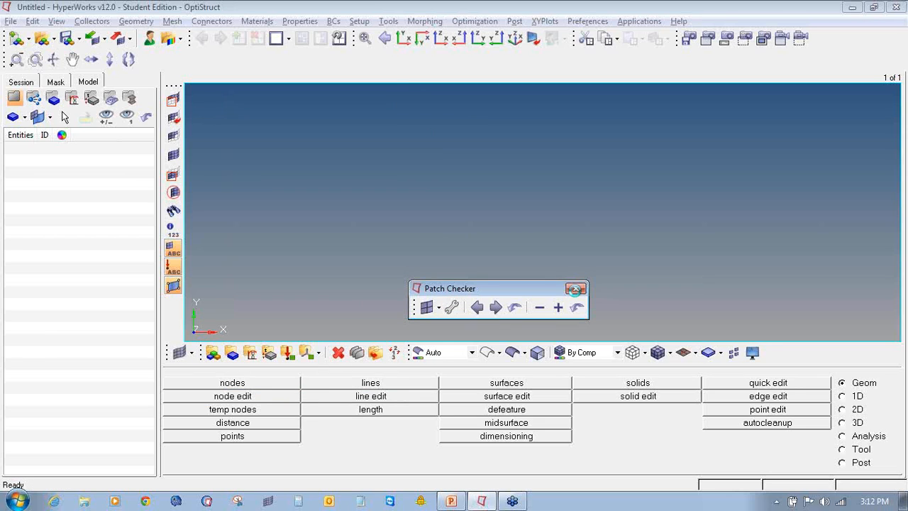
Load the OptiStruct user profile and close the Patch Checker toolbar
click(575, 289)
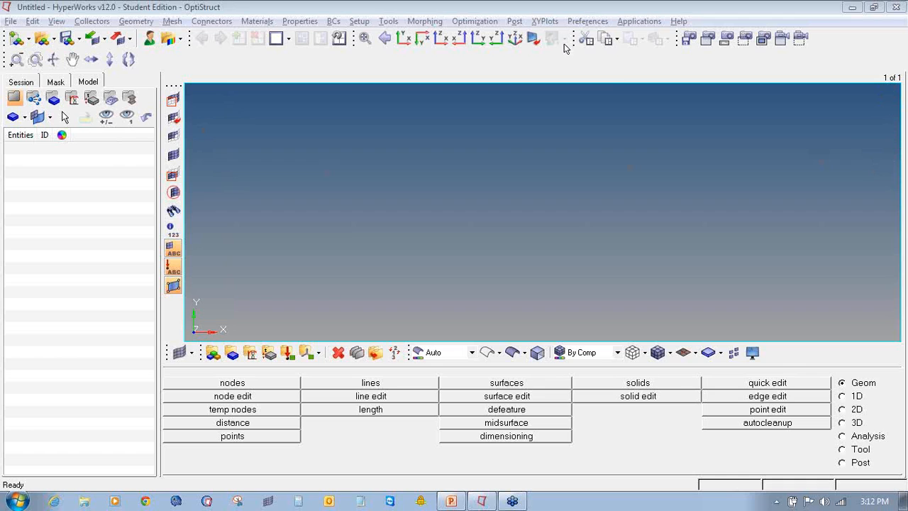
click(587, 21)
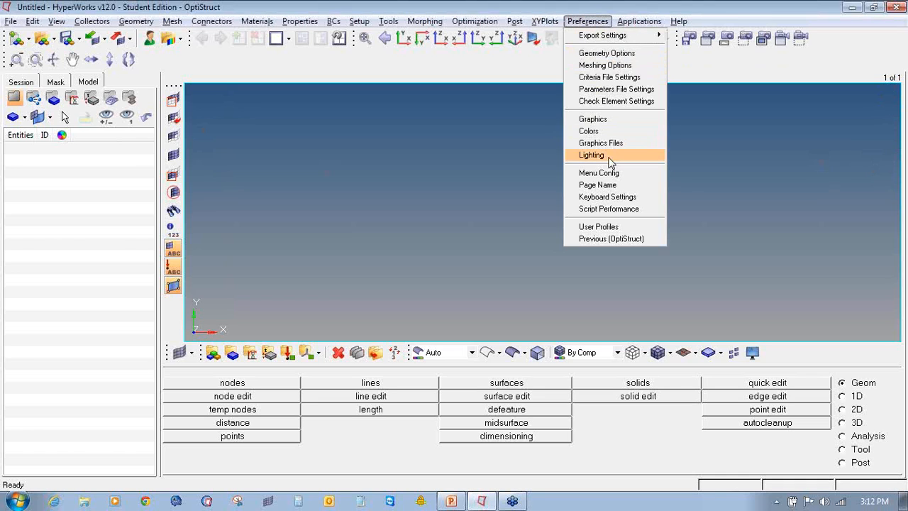
click(589, 227)
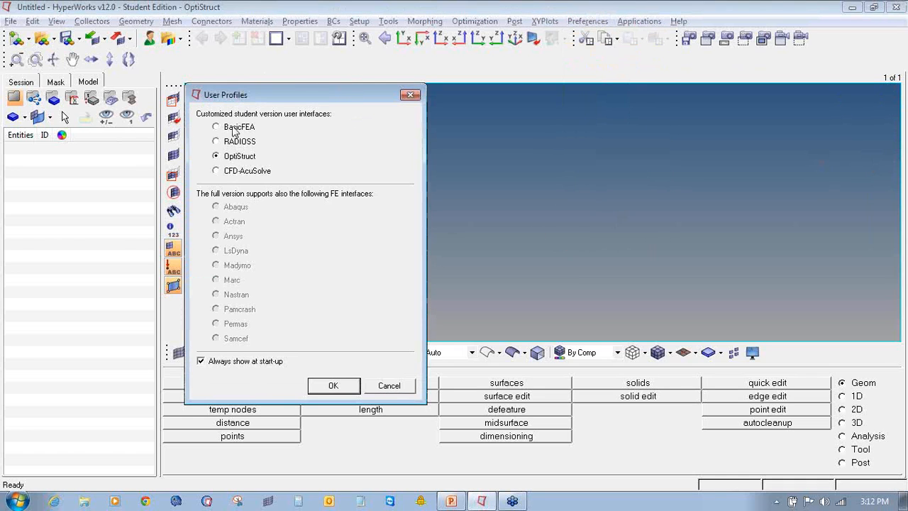
click(316, 386)
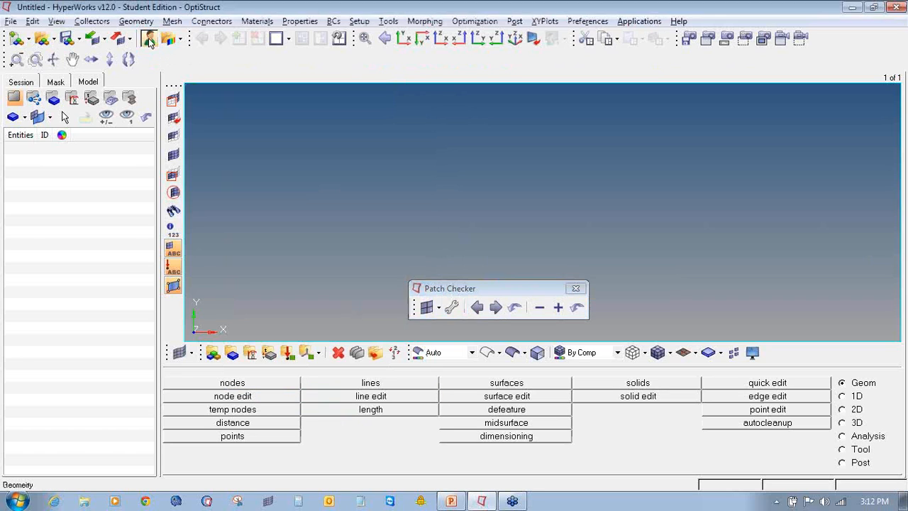
click(149, 41)
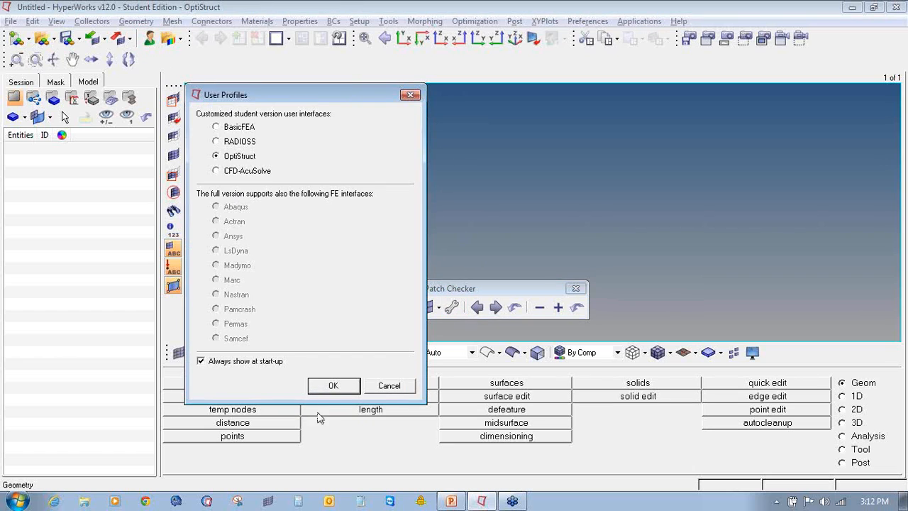
click(387, 386)
click(575, 288)
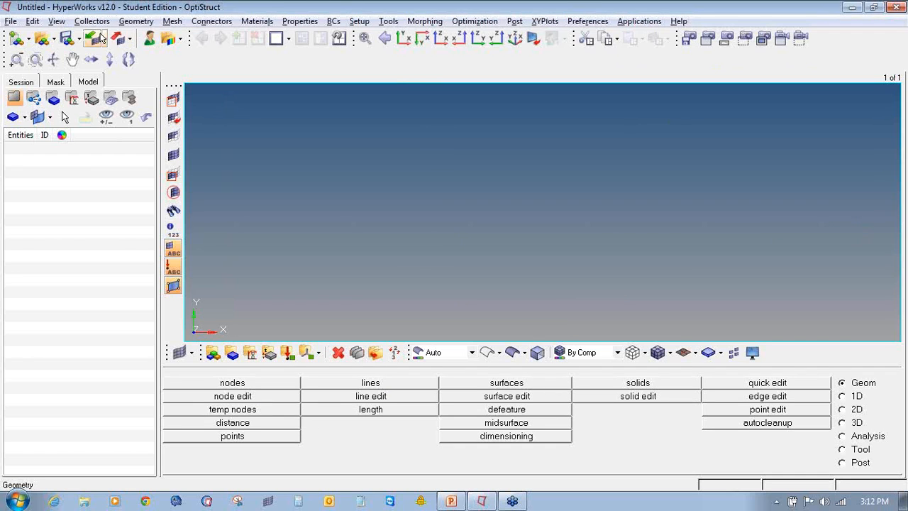
Open the model cclip.hm from Tutorial1 in the Day6 Topology Optimization Part1 folder of the AOC2014 online training session on the desktop
click(41, 44)
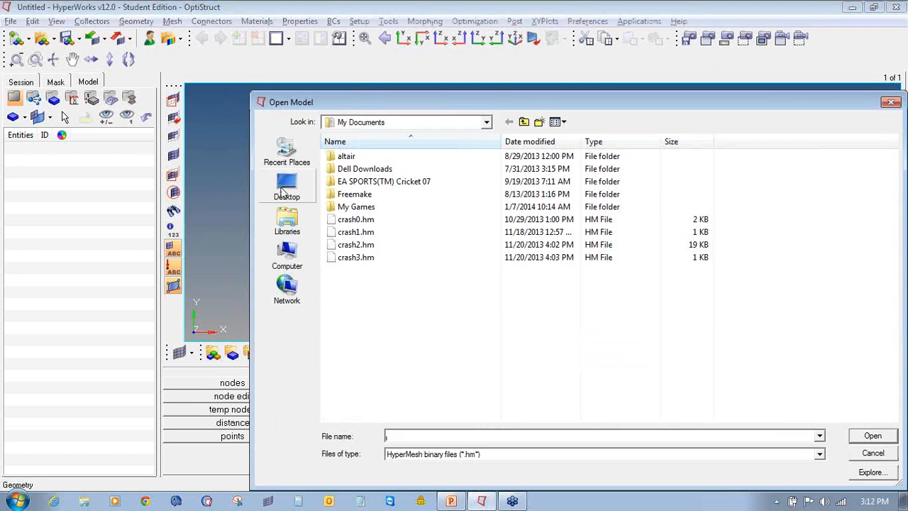
click(286, 186)
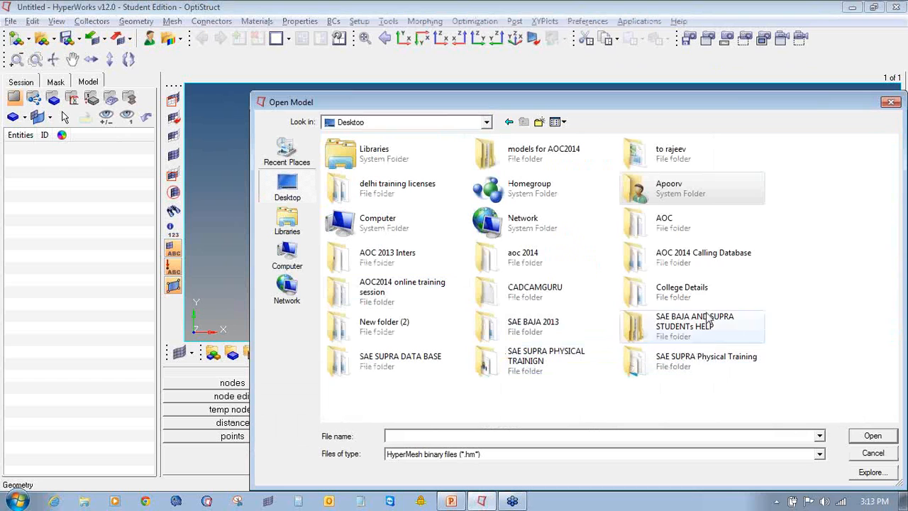
double_click(434, 293)
double_click(479, 246)
double_click(436, 159)
double_click(434, 157)
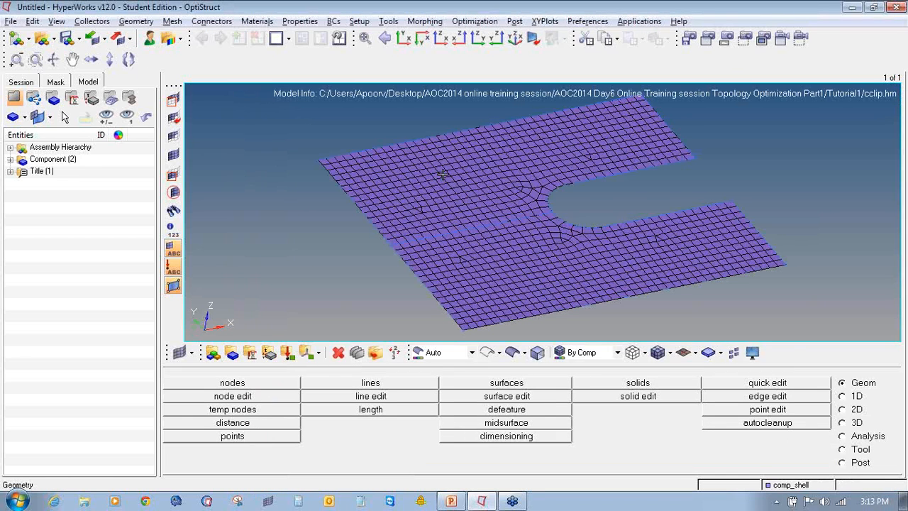
Hide the elements of the surf and comp_shell components and display their geometry as shaded surfaces
ctrl+drag(619, 226, 592, 267)
ctrl+scroll(612, 239, down, 3)
ctrl+scroll(629, 234, up, 2)
ctrl+scroll(540, 215, down, 2)
ctrl+drag(540, 215, 525, 211)
click(10, 159)
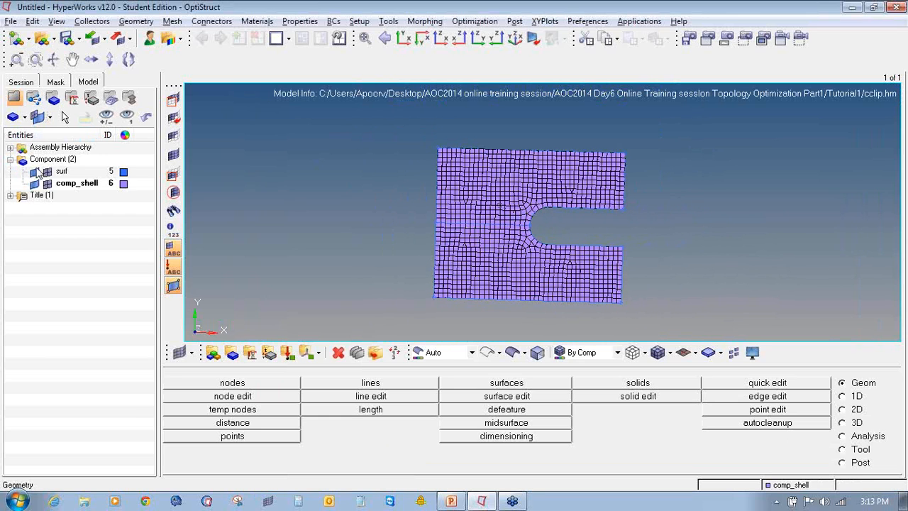
click(34, 172)
click(34, 172)
click(34, 183)
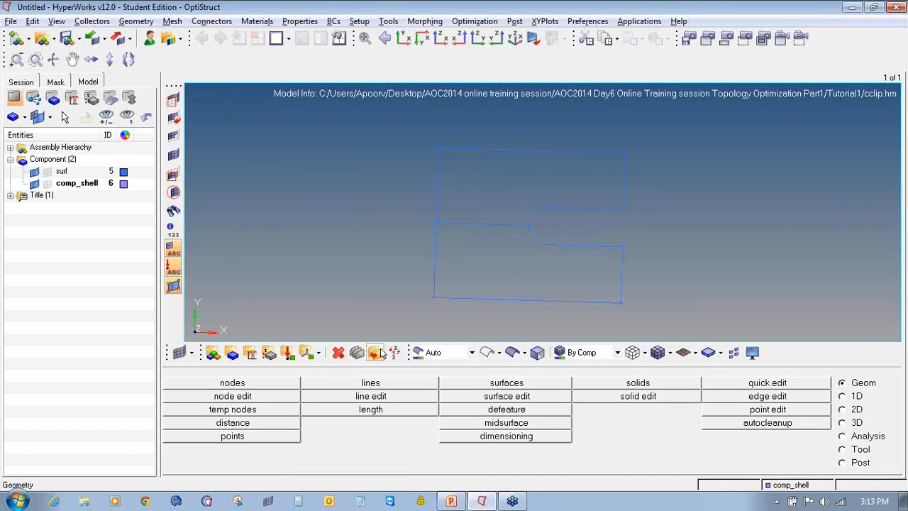
click(514, 352)
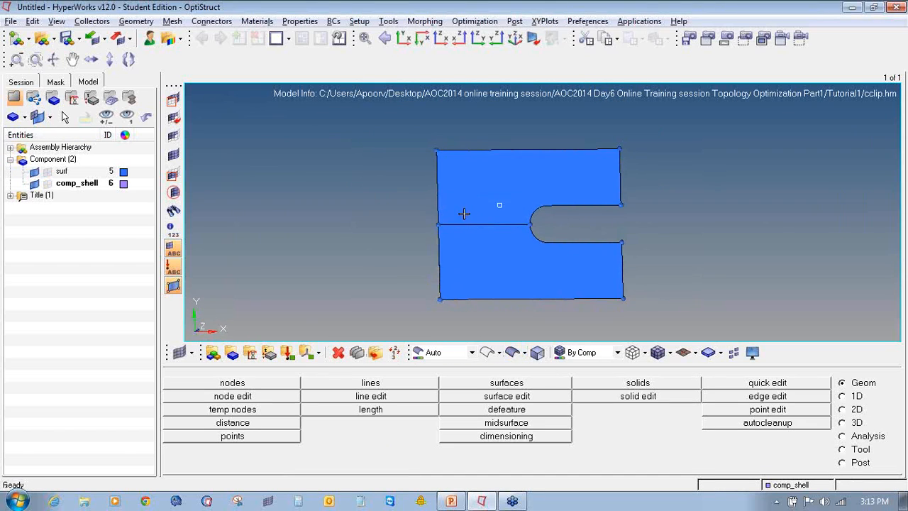
Hide the geometry of both components and inspect the comp_shell mesh on its own
click(48, 186)
click(48, 186)
click(35, 173)
click(35, 183)
click(47, 185)
click(47, 184)
click(48, 184)
ctrl+click(450, 207)
ctrl+scroll(508, 227, up, 4)
ctrl+right_drag(508, 227, 480, 217)
ctrl+scroll(480, 217, down, 3)
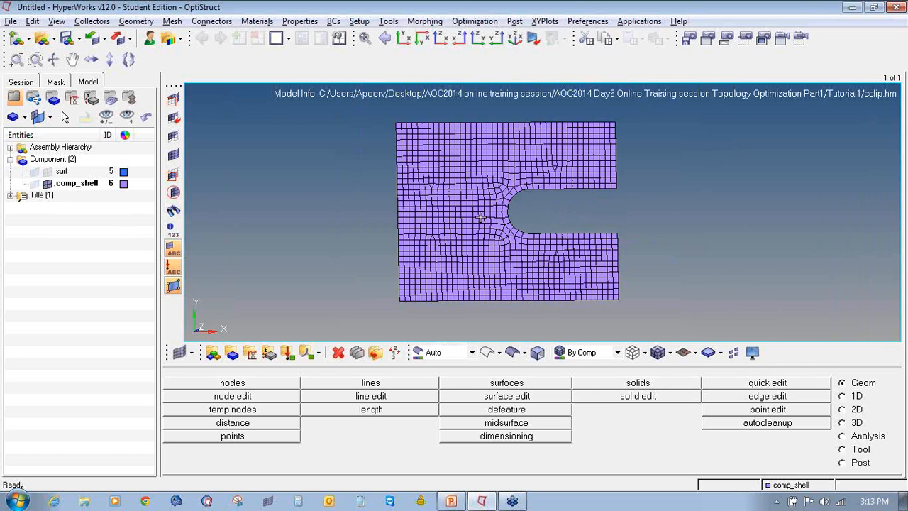
Turn the geometry display of surf and comp_shell back on alongside the mesh
click(34, 171)
click(34, 184)
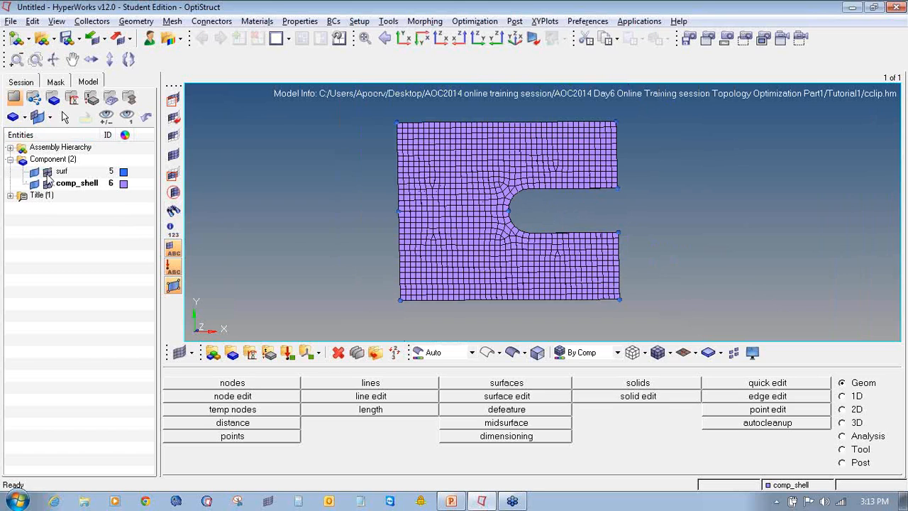
ctrl+right_drag(618, 219, 614, 223)
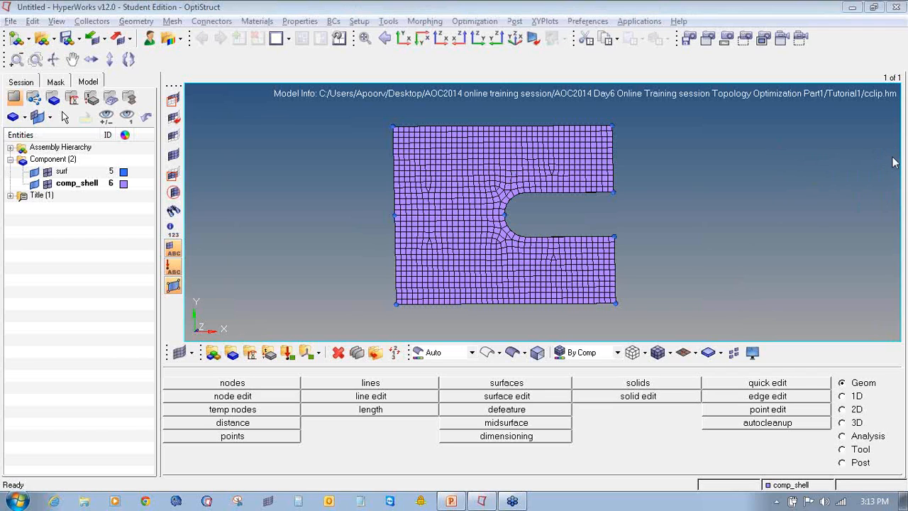
Create a brownish-orange ISOTROPIC material named Steel with the MAT1 card image and open its card for editing
click(251, 352)
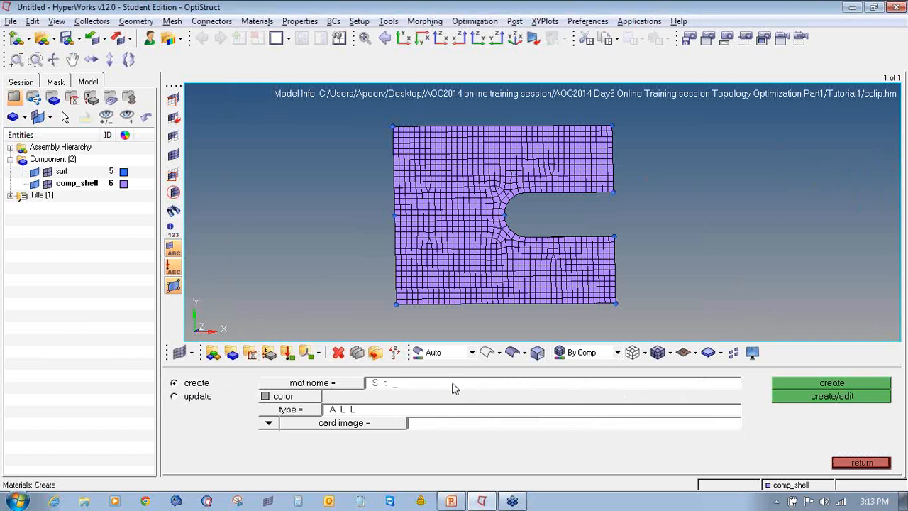
click(321, 395)
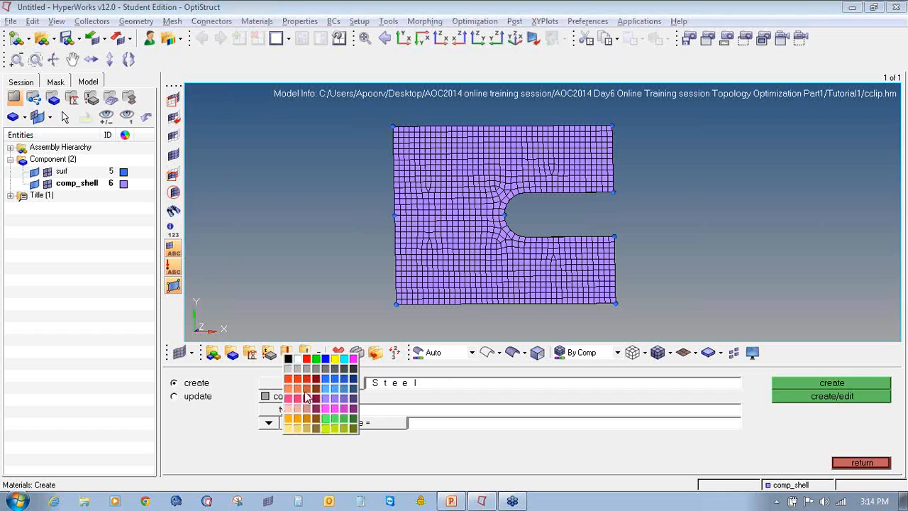
click(309, 398)
click(314, 411)
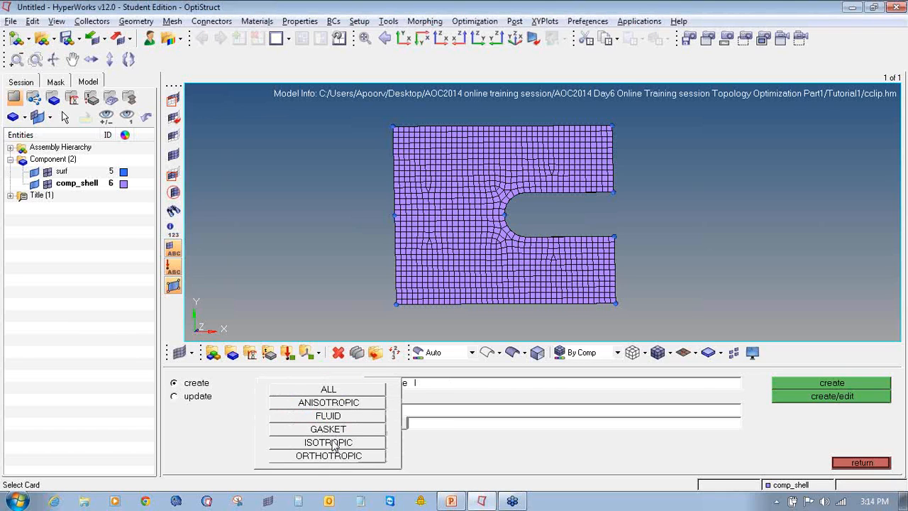
click(359, 443)
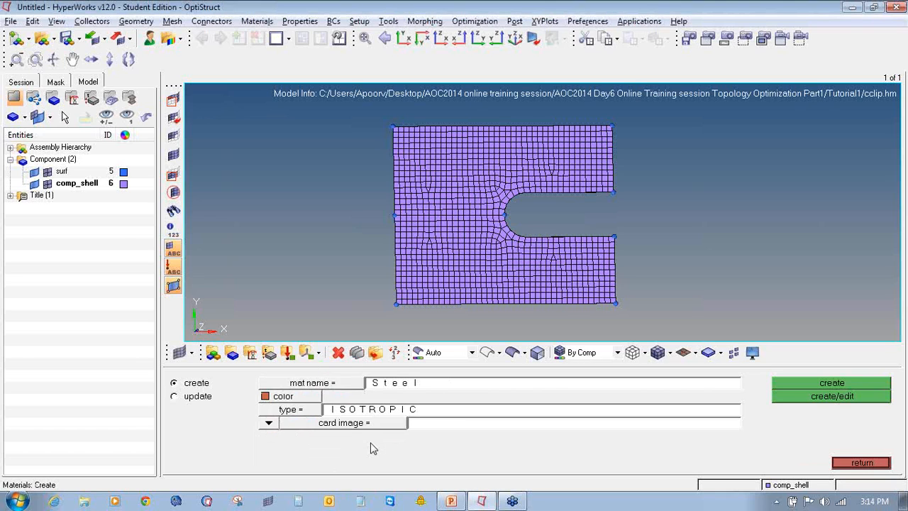
click(367, 425)
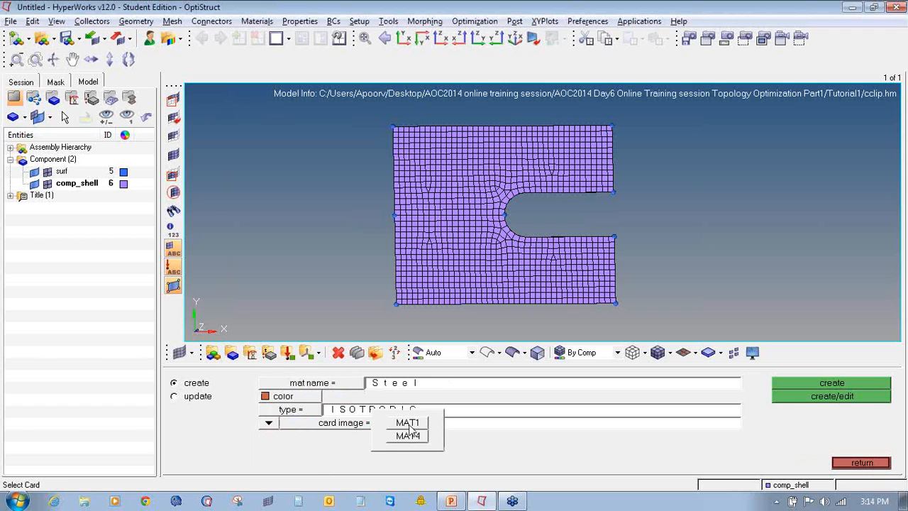
click(409, 424)
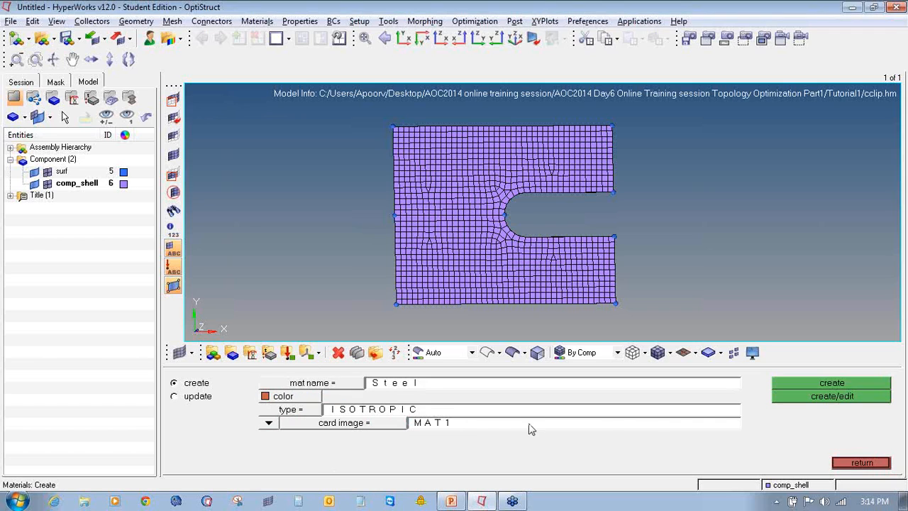
click(831, 395)
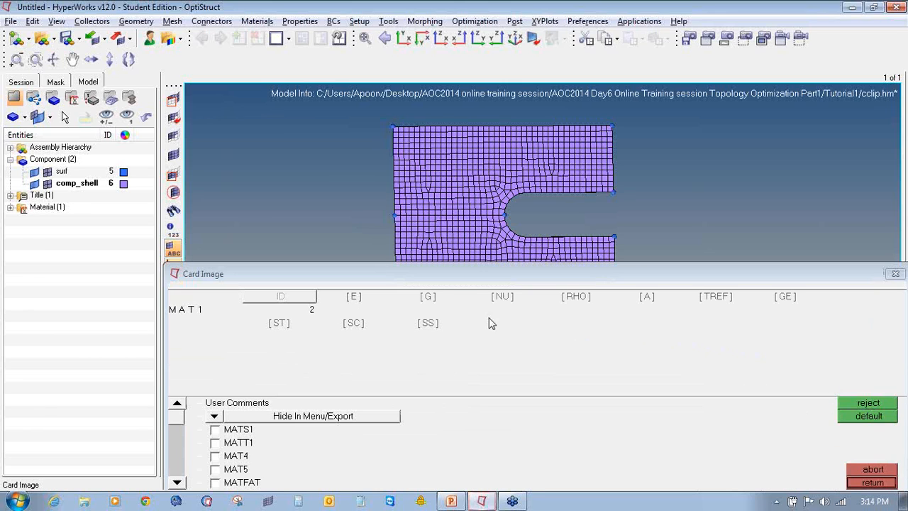
Enable E, NU and RHO on the Steel material card with values 2.1e+05, 0.300 and 7.9e-09
click(353, 297)
click(504, 298)
click(572, 298)
click(576, 334)
click(905, 162)
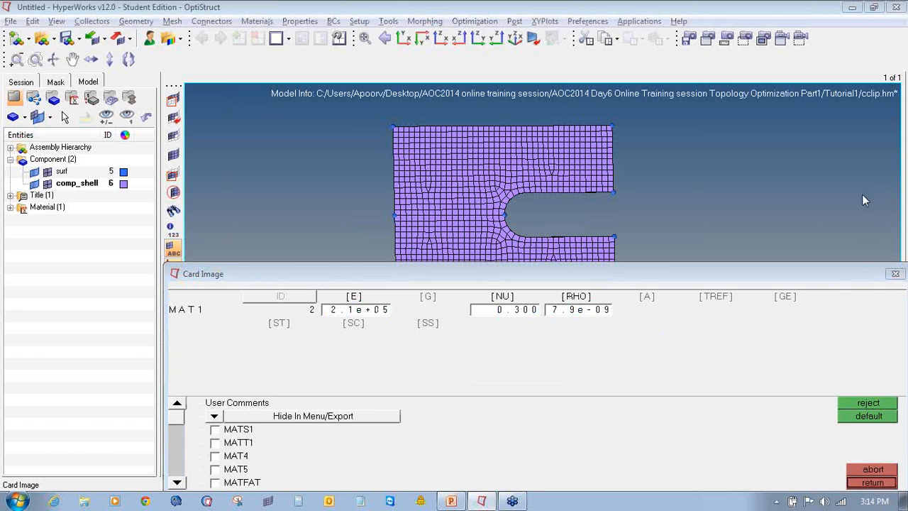
click(849, 237)
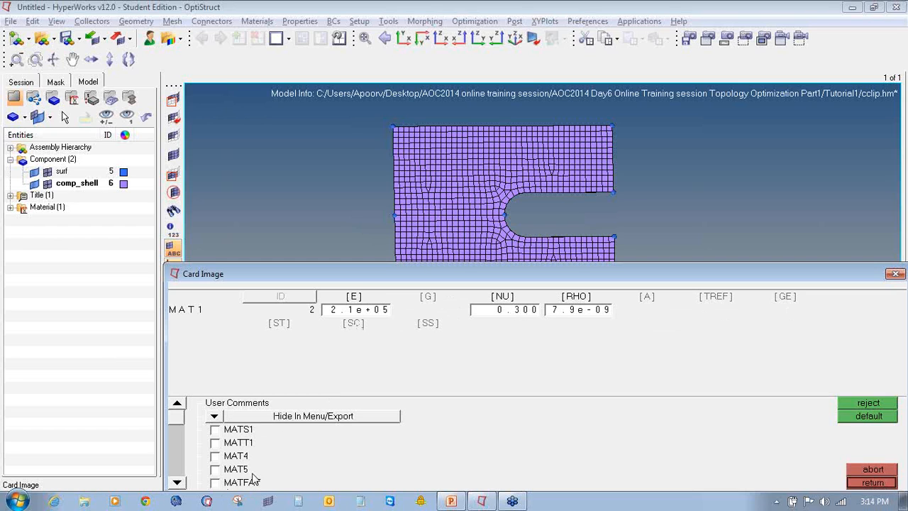
click(854, 484)
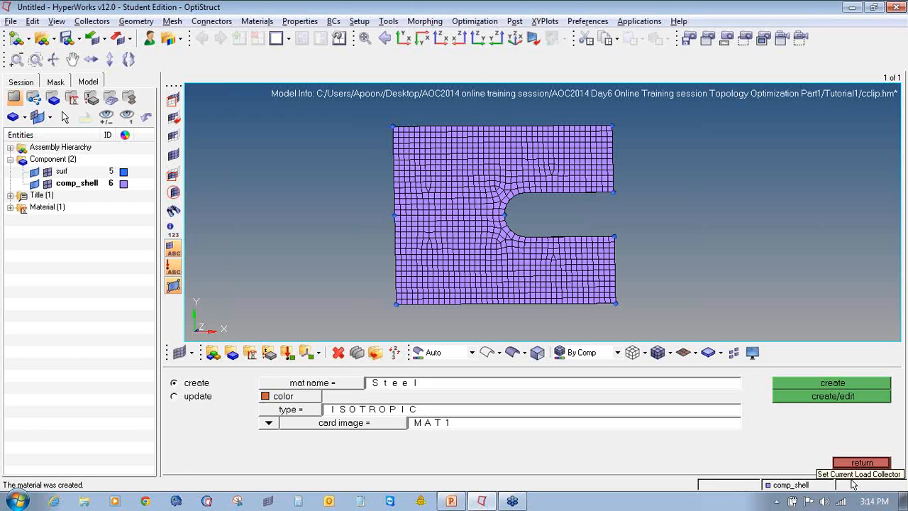
Review the card images offered for isotropic materials, keeping MAT1, and check the Material folder in the model tree
click(391, 425)
click(401, 426)
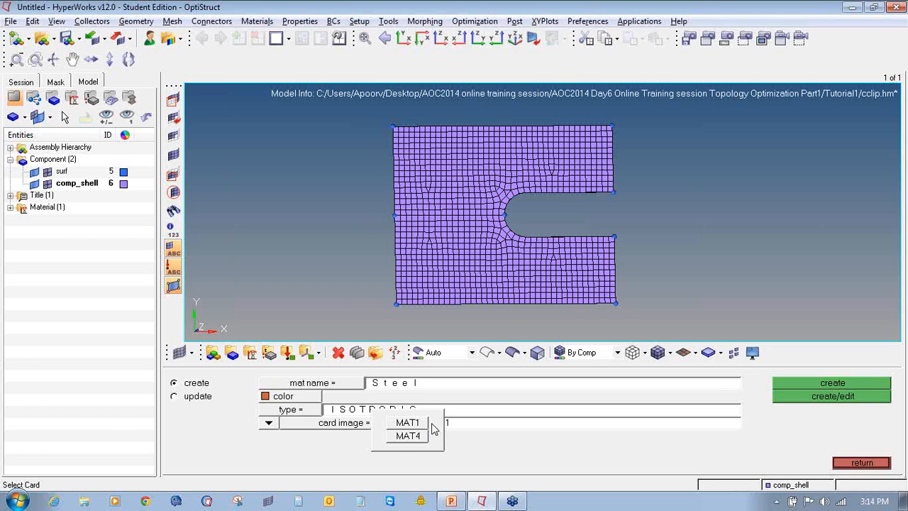
click(422, 422)
click(11, 207)
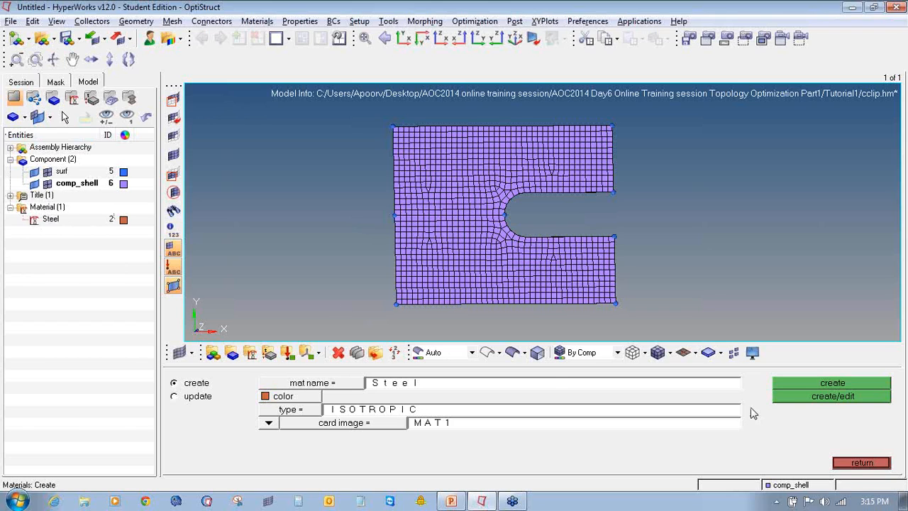
click(846, 463)
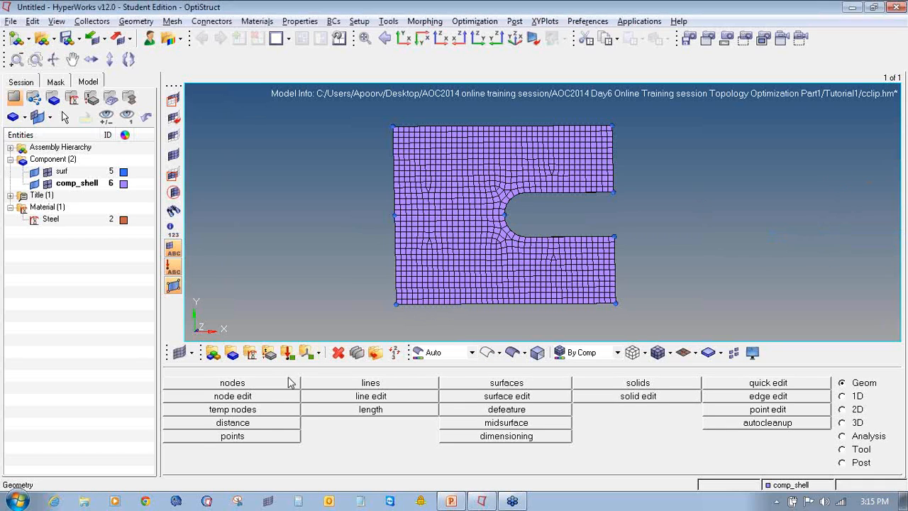
Create a yellow 2D property named prop_shell with the PSHELL card image and Steel material, opening its card for editing
click(268, 352)
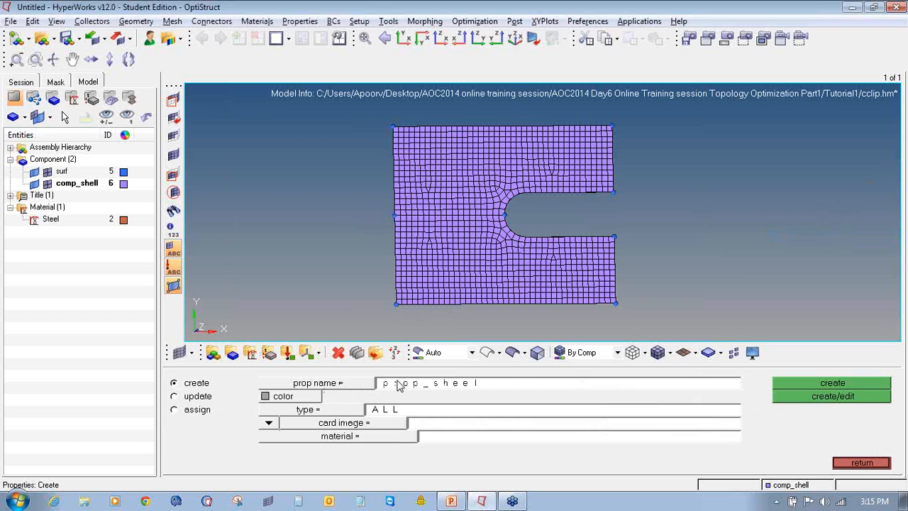
click(398, 383)
click(265, 396)
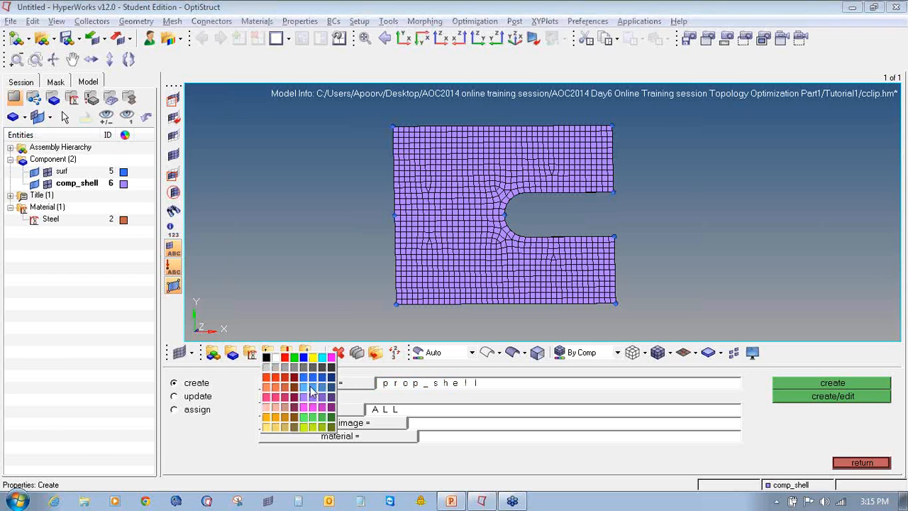
click(307, 427)
click(310, 410)
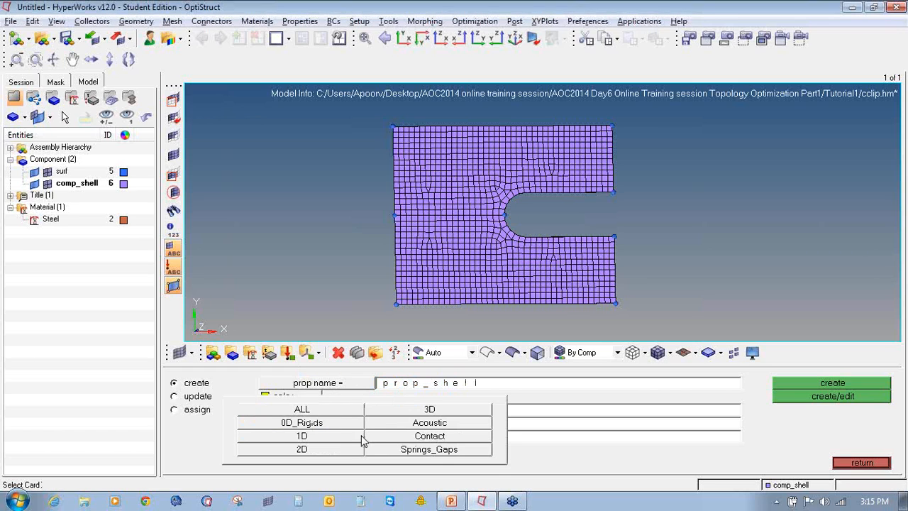
click(351, 450)
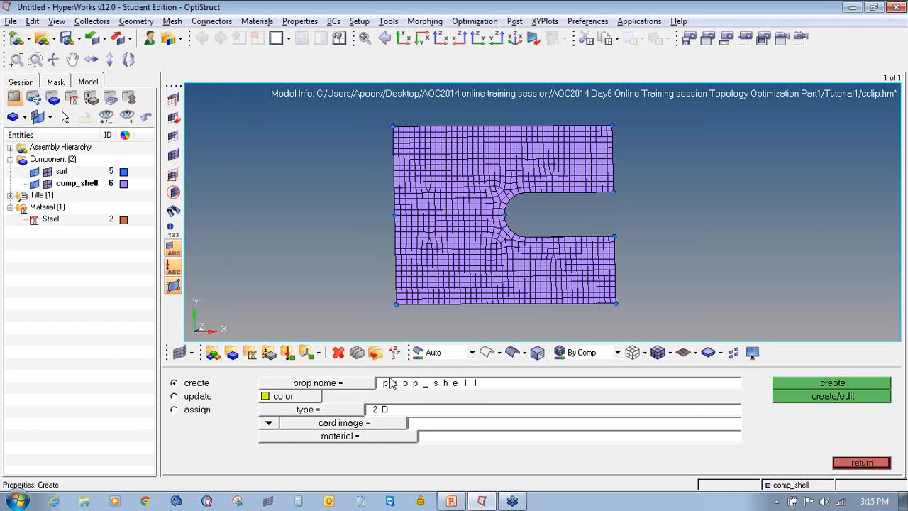
click(397, 425)
click(416, 451)
click(398, 439)
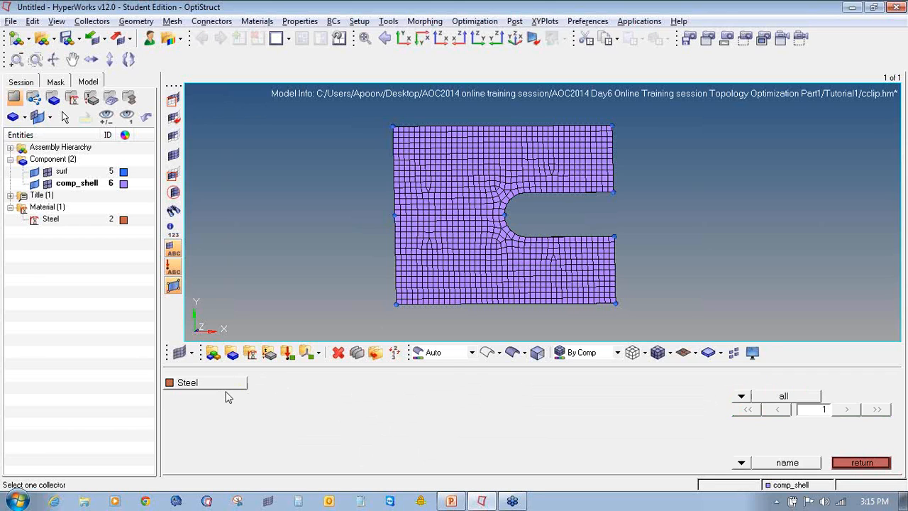
click(226, 390)
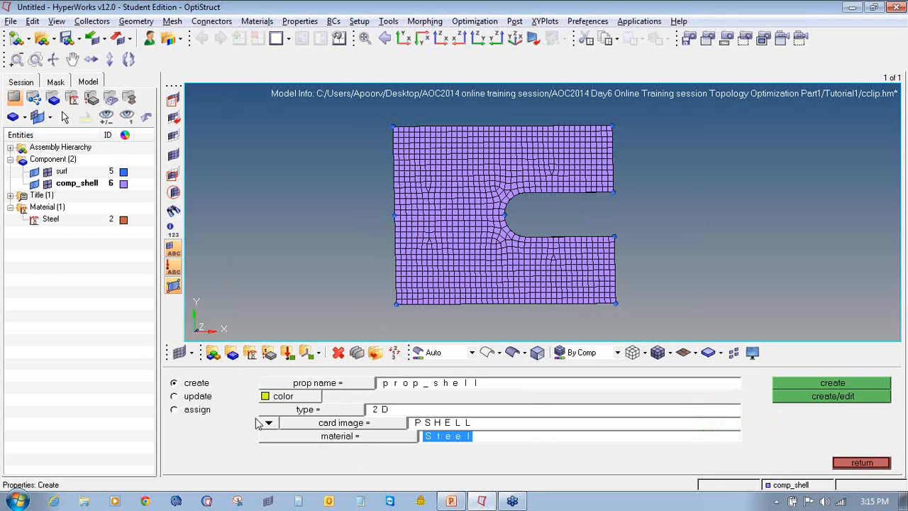
click(836, 398)
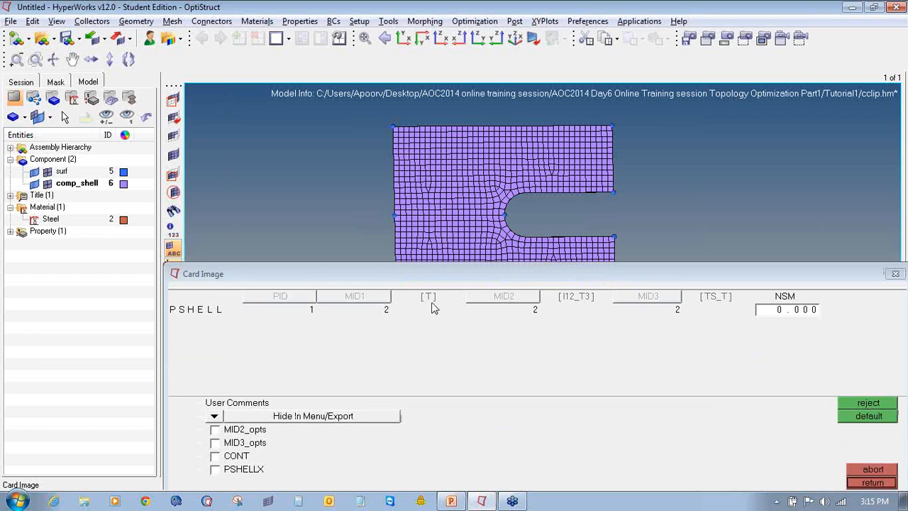
Enable the thickness T on the prop_shell PSHELL card with value 1.000, finish the property and expand the Property folder
click(429, 307)
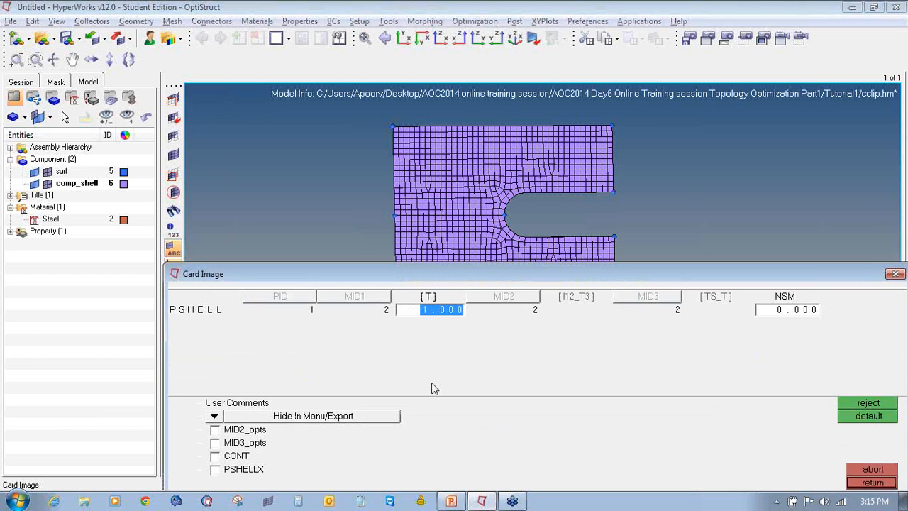
key(Return)
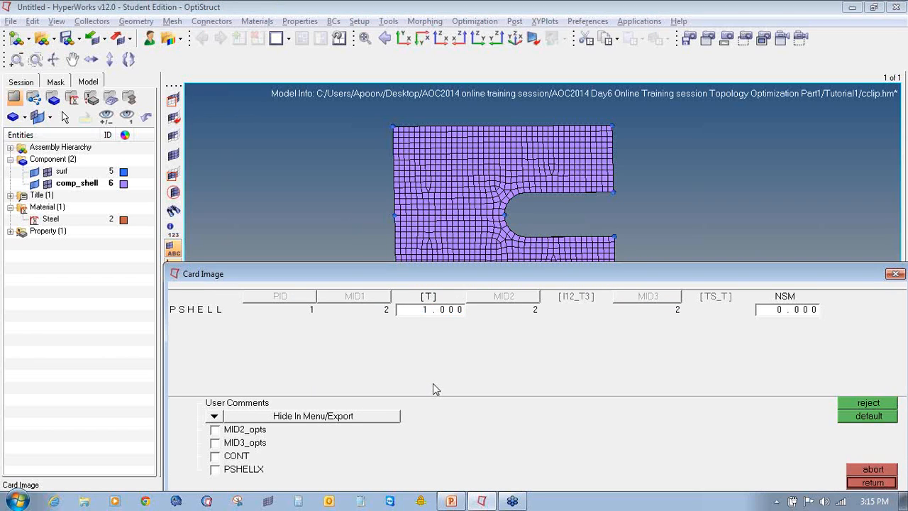
click(873, 481)
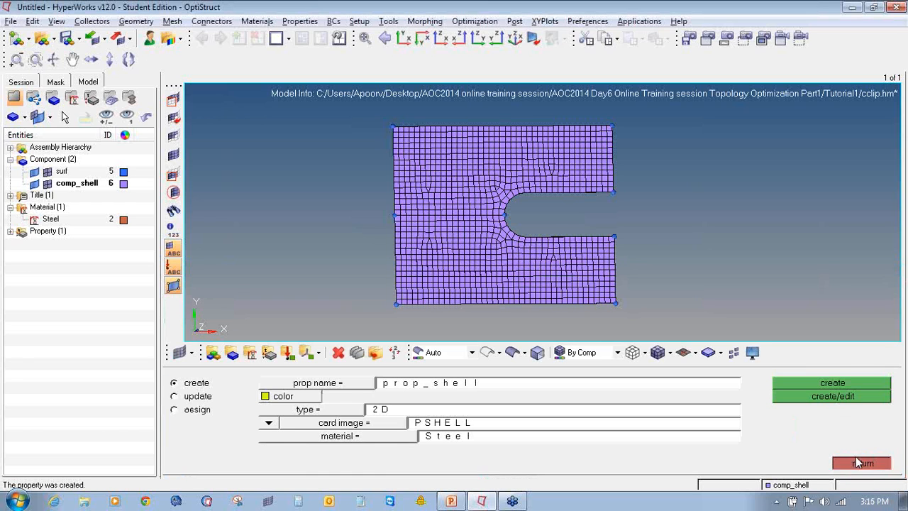
click(858, 463)
click(9, 231)
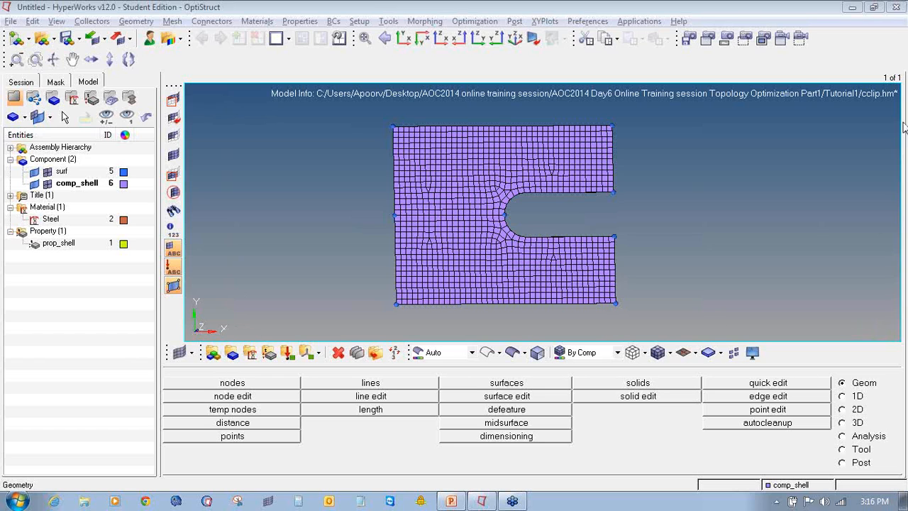
Update the comp_shell component to use the prop_shell property
click(232, 352)
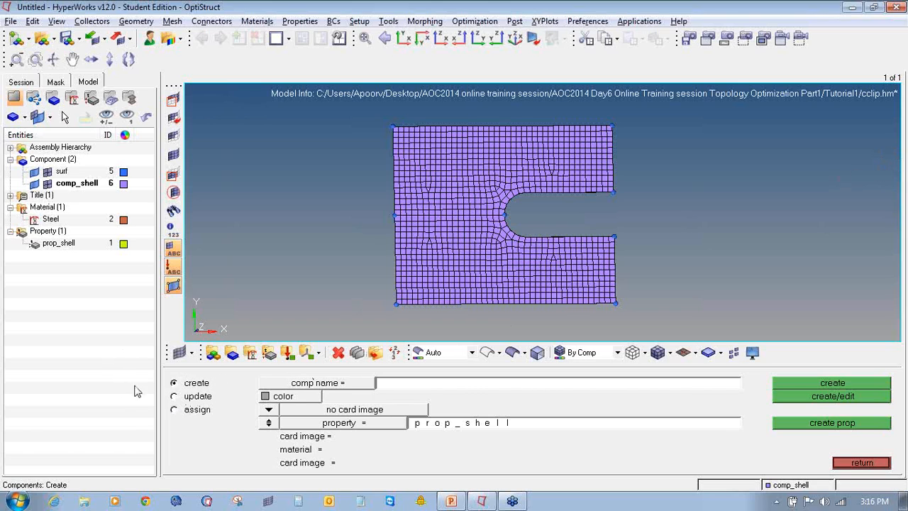
click(174, 395)
click(903, 162)
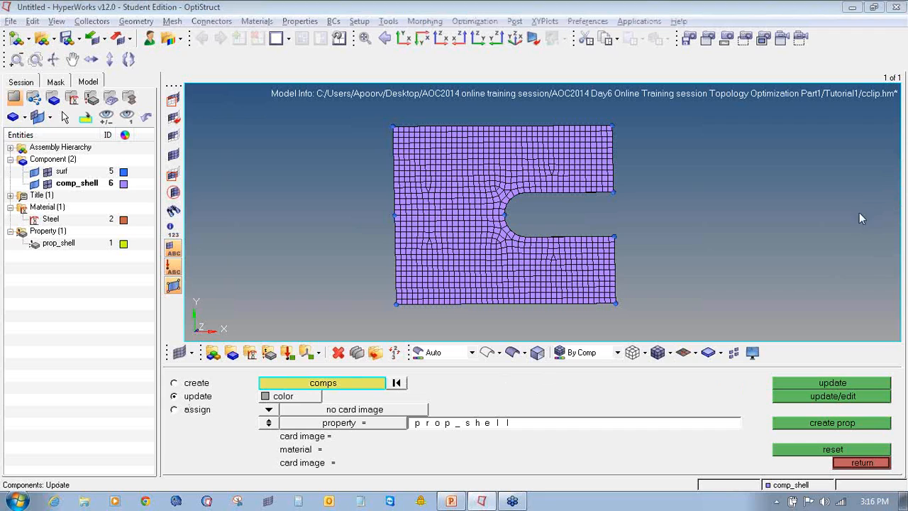
click(826, 235)
click(280, 386)
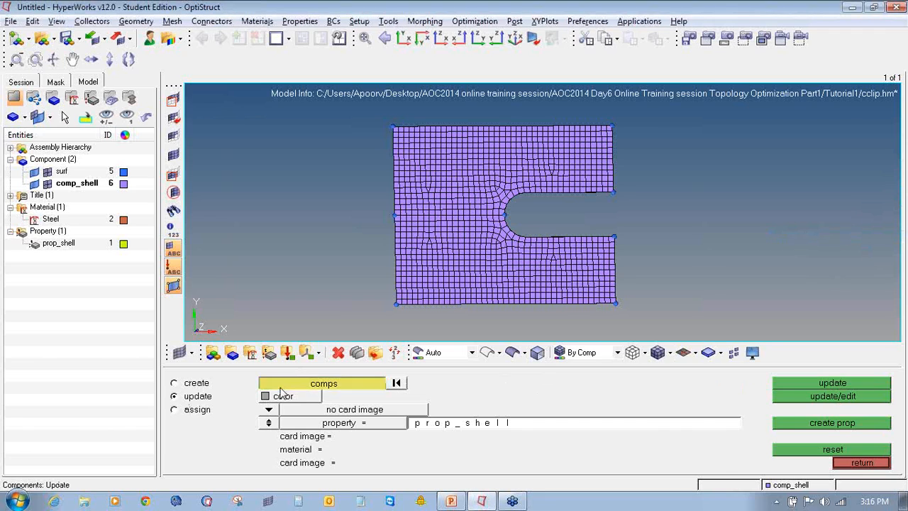
click(173, 396)
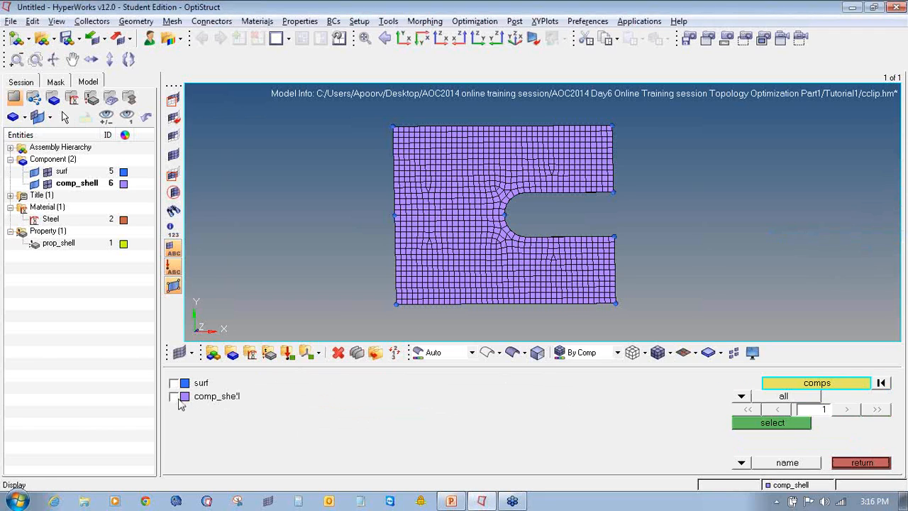
click(762, 425)
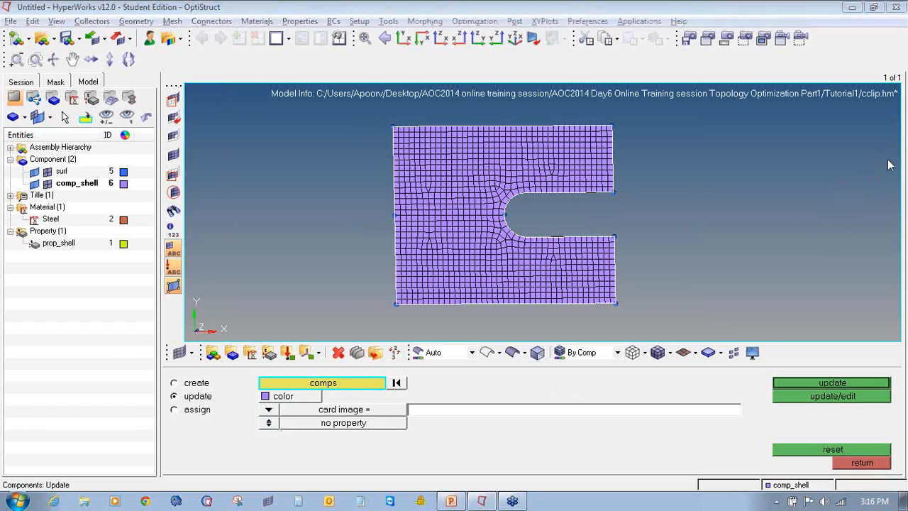
click(269, 424)
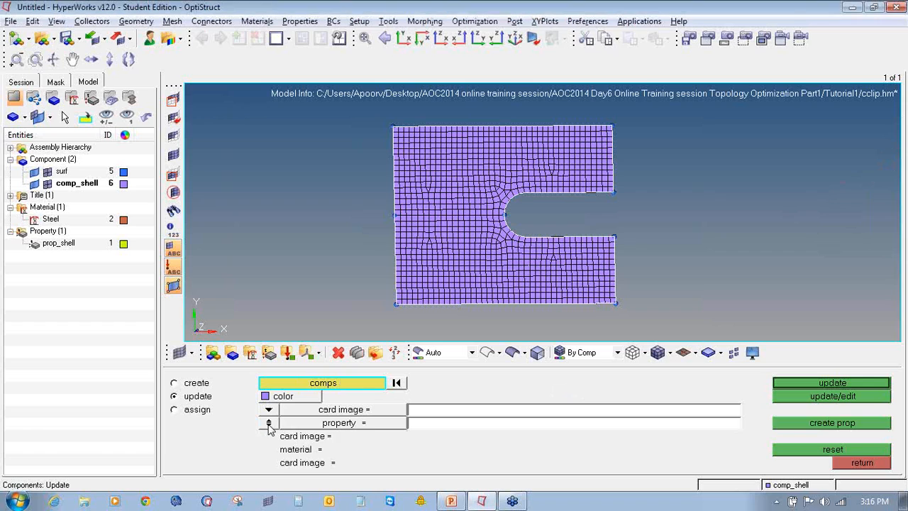
click(341, 423)
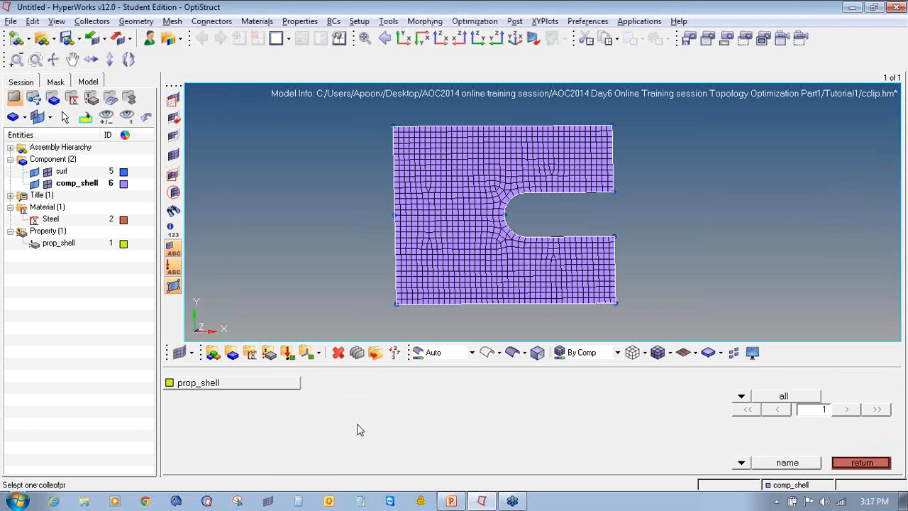
click(261, 384)
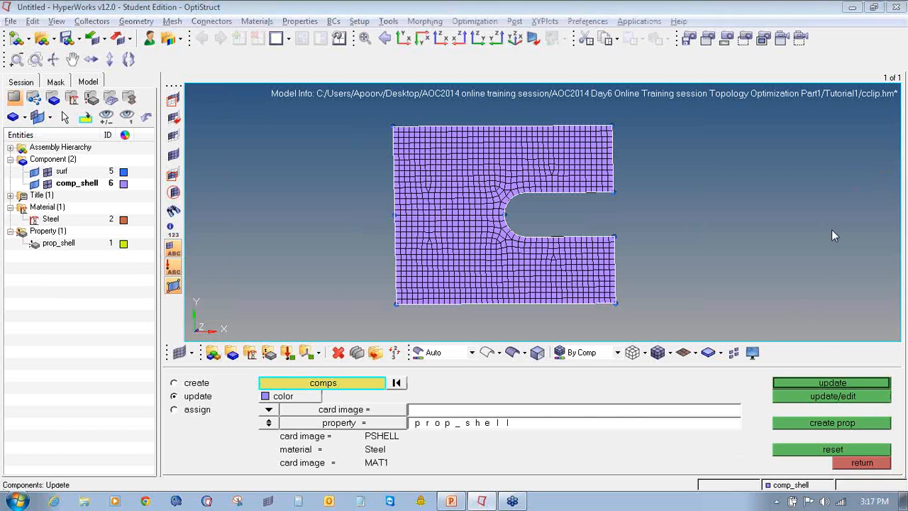
click(827, 385)
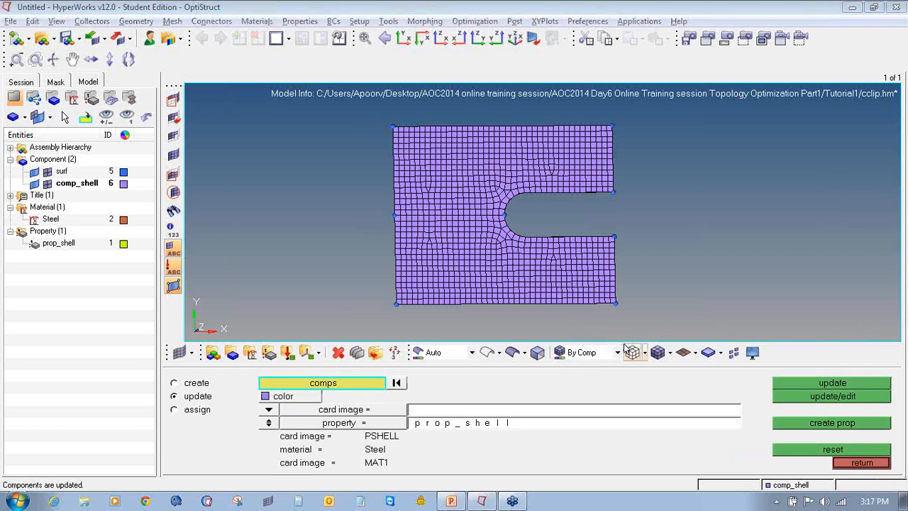
Color the mesh by property to check the prop_shell assignment
click(617, 352)
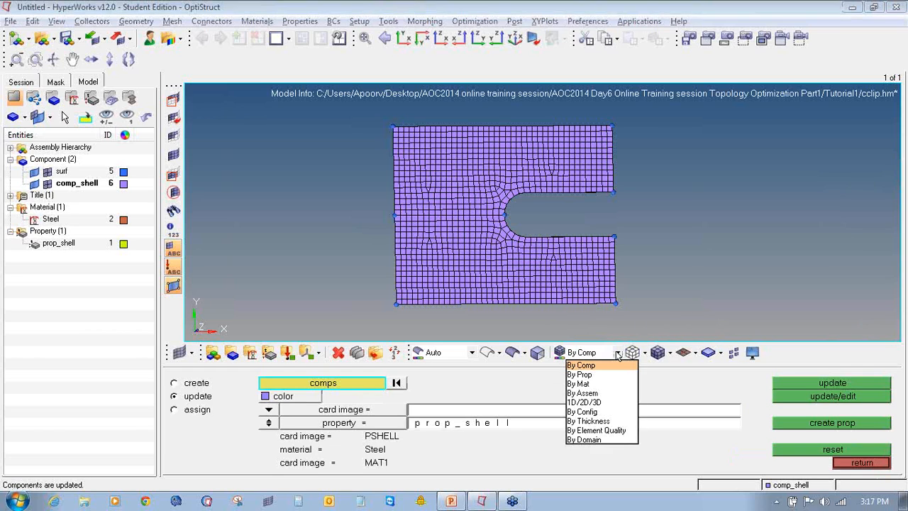
click(648, 314)
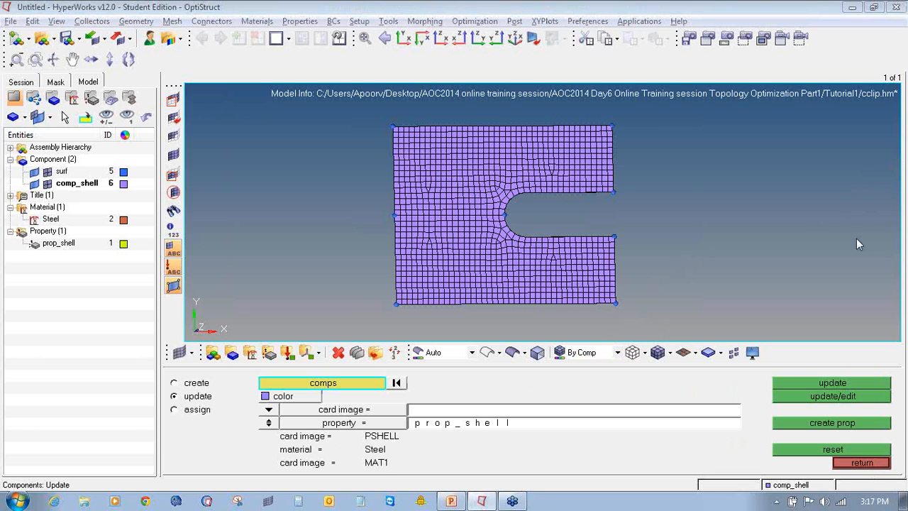
click(617, 353)
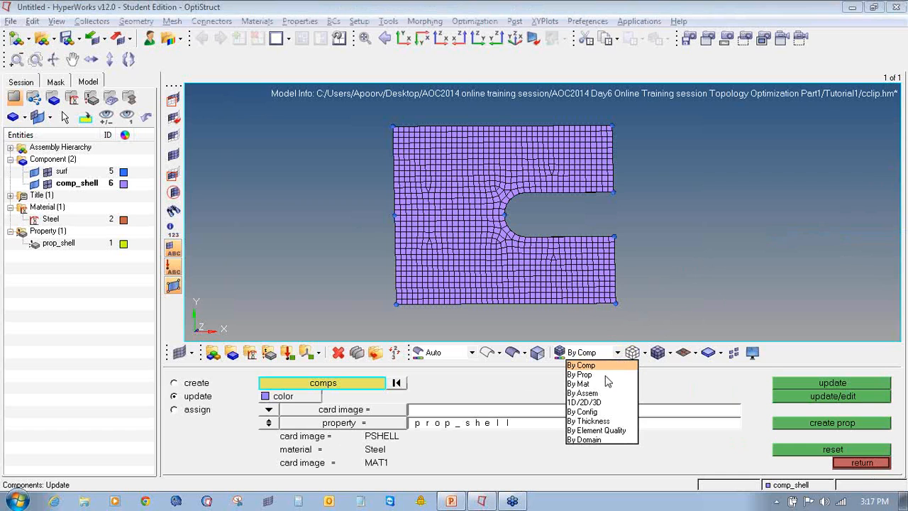
click(580, 375)
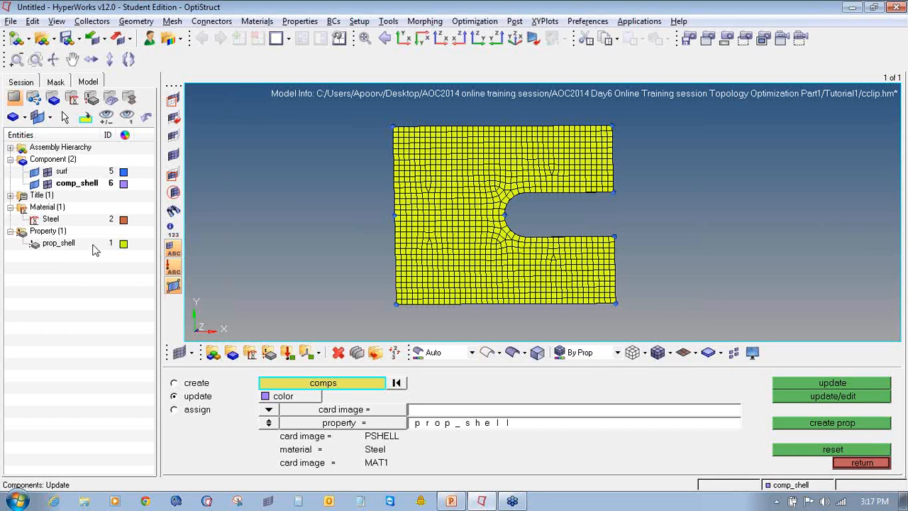
ctrl+drag(475, 283, 501, 256)
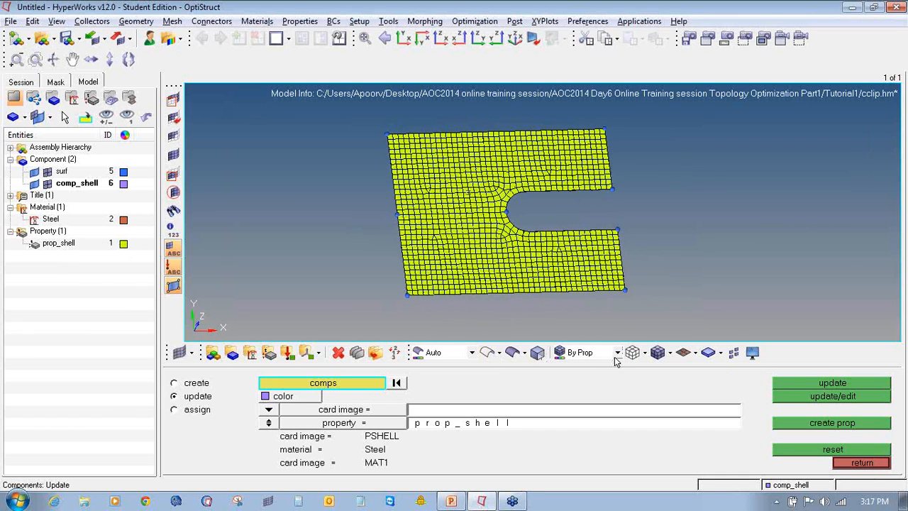
Color the mesh by material to check the Steel assignment, and restore the flat XY view
click(617, 352)
click(578, 383)
ctrl+drag(577, 260, 528, 287)
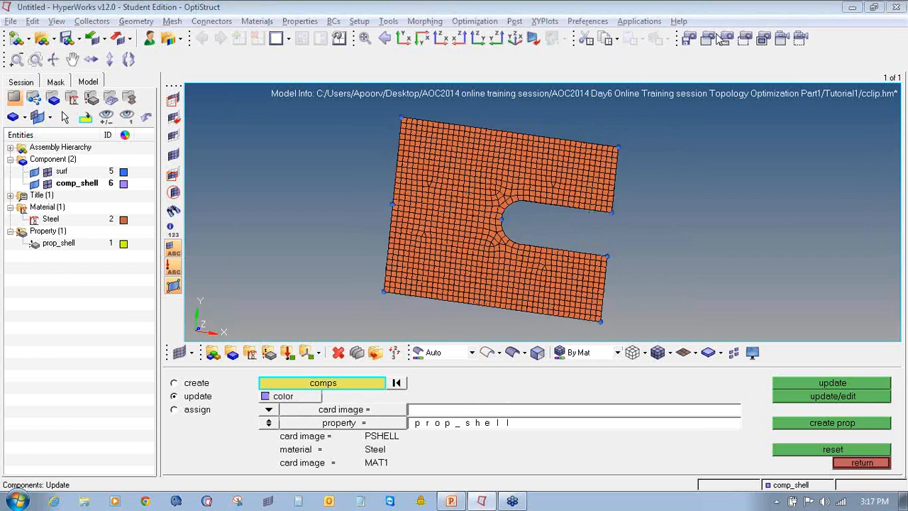
mouse_move(469, 154)
ctrl+mouse_down()
mouse_move(459, 180)
mouse_move(534, 202)
mouse_move(545, 160)
mouse_move(489, 142)
ctrl+mouse_up()
click(404, 38)
scroll(458, 163, down, 4)
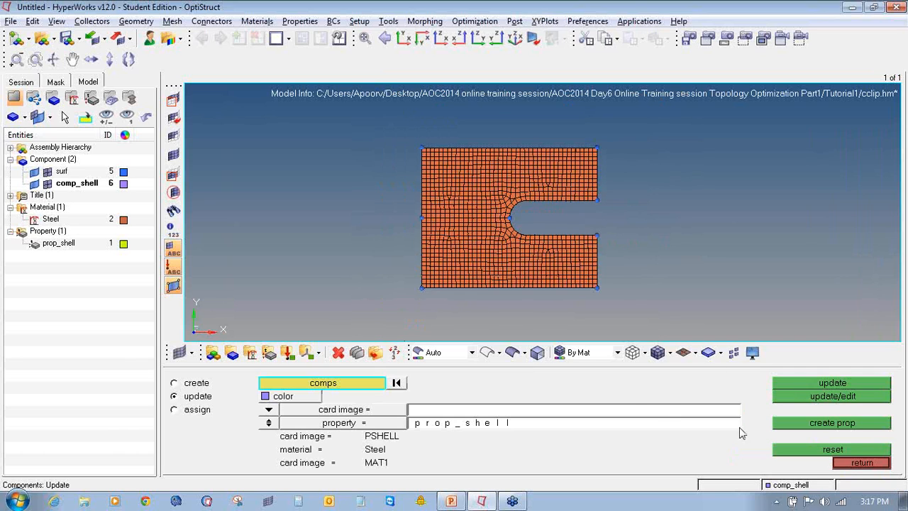
Set the mesh coloring back to By Comp and finish updating components
click(604, 353)
click(597, 375)
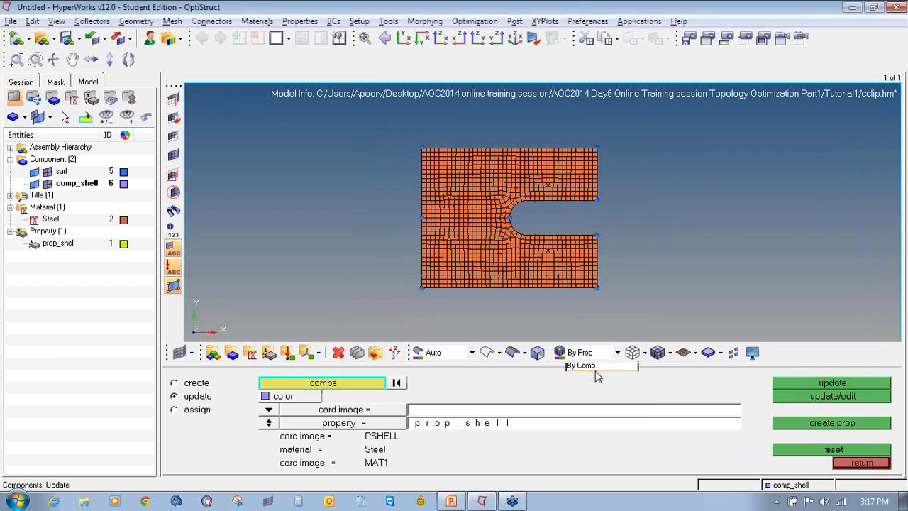
click(588, 352)
click(600, 366)
click(859, 463)
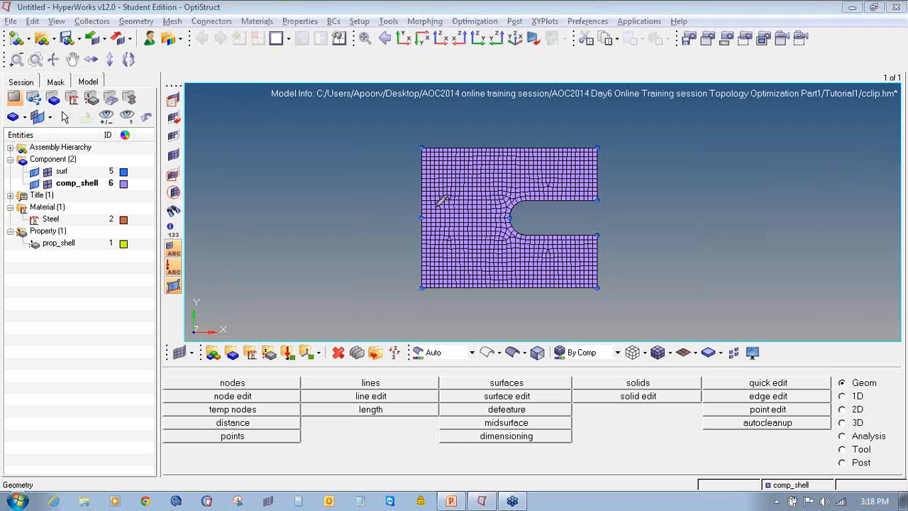
mouse_move(282, 341)
mouse_down()
mouse_move(278, 355)
mouse_move(295, 364)
mouse_move(299, 341)
mouse_up()
right_click(310, 243)
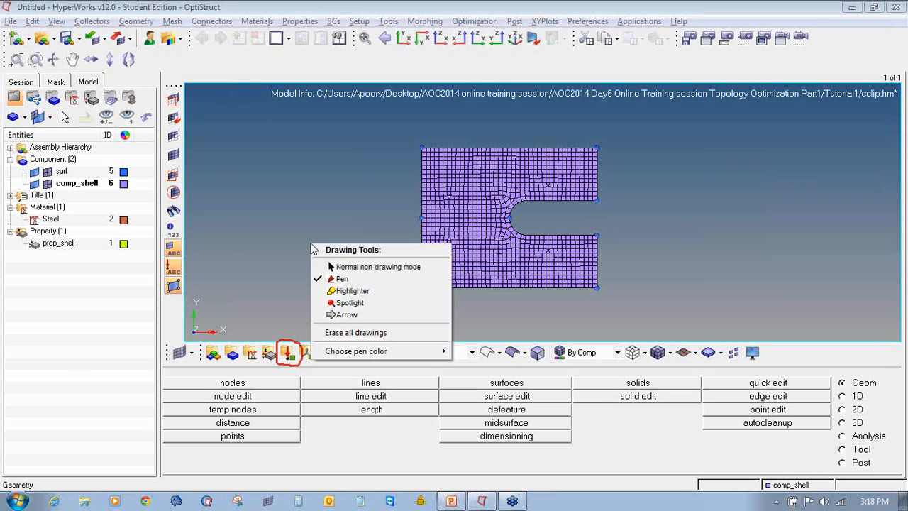
click(340, 331)
Create a red load collector named Force with no card image
click(288, 352)
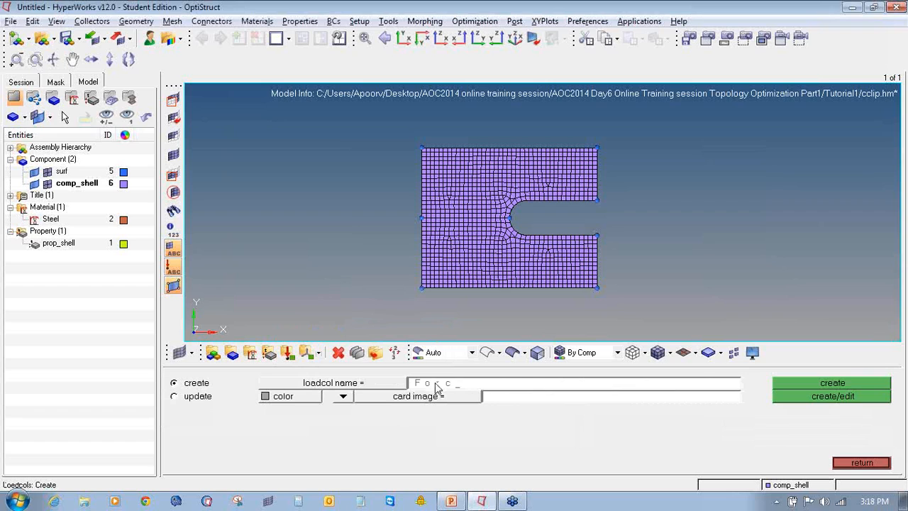
click(288, 397)
click(276, 362)
click(342, 397)
click(322, 407)
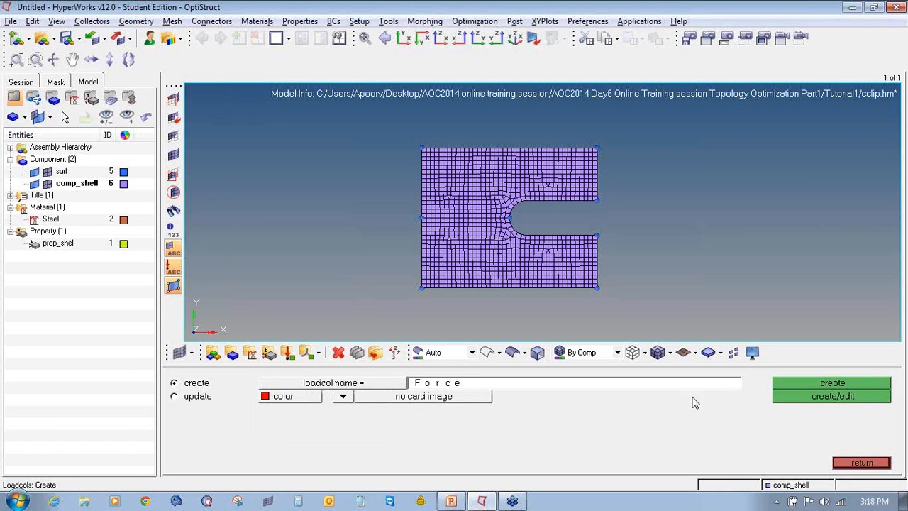
click(795, 387)
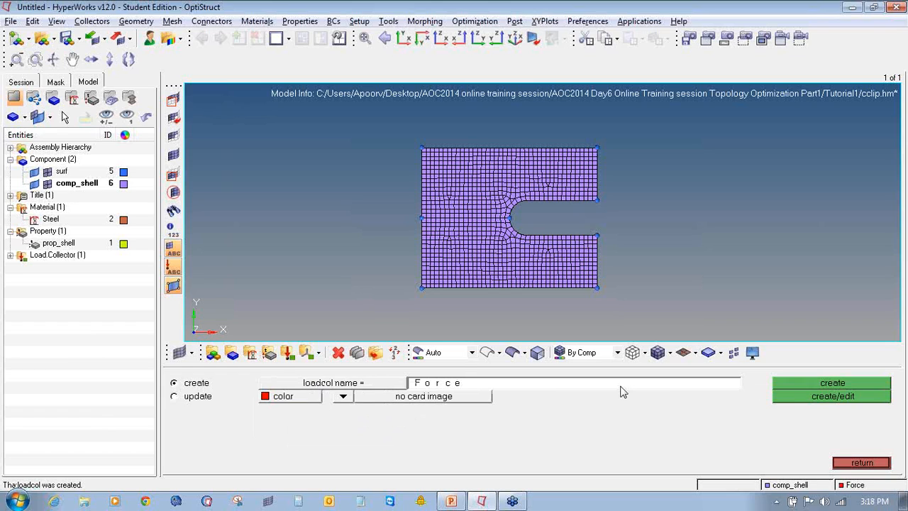
Create a blue load collector named SPC with no card image and bring up the Analysis commands
click(620, 387)
text(SPC)
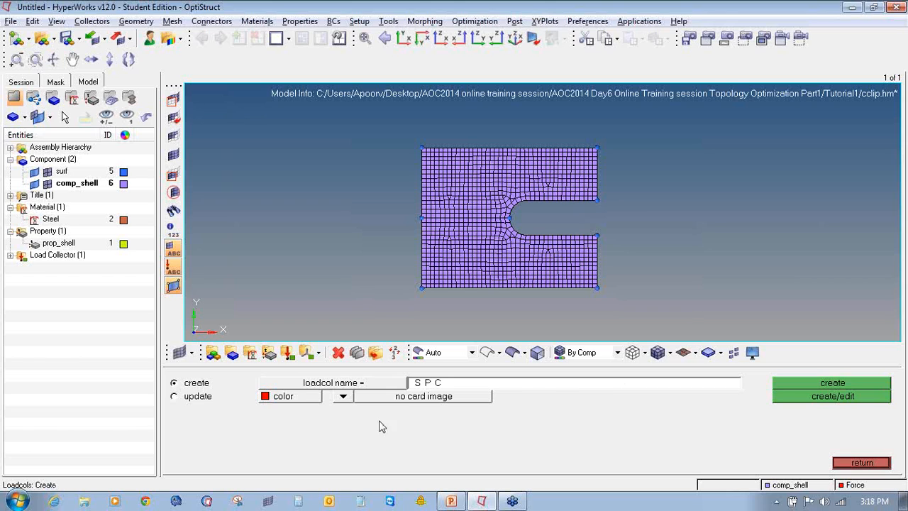
click(301, 397)
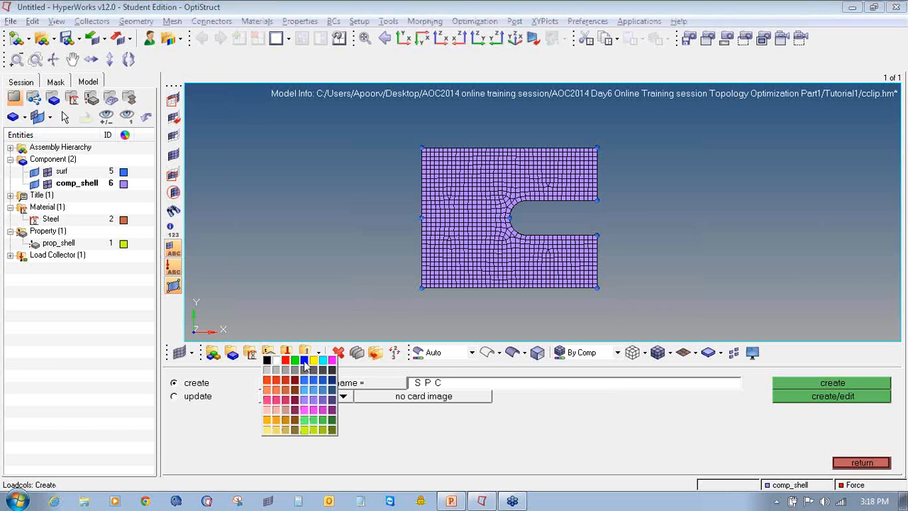
click(304, 362)
click(9, 256)
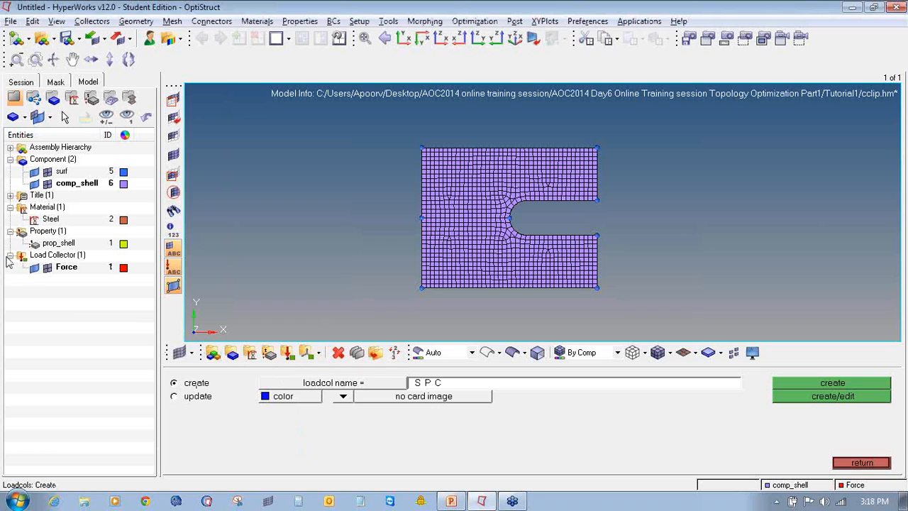
click(808, 380)
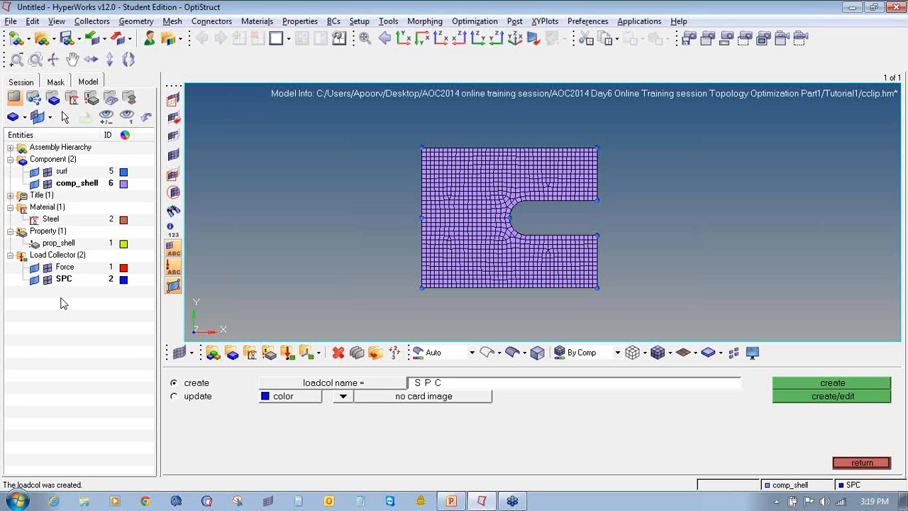
click(843, 464)
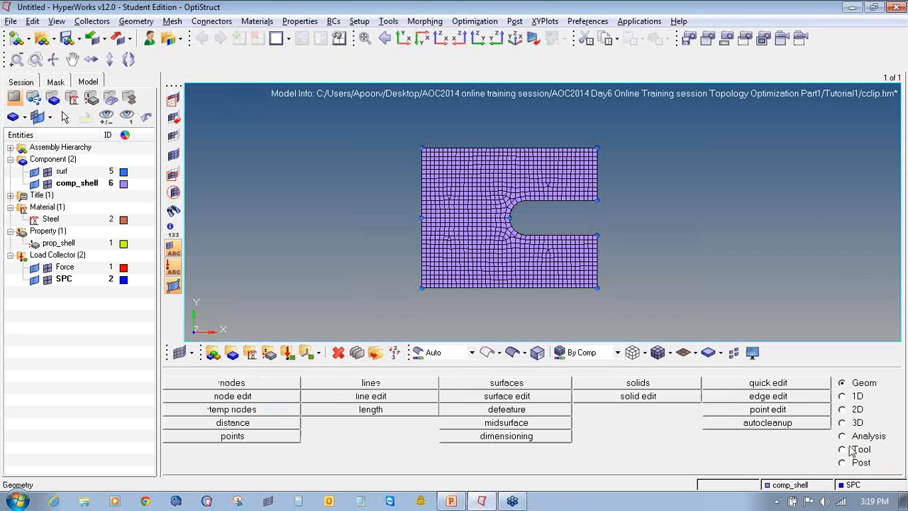
click(855, 437)
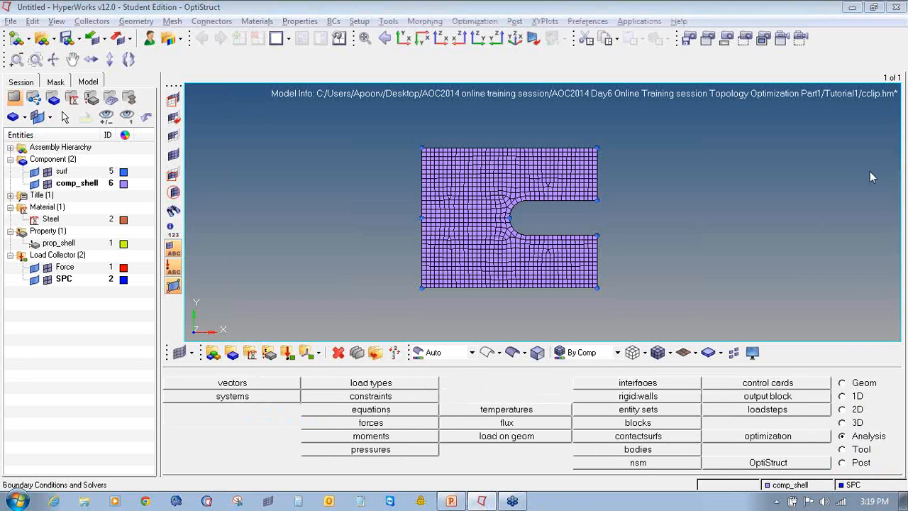
mouse_move(835, 430)
mouse_down()
mouse_move(885, 433)
mouse_move(898, 420)
mouse_move(868, 427)
mouse_up()
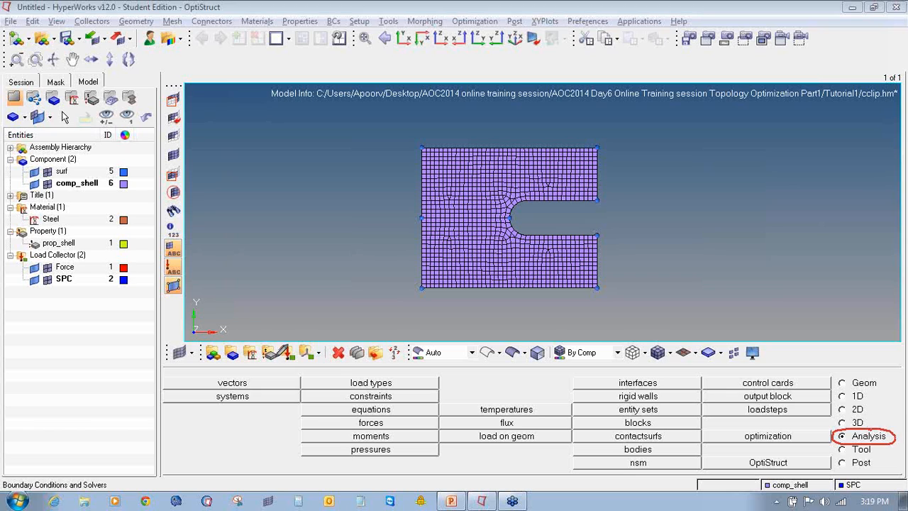
mouse_move(350, 389)
mouse_down()
mouse_move(392, 401)
mouse_move(401, 390)
mouse_move(371, 388)
mouse_up()
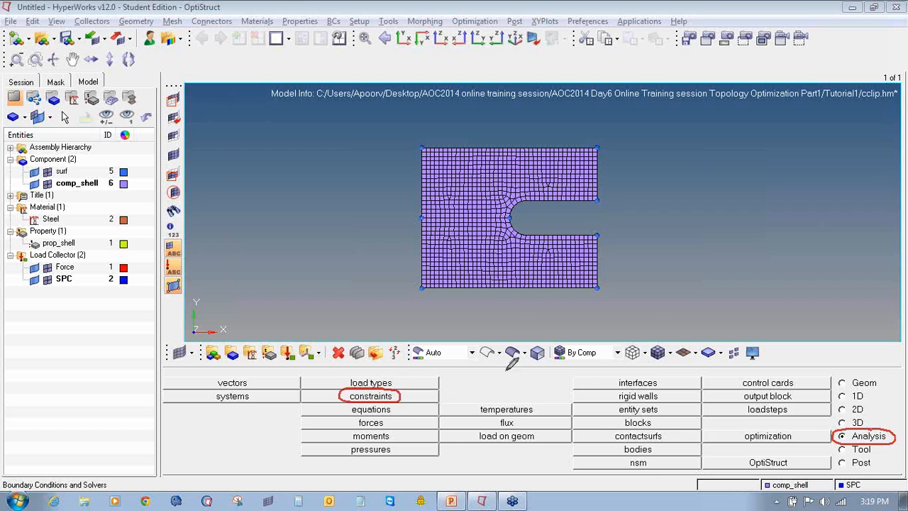
right_click(518, 295)
click(549, 399)
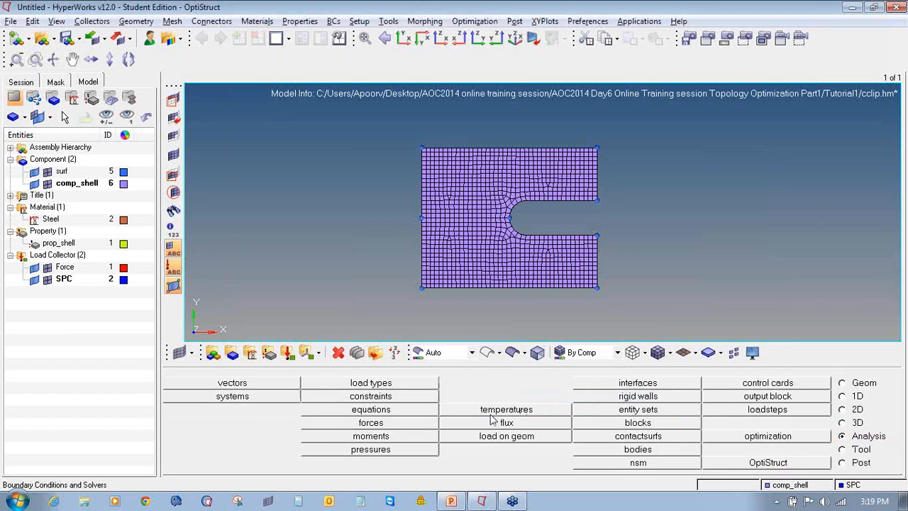
Constrain the node at the middle of the clip's closed left edge in dof1, dof2 and dof3 only
click(426, 401)
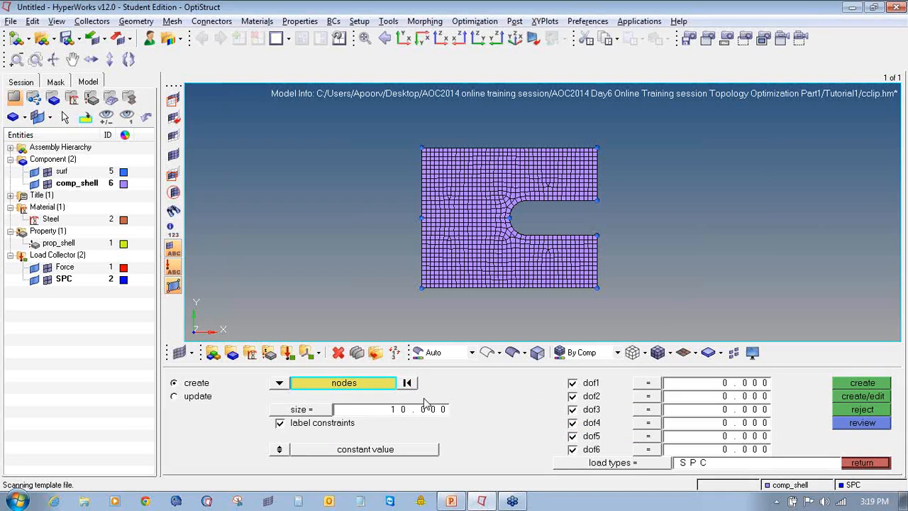
click(421, 218)
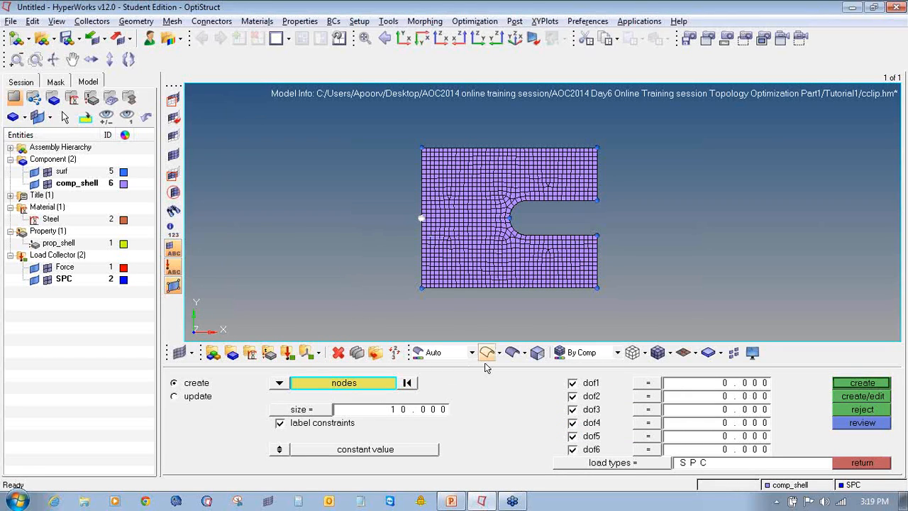
click(580, 422)
click(581, 435)
click(579, 451)
click(841, 383)
Constrain the upper-left corner node of the clip in dof3 only
click(421, 149)
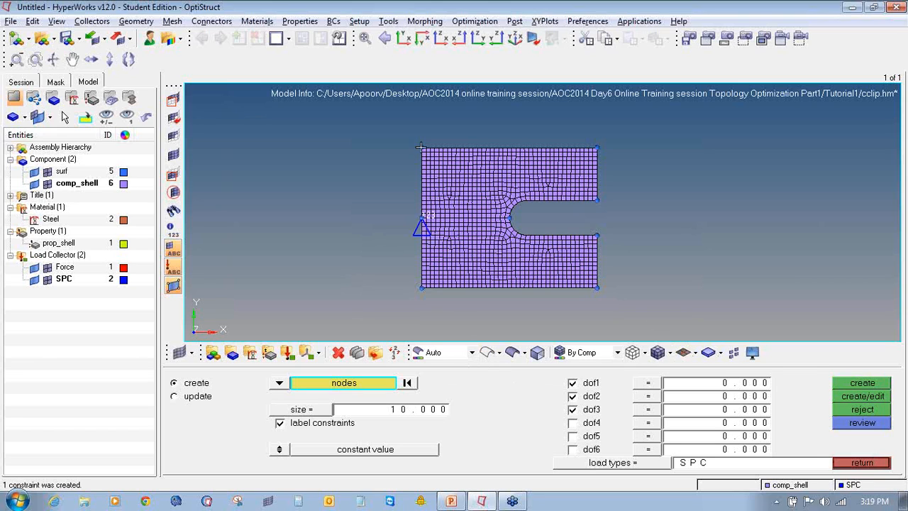
click(572, 383)
click(573, 395)
click(842, 387)
Constrain the node at the middle of the slot's rounded end in dof2 only, and finish the constraints
click(508, 219)
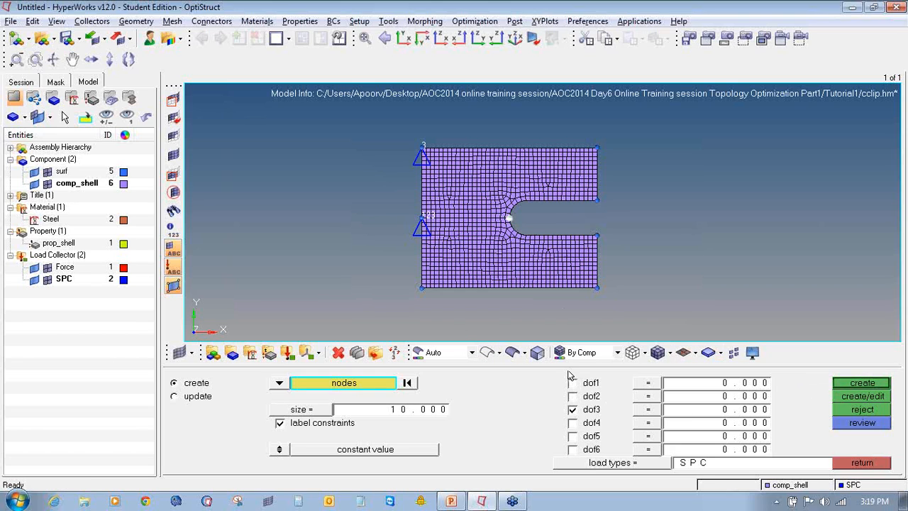
click(572, 396)
click(573, 409)
click(838, 386)
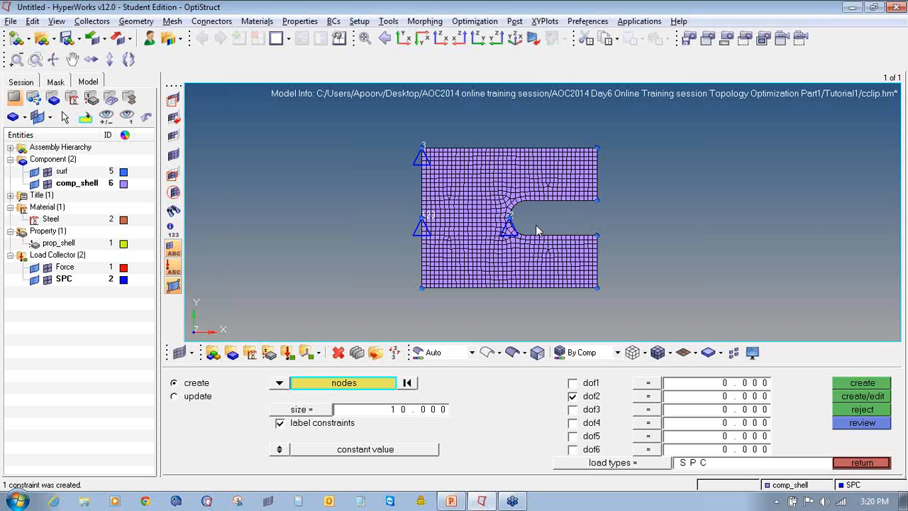
click(861, 462)
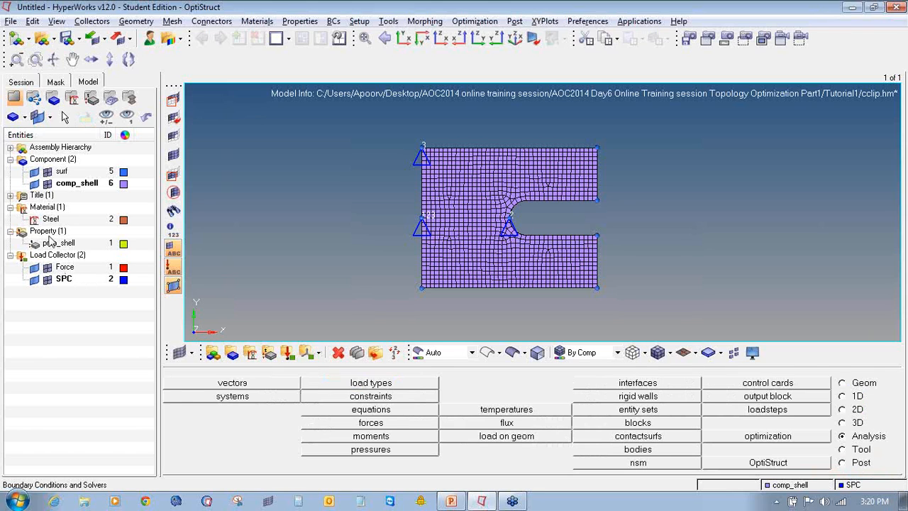
Make the Force load collector current
right_click(65, 273)
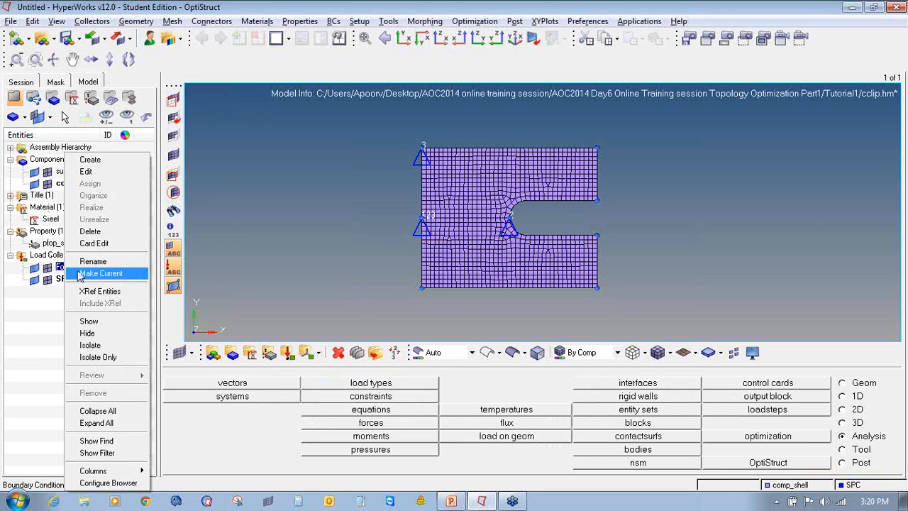
click(96, 273)
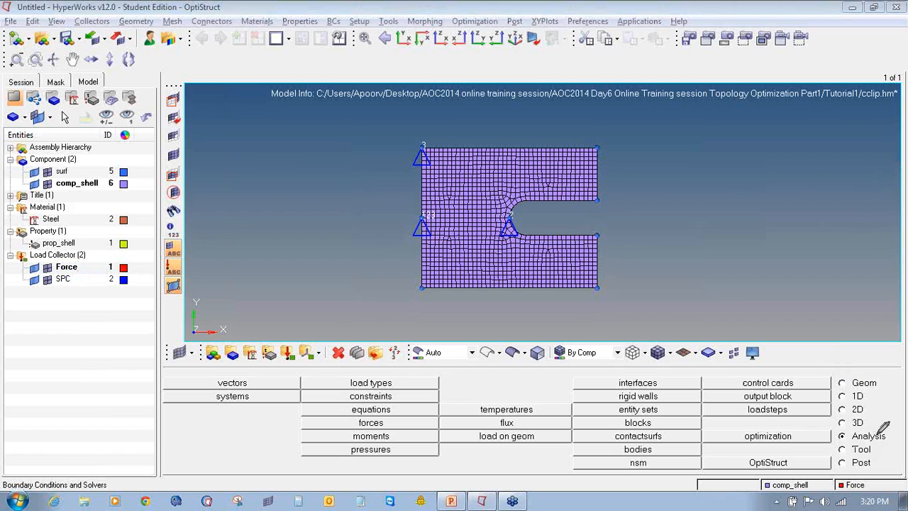
drag(855, 435, 879, 426)
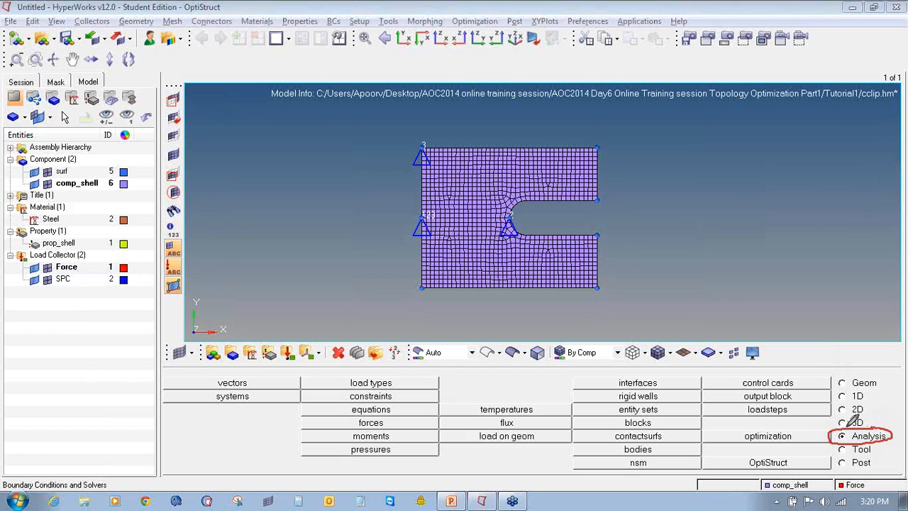
drag(412, 412, 288, 429)
right_click(455, 315)
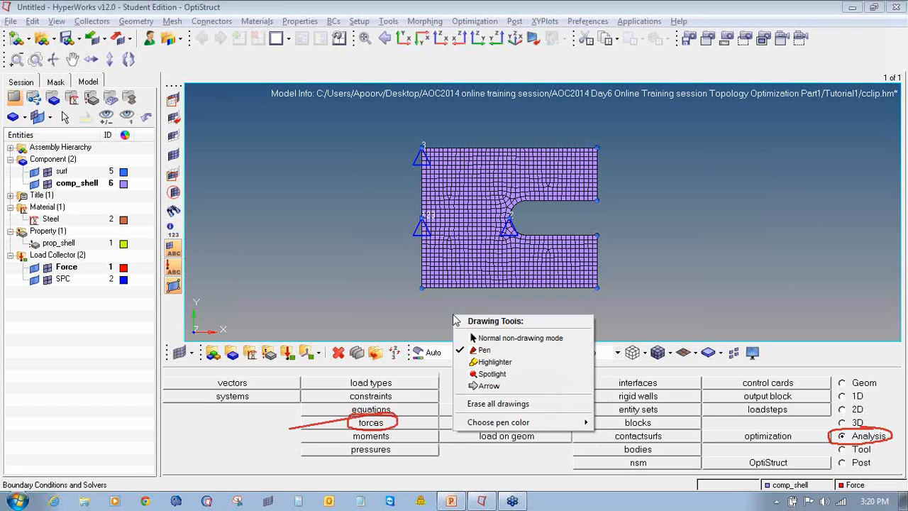
click(497, 403)
Create a force of magnitude 1000 along the y-axis on the upper corner node of the slot opening
click(380, 424)
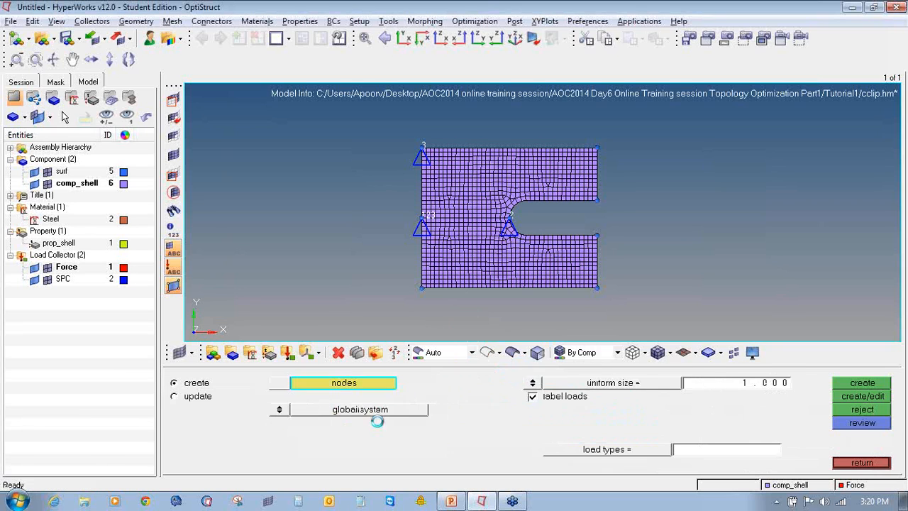
click(596, 200)
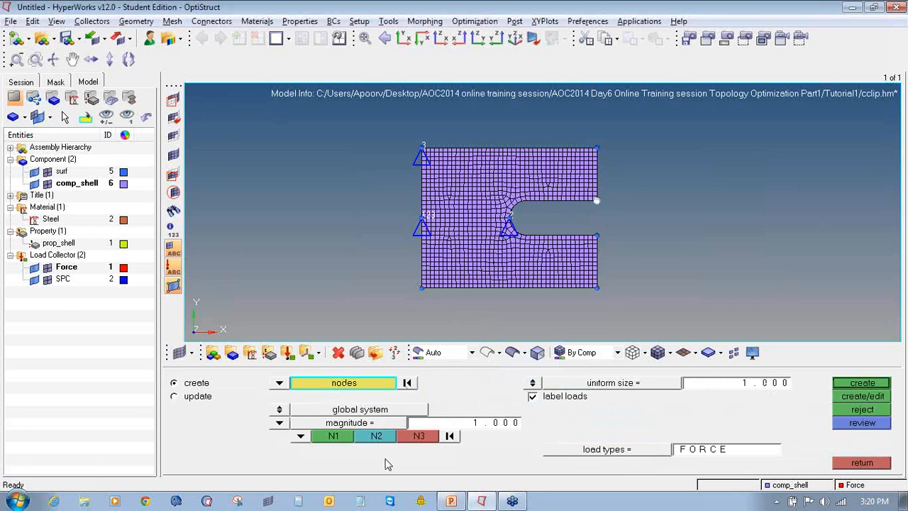
click(476, 424)
text(1000)
click(301, 435)
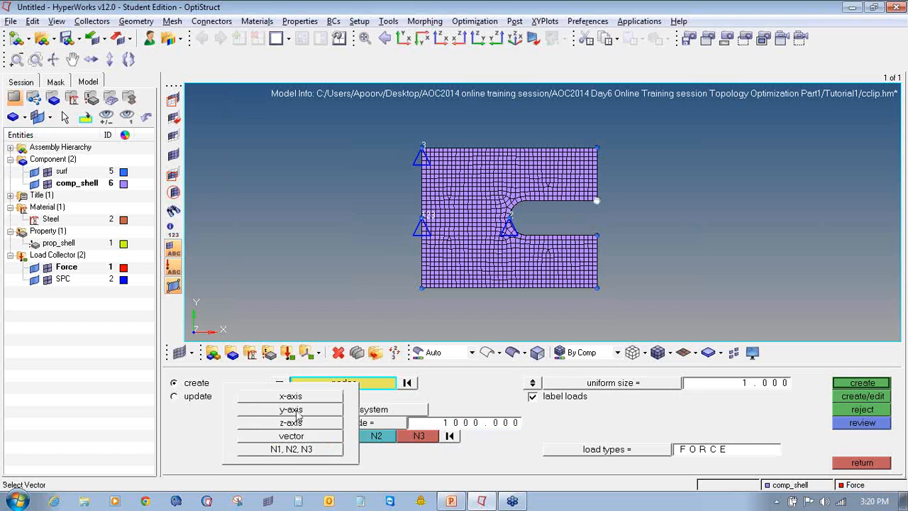
click(296, 411)
click(849, 383)
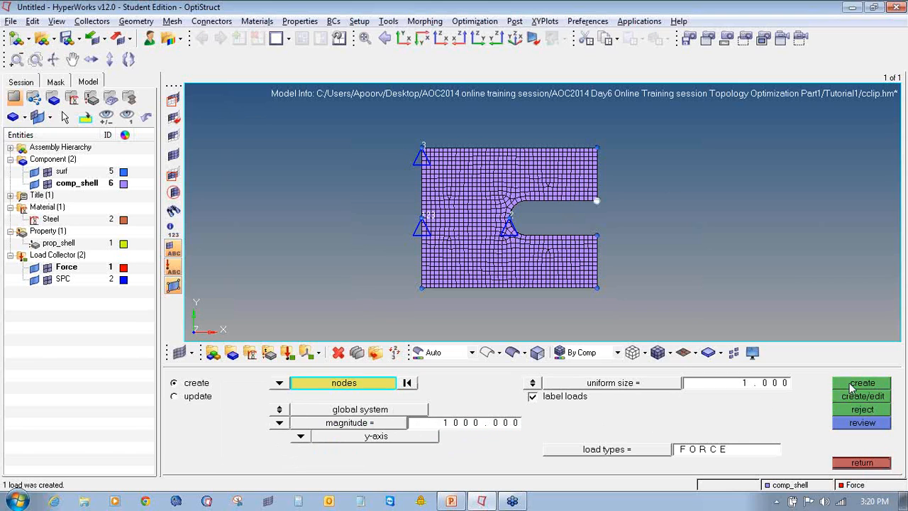
Try uniform force display sizes of 100 and 10
click(760, 385)
text(100)
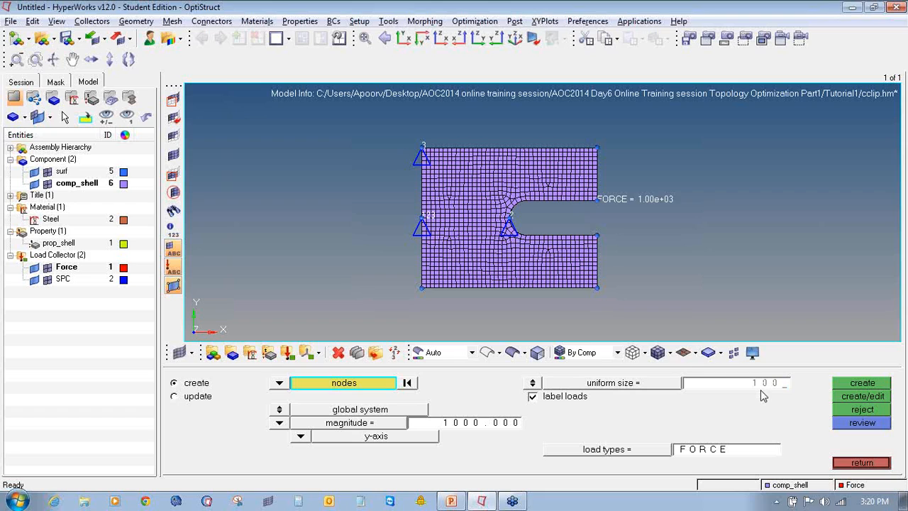
key(Return)
click(765, 386)
text(10)
key(Return)
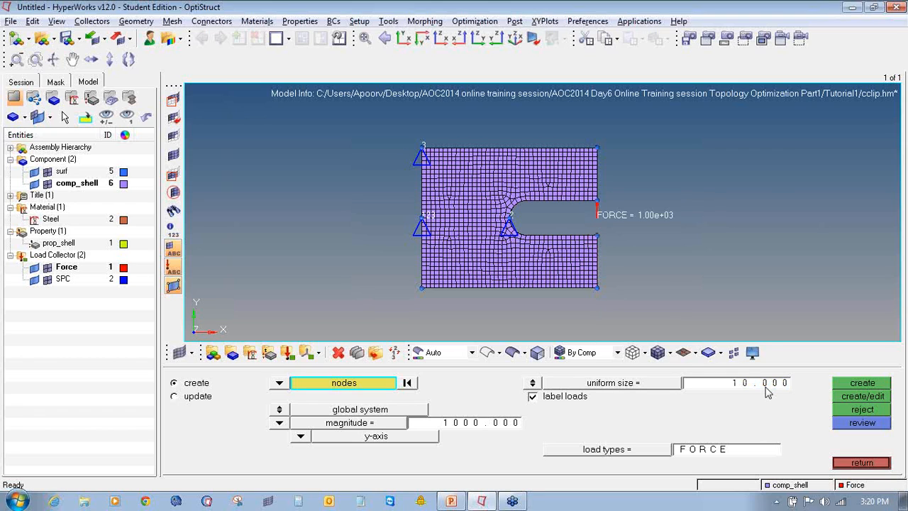
Set the uniform display size of the forces to 7
click(773, 386)
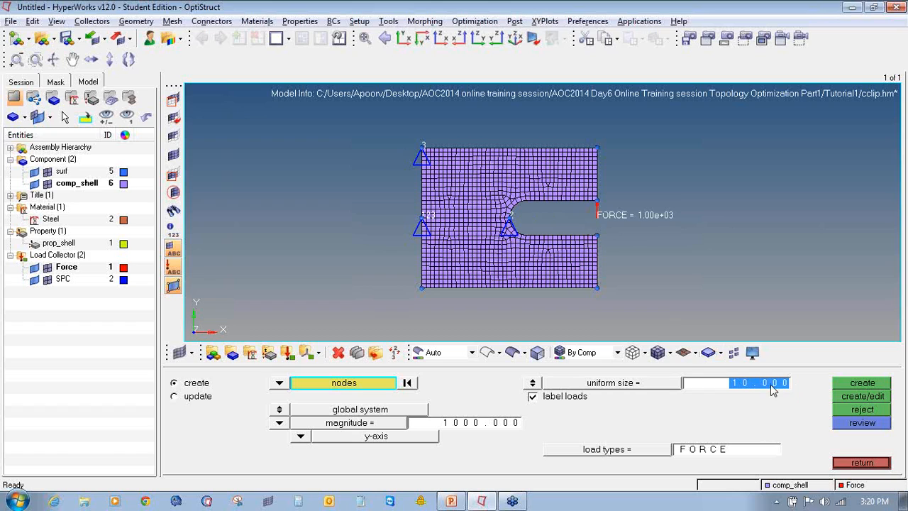
text(7)
key(Return)
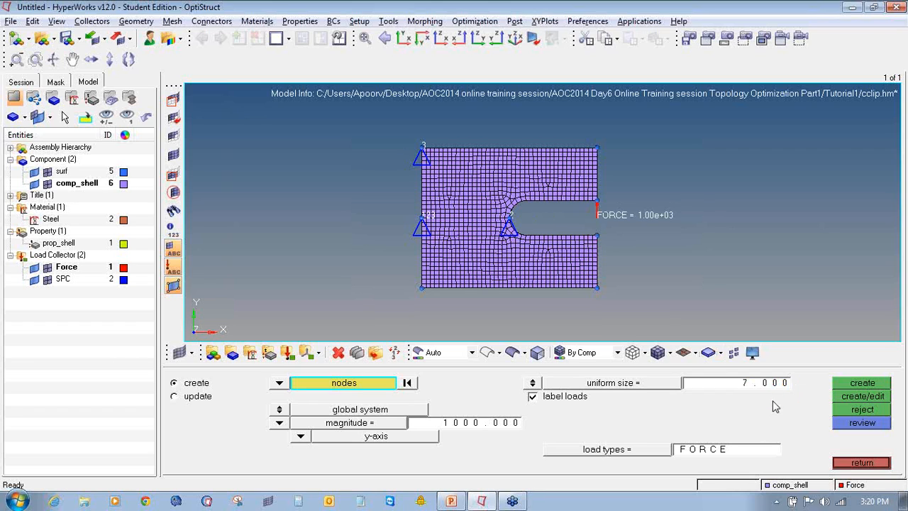
Create a force of magnitude -1000 along the y-axis on the slot opening's lower corner node, check both arrows and finish the forces
click(597, 236)
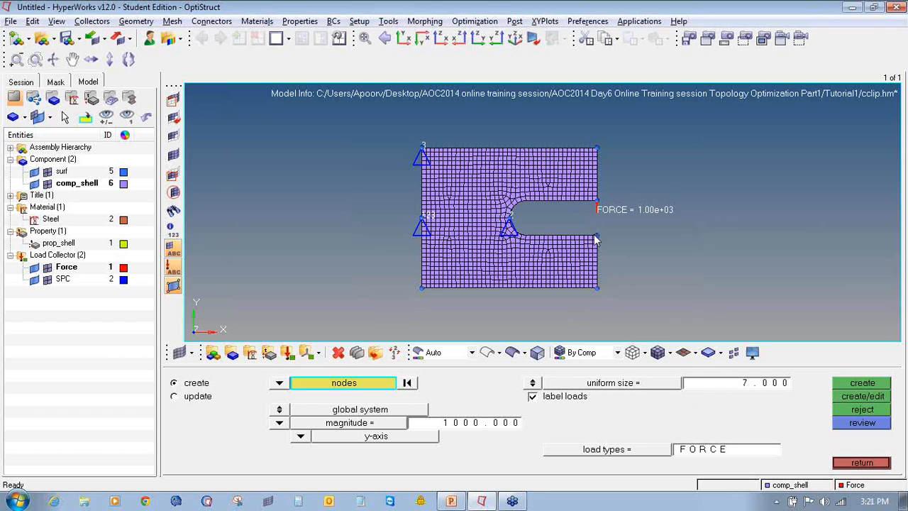
click(467, 423)
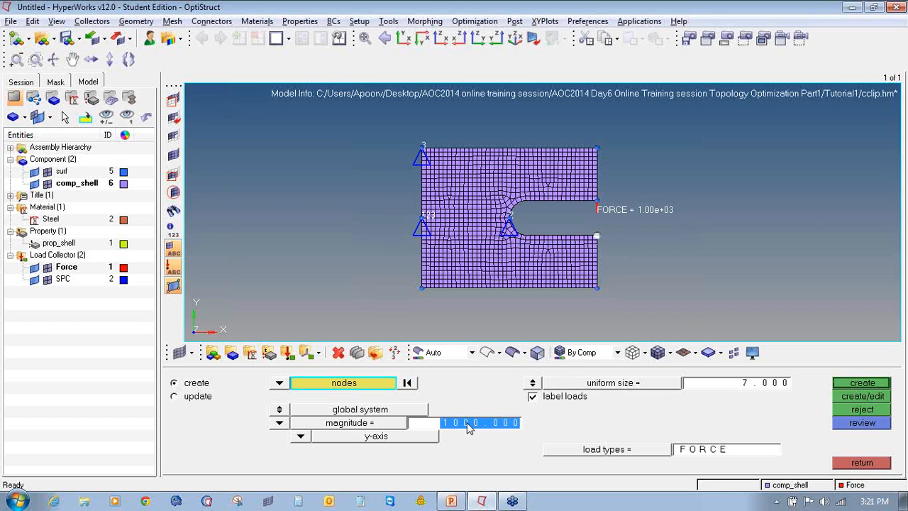
key(Left)
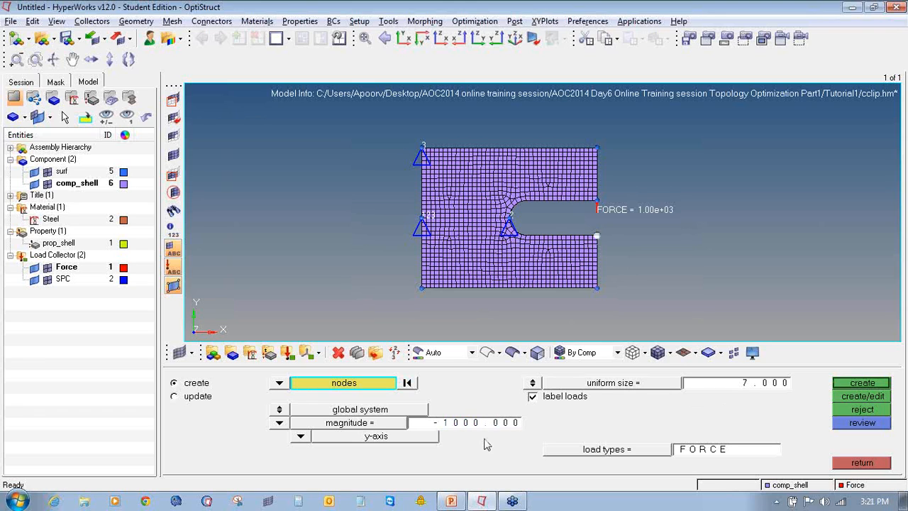
click(845, 385)
scroll(620, 223, up, 3)
scroll(620, 223, up, 2)
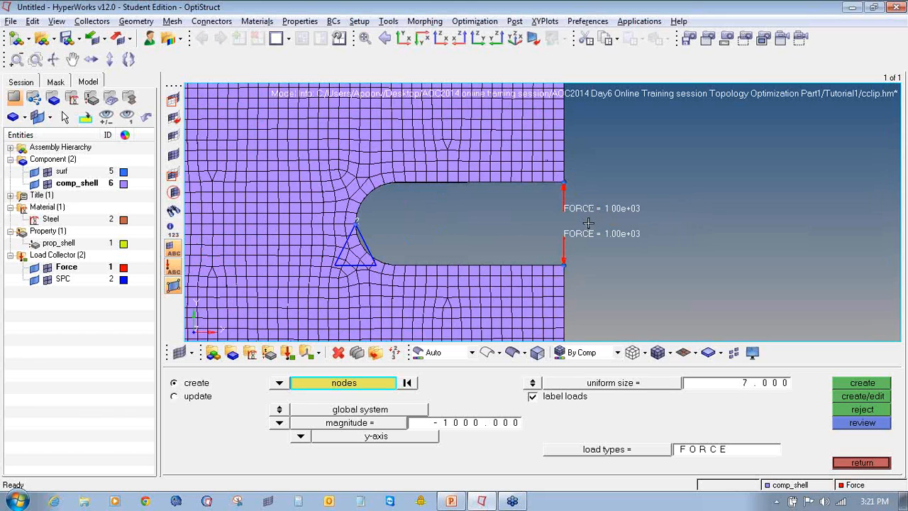
scroll(588, 223, down, 5)
scroll(584, 213, up, 3)
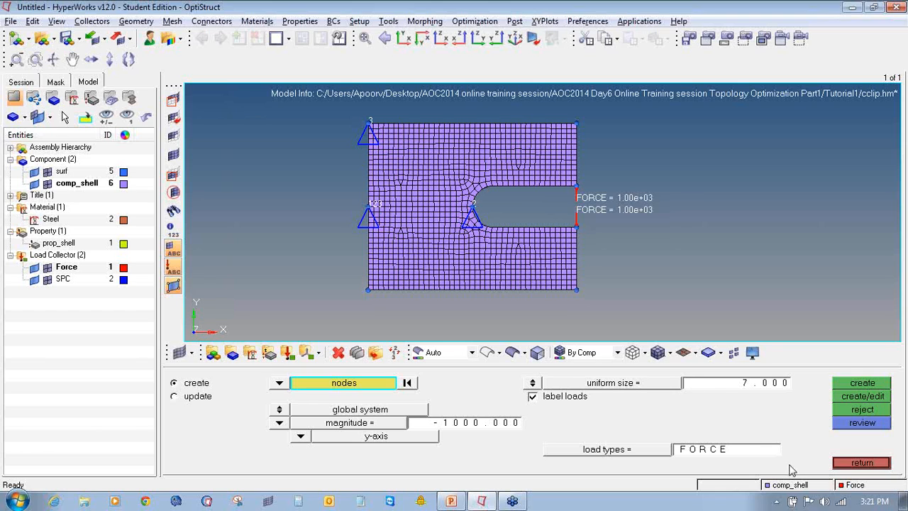
click(856, 463)
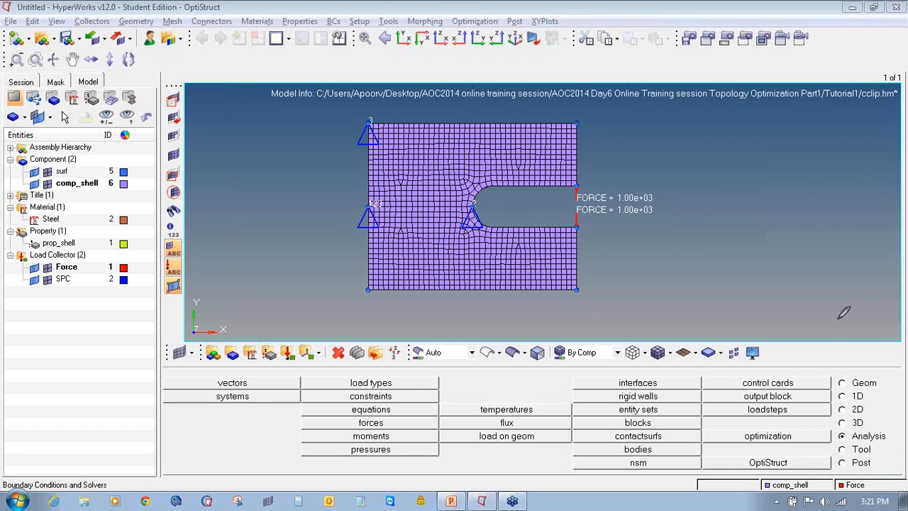
mouse_move(841, 429)
mouse_down()
mouse_move(839, 440)
mouse_move(871, 442)
mouse_move(885, 428)
mouse_up()
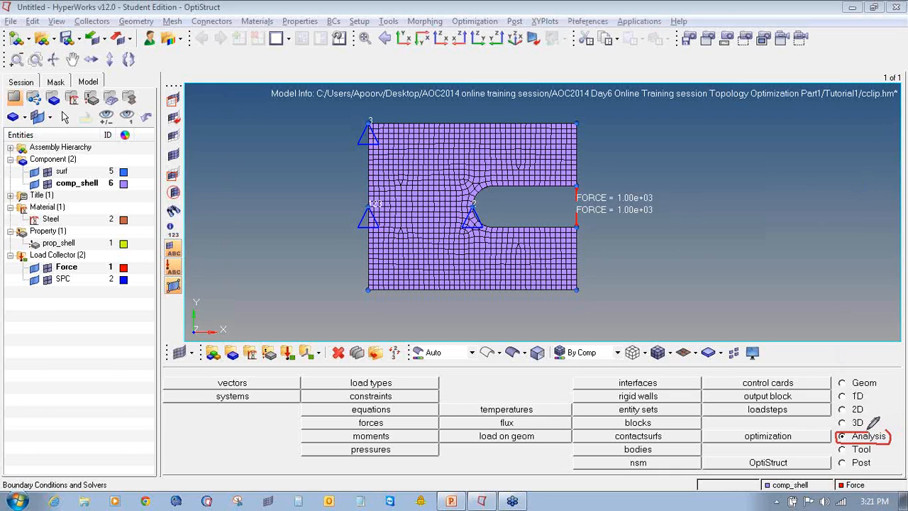
mouse_move(783, 402)
mouse_down()
mouse_move(710, 405)
mouse_move(796, 414)
mouse_move(794, 402)
mouse_up()
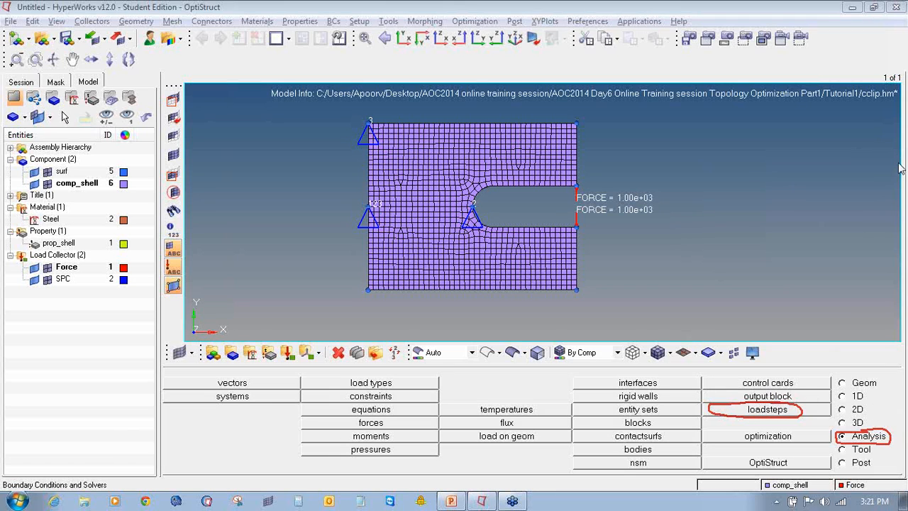
Start a new load step named opposing force with the type linear static
click(793, 409)
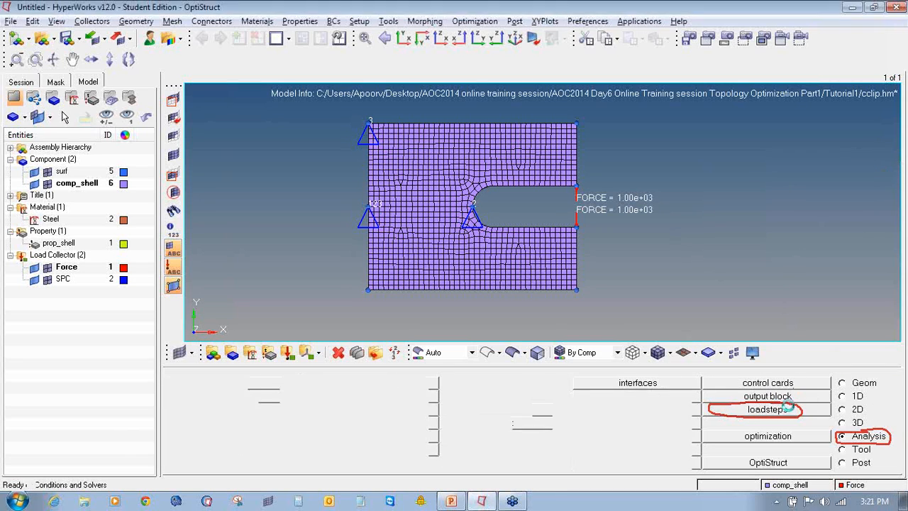
click(857, 232)
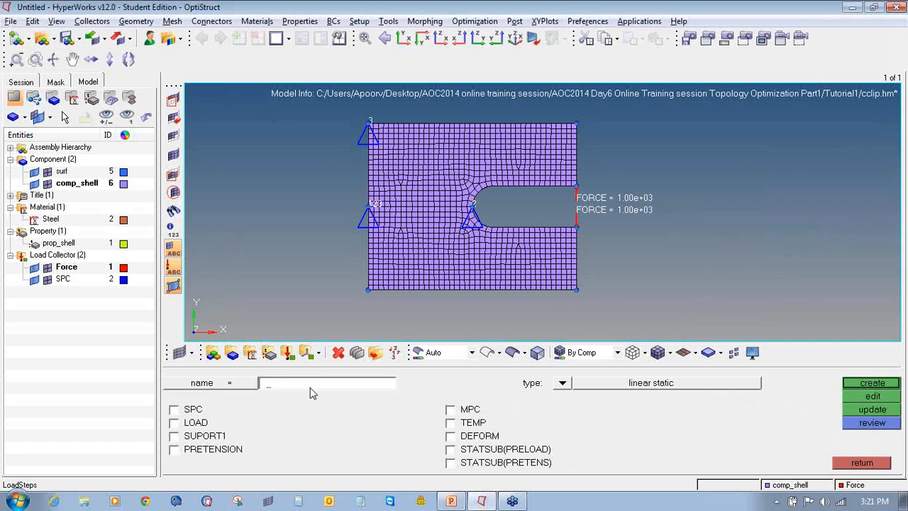
text(opposing for)
click(562, 382)
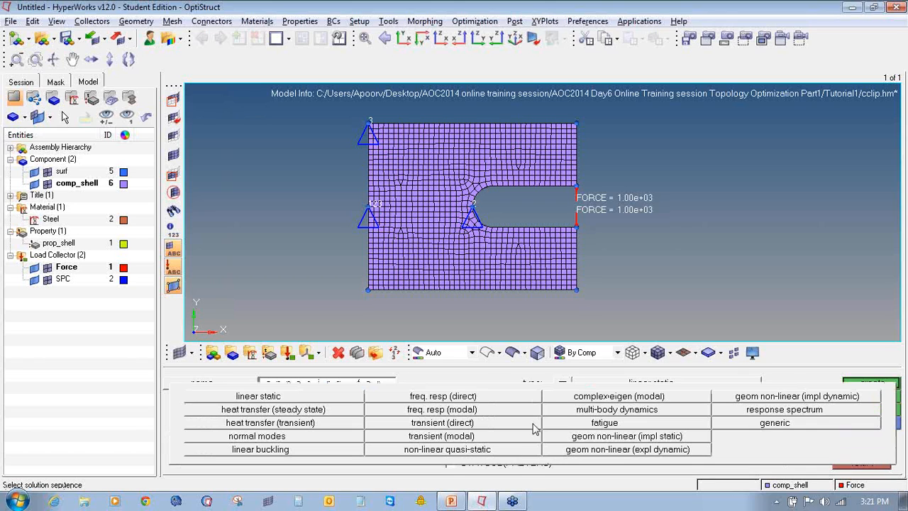
click(256, 398)
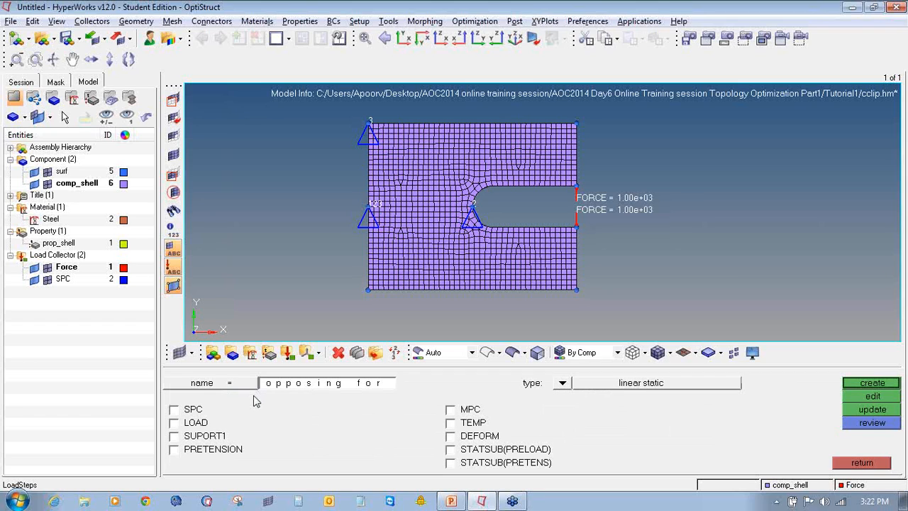
Assign the SPC collector as SPC and the Force collector as LOAD, then create the load step and show it in the model tree
click(201, 410)
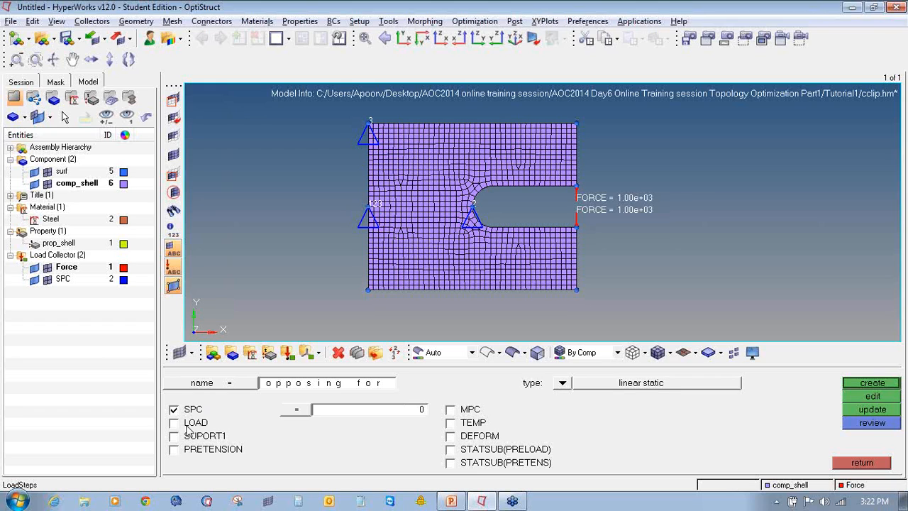
click(187, 424)
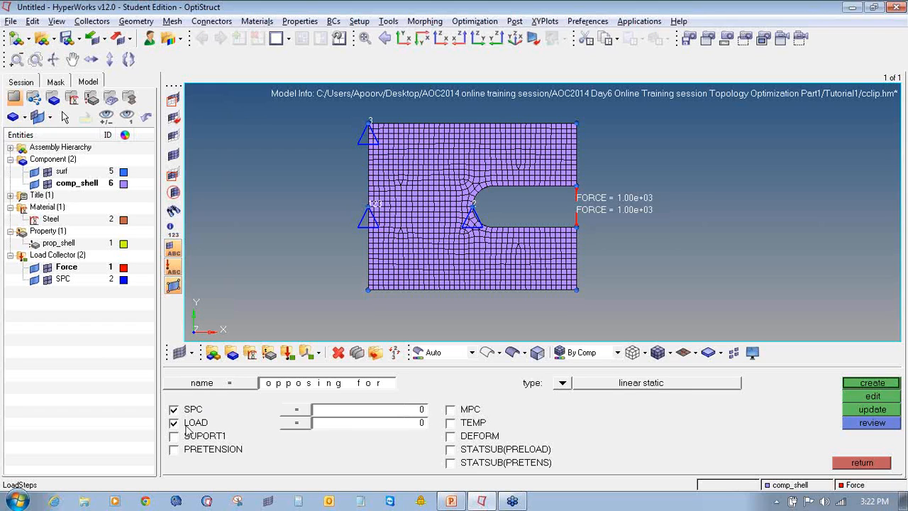
click(331, 410)
click(222, 401)
click(342, 425)
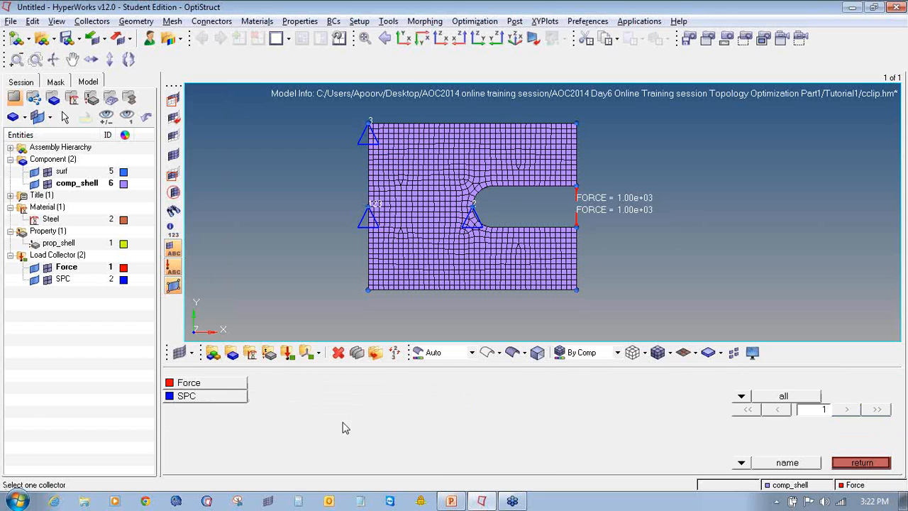
click(237, 388)
click(416, 445)
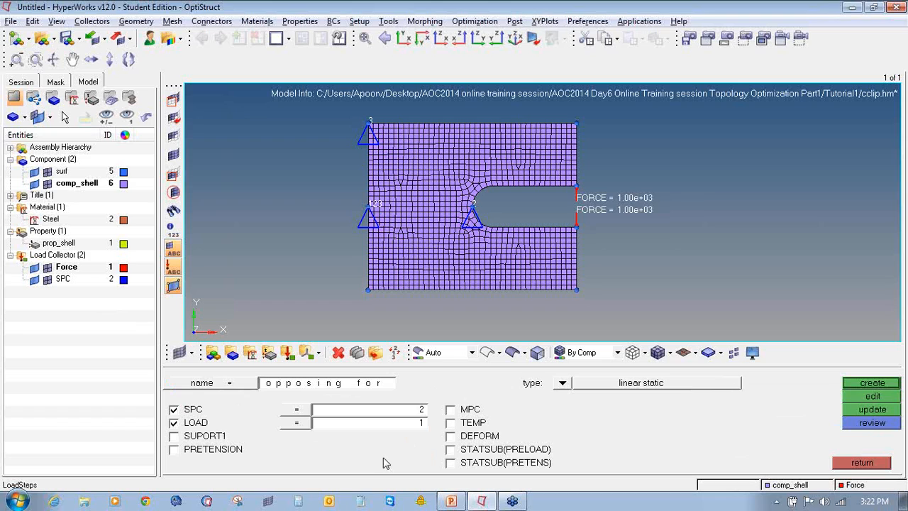
click(853, 384)
click(11, 291)
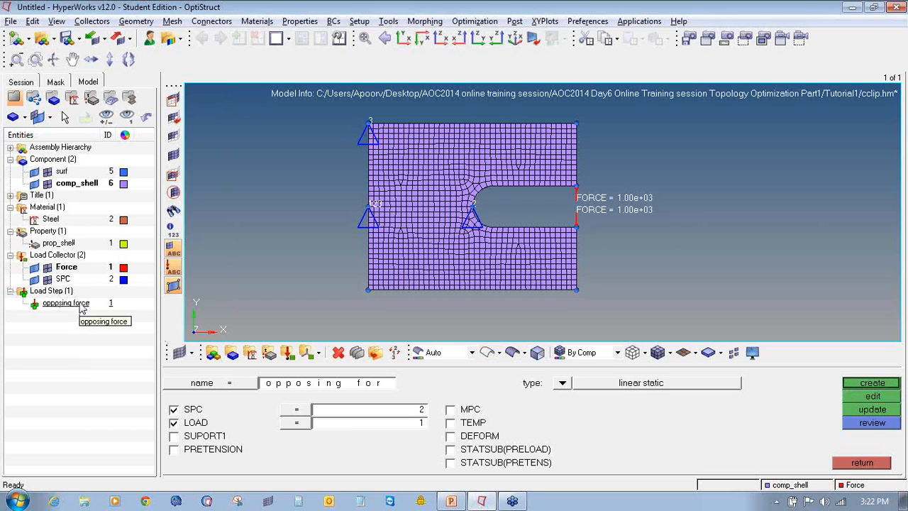
Save the model as cclip in a new folder named basic analysis inside the Tutorial1 folder
click(855, 463)
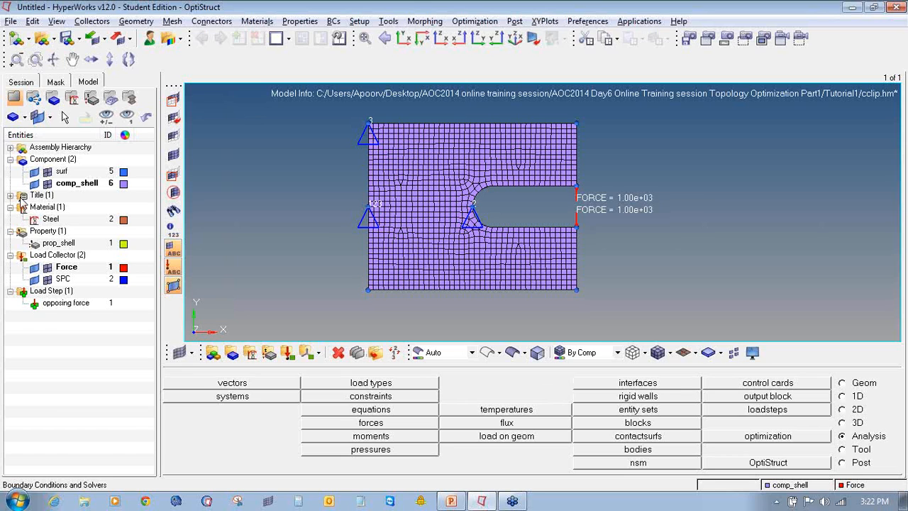
click(11, 21)
mouse_move(28, 94)
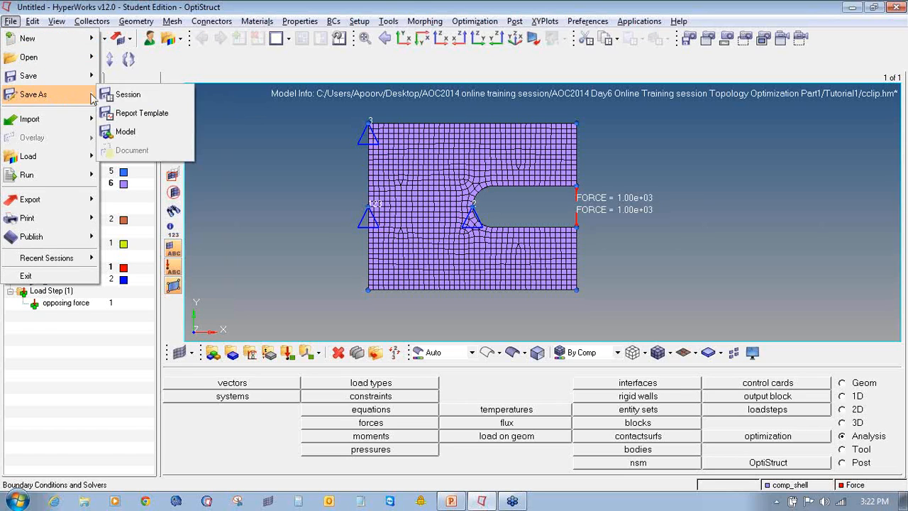
click(127, 133)
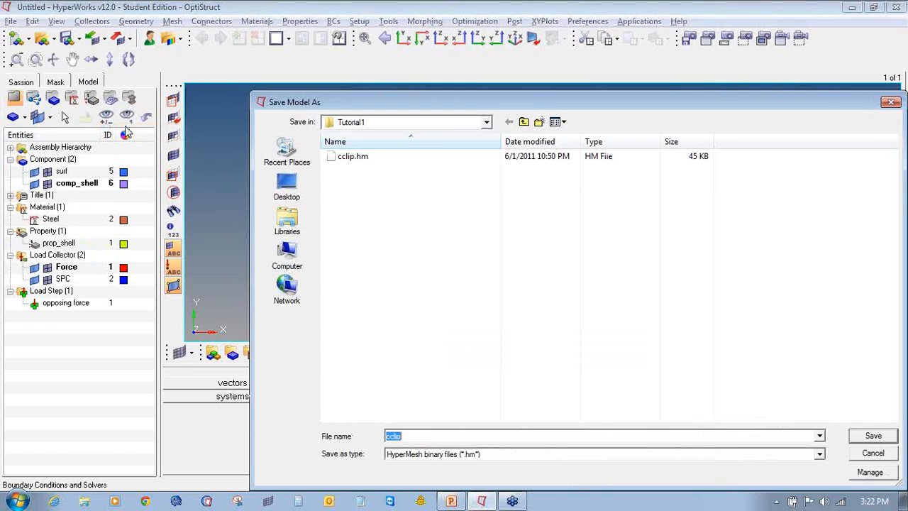
click(539, 122)
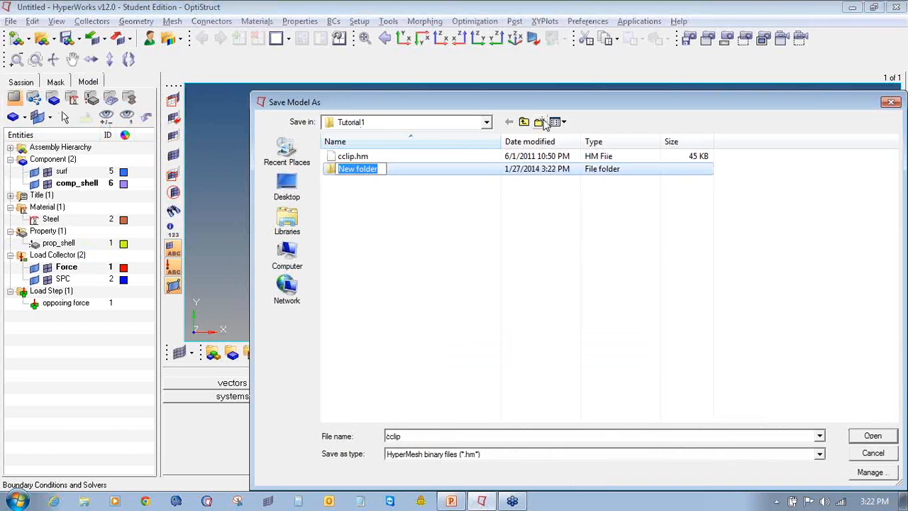
text(base)
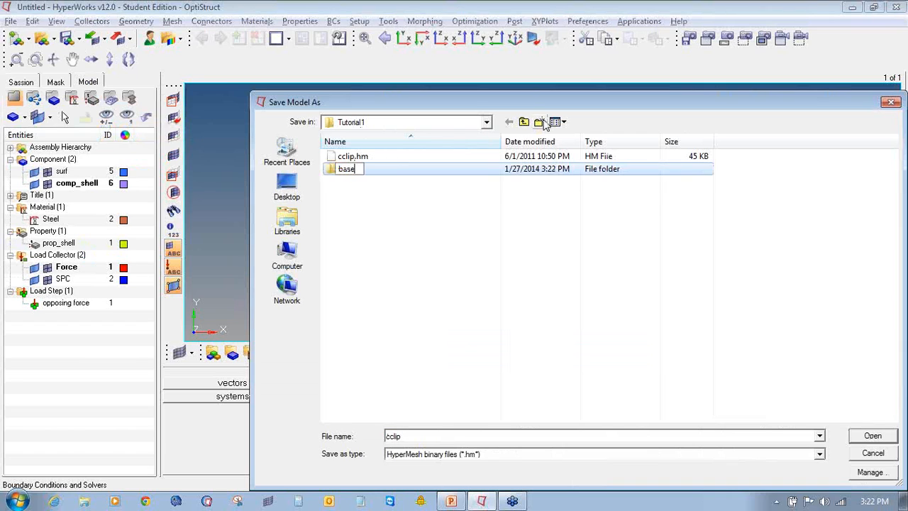
key(BackSpace)
text(ic analysis)
key(Return)
key(Return)
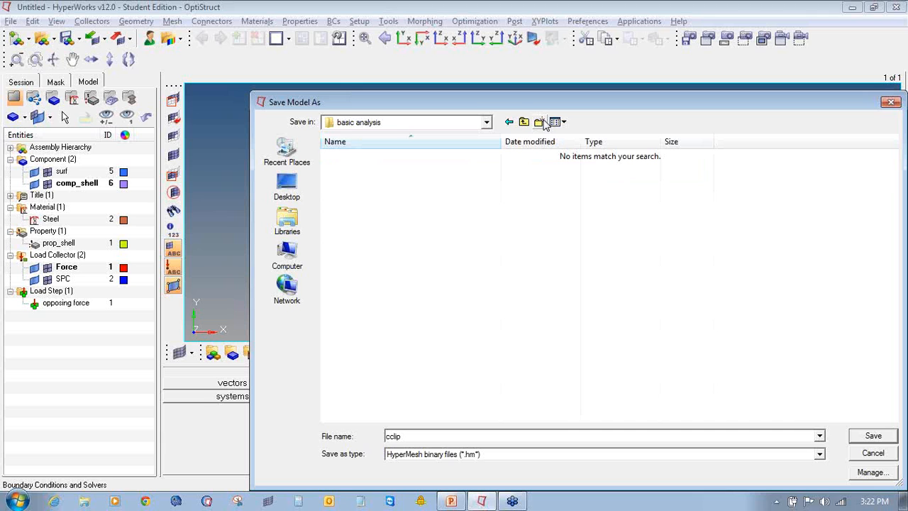
click(878, 439)
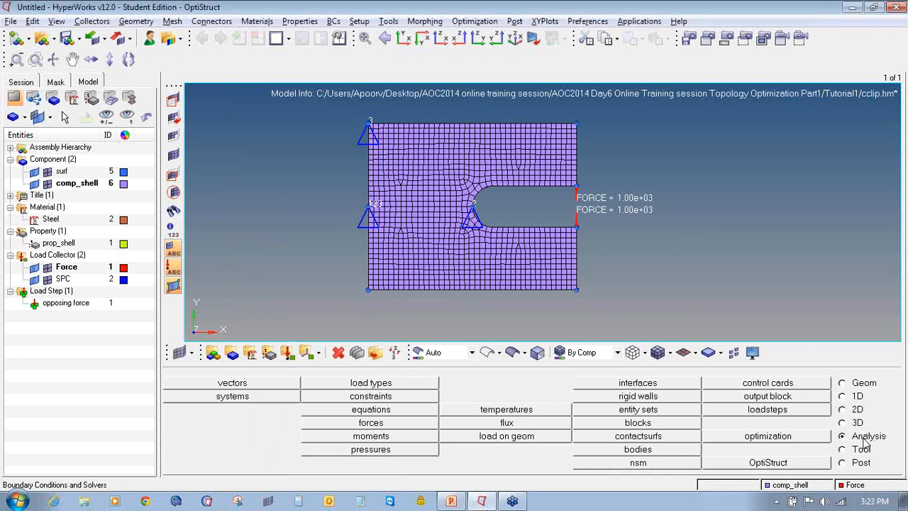
Run cclip.fem in OptiStruct with the export option all and the run option analysis
click(785, 463)
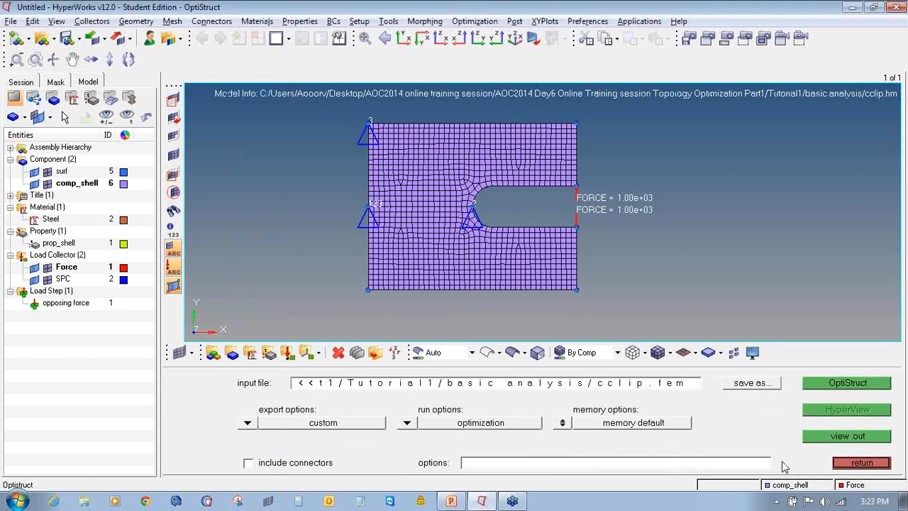
click(249, 424)
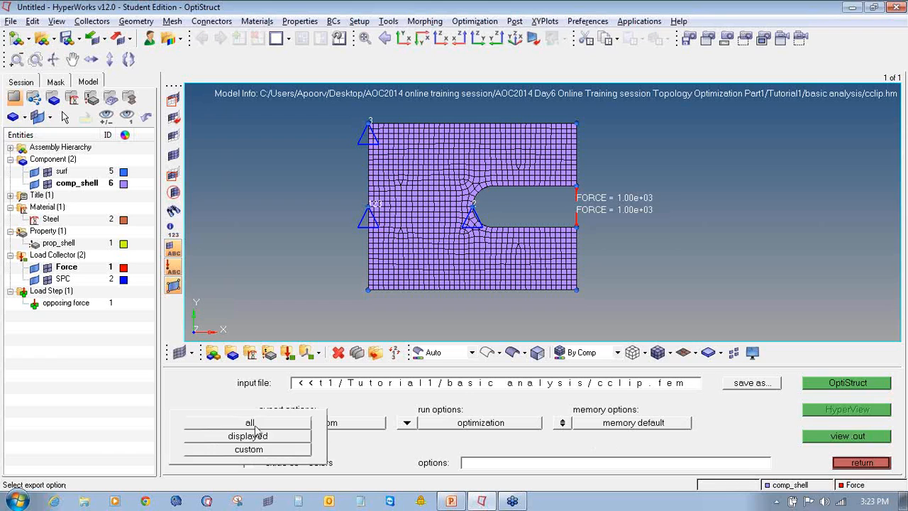
click(254, 424)
click(408, 424)
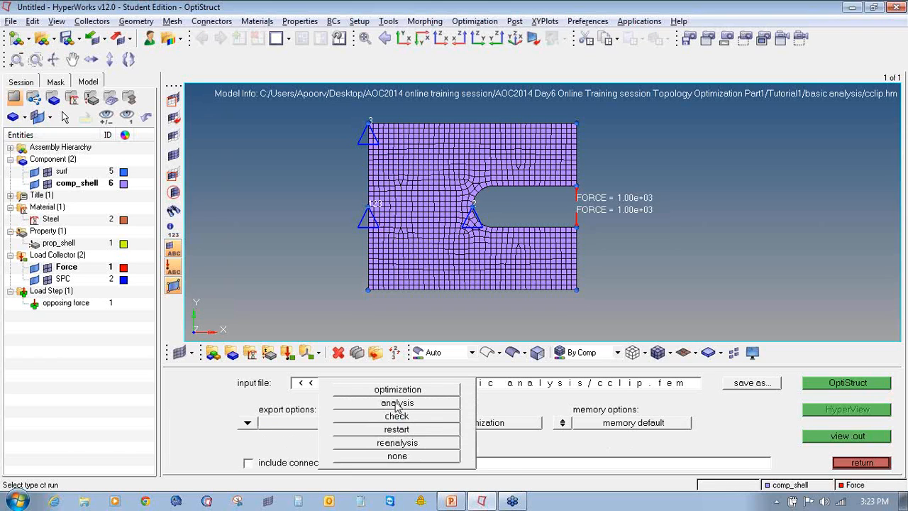
click(398, 402)
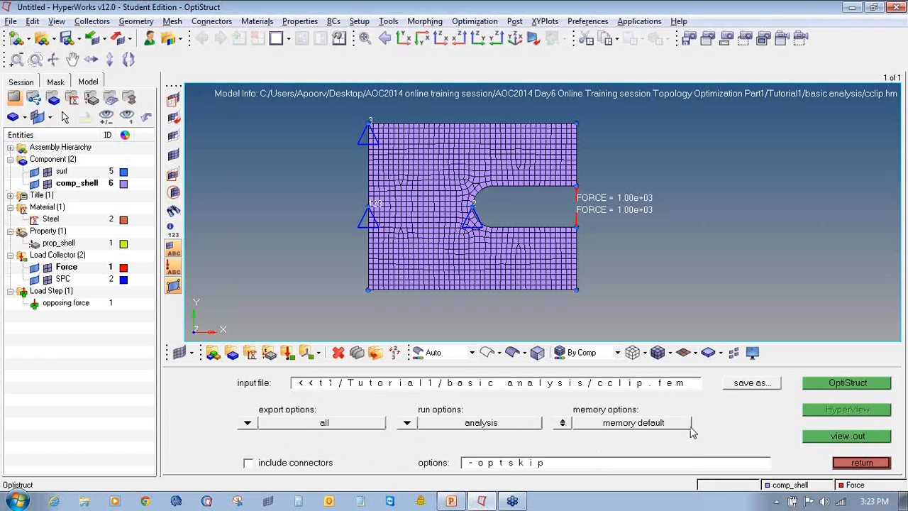
click(837, 383)
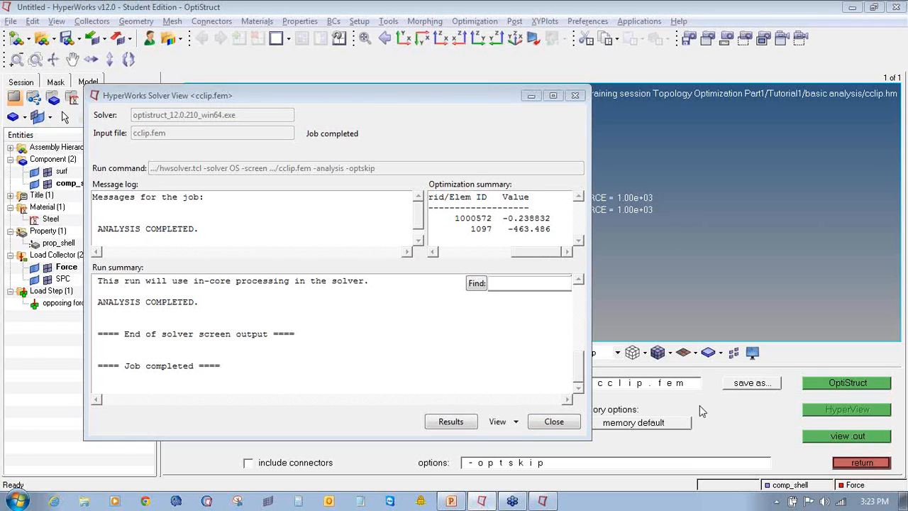
Open the finished run's results in HyperView, dismiss the message log and show the clip facing the XY plane in a maximized window
click(444, 419)
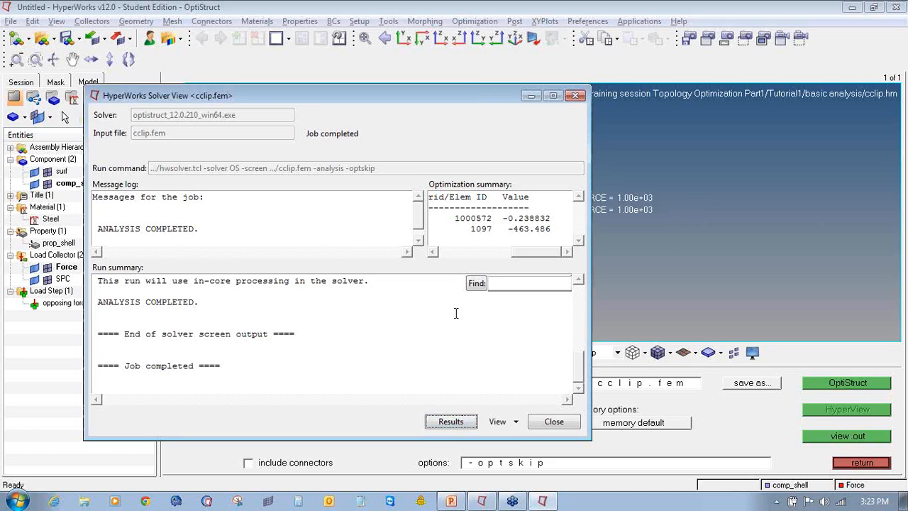
click(447, 420)
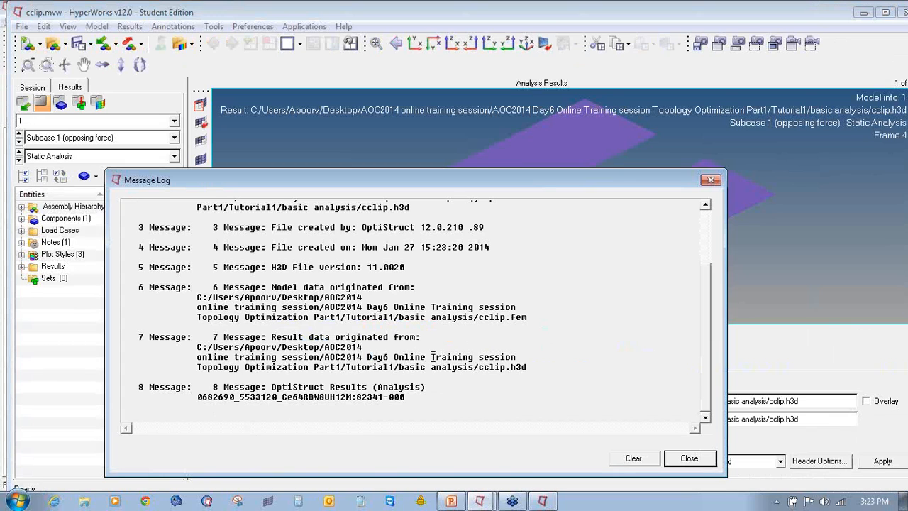
click(710, 180)
click(415, 48)
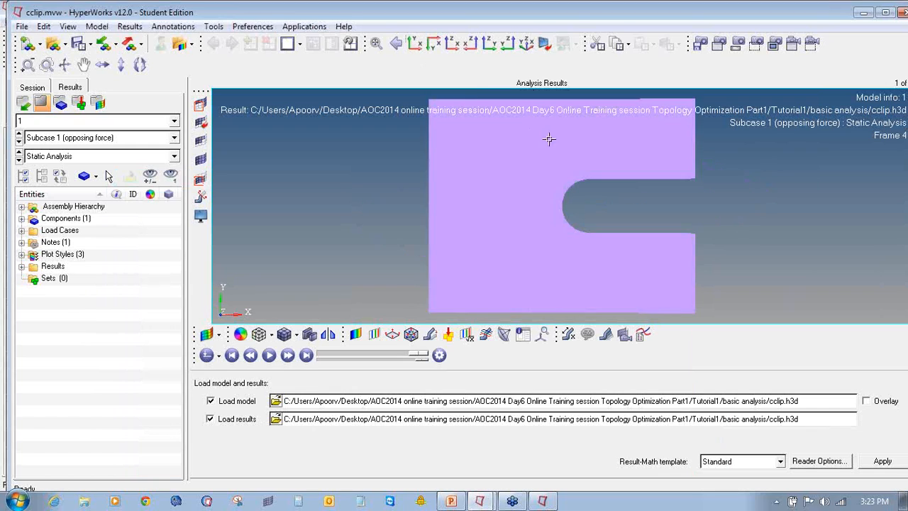
ctrl+scroll(576, 176, down, 3)
ctrl+right_drag(576, 175, 537, 195)
ctrl+scroll(537, 194, up, 1)
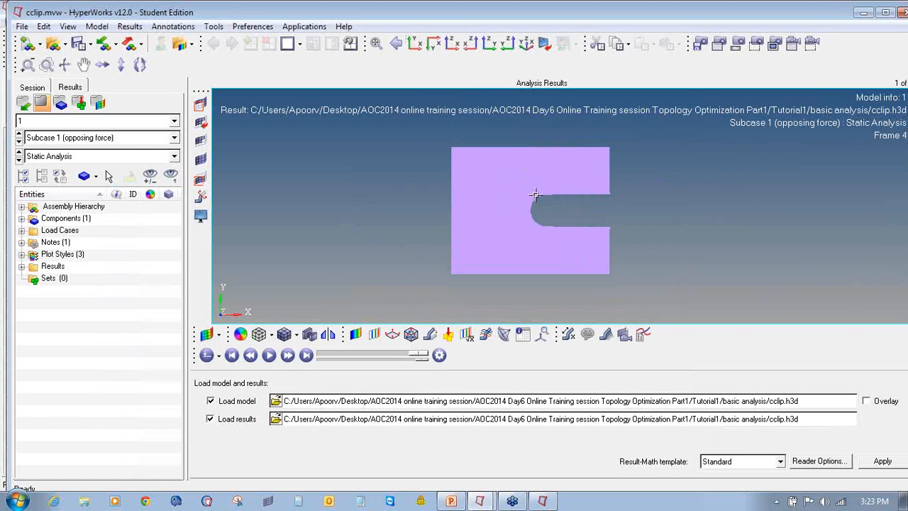
ctrl+scroll(535, 194, up, 1)
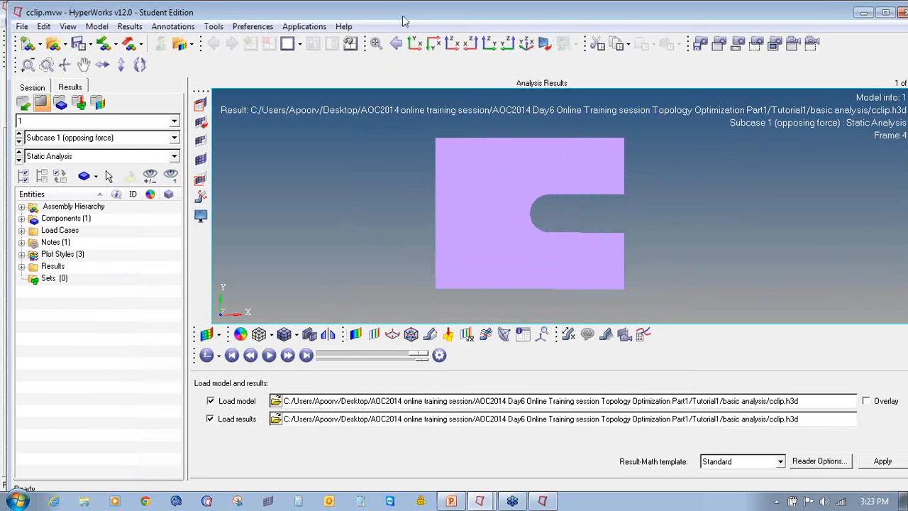
double_click(400, 22)
Apply a contour plot of the displacement magnitude to the clip, with the value filter left at None
click(343, 329)
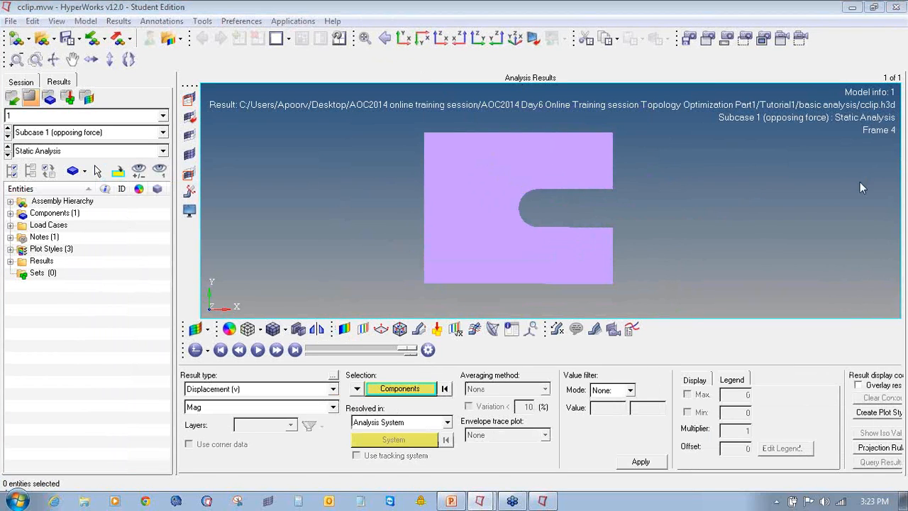
mouse_move(361, 317)
mouse_down()
mouse_move(332, 329)
mouse_move(352, 339)
mouse_up()
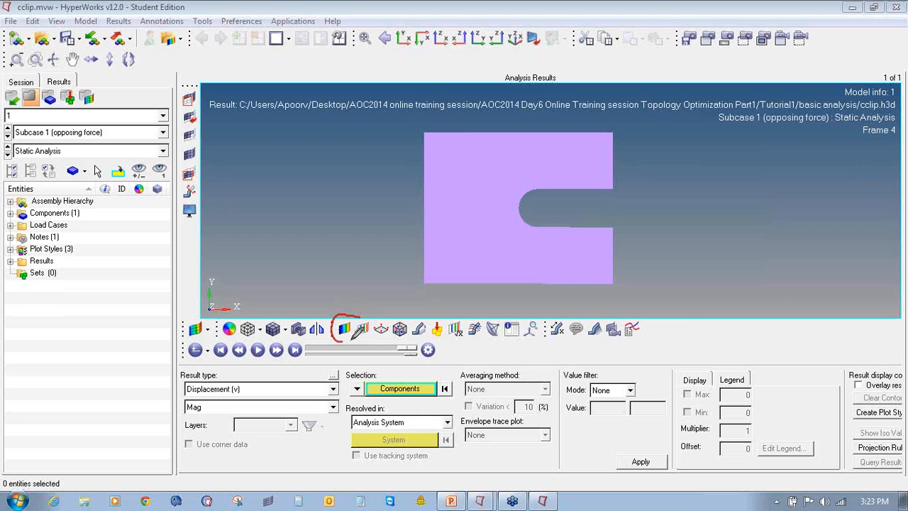
right_click(346, 221)
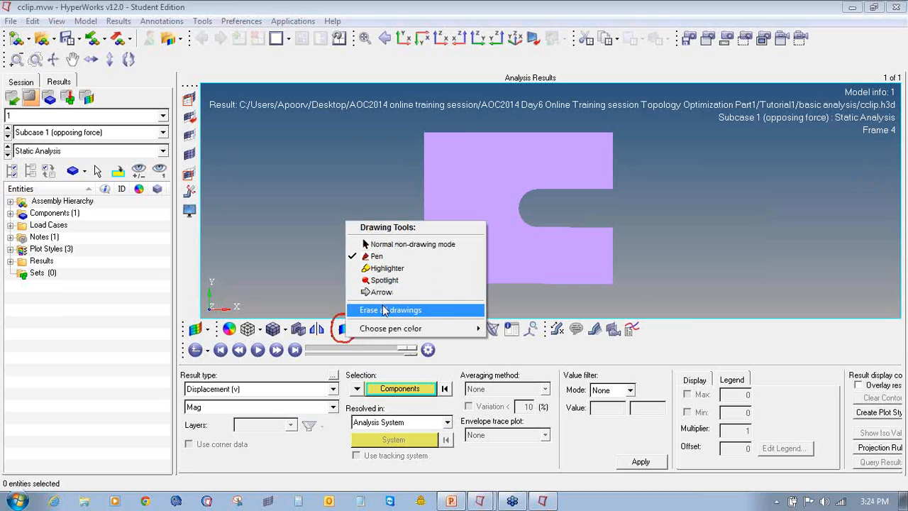
click(384, 310)
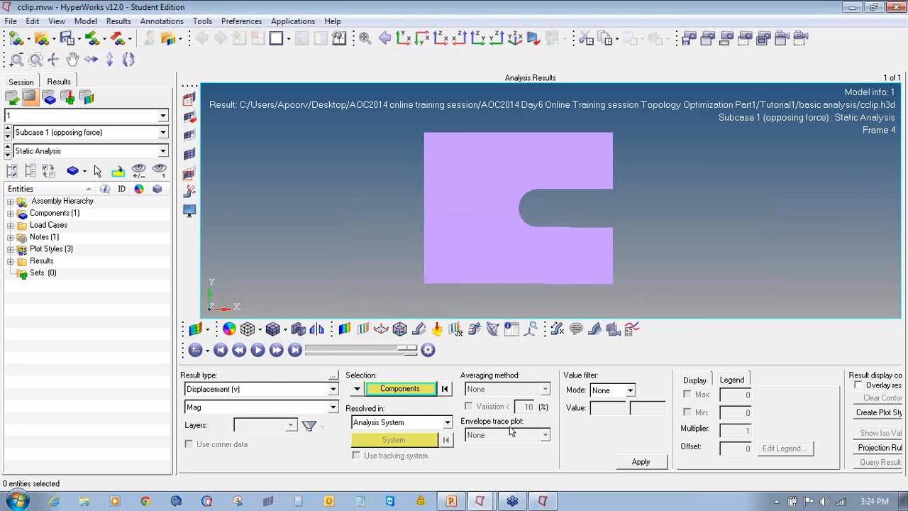
click(622, 461)
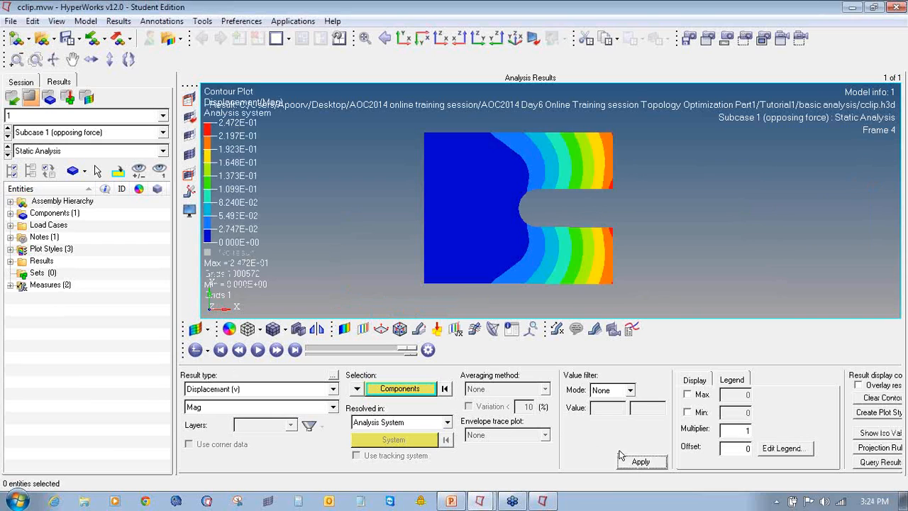
click(608, 390)
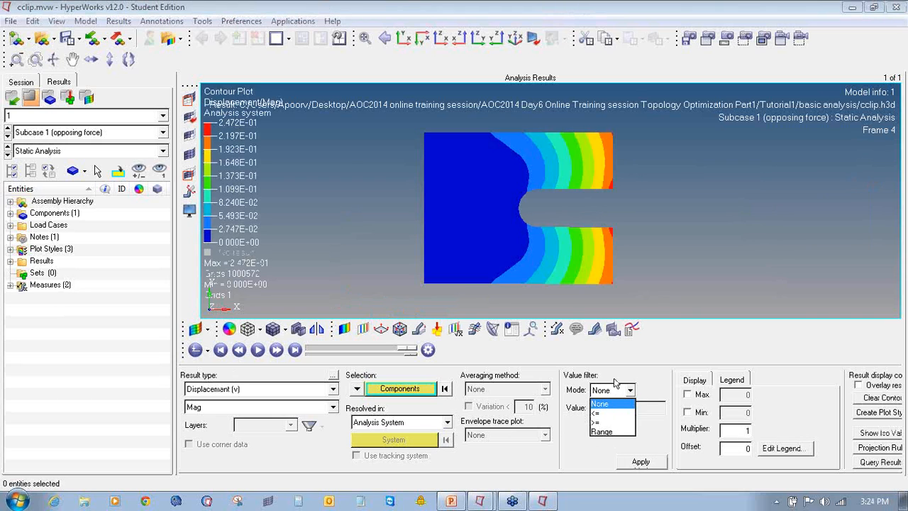
click(656, 385)
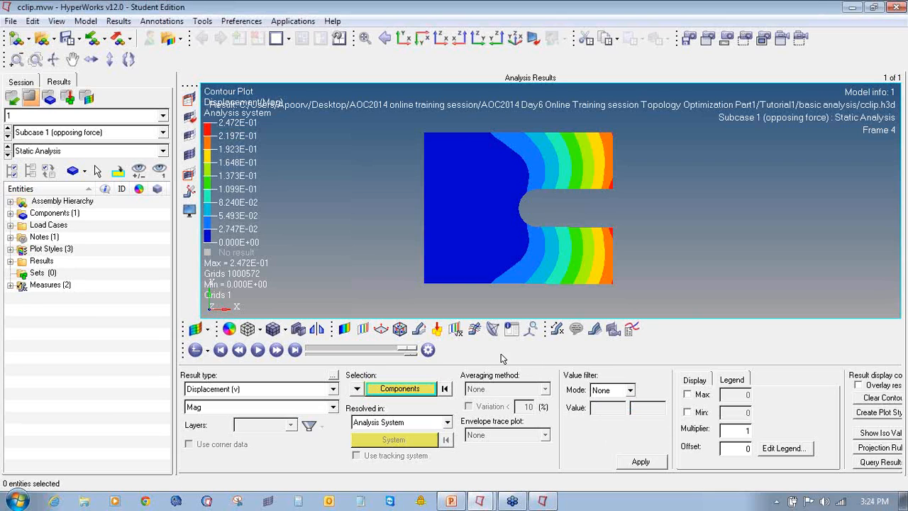
Turn on the Static MinMax Result measure and label only the maximum value on the contour plot
click(558, 329)
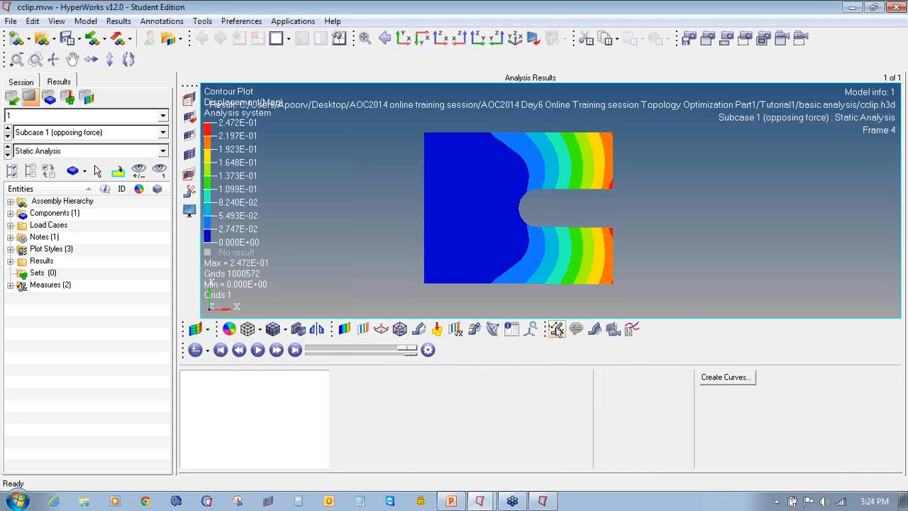
click(226, 394)
click(187, 394)
click(343, 411)
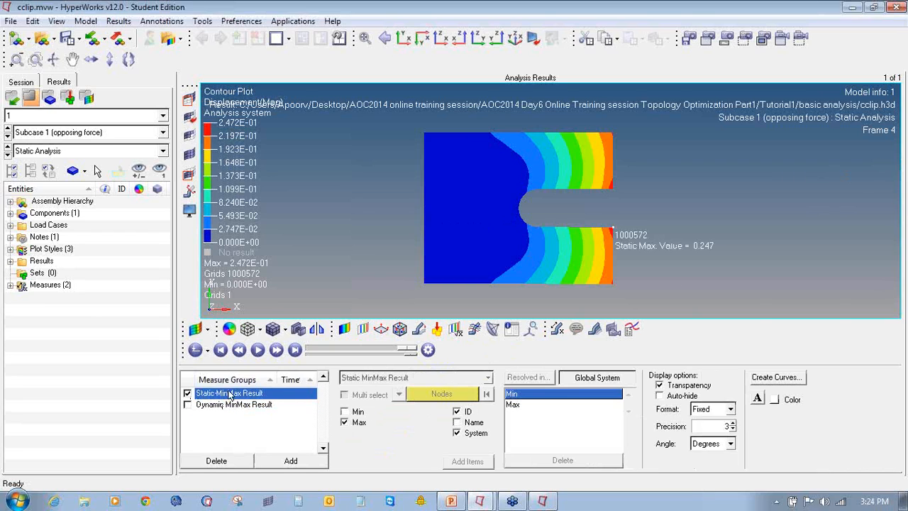
click(344, 412)
click(345, 412)
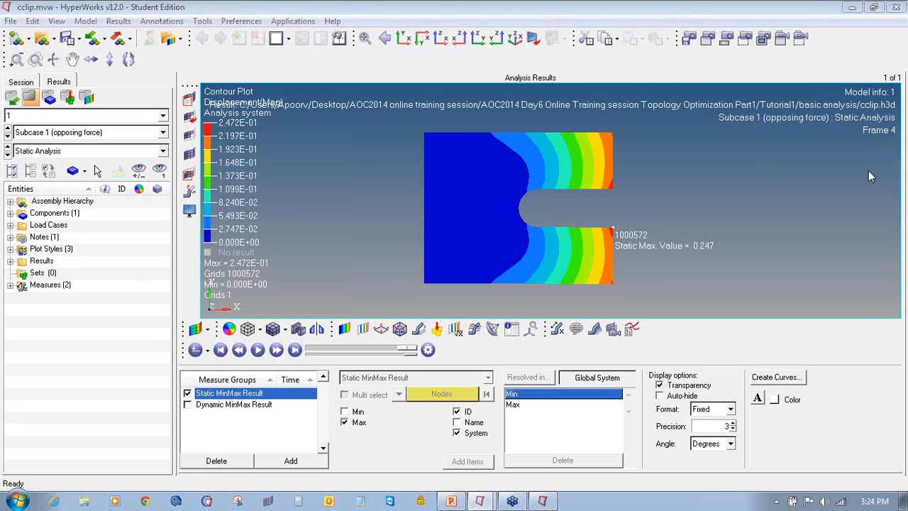
mouse_move(561, 313)
mouse_down()
mouse_move(553, 317)
mouse_move(570, 332)
mouse_move(567, 312)
mouse_up()
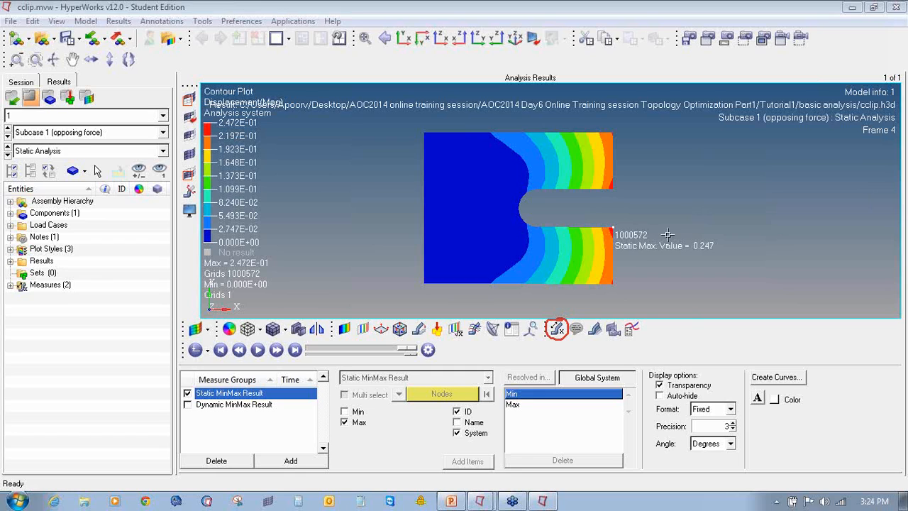
Display the undeformed shape as edges and set the deformed shape's uniform scale factor to 10
click(418, 329)
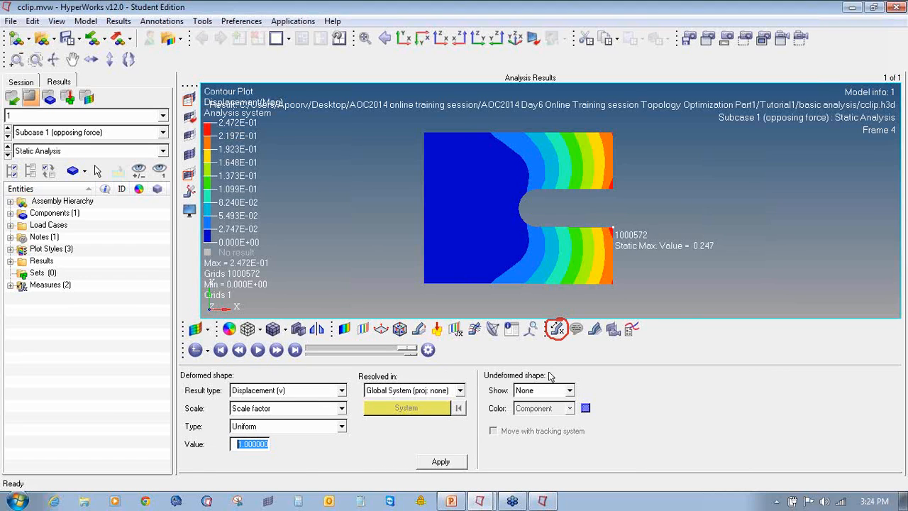
click(560, 390)
click(549, 412)
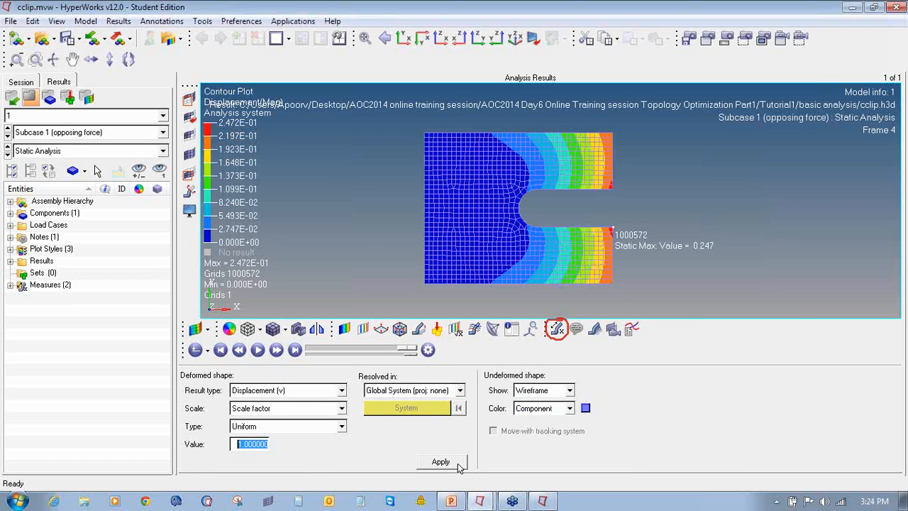
click(543, 390)
click(539, 420)
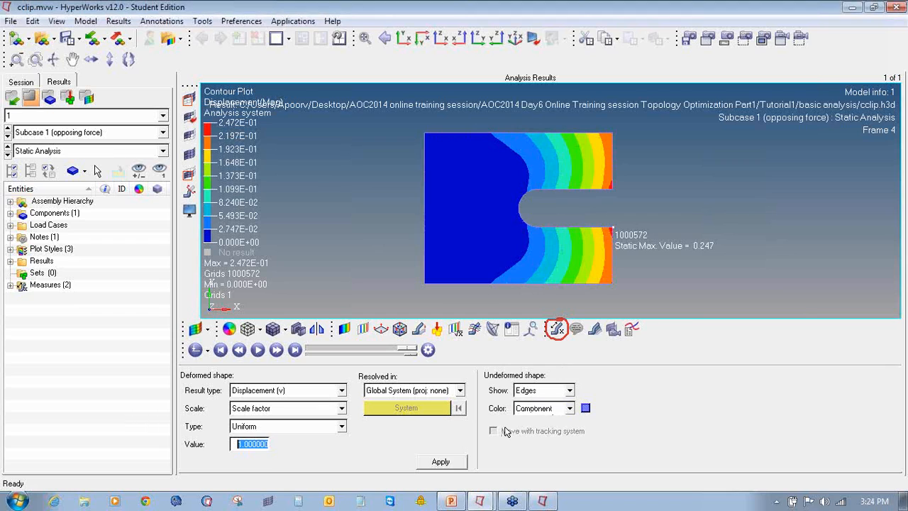
text(10)
key(Return)
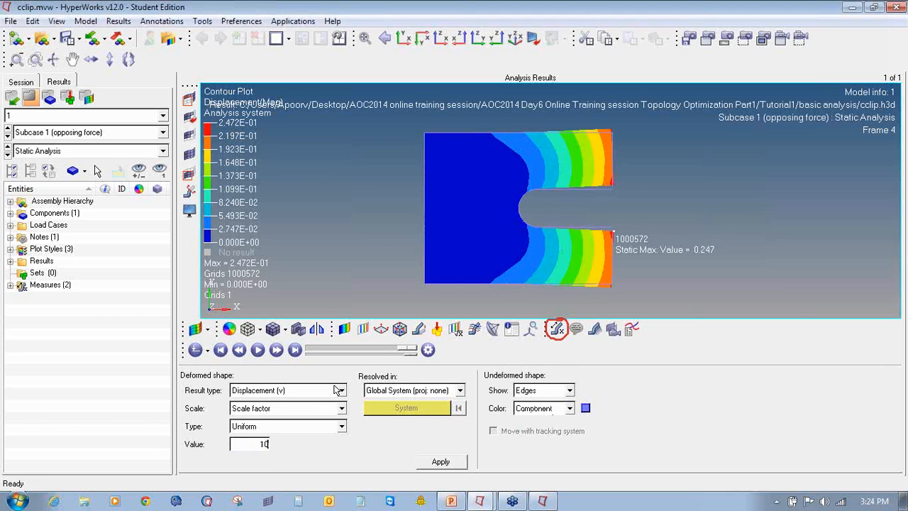
Set the undeformed edges' colour to Mesh and compare them with the deformed arms at the slot opening
click(568, 410)
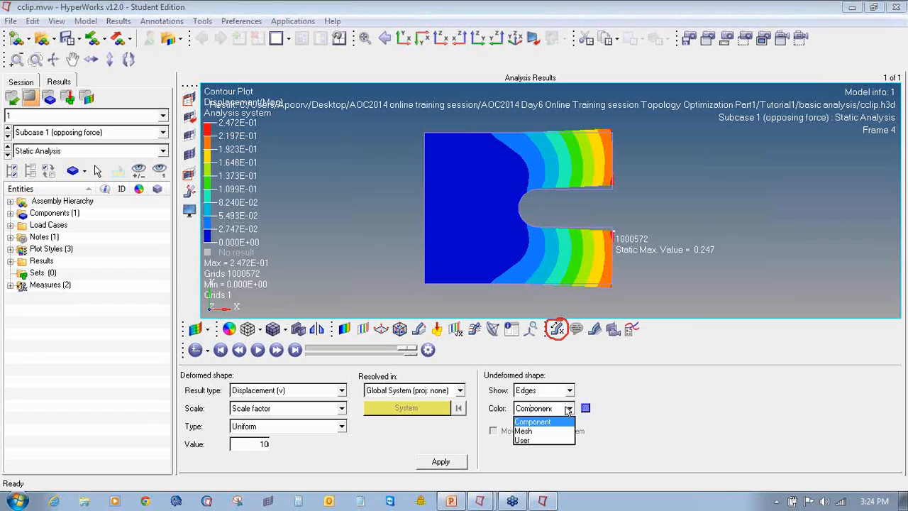
click(533, 429)
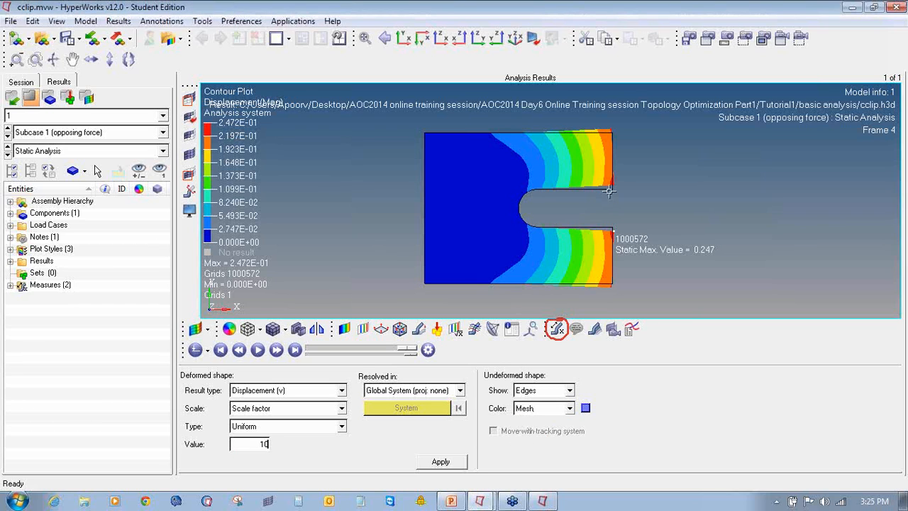
ctrl+right_drag(618, 183, 614, 197)
scroll(614, 196, up, 2)
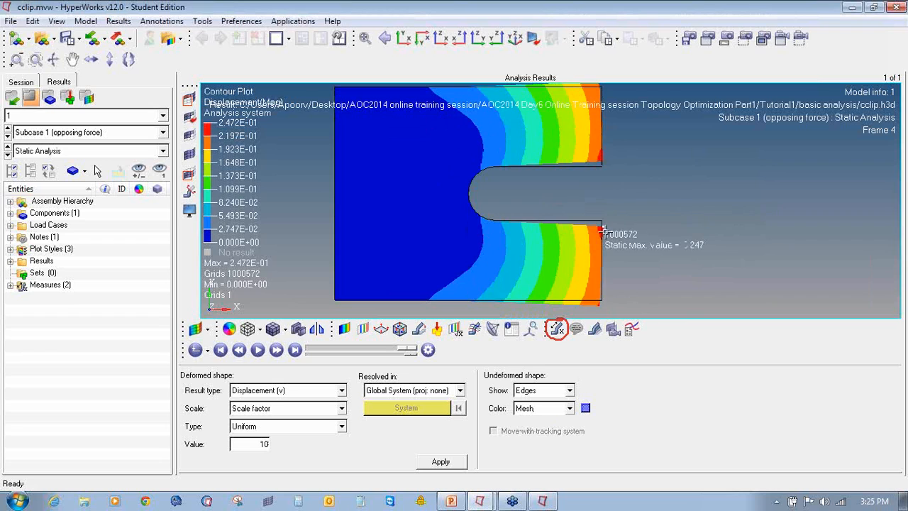
Animate the clip's deformed shape, enter a scale factor of 20, and inspect the arms' movement at the slot opening
scroll(603, 206, up, 2)
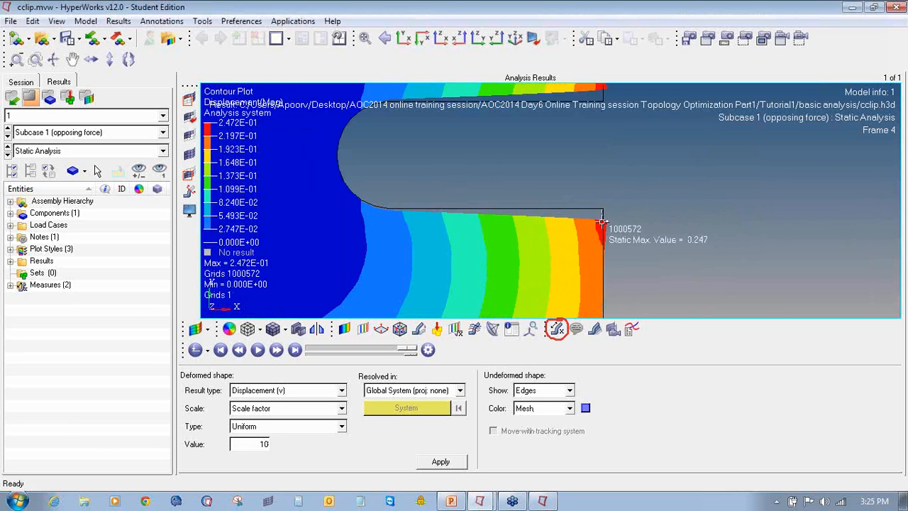
scroll(607, 227, down, 4)
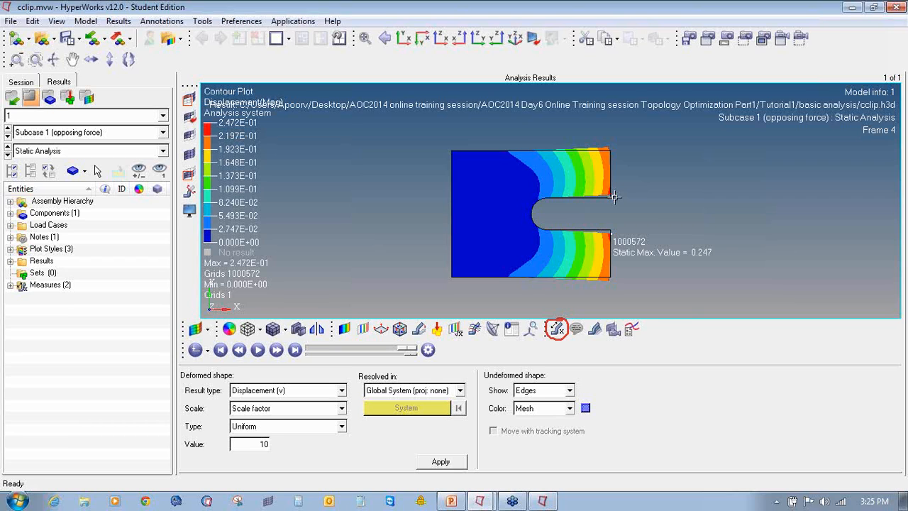
click(257, 350)
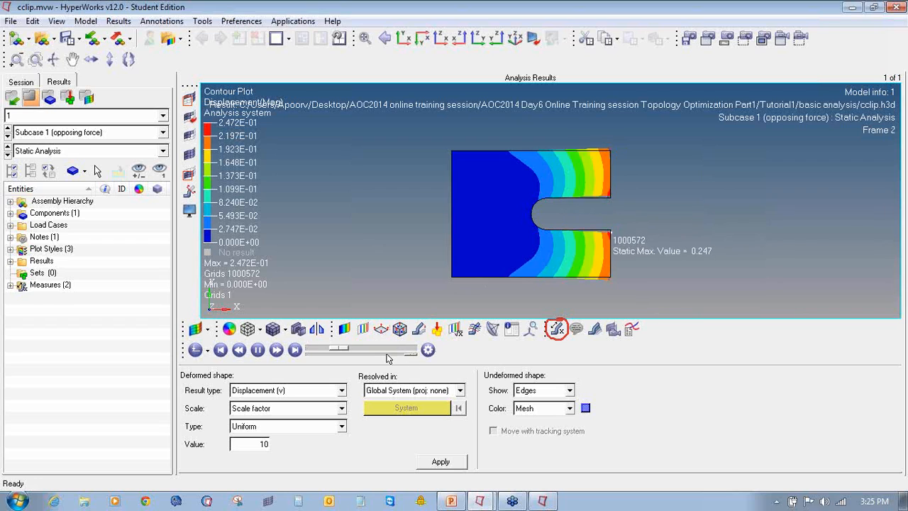
double_click(263, 443)
text(20)
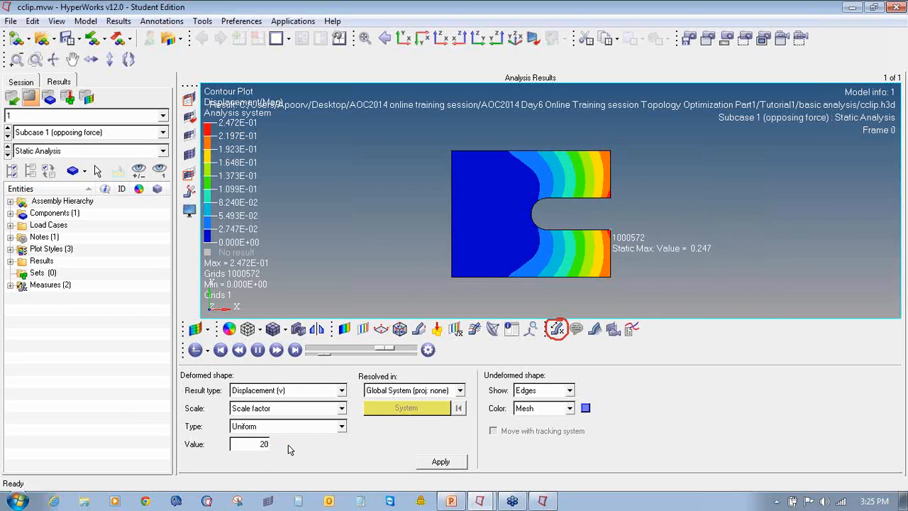
ctrl+drag(638, 257, 382, 233)
ctrl+scroll(580, 117, up, 5)
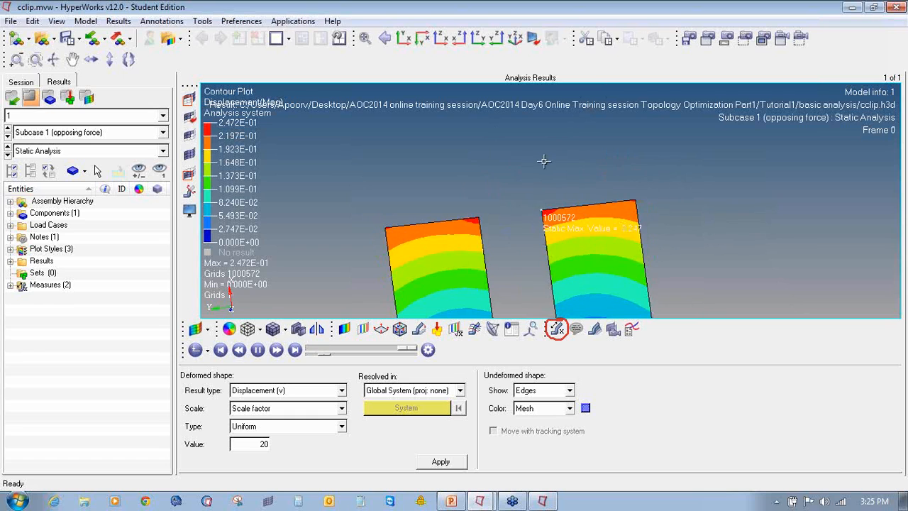
click(257, 349)
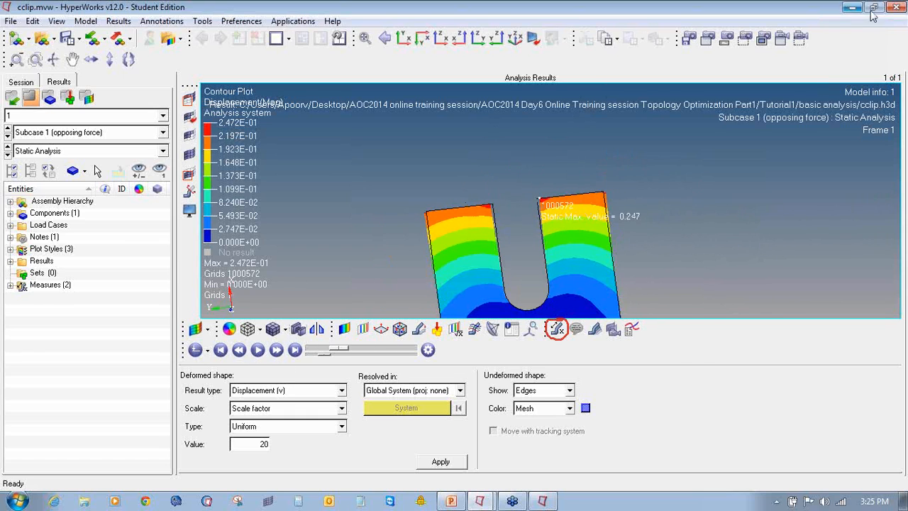
Close the results session and the solver view, and leave the OptiStruct run setup
click(896, 7)
click(467, 297)
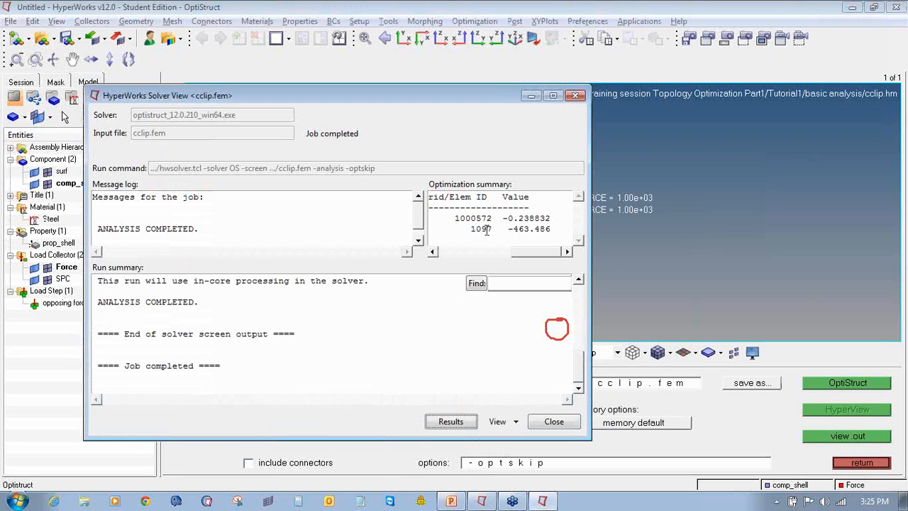
click(572, 97)
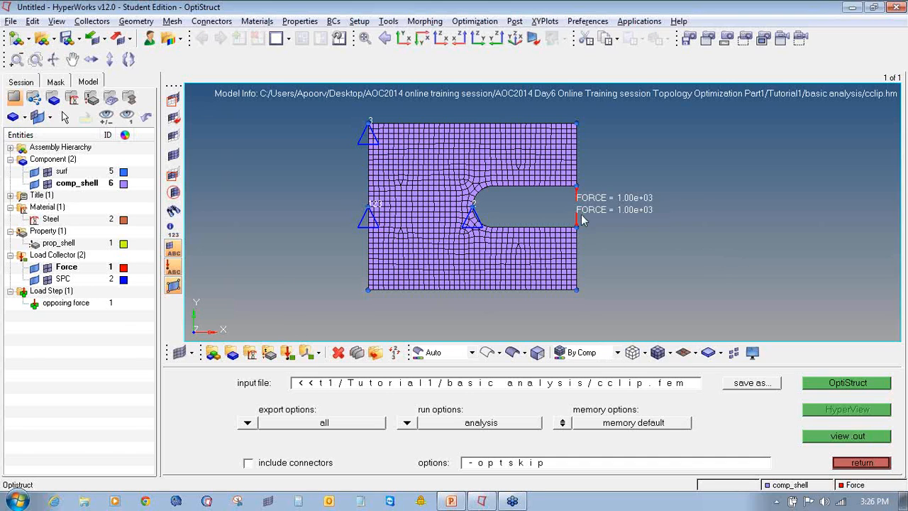
click(851, 462)
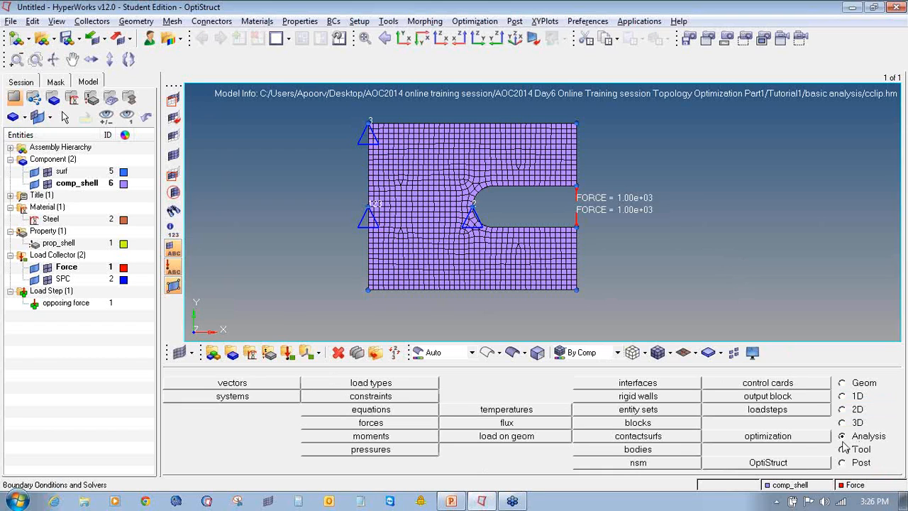
click(392, 423)
click(202, 397)
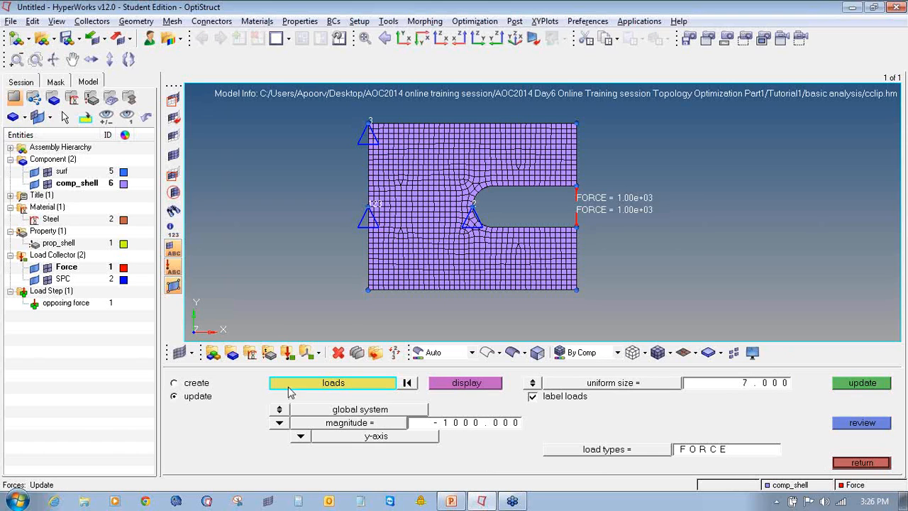
click(577, 219)
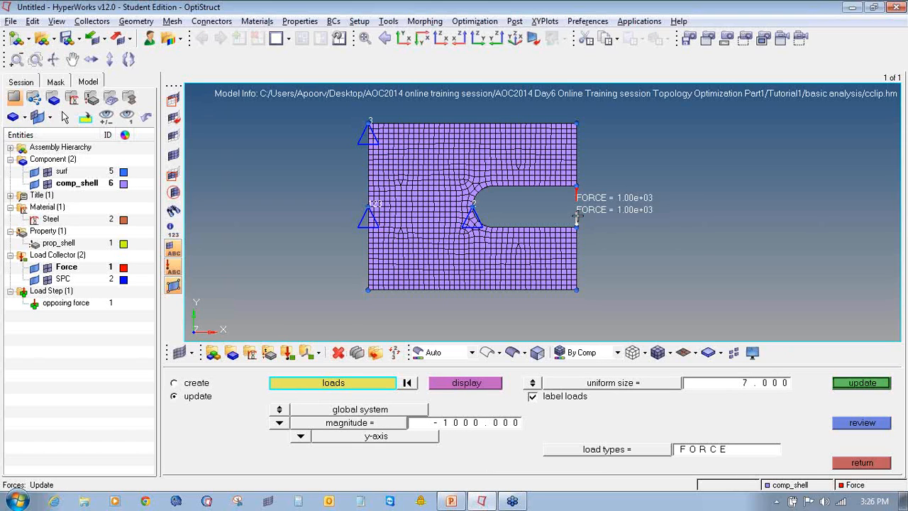
click(858, 462)
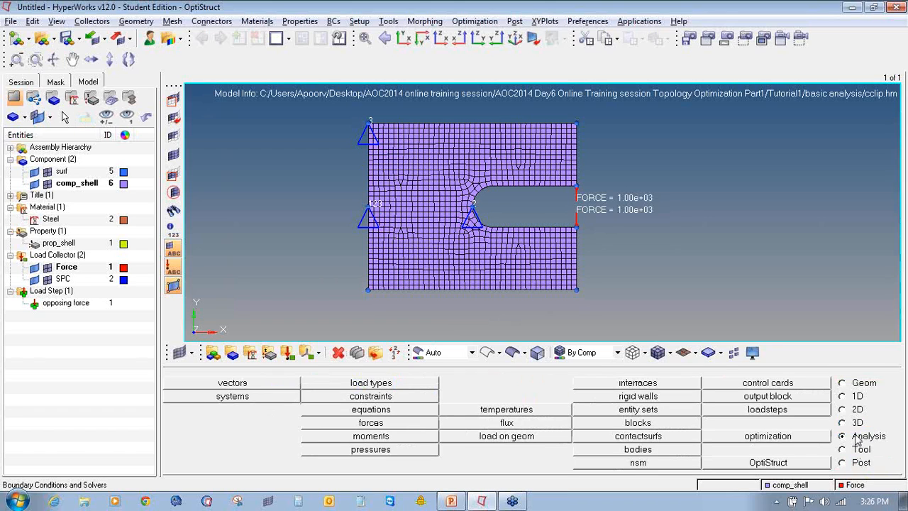
Update the lower force at the slot opening to a magnitude of -100 along the y-axis, applying all load attributes
click(377, 424)
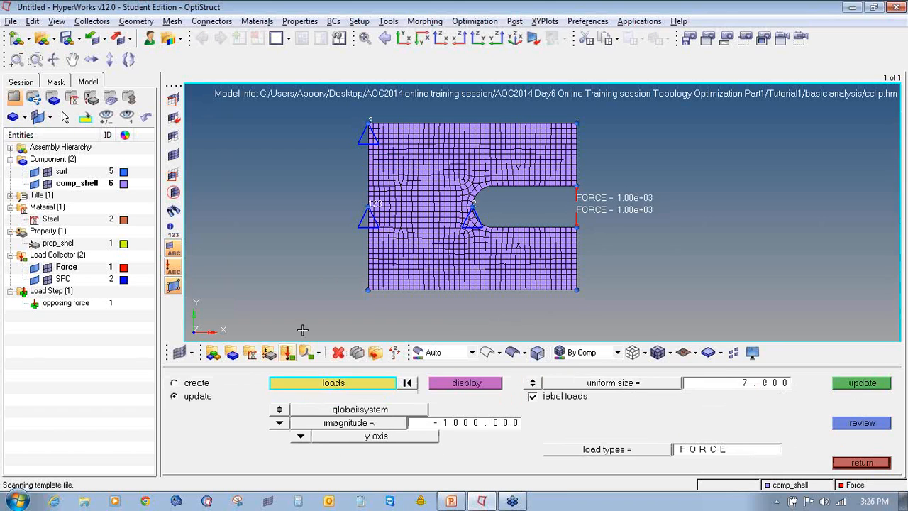
click(577, 217)
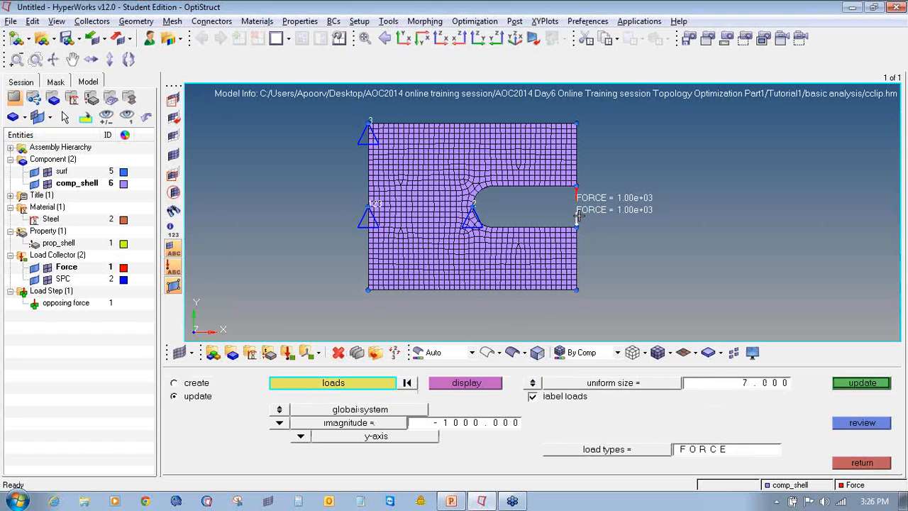
click(447, 425)
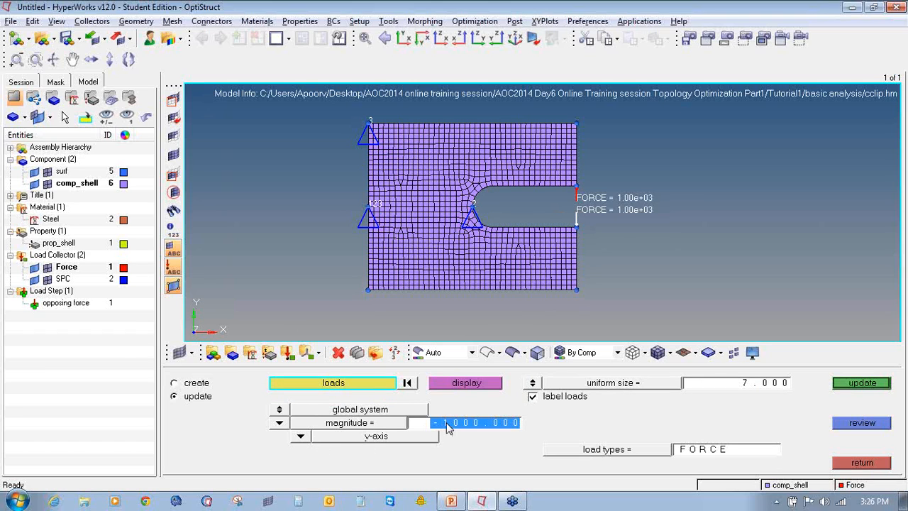
text(100.000)
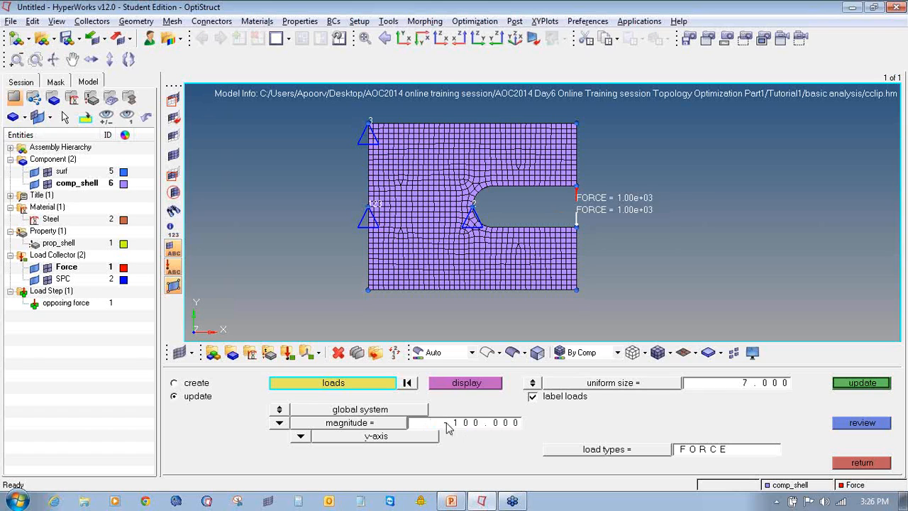
click(871, 387)
click(188, 383)
click(191, 396)
click(193, 410)
click(193, 423)
click(192, 436)
click(869, 387)
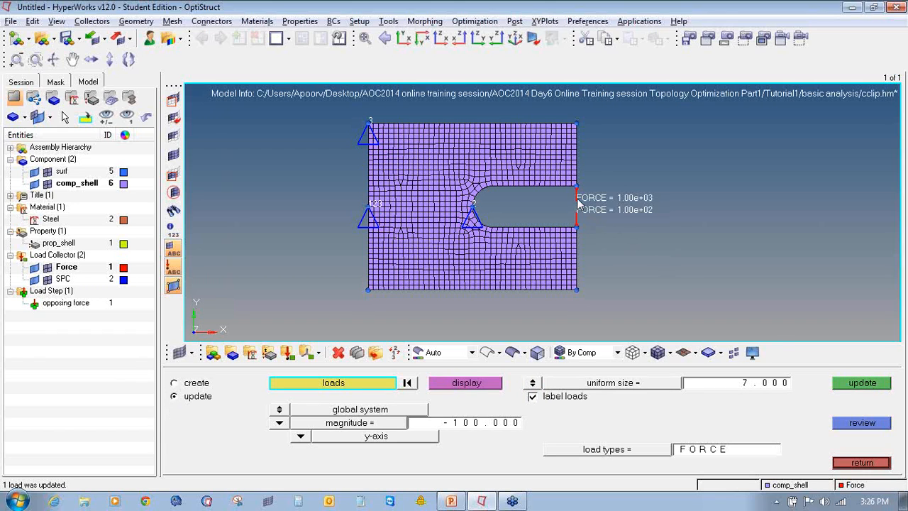
Update the upper force at the slot opening to a magnitude of 100 along the y-axis, applying all load attributes
click(480, 426)
text(100.000)
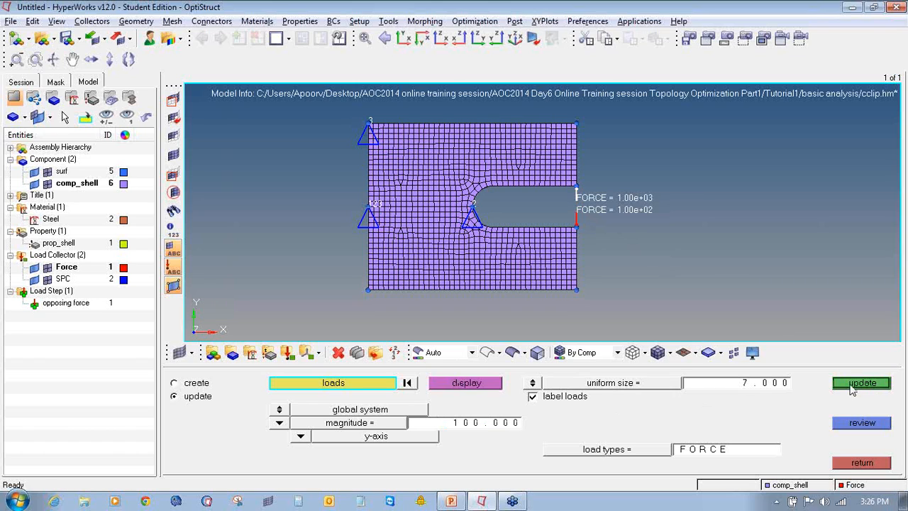
click(849, 385)
click(194, 387)
click(194, 398)
click(193, 411)
click(195, 424)
click(198, 437)
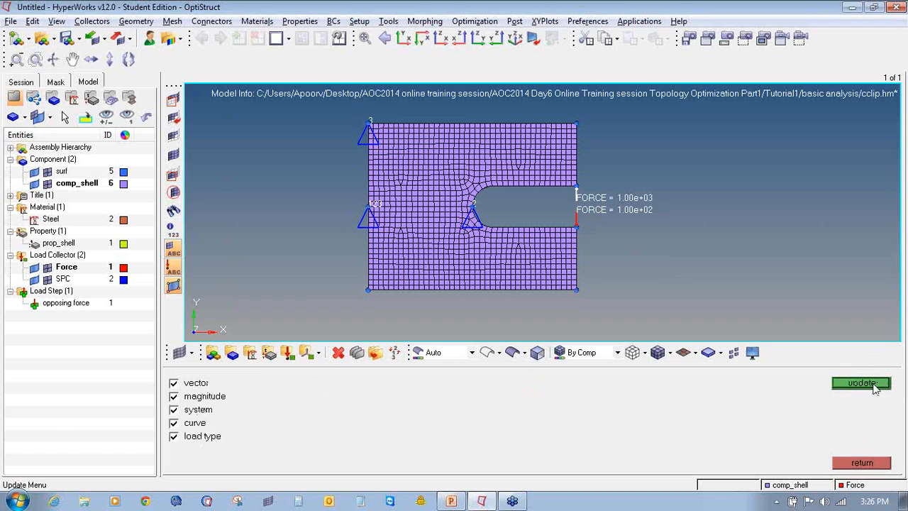
click(875, 386)
click(867, 460)
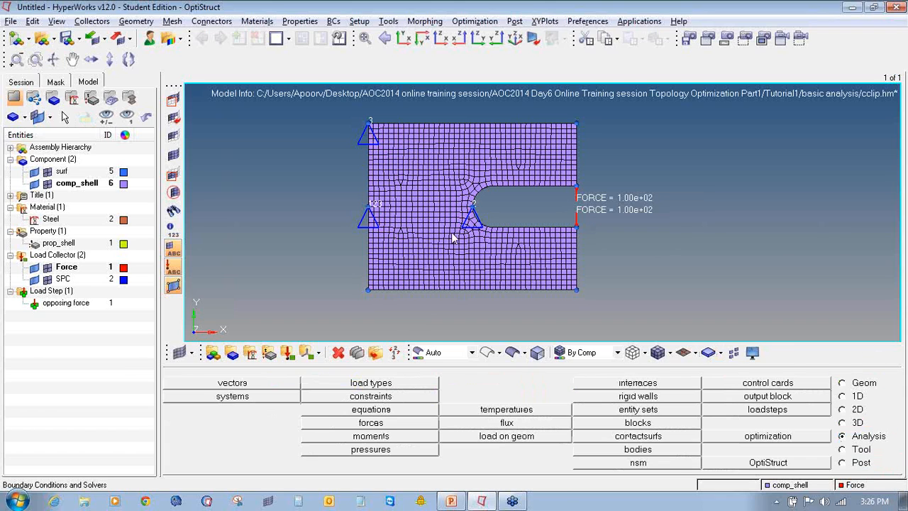
Save the model and rerun the OptiStruct analysis, overwriting the existing cclip.fem
click(65, 37)
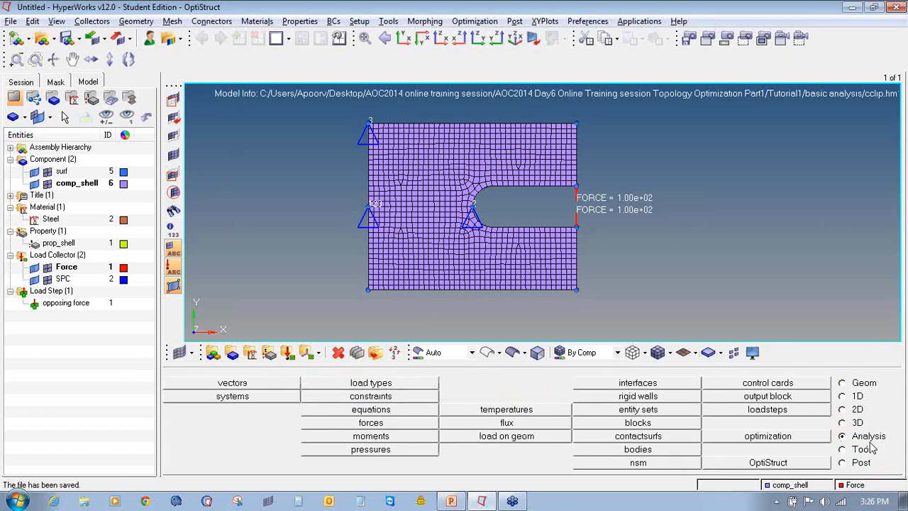
click(821, 464)
click(824, 391)
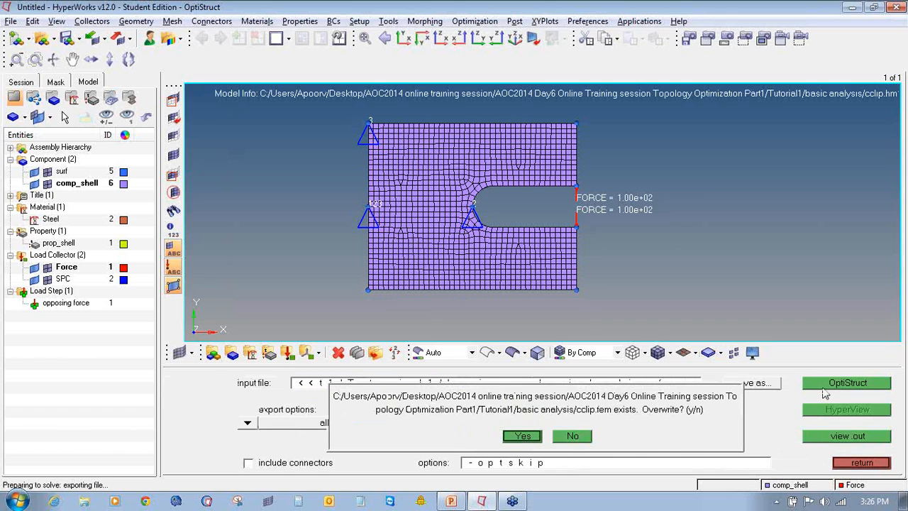
click(515, 434)
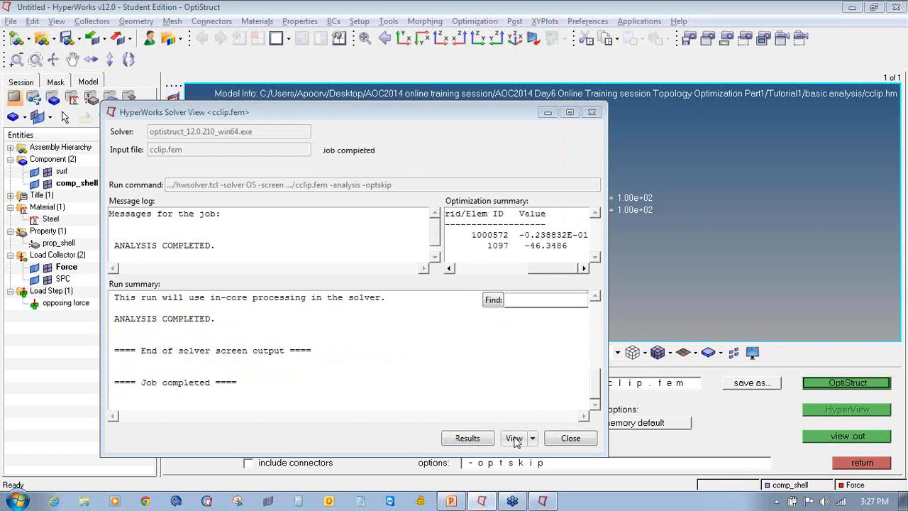
Open the new results in HyperView, orient the clip to the XY view, and apply a displacement magnitude contour
click(468, 438)
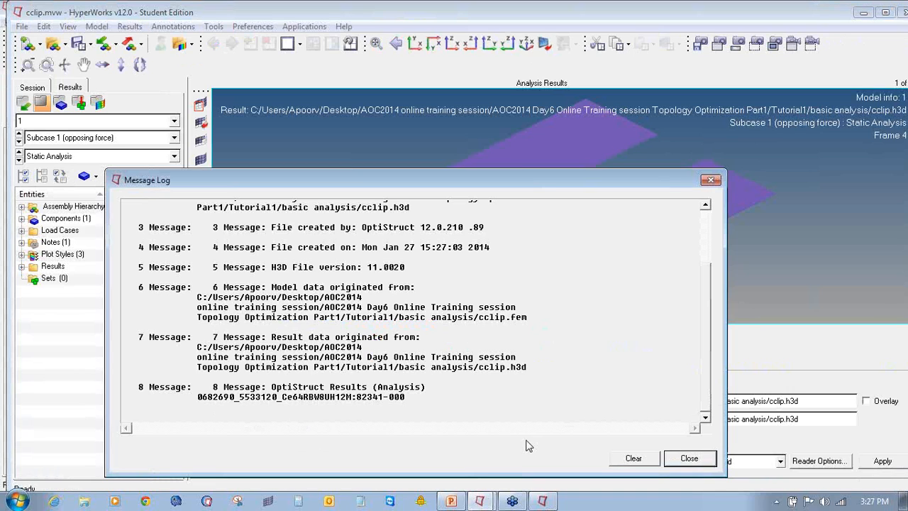
click(710, 180)
click(414, 43)
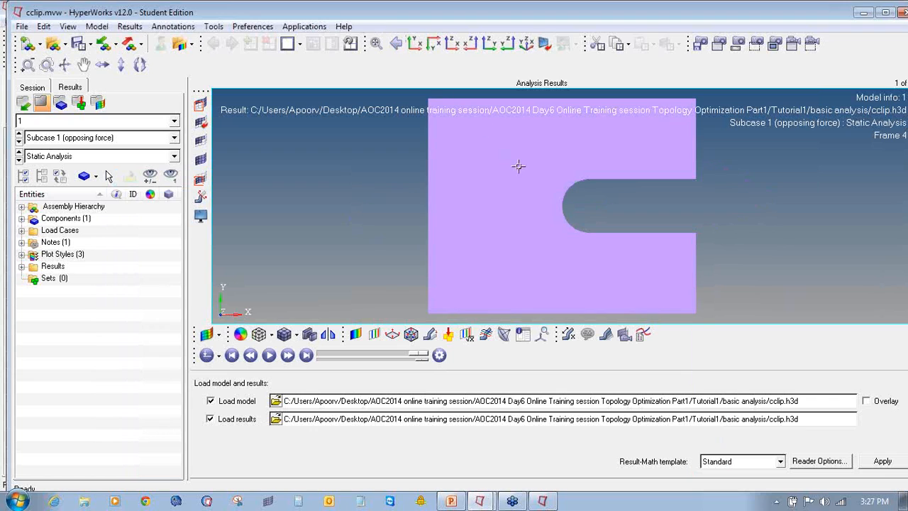
scroll(521, 197, down, 2)
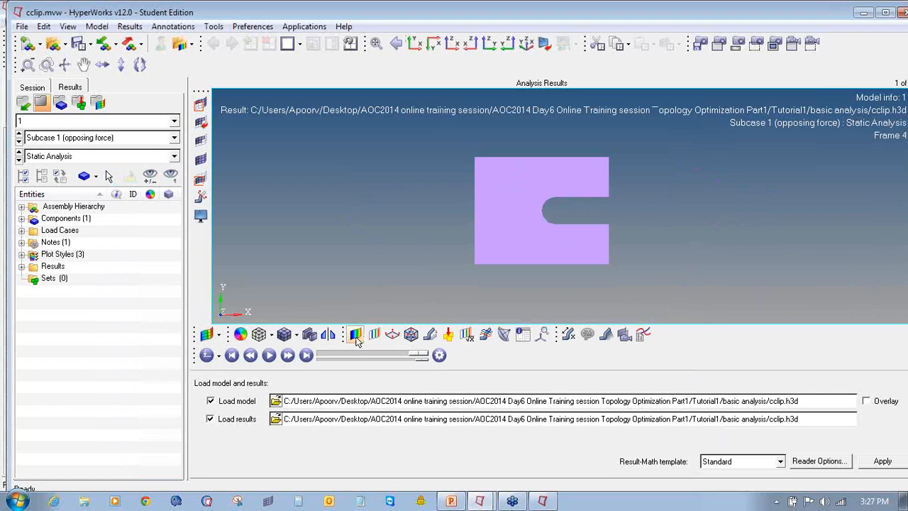
click(355, 334)
click(652, 467)
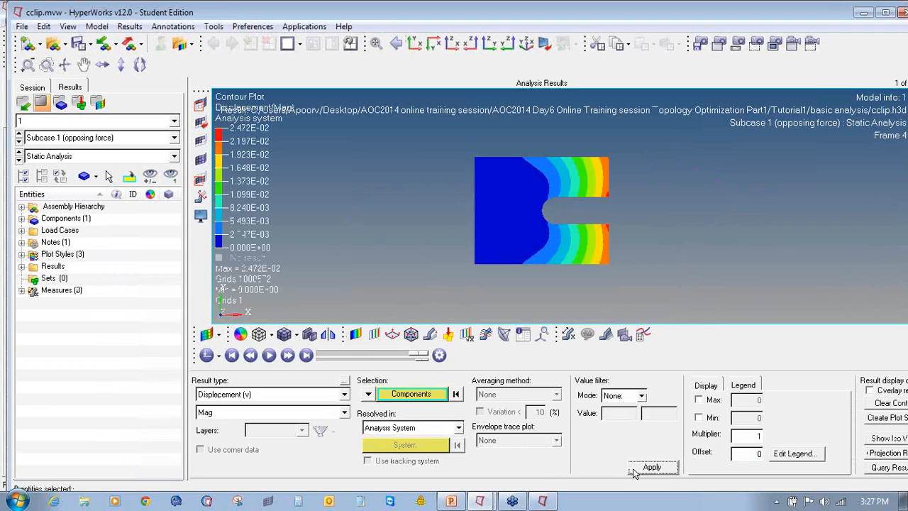
Turn on the Static MinMax Result measure for the reduced-load results and label only the maximum displacement
click(567, 334)
click(199, 399)
click(356, 417)
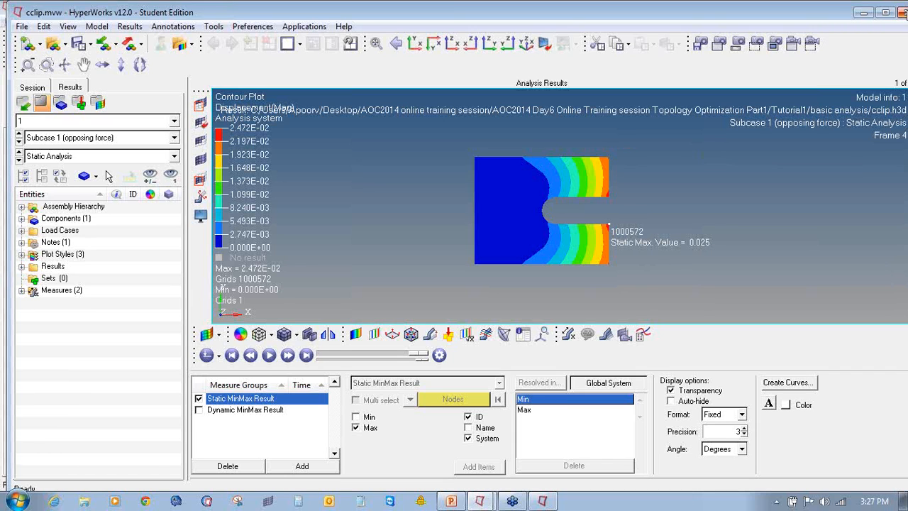
Close HyperView and the solver view for the reduced-load run, and return to the Analysis page
click(901, 12)
click(480, 301)
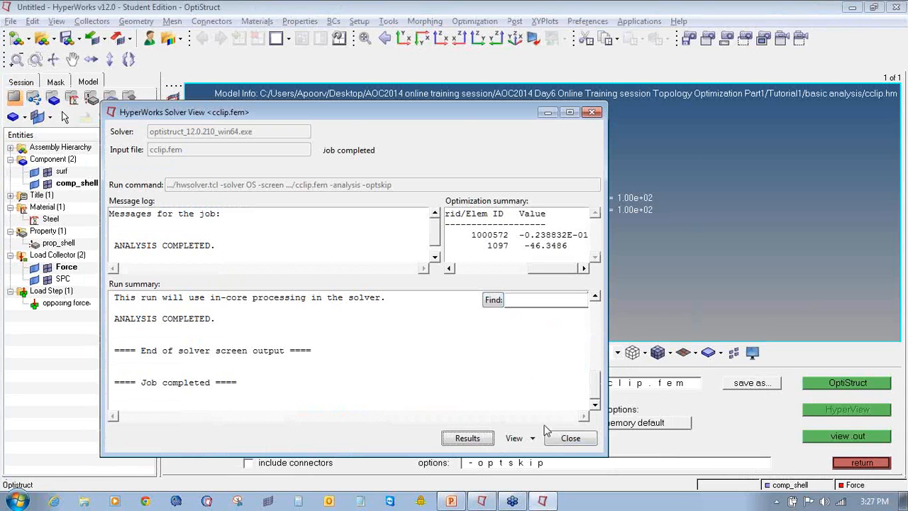
click(567, 439)
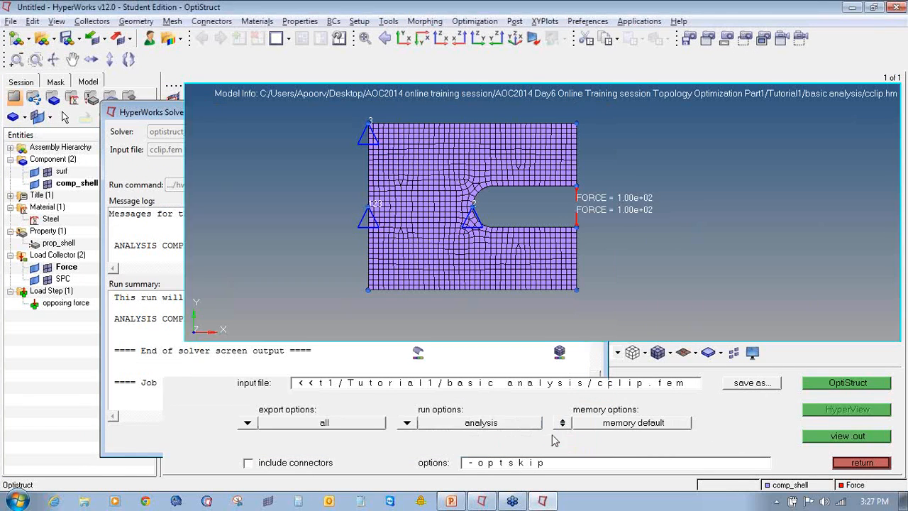
click(859, 464)
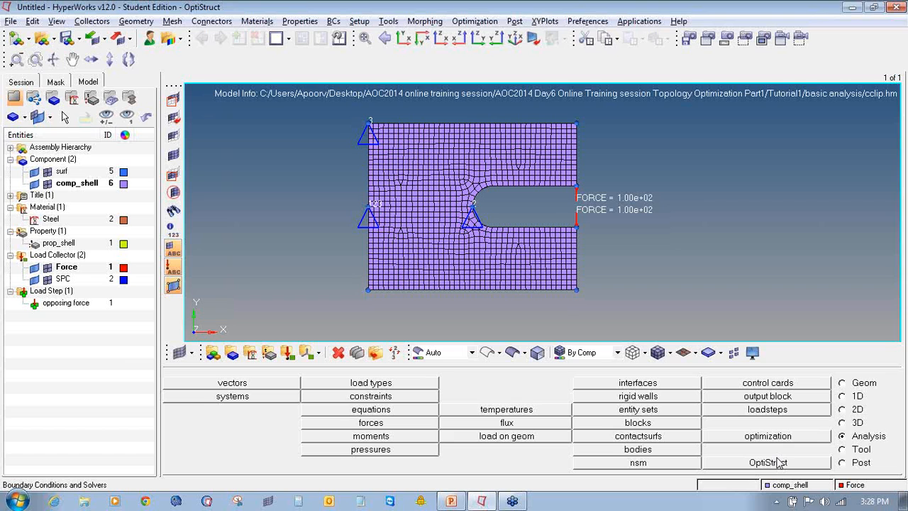
Switch to the PowerPoint slide and review the y-translation constraints for nodes A and B, then return to HyperMesh
click(450, 501)
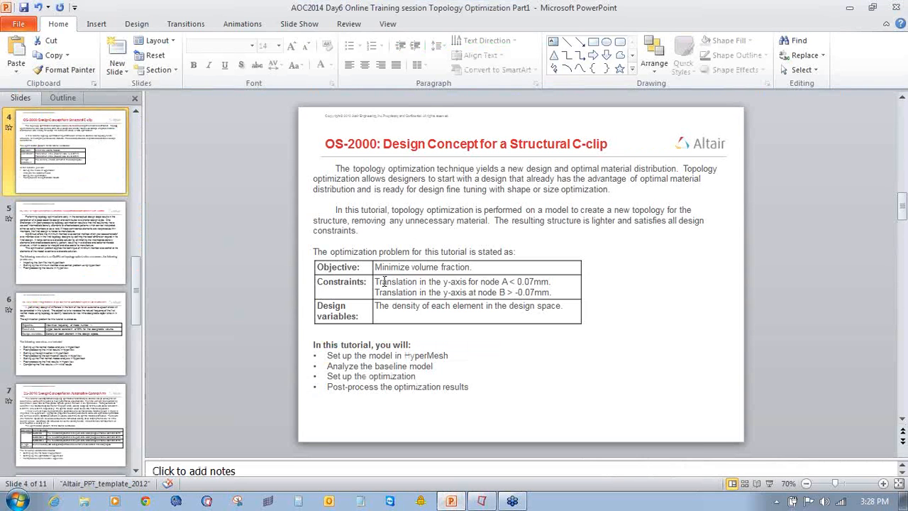
click(466, 289)
triple_click(522, 293)
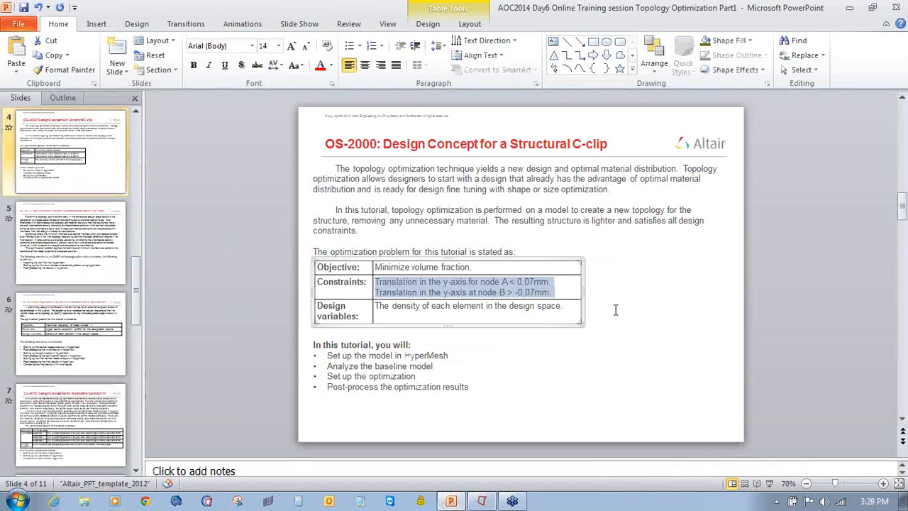
click(849, 13)
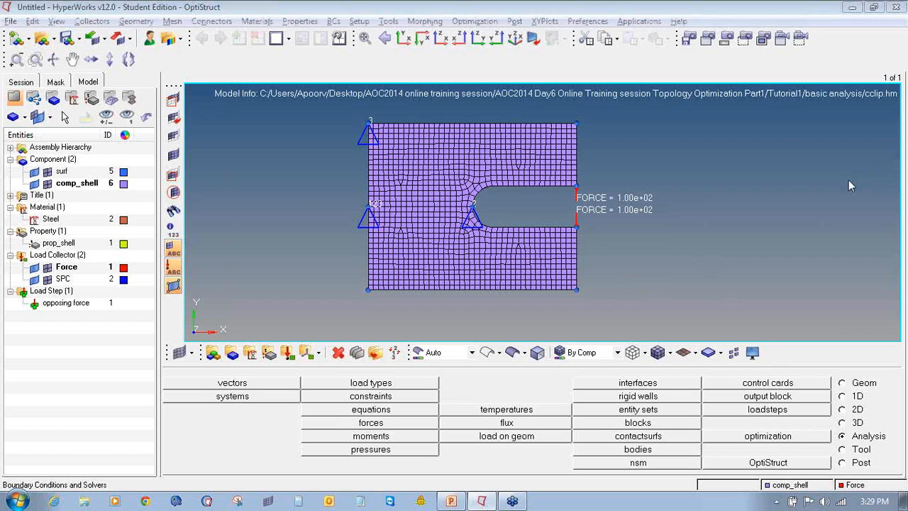
mouse_move(862, 434)
mouse_down()
mouse_move(851, 424)
mouse_move(839, 430)
mouse_move(845, 442)
mouse_move(885, 429)
mouse_up()
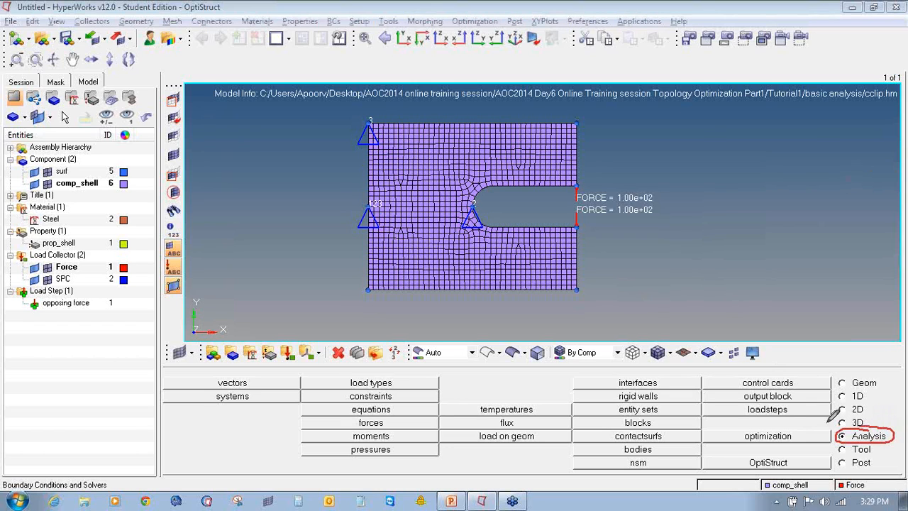
Open the optimization setup for the C-clip analysis model
mouse_move(776, 419)
mouse_down()
mouse_move(741, 427)
mouse_move(773, 445)
mouse_move(795, 437)
mouse_move(791, 419)
mouse_up()
right_click(843, 200)
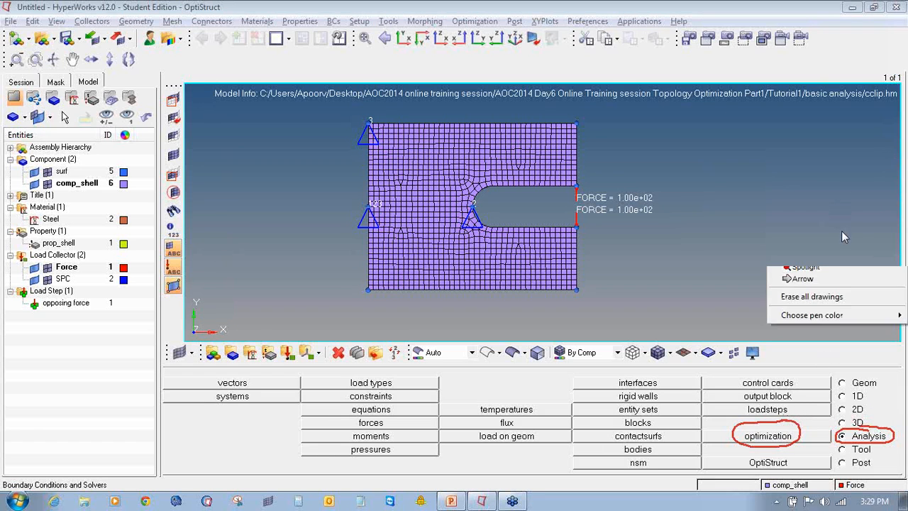
click(841, 299)
click(787, 431)
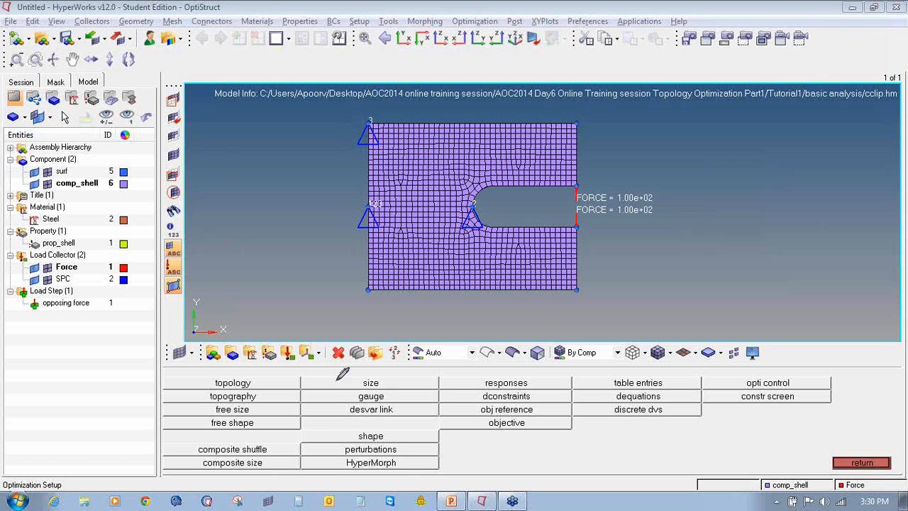
mouse_move(222, 132)
mouse_down()
mouse_move(243, 134)
mouse_move(227, 149)
mouse_move(234, 187)
mouse_move(248, 193)
mouse_move(241, 225)
mouse_move(256, 218)
mouse_move(241, 230)
mouse_move(259, 263)
mouse_move(249, 243)
mouse_up()
mouse_move(254, 133)
mouse_down()
mouse_move(261, 141)
mouse_move(281, 119)
mouse_up()
drag(261, 168, 279, 161)
mouse_move(264, 208)
mouse_down()
mouse_move(274, 215)
mouse_move(294, 189)
mouse_up()
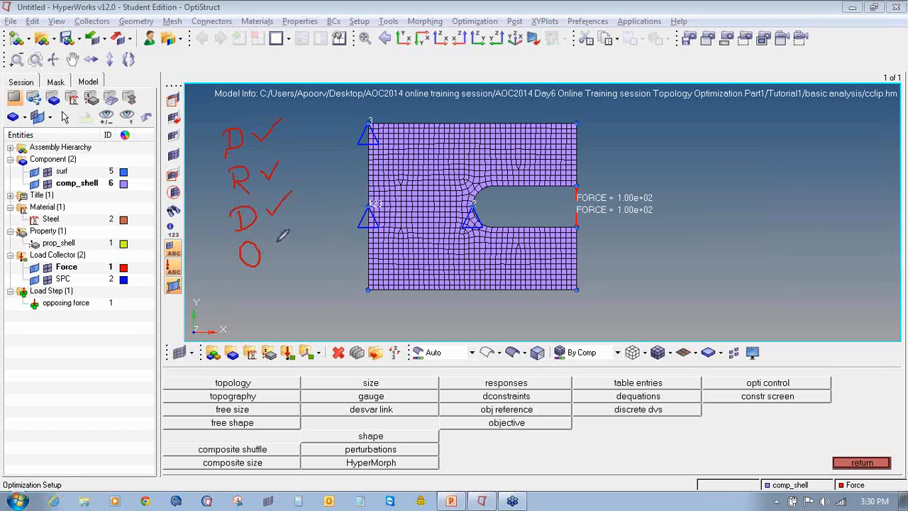
drag(271, 245, 293, 237)
mouse_move(243, 144)
mouse_down()
mouse_move(256, 100)
mouse_move(269, 100)
mouse_move(266, 148)
mouse_up()
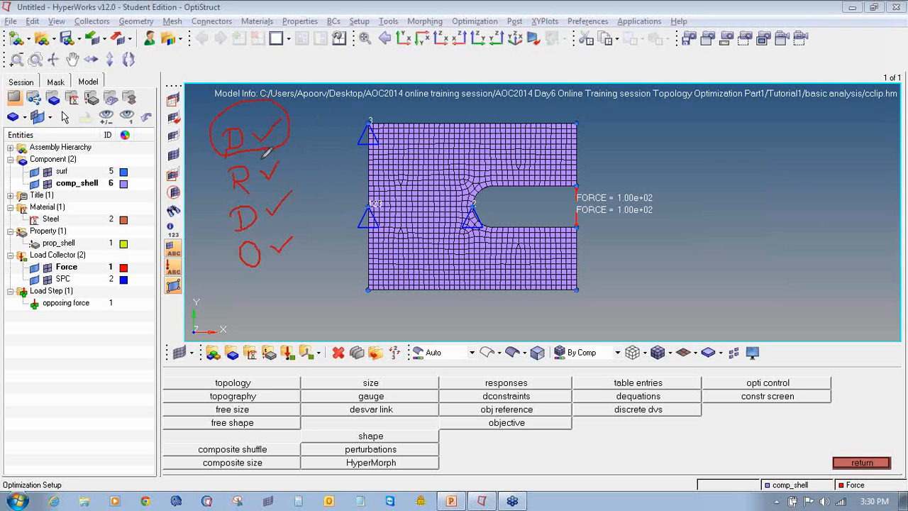
mouse_move(241, 159)
mouse_down()
mouse_move(228, 181)
mouse_move(261, 189)
mouse_move(295, 169)
mouse_move(287, 150)
mouse_move(261, 149)
mouse_up()
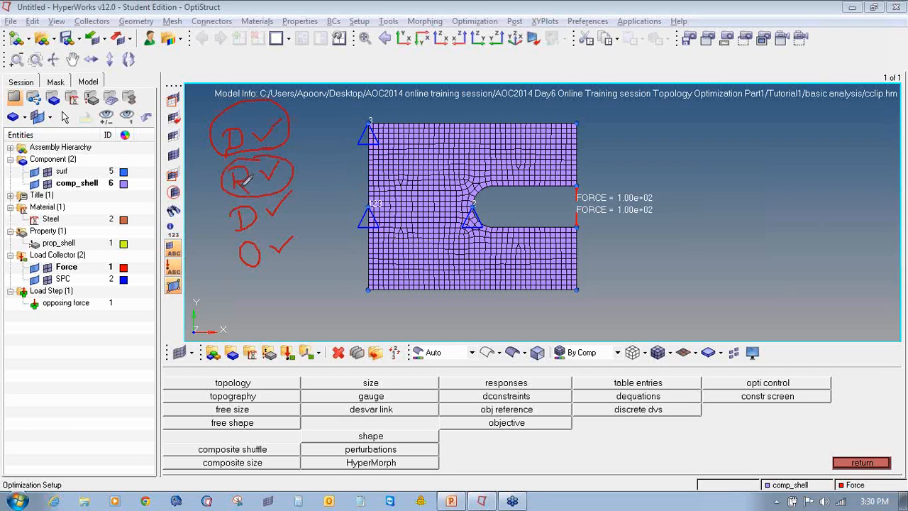
mouse_move(214, 201)
mouse_down()
mouse_move(217, 217)
mouse_move(229, 211)
mouse_up()
mouse_move(227, 175)
mouse_down()
mouse_move(201, 186)
mouse_move(212, 234)
mouse_move(232, 254)
mouse_move(230, 243)
mouse_up()
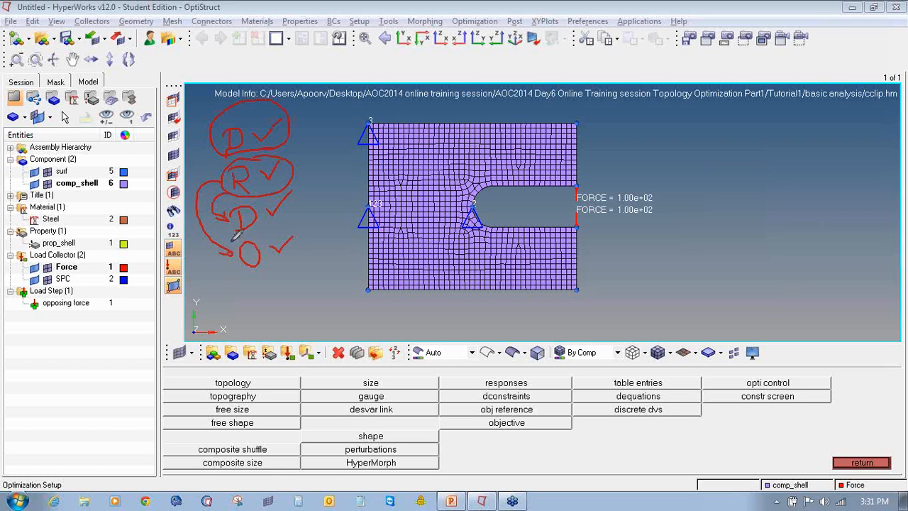
drag(242, 284, 274, 270)
right_click(262, 228)
click(341, 319)
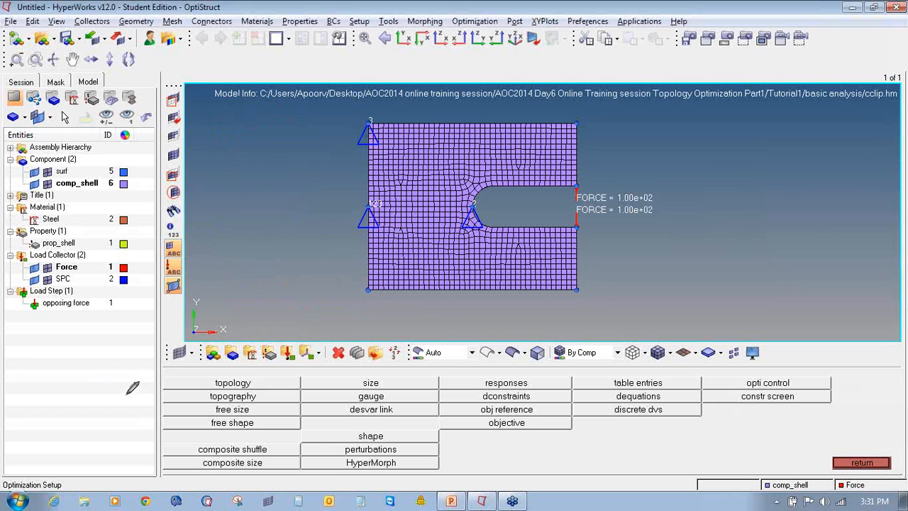
Start a topology design variable named d_shell and set its type to PSHELL
mouse_move(252, 375)
mouse_down()
mouse_move(213, 377)
mouse_move(245, 385)
mouse_move(256, 370)
mouse_up()
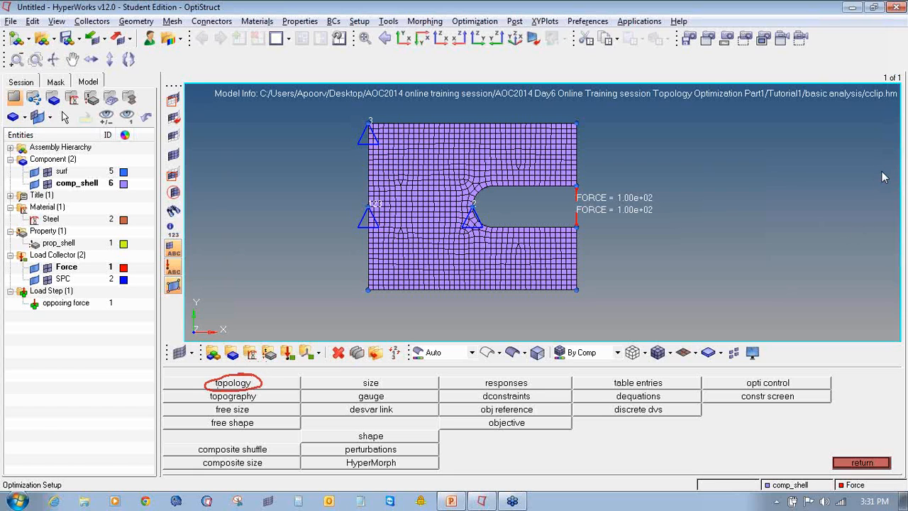
click(250, 383)
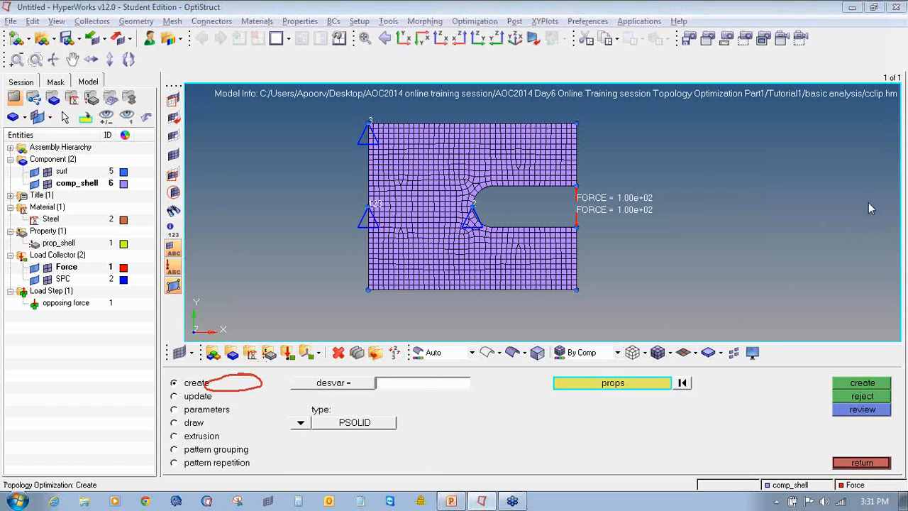
click(854, 231)
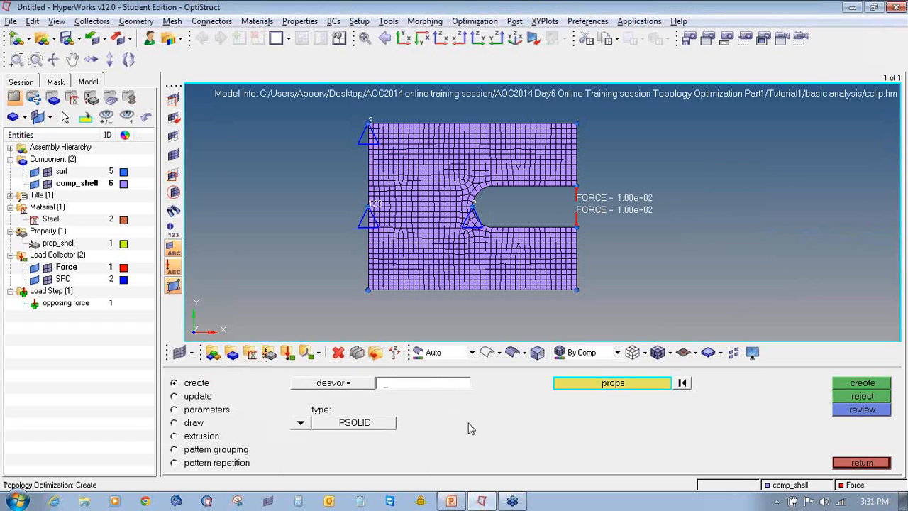
text(d_shell)
click(301, 422)
click(249, 409)
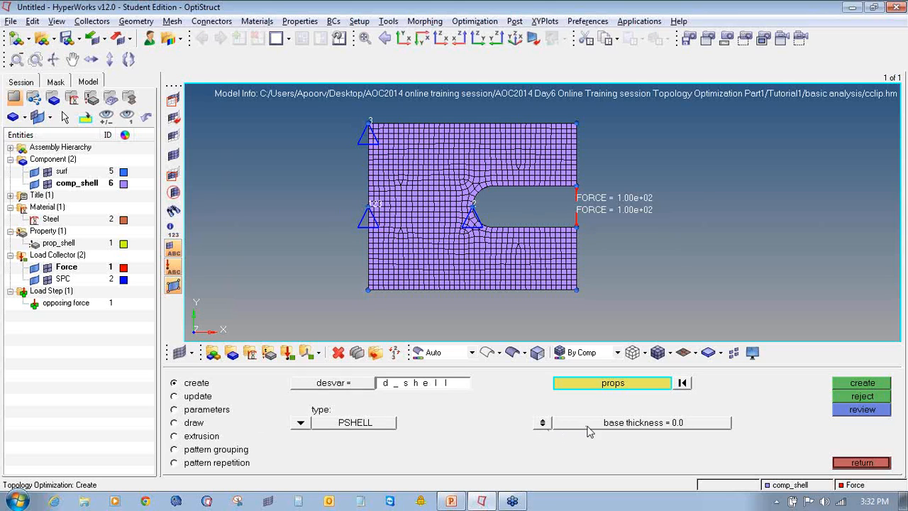
Assign the prop_shell property to the design variable, create it, and return to the optimization setup
click(610, 386)
click(225, 385)
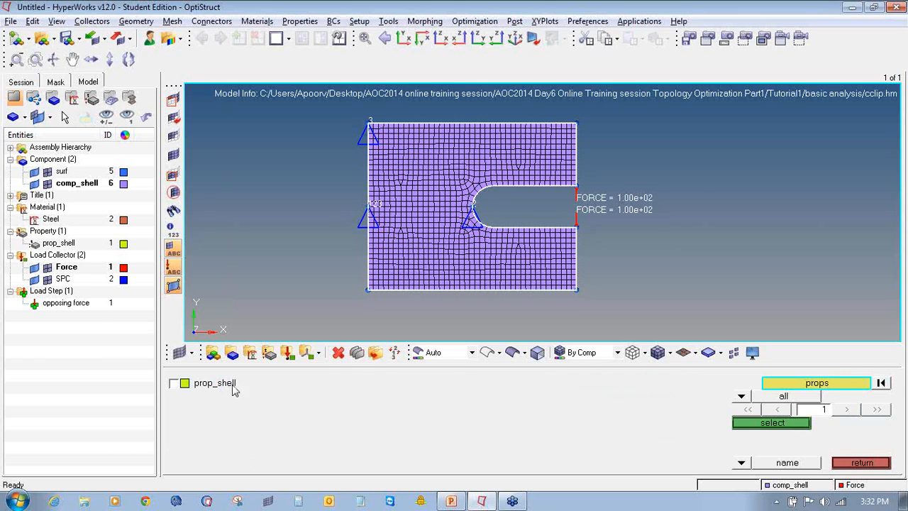
click(754, 424)
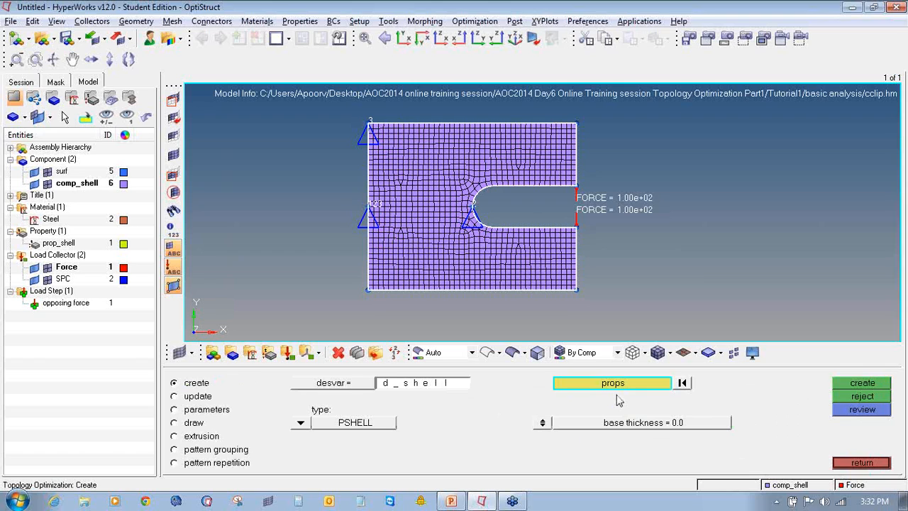
click(852, 388)
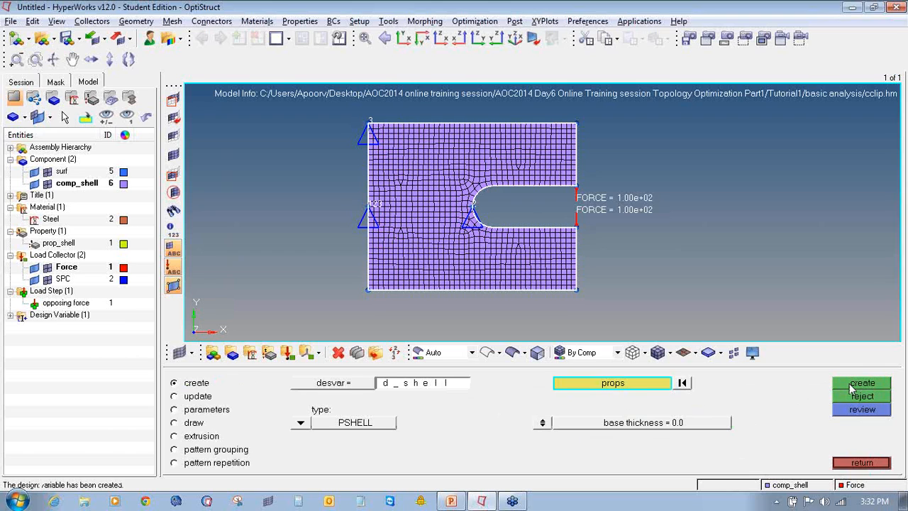
click(10, 315)
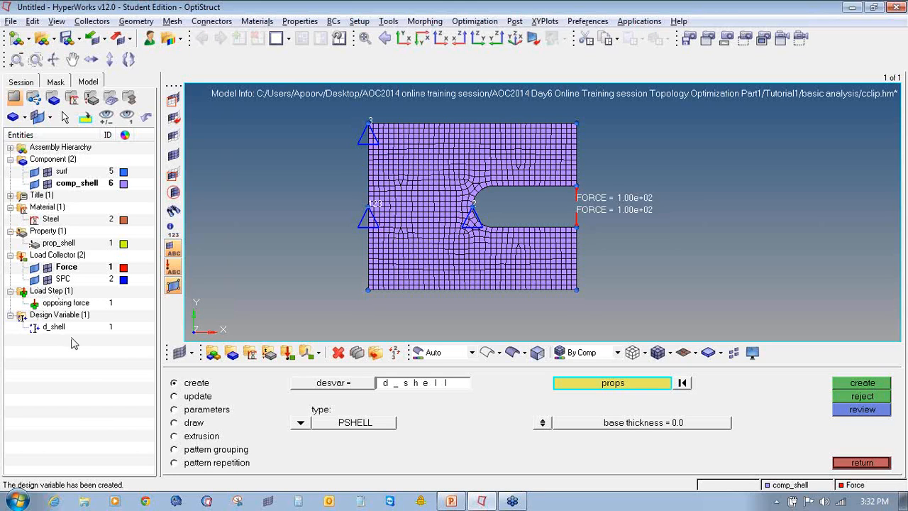
click(852, 462)
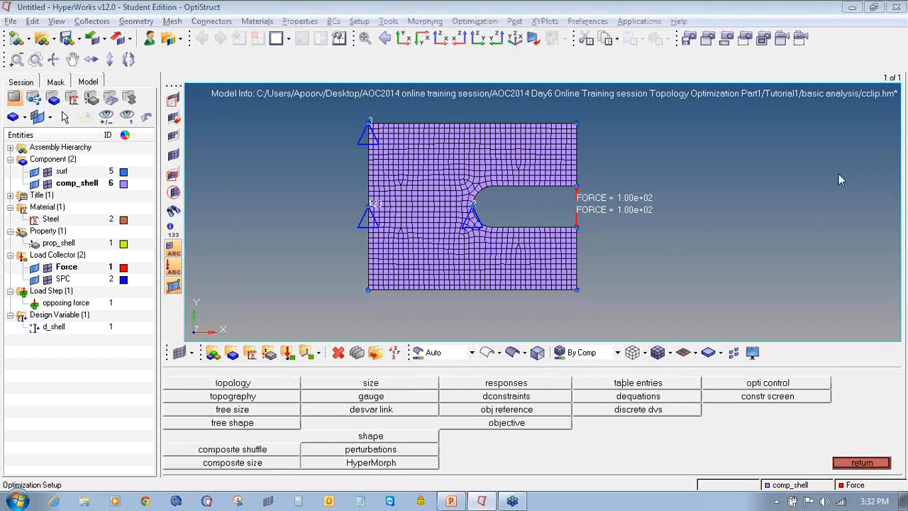
mouse_move(527, 379)
mouse_down()
mouse_move(492, 373)
mouse_move(474, 386)
mouse_move(531, 383)
mouse_move(535, 374)
mouse_up()
drag(482, 384, 359, 400)
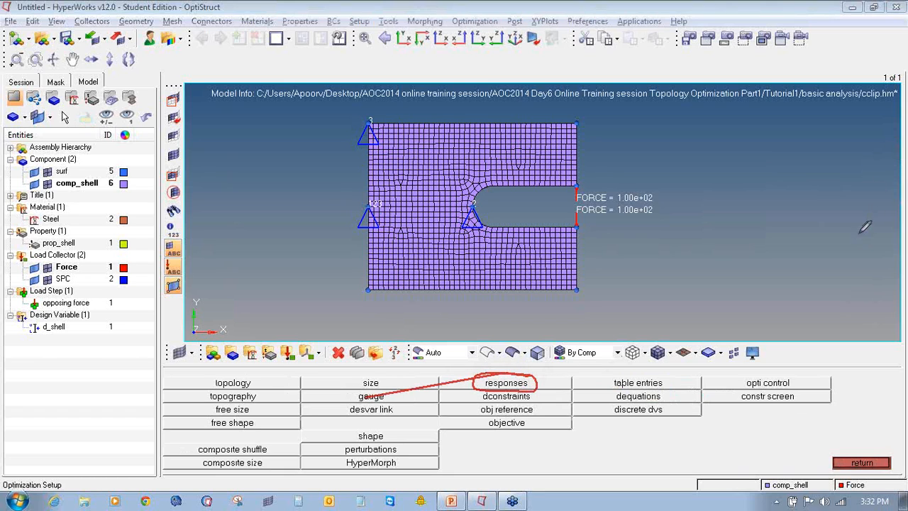
key(Escape)
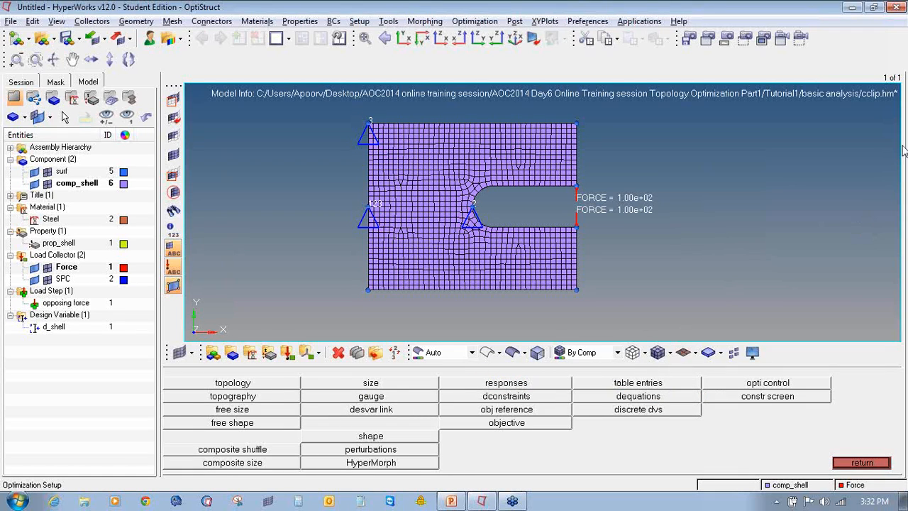
Create a response named volume_fraction of type volumefrac for the total model and expand the optimization responses in the model tree
click(556, 387)
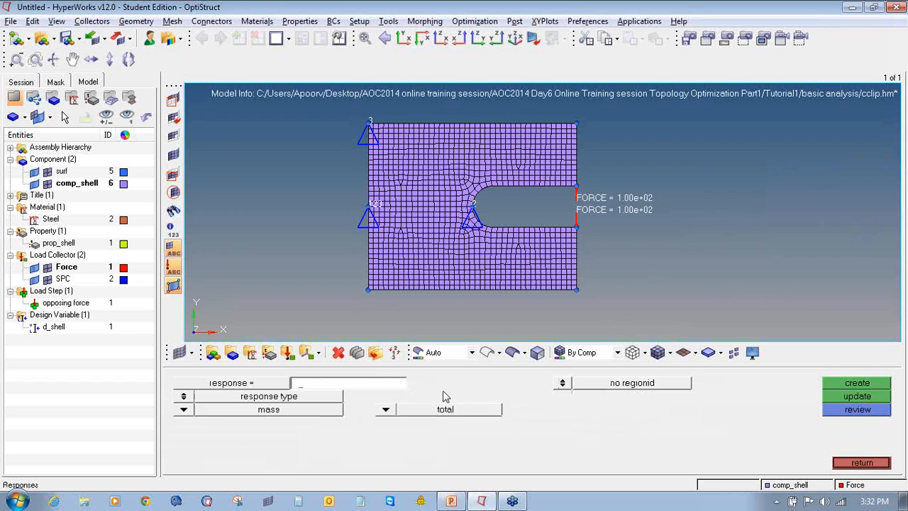
text(volume_fra)
click(183, 410)
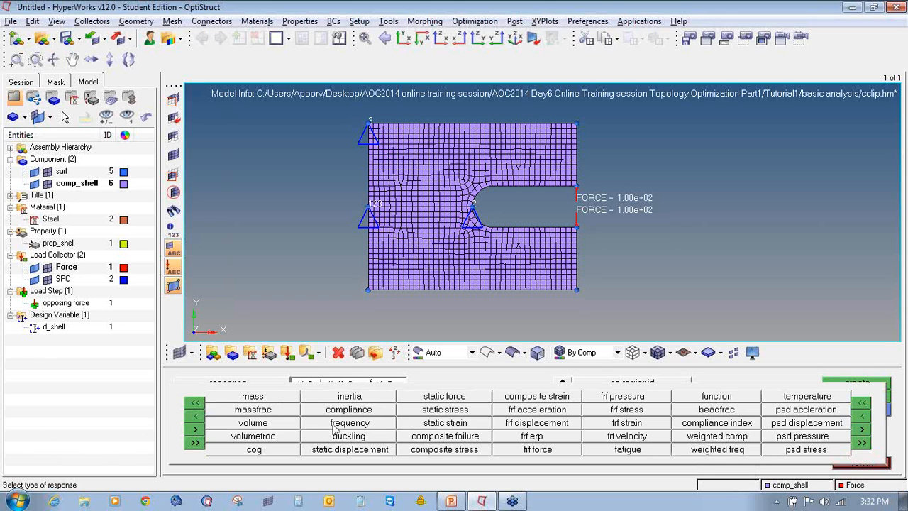
click(276, 437)
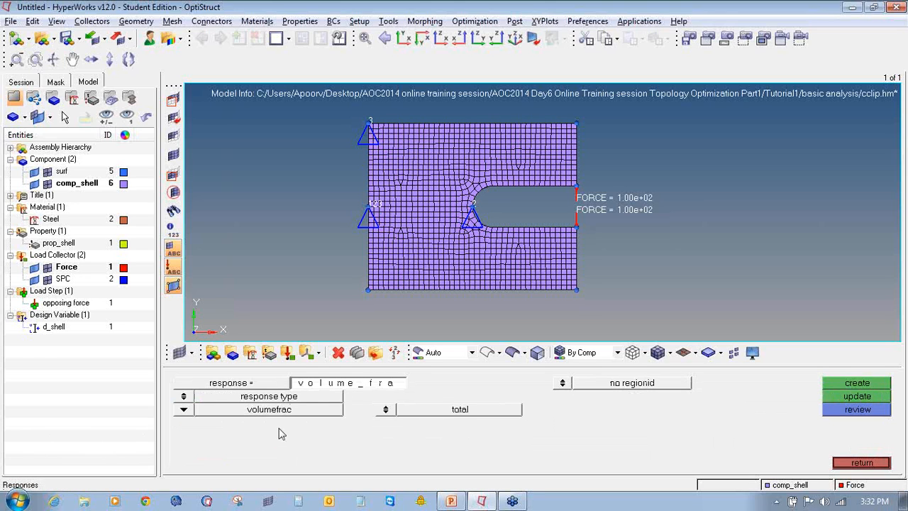
click(183, 410)
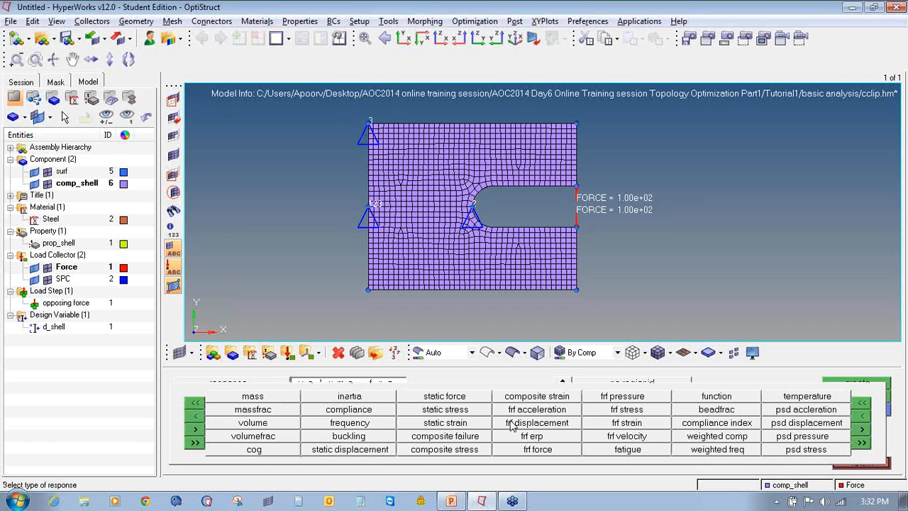
click(266, 437)
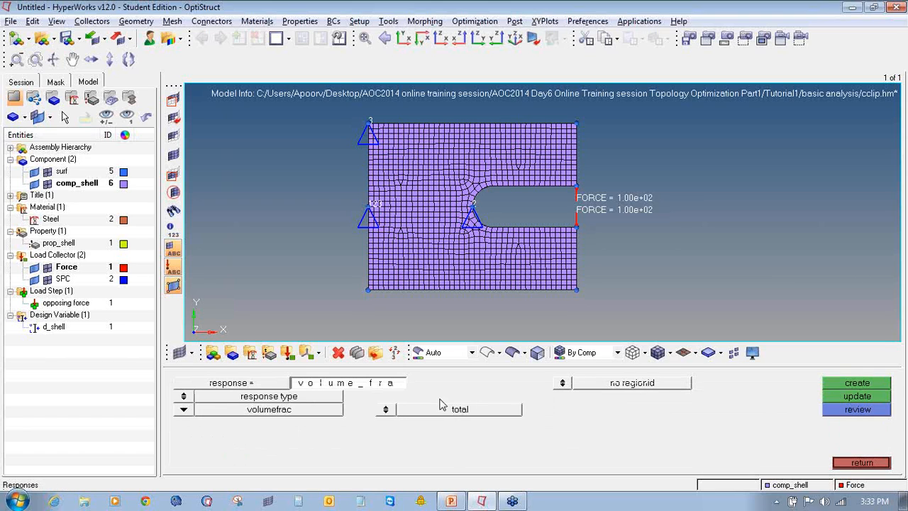
click(846, 385)
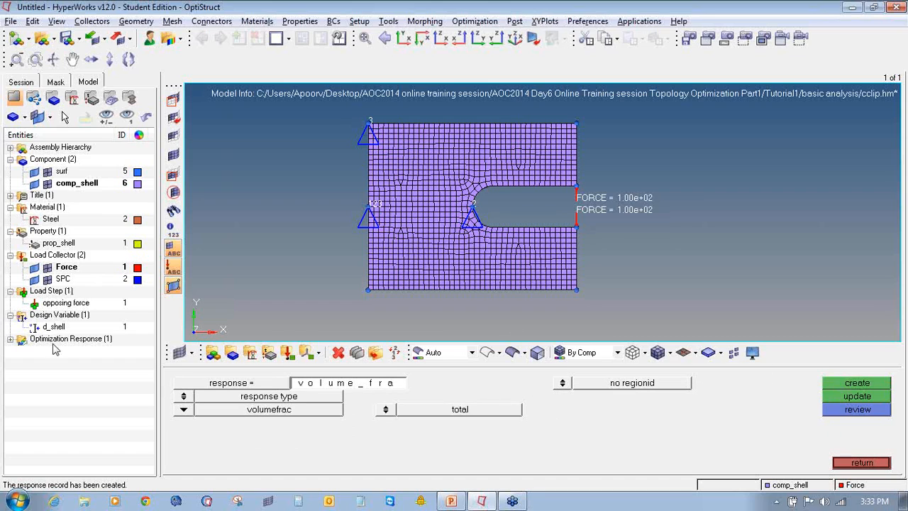
click(10, 338)
Create a static displacement response named upperdispl for the upper corner node of the slot opening, using dof2
click(298, 383)
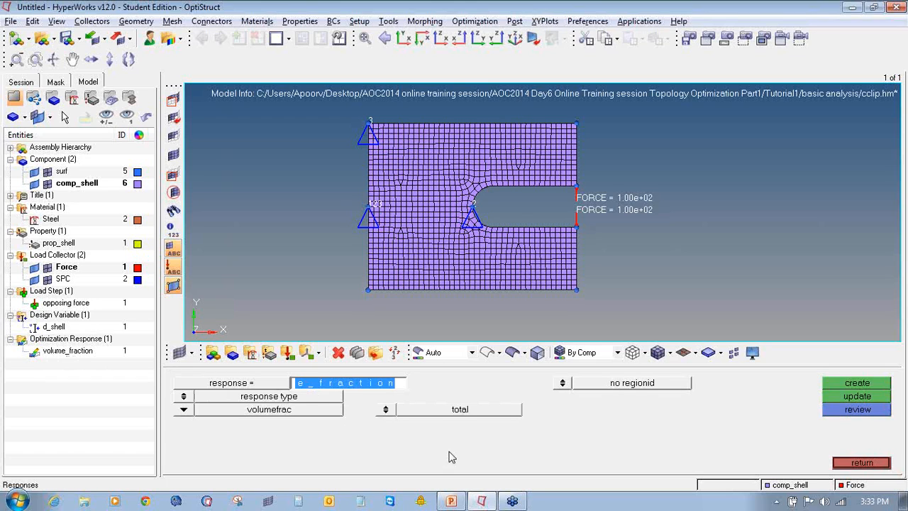
text(upperdispl)
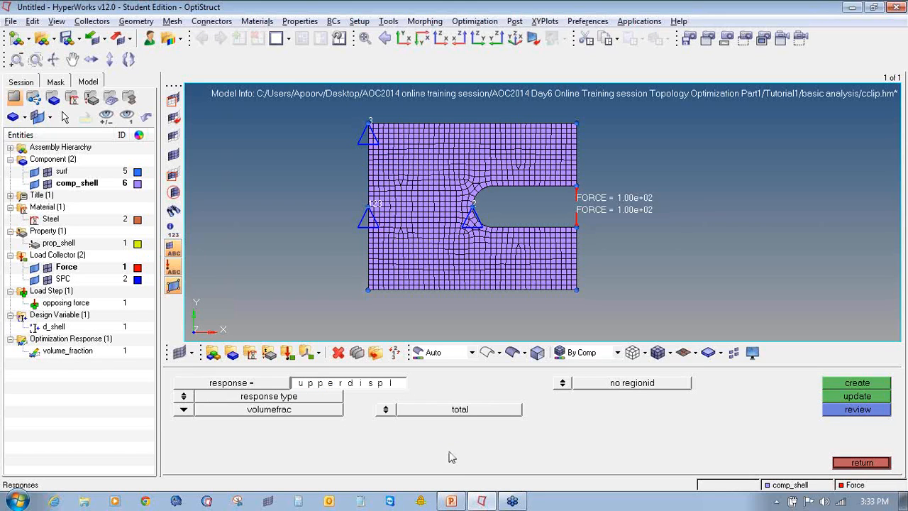
click(184, 409)
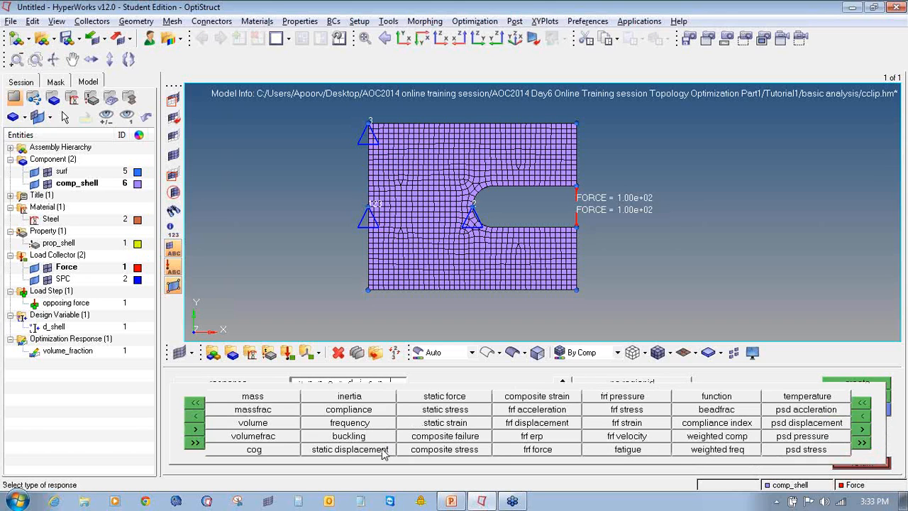
click(350, 449)
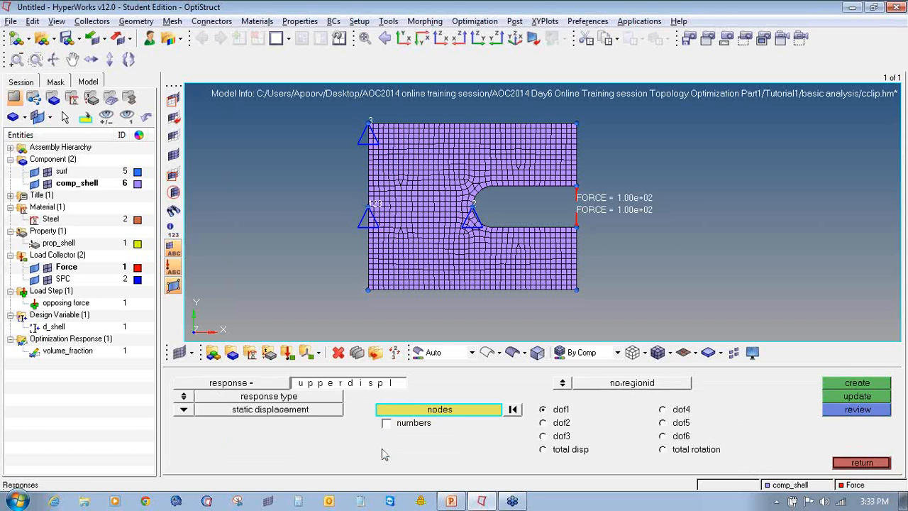
click(578, 188)
click(562, 424)
click(842, 383)
Create a dof2 static displacement response named lowerdispl for the slot opening's lower corner node, then return to the optimization setup
click(388, 384)
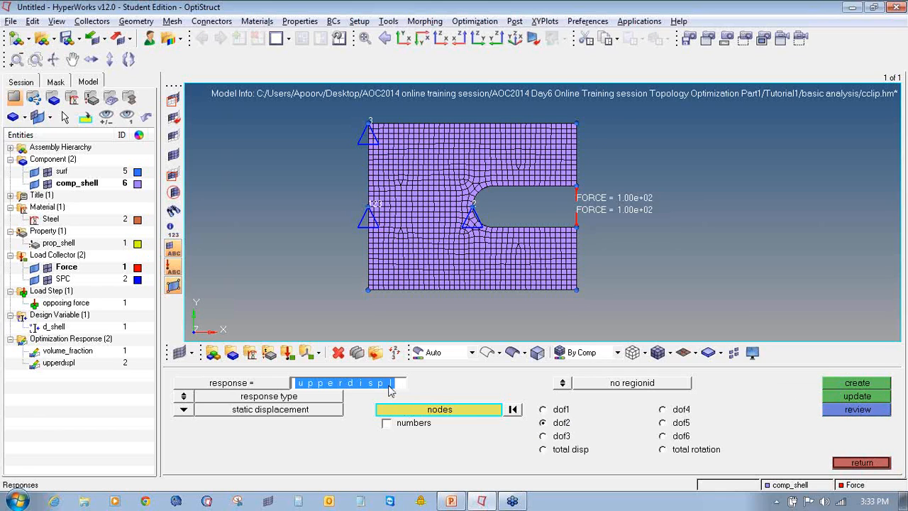
text(low)
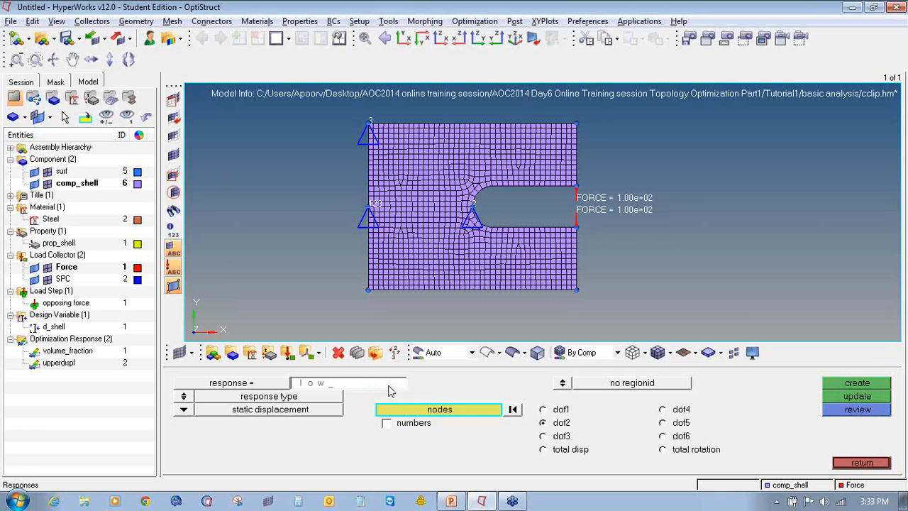
text(erdispl)
click(576, 227)
click(846, 384)
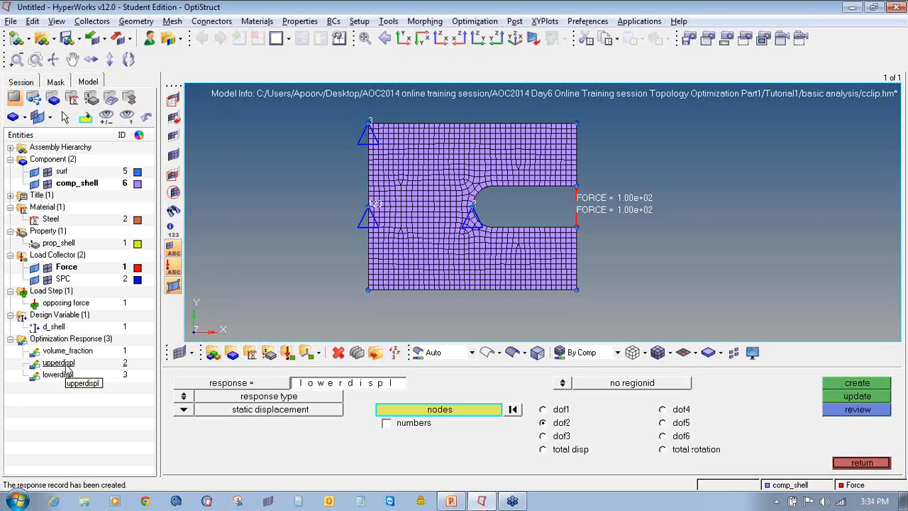
click(871, 464)
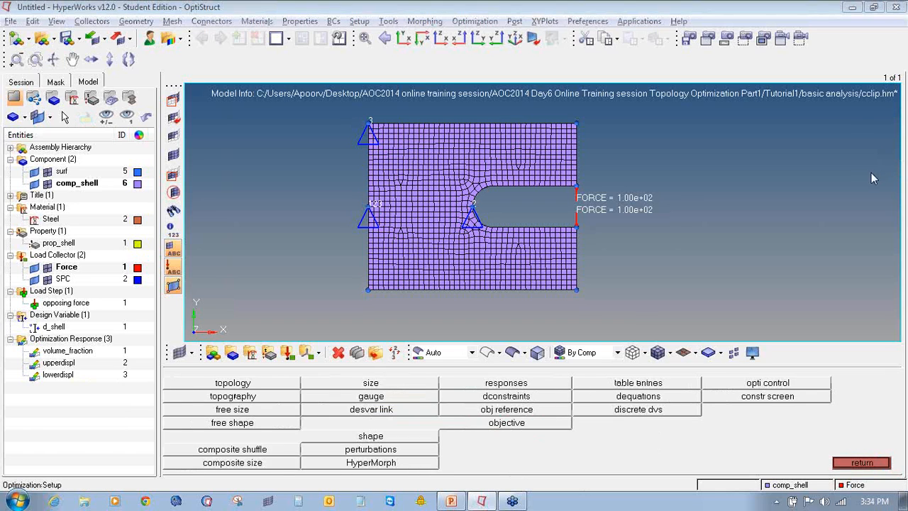
mouse_move(512, 388)
mouse_down()
mouse_move(496, 403)
mouse_move(537, 401)
mouse_up()
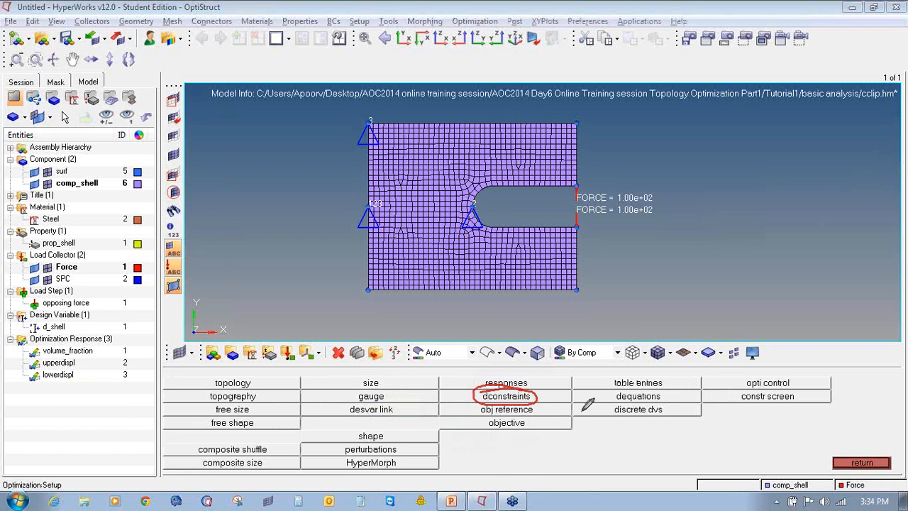
right_click(615, 298)
click(647, 367)
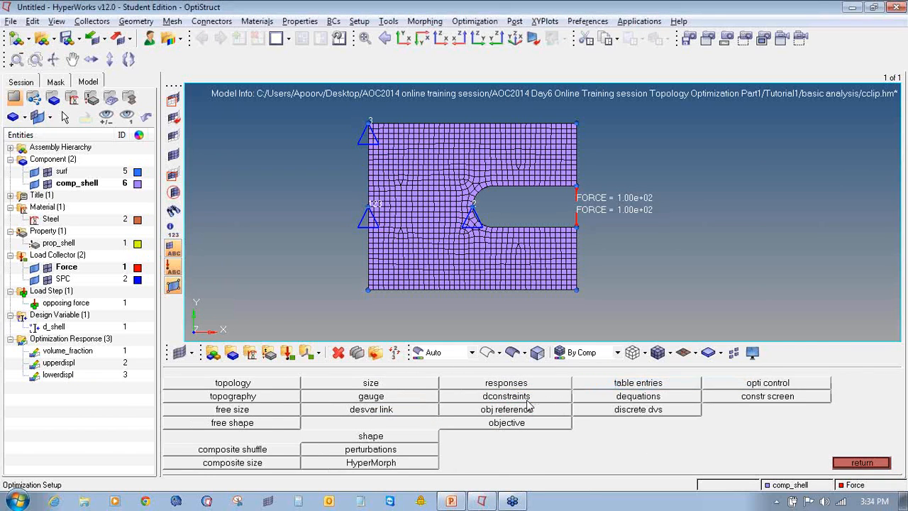
Create a design constraint named c_upper with an upper bound of 0.070 on upperdispl for the opposing force loadstep, and expand the optimization constraints in the model tree
click(529, 399)
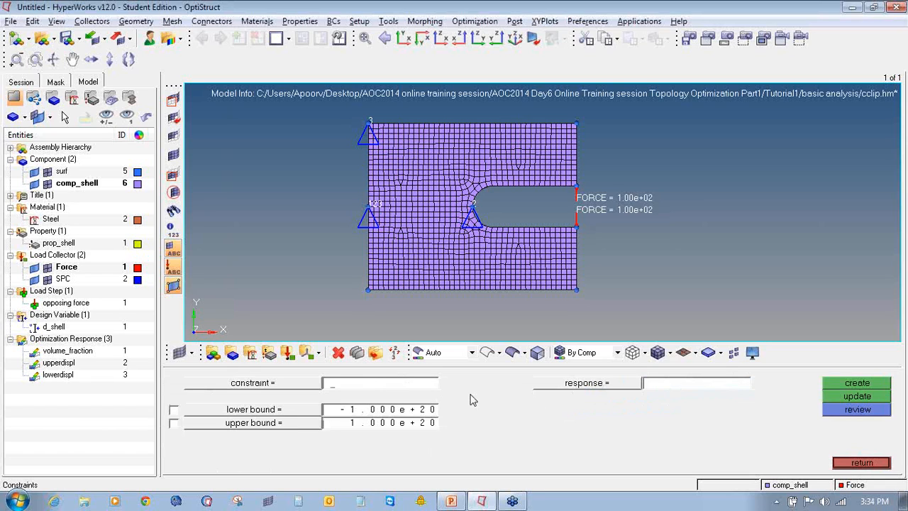
text(c_upper)
click(377, 423)
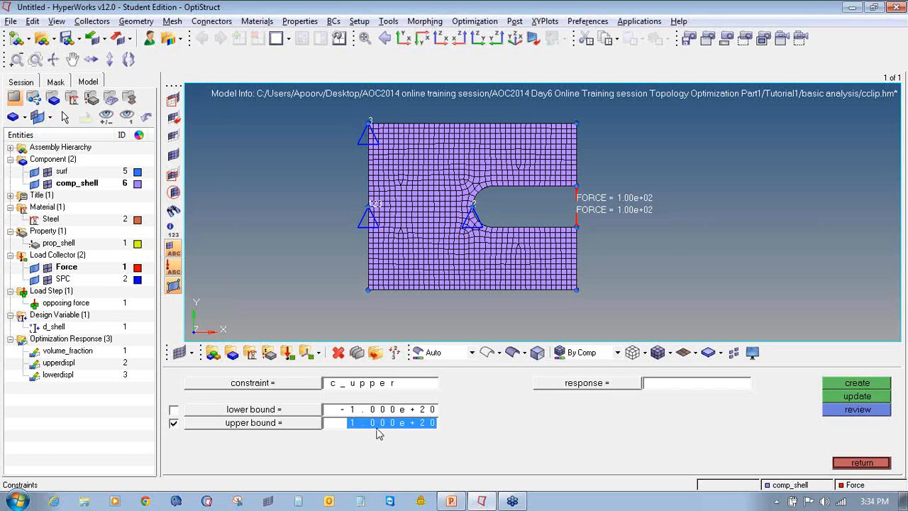
text(0.070)
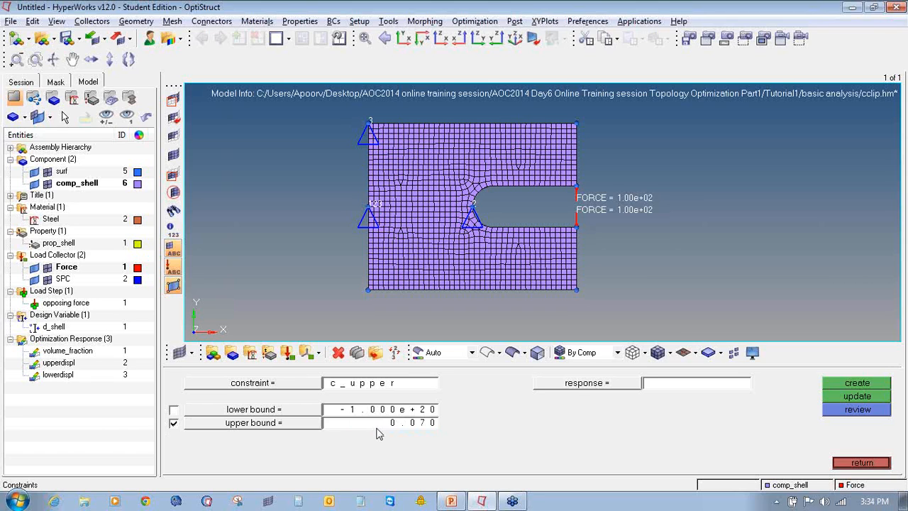
click(571, 385)
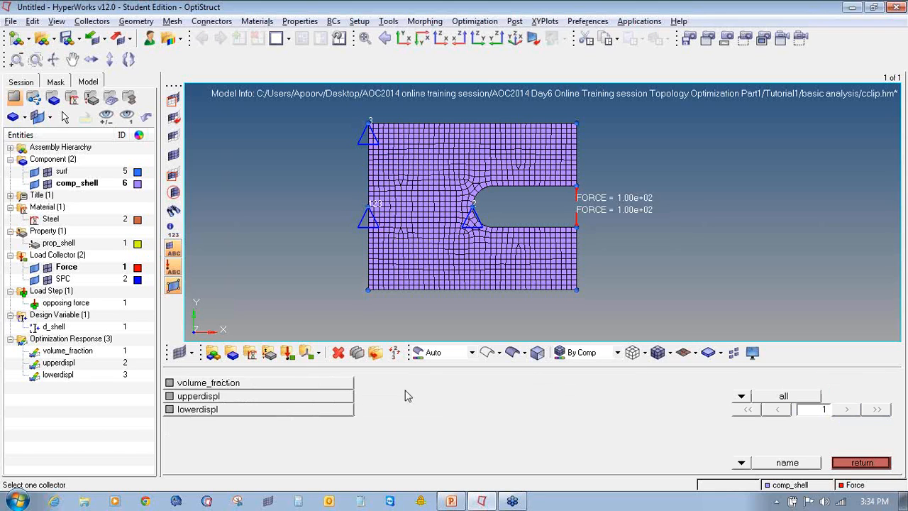
click(303, 398)
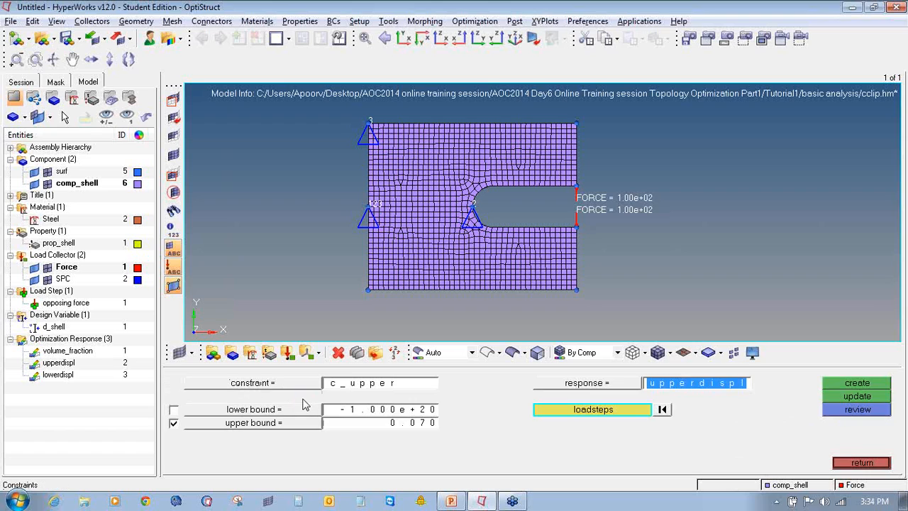
click(627, 414)
click(216, 386)
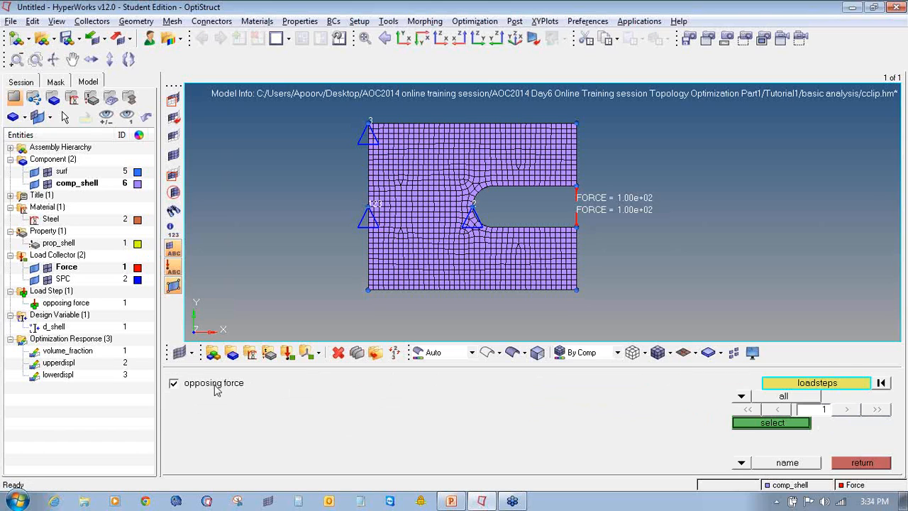
click(746, 425)
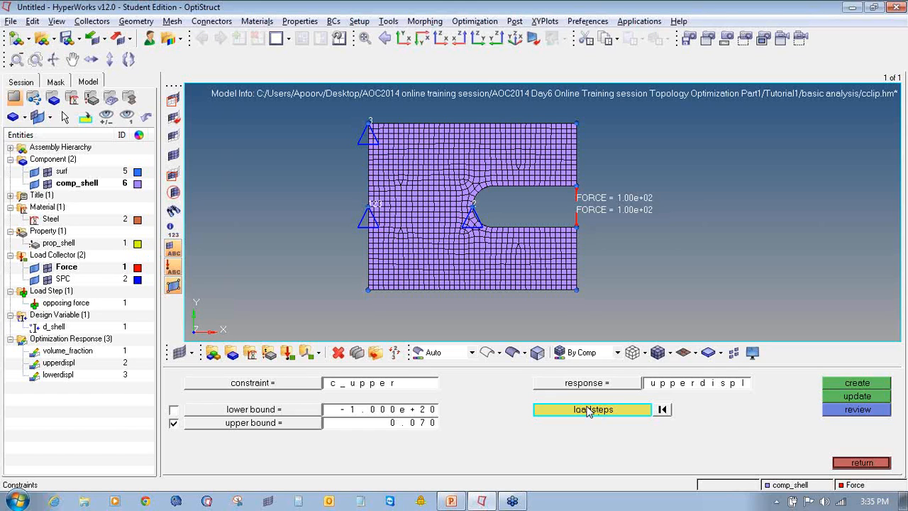
click(832, 385)
click(10, 388)
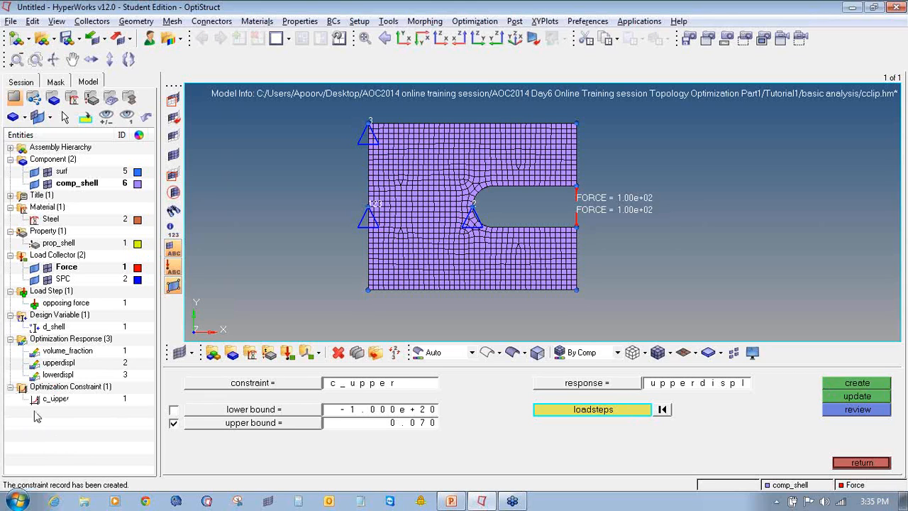
Create a design constraint named c_lower with only a lower bound of -0.070 on lowerdispl for the opposing force loadstep, then return to the optimization setup
click(373, 387)
key(Right)
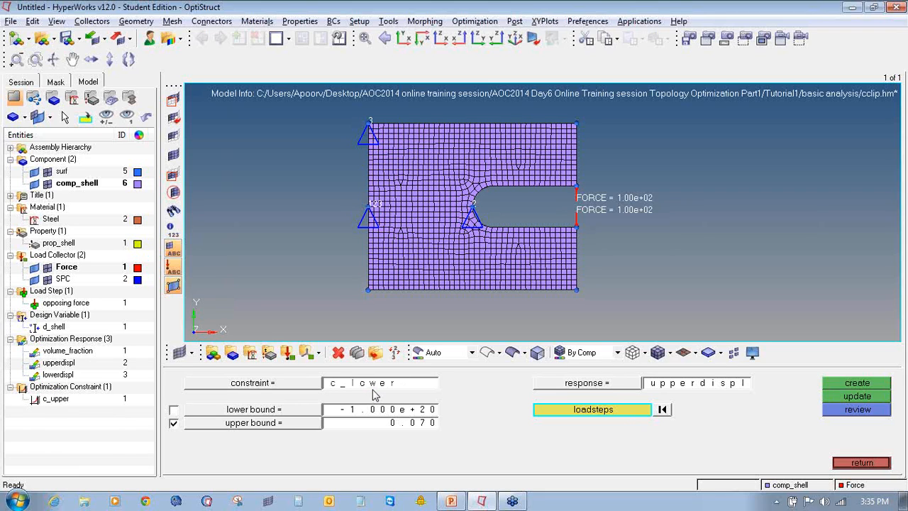
click(174, 424)
click(364, 413)
text(-0)
click(568, 387)
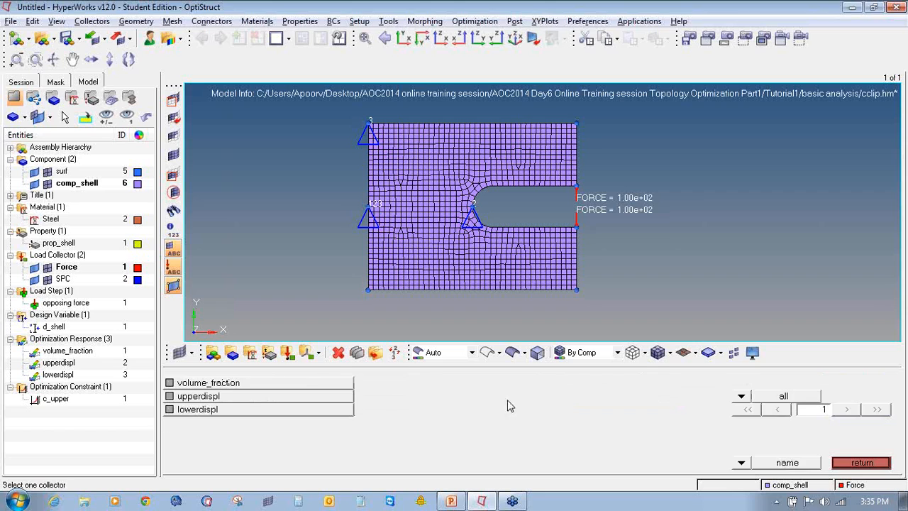
click(331, 416)
click(540, 414)
click(225, 387)
click(800, 423)
click(835, 388)
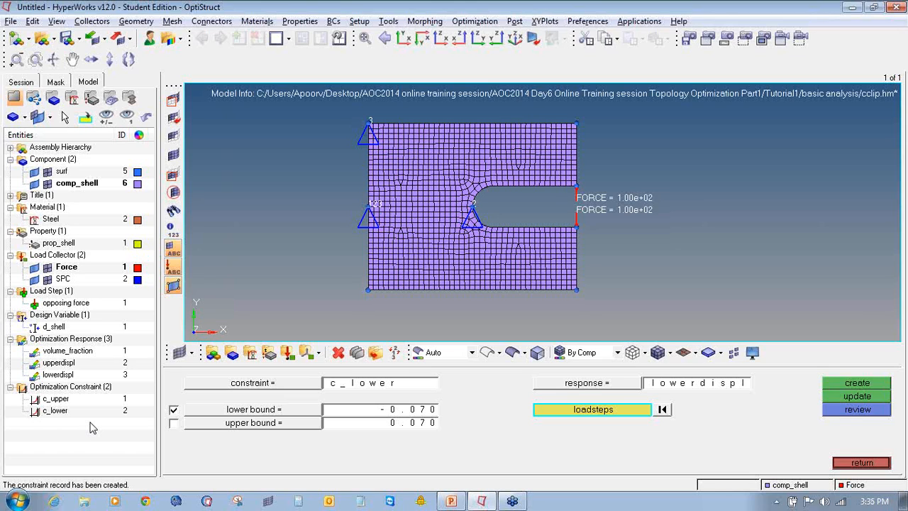
click(858, 465)
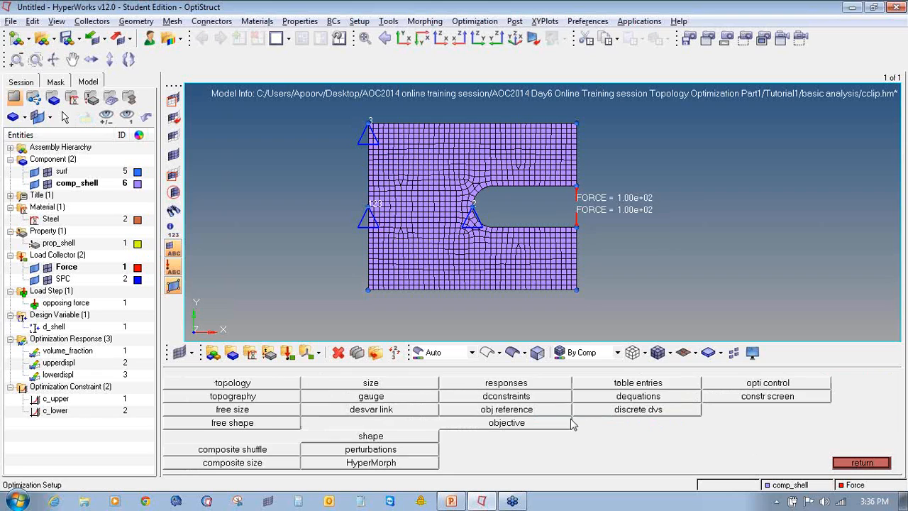
Create an objective that minimizes the volume_fraction response, expand it in the model tree, and return to the optimization setup
click(470, 425)
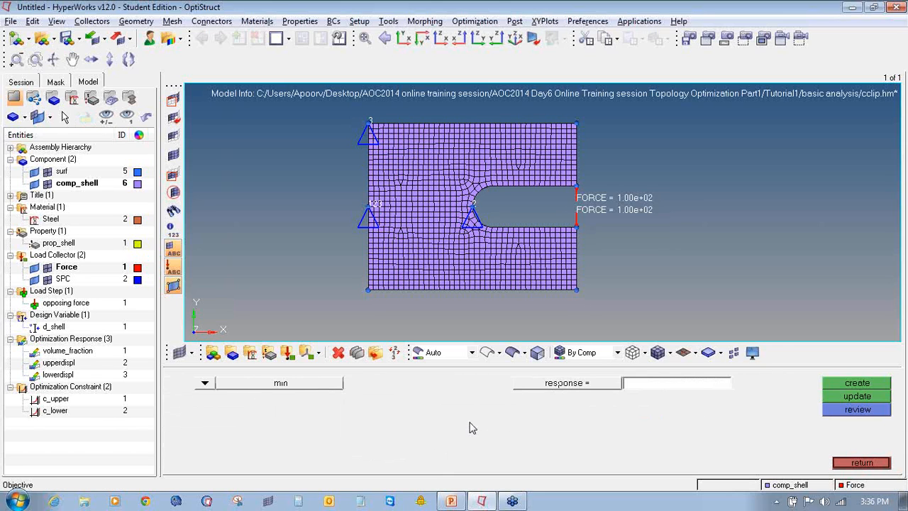
click(556, 384)
click(305, 383)
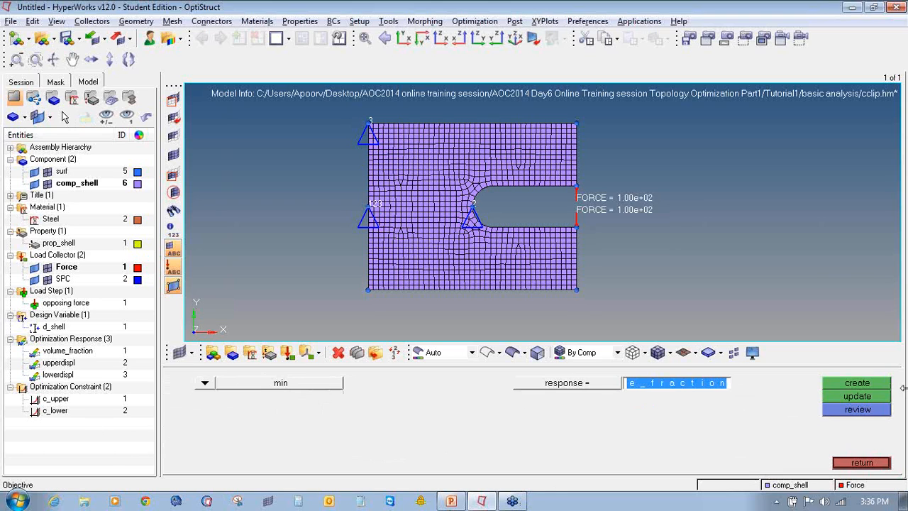
click(872, 386)
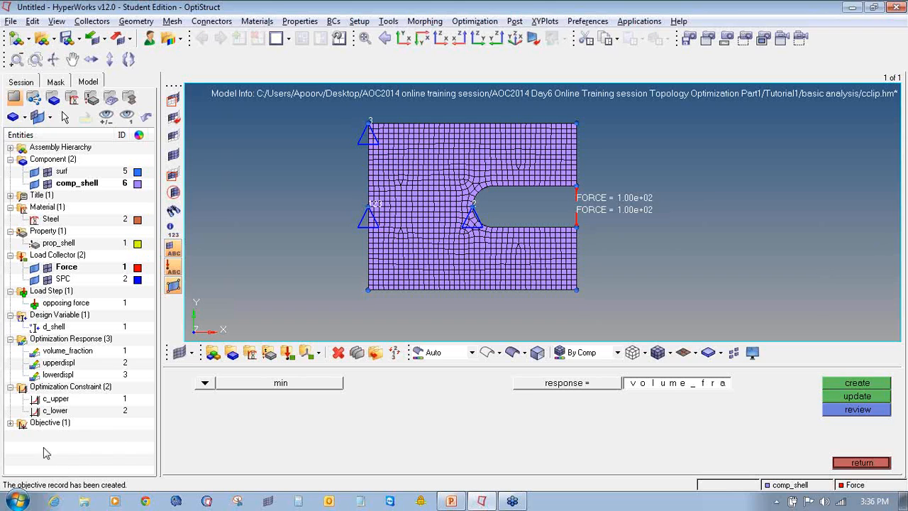
click(10, 423)
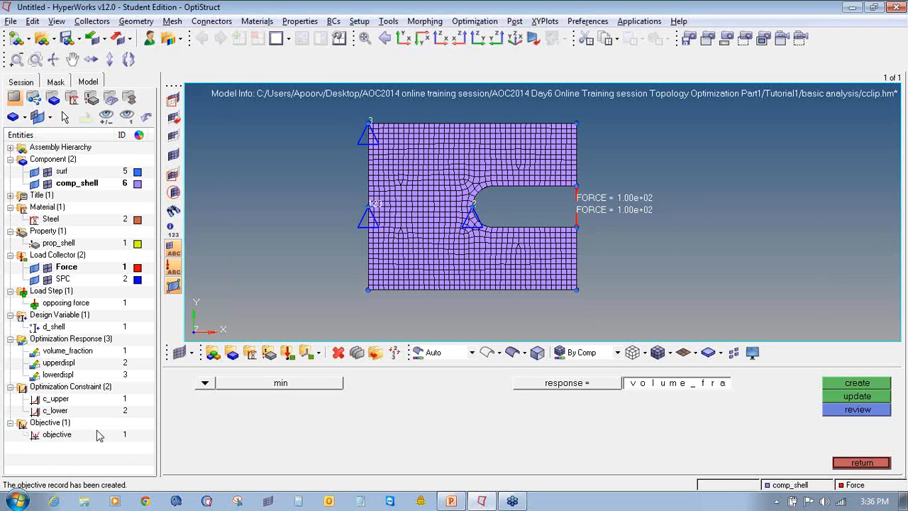
click(870, 461)
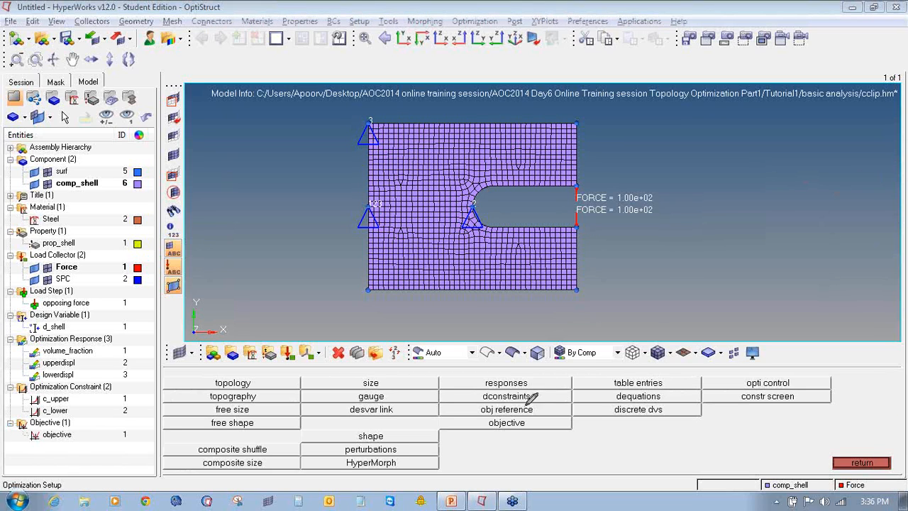
mouse_move(526, 415)
mouse_down()
mouse_move(478, 429)
mouse_move(532, 434)
mouse_move(434, 429)
mouse_up()
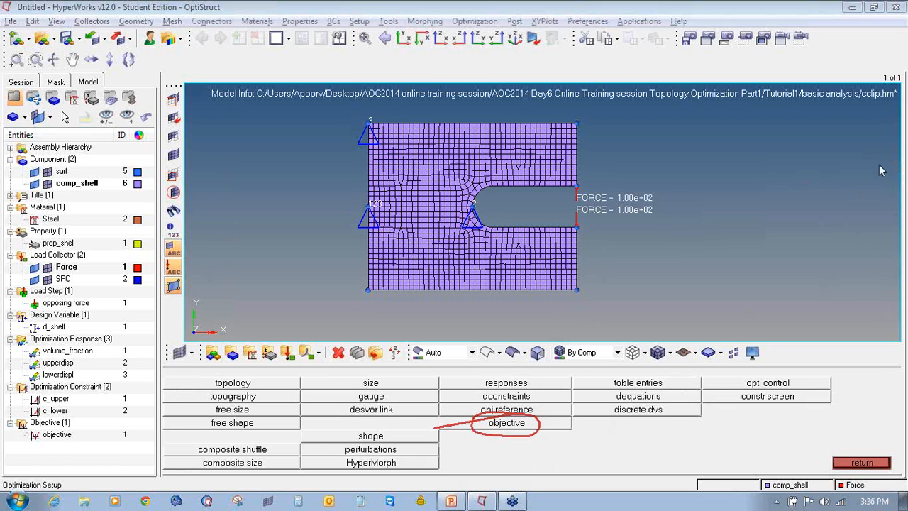
key(Escape)
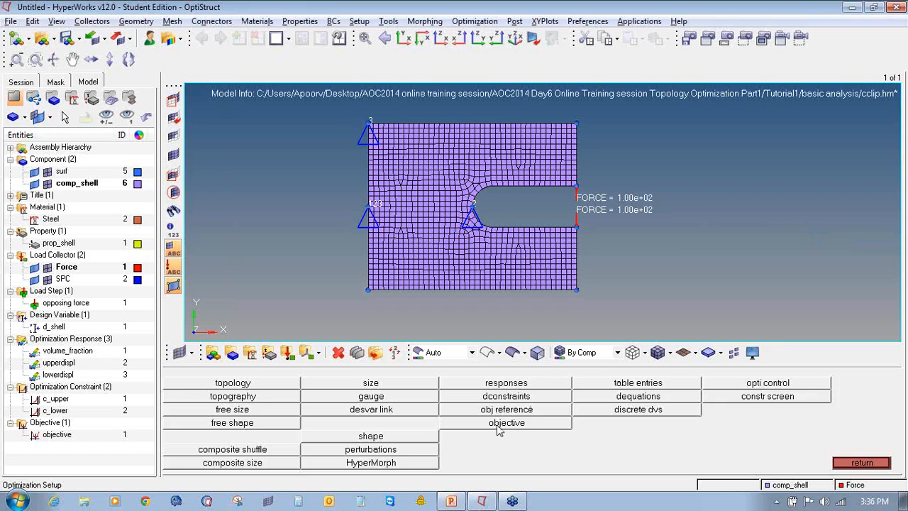
Review the objective type options, reselecting min and the volume_fraction response, then return to the optimization setup without creating another objective
click(498, 427)
click(205, 384)
click(217, 435)
click(205, 384)
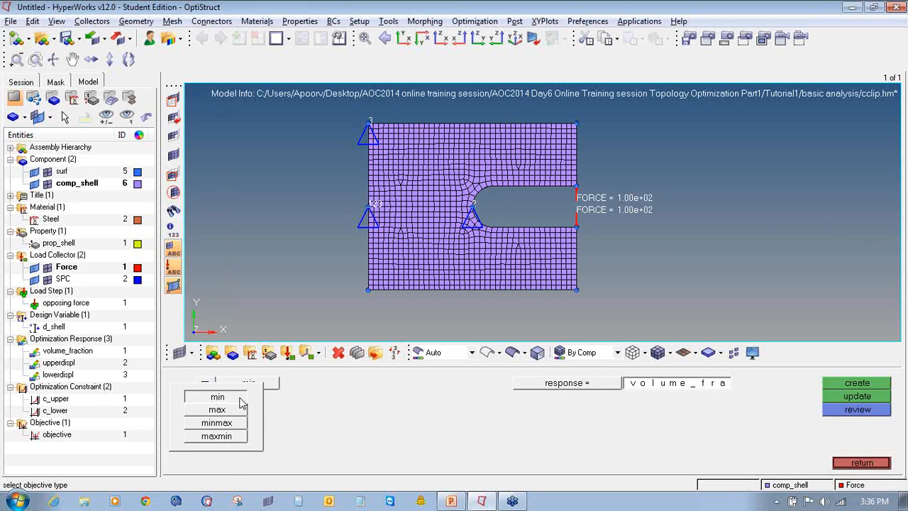
click(238, 397)
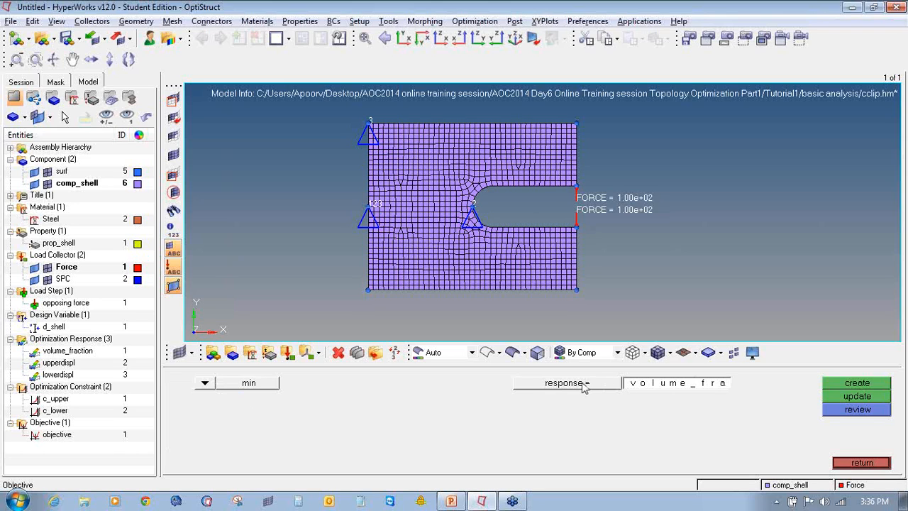
click(585, 386)
click(260, 383)
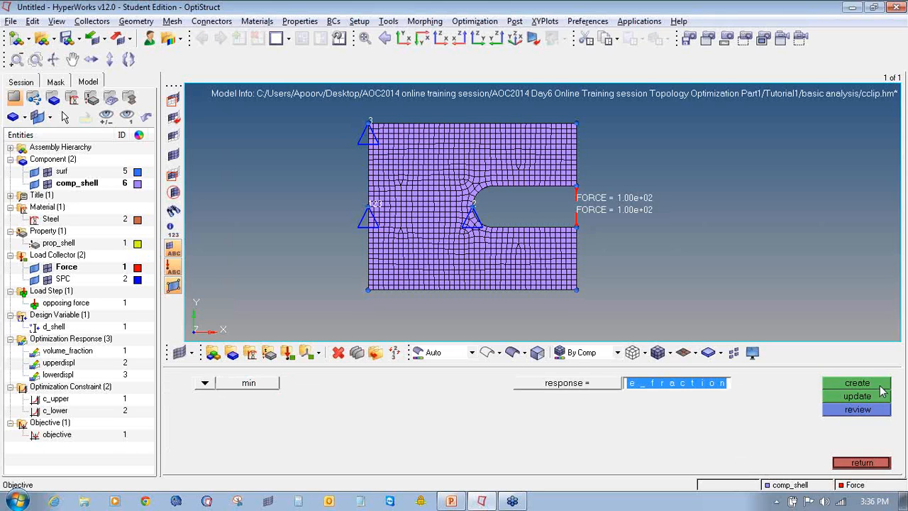
click(861, 462)
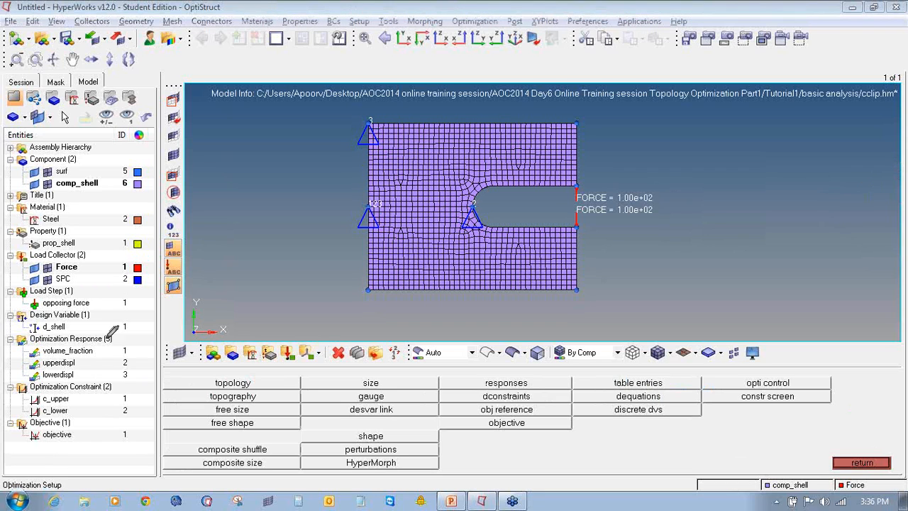
mouse_move(88, 307)
mouse_down()
mouse_move(28, 304)
mouse_move(7, 386)
mouse_move(18, 429)
mouse_move(83, 446)
mouse_move(146, 399)
mouse_move(124, 298)
mouse_move(87, 298)
mouse_move(88, 324)
mouse_move(76, 320)
mouse_move(84, 327)
mouse_up()
mouse_move(90, 368)
mouse_down()
mouse_move(95, 357)
mouse_move(88, 364)
mouse_move(107, 371)
mouse_move(89, 410)
mouse_move(81, 397)
mouse_move(101, 406)
mouse_move(86, 426)
mouse_move(99, 437)
mouse_move(106, 423)
mouse_move(90, 424)
mouse_up()
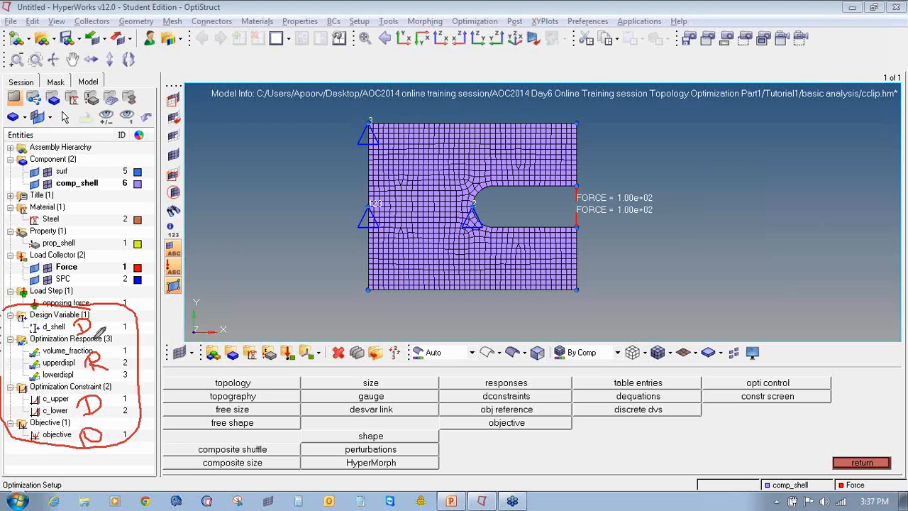
mouse_move(58, 327)
mouse_down()
mouse_move(85, 433)
mouse_move(126, 415)
mouse_move(113, 315)
mouse_move(75, 291)
mouse_up()
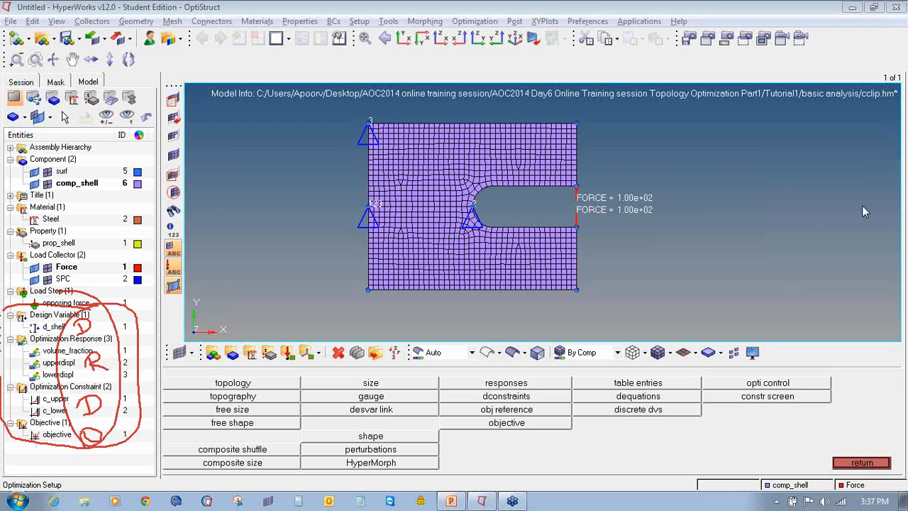
key(Escape)
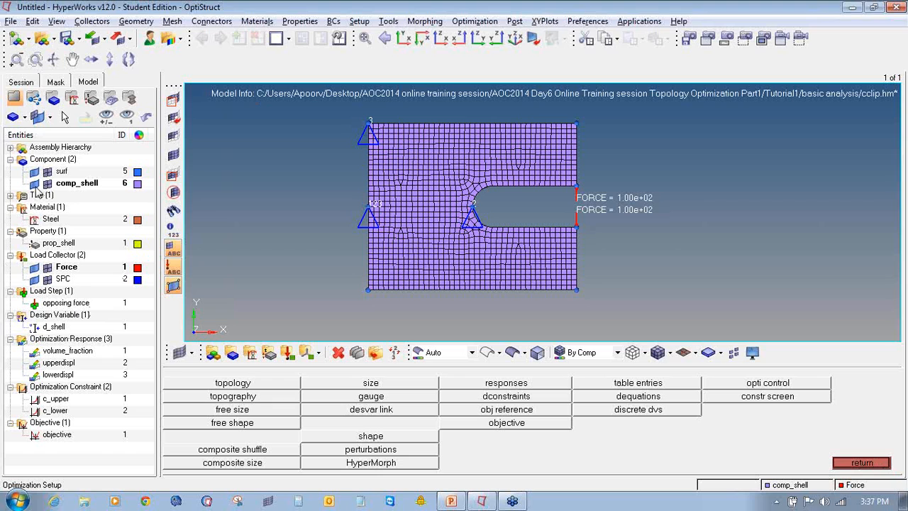
Save the model as cclip in a new folder named topology optimization inside the Tutorial1 folder
click(12, 21)
mouse_move(31, 105)
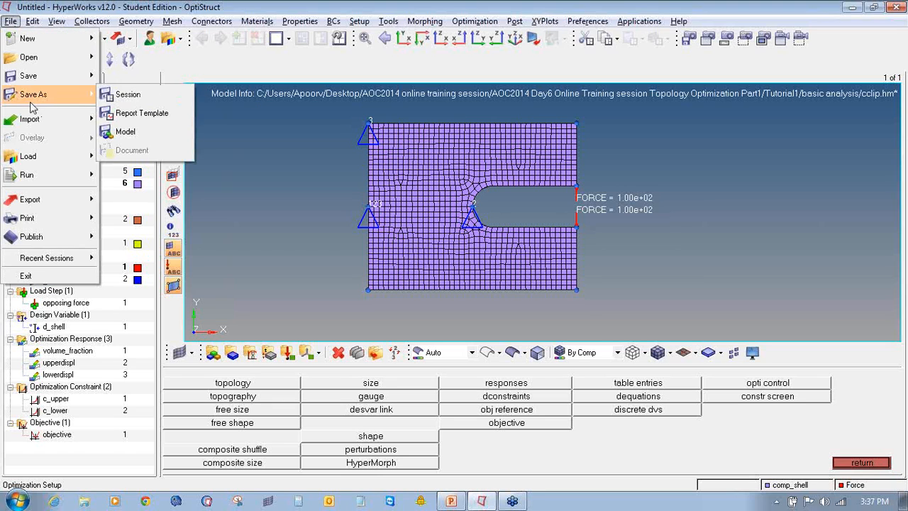
click(125, 131)
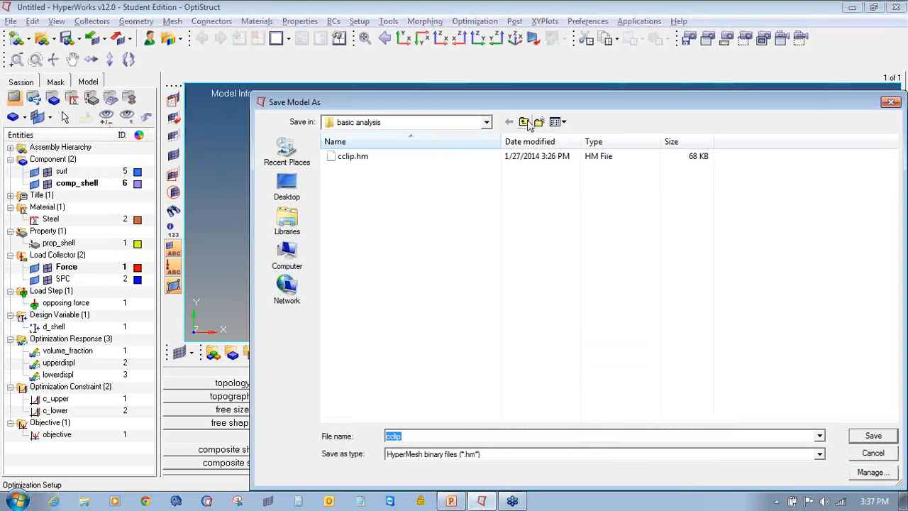
click(526, 122)
click(539, 122)
text(topojo)
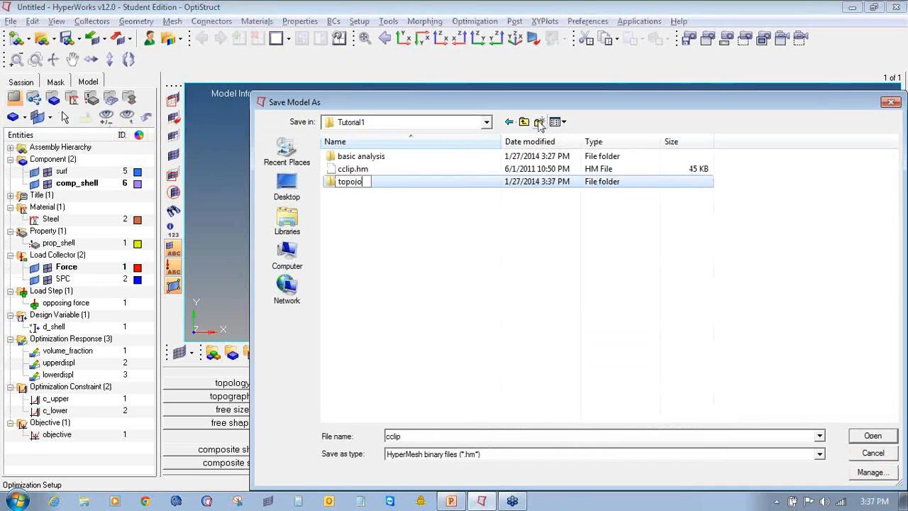
text(gy optimization)
key(Return)
key(Return)
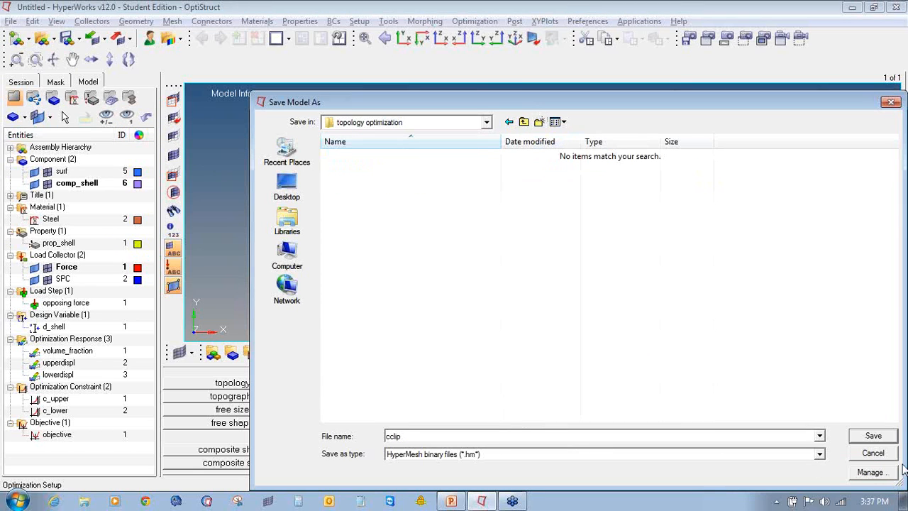
click(878, 438)
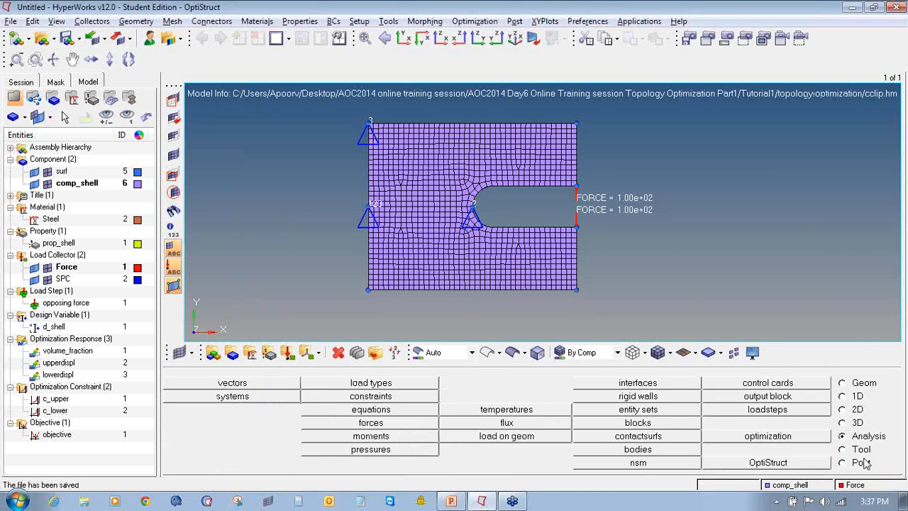
mouse_move(887, 426)
mouse_down()
mouse_move(837, 425)
mouse_move(883, 440)
mouse_move(888, 427)
mouse_up()
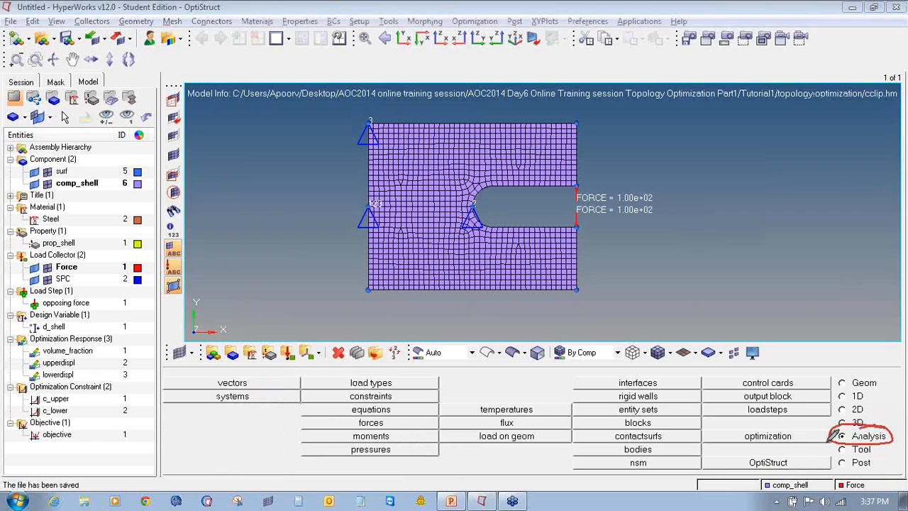
drag(736, 461, 803, 449)
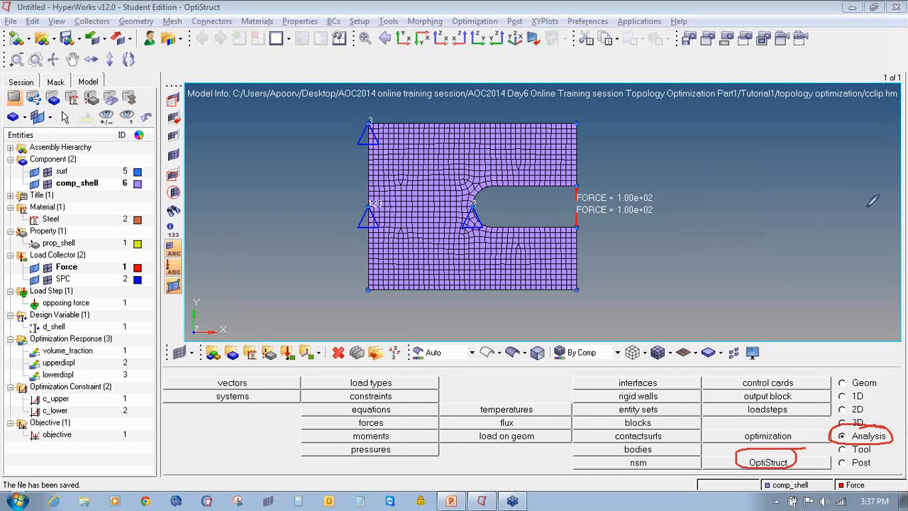
Run OptiStruct on cclip.fem with the export option all and the run option optimization
click(753, 466)
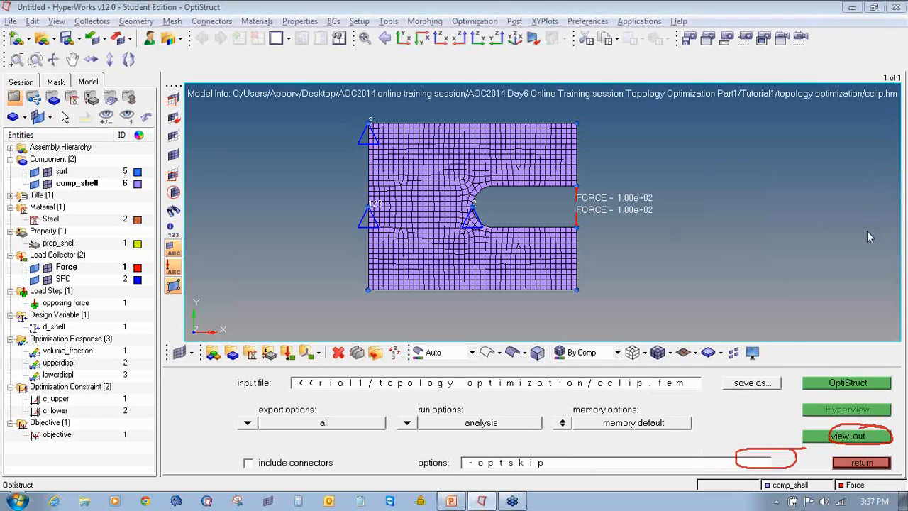
click(247, 422)
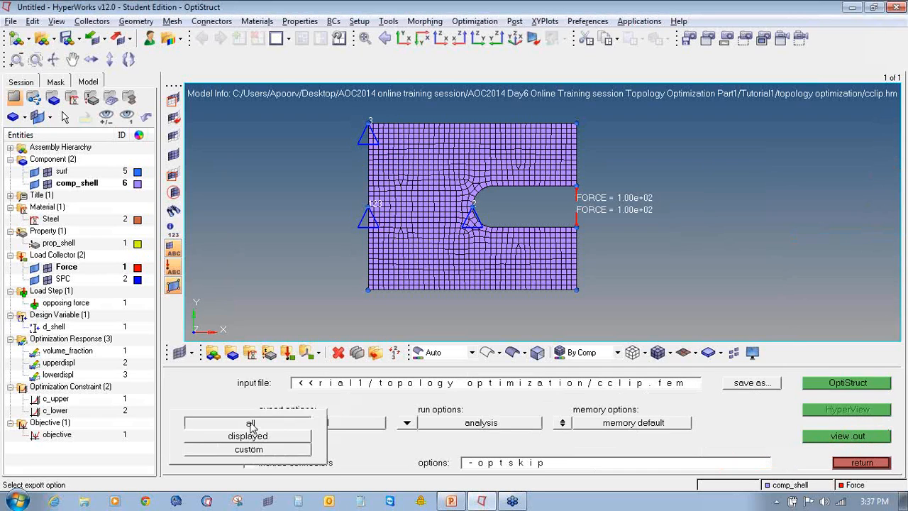
click(245, 422)
click(406, 422)
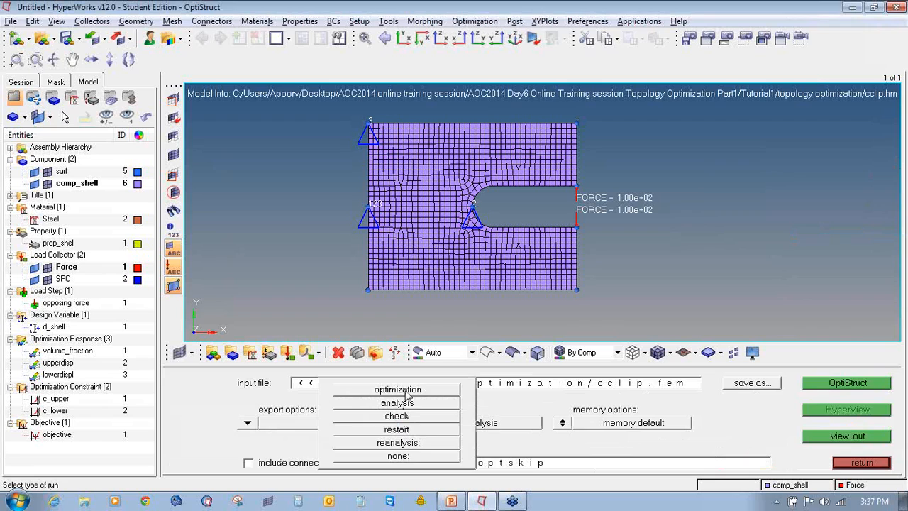
click(410, 393)
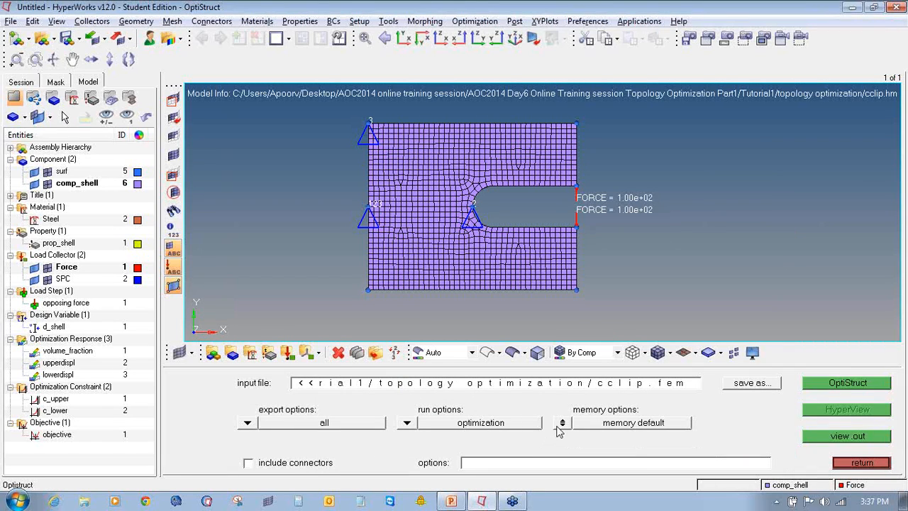
click(837, 387)
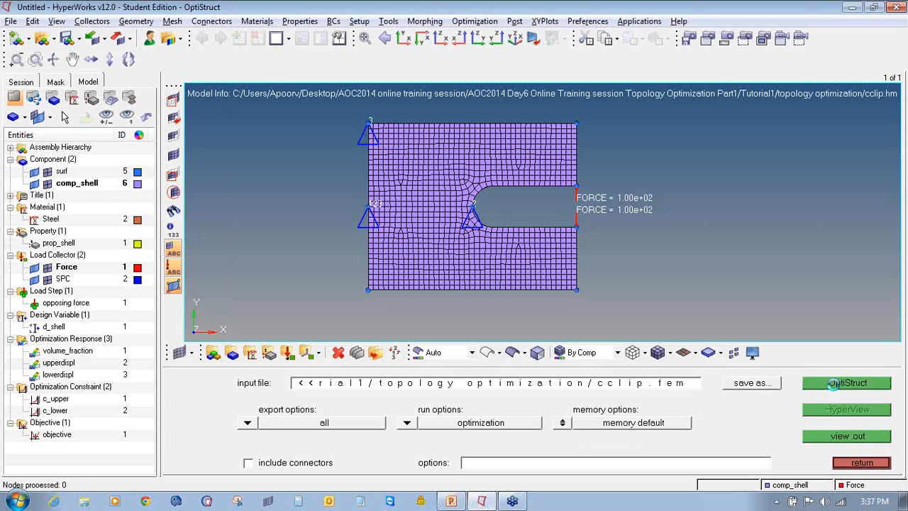
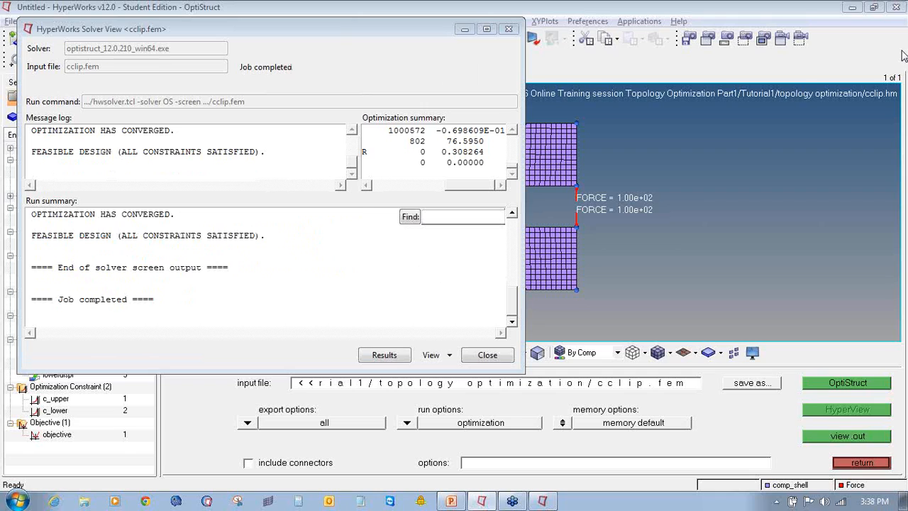
Read the convergence and feasibility messages in the solver log, open the results in HyperView and dismiss its message log
drag(31, 130, 176, 134)
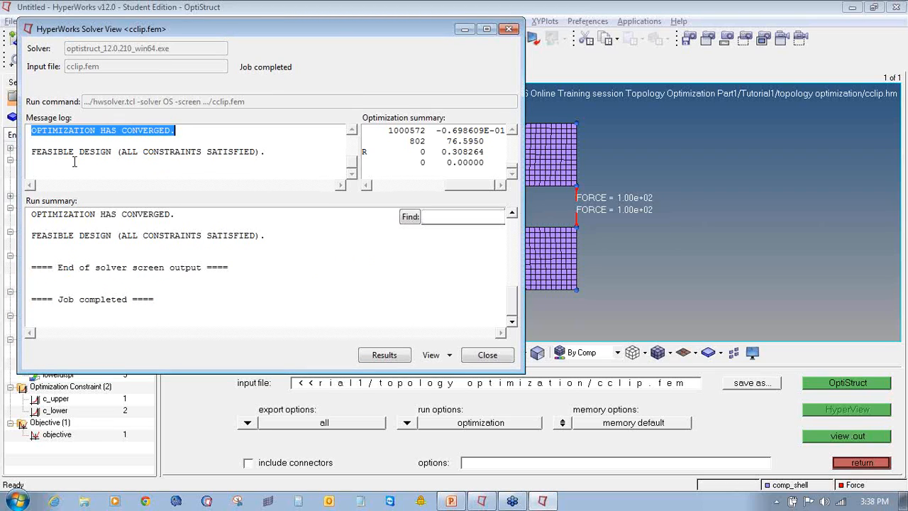
drag(40, 154, 238, 162)
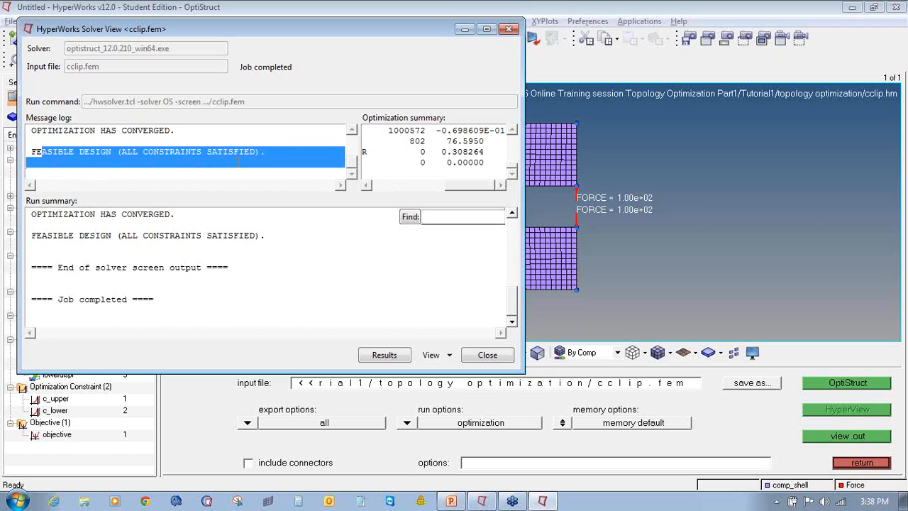
drag(30, 152, 268, 152)
drag(31, 130, 206, 131)
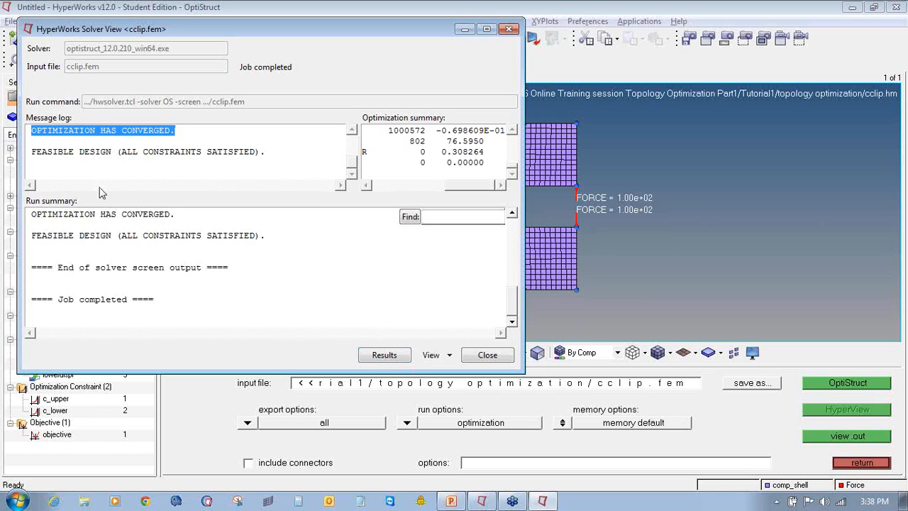
click(390, 359)
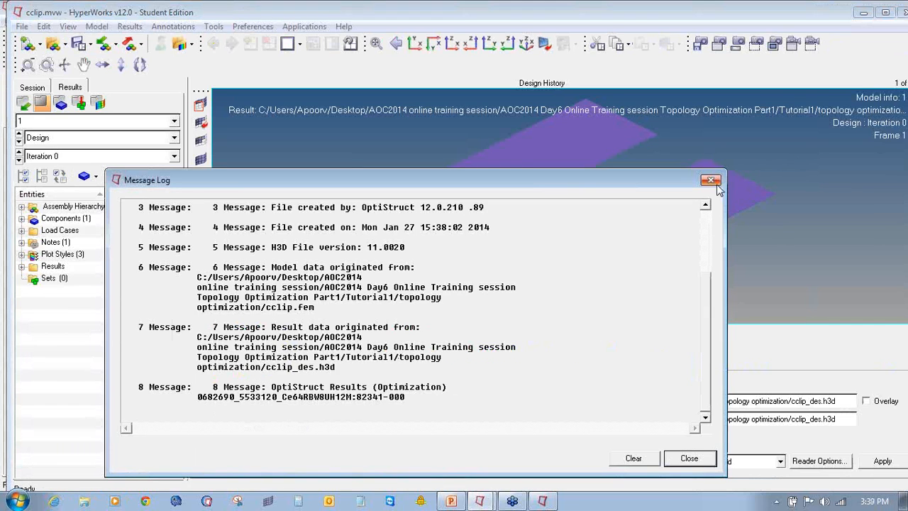
click(711, 182)
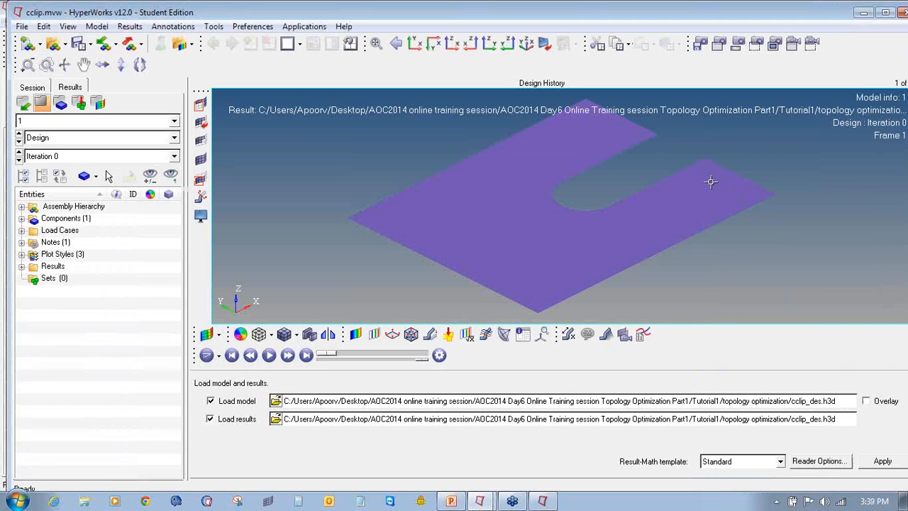
Maximize the results window and show the clip flat in the XY plane, fitted to the view
double_click(642, 16)
ctrl+drag(697, 179, 588, 265)
ctrl+scroll(583, 257, down, 1)
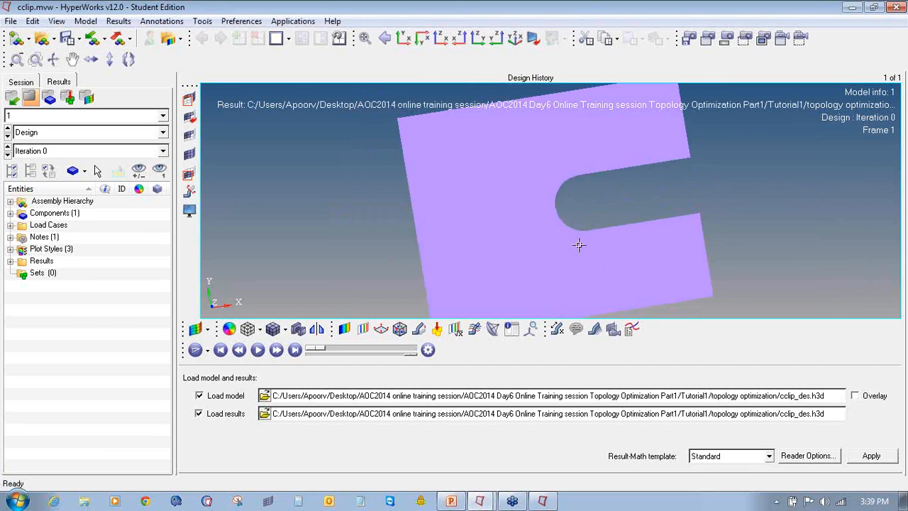
ctrl+scroll(607, 234, down, 5)
ctrl+drag(646, 225, 632, 273)
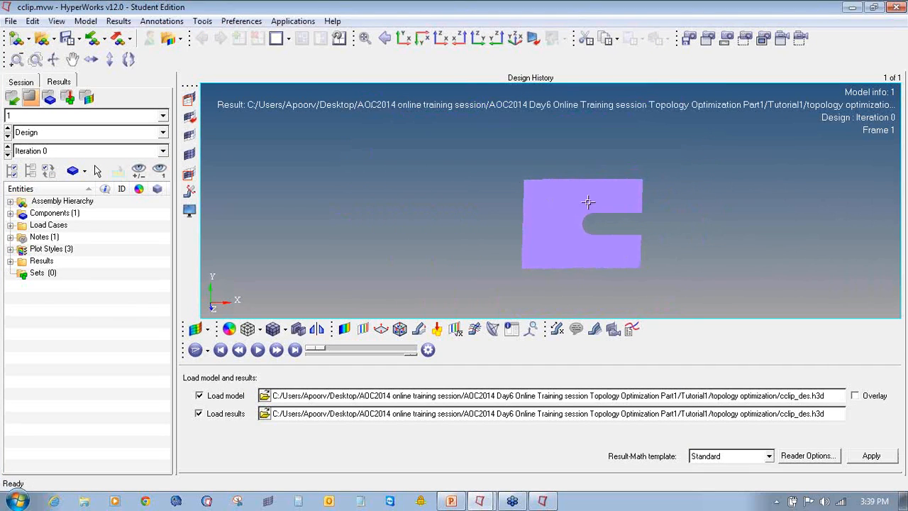
click(420, 42)
Apply an Element Densities contour of Density to the clip at Iteration 0 of the Design results
click(341, 331)
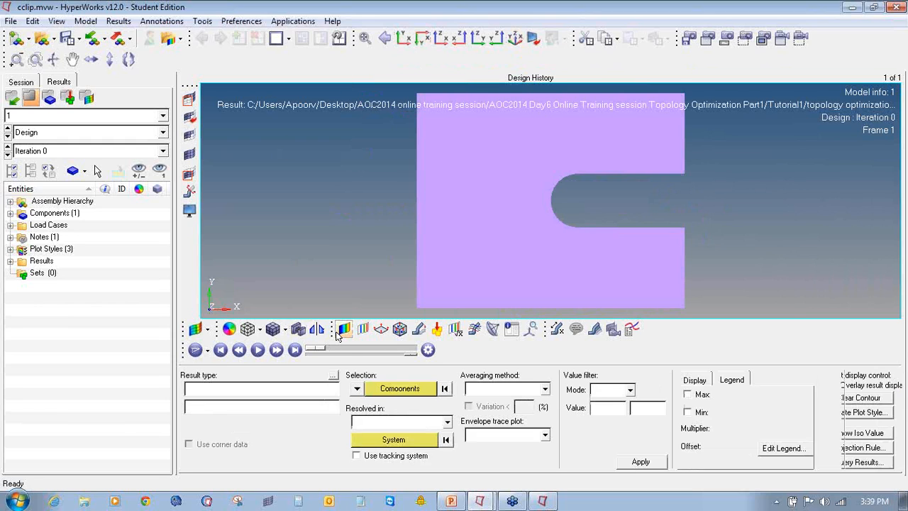
click(284, 390)
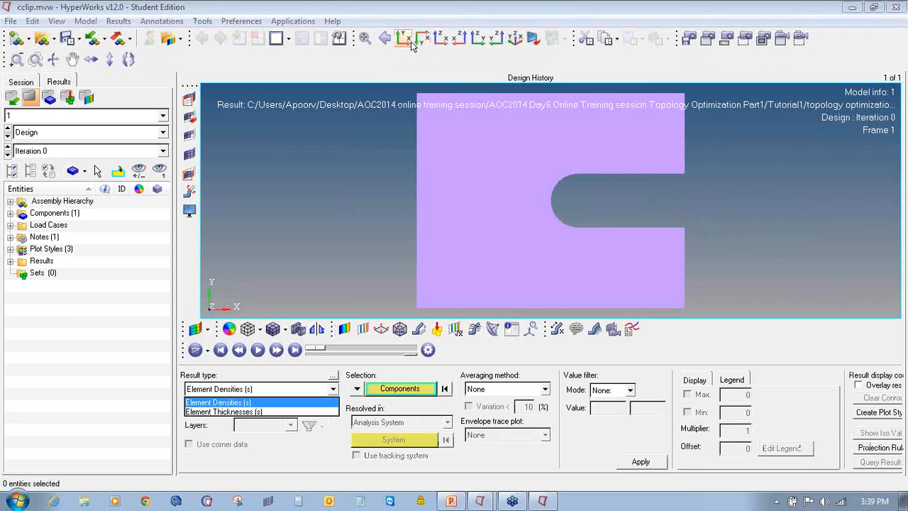
click(8, 137)
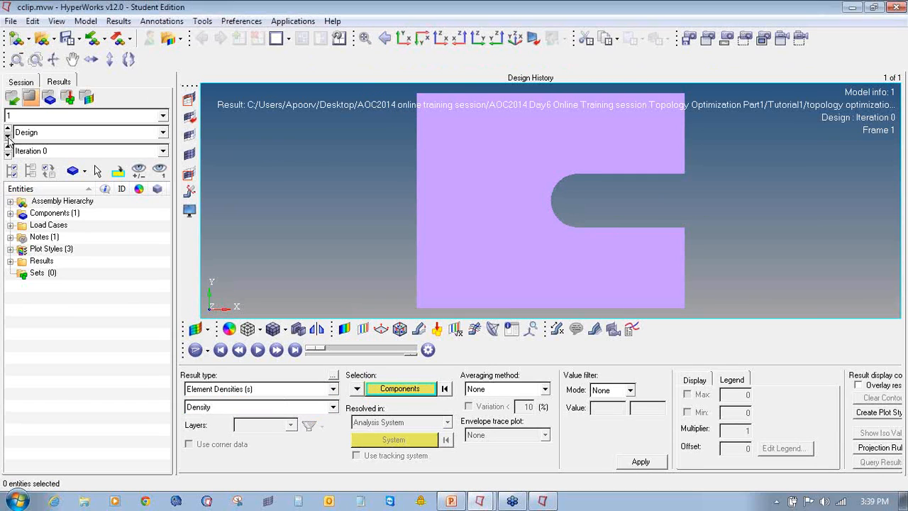
click(8, 154)
click(8, 147)
click(640, 462)
ctrl+scroll(523, 209, down, 3)
ctrl+right_drag(525, 205, 512, 223)
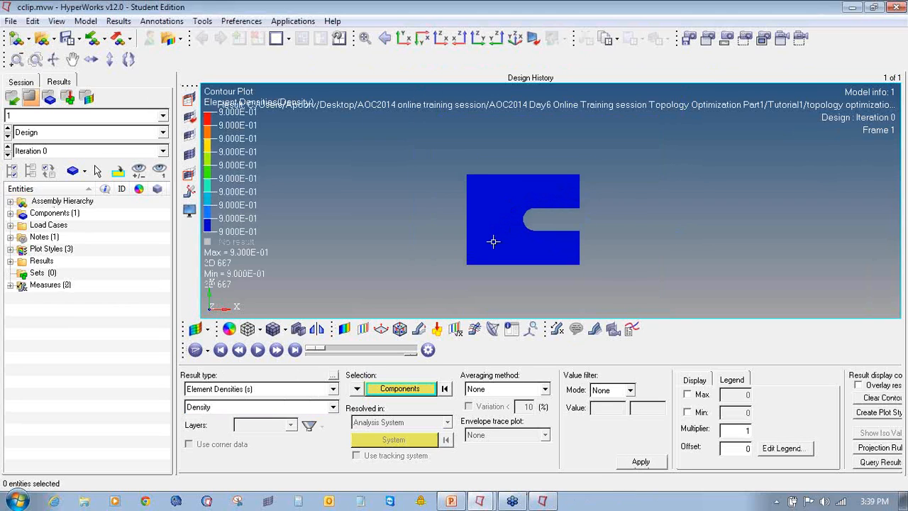
Show the element density contour for the last design iteration, Iteration 28
click(163, 151)
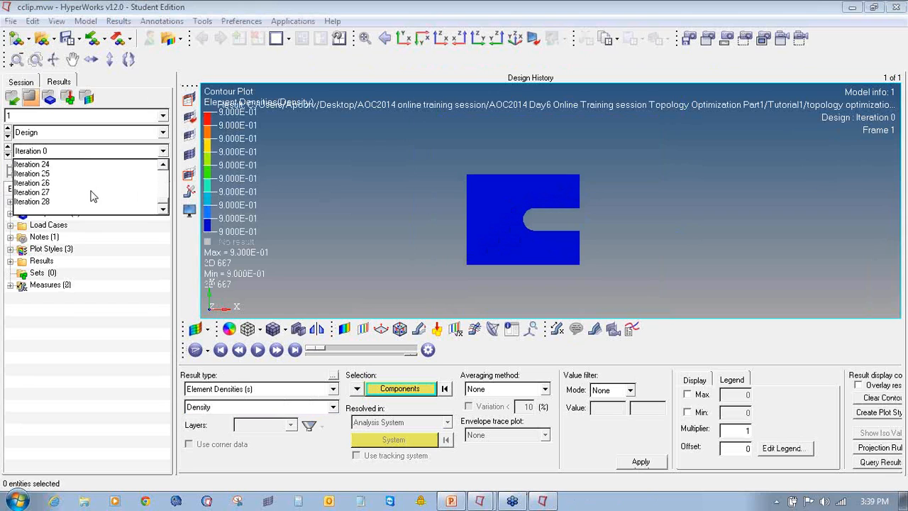
click(68, 203)
ctrl+scroll(511, 226, up, 4)
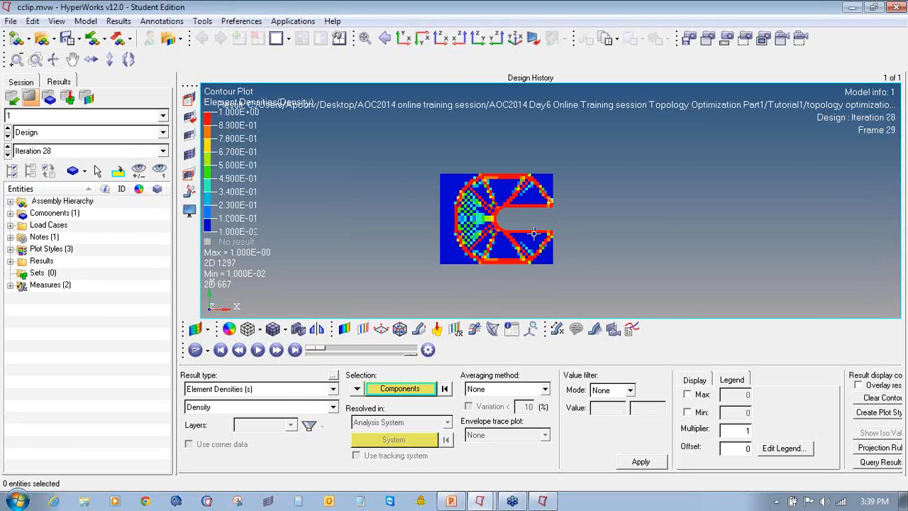
ctrl+scroll(511, 226, down, 2)
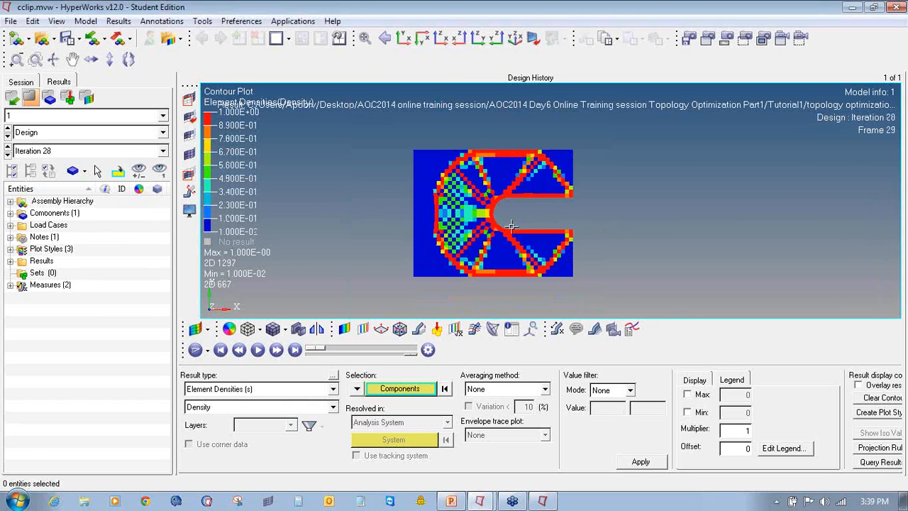
Set the contour averaging method to Simple and reapply the element density plot
click(502, 389)
click(496, 408)
click(639, 461)
ctrl+right_drag(500, 195, 529, 184)
ctrl+scroll(534, 195, up, 2)
click(163, 134)
click(163, 135)
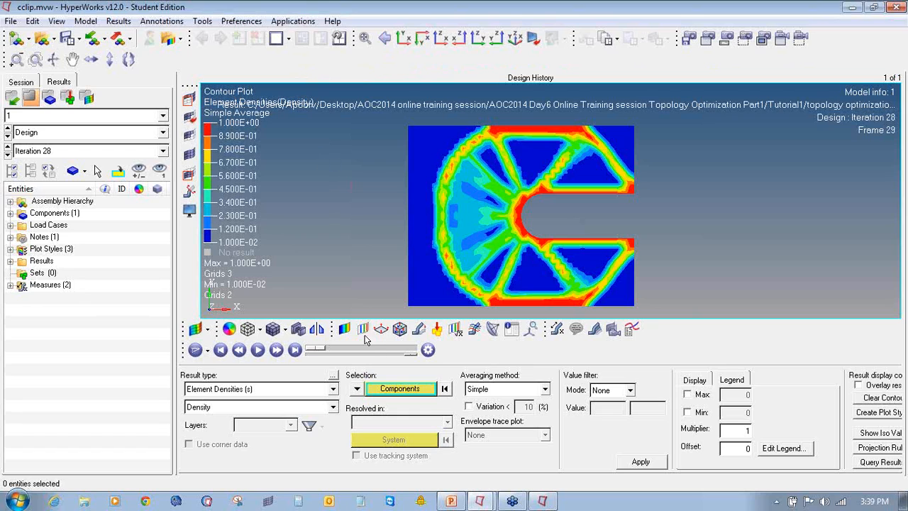
Change the contour result type to Element Thicknesses and apply it to the clip
click(343, 329)
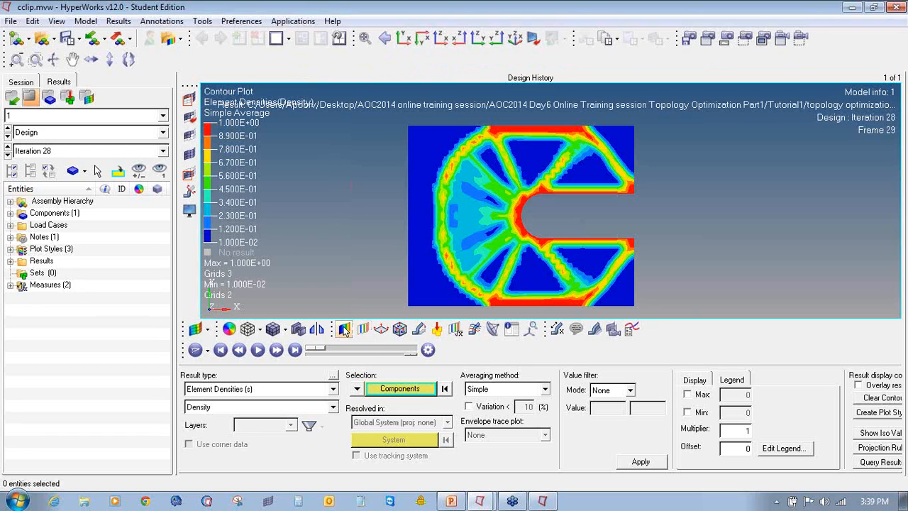
click(333, 389)
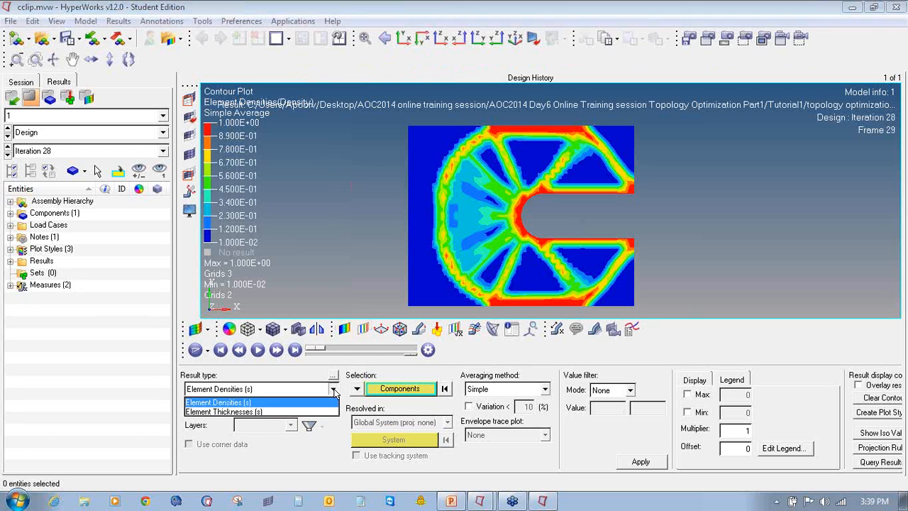
click(322, 411)
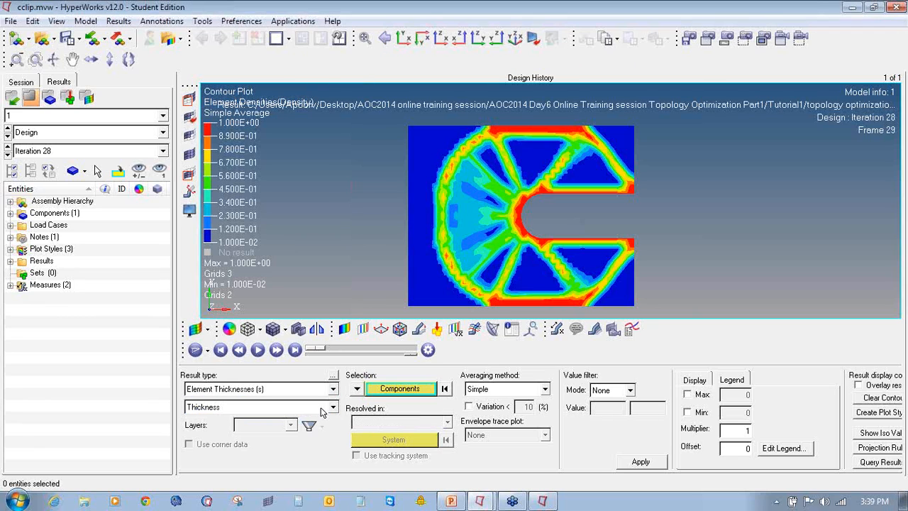
click(628, 464)
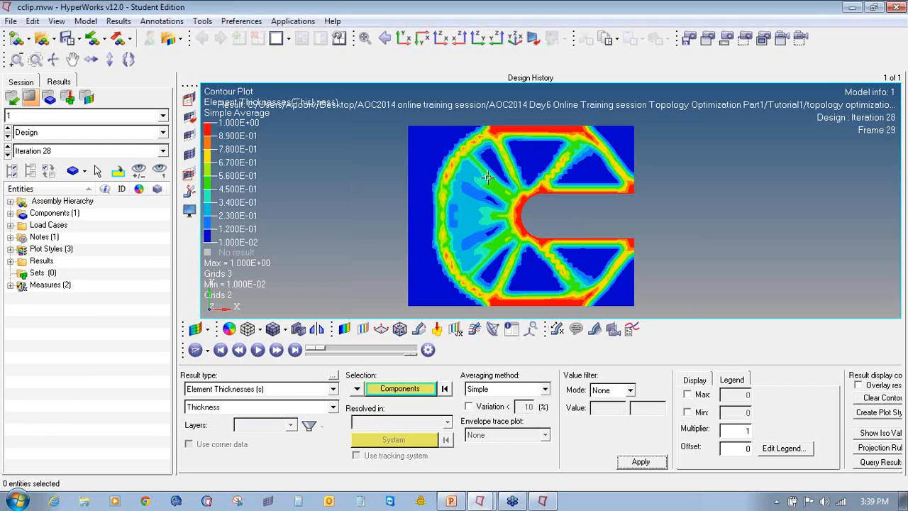
Open the iso plot settings and examine the available result types
click(364, 331)
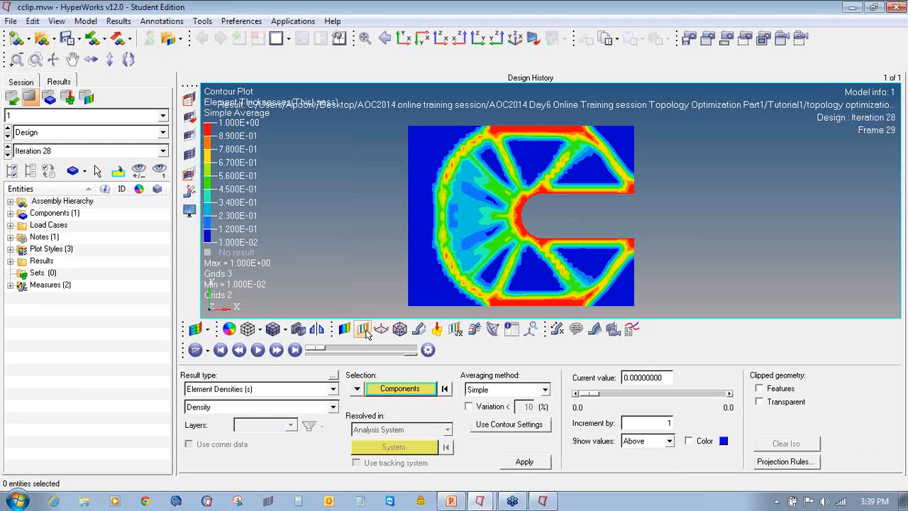
click(333, 390)
click(333, 390)
click(333, 390)
click(333, 390)
Split the page into two side-by-side windows and activate the empty one for loading a model
click(41, 39)
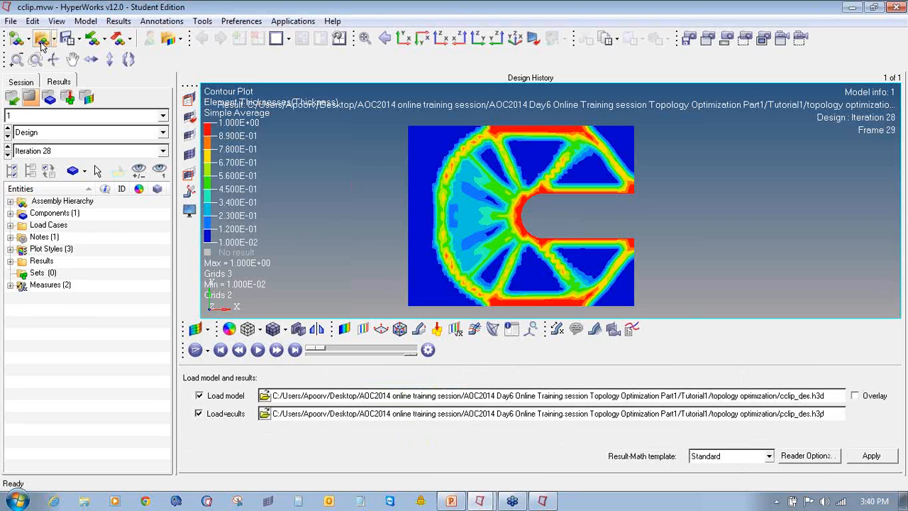
click(287, 39)
click(335, 59)
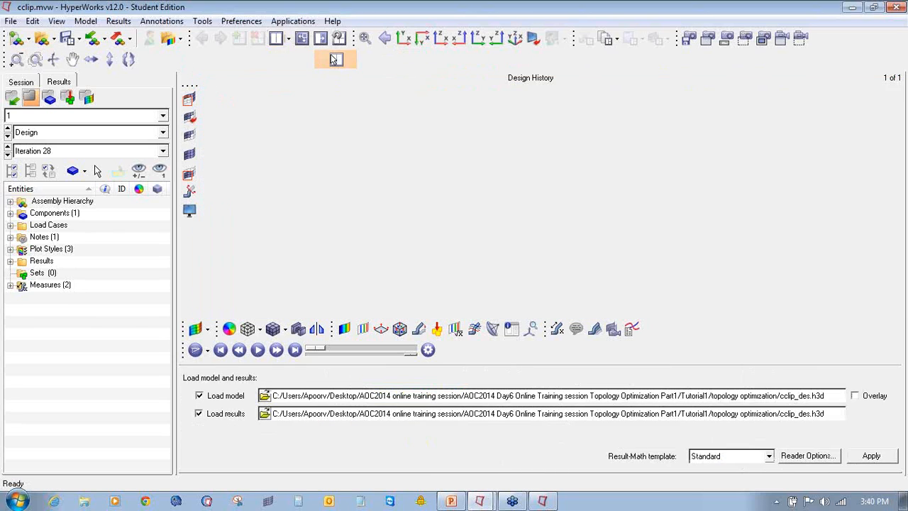
click(653, 199)
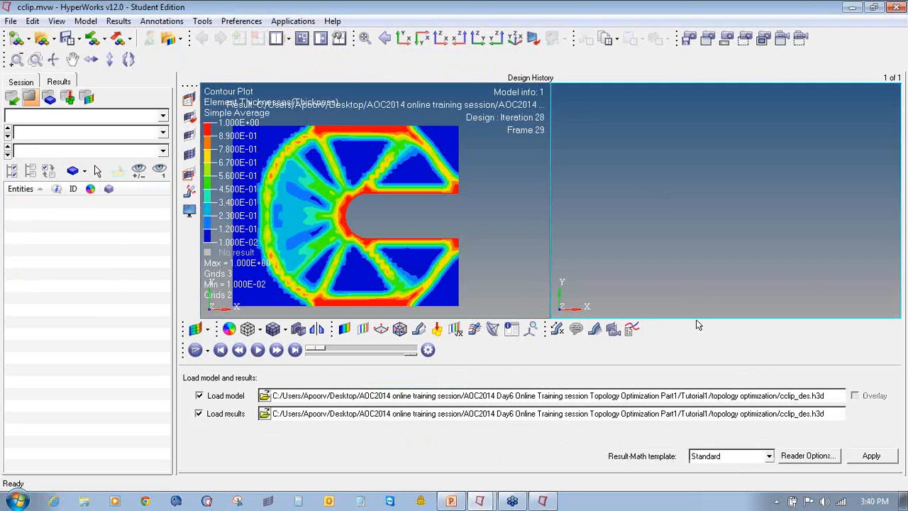
Load cclip_des.h3d as both model and results into the empty window and open its contour settings
click(264, 395)
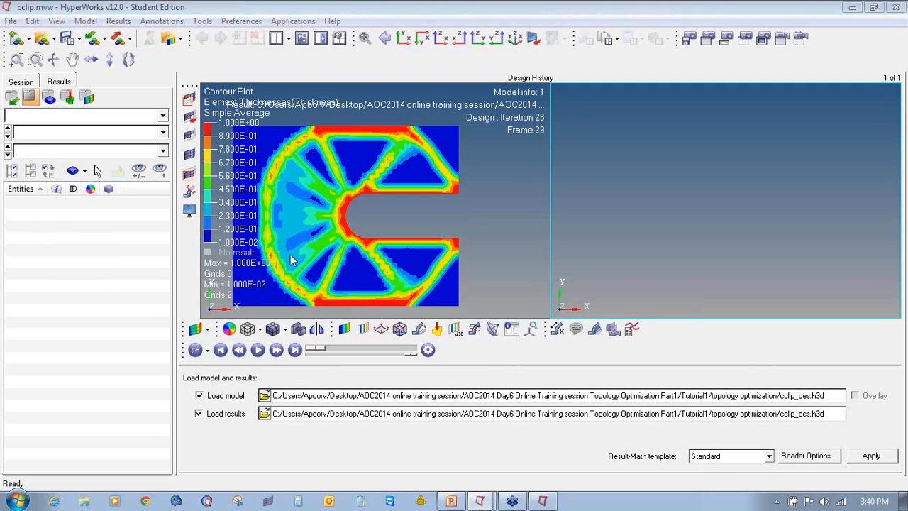
click(602, 141)
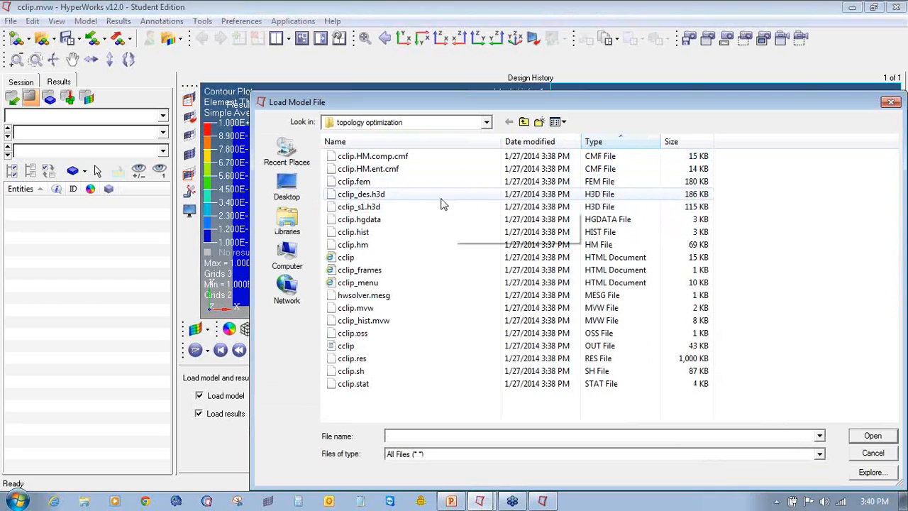
double_click(376, 194)
click(879, 459)
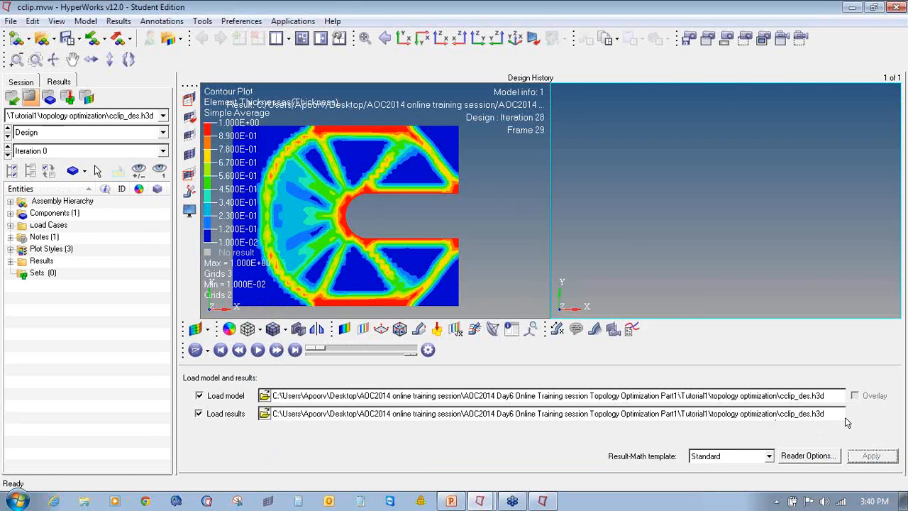
click(344, 328)
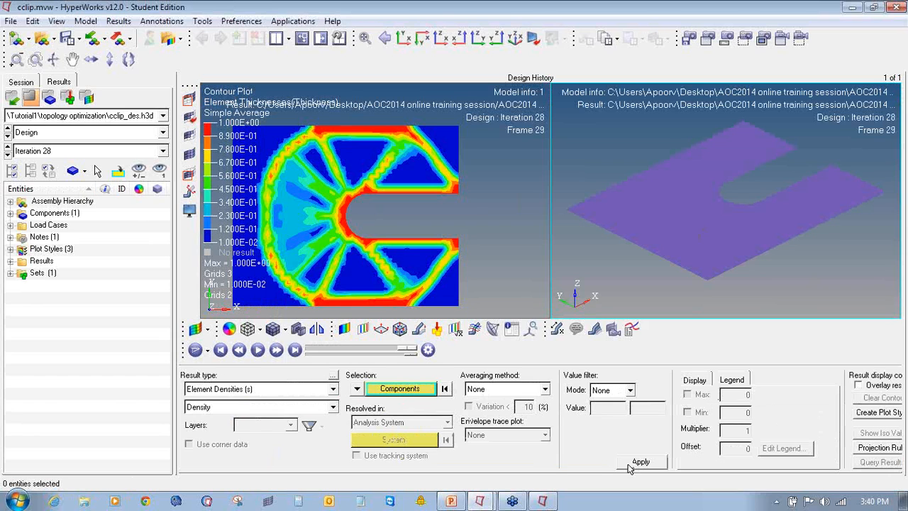
Discard the model in the second window and load cclip_s1.h3d there as both model and results
click(17, 38)
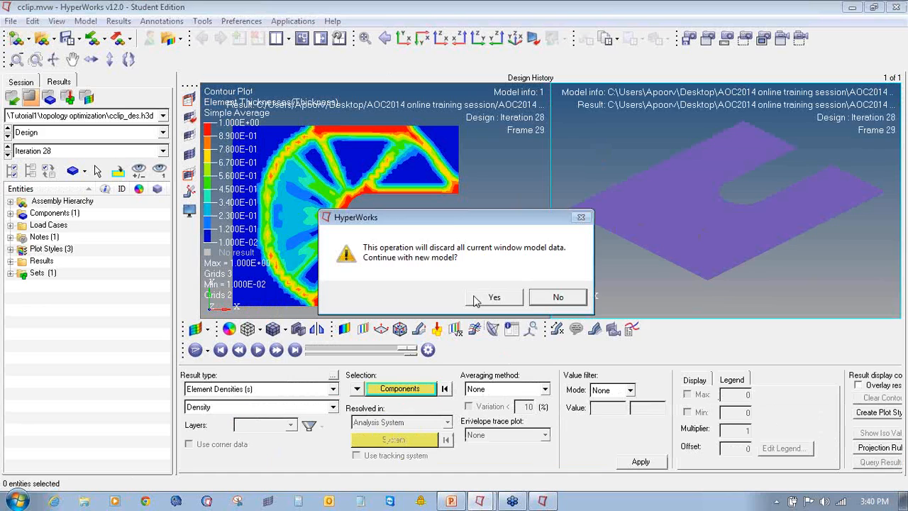
click(477, 301)
click(42, 38)
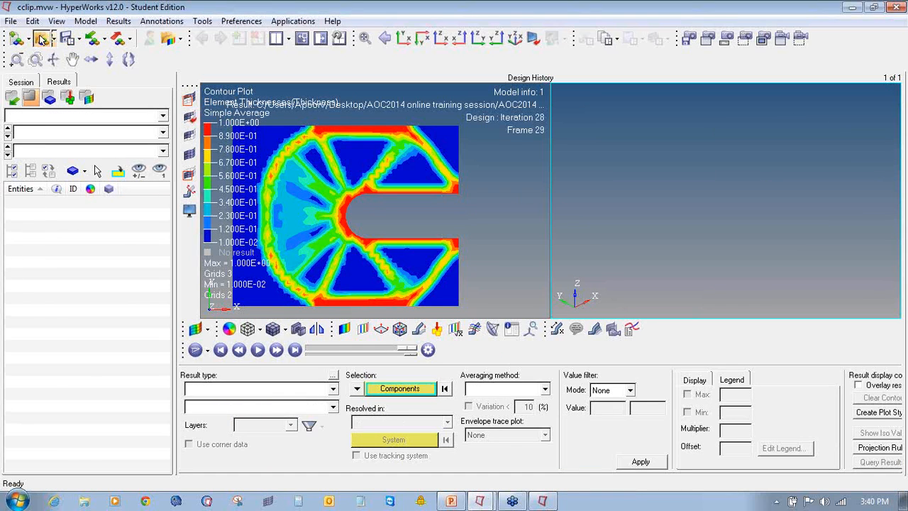
click(264, 395)
click(376, 207)
double_click(378, 213)
click(883, 458)
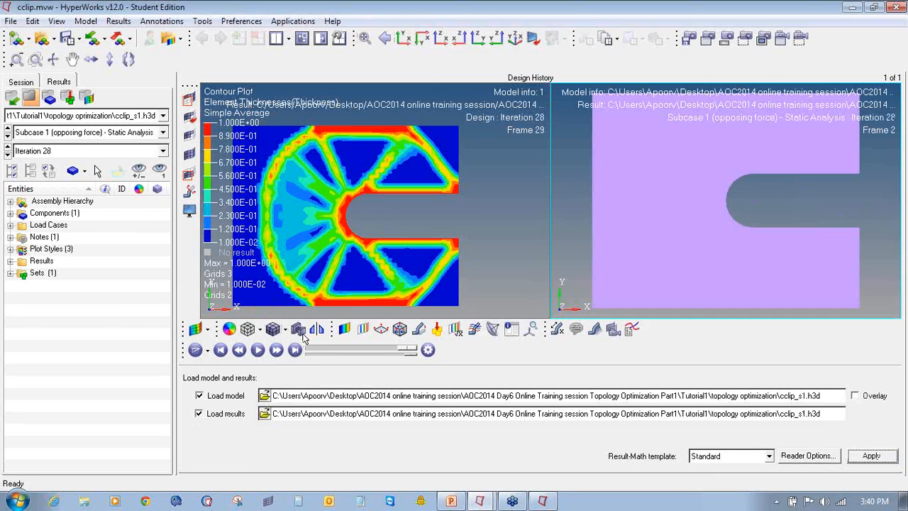
Apply a Displacement magnitude contour to the newly loaded clip
click(344, 328)
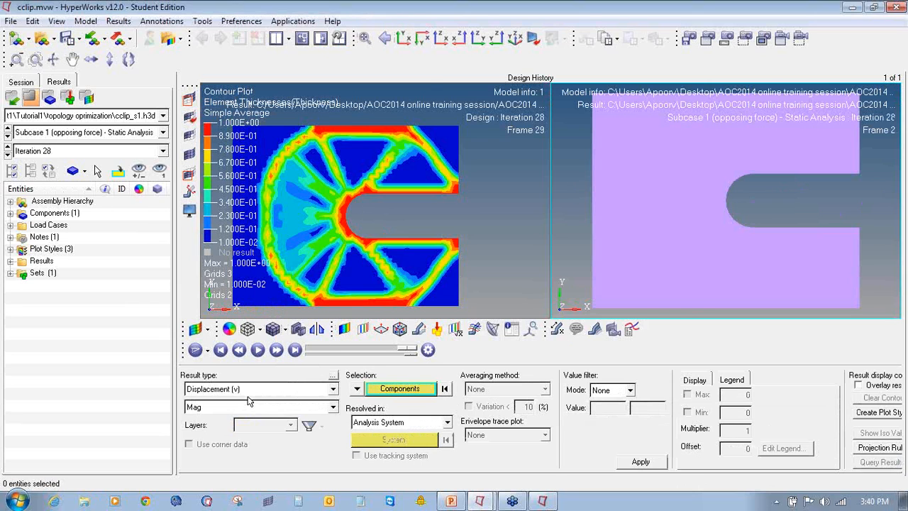
click(641, 461)
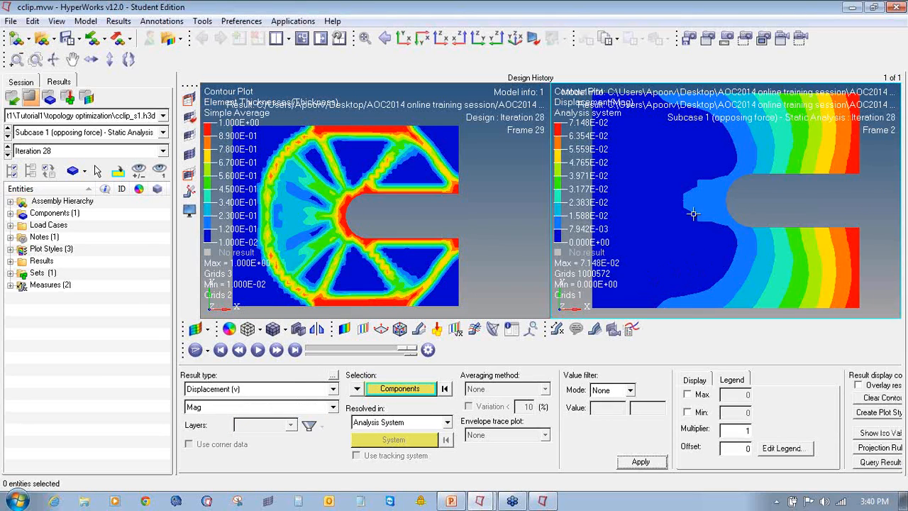
scroll(699, 214, down, 3)
Apply an Element Densities iso plot to the thickness-contoured clip and set its current value to 0.3
click(433, 208)
scroll(461, 210, down, 4)
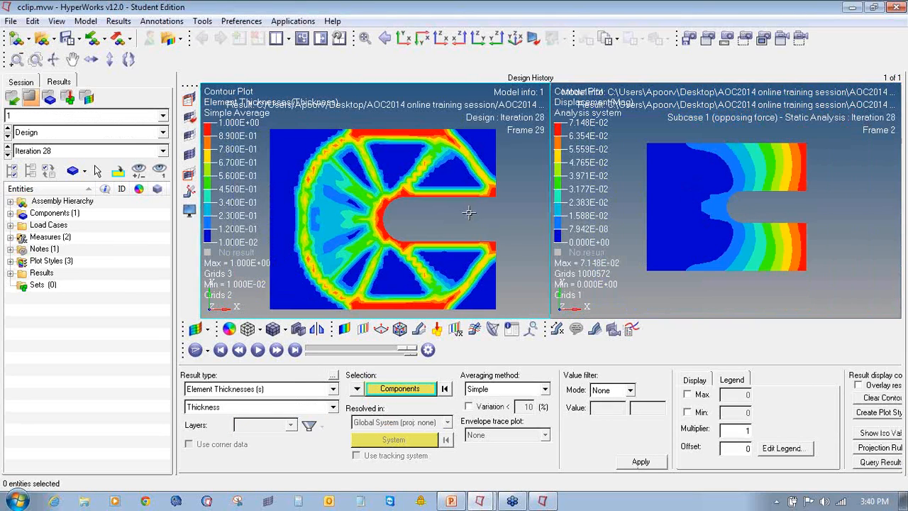
click(362, 329)
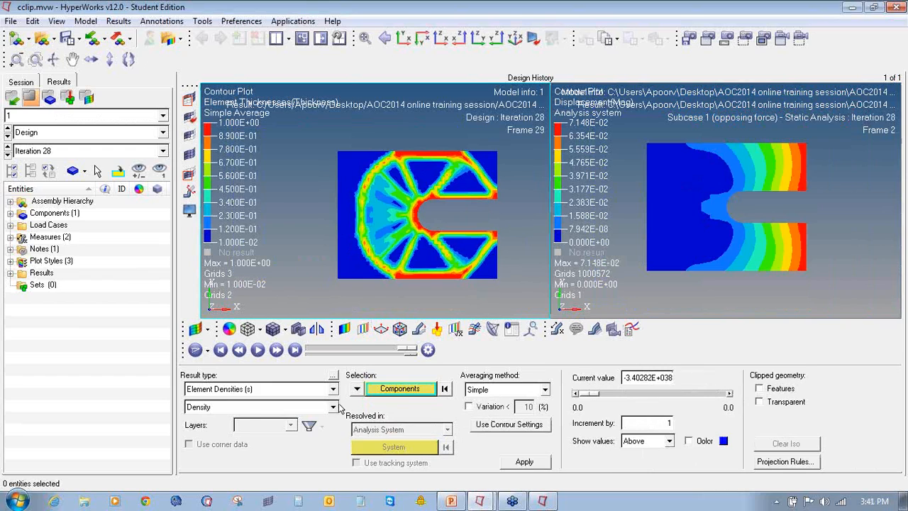
drag(587, 399, 595, 399)
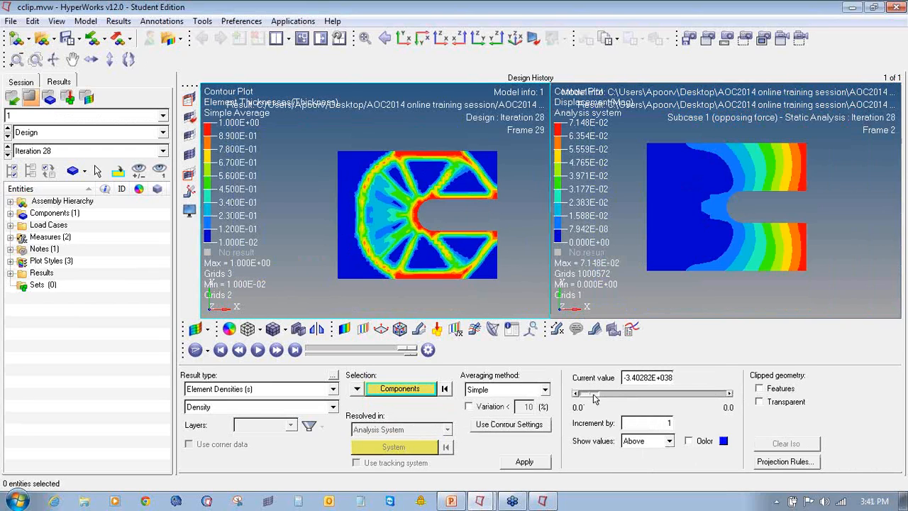
click(525, 461)
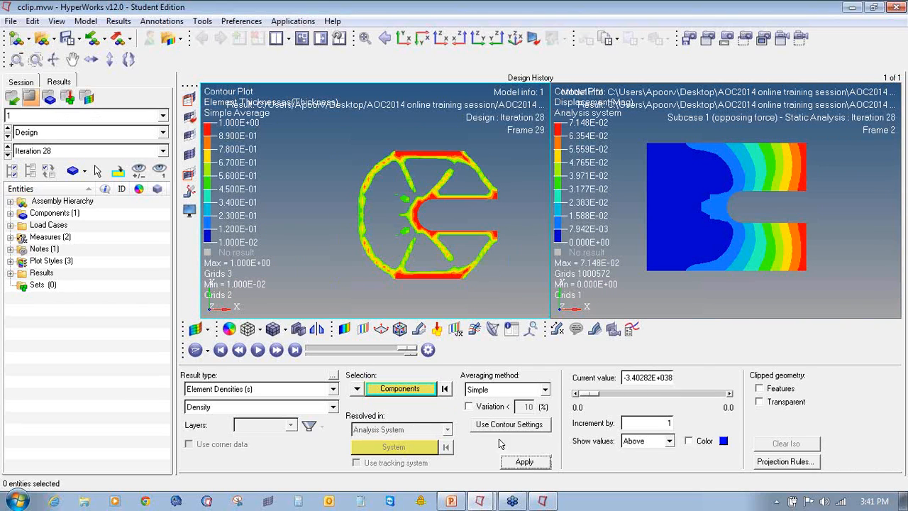
drag(654, 394, 627, 401)
double_click(643, 380)
text(0.3)
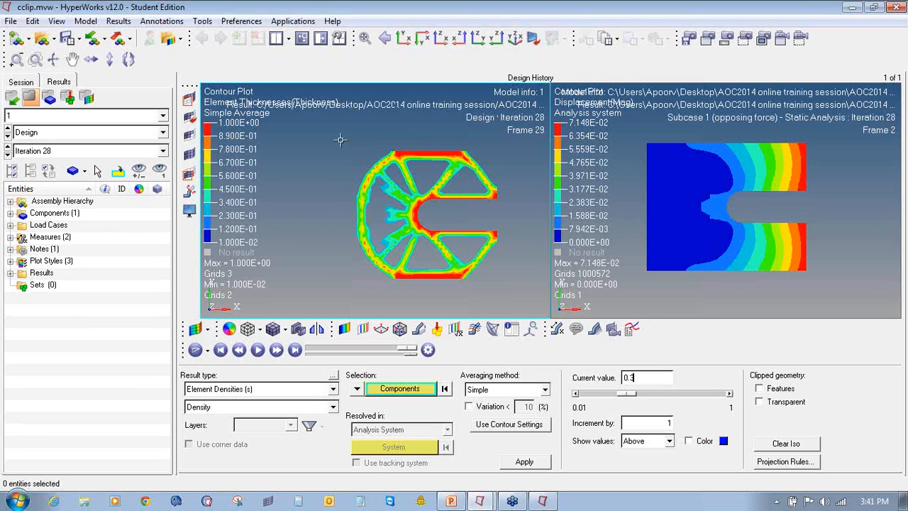
Turn on the Static MinMax Result measure in the displacement window, showing only the maximum
click(758, 263)
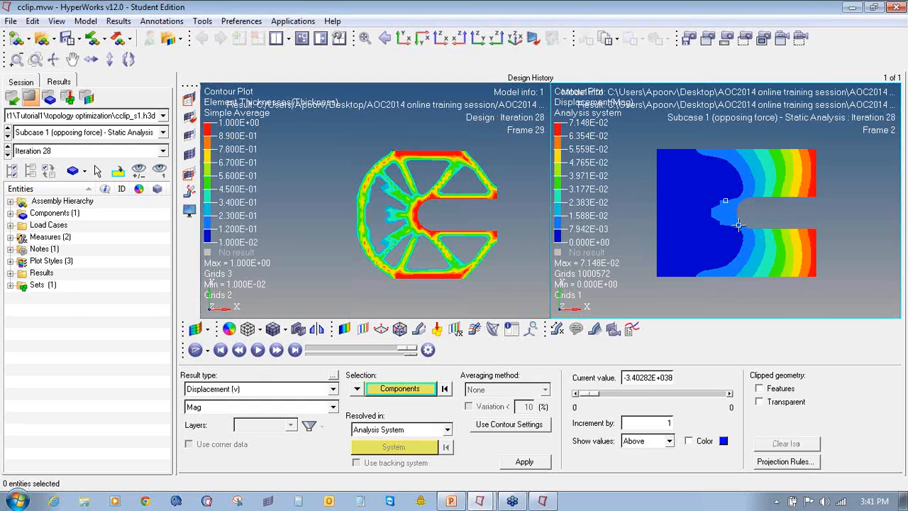
click(532, 329)
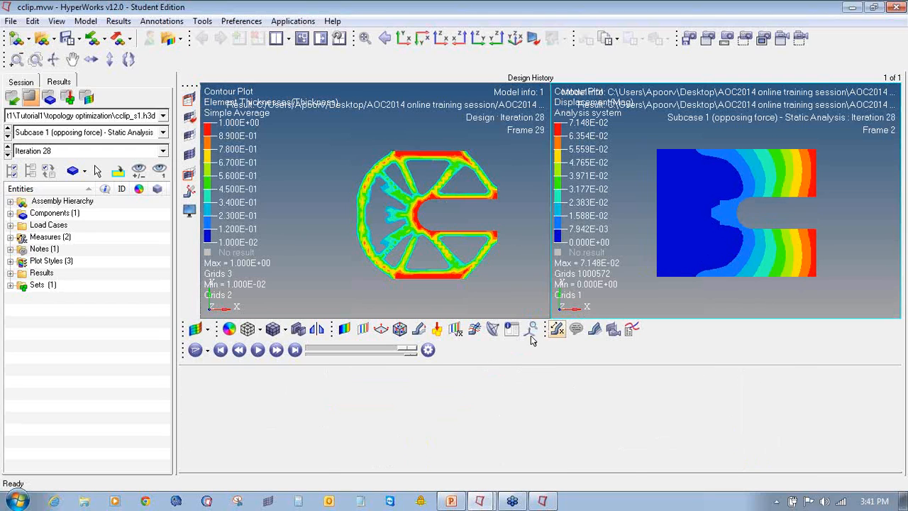
click(222, 393)
click(188, 394)
click(344, 411)
scroll(671, 255, down, 1)
scroll(754, 241, down, 1)
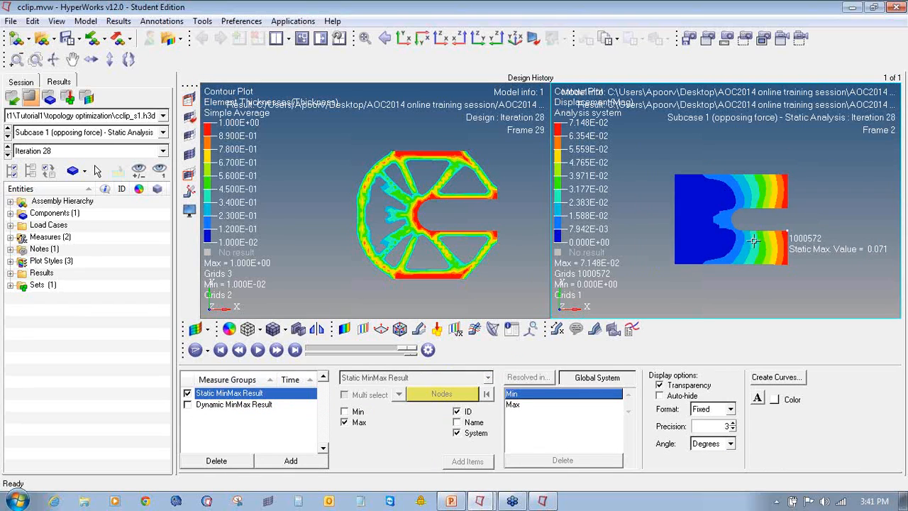
scroll(752, 241, down, 1)
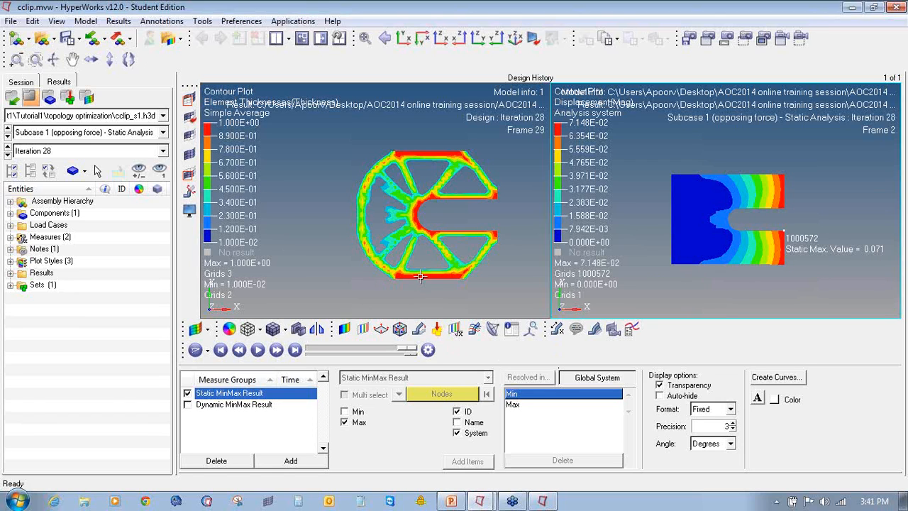
Vary the density iso threshold in the design window, ending at 0.01, to compare the retained material
click(277, 242)
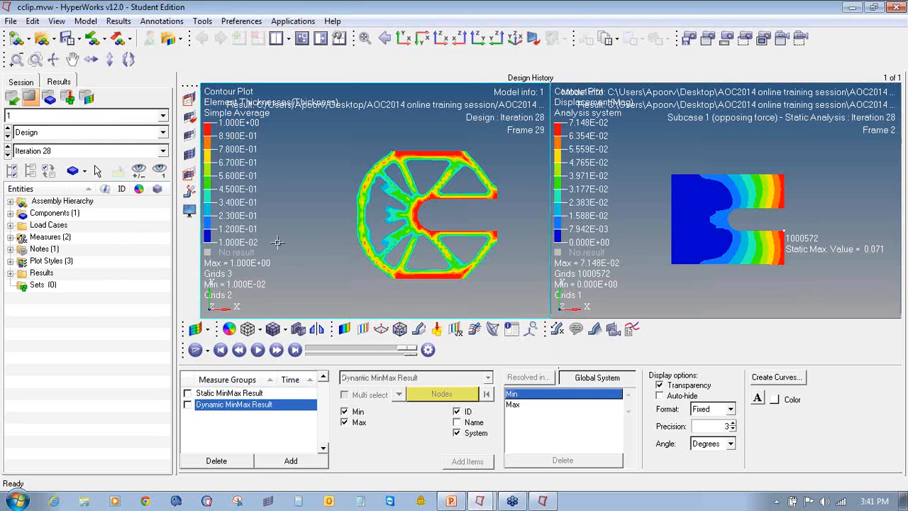
click(362, 328)
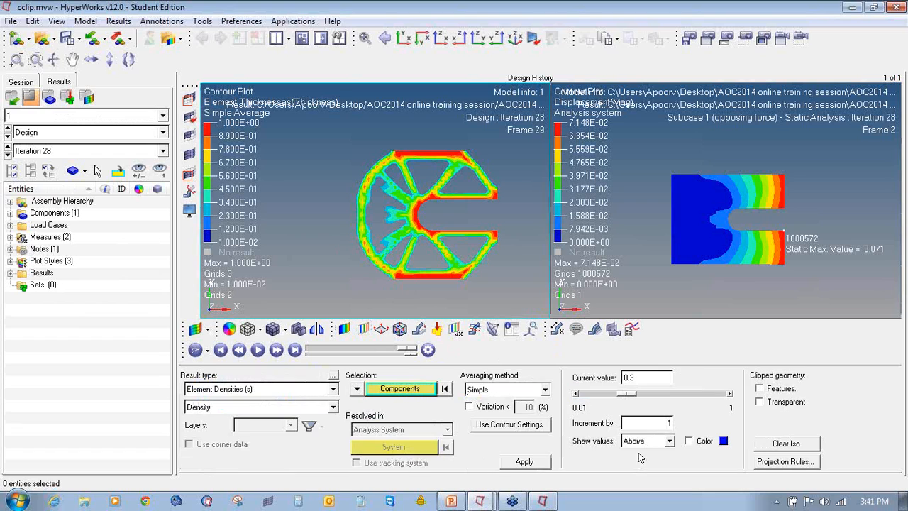
drag(627, 394, 653, 405)
drag(618, 403, 582, 402)
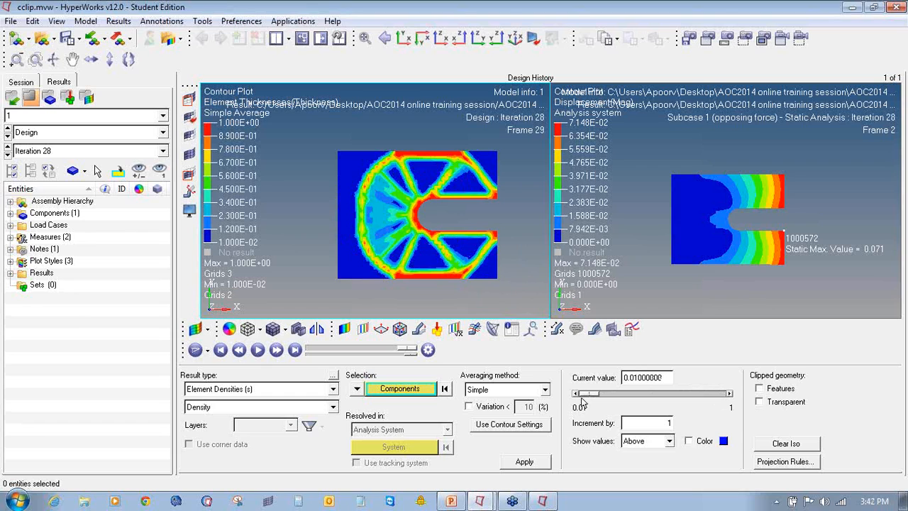
Try Element Thicknesses as the iso plot's result type, switching the averaging method to None and back to Simple
click(250, 389)
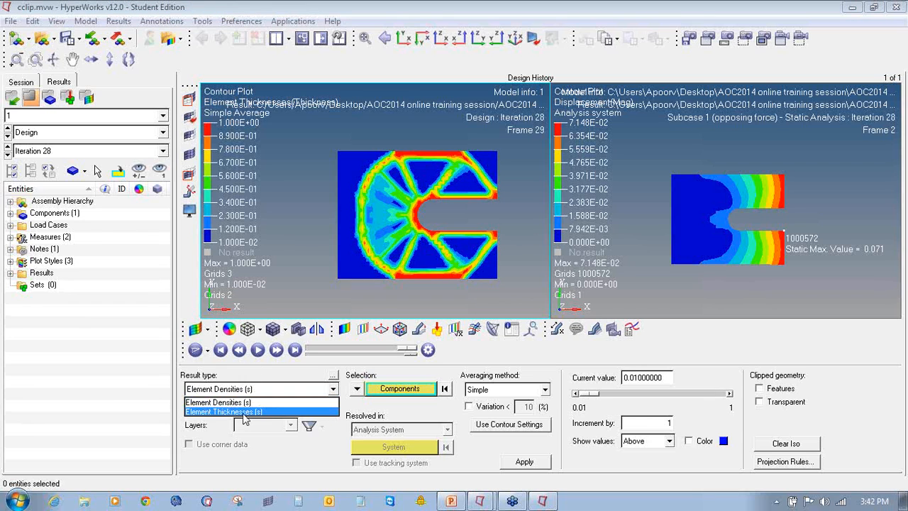
click(234, 411)
click(509, 466)
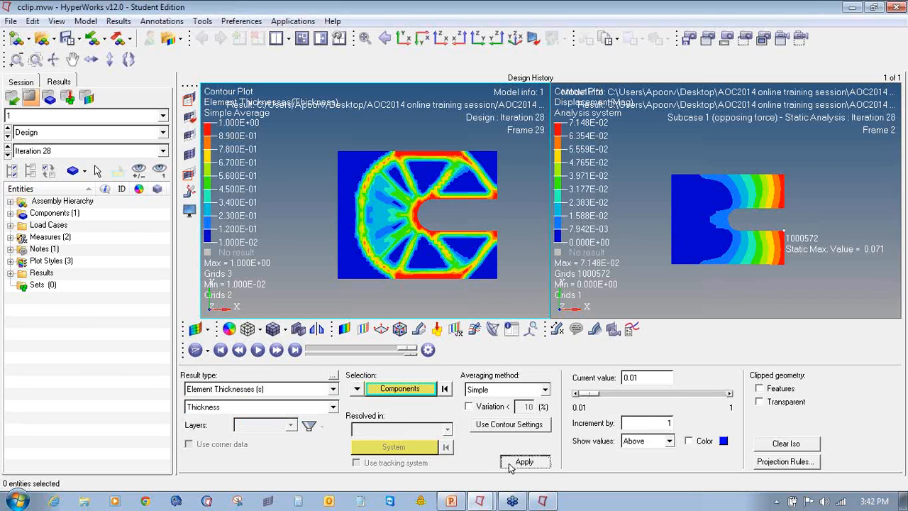
click(536, 390)
click(517, 400)
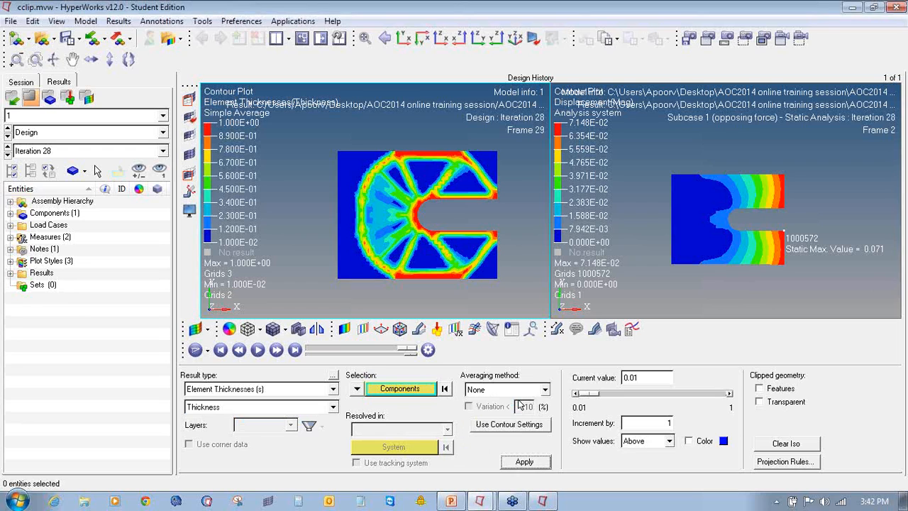
click(516, 390)
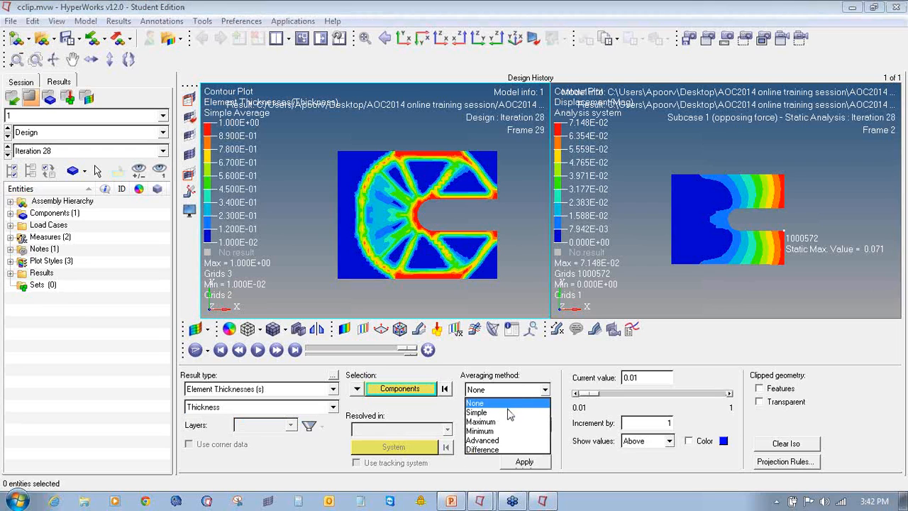
click(510, 413)
Reapply the iso plot with Element Densities and adjust its threshold to about 0.22
click(298, 391)
click(256, 402)
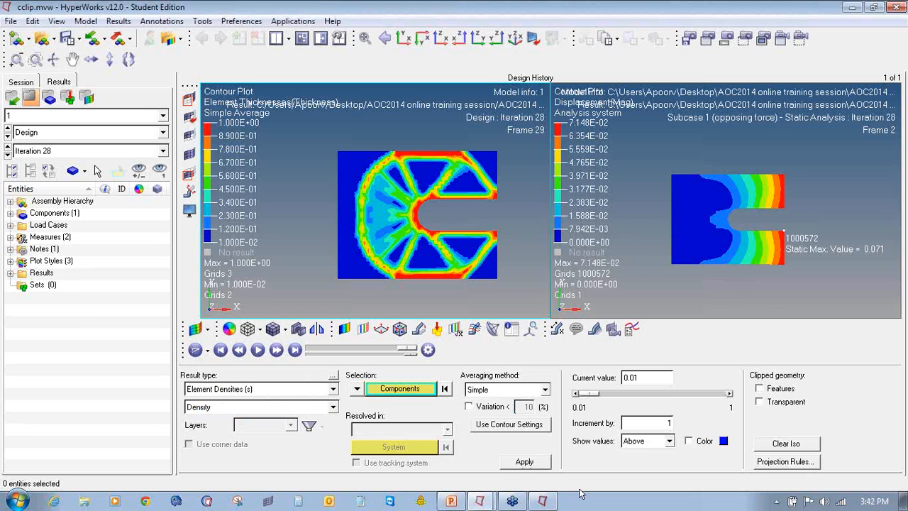
click(538, 466)
drag(584, 400, 623, 399)
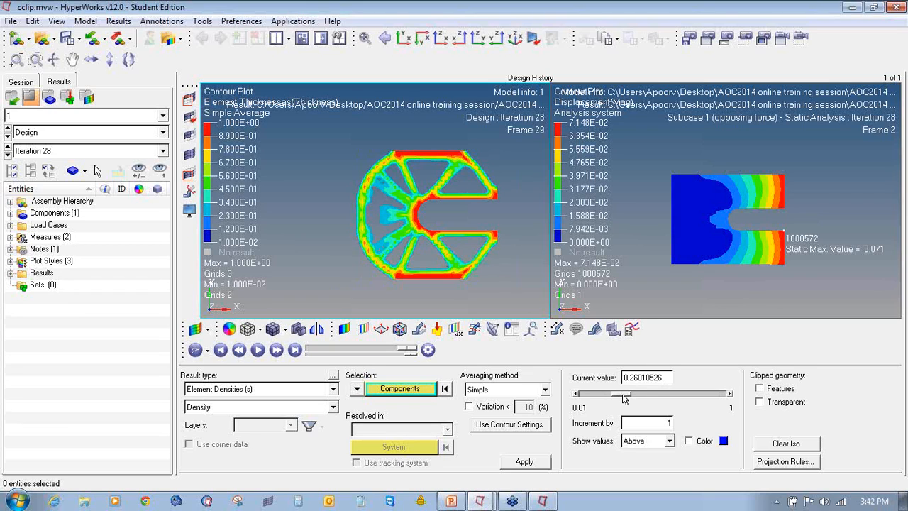
drag(623, 398, 640, 399)
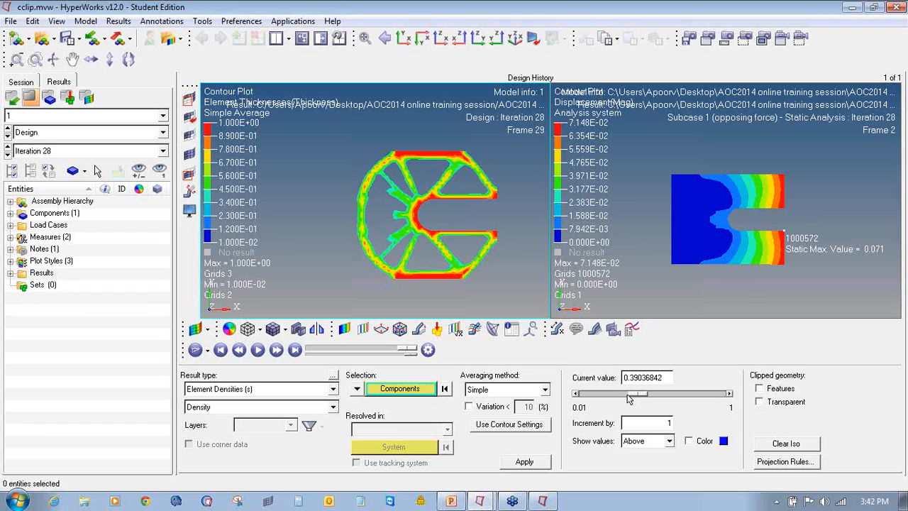
mouse_move(628, 399)
mouse_down()
mouse_move(604, 399)
mouse_move(615, 400)
mouse_up()
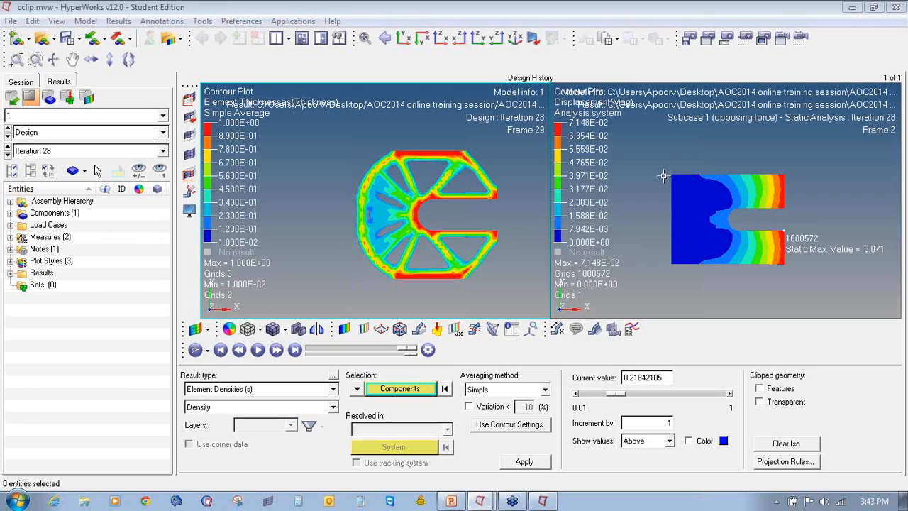
Close the HyperView results session without saving it
click(896, 6)
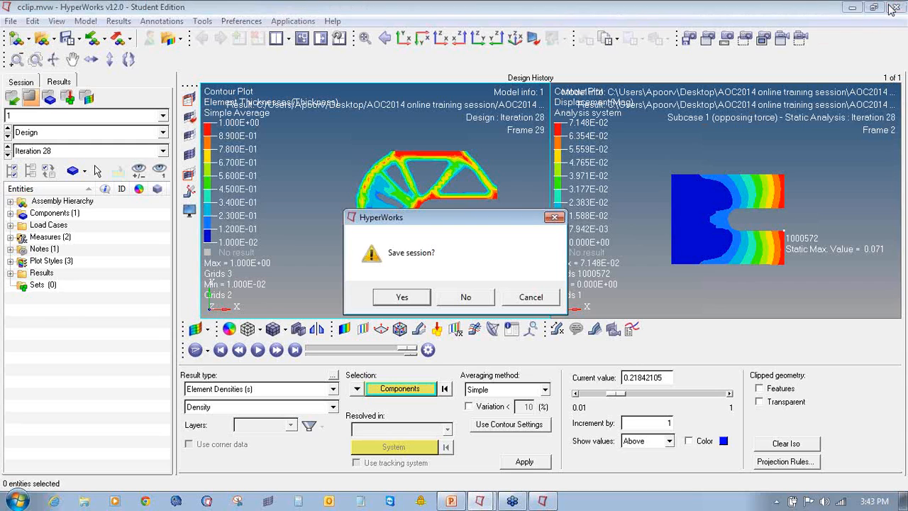
click(475, 298)
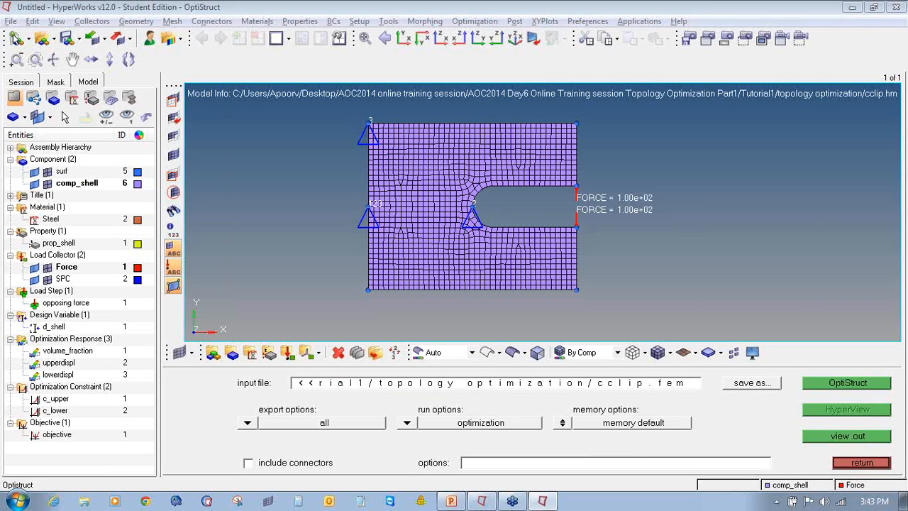
Switch to PowerPoint and present the OS-2005 slide on minimum member size control
click(457, 502)
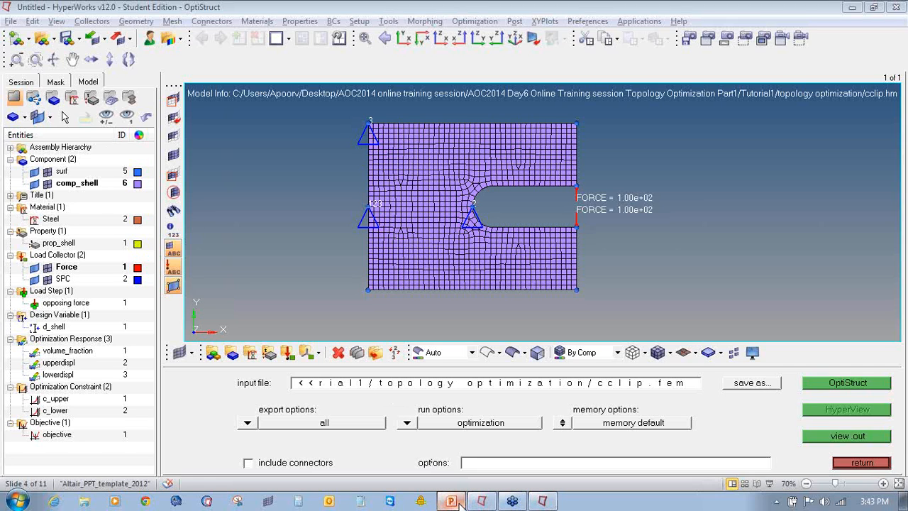
key(Page_Down)
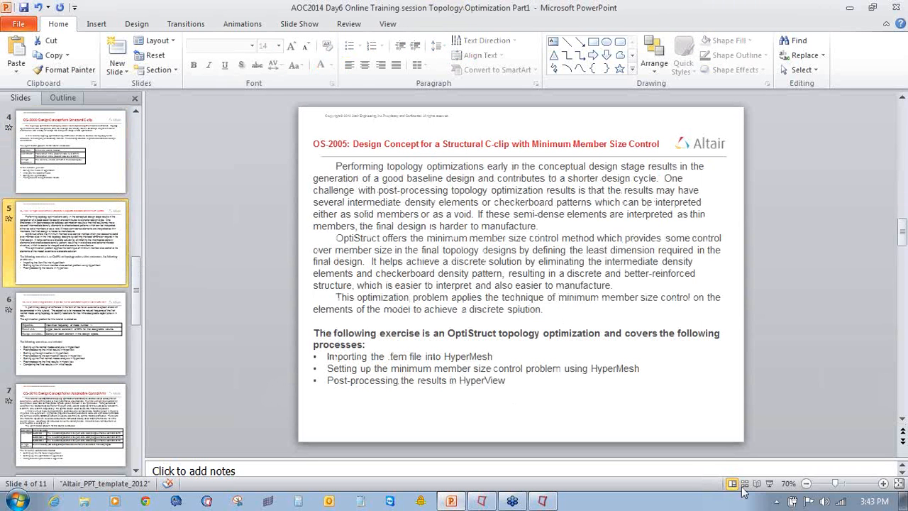
click(770, 483)
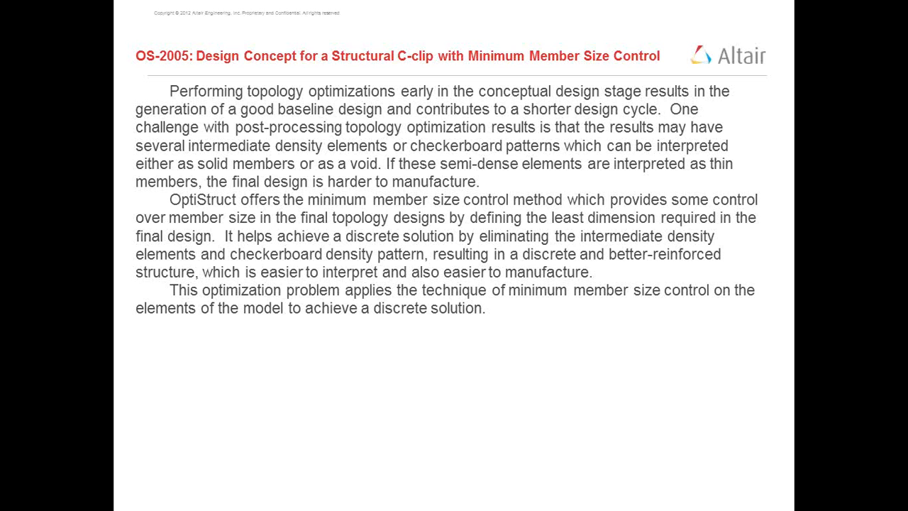
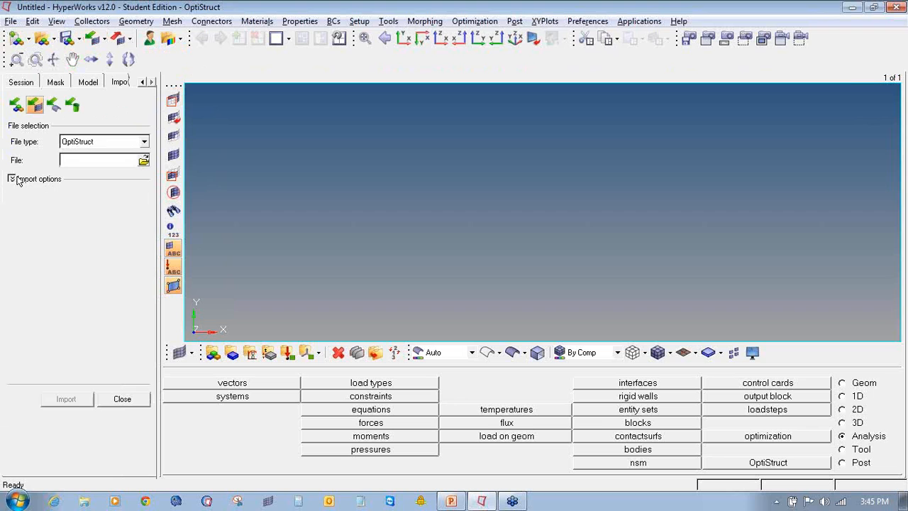
Import the OptiStruct file cclip_complete.fem from the Tutorial2 folder, keeping the default import options
click(144, 141)
click(144, 142)
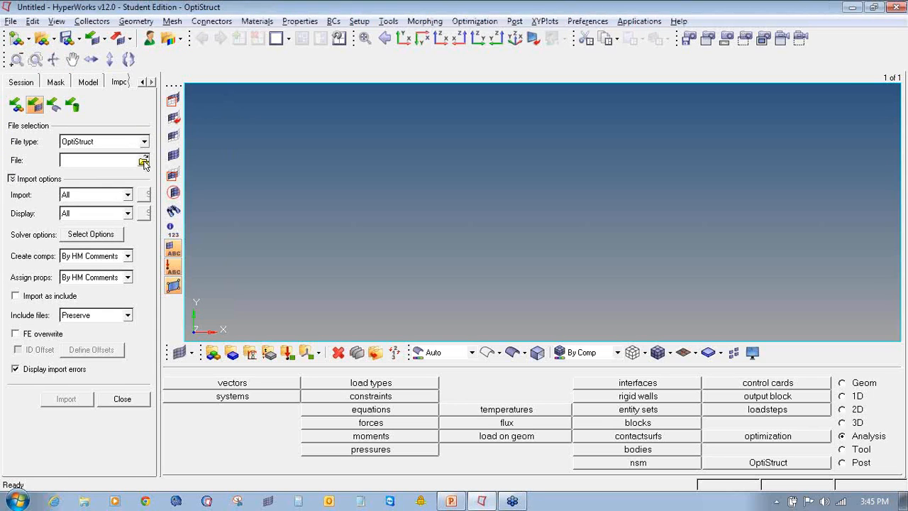
click(144, 160)
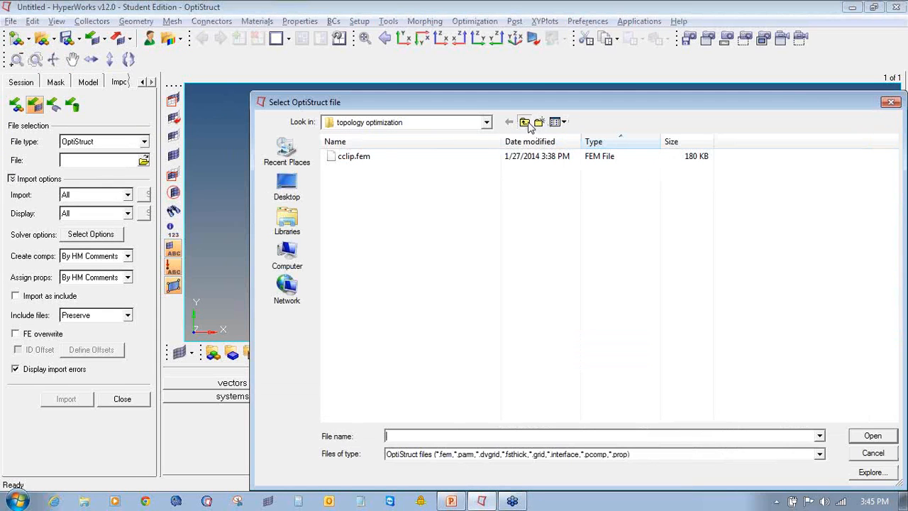
click(523, 122)
double_click(431, 173)
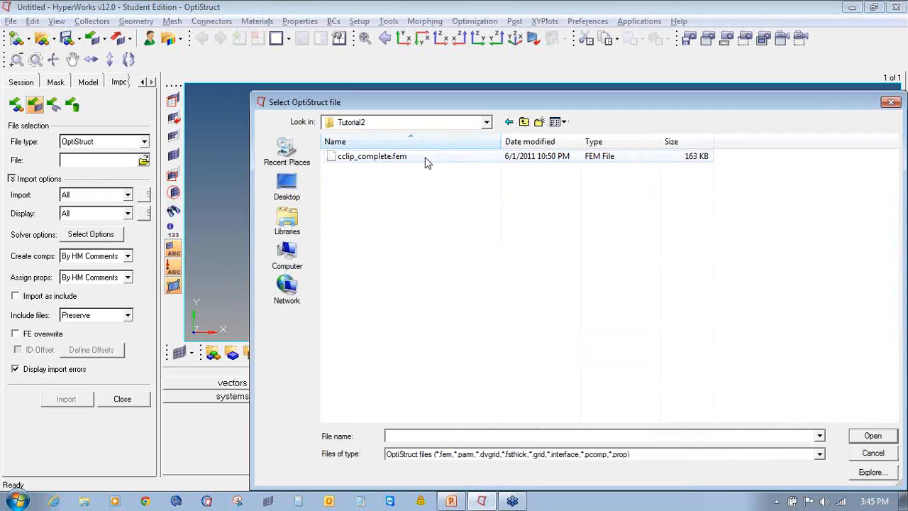
double_click(425, 157)
click(88, 401)
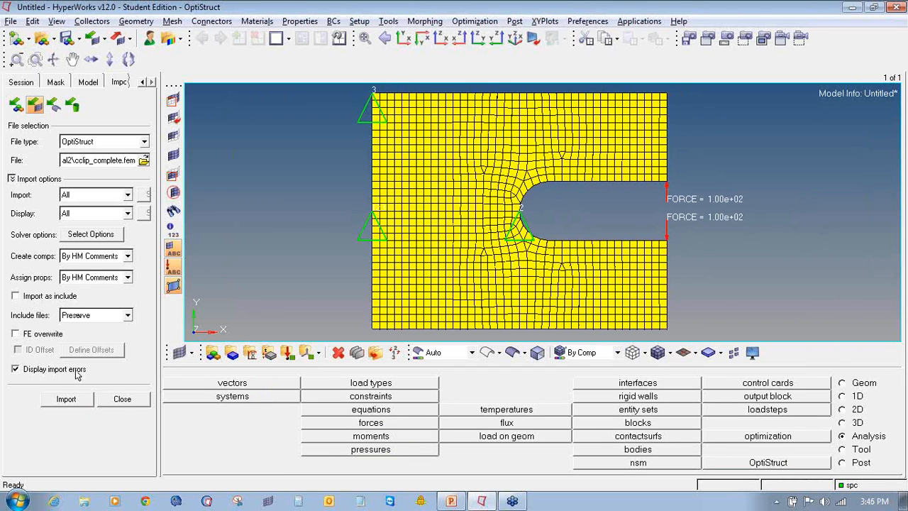
Examine the imported model's components, design variable, load collectors, load step, material, objective, constraints, responses, property and title in the model tree
click(122, 399)
scroll(564, 234, down, 2)
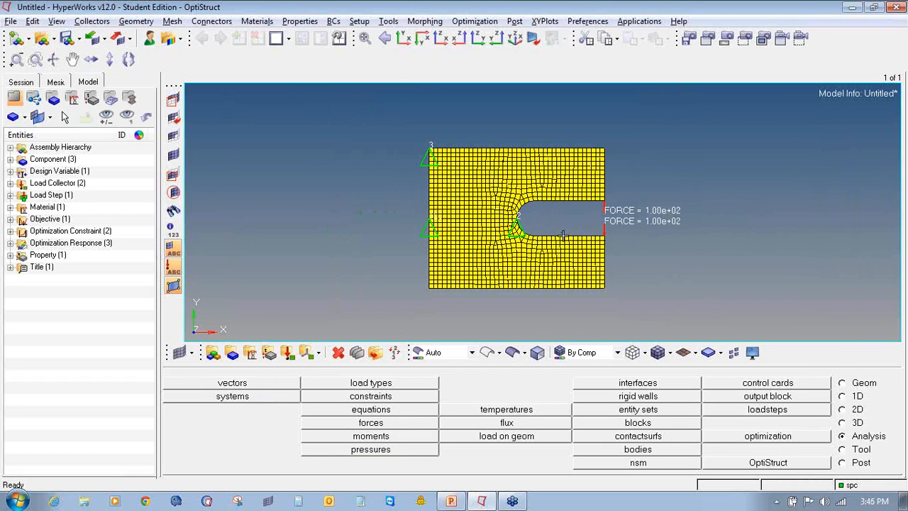
scroll(555, 221, up, 2)
click(10, 230)
click(9, 231)
click(10, 242)
click(10, 230)
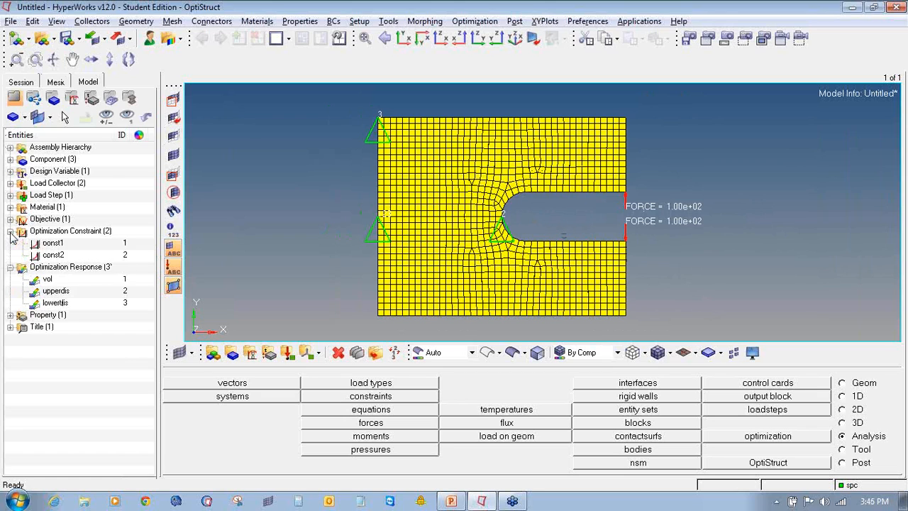
click(10, 218)
click(10, 206)
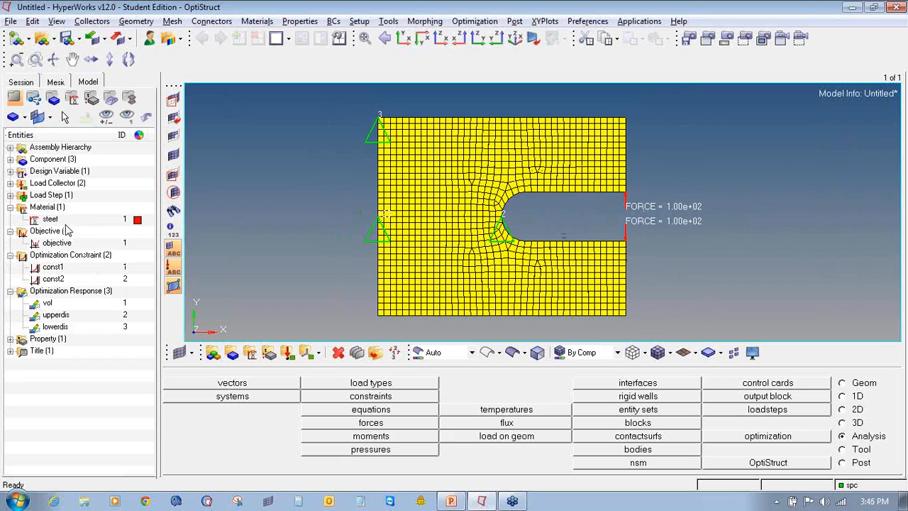
click(10, 194)
click(10, 183)
click(10, 171)
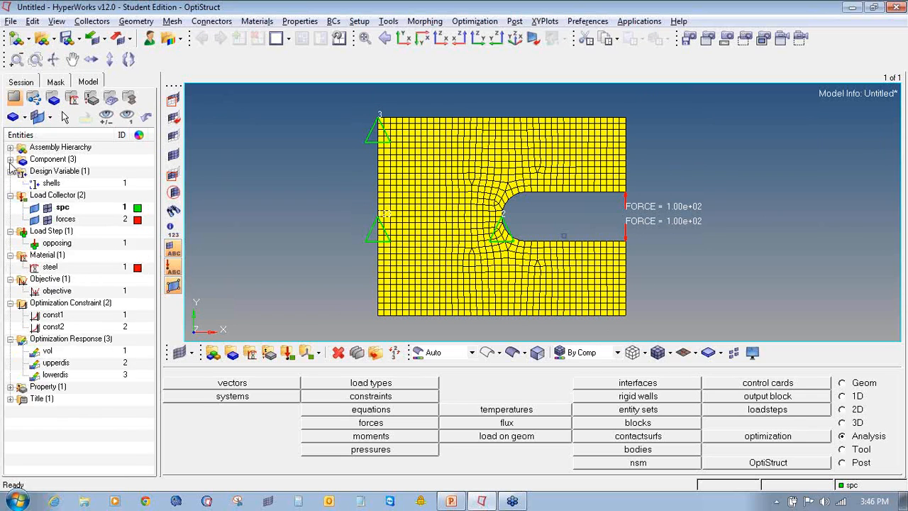
click(10, 158)
click(10, 422)
click(10, 447)
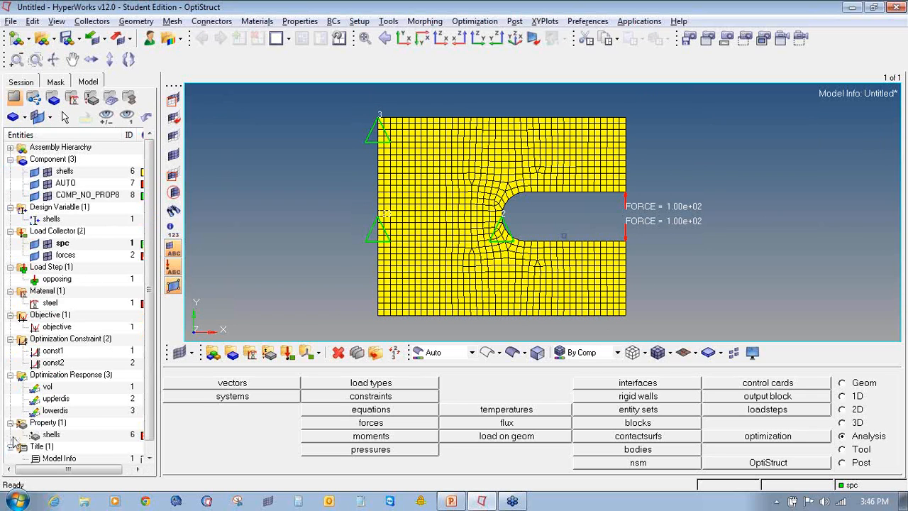
Discard the current model and import cclip.fem from Tutorial1's topology optimization folder with the default import options
click(16, 37)
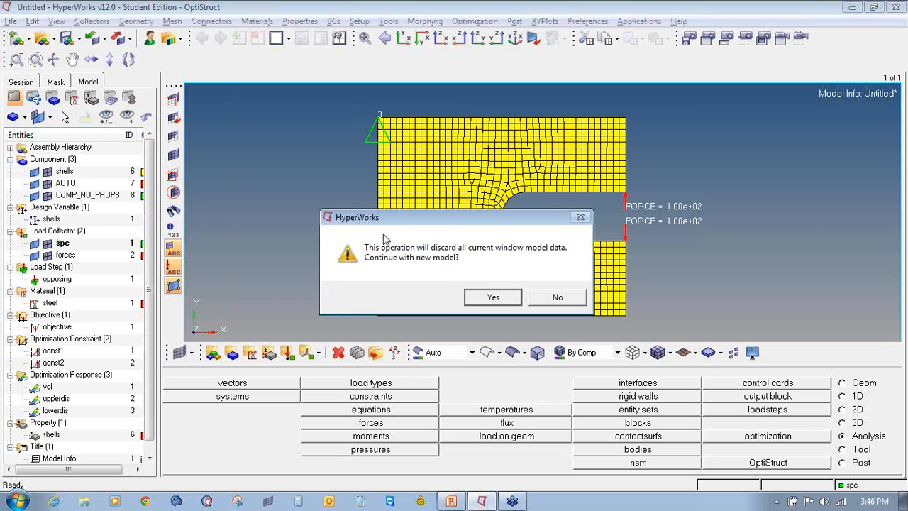
click(493, 297)
click(100, 42)
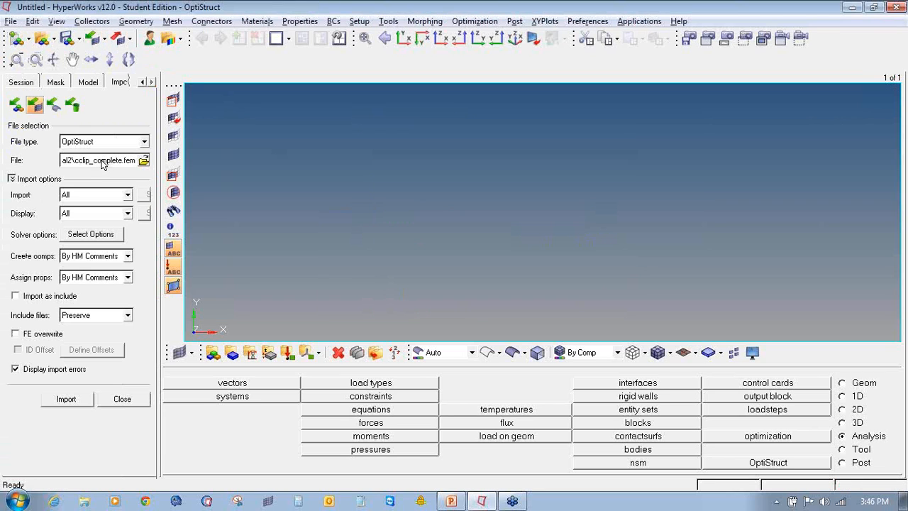
click(143, 160)
click(526, 124)
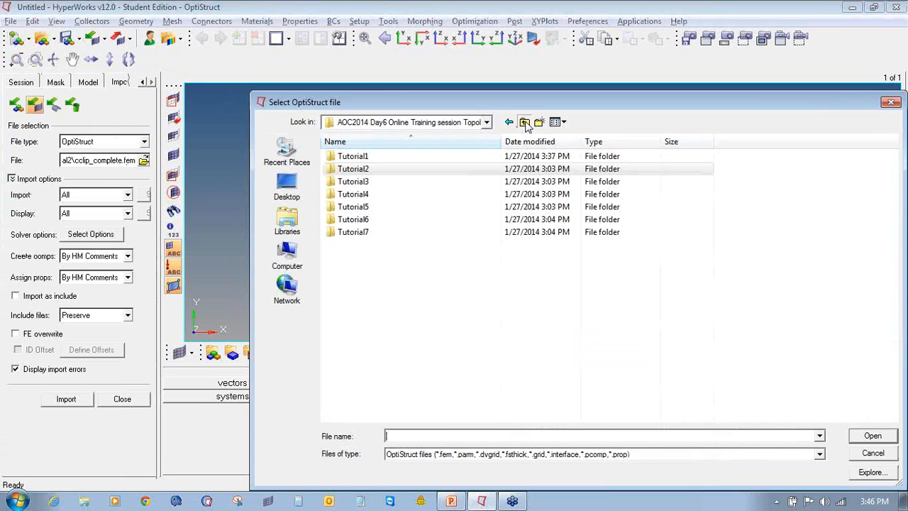
click(526, 124)
double_click(424, 243)
double_click(376, 157)
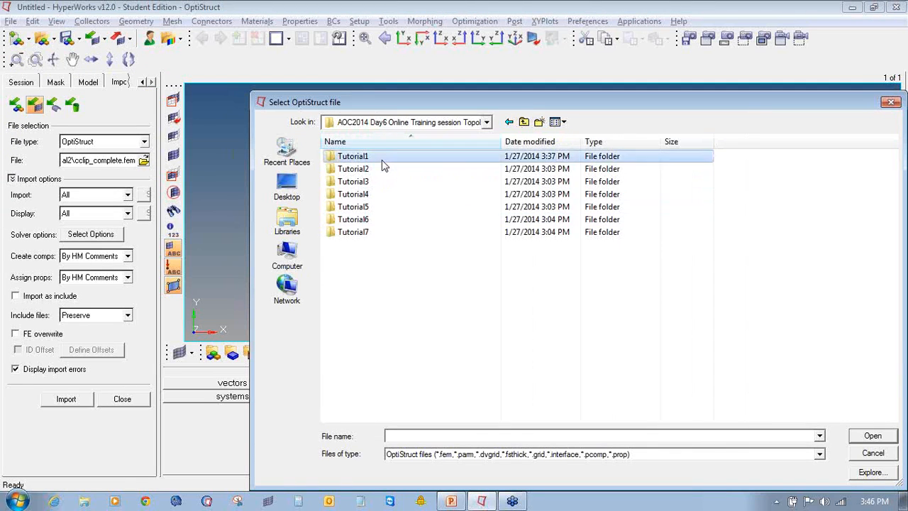
double_click(383, 170)
double_click(377, 158)
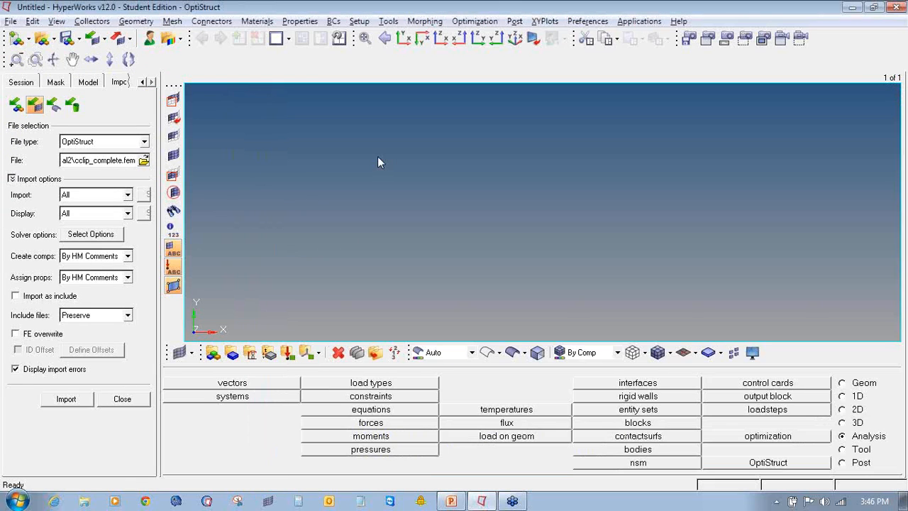
click(68, 398)
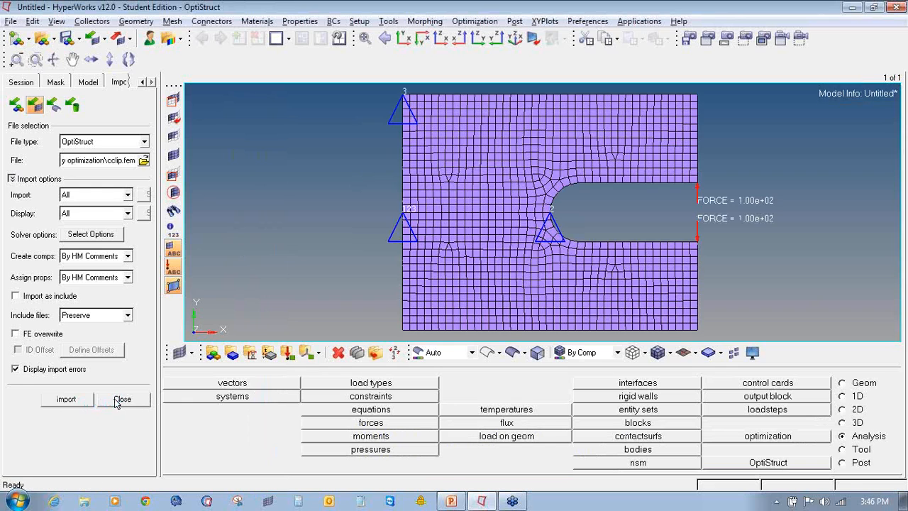
click(122, 398)
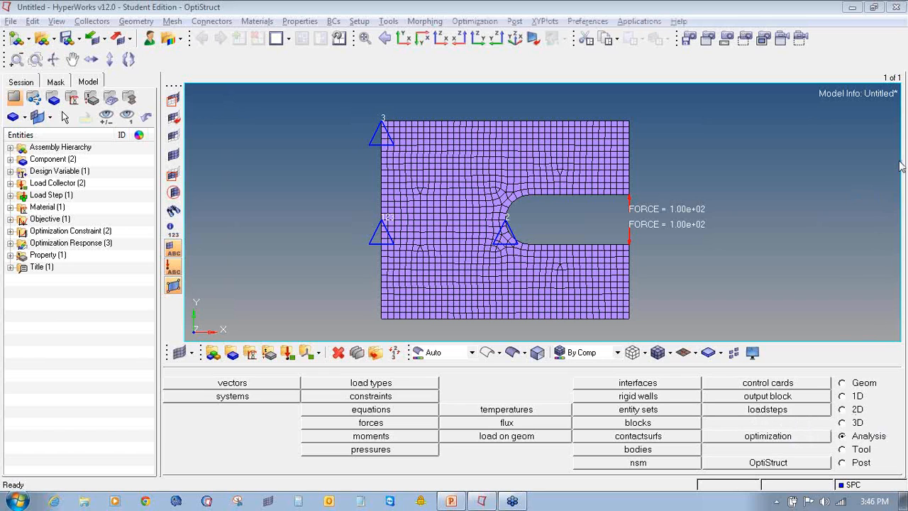
click(778, 434)
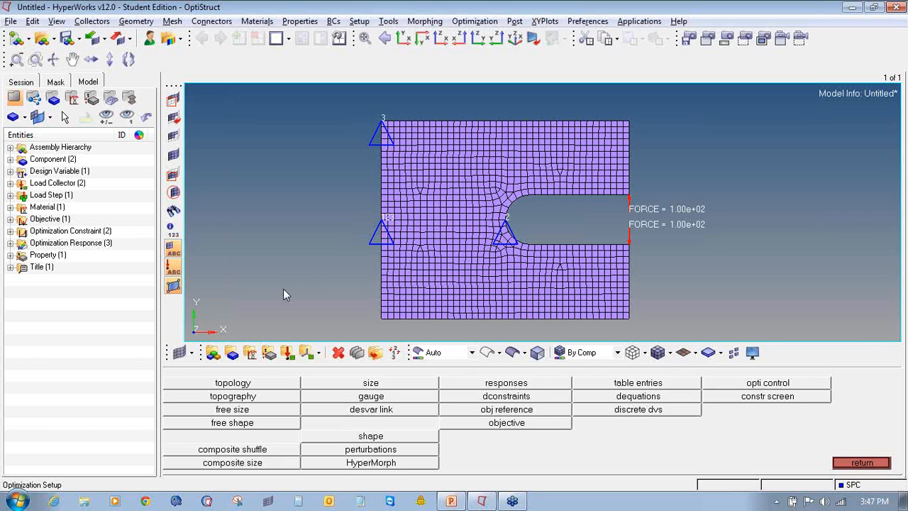
click(861, 463)
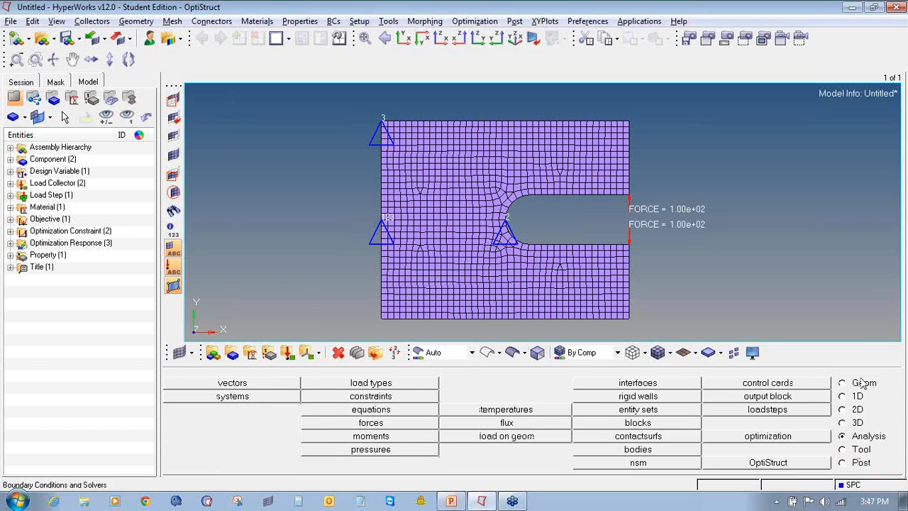
click(854, 384)
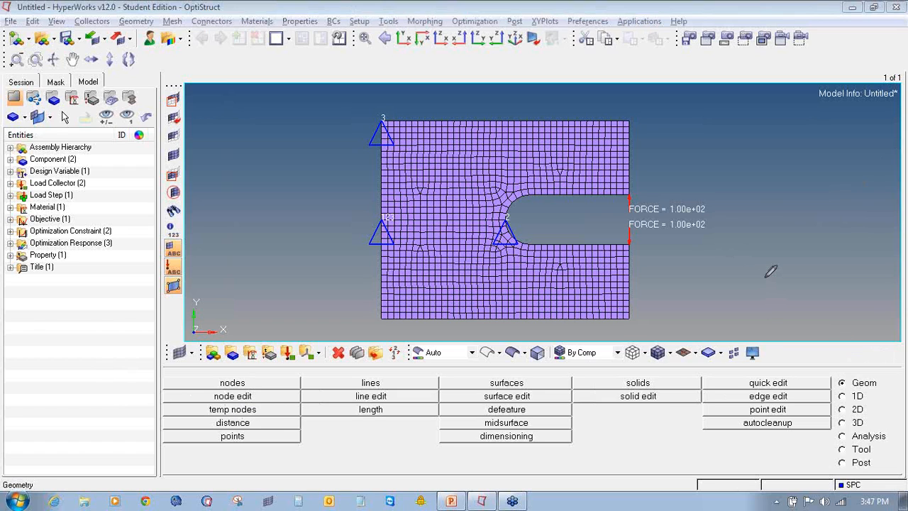
right_click(831, 277)
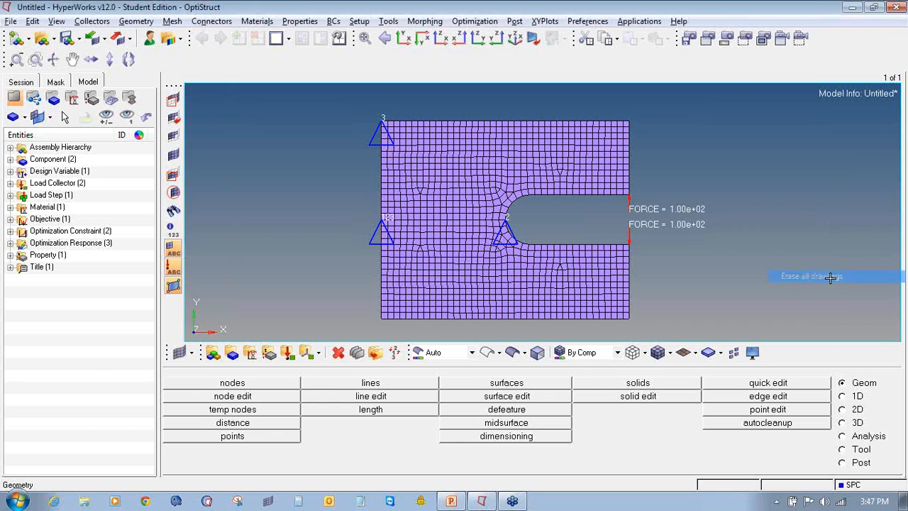
Measure the two-node distances between neighbouring mesh nodes at several places around the C-clip slot
key(F4)
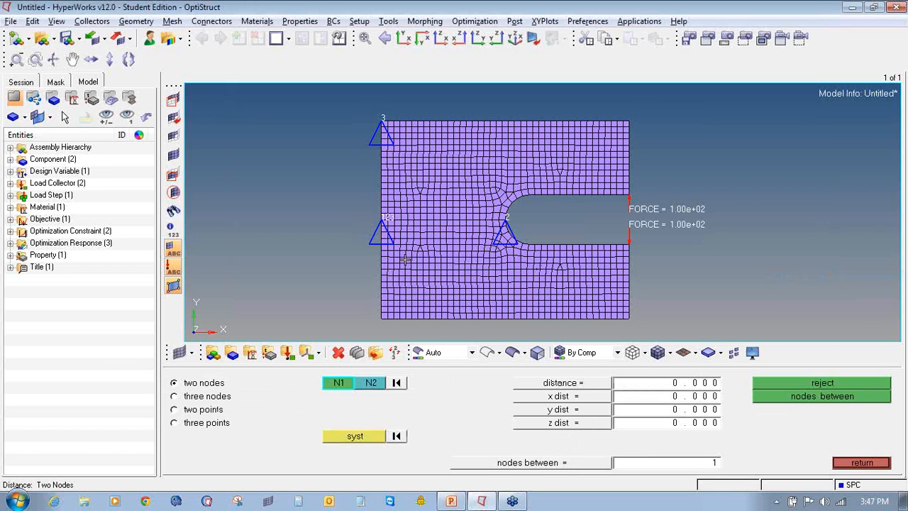
ctrl+scroll(448, 232, up, 3)
click(445, 230)
click(443, 222)
click(445, 199)
click(455, 199)
click(445, 188)
click(456, 189)
click(435, 178)
click(452, 178)
click(445, 178)
click(456, 178)
click(458, 167)
click(456, 178)
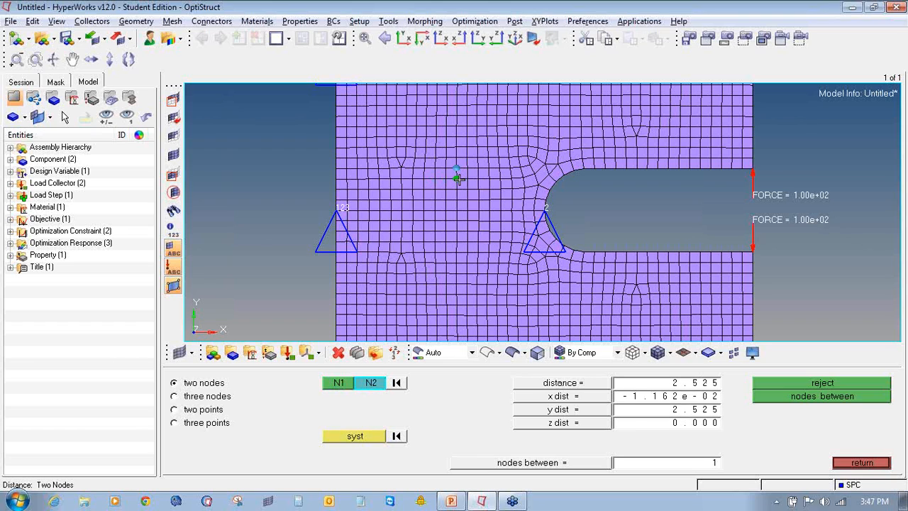
click(505, 257)
click(510, 254)
click(692, 307)
click(702, 305)
click(617, 136)
click(634, 135)
click(624, 136)
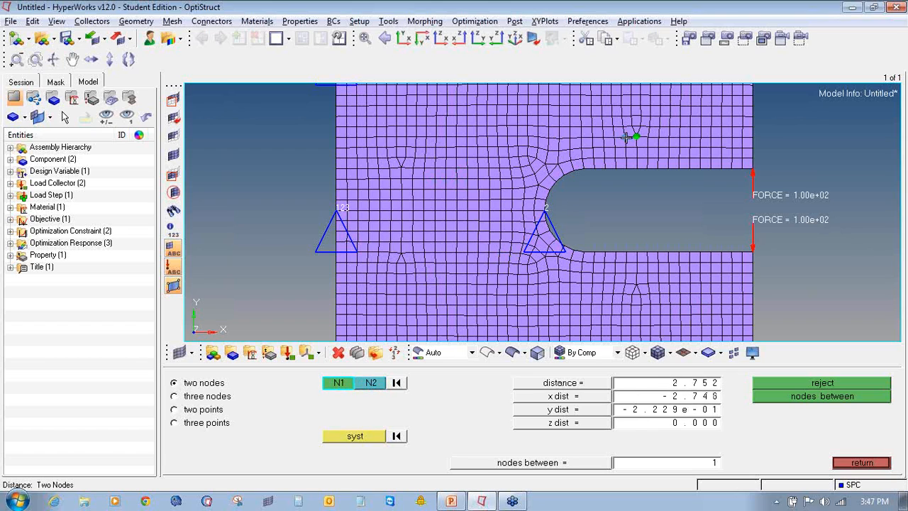
Measure the horizontal node distance spanning two adjacent elements above the slot, and leave the distance tool
click(669, 158)
click(687, 158)
click(679, 158)
click(690, 117)
click(710, 116)
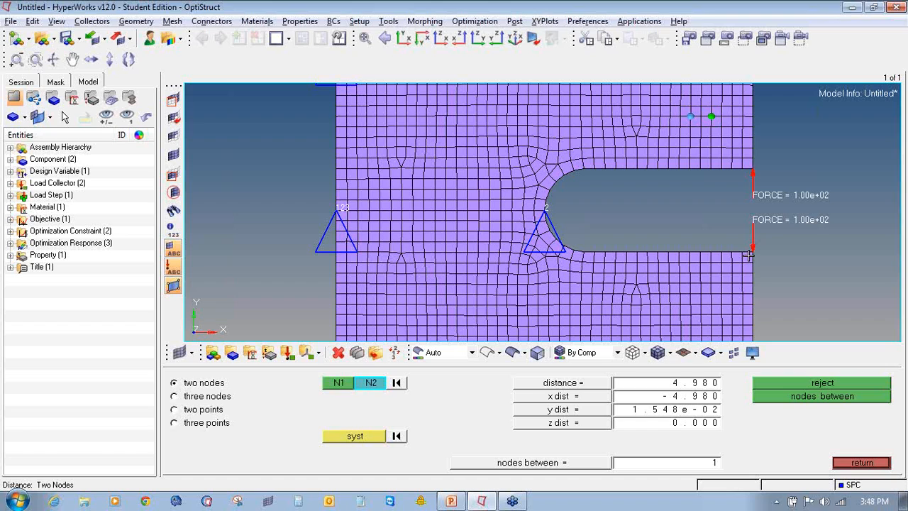
click(882, 464)
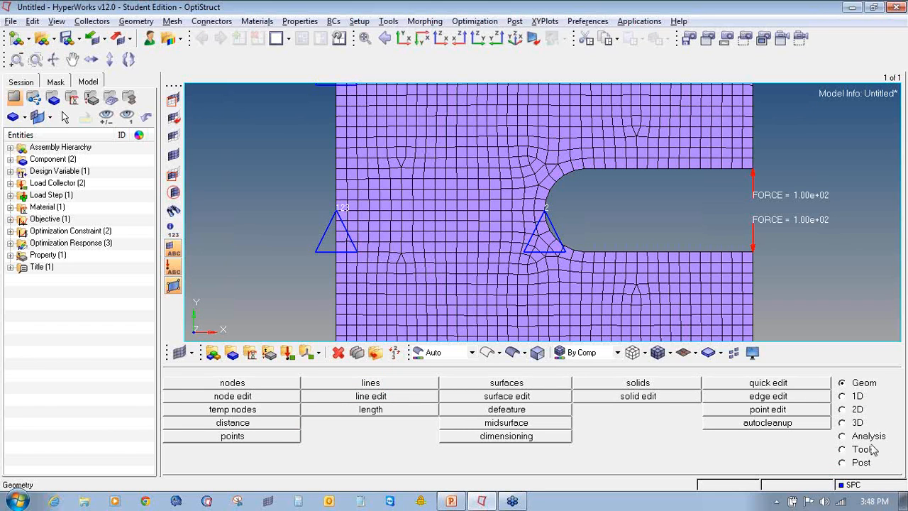
Turn on minimum member size control for the topology design variable d_shell, set mindim to 5.0 and update it
click(868, 437)
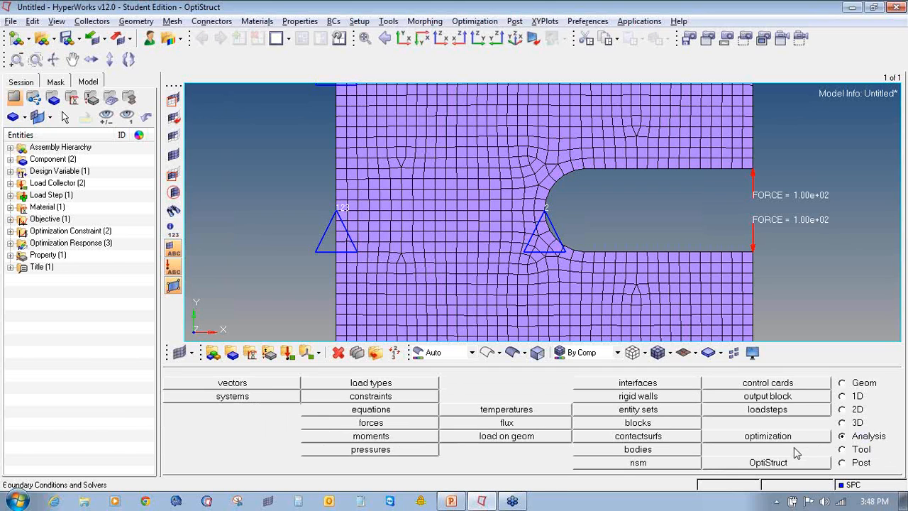
click(792, 437)
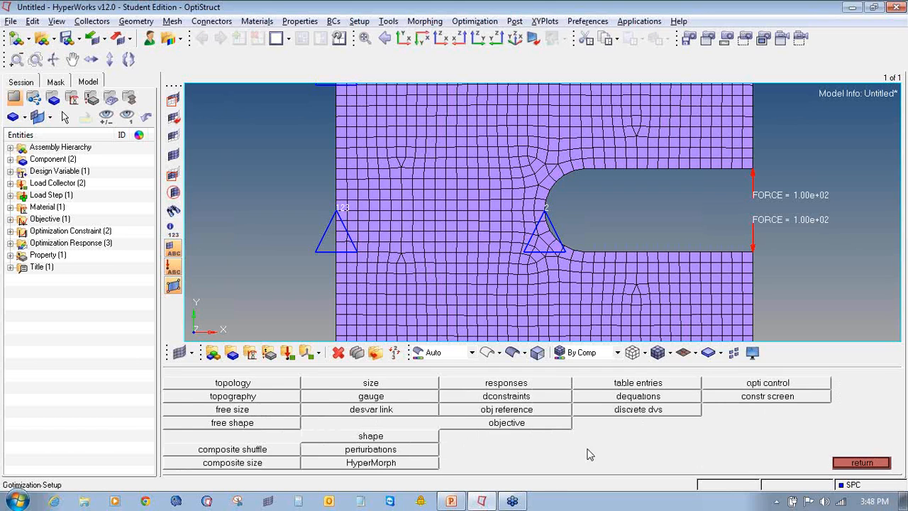
click(249, 387)
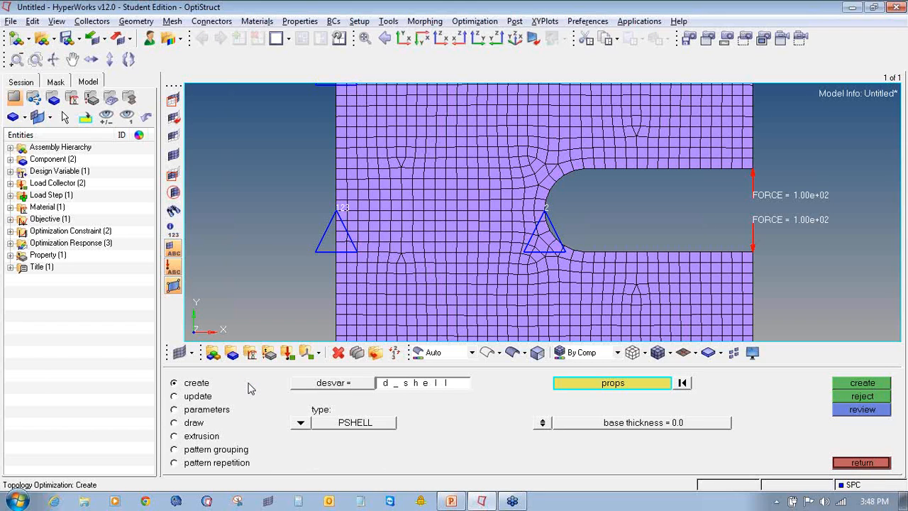
click(222, 411)
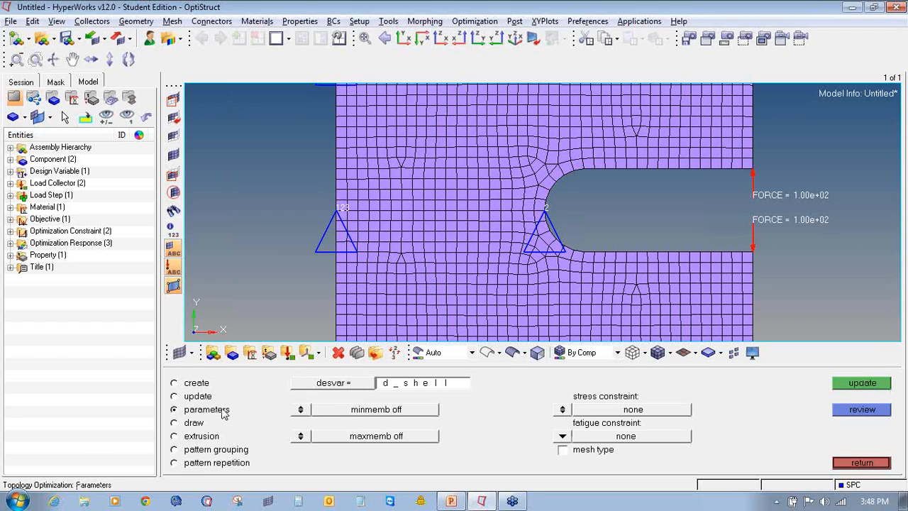
click(842, 412)
click(216, 382)
click(321, 386)
click(217, 382)
click(303, 415)
click(305, 418)
click(301, 411)
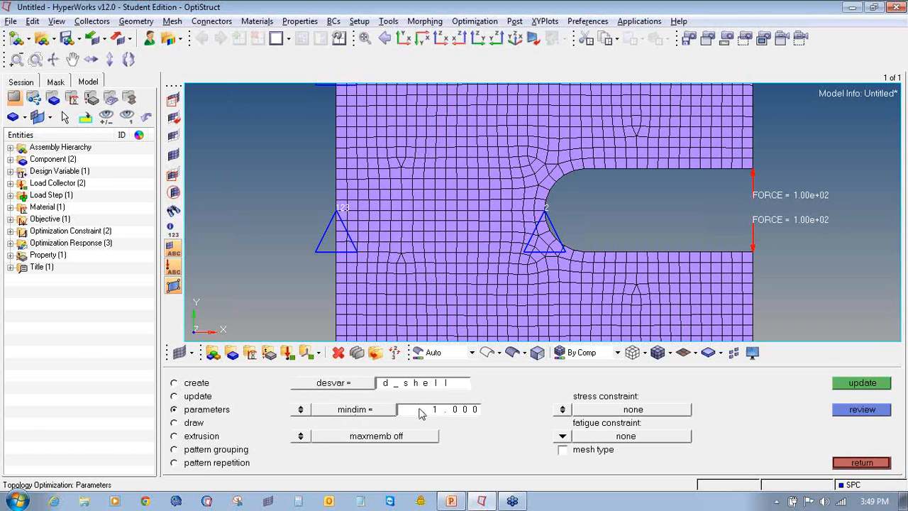
drag(420, 413, 468, 426)
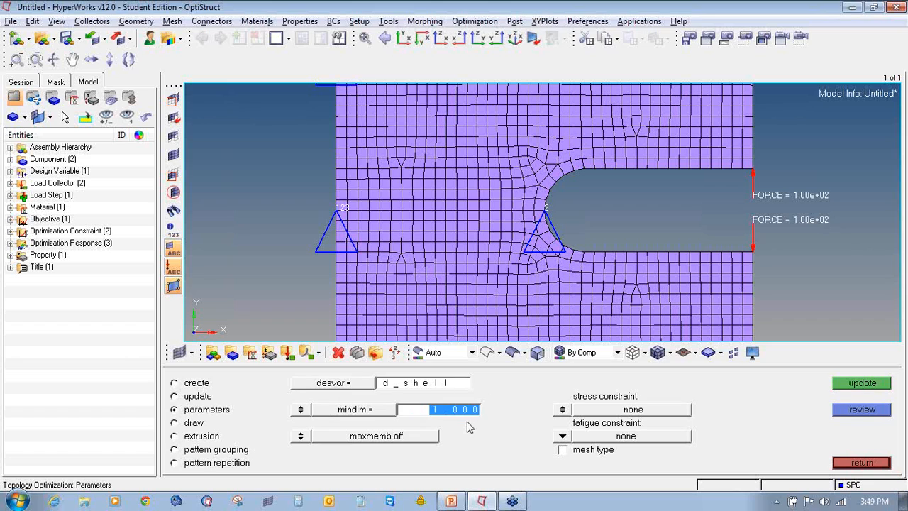
text(5)
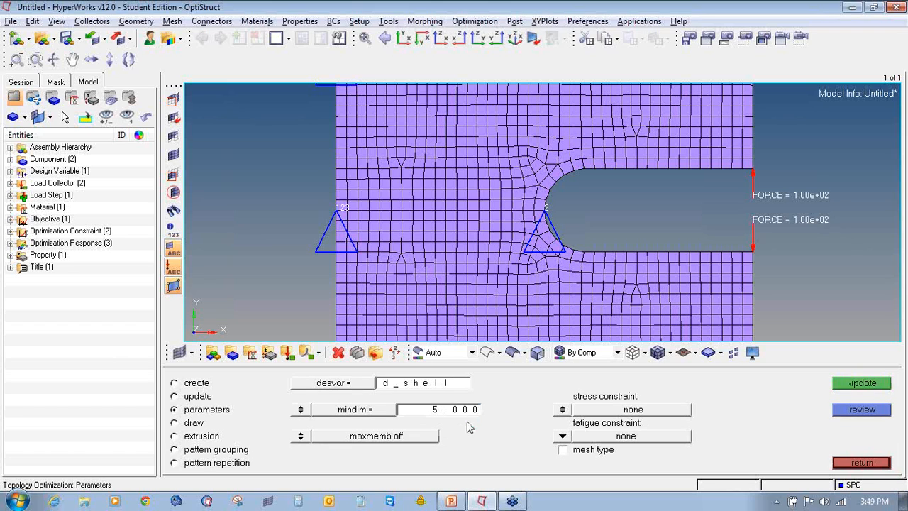
click(857, 386)
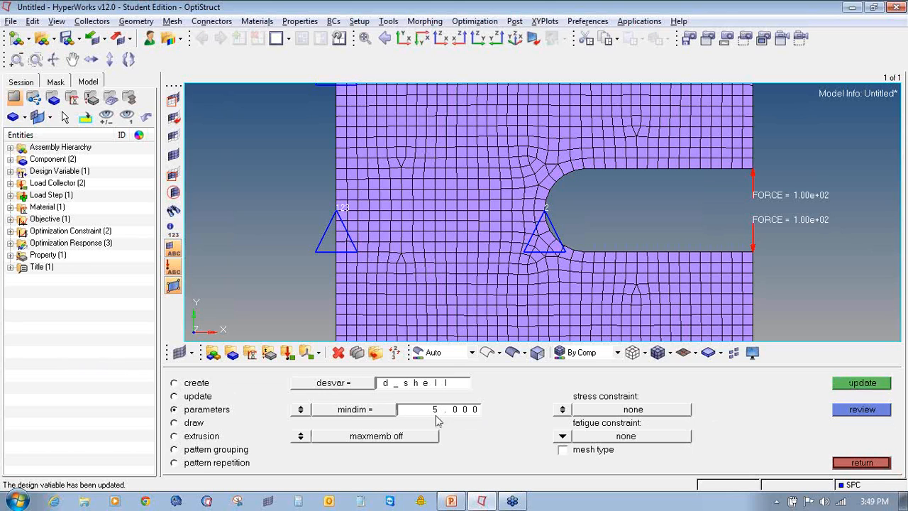
click(869, 464)
click(866, 462)
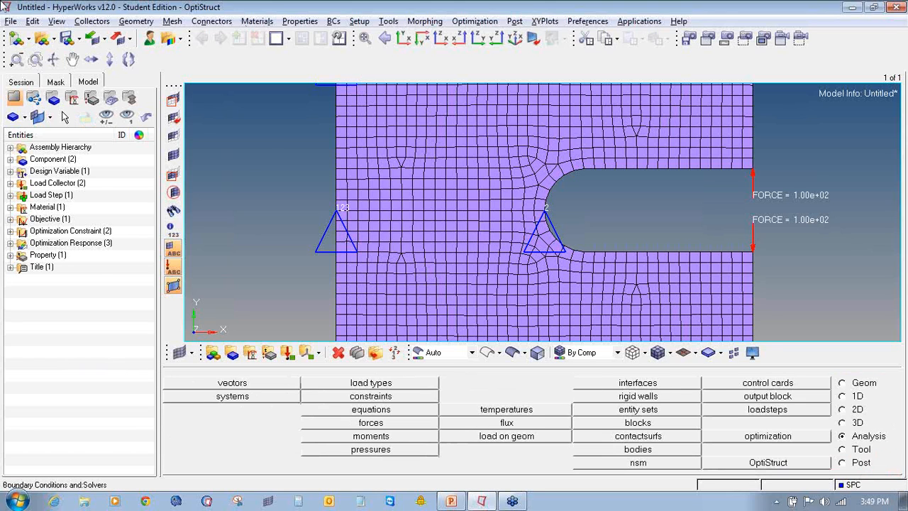
Start saving the model under a new name and create and open a folder named minmum_dimesnsion inside Tutorial1
click(9, 20)
mouse_move(42, 94)
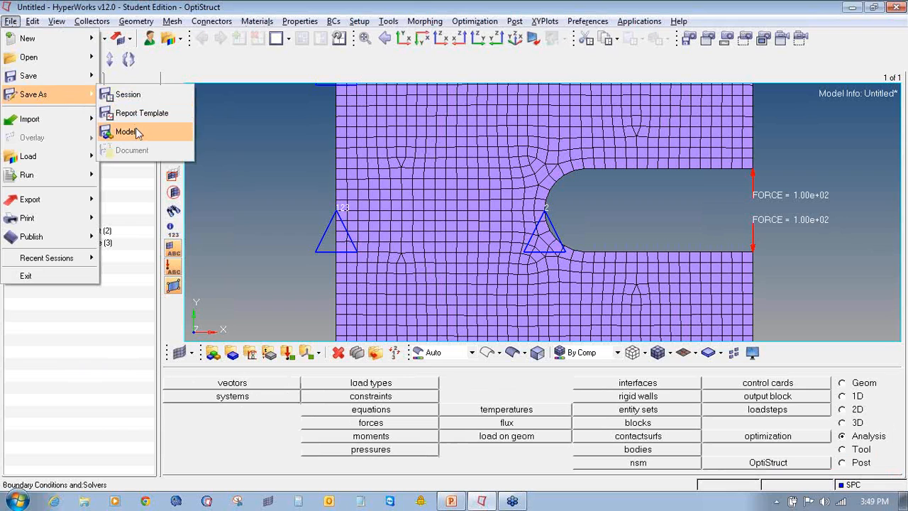
click(127, 131)
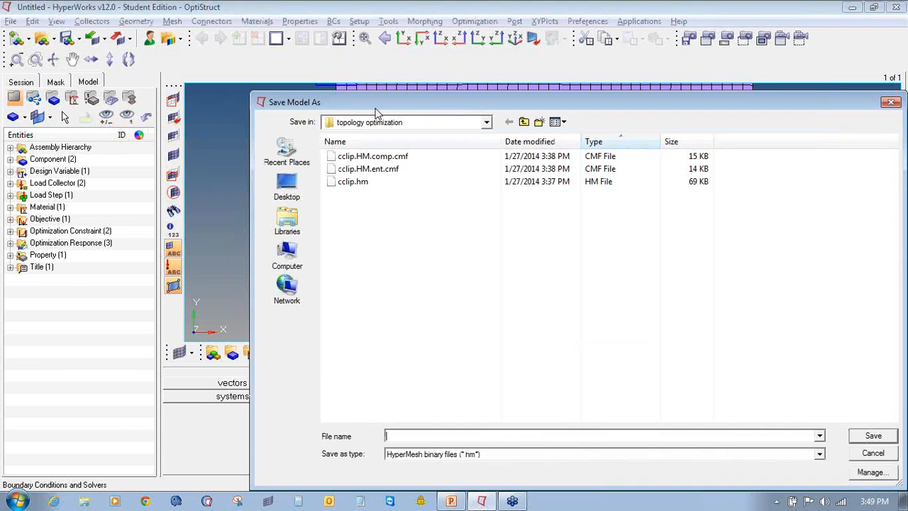
click(523, 122)
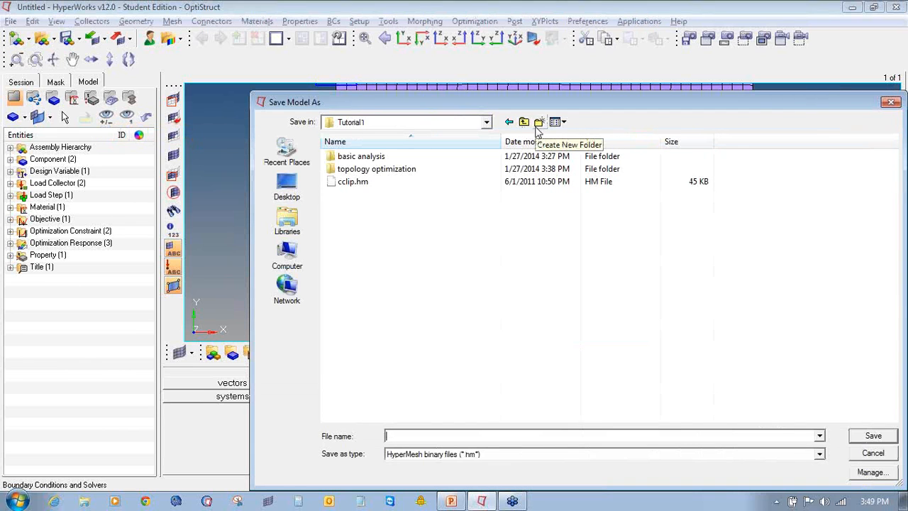
click(537, 129)
text(min)
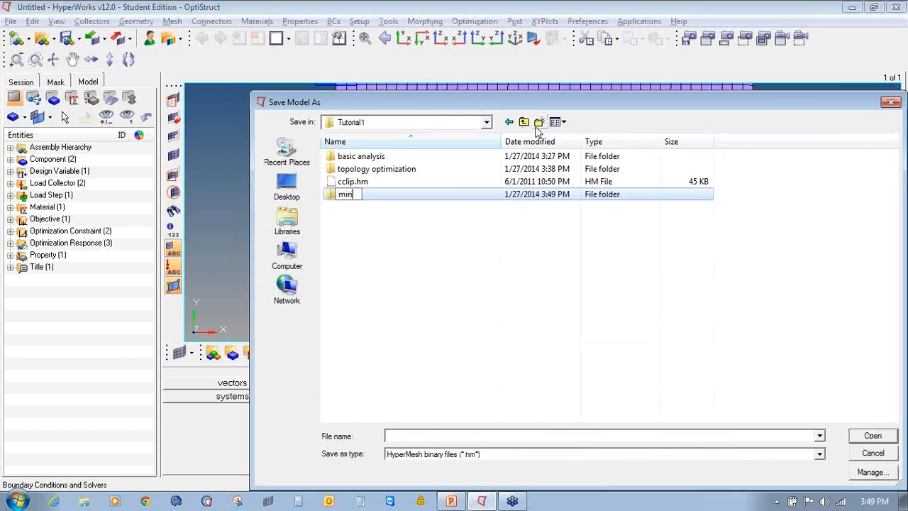
text(mum_dimesnion)
key(BackSpace)
key(BackSpace)
key(BackSpace)
text(sion)
key(Return)
key(Return)
Save the model as cclip in HyperMesh binary format inside the minmum_dimesnsion folder
click(460, 436)
text(cclip)
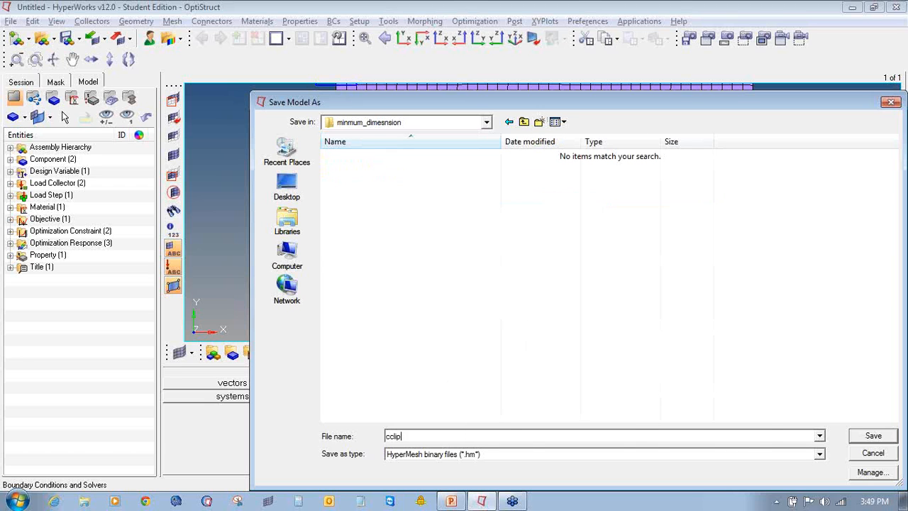
key(Return)
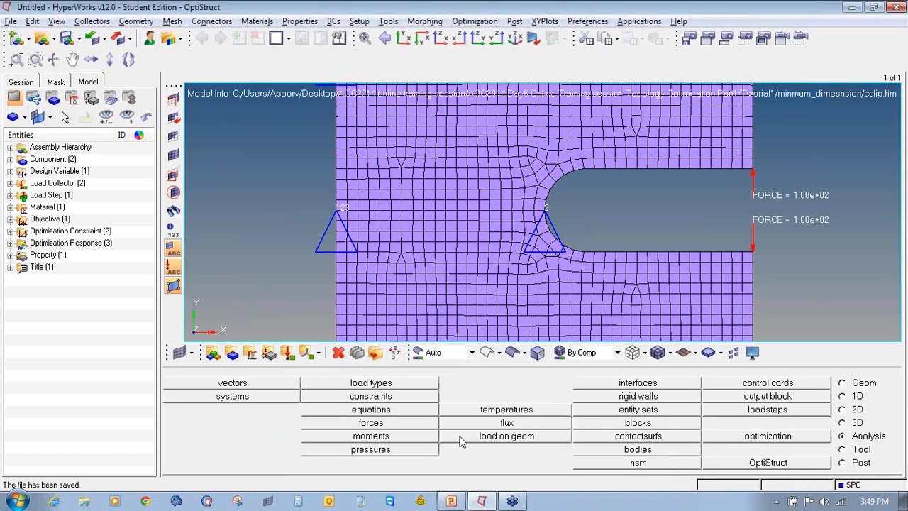
Run the OptiStruct optimization on cclip.fem, check the convergence messages and close the solver view
click(742, 461)
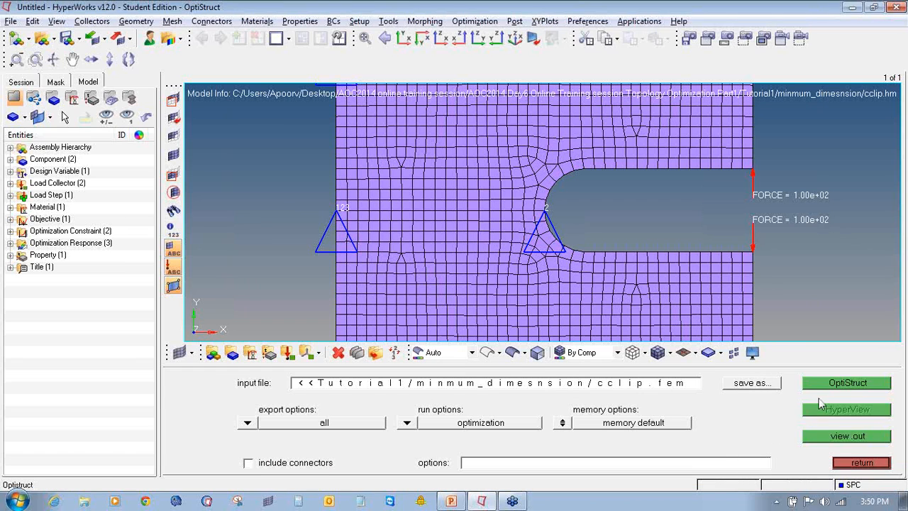
click(826, 384)
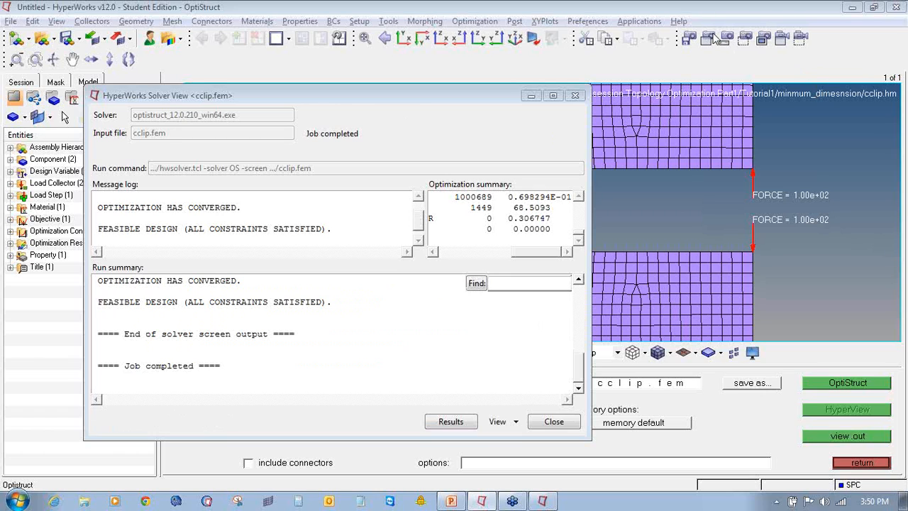
drag(125, 209, 209, 216)
drag(108, 207, 221, 217)
drag(128, 230, 306, 238)
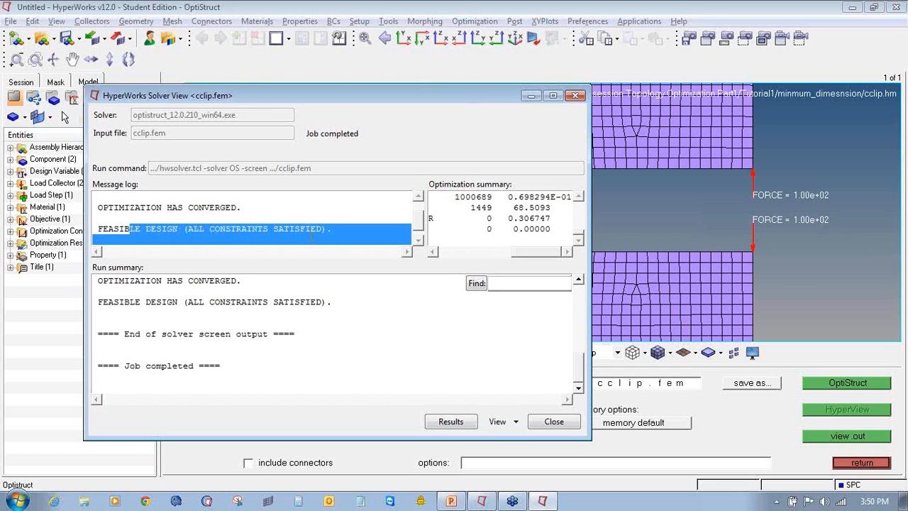
click(540, 421)
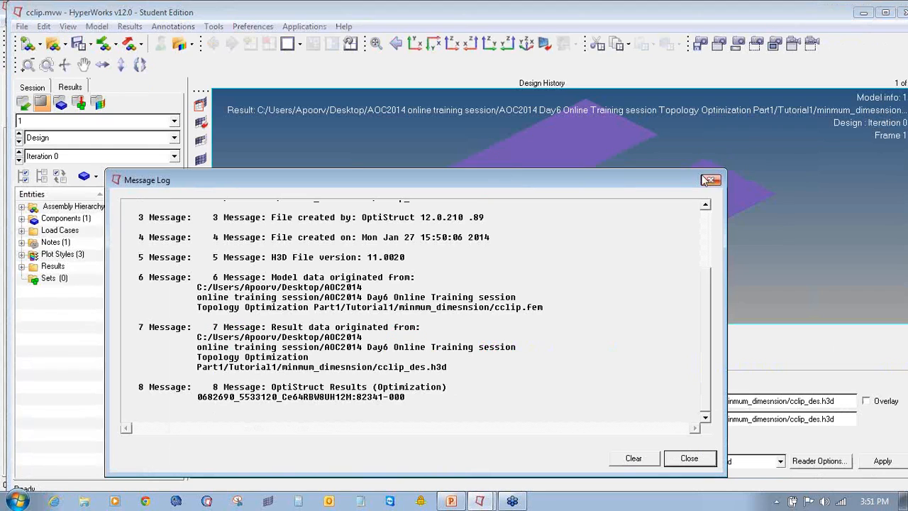
Display an element density iso plot of the clip for Iteration 46, seen in the XY plane
click(708, 181)
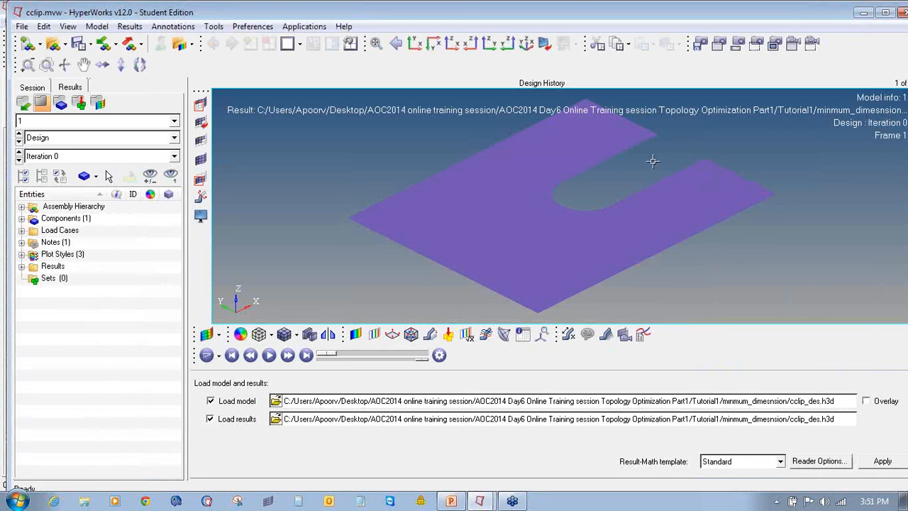
click(415, 43)
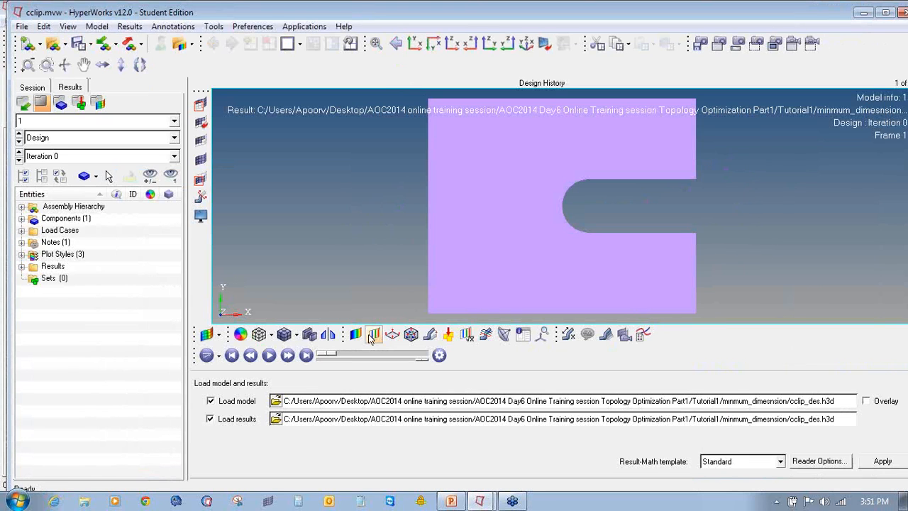
click(374, 334)
click(531, 470)
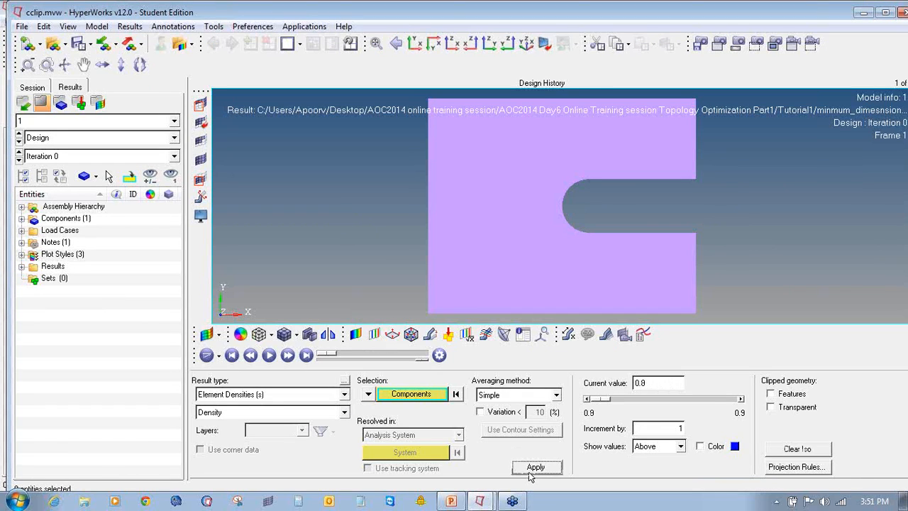
click(170, 156)
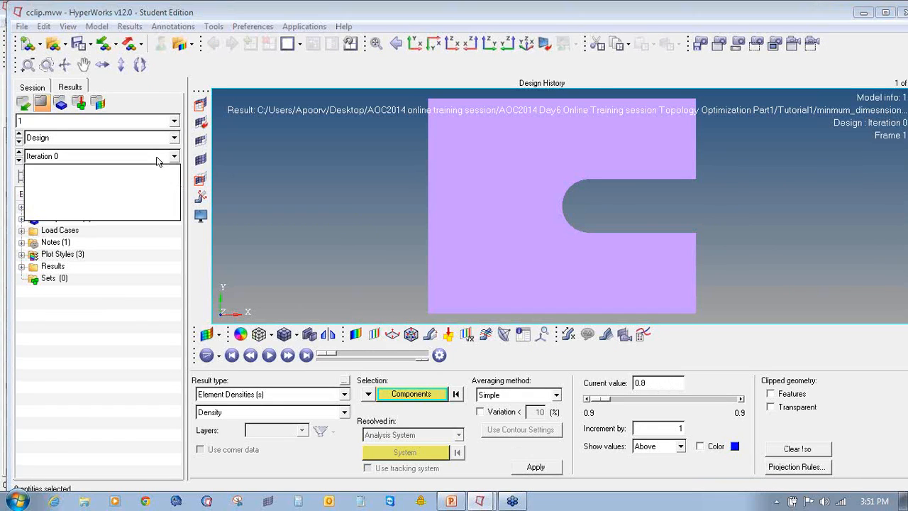
scroll(85, 202, down, 5)
click(85, 211)
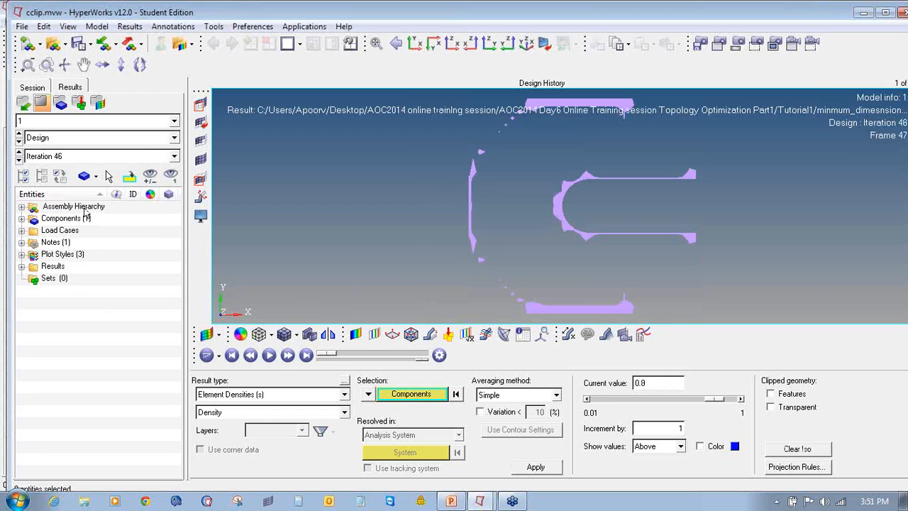
Set the density threshold of the iso plot to 0.3, showing values above it
drag(715, 399, 635, 401)
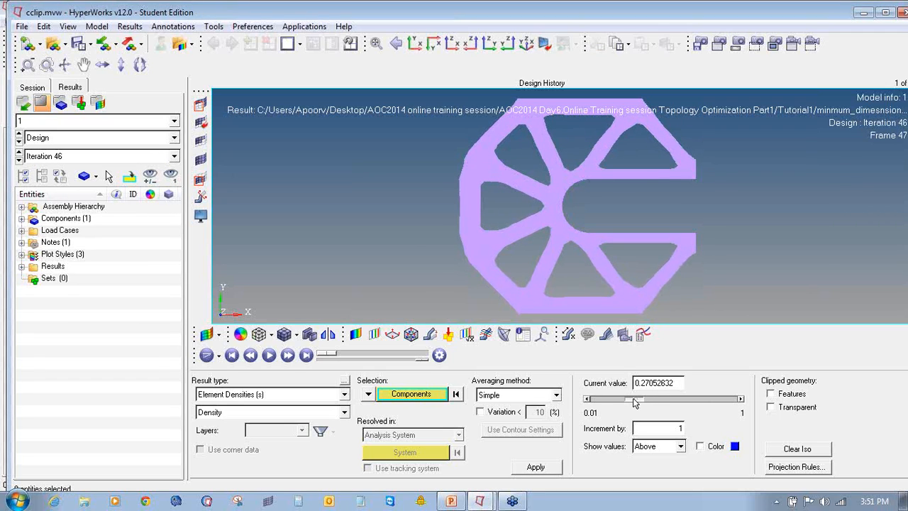
double_click(655, 384)
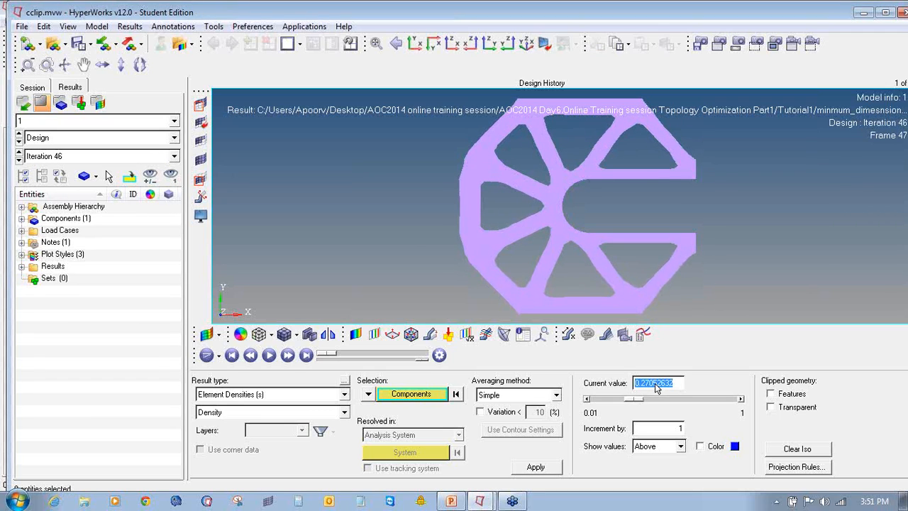
key(Return)
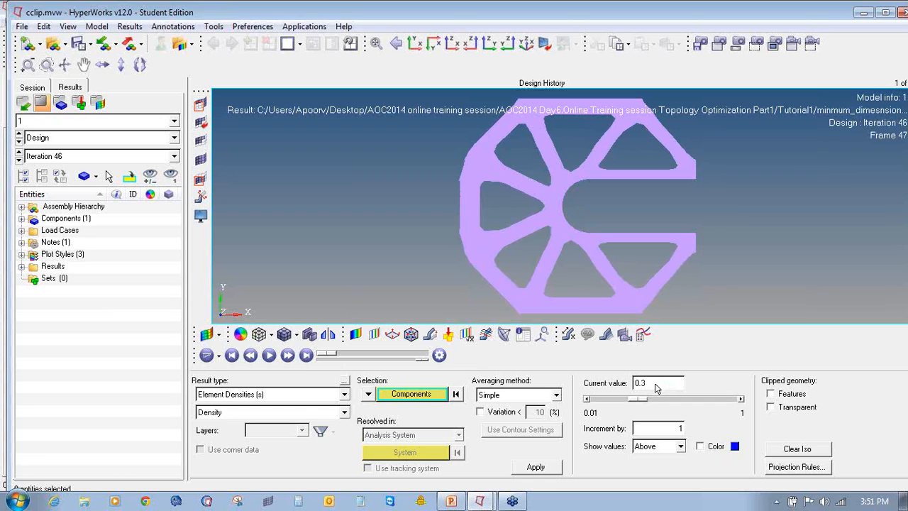
Contour the clip by element density using the Simple averaging method
ctrl+right_drag(606, 241, 571, 245)
ctrl+scroll(603, 246, down, 2)
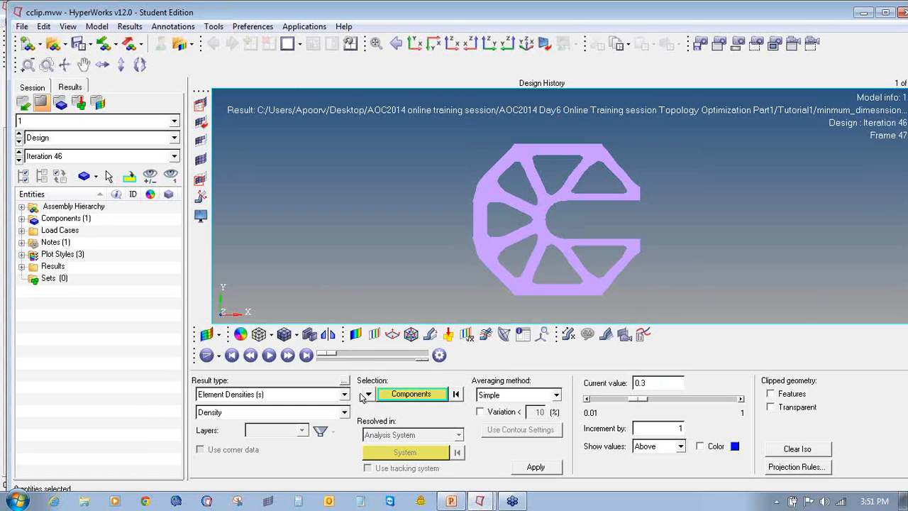
click(355, 334)
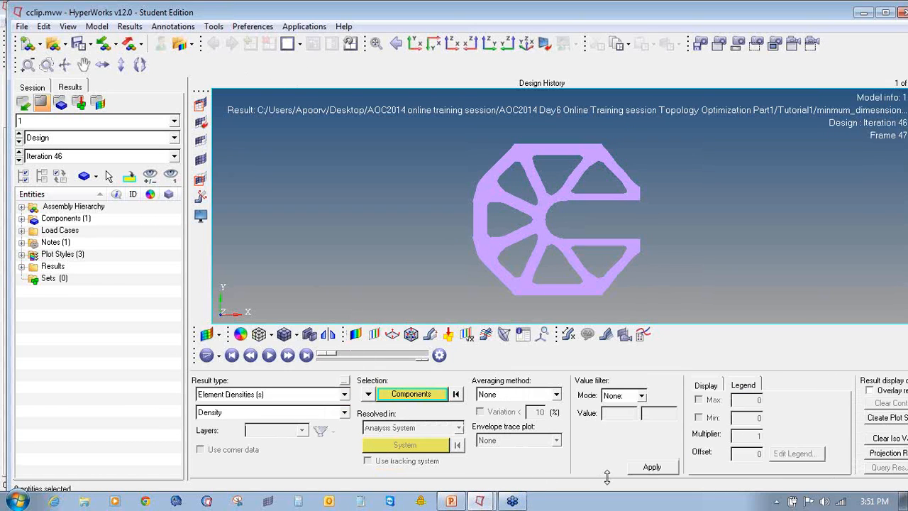
click(651, 467)
click(502, 395)
click(502, 416)
click(652, 466)
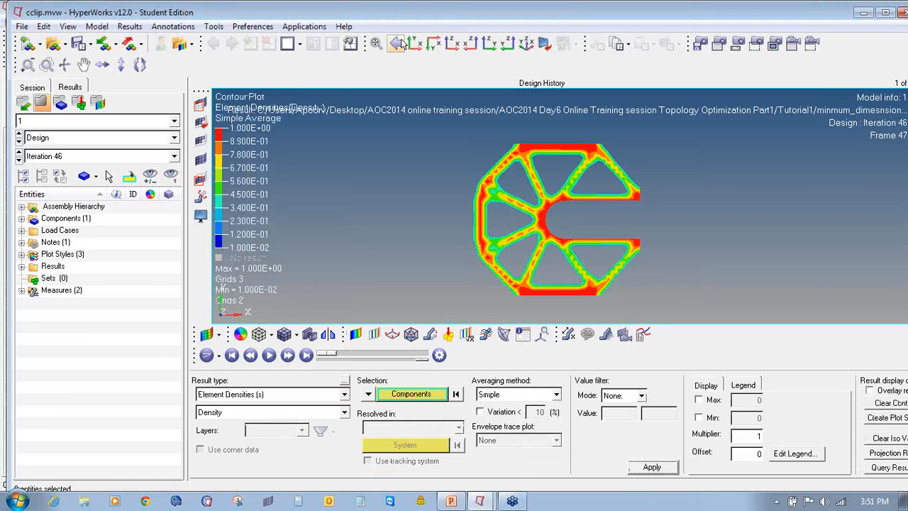
Split the page into two side-by-side windows, activate the empty one and maximize the application
click(292, 44)
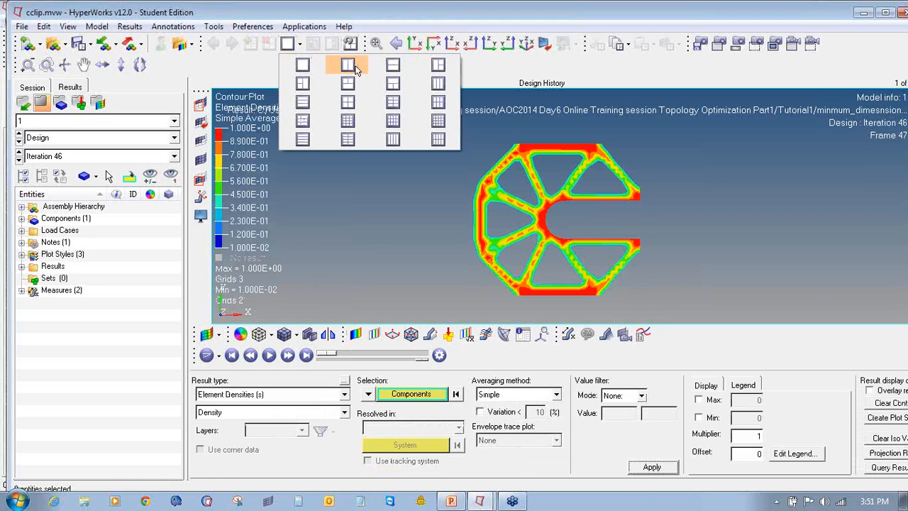
click(344, 66)
click(576, 189)
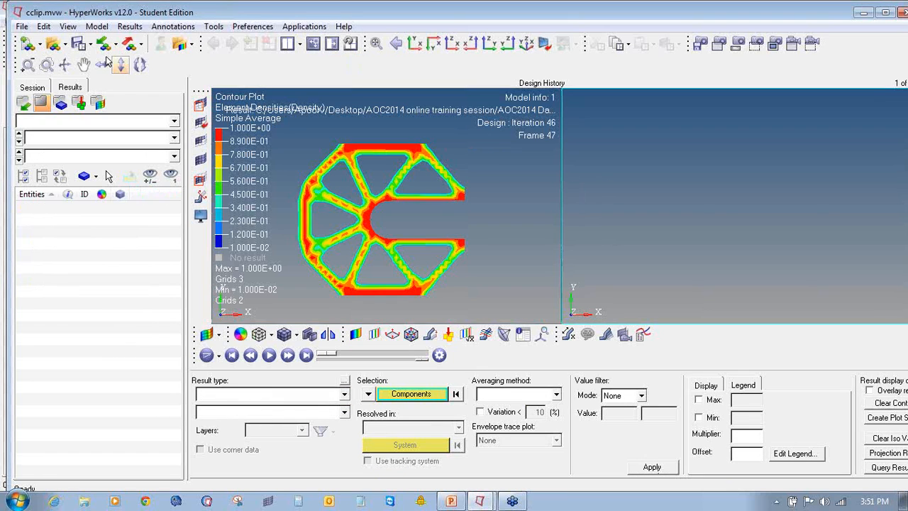
double_click(86, 12)
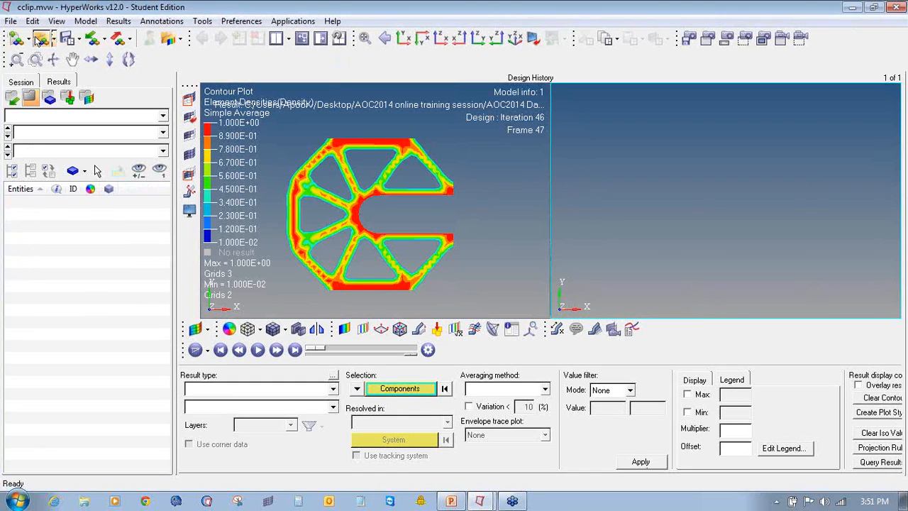
Load cclip_des.h3d from the topology optimization folder as model and results in the empty window
click(42, 38)
click(264, 395)
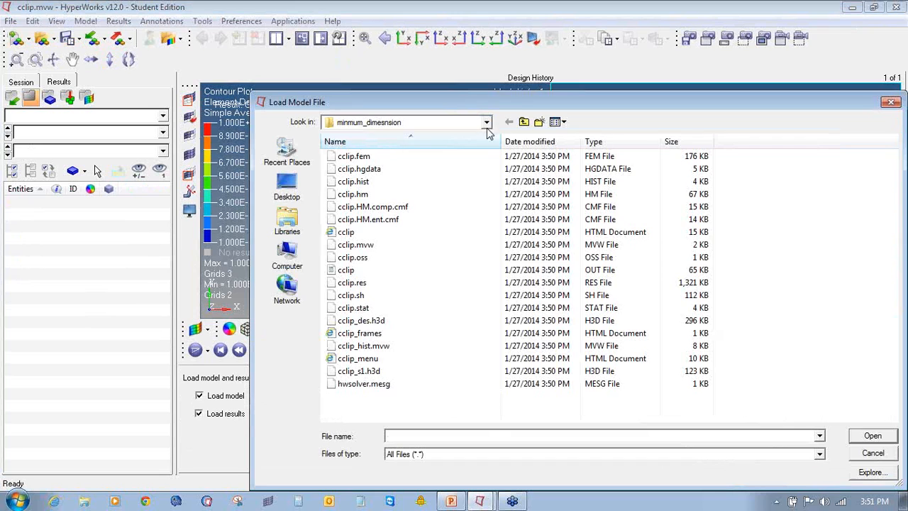
click(524, 122)
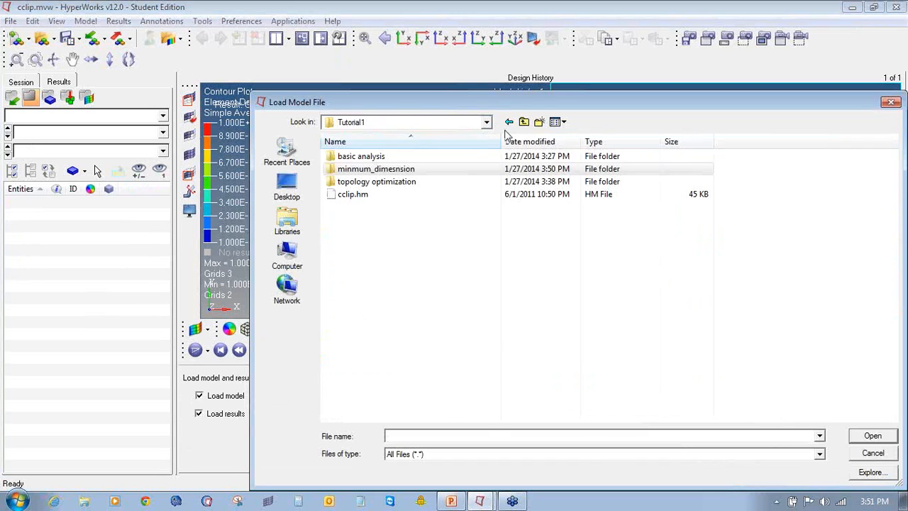
double_click(444, 181)
double_click(444, 195)
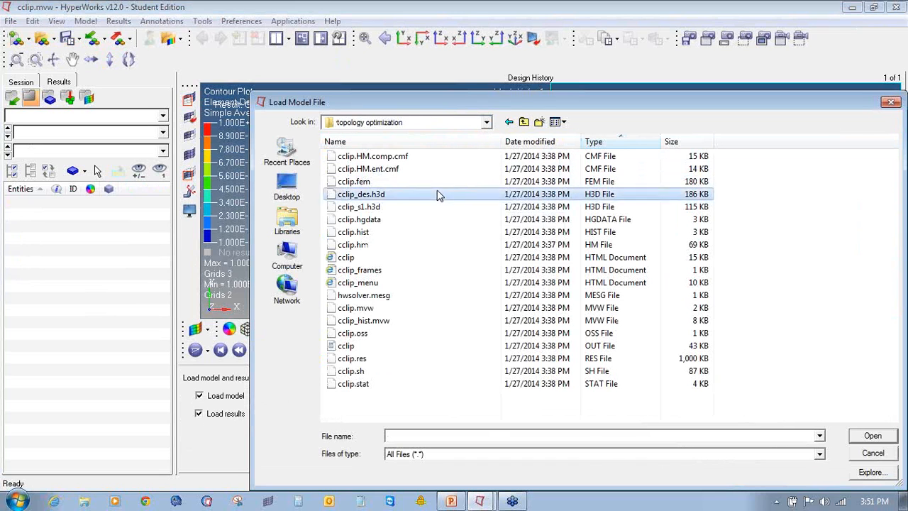
click(878, 458)
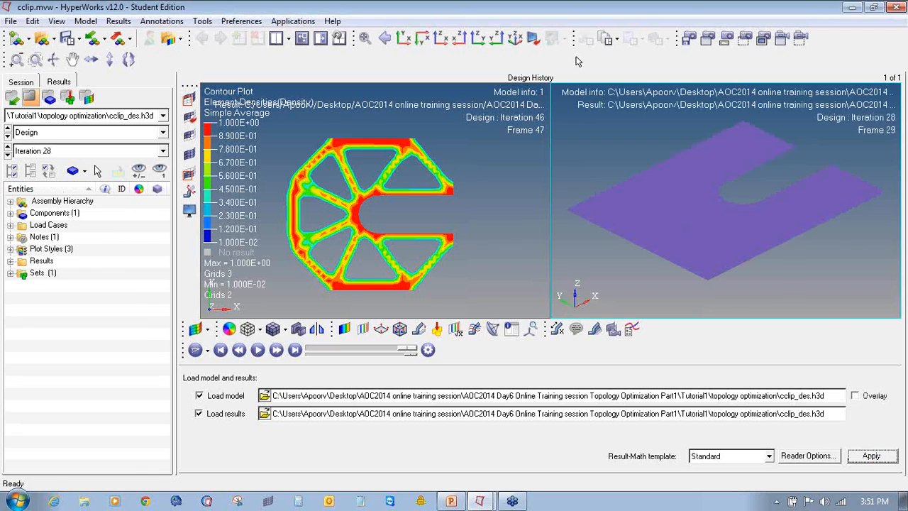
Show the newly loaded clip in the XY plane and contour its element densities with Simple averaging
click(403, 41)
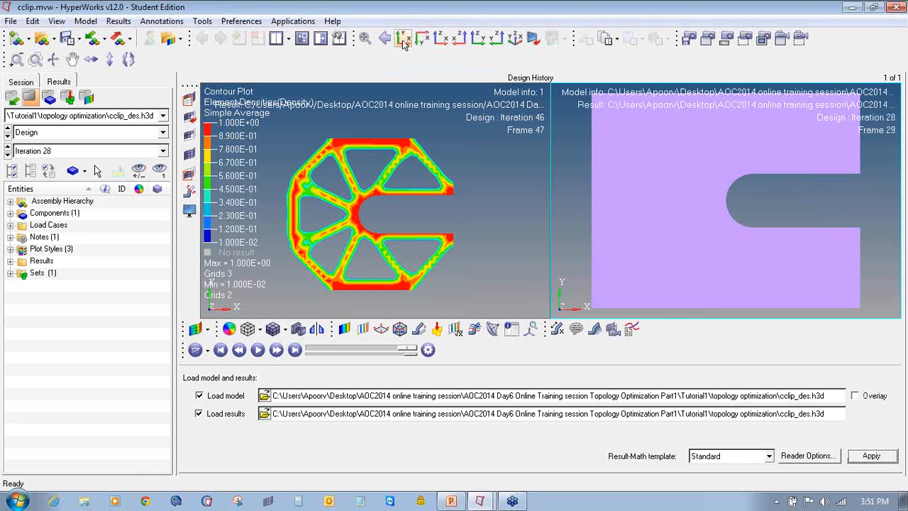
click(344, 329)
click(640, 462)
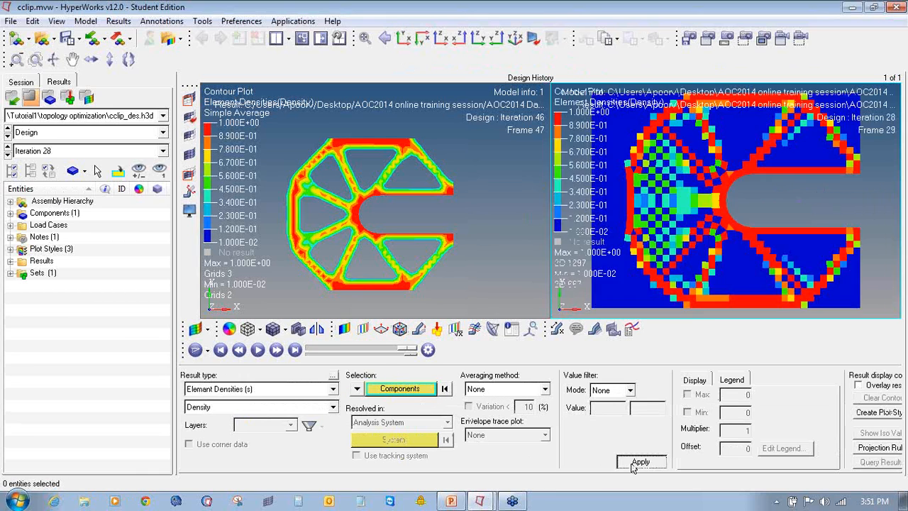
click(483, 389)
click(489, 408)
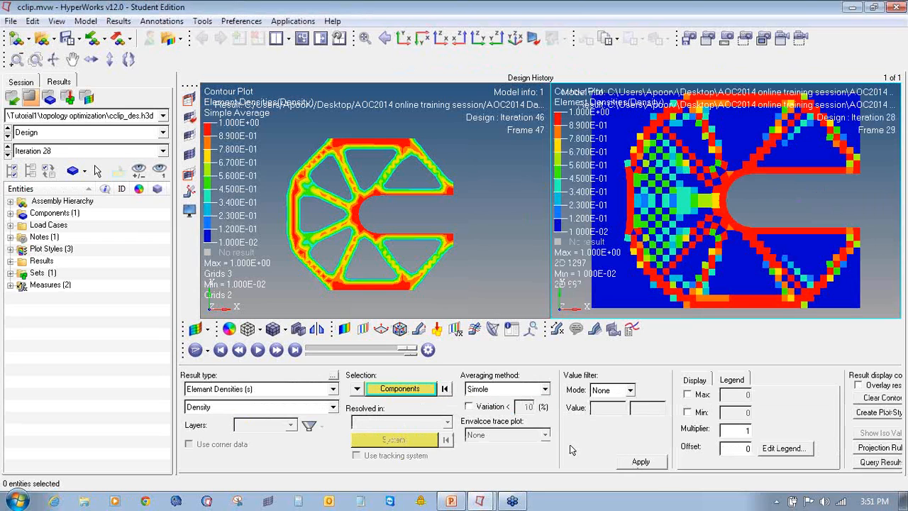
click(640, 461)
Apply an element density iso plot with a threshold of 0.3 to the second clip for comparison
click(363, 329)
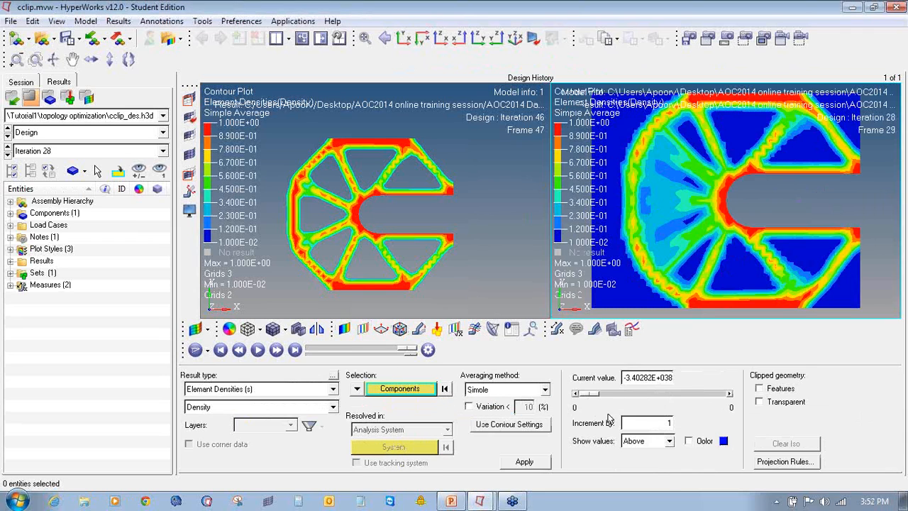
click(534, 462)
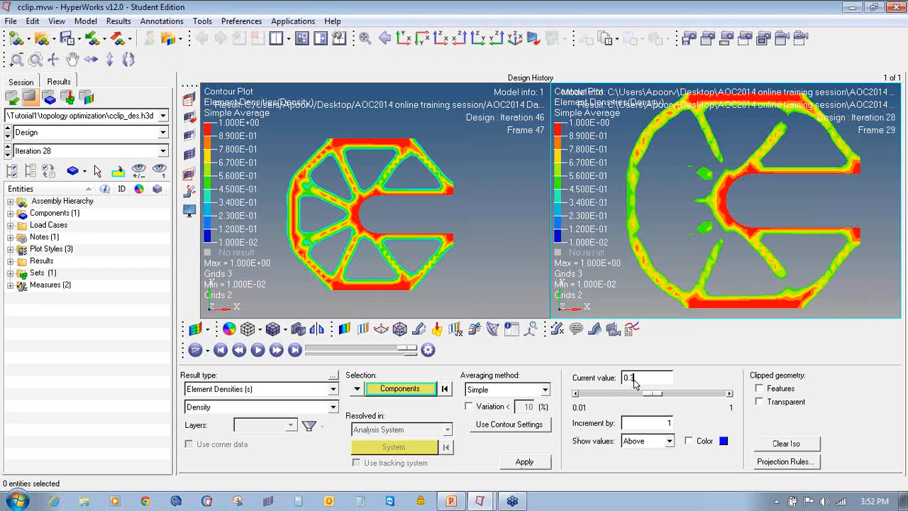
key(Return)
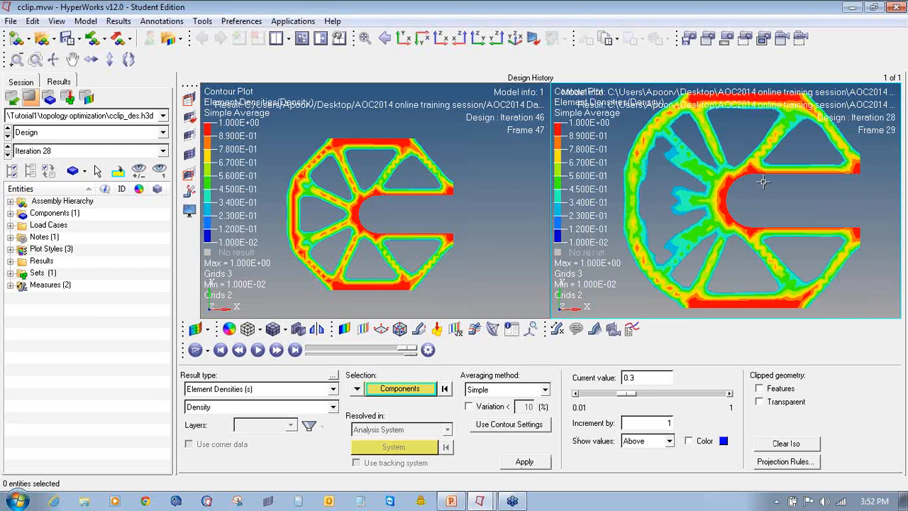
scroll(762, 183, down, 3)
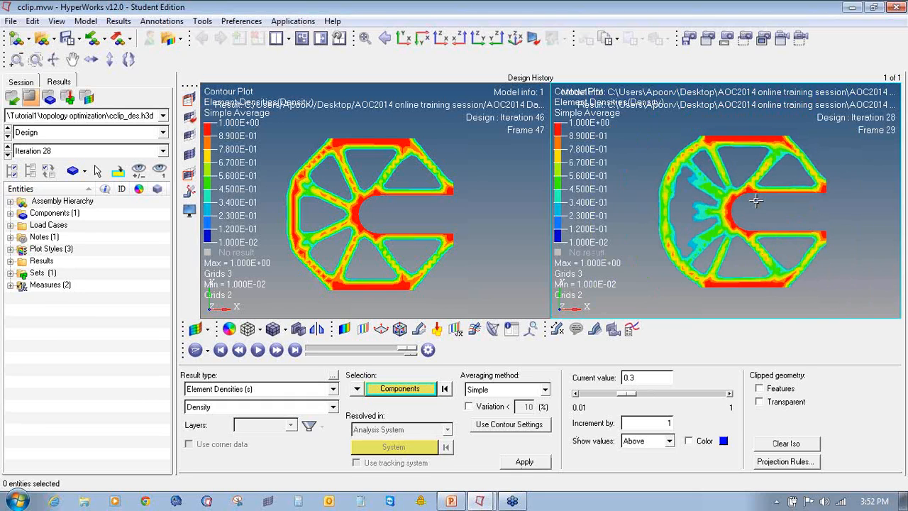
scroll(756, 202, up, 2)
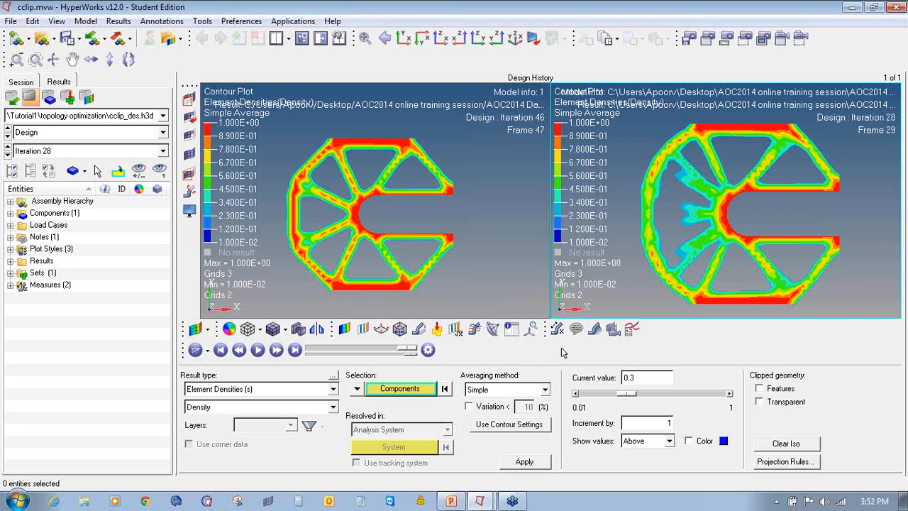
Switch to PowerPoint and present the minimum member size control slide up to its list of exercise processes
click(450, 501)
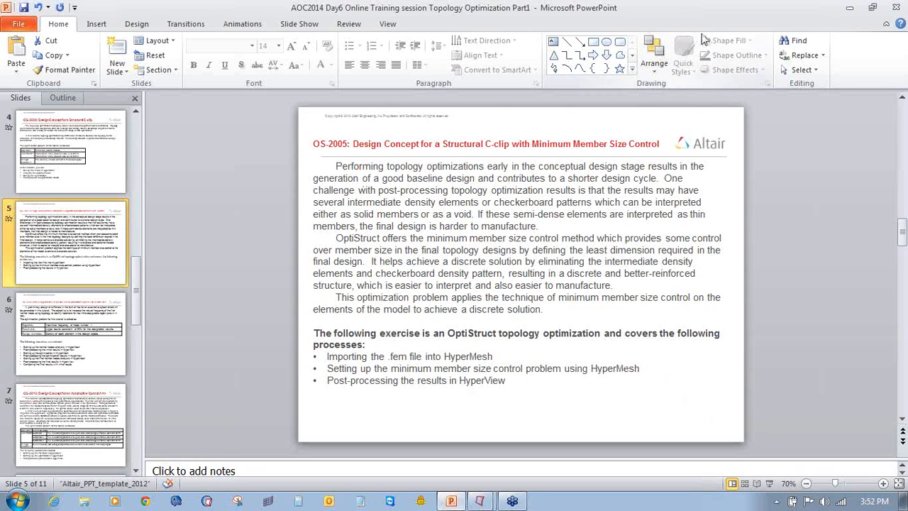
click(770, 483)
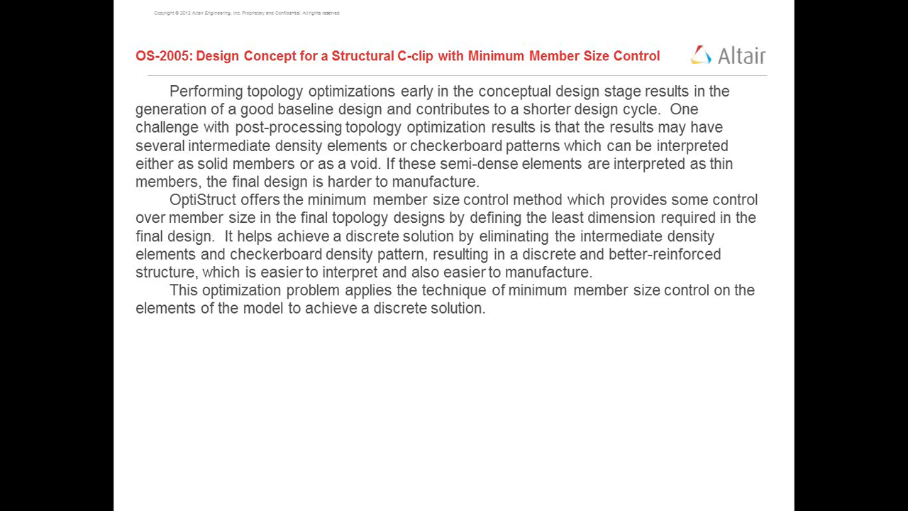
click(626, 310)
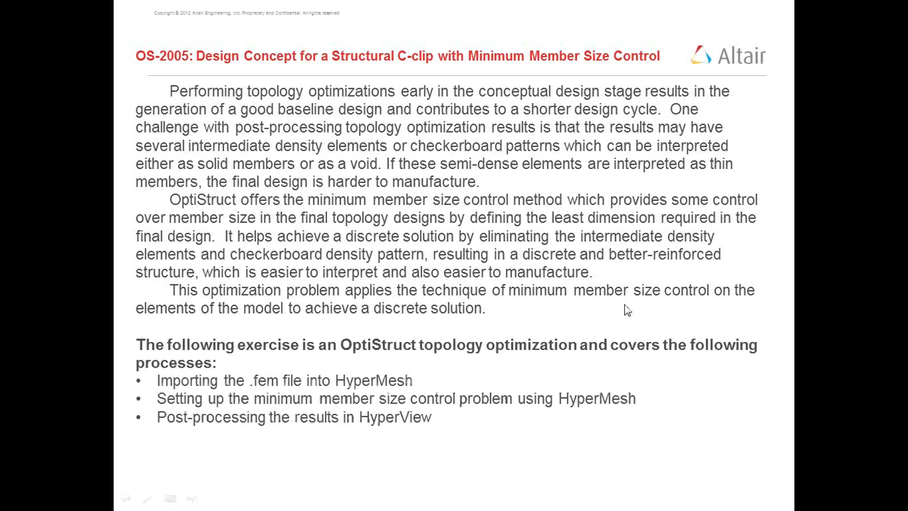
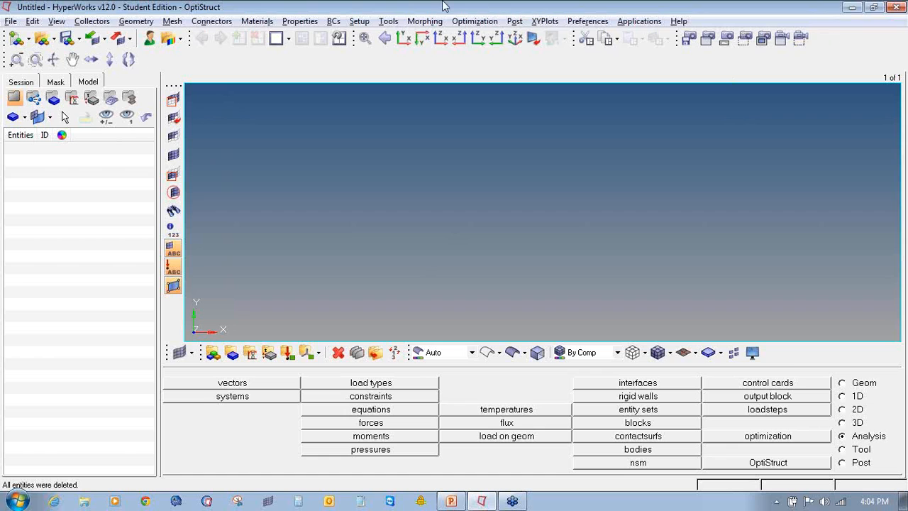
Open the model carm.hm from the Tutorial3 folder of the Day6 topology optimization training files
click(41, 39)
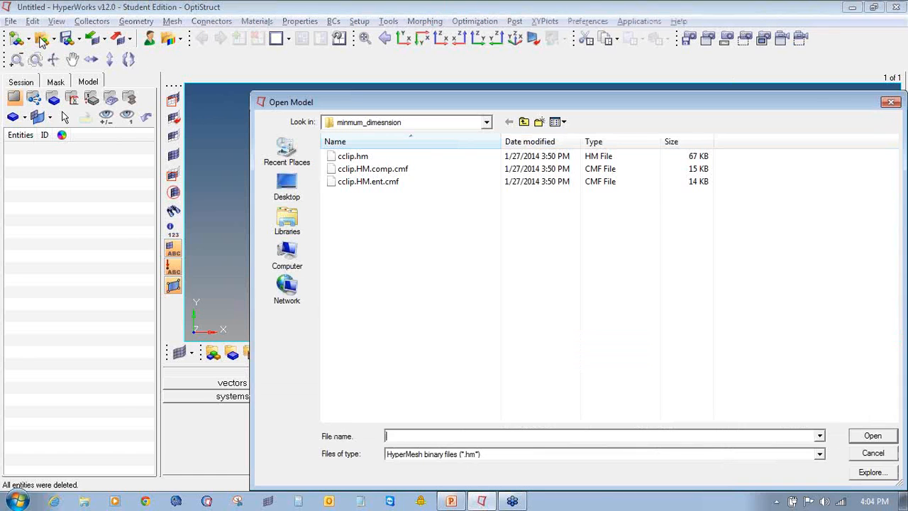
click(525, 122)
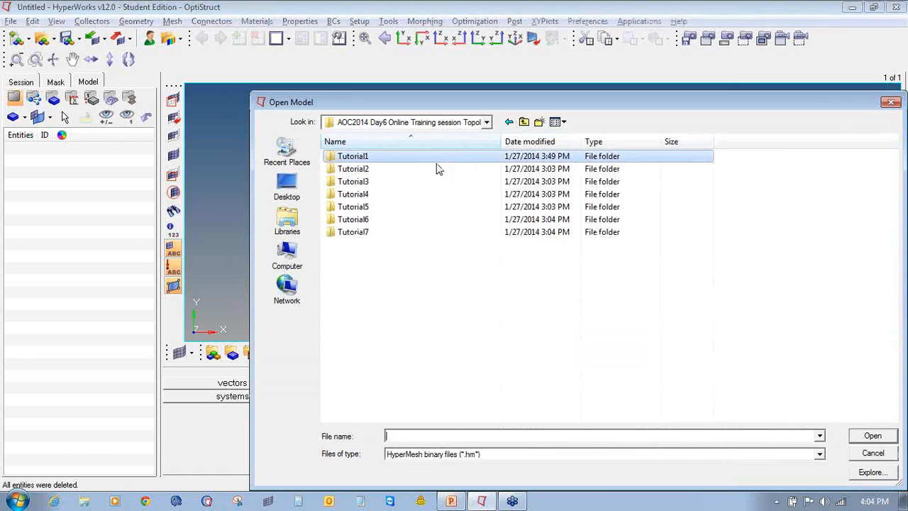
double_click(397, 169)
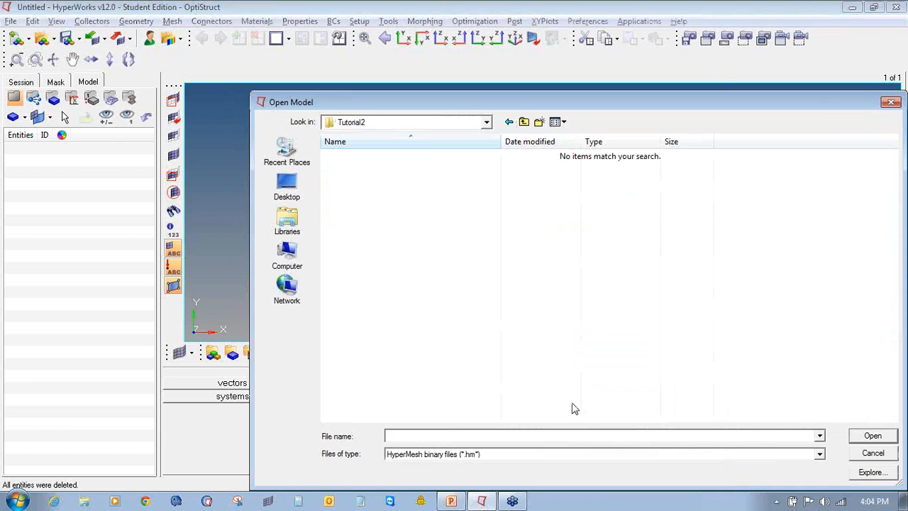
click(525, 122)
double_click(412, 182)
double_click(405, 158)
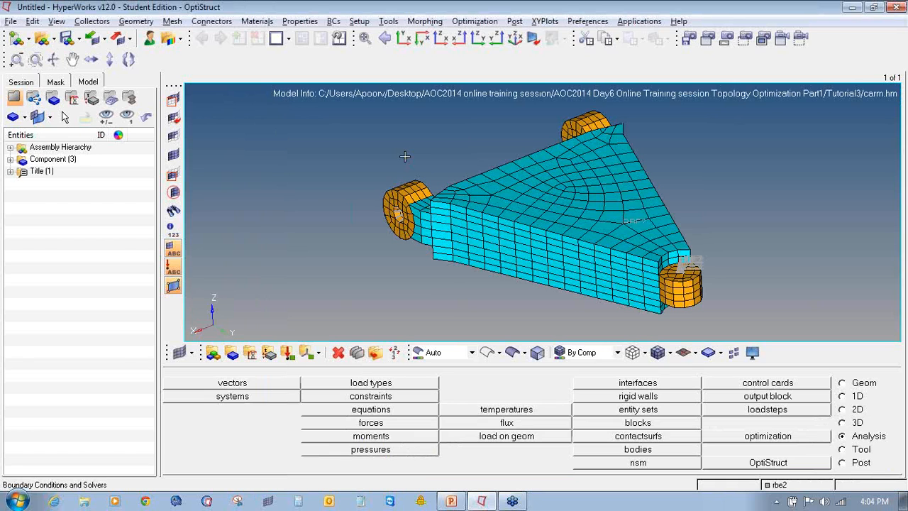
Examine the control arm's nondesign, design and rbe2 components by hiding and reshowing each one's elements
click(10, 159)
click(47, 172)
click(47, 173)
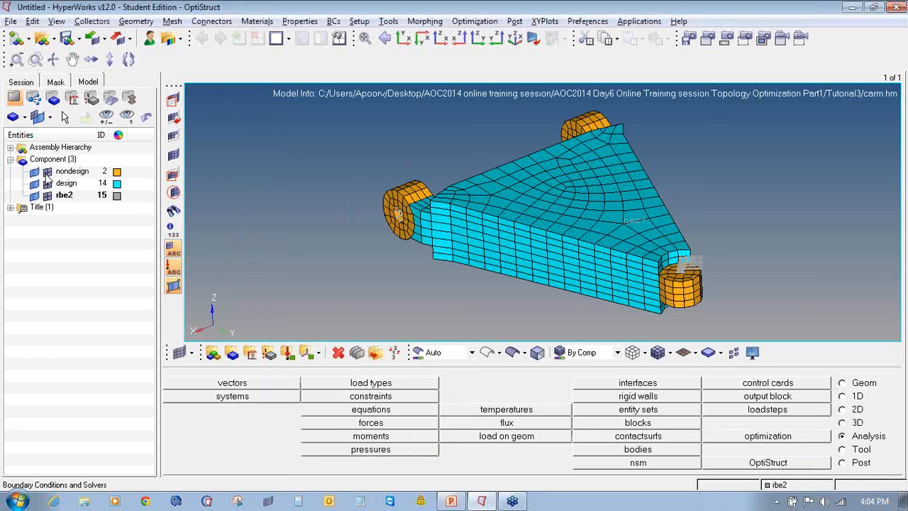
click(47, 183)
click(47, 183)
click(46, 195)
click(47, 195)
ctrl+drag(502, 274, 540, 250)
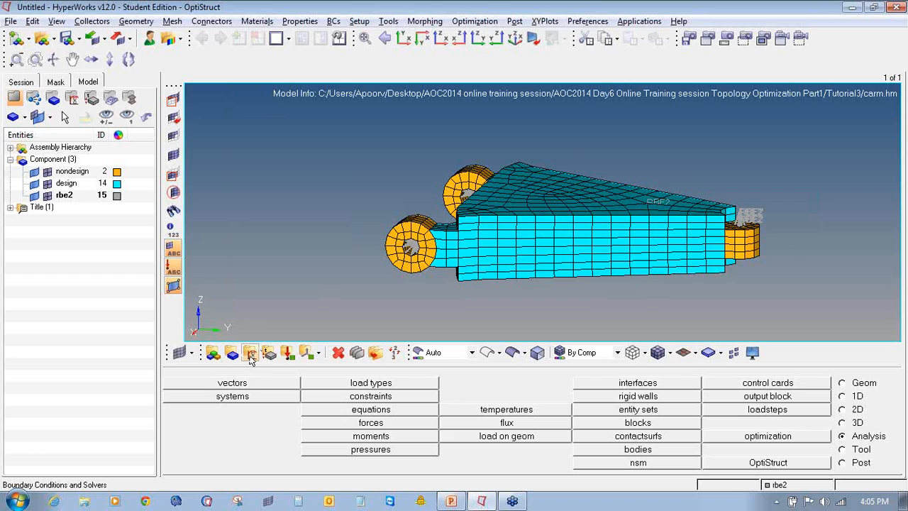
click(896, 29)
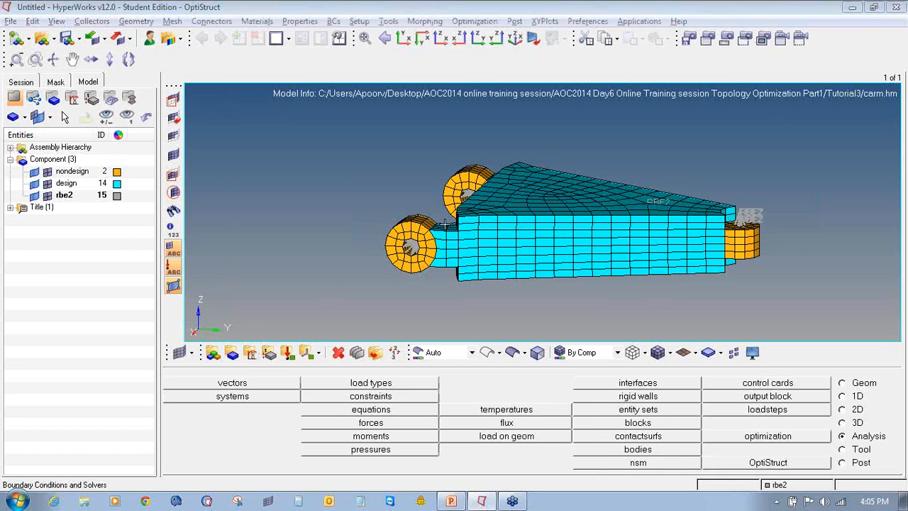
Create an orange isotropic material named Steel with the MAT1 card image and open its card for editing
click(252, 355)
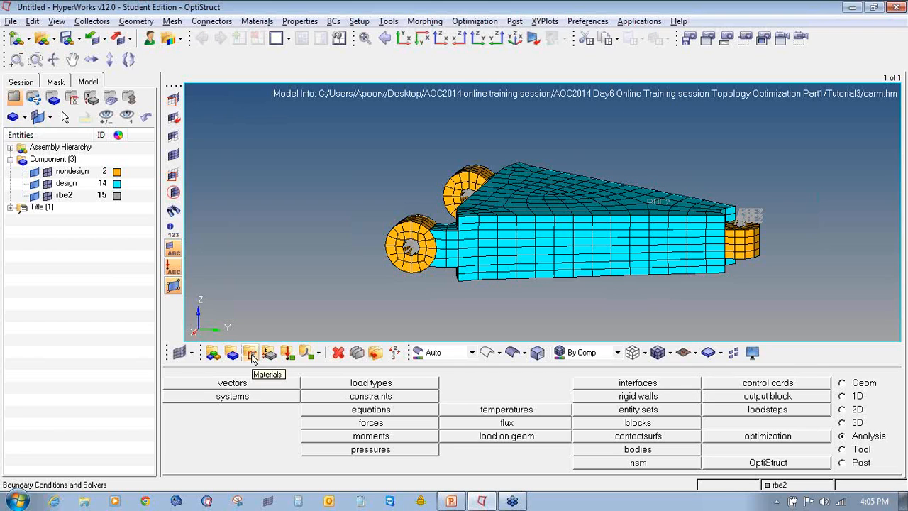
click(252, 355)
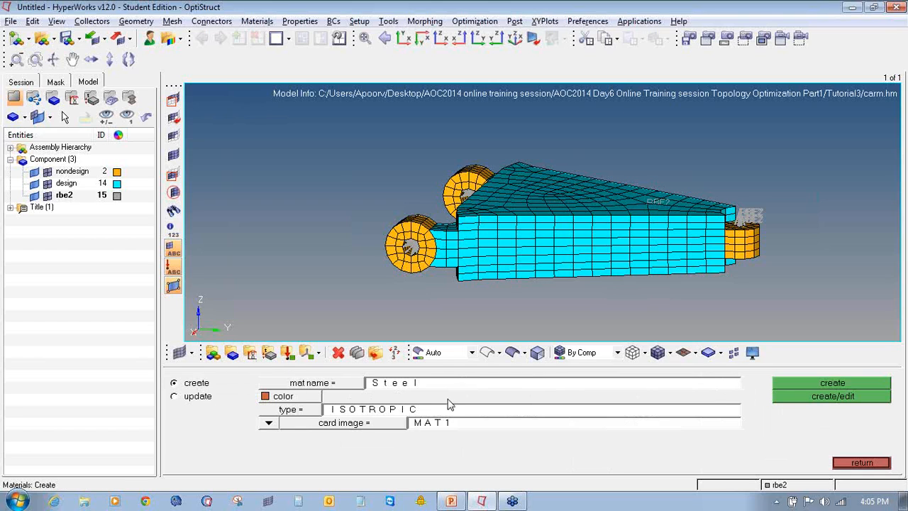
click(442, 387)
text(Steel)
click(298, 399)
click(284, 422)
click(288, 413)
click(345, 445)
click(345, 428)
click(412, 424)
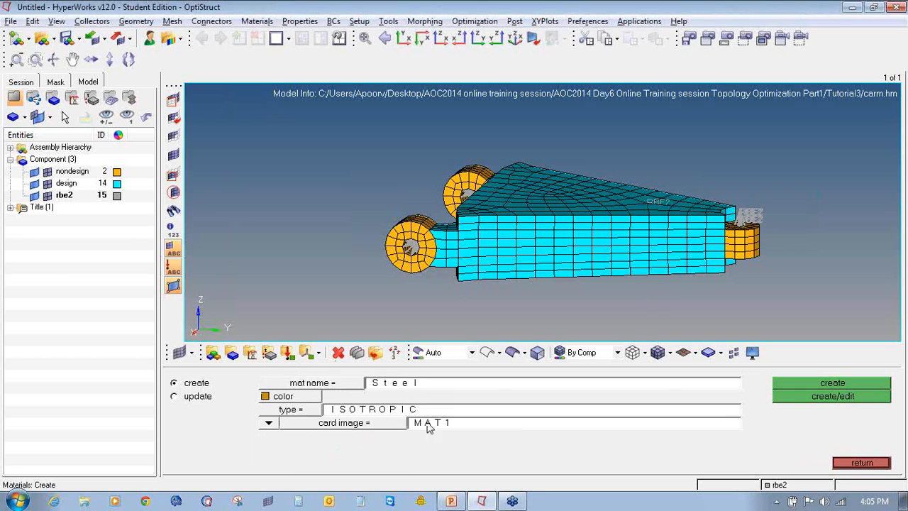
click(780, 397)
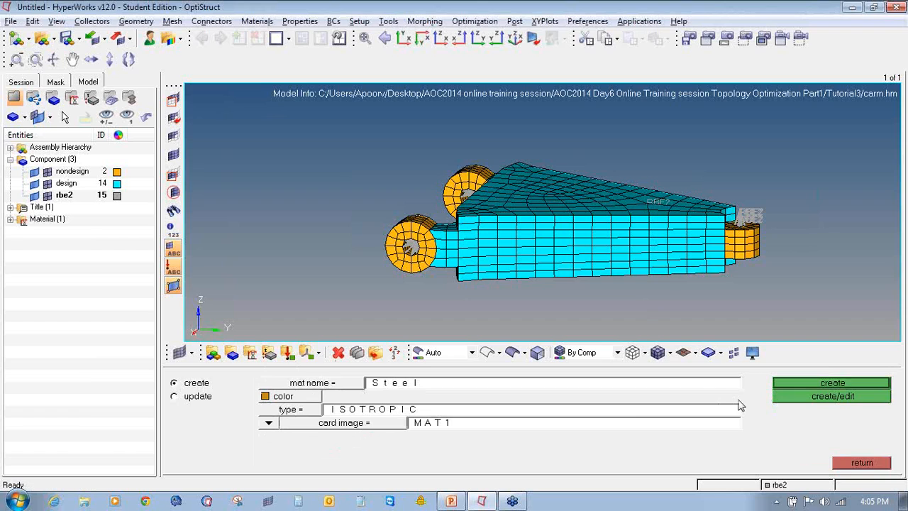
Set the Steel material's E to 2.1e5, NU to 0.3 and RHO to 7.9e-9, and list it in the model tree
click(359, 300)
text(2.1e5)
click(502, 305)
text(0.3)
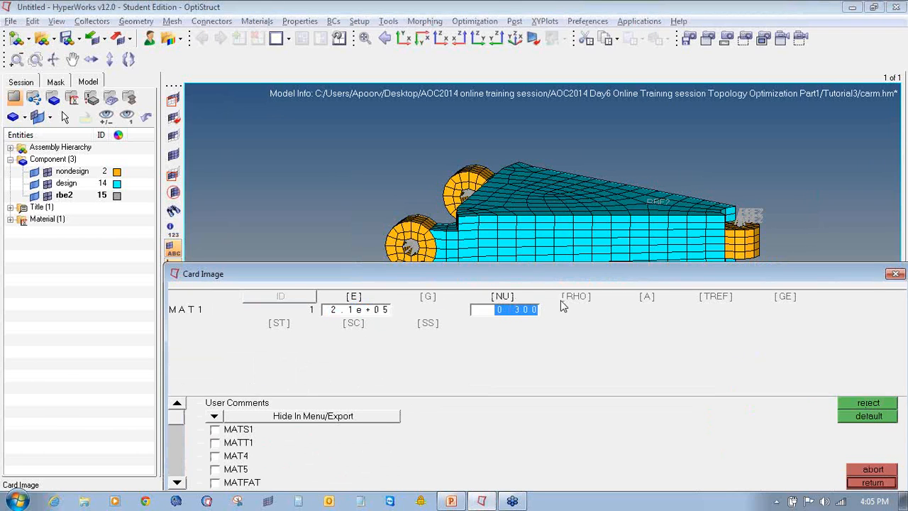
click(576, 305)
text(7.9e-9)
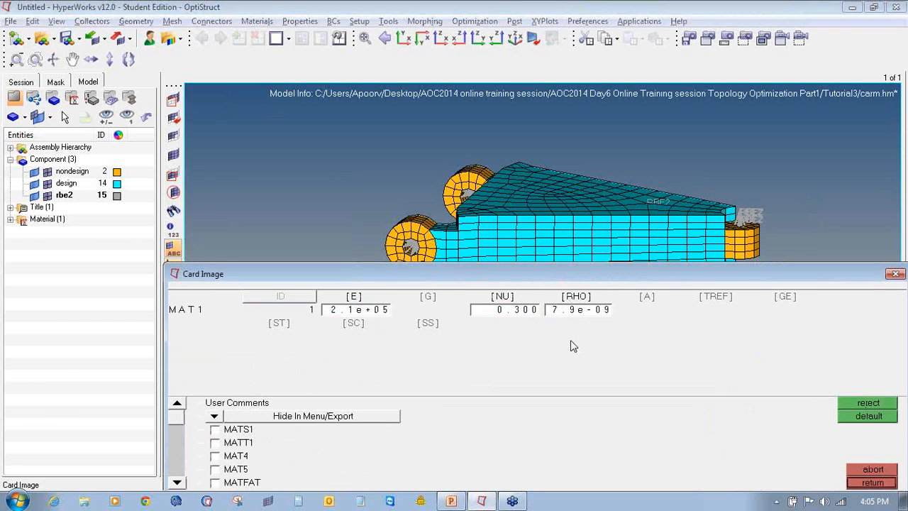
click(853, 483)
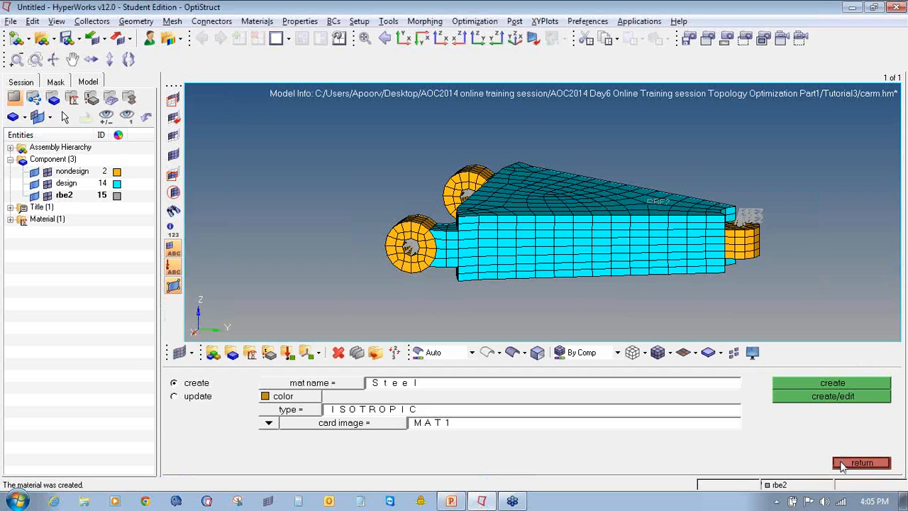
click(842, 464)
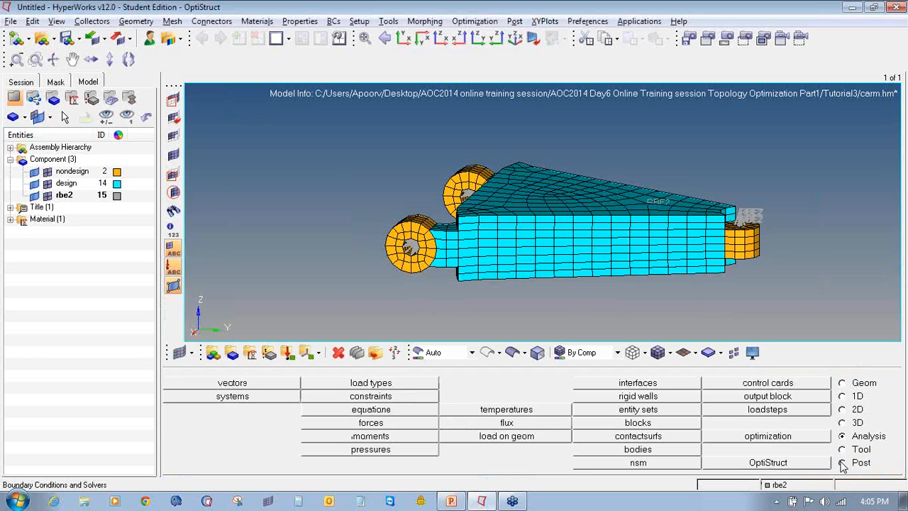
click(10, 219)
Create a purple 3D property named prop_design with the PSOLID card image and the Steel material
click(268, 353)
click(435, 387)
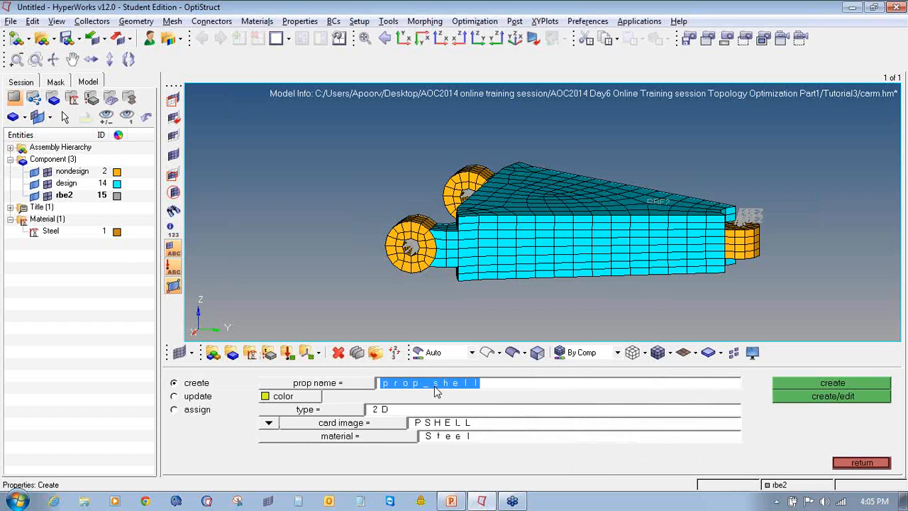
text(pro)
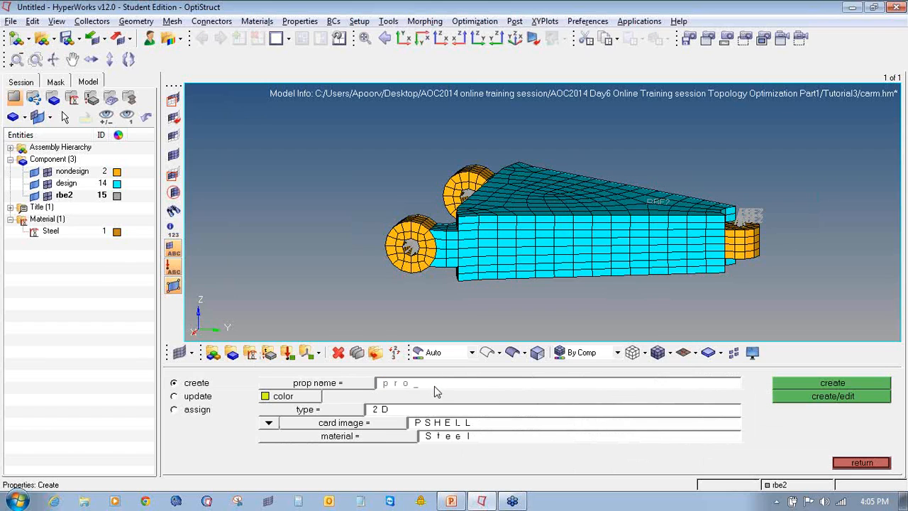
text(p_design)
click(265, 395)
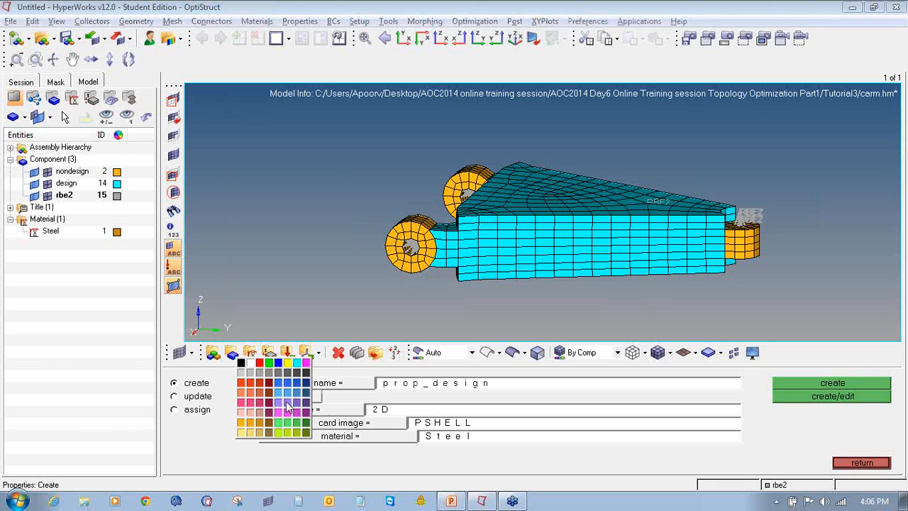
click(294, 410)
click(302, 411)
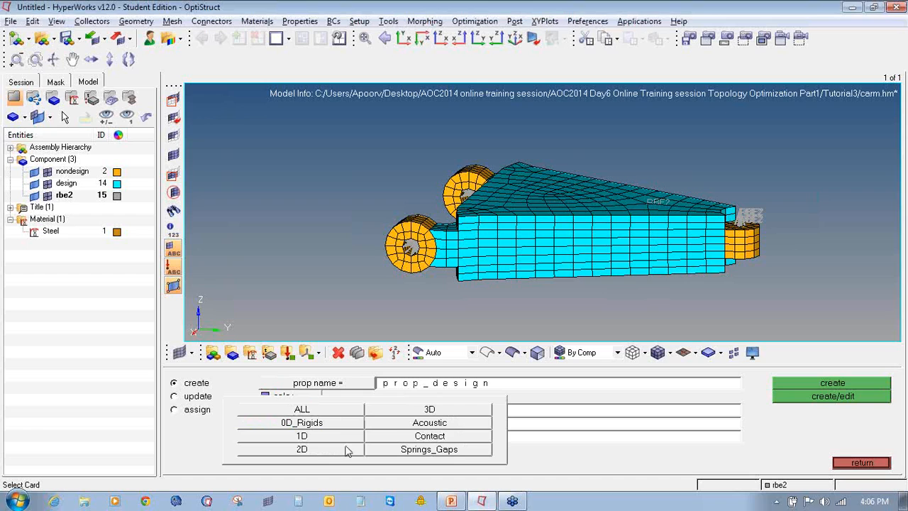
click(394, 414)
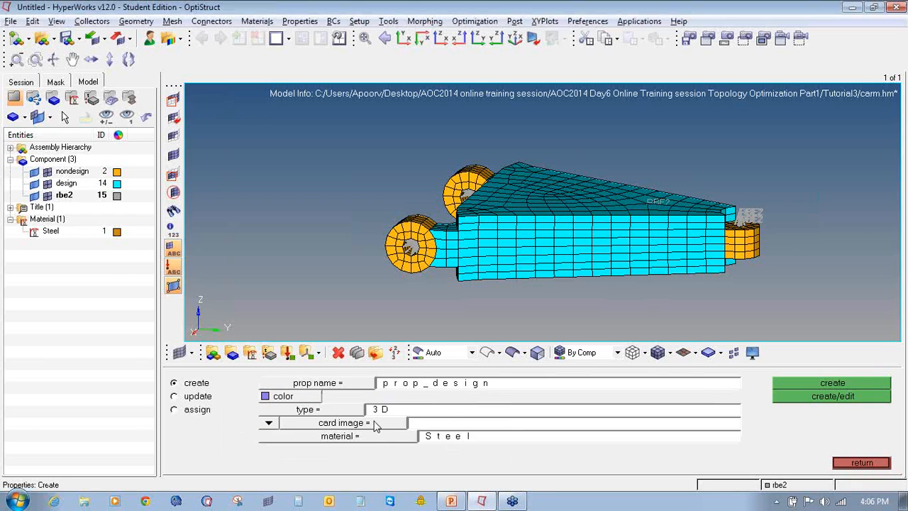
click(378, 425)
click(407, 436)
click(339, 435)
click(234, 384)
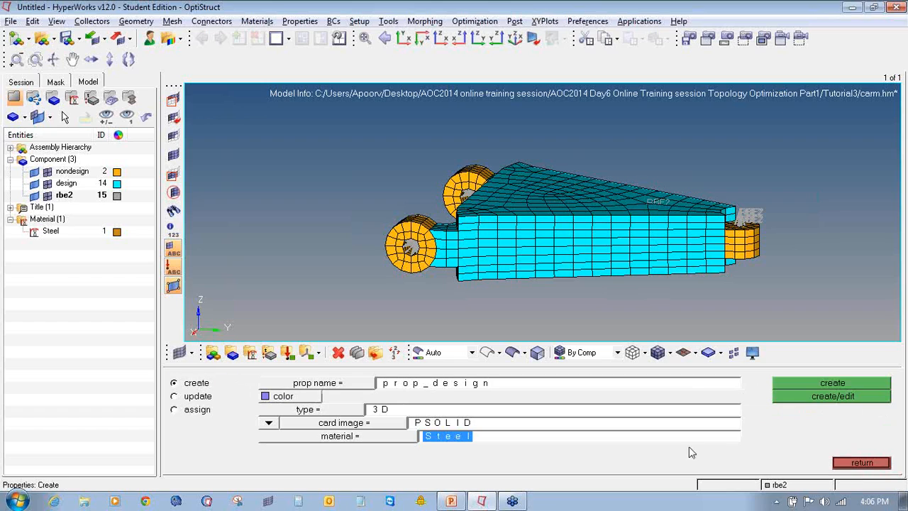
click(800, 386)
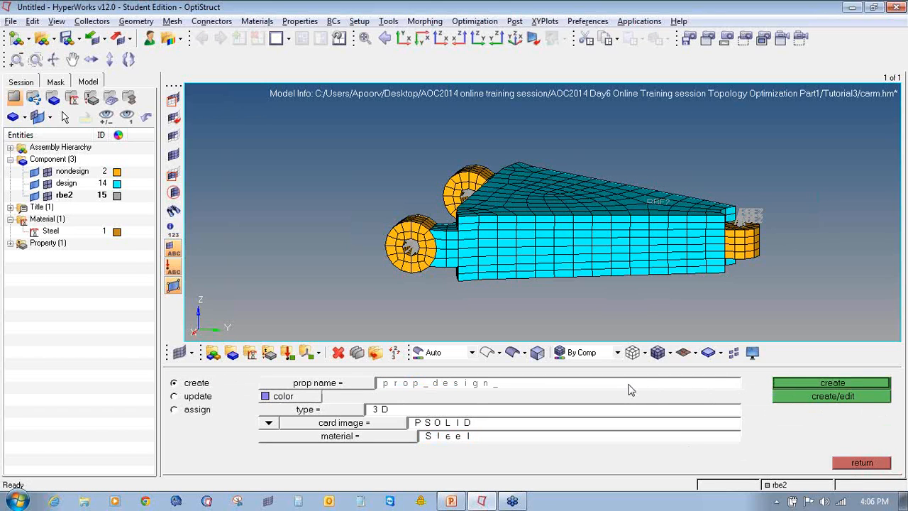
Create a second 3D property, prop_non_design, in orange with the PSOLID card image and Steel material, and list both properties
text(non_)
click(279, 401)
click(258, 398)
click(310, 414)
click(391, 412)
click(386, 423)
click(409, 435)
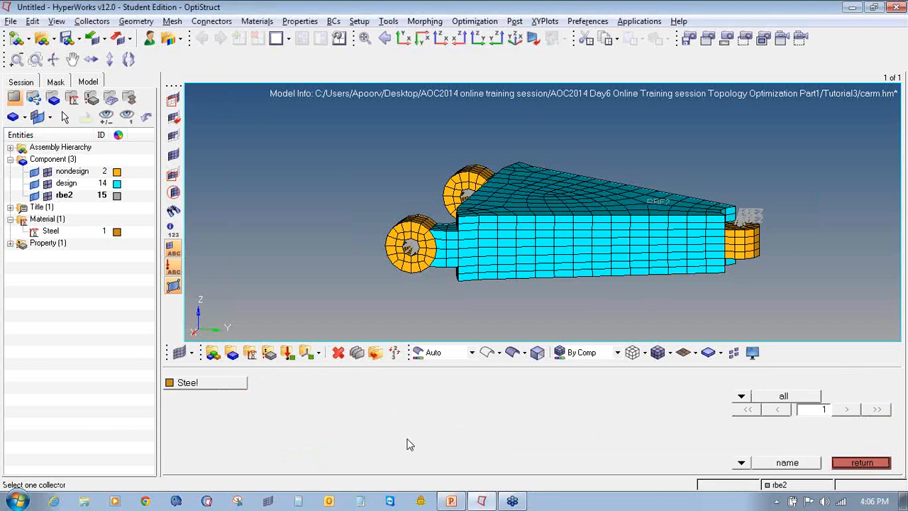
click(238, 385)
click(784, 388)
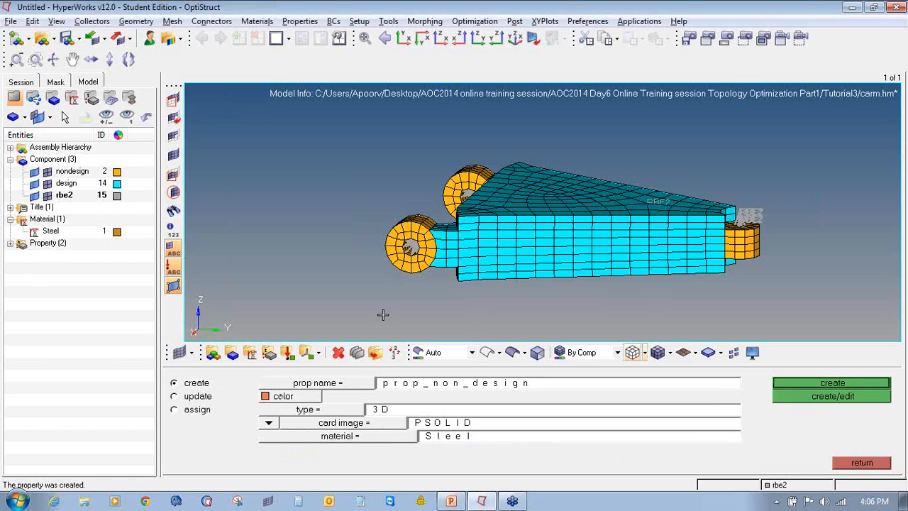
click(10, 242)
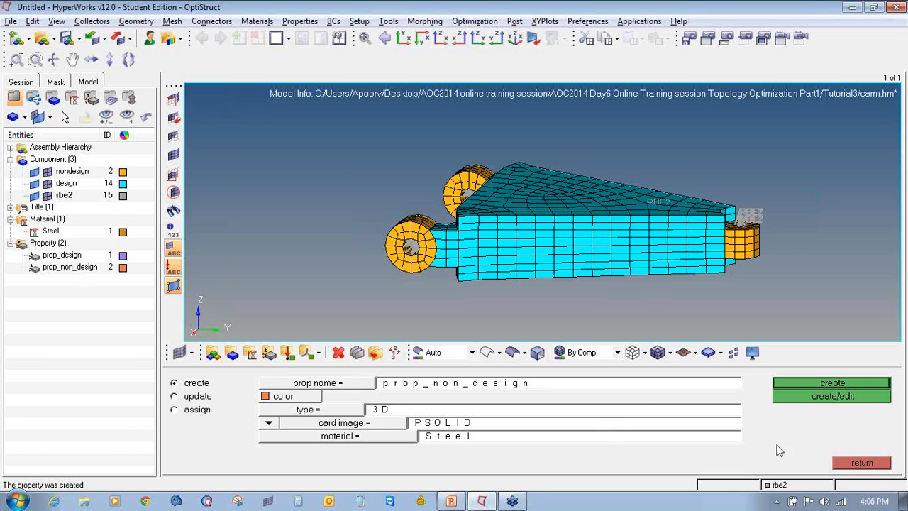
click(848, 464)
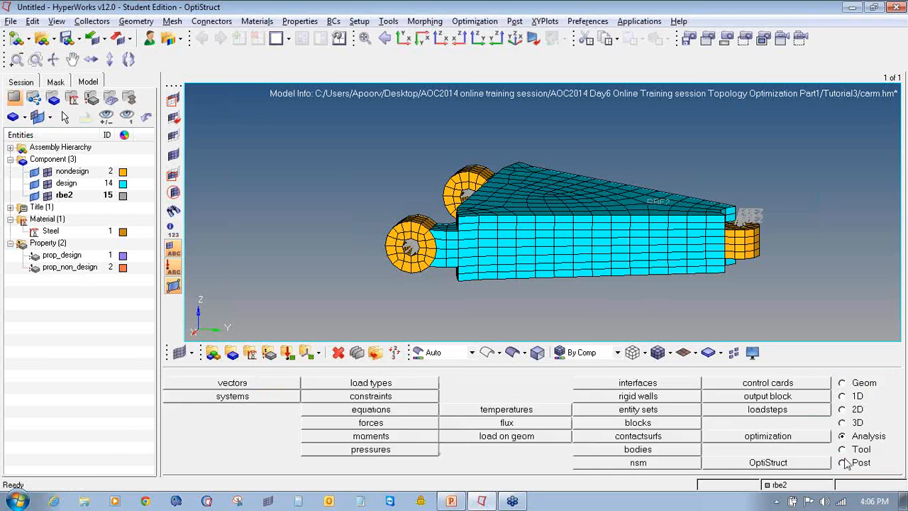
Update the nondesign component to use the prop_non_design property
click(233, 353)
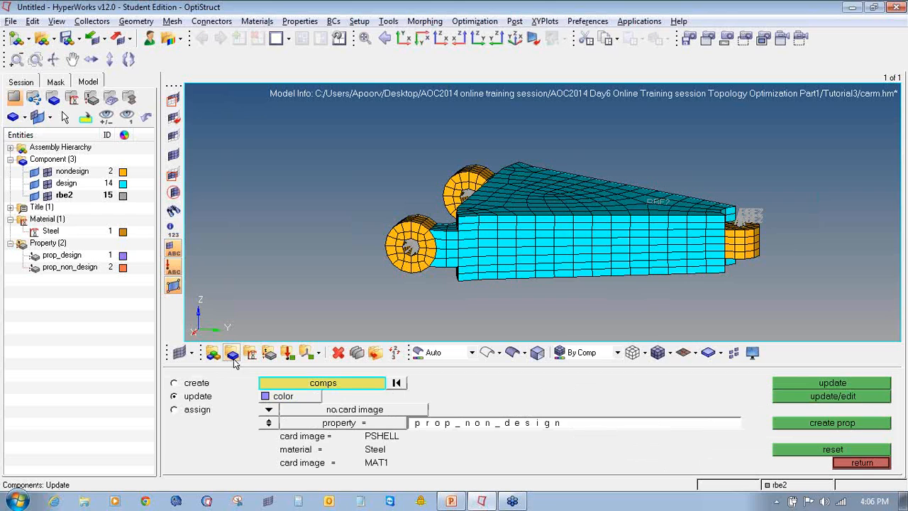
click(289, 385)
click(223, 384)
click(759, 423)
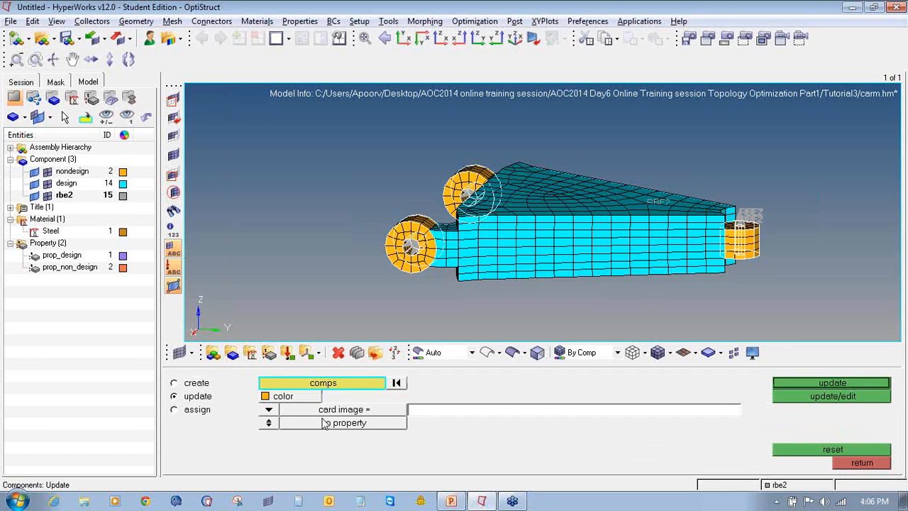
click(268, 424)
click(317, 424)
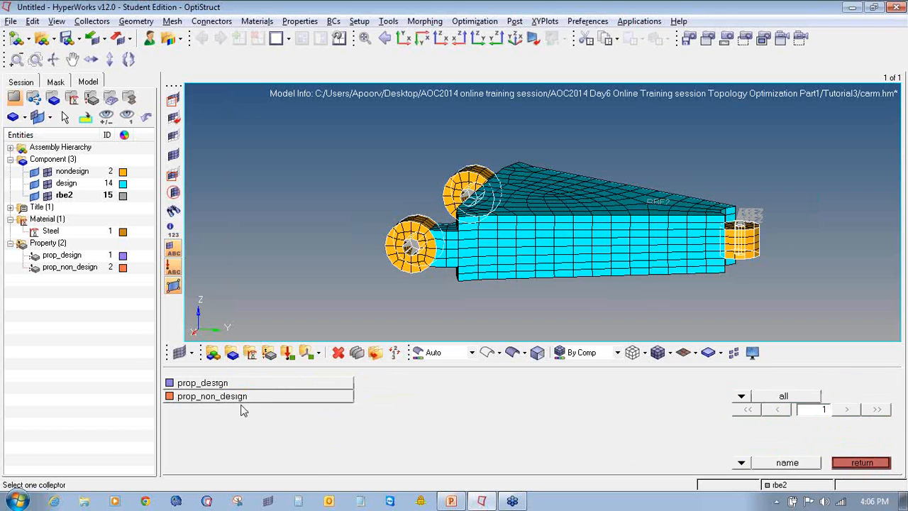
click(244, 397)
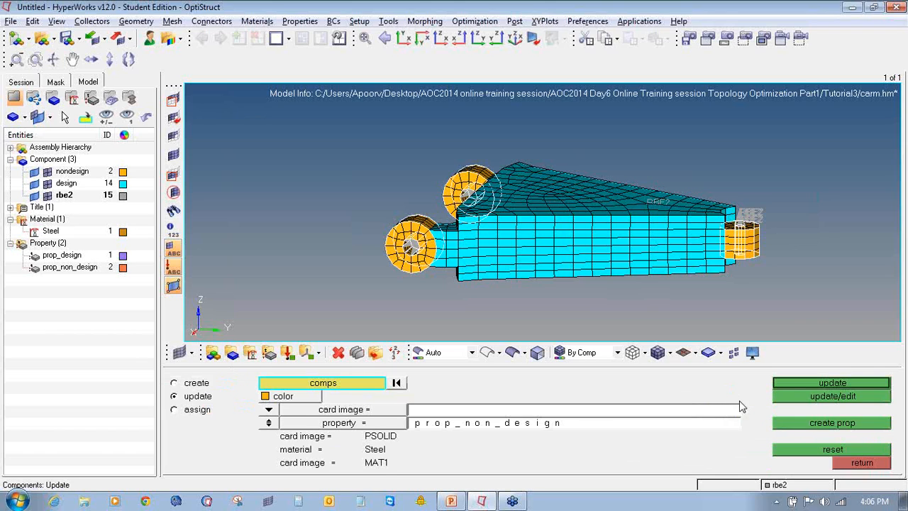
click(796, 383)
Update the design component to use the prop_design property
click(277, 383)
click(213, 399)
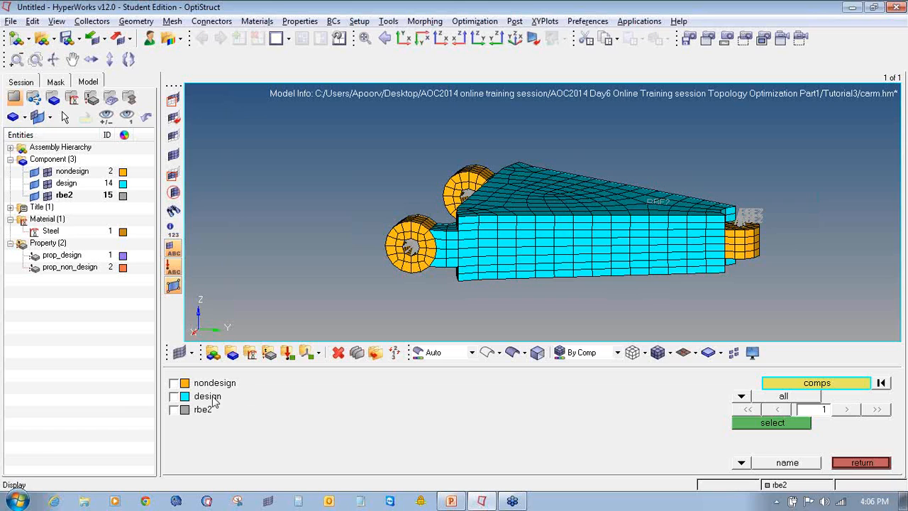
click(772, 423)
click(267, 423)
click(303, 427)
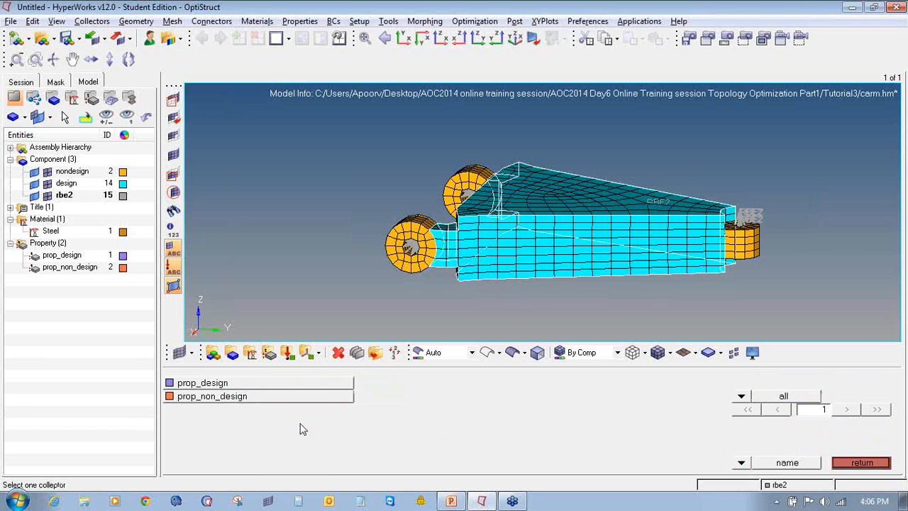
click(249, 385)
click(779, 382)
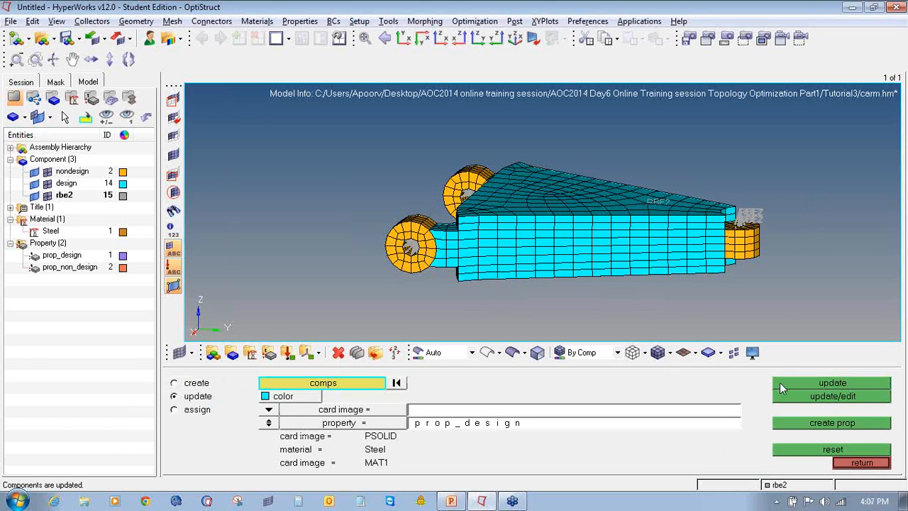
Check the assignments by colouring the mesh by material and by property, restore colouring by component, and leave component updating
click(597, 353)
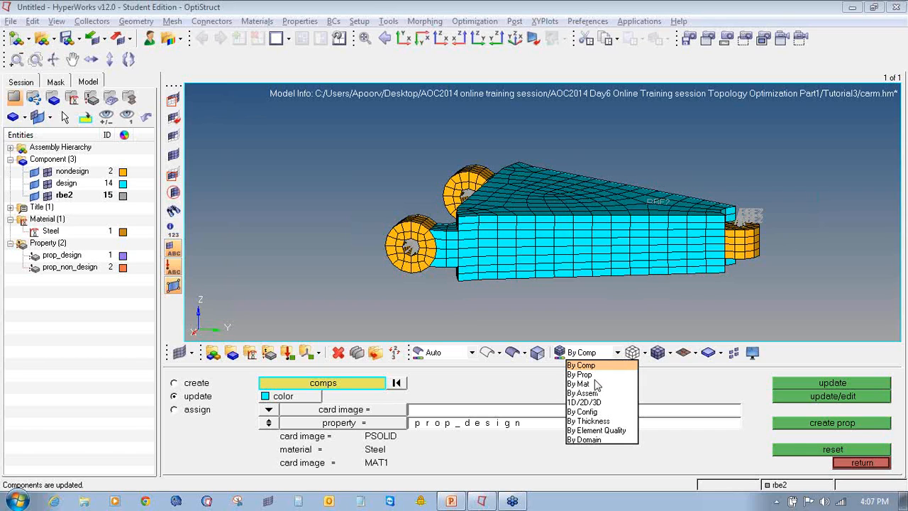
click(596, 383)
click(592, 352)
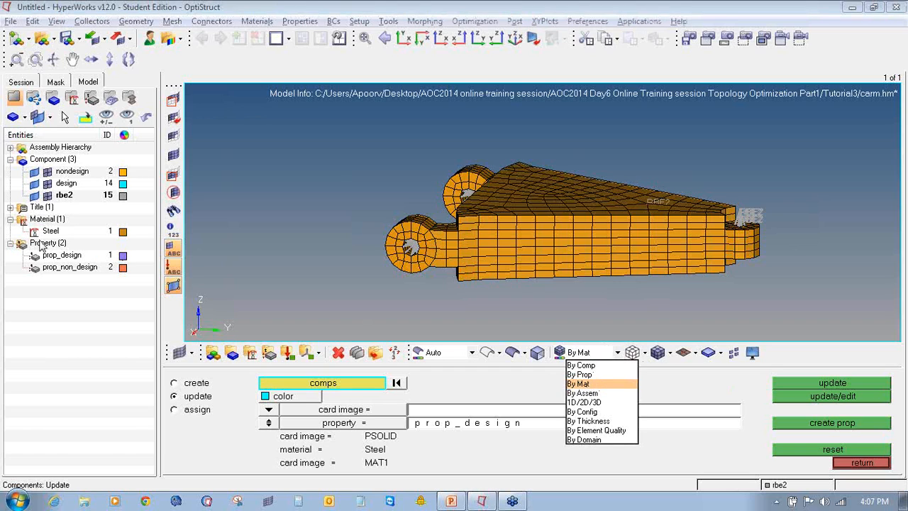
click(586, 373)
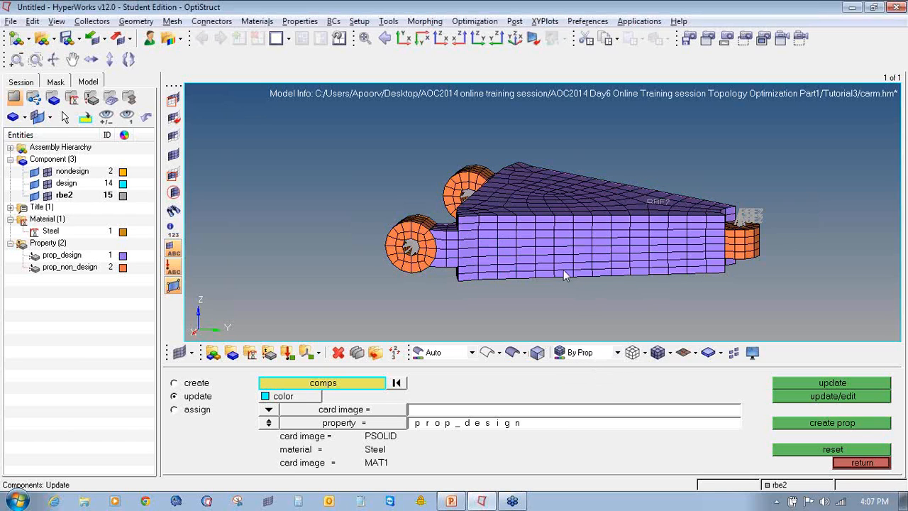
click(588, 351)
click(592, 364)
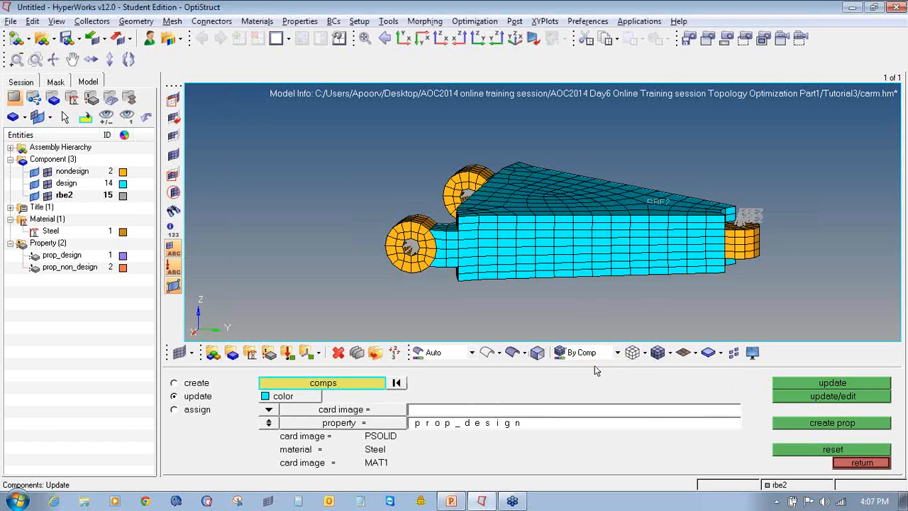
click(861, 463)
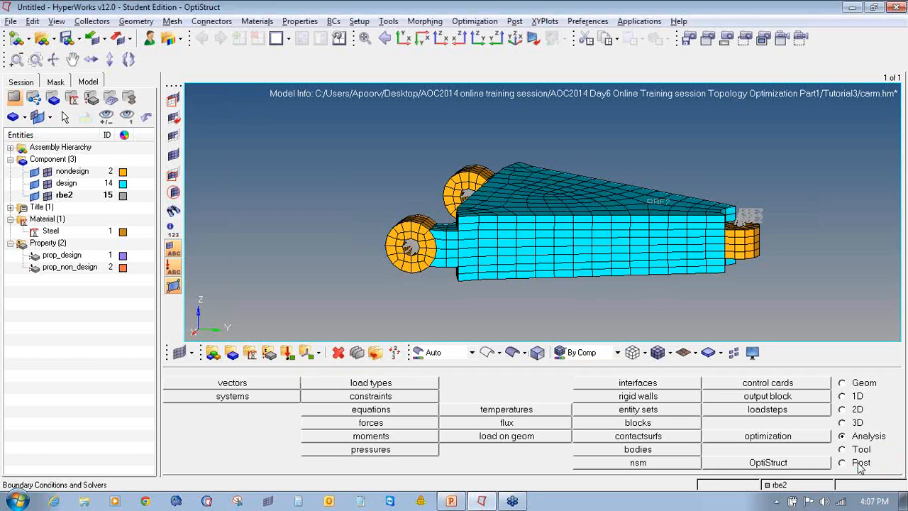
Create a blue load collector named SPC with no card image
click(288, 352)
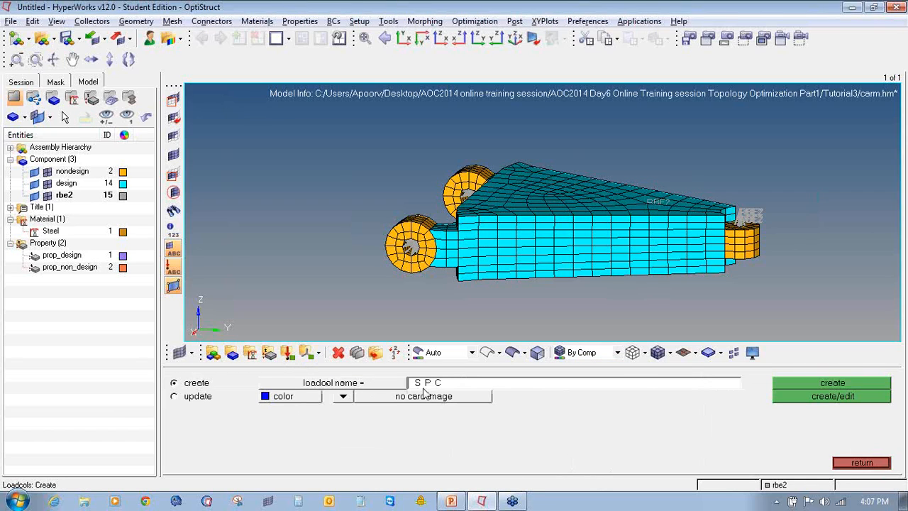
click(814, 384)
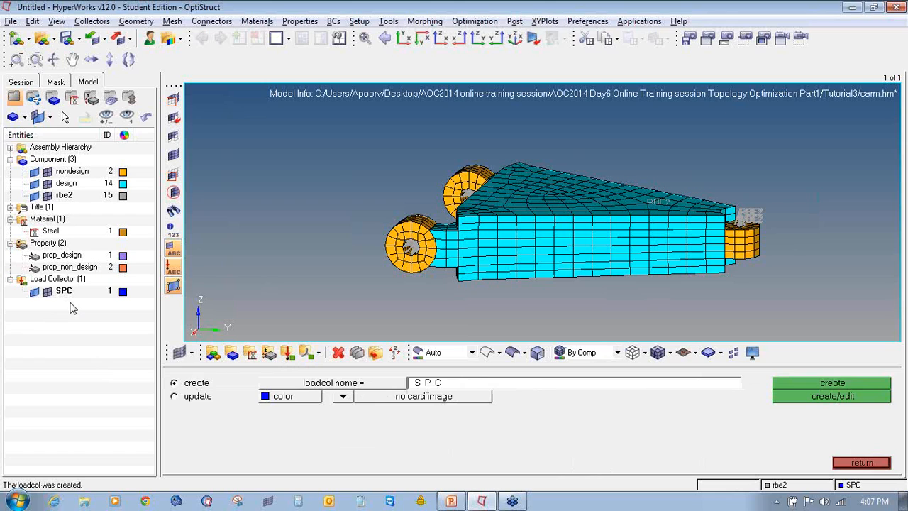
click(870, 464)
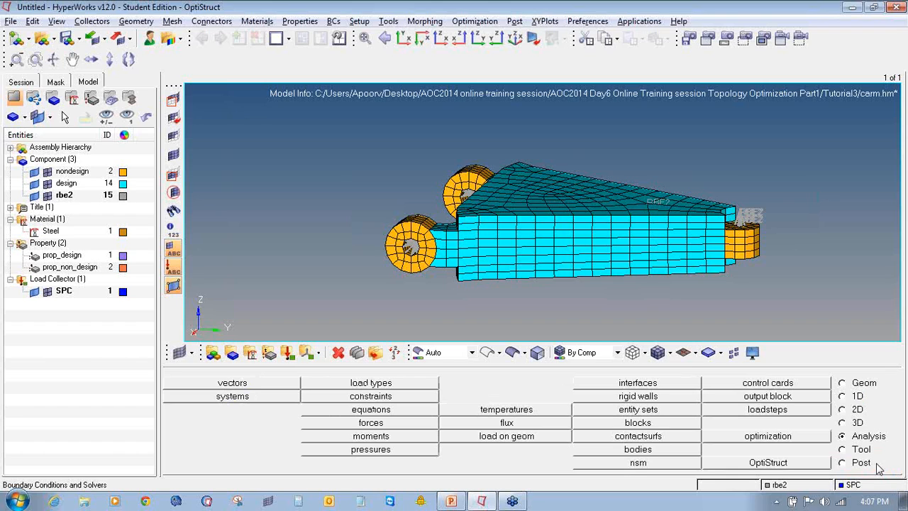
Create a red load collector named brake with no card image
click(287, 352)
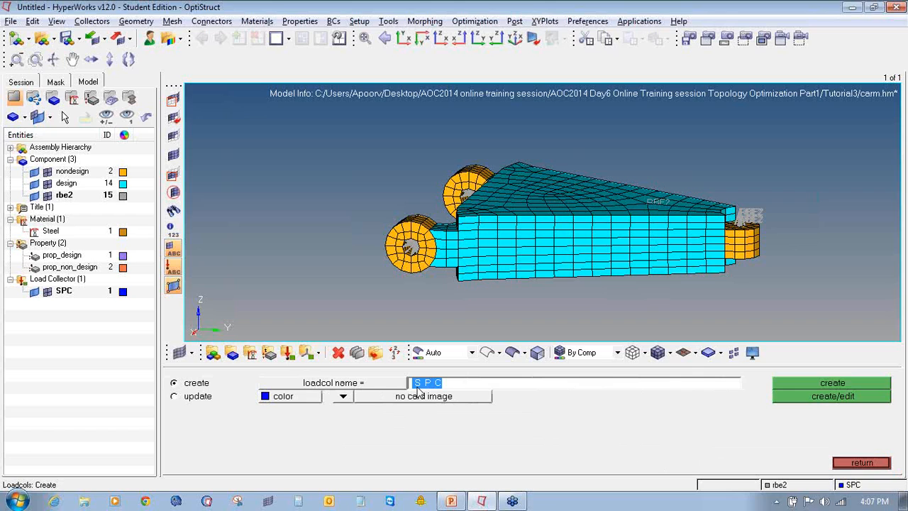
text(brake)
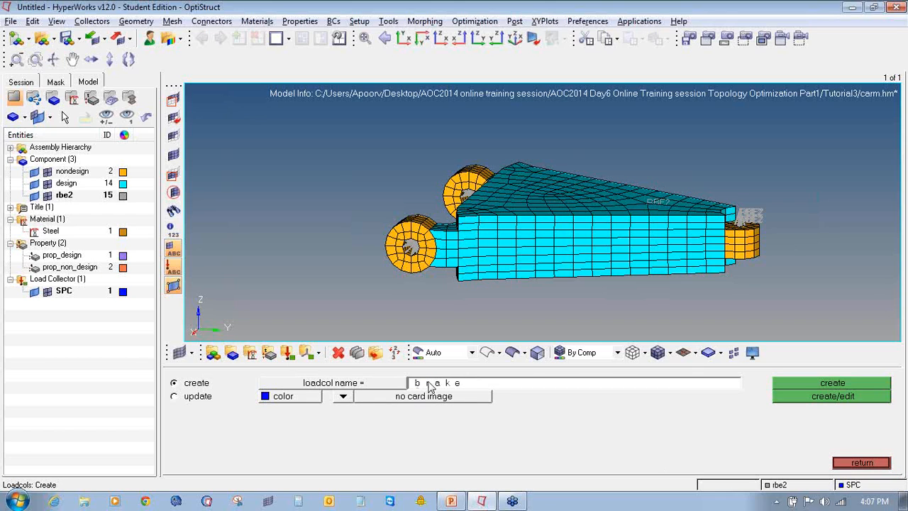
click(315, 398)
click(298, 364)
click(779, 386)
Create a green load collector named corner with no card image
click(569, 385)
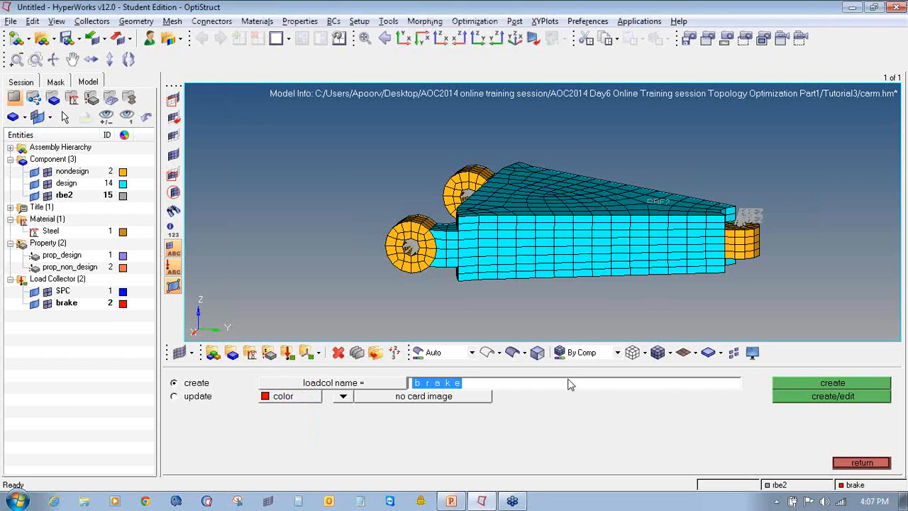
text(corner)
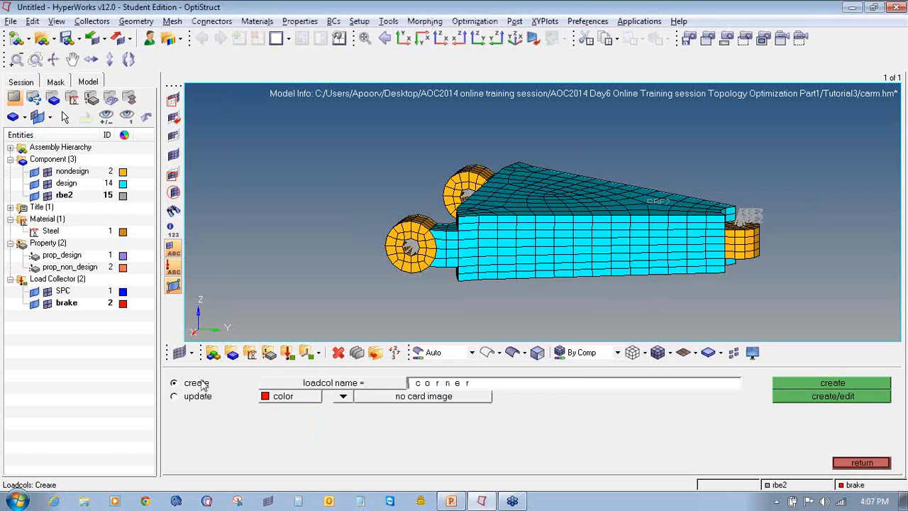
click(282, 397)
click(278, 363)
click(781, 385)
Create a yellow load collector named pothole with no card image and finish creating load collectors
click(656, 386)
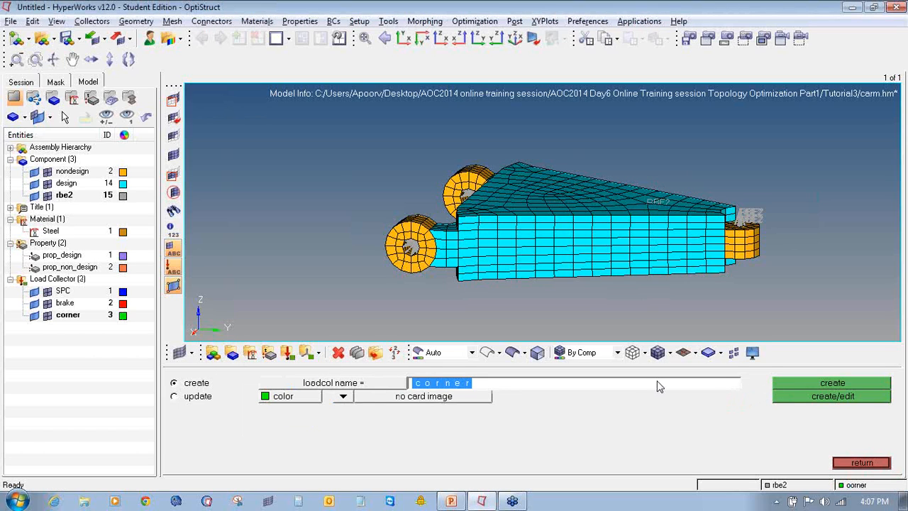
text(pothole)
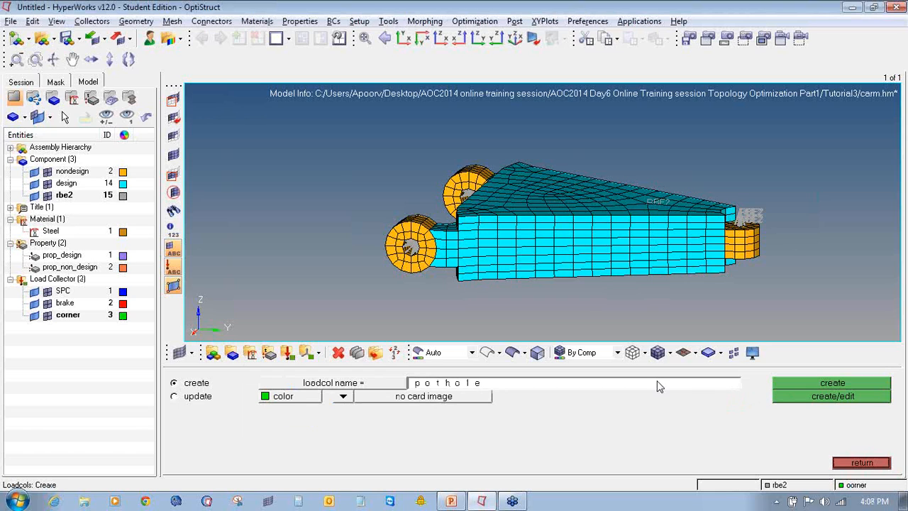
click(298, 397)
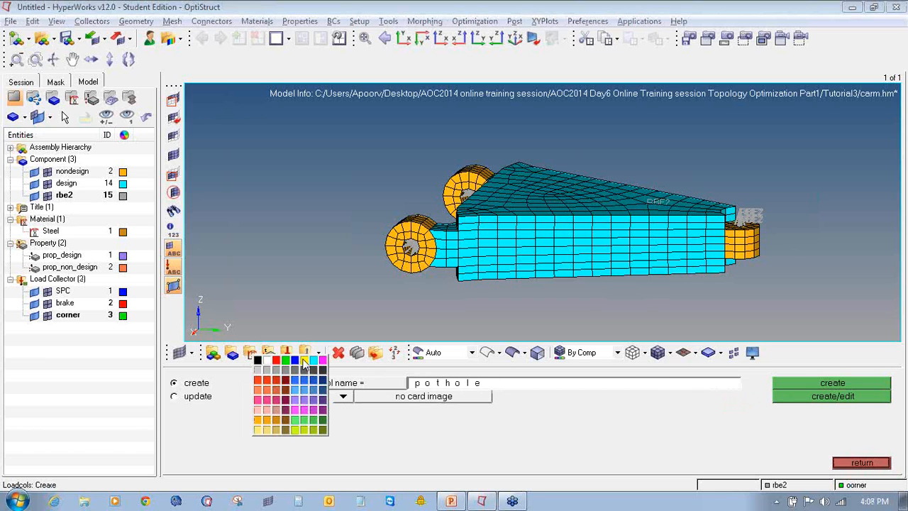
click(299, 362)
click(816, 384)
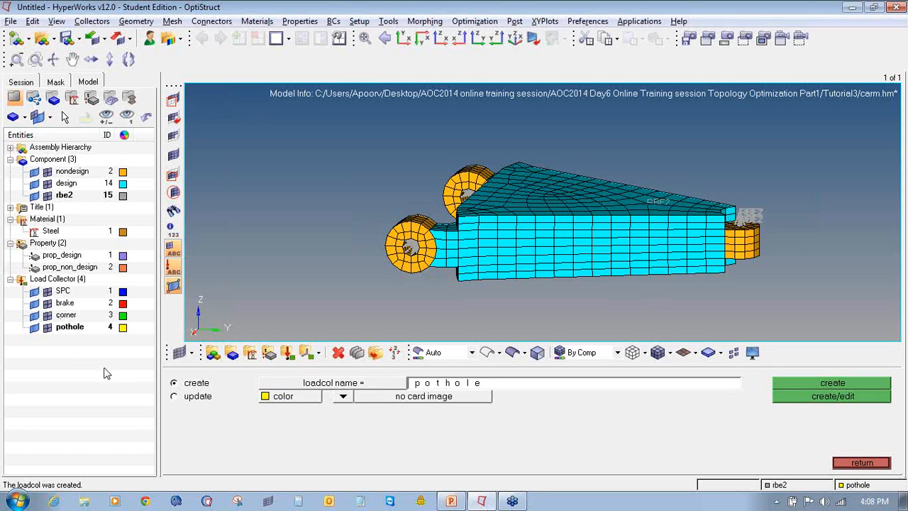
click(879, 465)
Make the SPC load collector current and constrain dof2 and dof3 at the RBE2 centre node of the far bushing
right_click(63, 292)
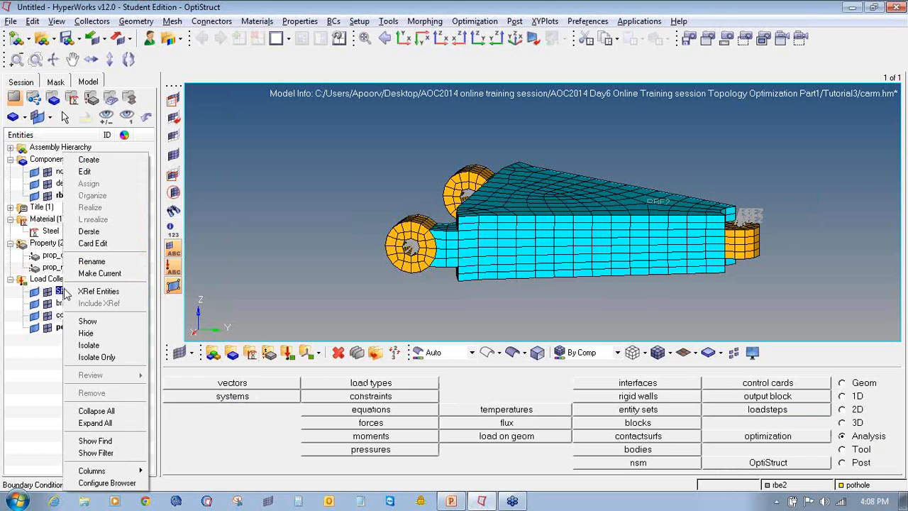
click(90, 274)
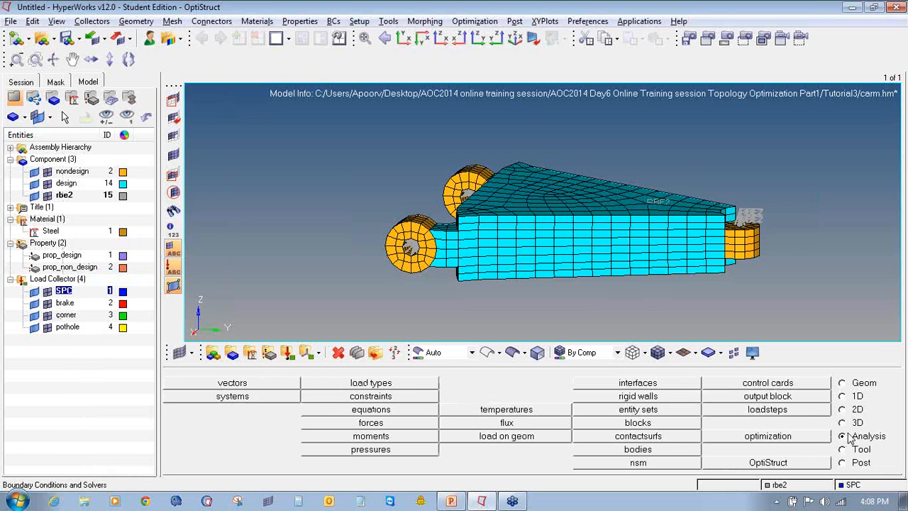
click(406, 398)
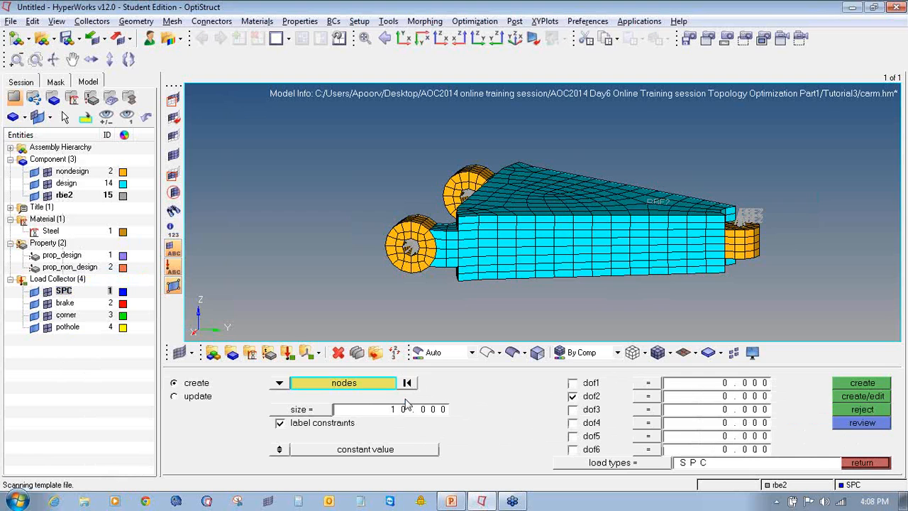
ctrl+drag(492, 190, 451, 178)
scroll(445, 177, up, 2)
scroll(446, 177, up, 5)
scroll(445, 178, down, 2)
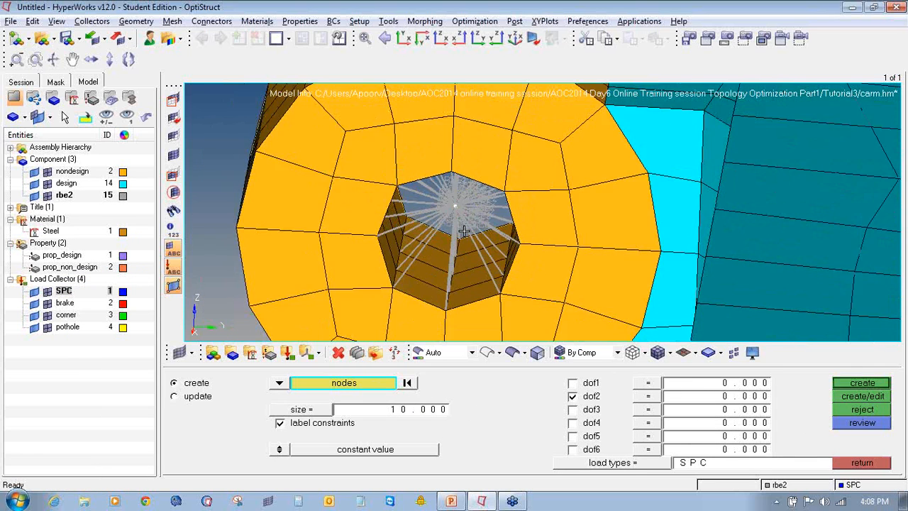
click(589, 410)
click(862, 386)
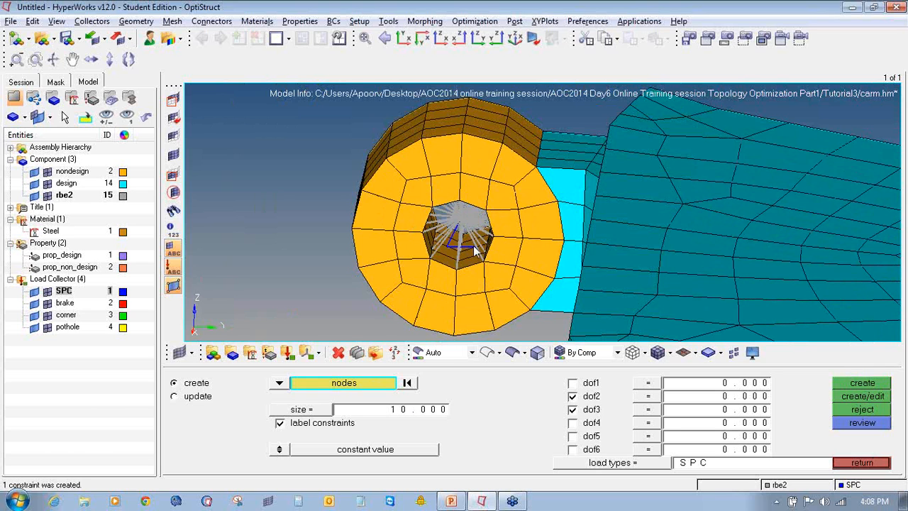
Constrain dof1, dof2 and dof3 at the RBE2 centre node of the near bushing
scroll(474, 251, down, 5)
scroll(467, 282, up, 8)
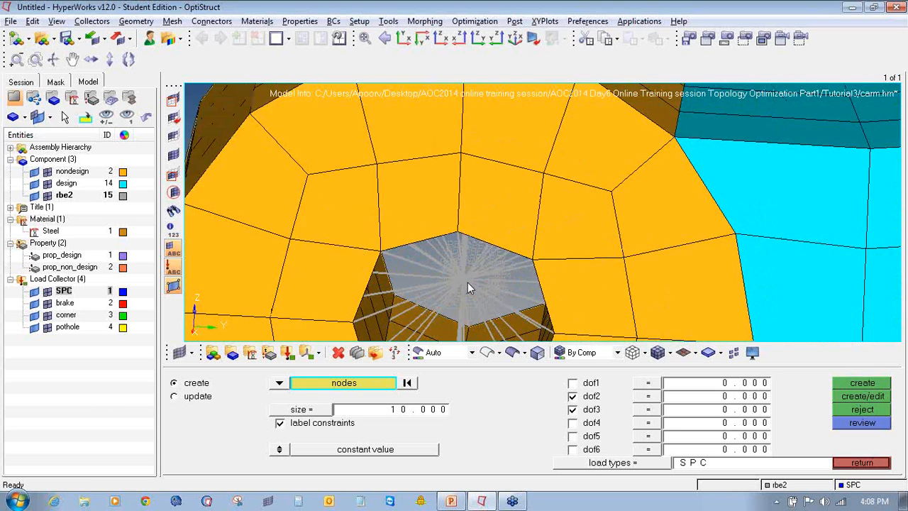
scroll(468, 282, up, 1)
click(590, 383)
click(846, 387)
scroll(428, 234, down, 8)
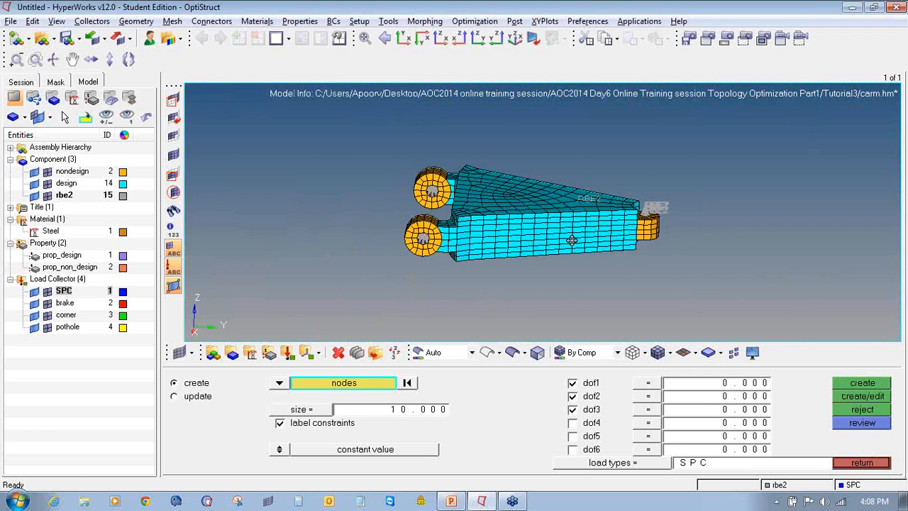
Hide the design component's elements, constrain only dof3 at the upper node of the isolated RBE2, and show the design elements again
ctrl+right_drag(572, 241, 518, 271)
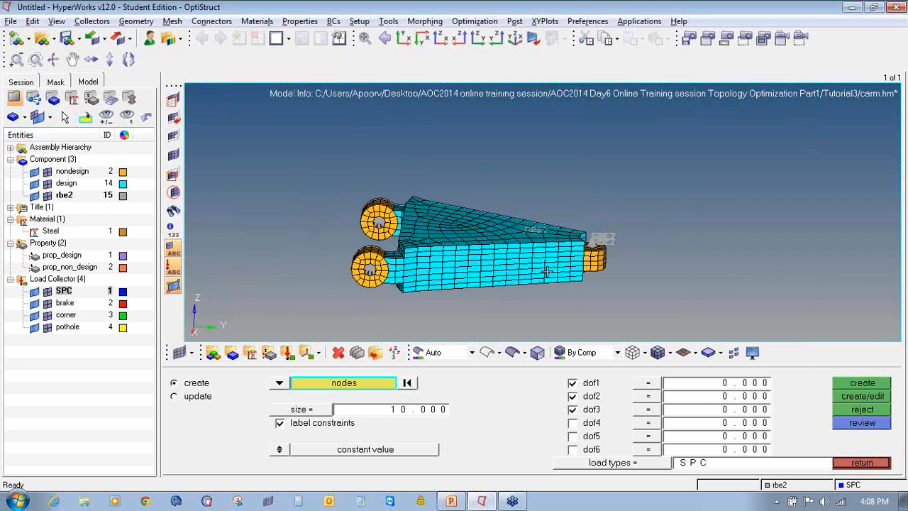
scroll(528, 235, up, 5)
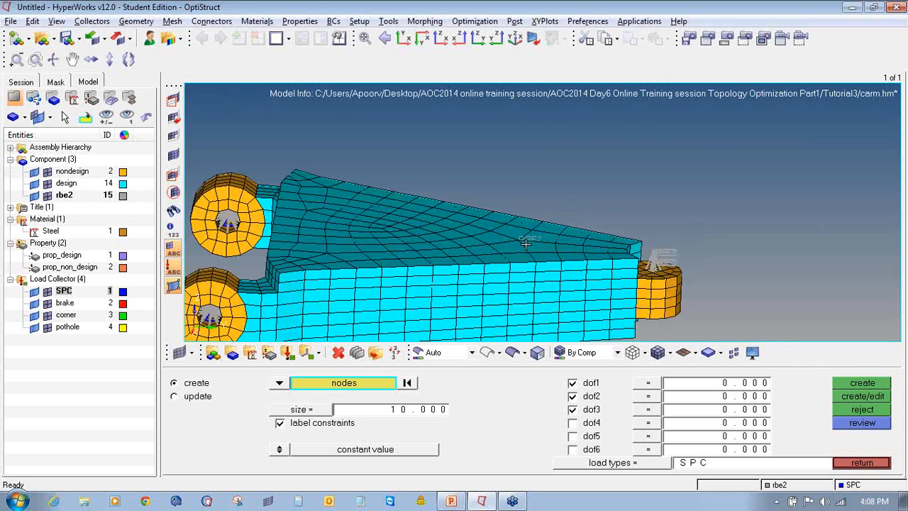
click(47, 183)
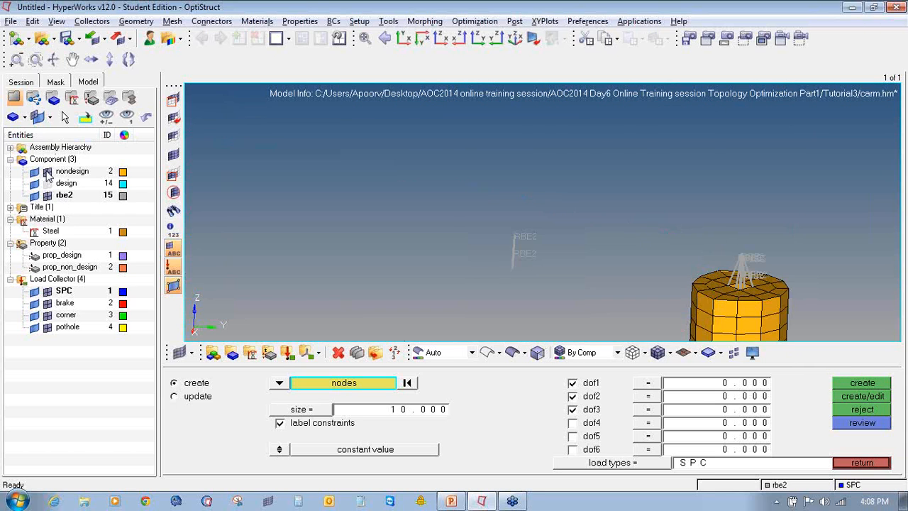
scroll(523, 246, up, 3)
click(512, 240)
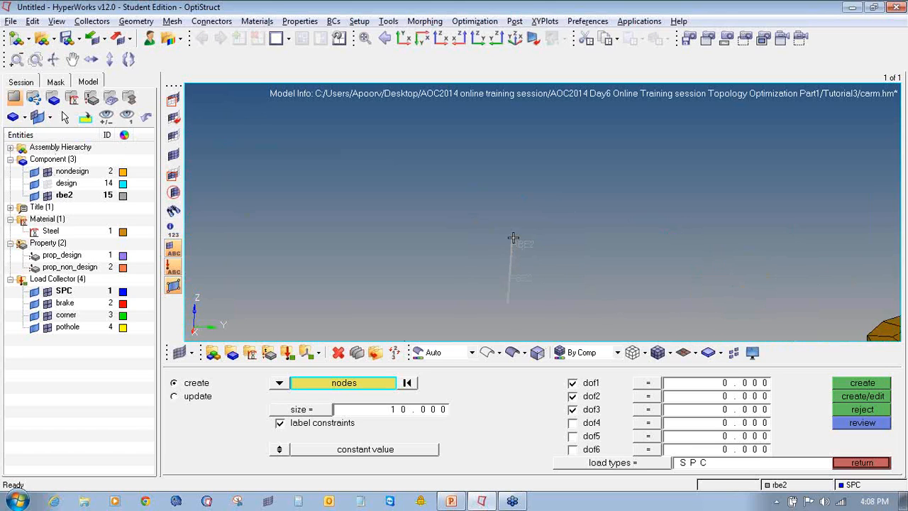
scroll(451, 273, down, 3)
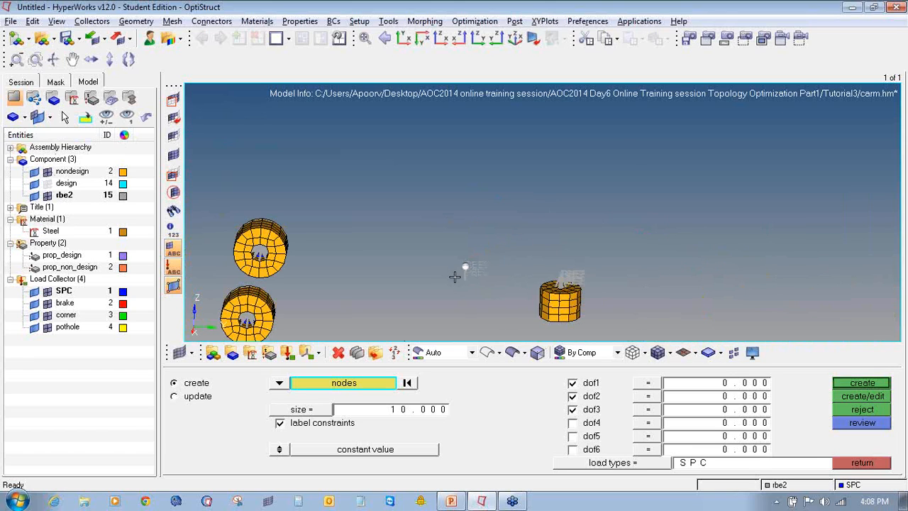
click(572, 382)
click(573, 395)
click(858, 384)
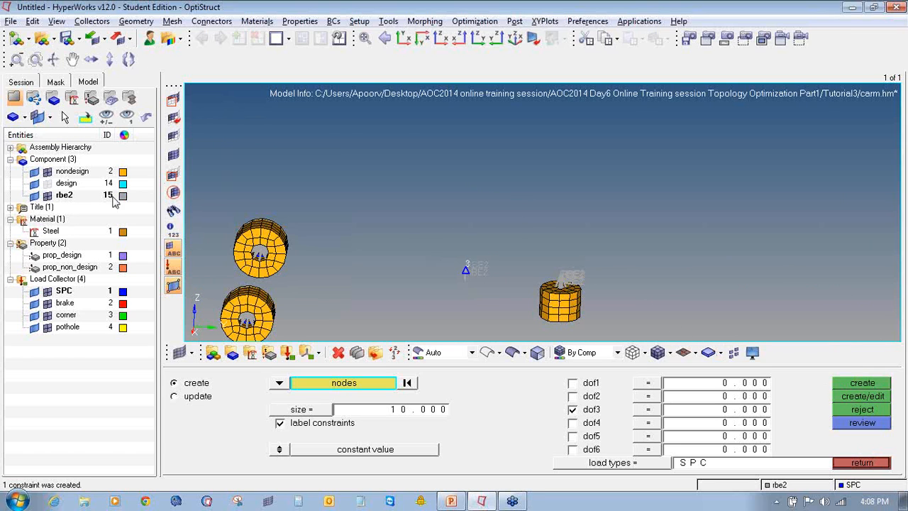
click(49, 184)
Set the constraint symbol size to 50, check the constraints in wireframe, return to the shaded display and finish constraining
ctrl+drag(524, 263, 525, 288)
ctrl+scroll(500, 266, down, 3)
ctrl+scroll(463, 287, up, 5)
ctrl+scroll(525, 288, down, 5)
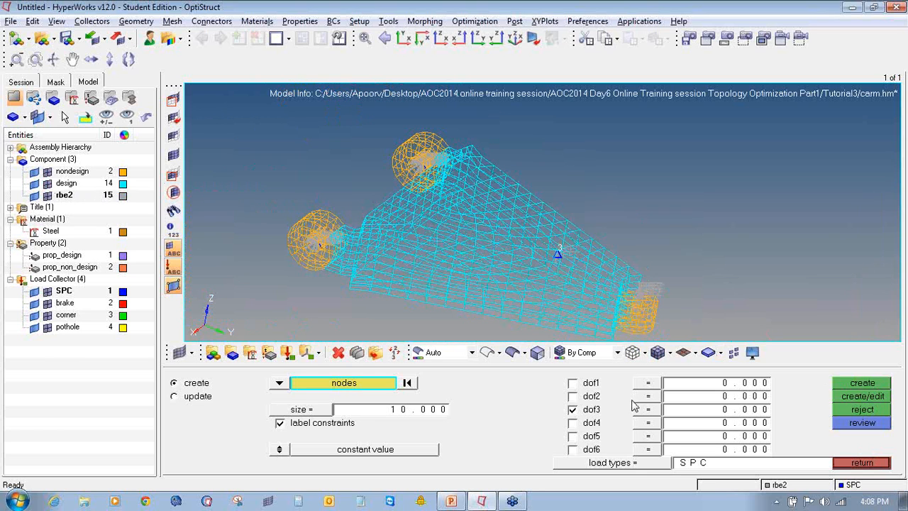
click(422, 417)
text(50)
key(Return)
ctrl+drag(654, 228, 556, 190)
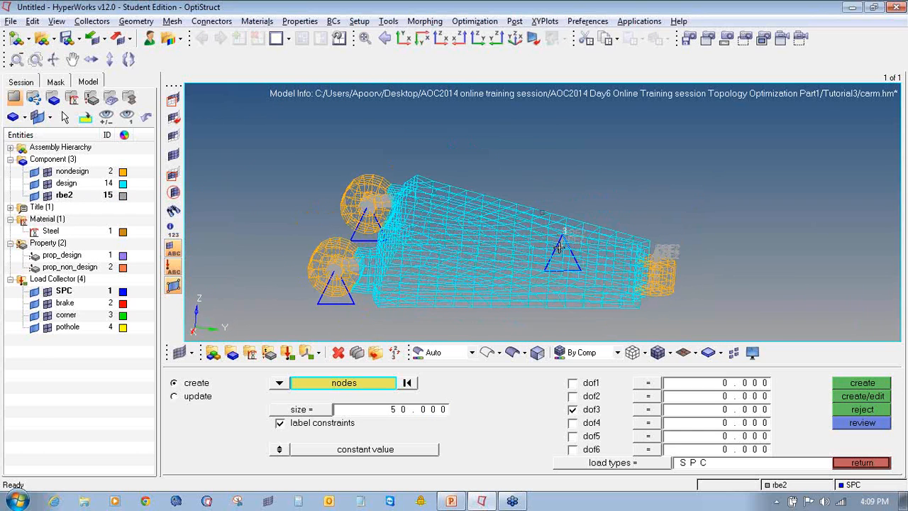
click(657, 352)
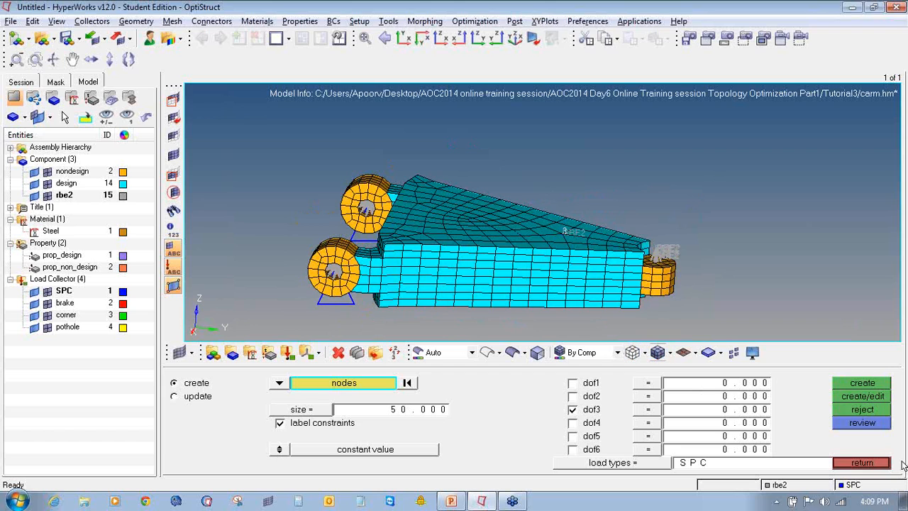
click(882, 466)
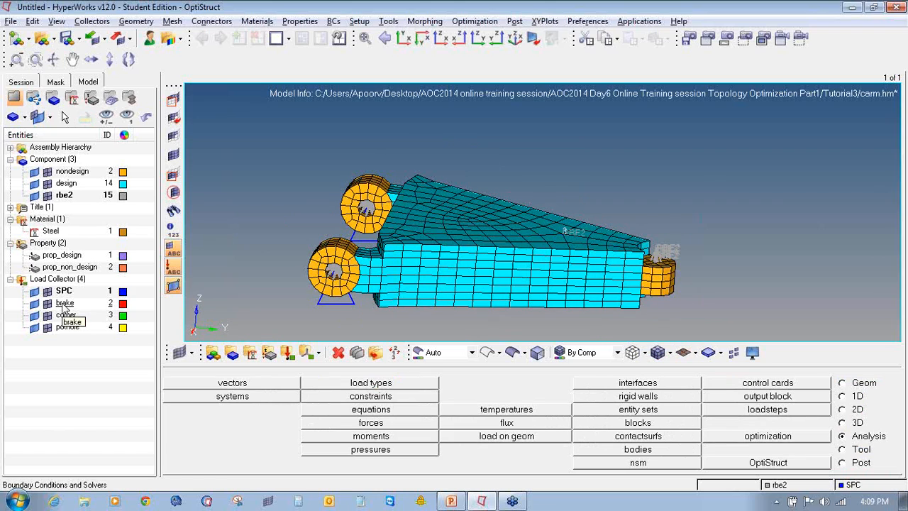
Make the brake load collector current and create a 1000 x-axis force at the apex RBE2 node on the arm's single-bushing end
right_click(64, 305)
click(79, 275)
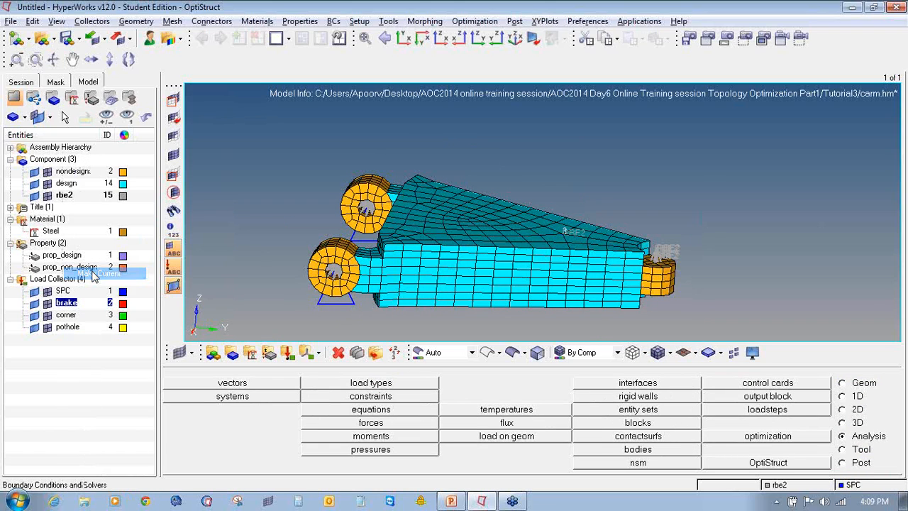
click(418, 435)
click(199, 385)
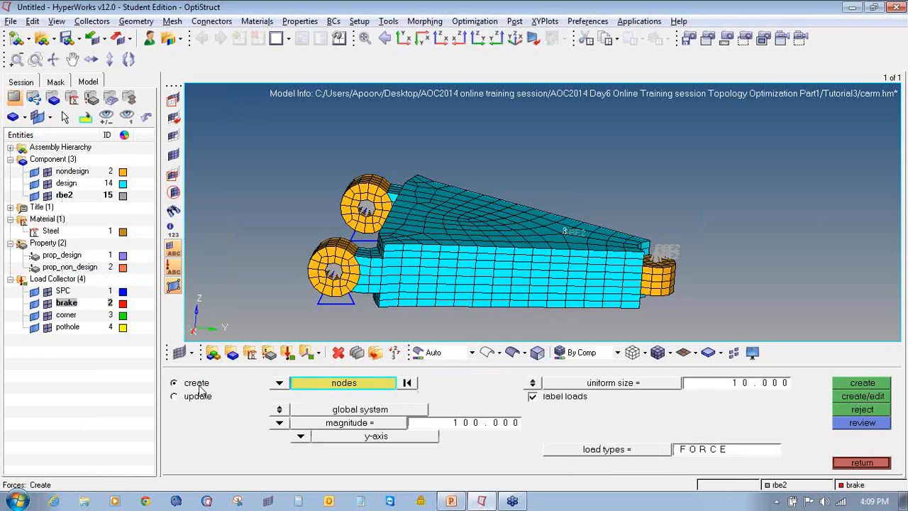
scroll(673, 247, up, 5)
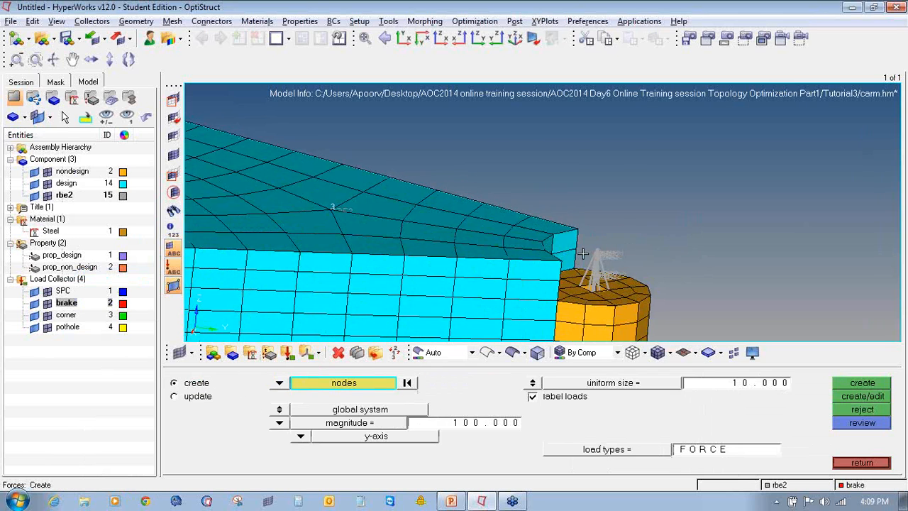
click(640, 229)
scroll(644, 221, down, 5)
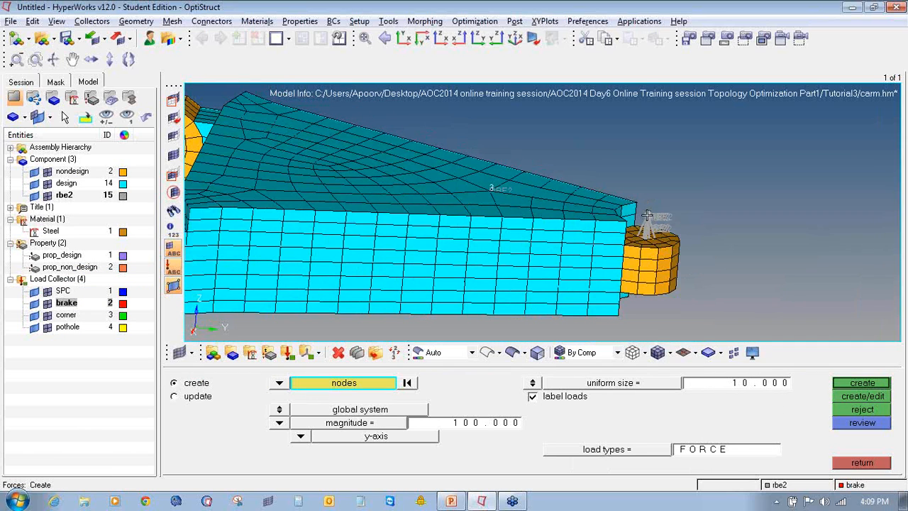
click(504, 423)
key(BackSpace)
text(1000)
key(Return)
click(300, 437)
click(301, 406)
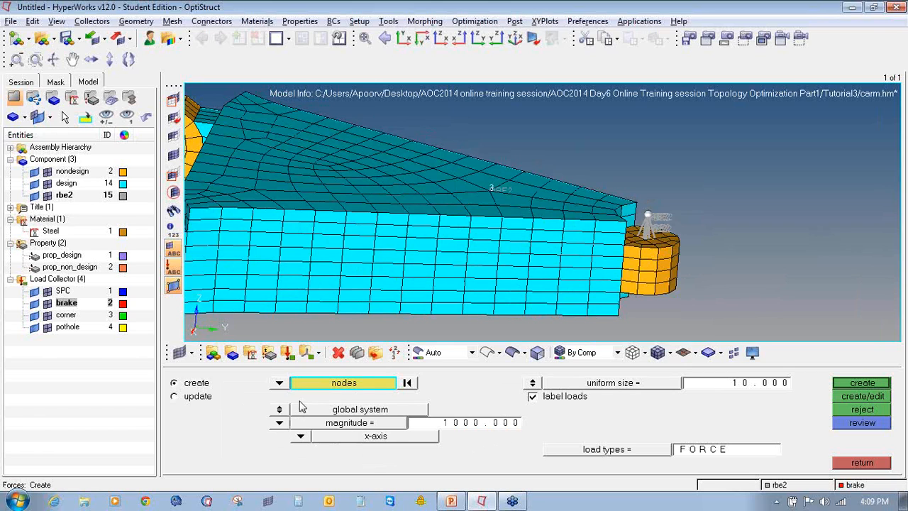
click(846, 383)
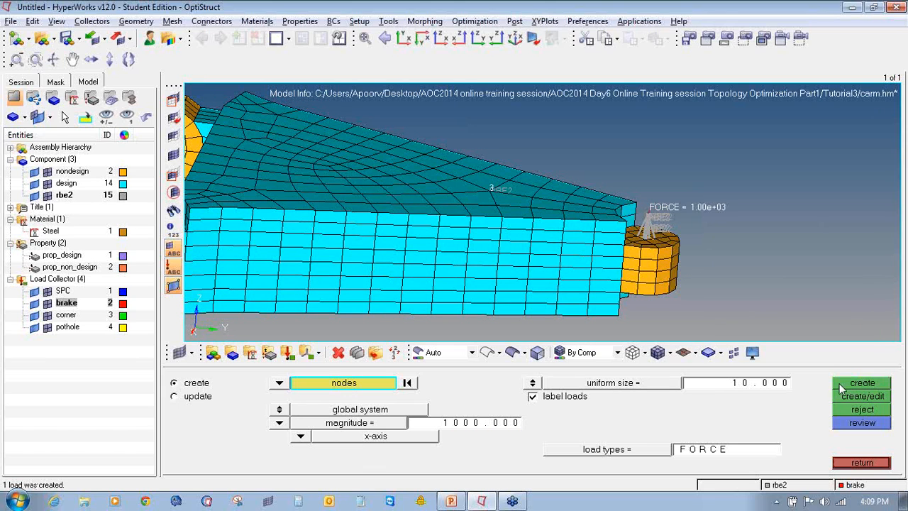
Make the corner load collector current and create a 1000 y-axis force at the same apex RBE2 node
right_click(67, 317)
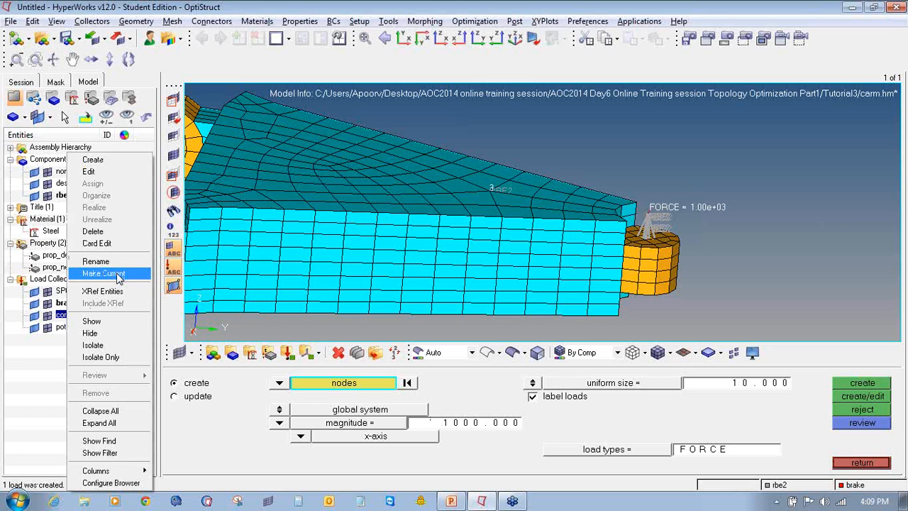
click(117, 274)
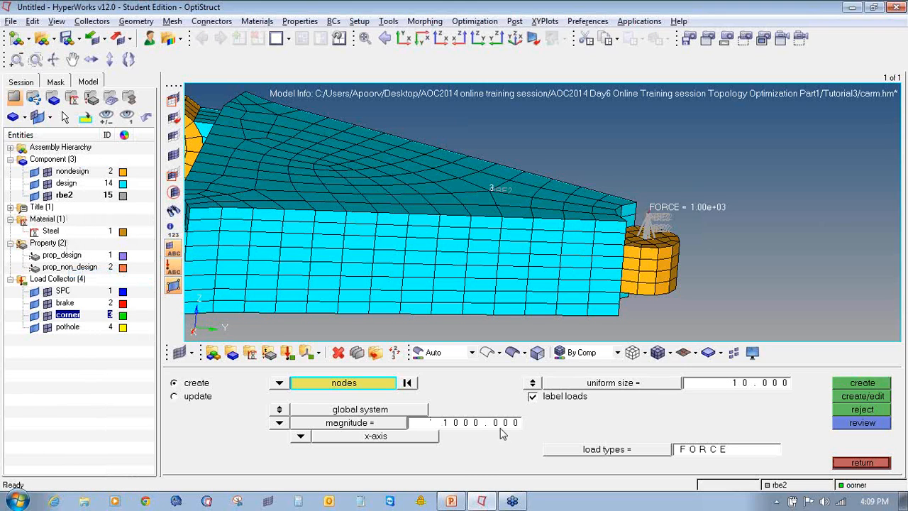
click(300, 437)
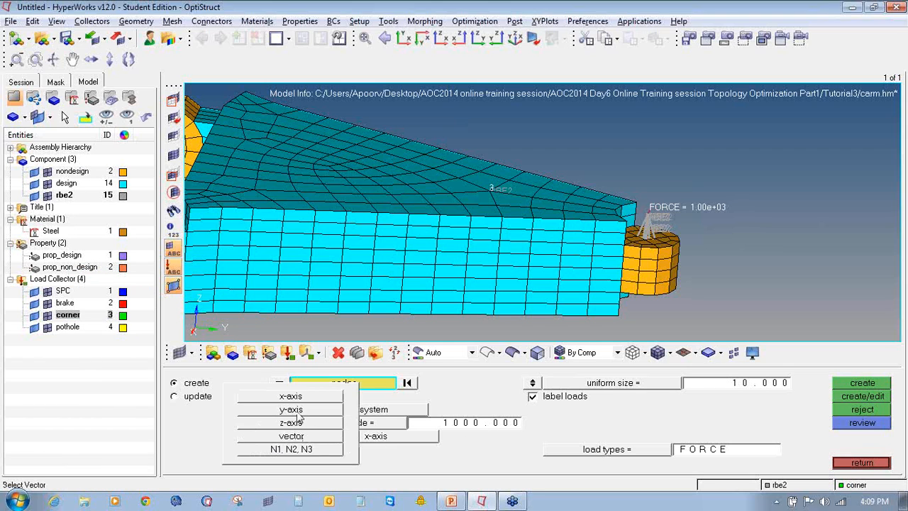
click(298, 412)
click(649, 214)
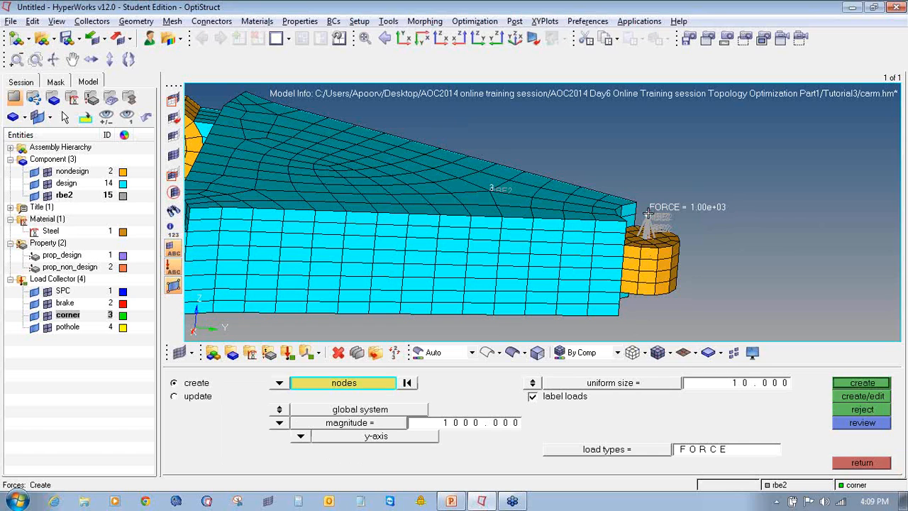
ctrl+scroll(667, 226, up, 4)
click(863, 389)
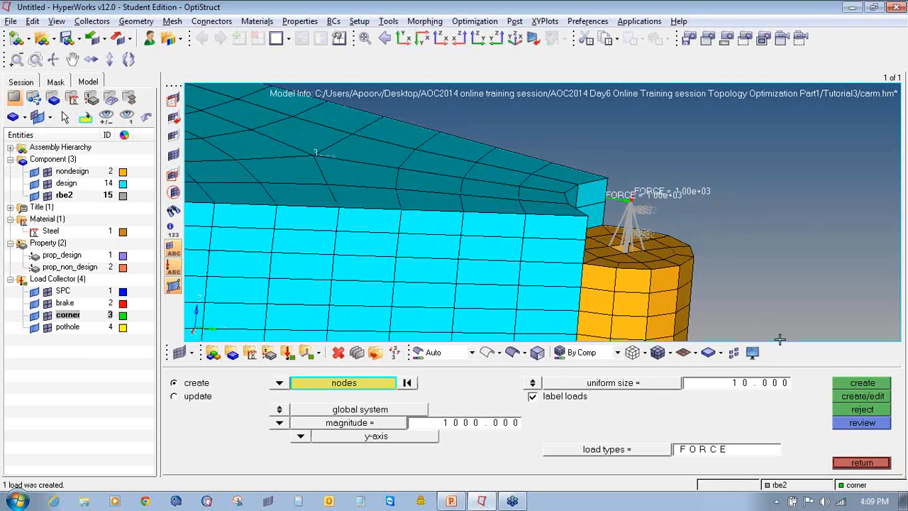
Make the pothole load collector current and create a 1000 z-axis force at the same apex RBE2 node
right_click(74, 328)
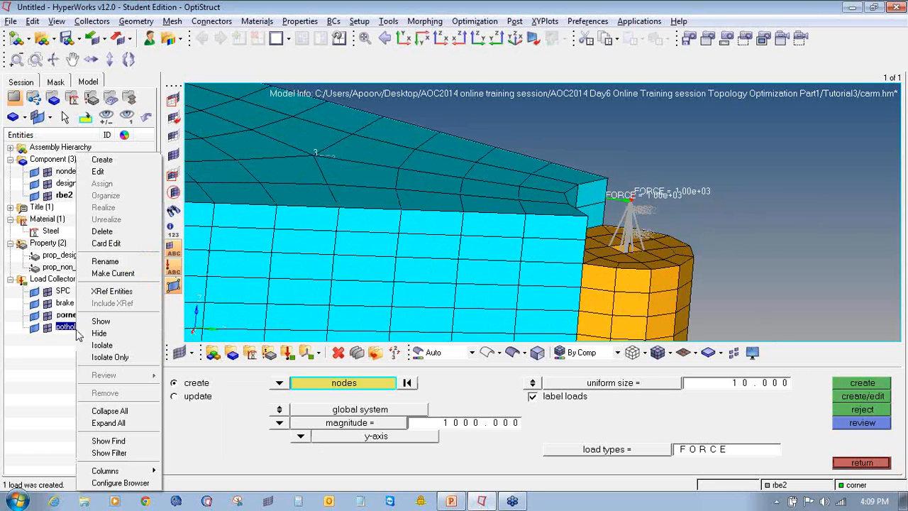
click(117, 274)
click(306, 438)
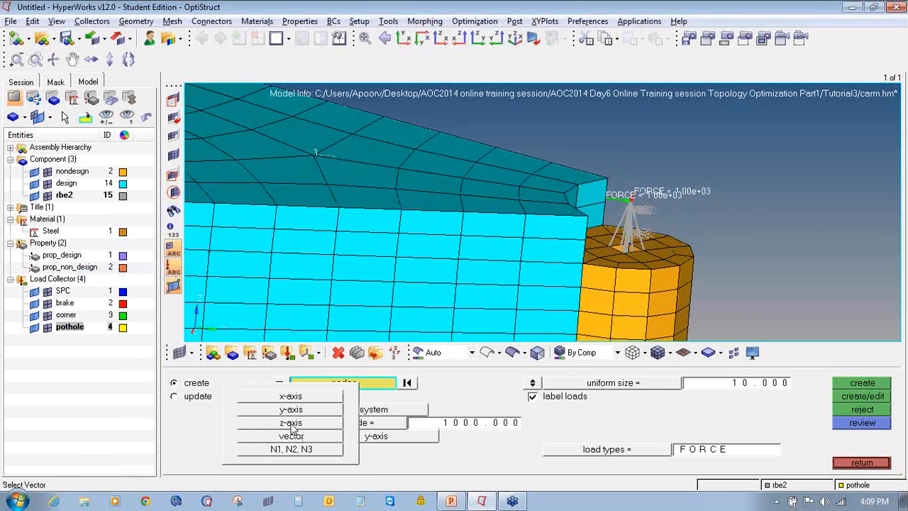
click(293, 425)
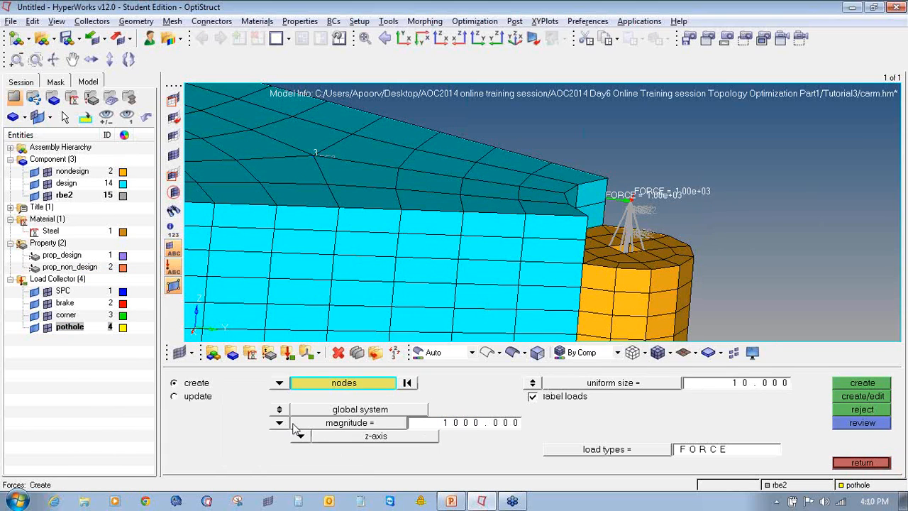
click(629, 202)
click(840, 383)
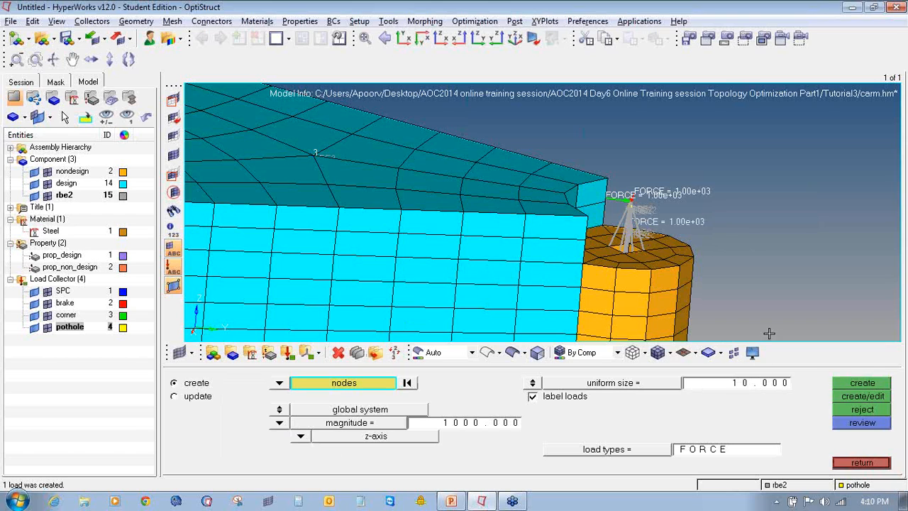
Set the uniform force symbol size to 50, check the three force directions and finish creating forces
click(749, 387)
text(50)
key(Return)
ctrl+drag(635, 195, 610, 223)
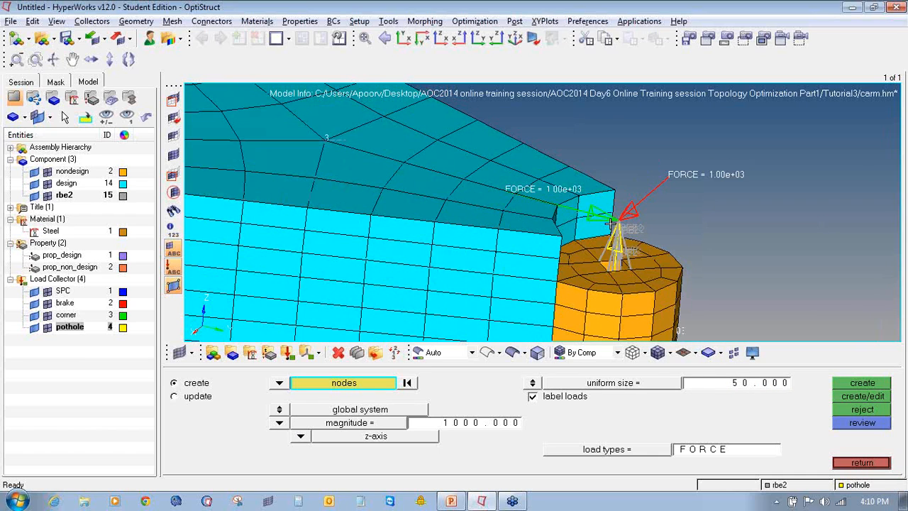
scroll(609, 223, down, 5)
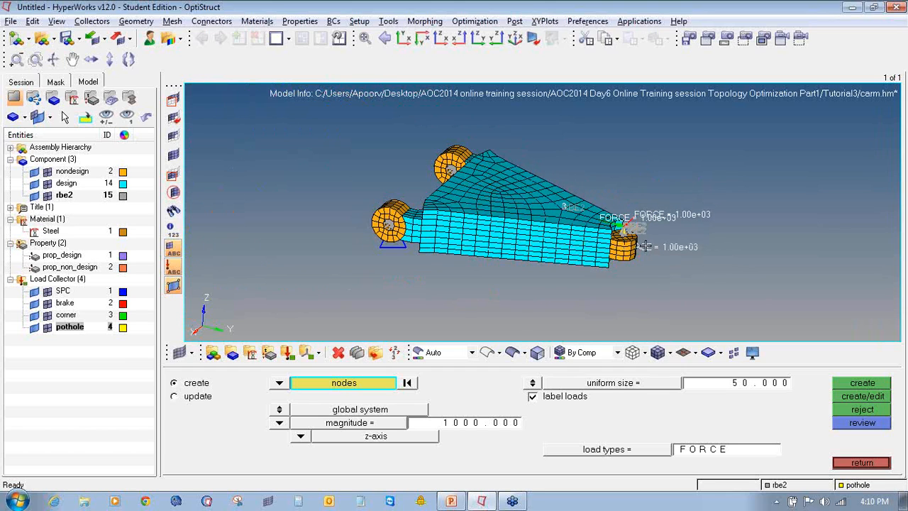
click(860, 463)
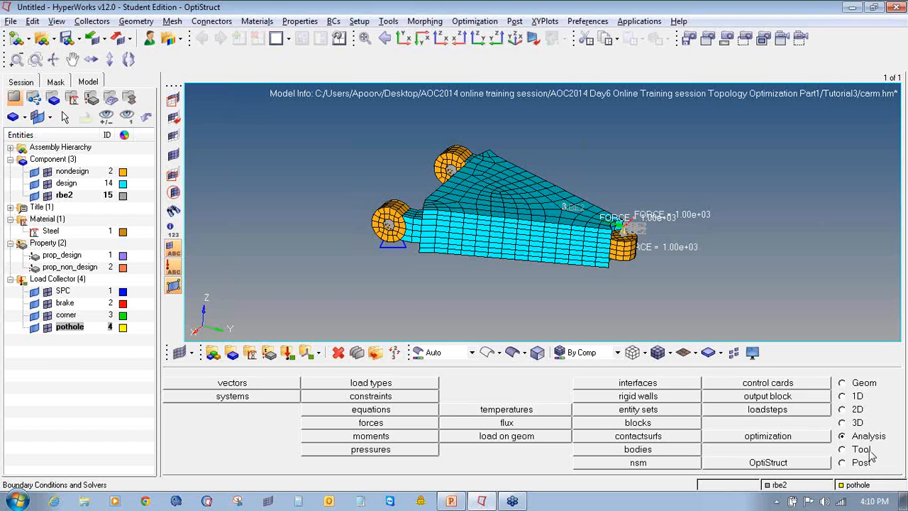
Create a linear static load step named brake with the SPC collector as SPC and the brake collector as LOAD
click(792, 412)
click(389, 387)
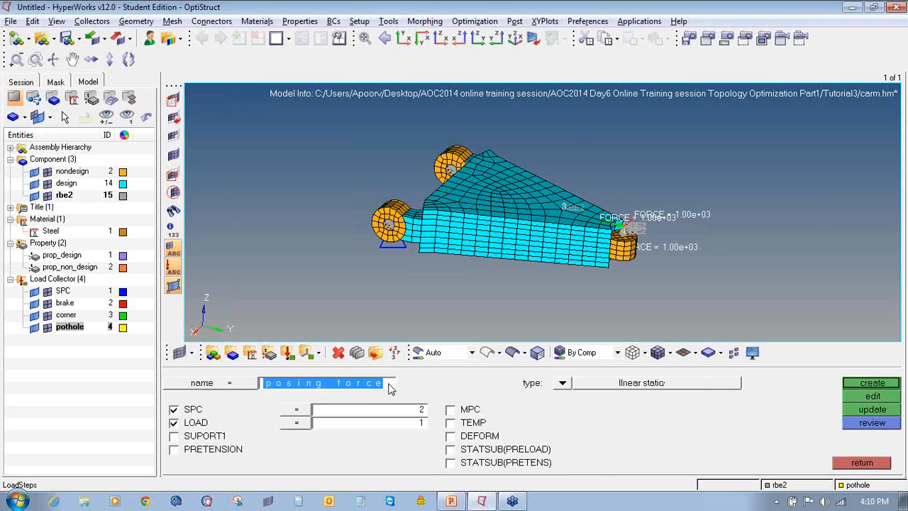
text(brake)
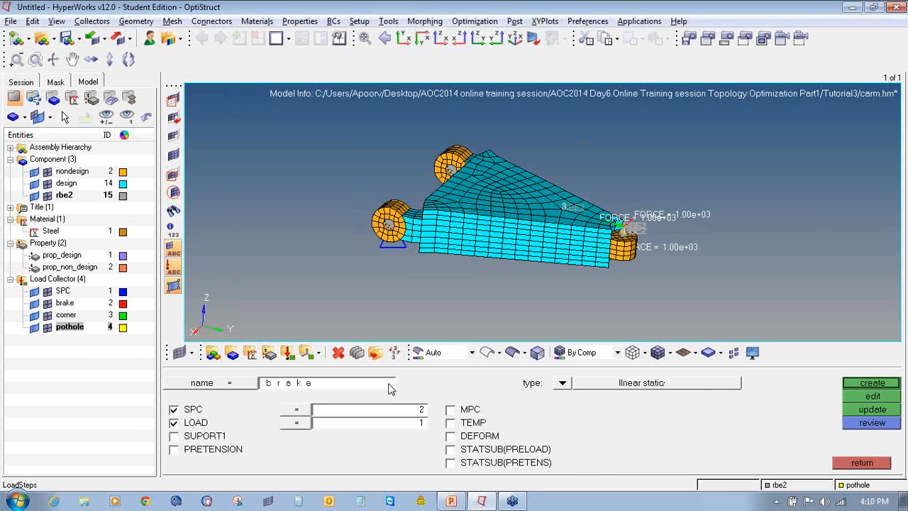
click(322, 411)
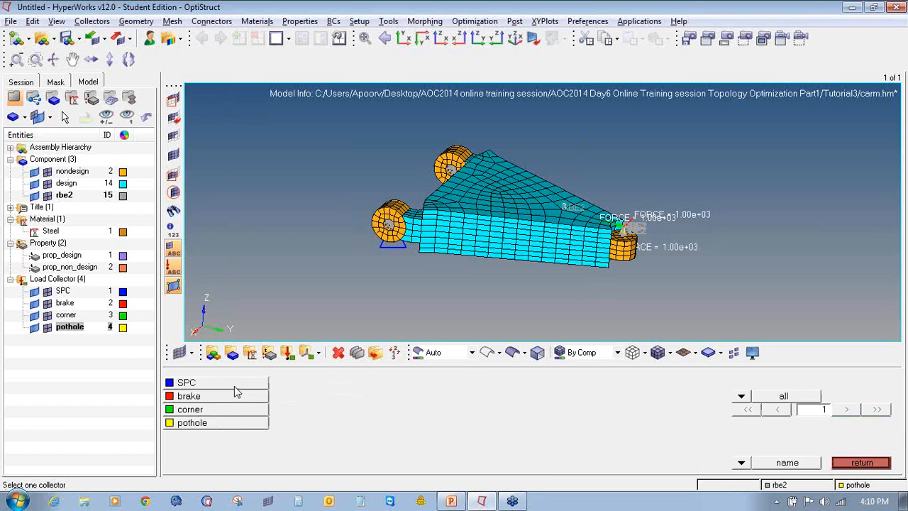
click(237, 385)
click(325, 422)
click(256, 399)
click(849, 383)
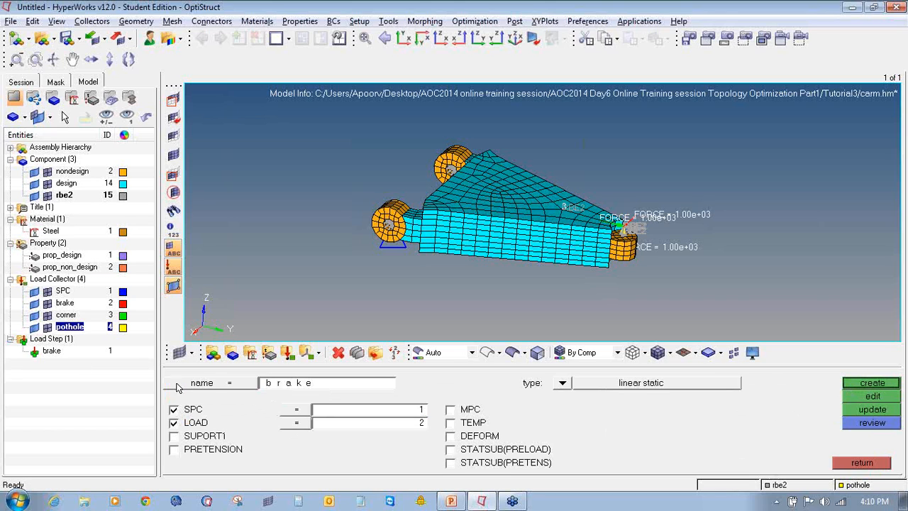
Create a linear static load step named corner with the SPC collector as SPC and the corner collector as LOAD
click(374, 385)
text(cor)
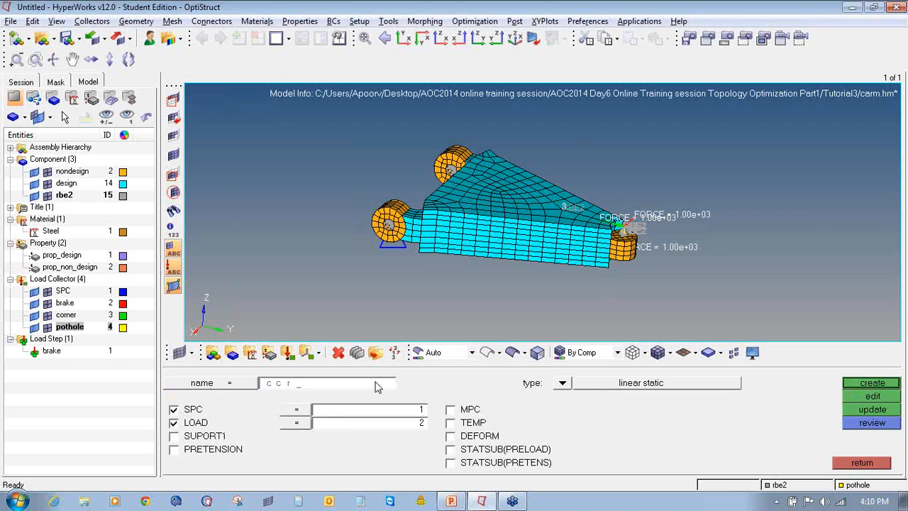
text(ner)
click(386, 410)
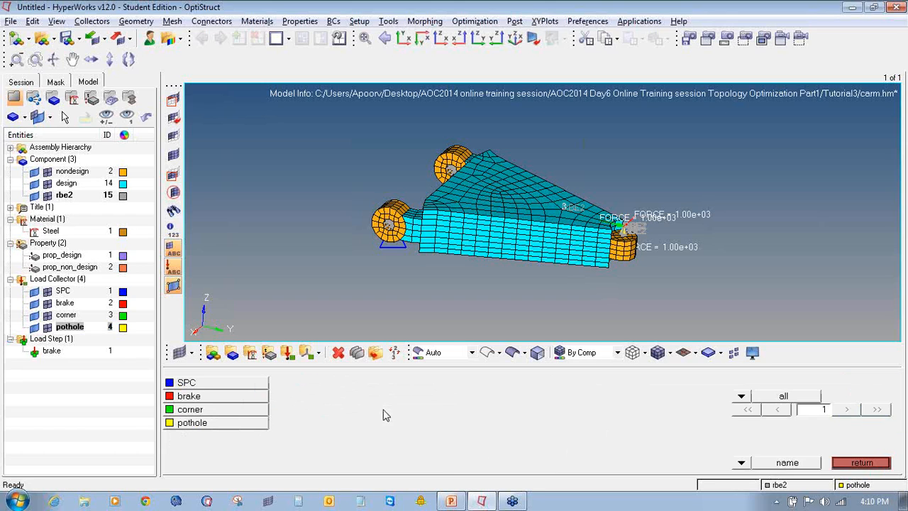
click(250, 386)
click(328, 425)
click(252, 405)
click(887, 383)
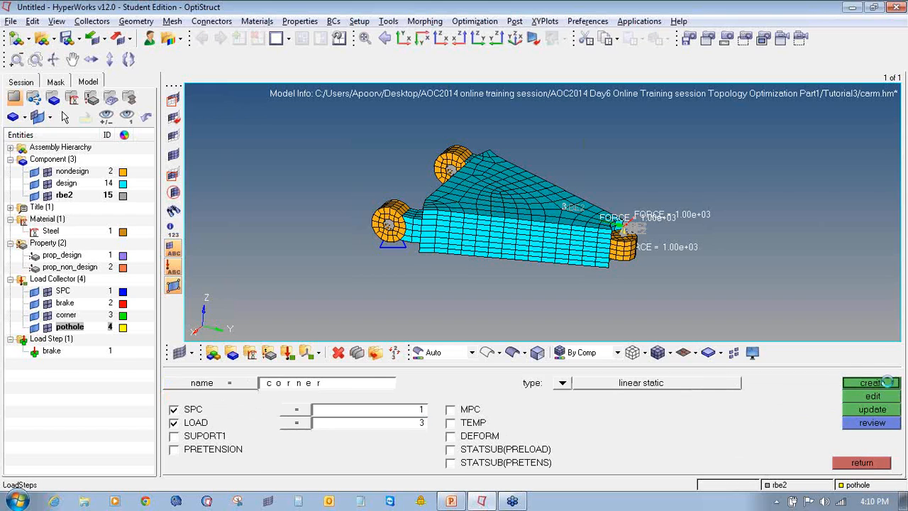
Create a linear static load step named pothole with SPC as SPC and pothole as LOAD, and finish defining load steps
click(378, 386)
text(po)
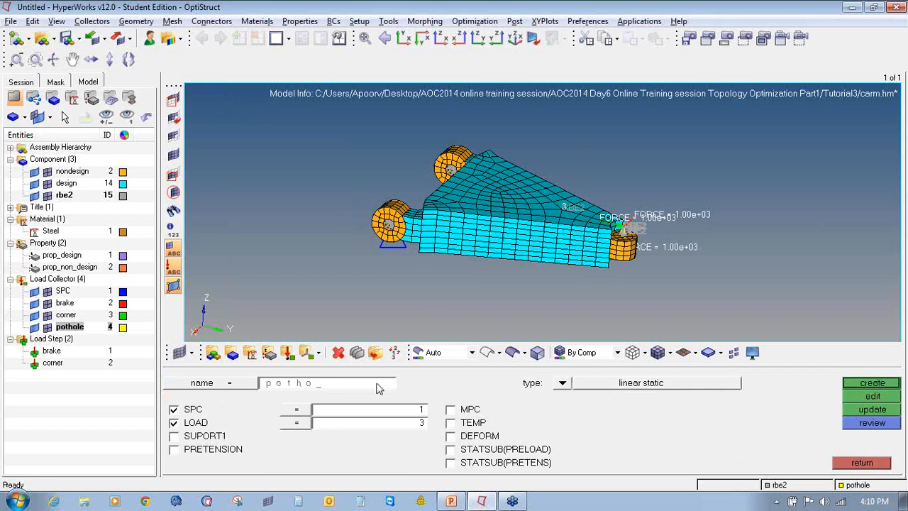
click(376, 410)
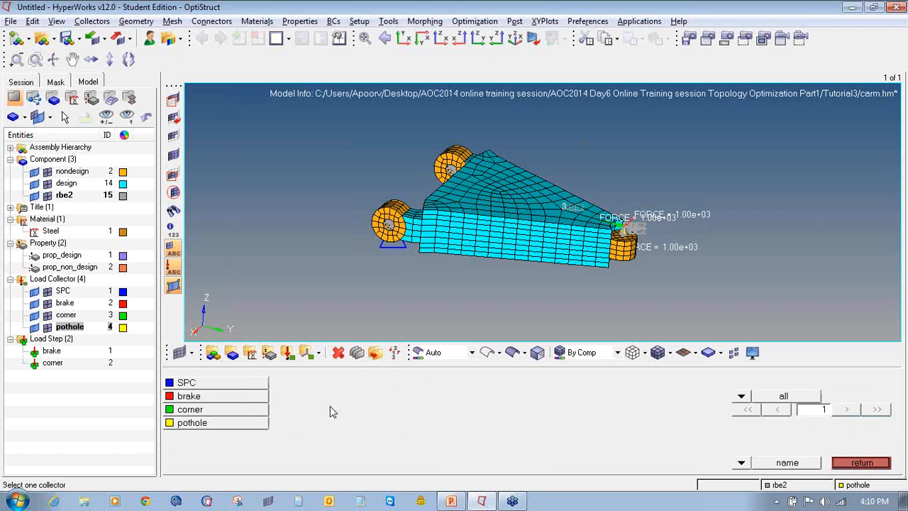
click(235, 390)
click(349, 424)
click(239, 426)
click(858, 384)
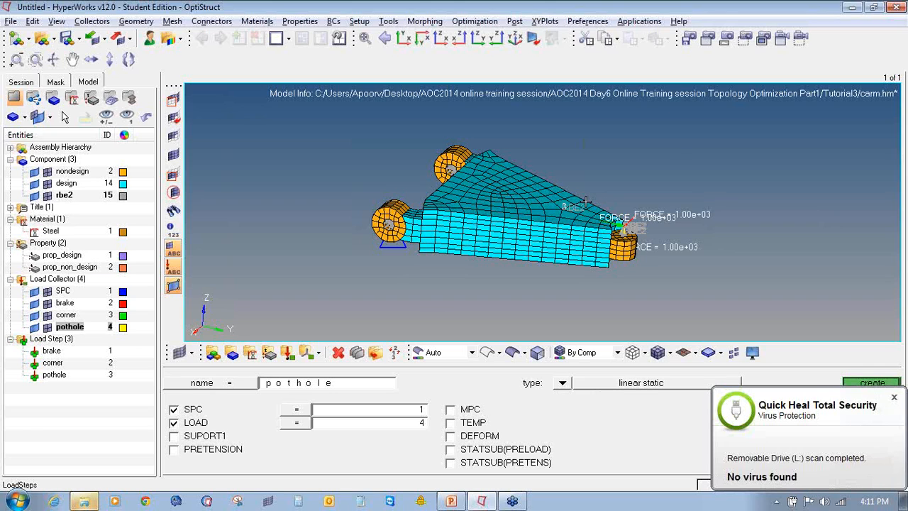
click(893, 397)
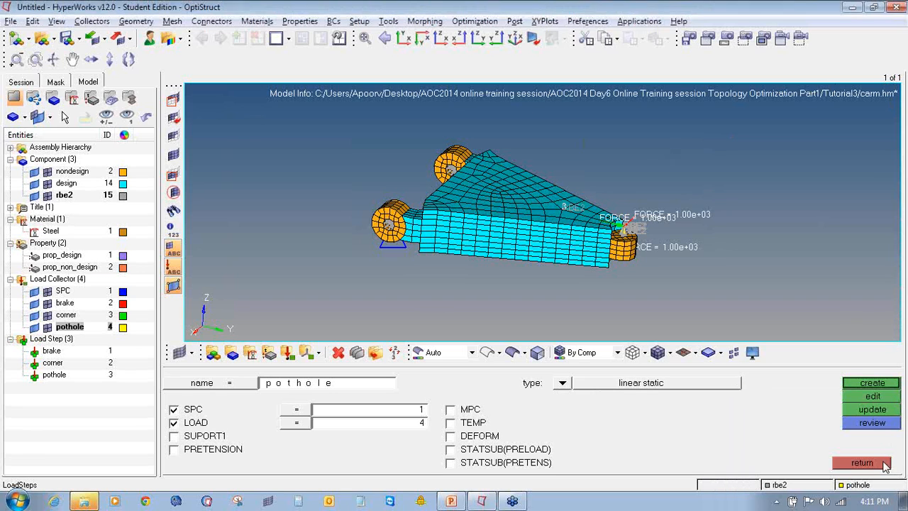
click(861, 462)
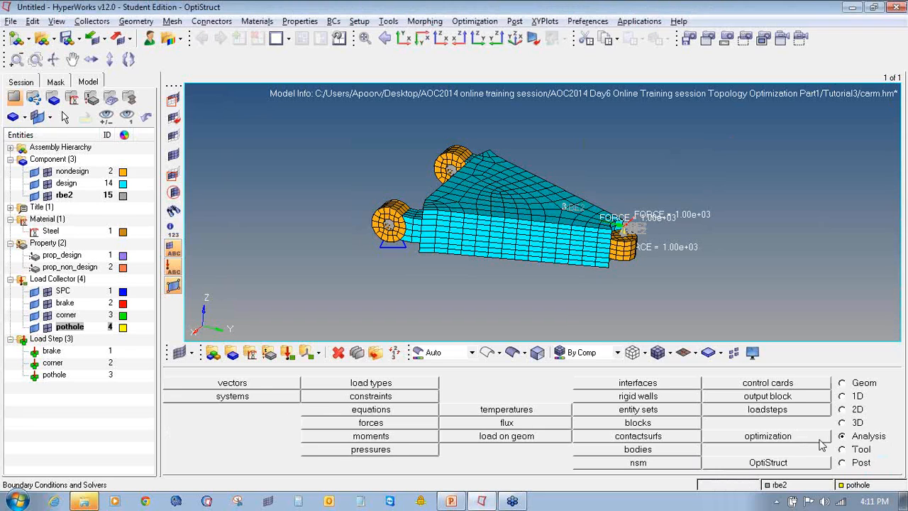
Begin a topology optimization design variable named design_prop and set its type to PSOLID
click(780, 436)
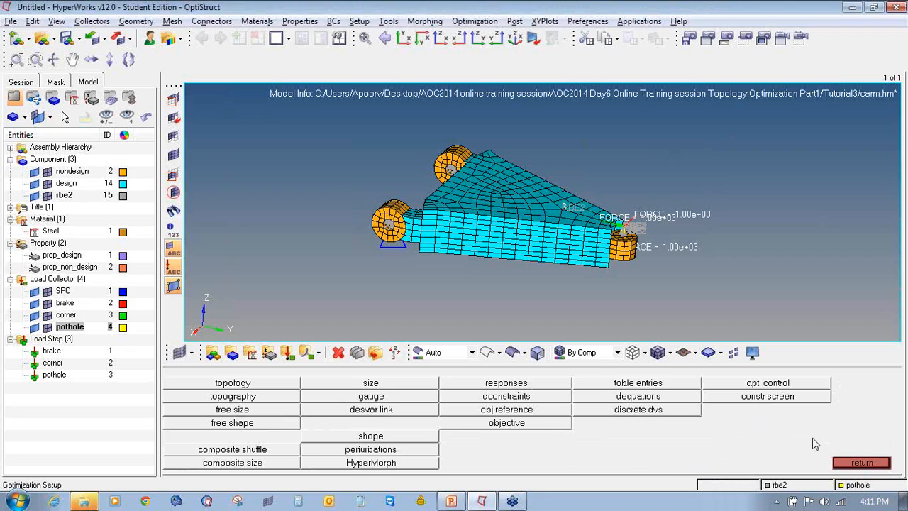
click(279, 385)
click(201, 387)
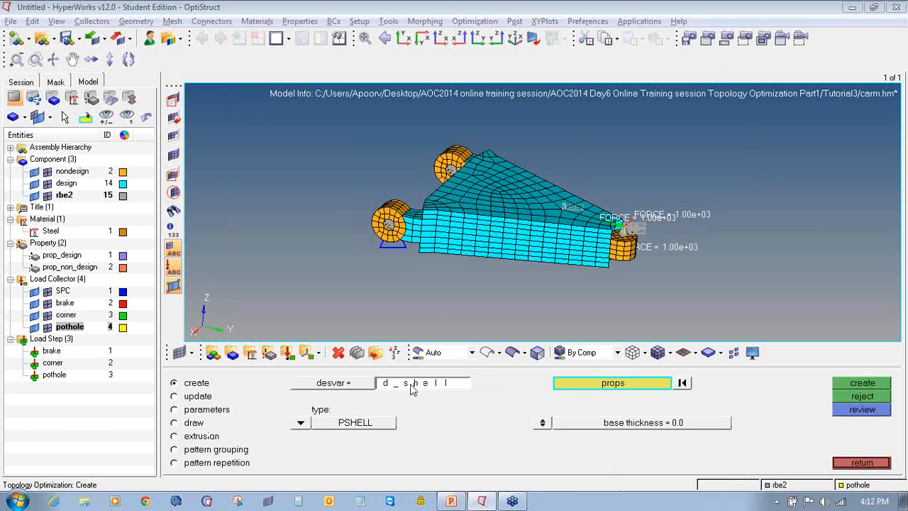
click(414, 383)
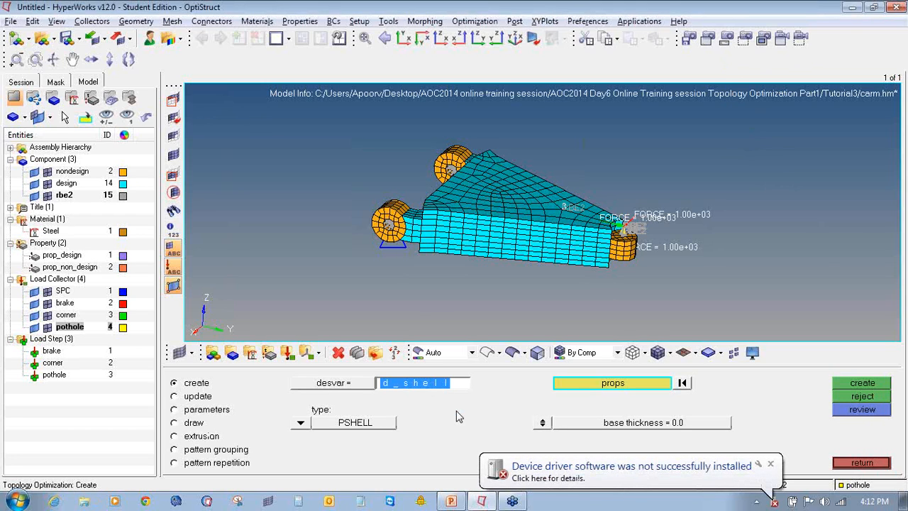
text(design_)
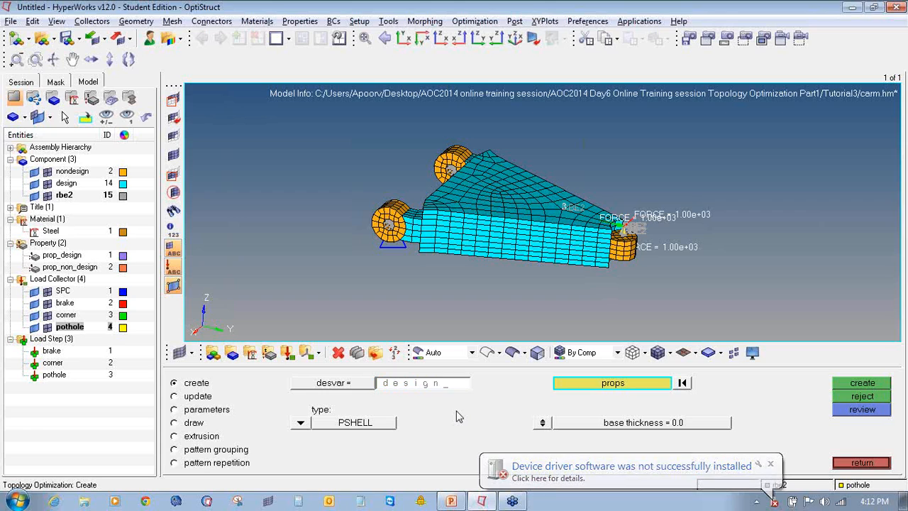
text(p)
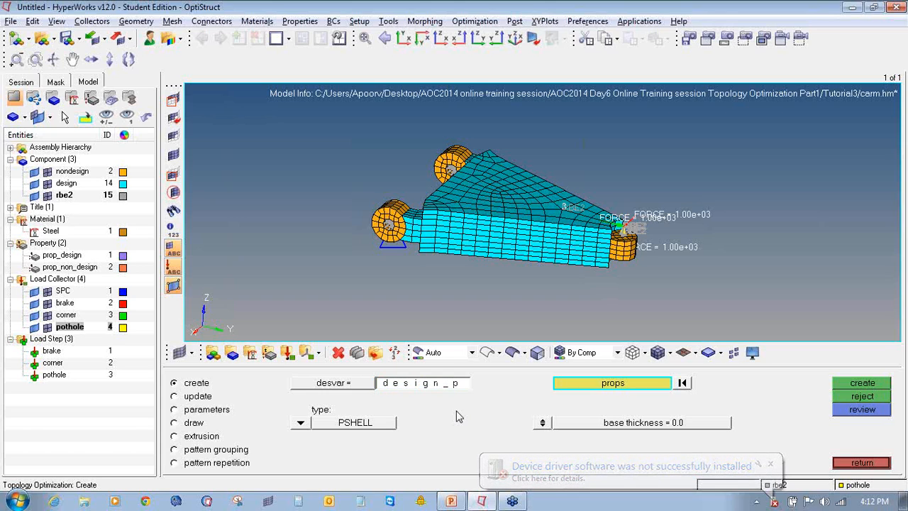
click(300, 422)
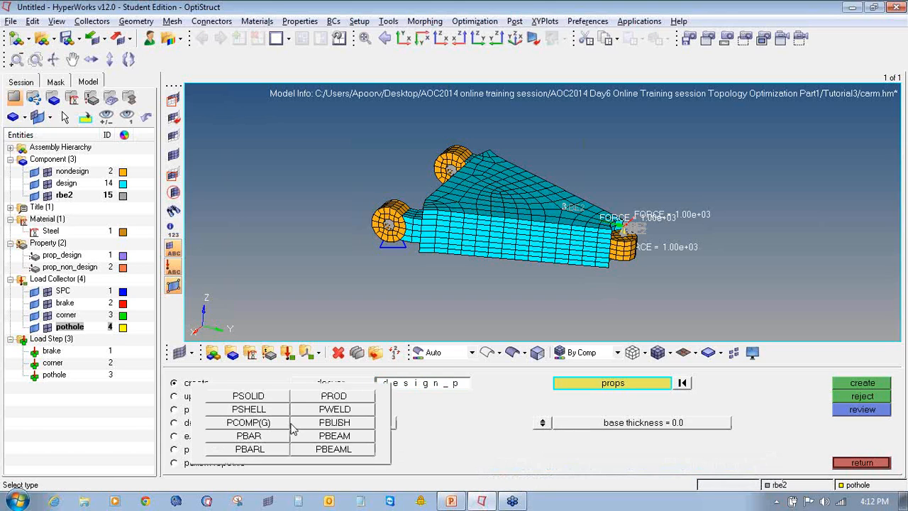
click(276, 397)
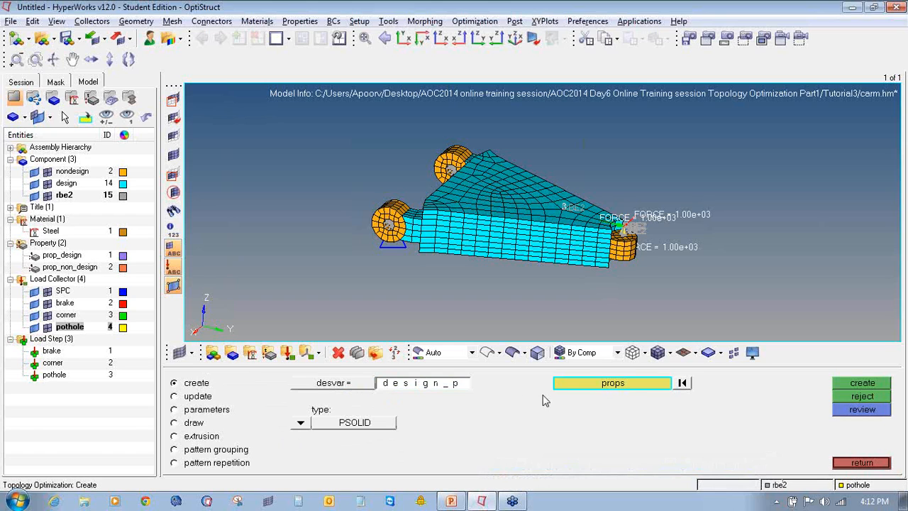
Assign the prop_design property to the topology design variable, create it and finish topology setup
click(578, 389)
click(209, 384)
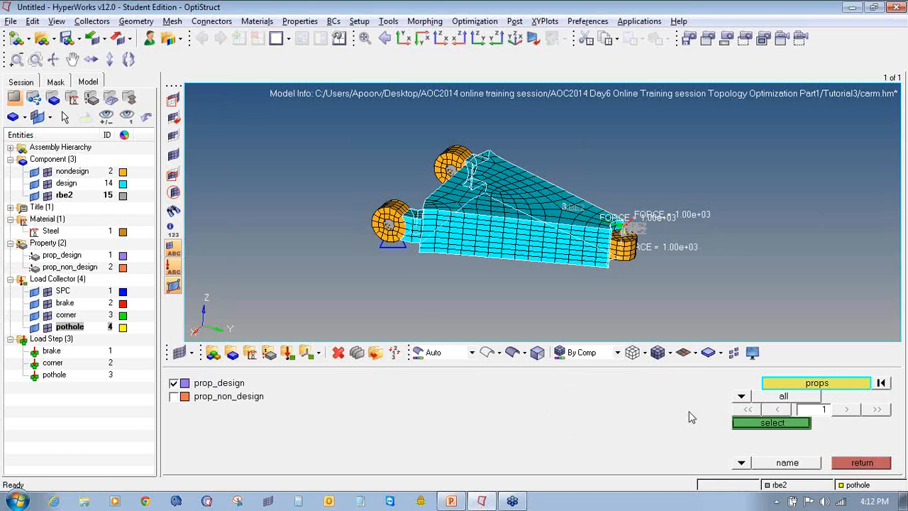
click(761, 425)
click(853, 385)
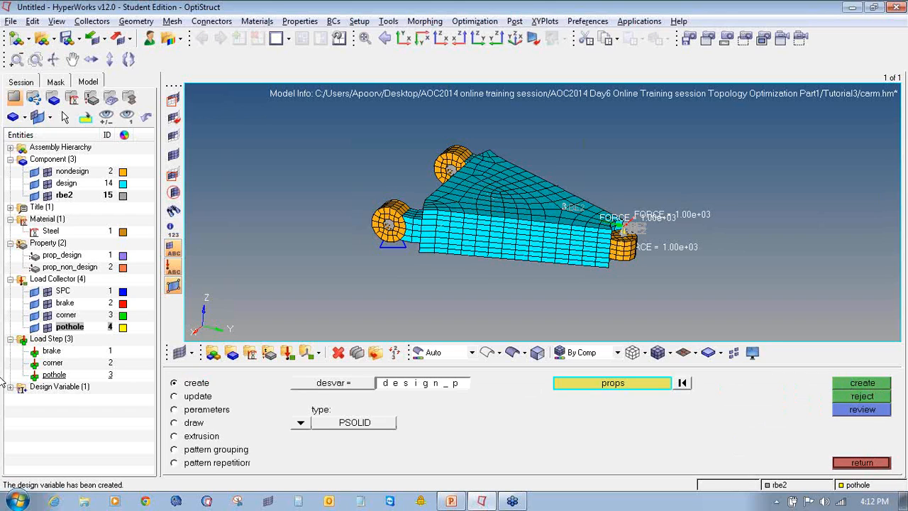
click(10, 386)
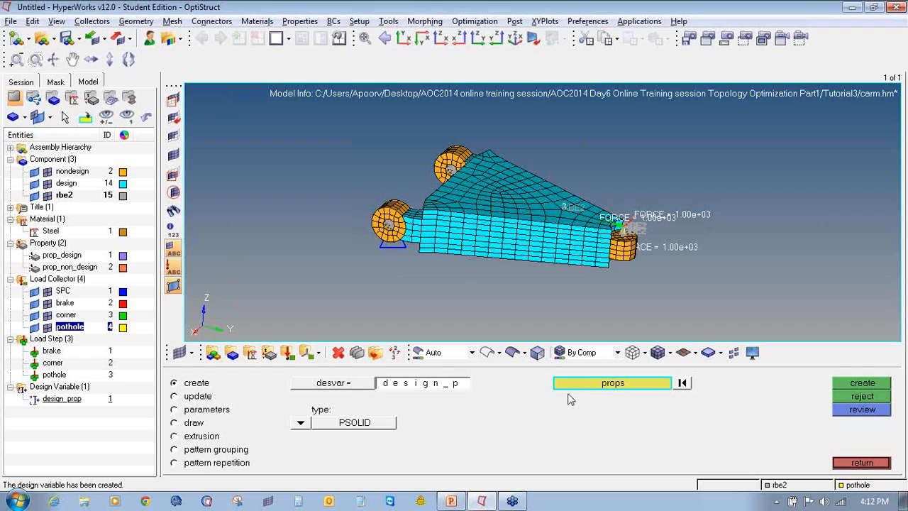
click(850, 465)
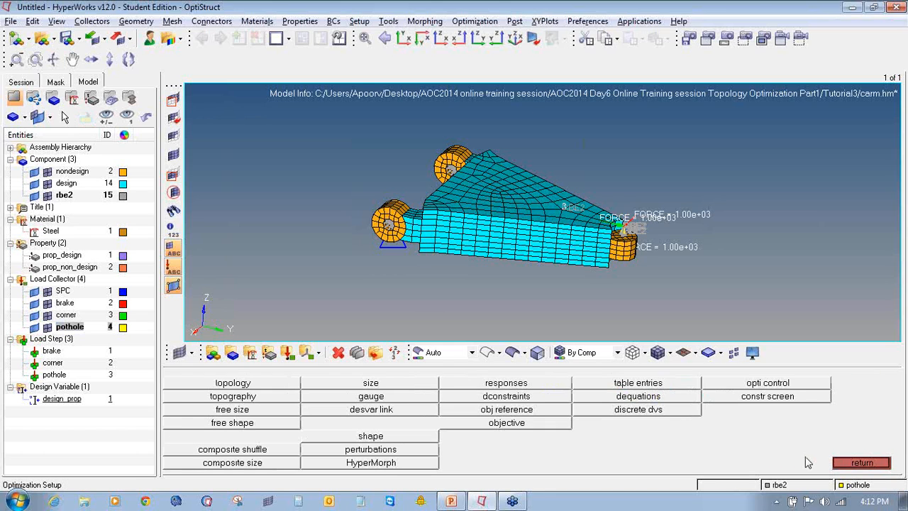
Create an optimization response named vol of type volume, using the total volume with no regionid
click(518, 384)
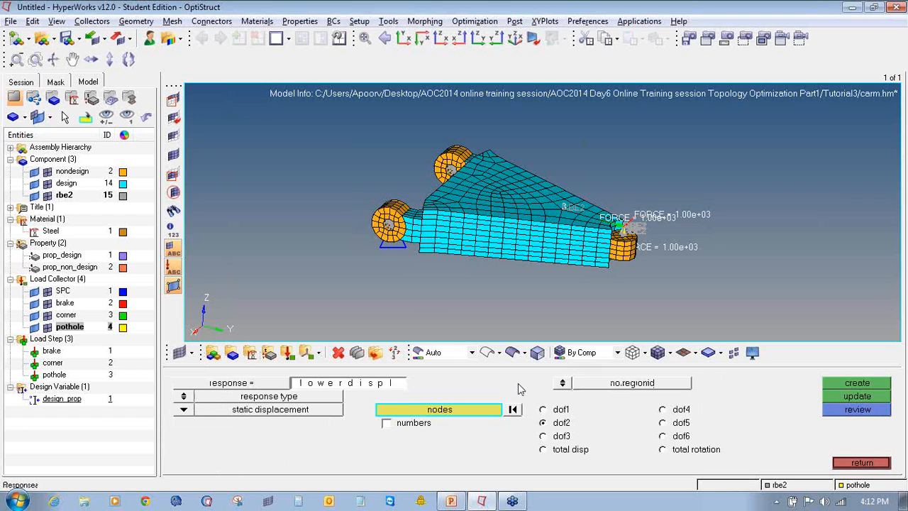
click(359, 383)
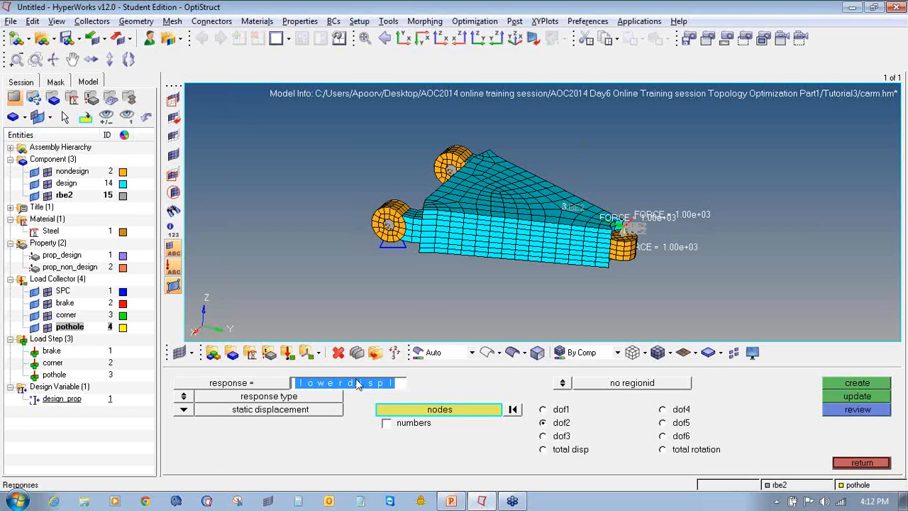
text(vol)
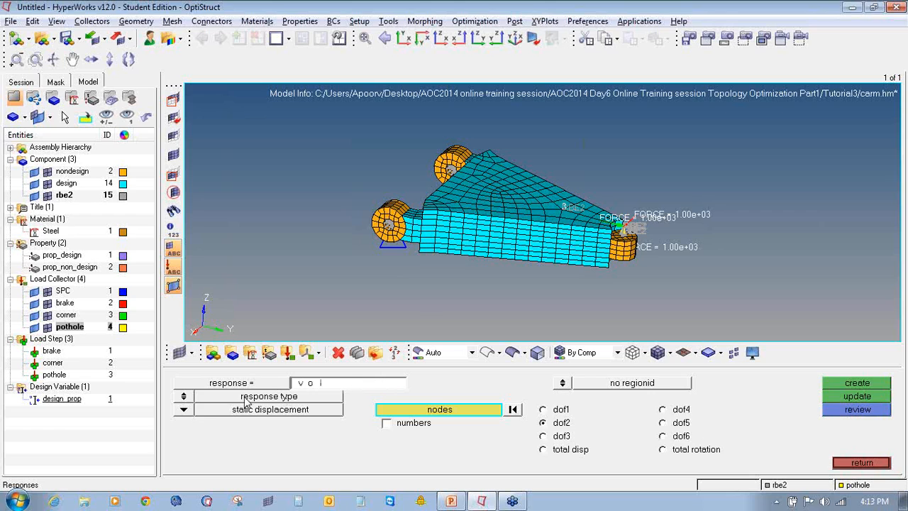
click(183, 415)
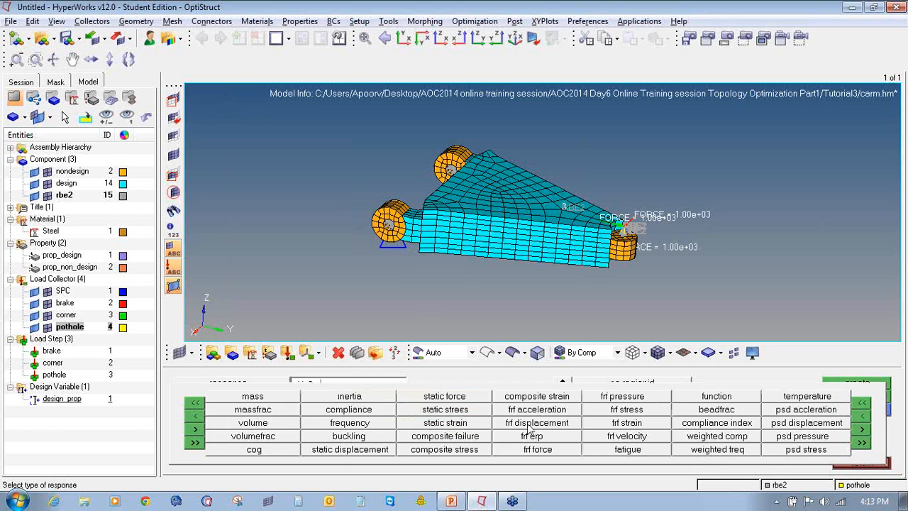
click(279, 425)
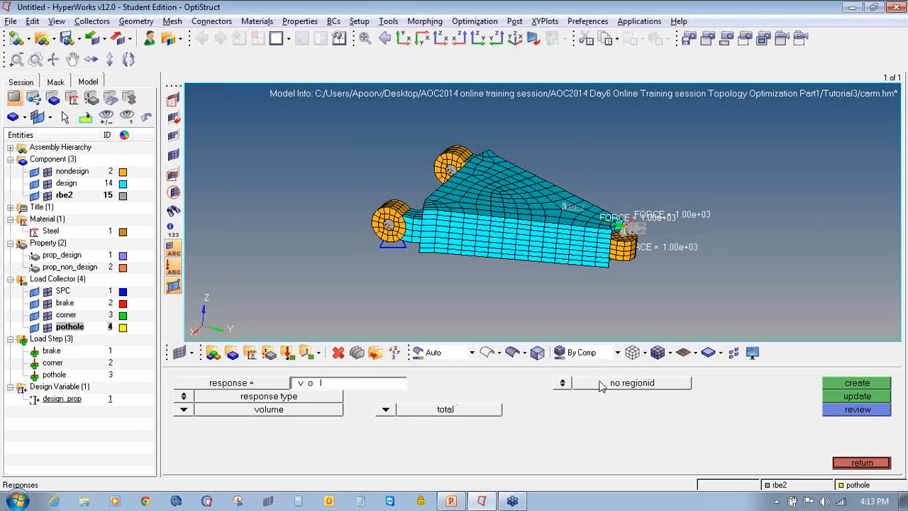
click(843, 385)
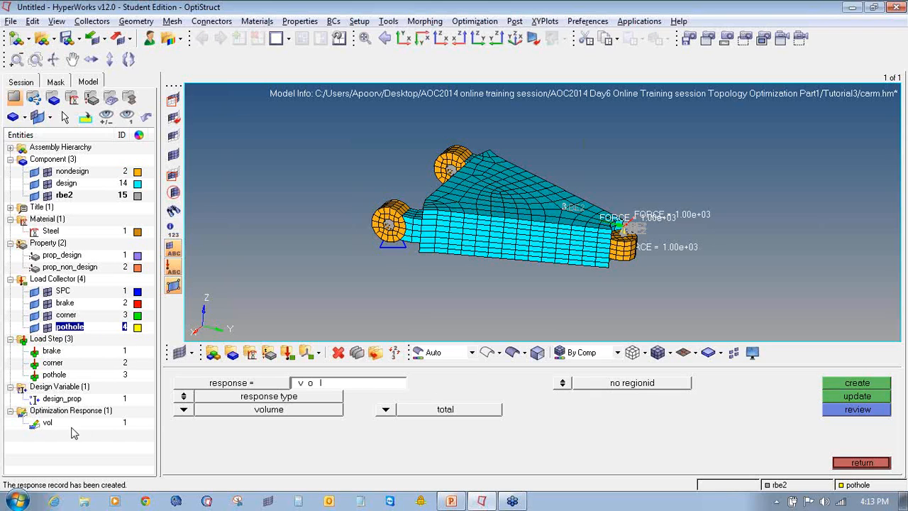
Create a static displacement response named displ for total disp at the node where the three forces act, and finish defining responses
click(310, 383)
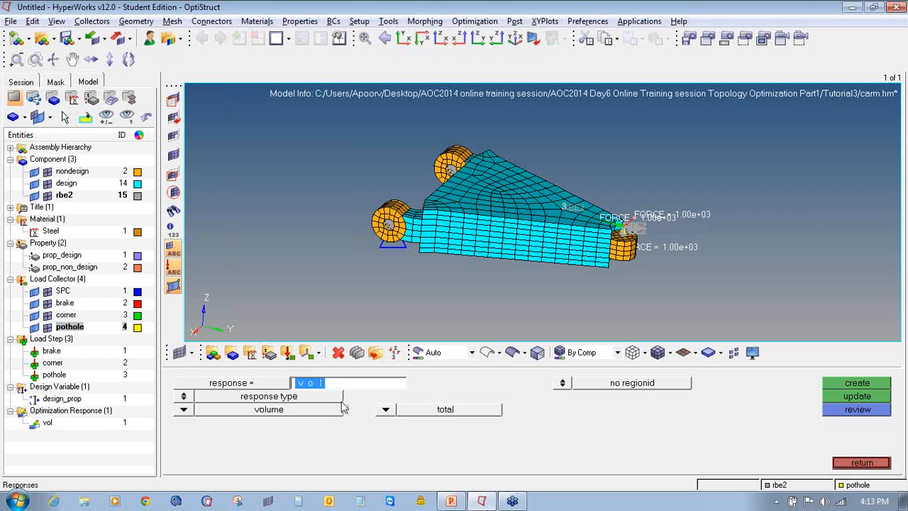
text(displ)
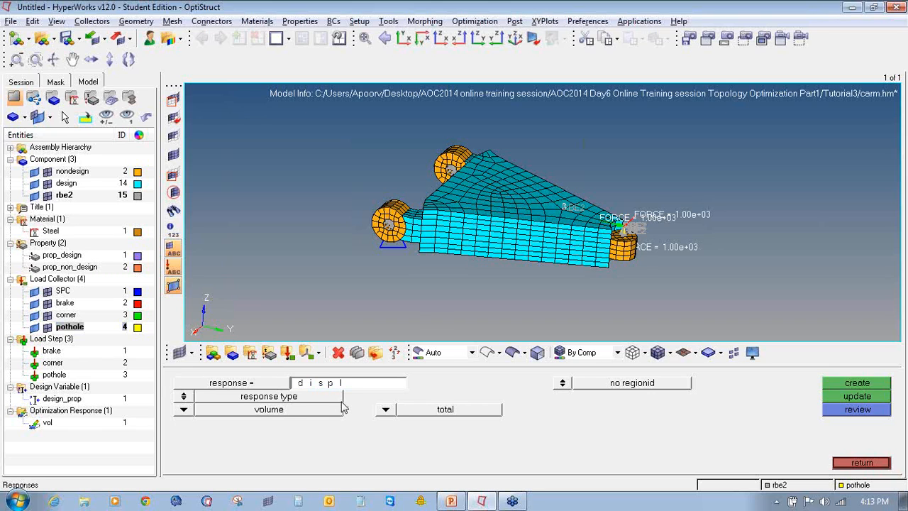
click(183, 410)
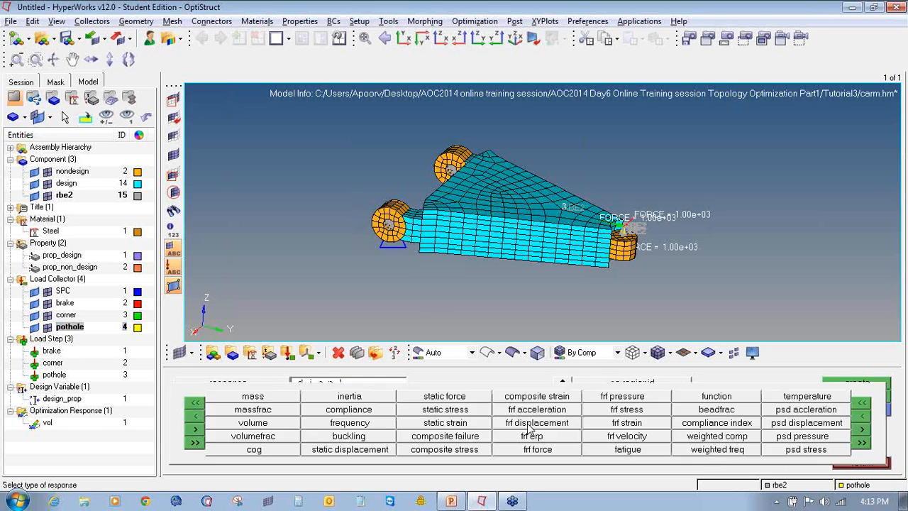
click(381, 448)
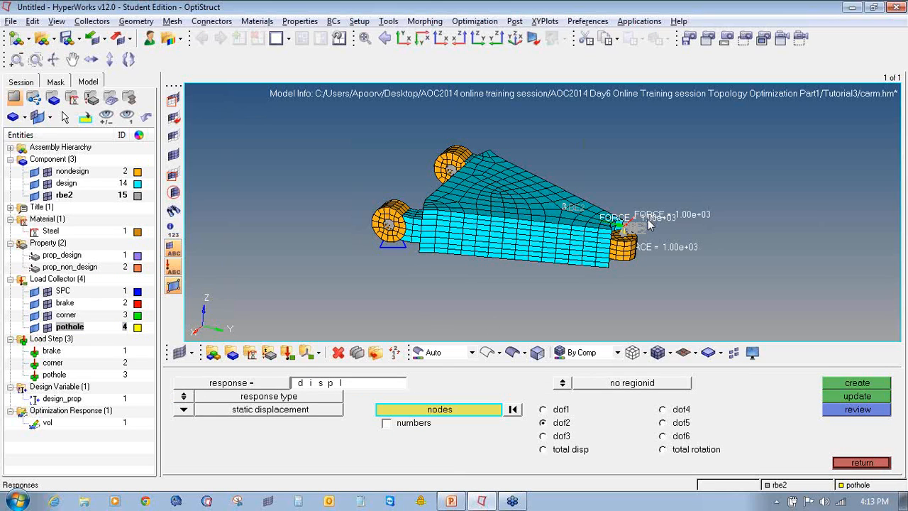
scroll(648, 216, up, 6)
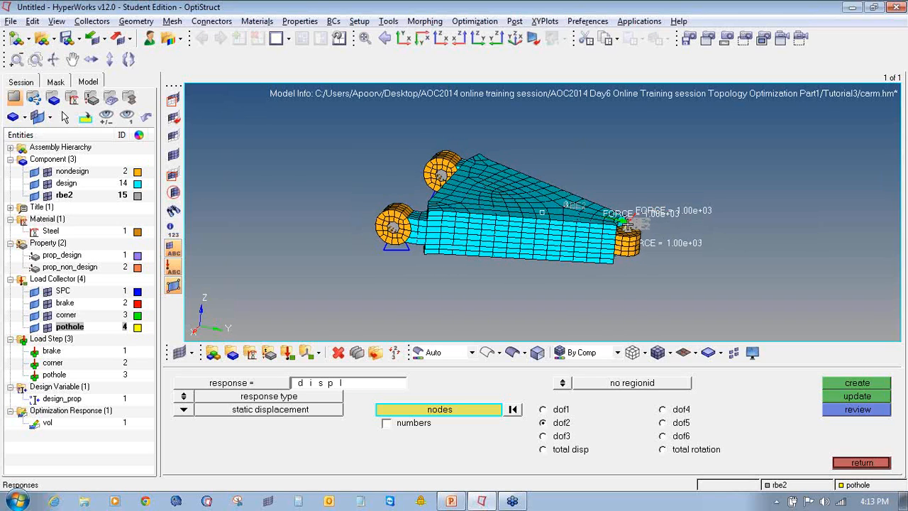
scroll(647, 202, down, 5)
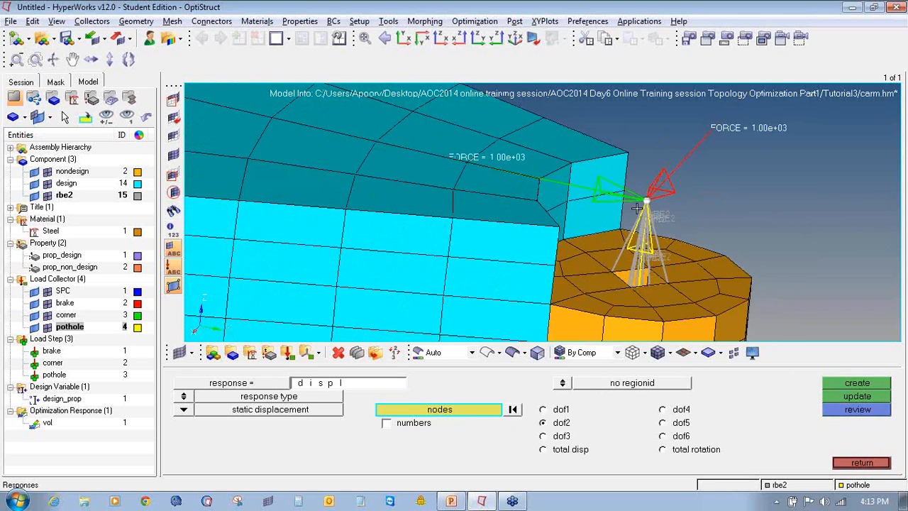
scroll(704, 208, down, 3)
click(568, 450)
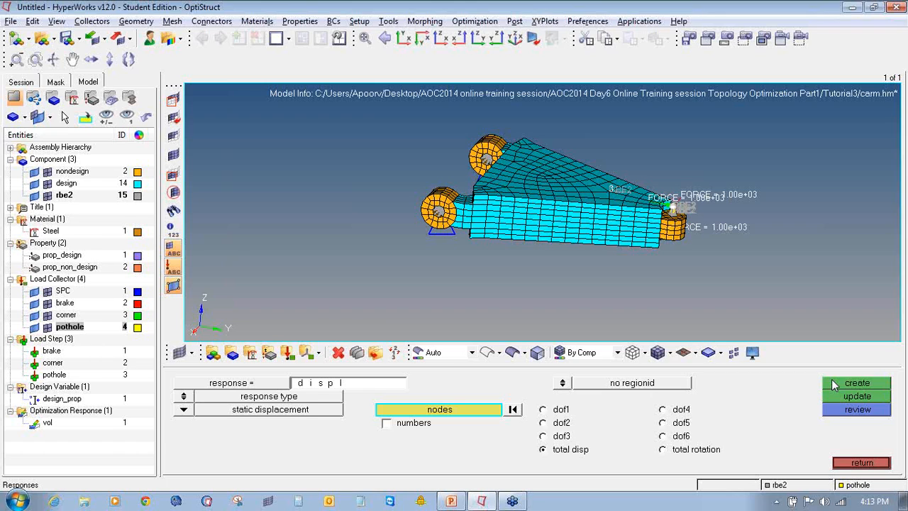
click(834, 384)
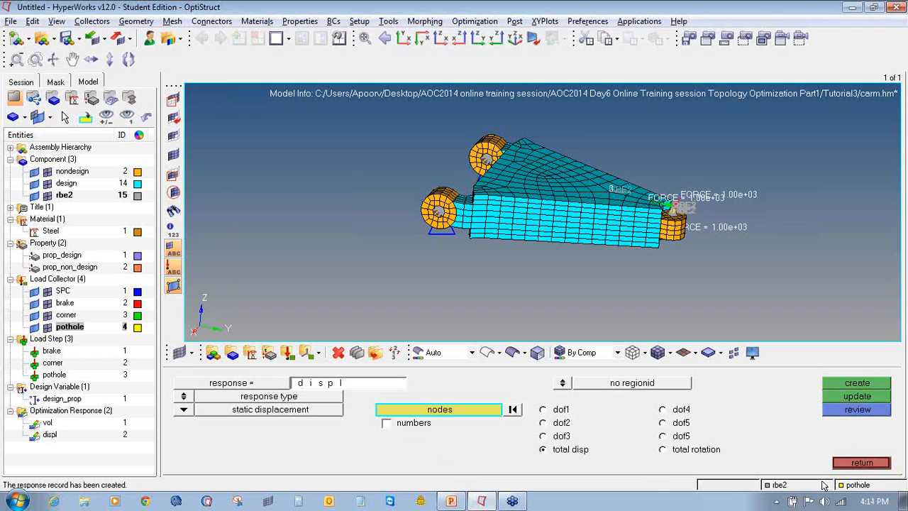
click(870, 464)
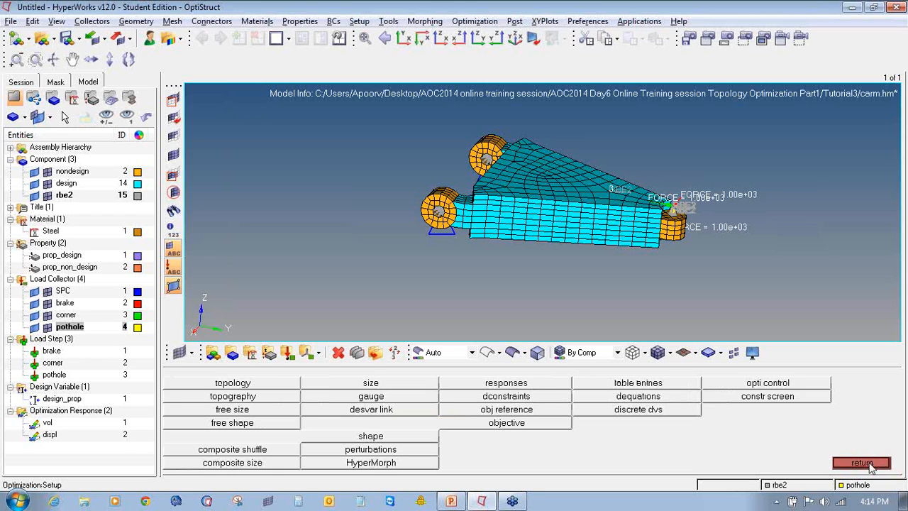
Create an objective that minimizes the vol response and finish defining the objective
click(525, 426)
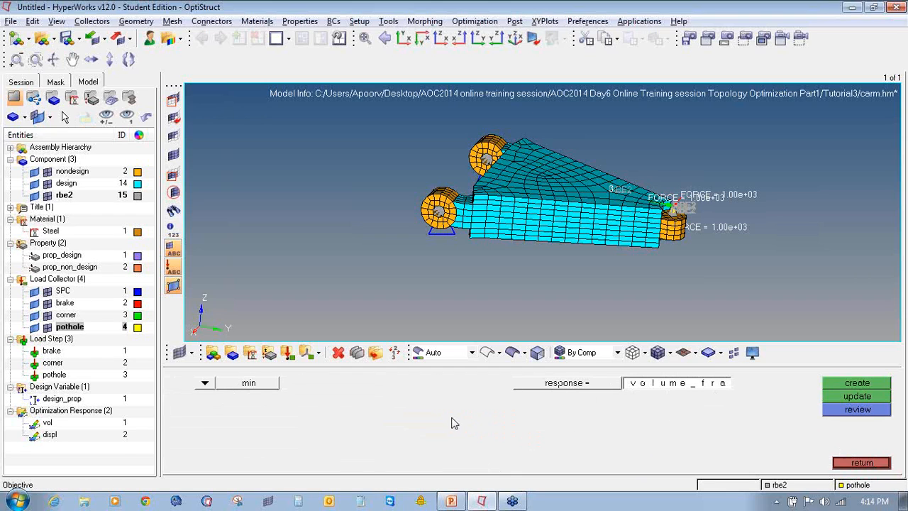
click(572, 384)
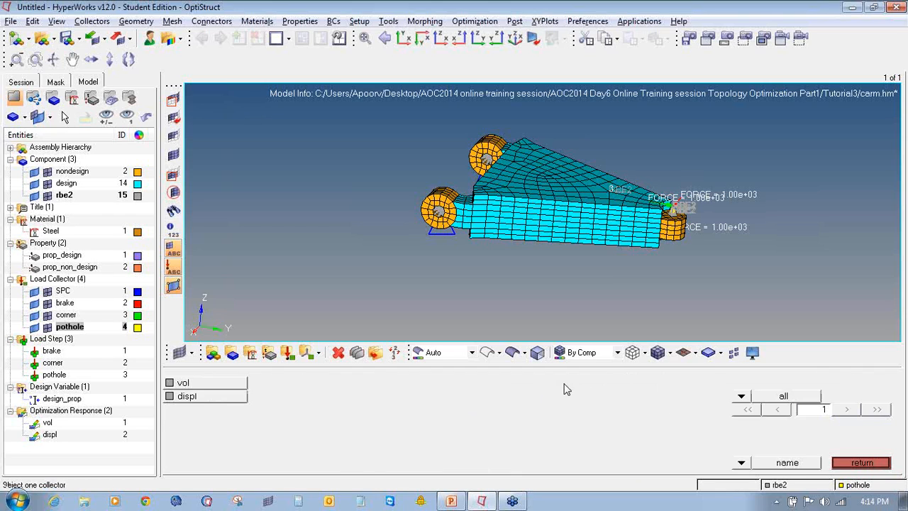
click(225, 383)
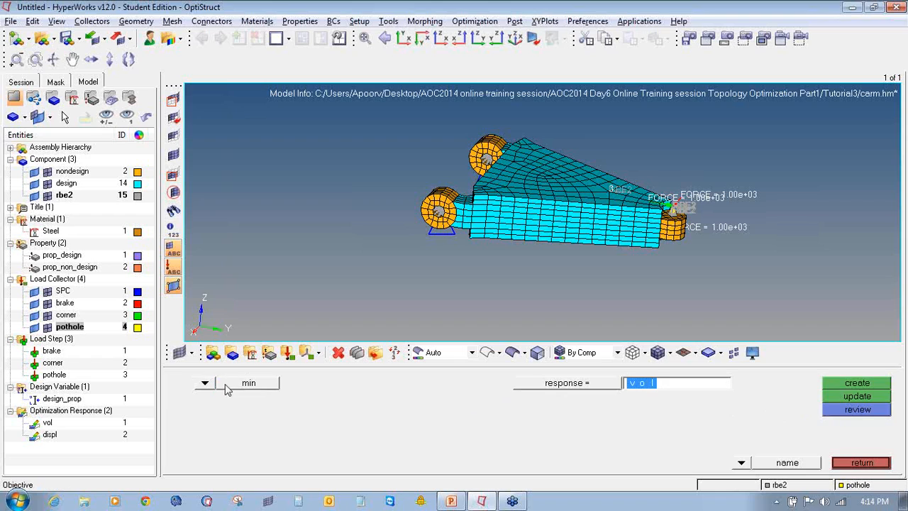
click(834, 386)
click(10, 447)
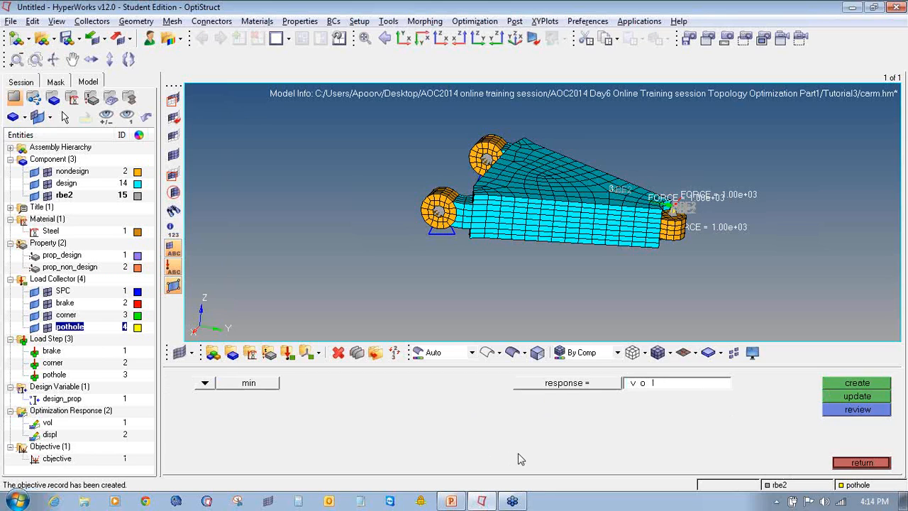
click(853, 465)
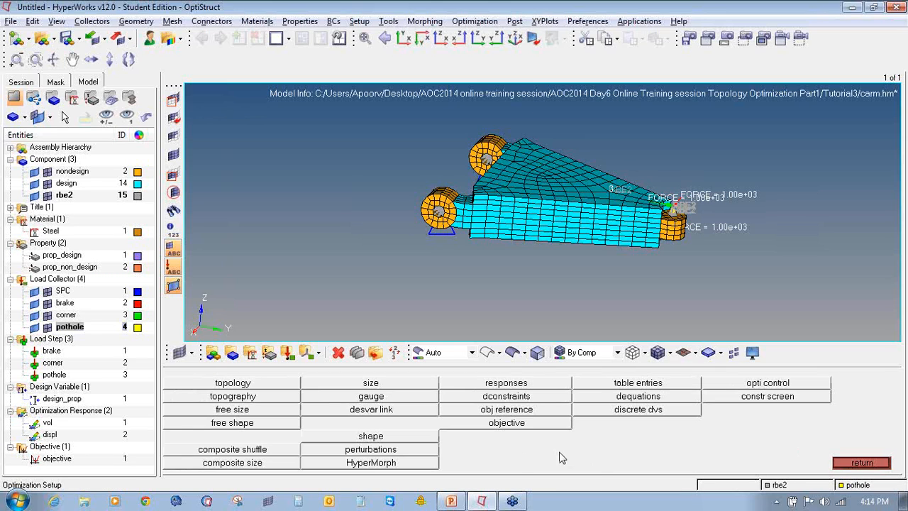
Set up a design constraint named constr1 with an upper bound of 0.050 on the displ response for the brake load step
click(548, 403)
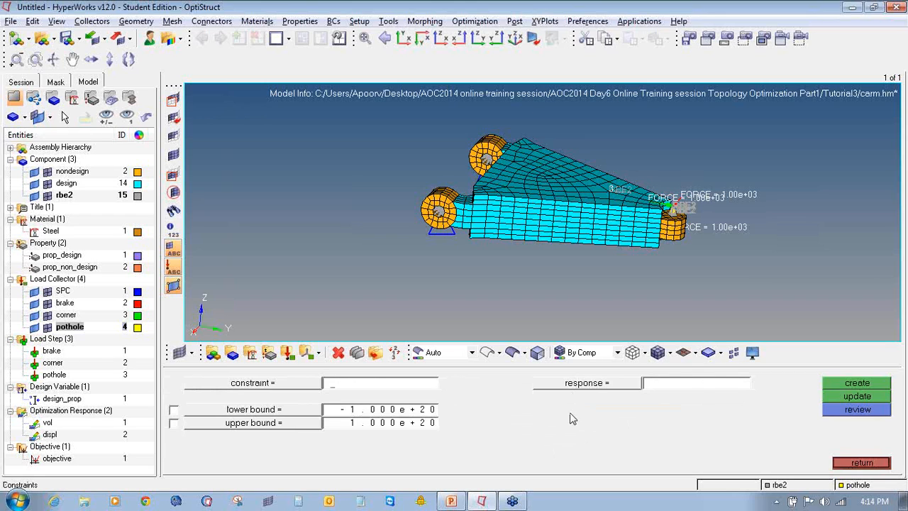
text(constr1)
click(174, 422)
click(376, 424)
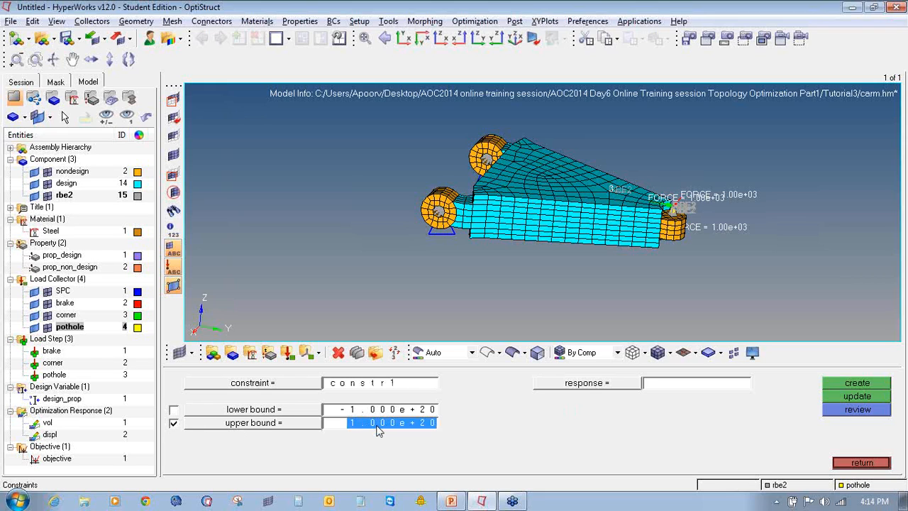
text(0.050)
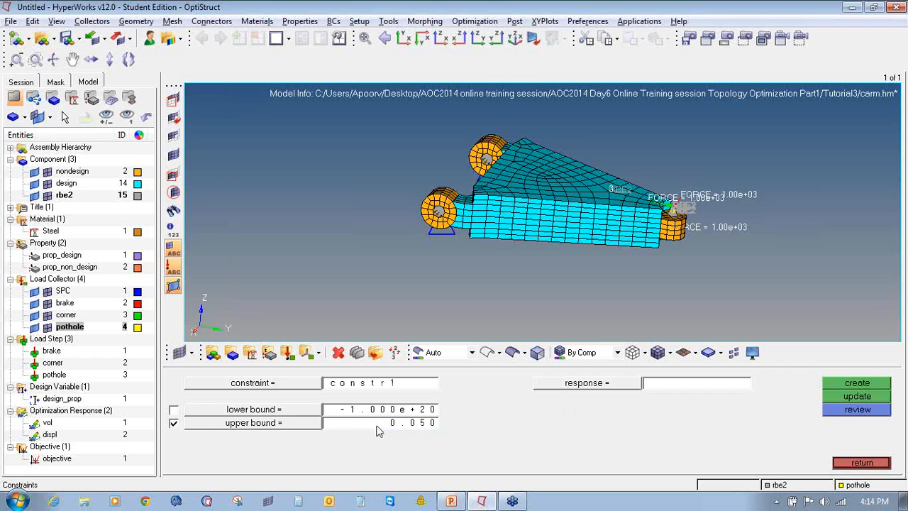
click(550, 383)
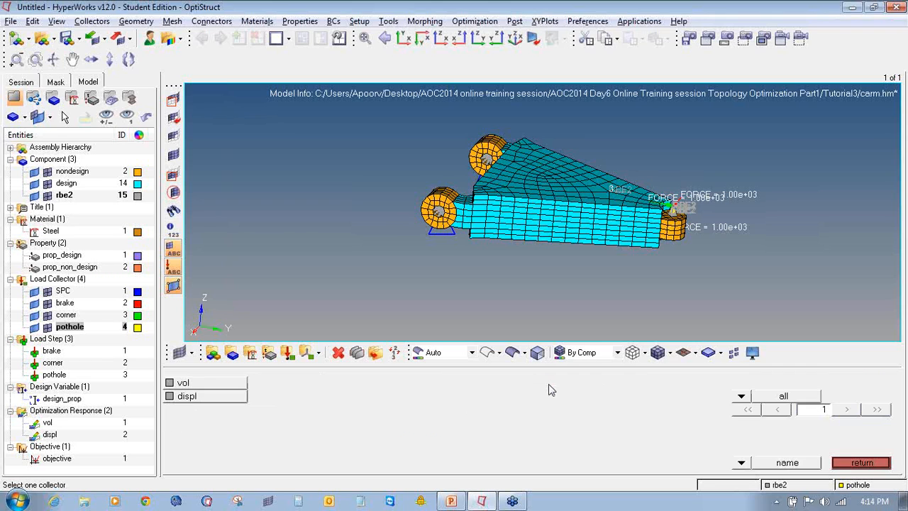
click(234, 399)
click(576, 410)
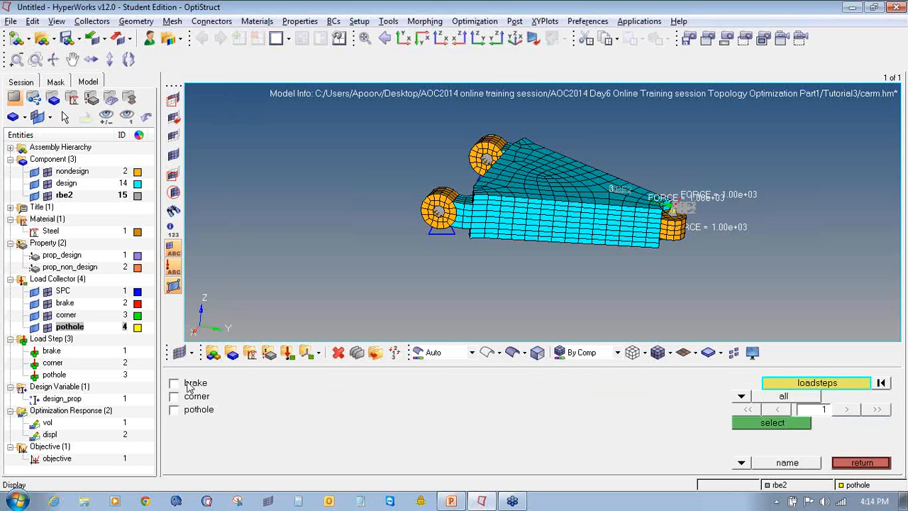
click(190, 386)
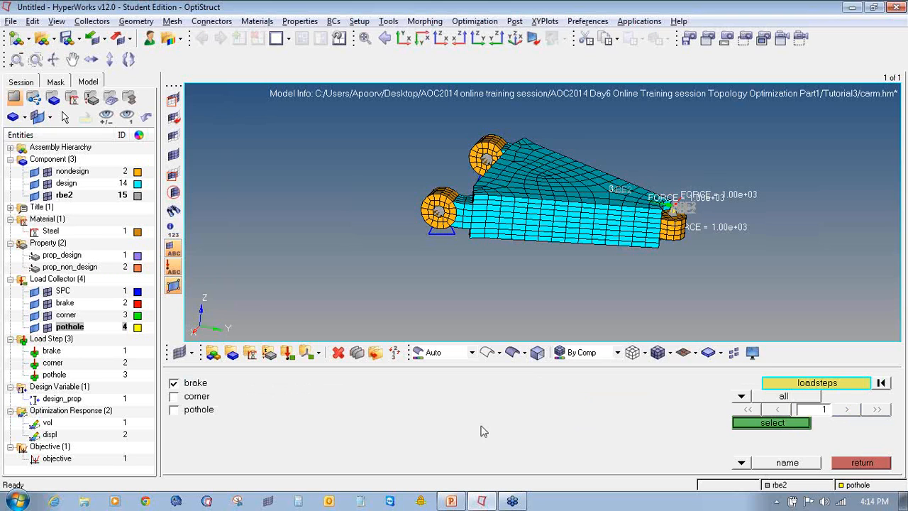
click(760, 423)
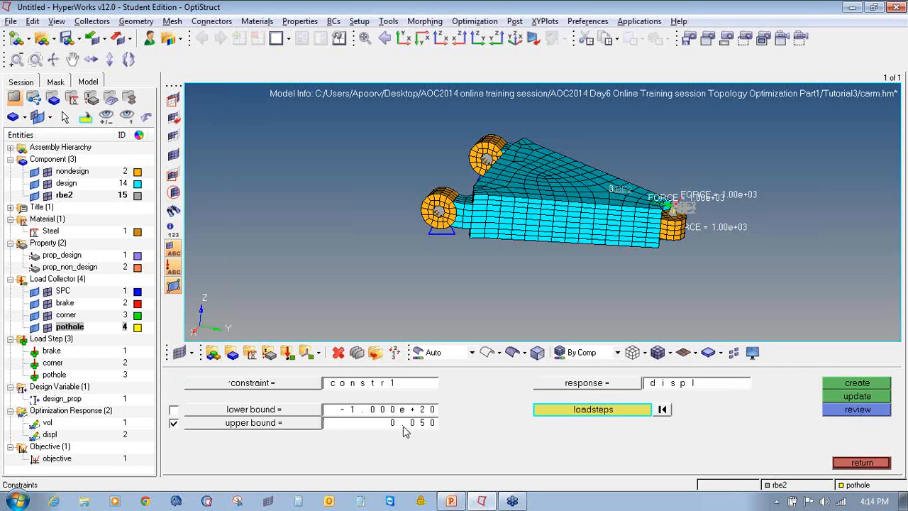
Rename the constraint to constr2, set its upper bound to 0.020 on displ for the brake load step, and create it
click(424, 386)
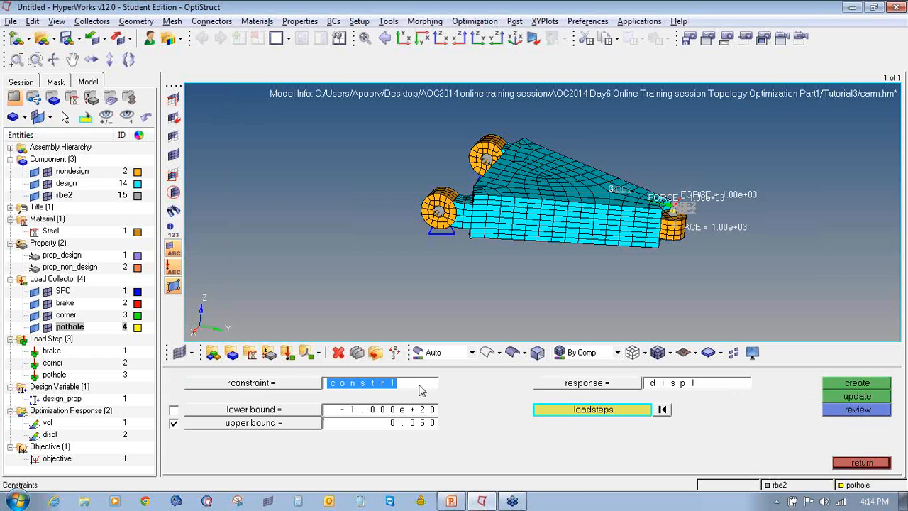
key(BackSpace)
text(2)
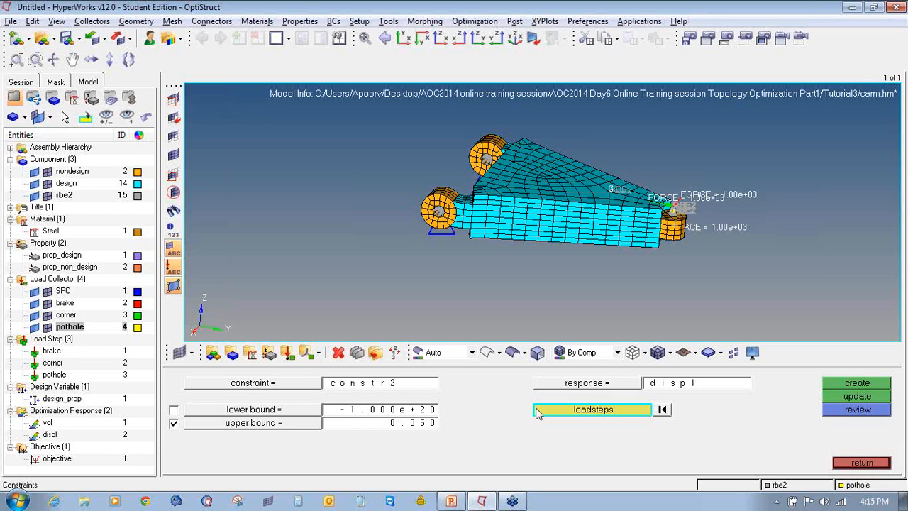
click(422, 423)
text(0.02)
key(Return)
click(546, 382)
click(545, 382)
click(226, 399)
click(551, 408)
click(174, 384)
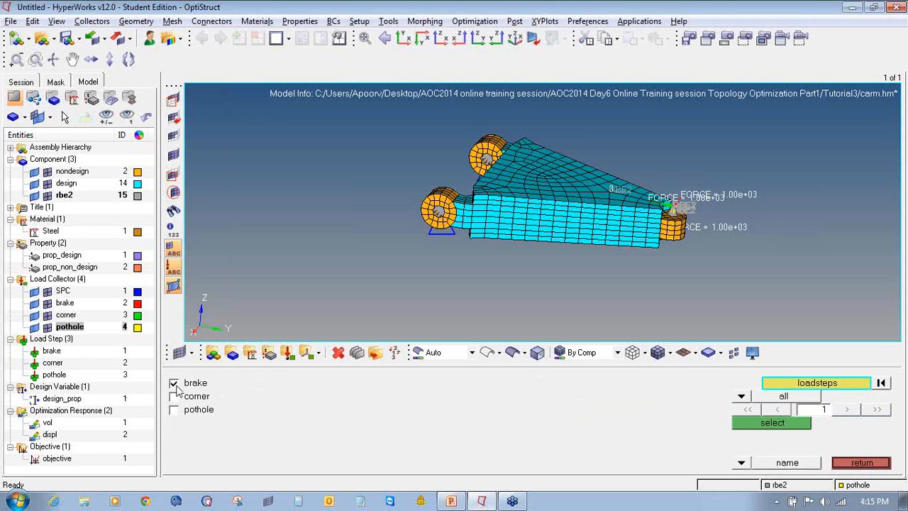
click(806, 425)
click(839, 384)
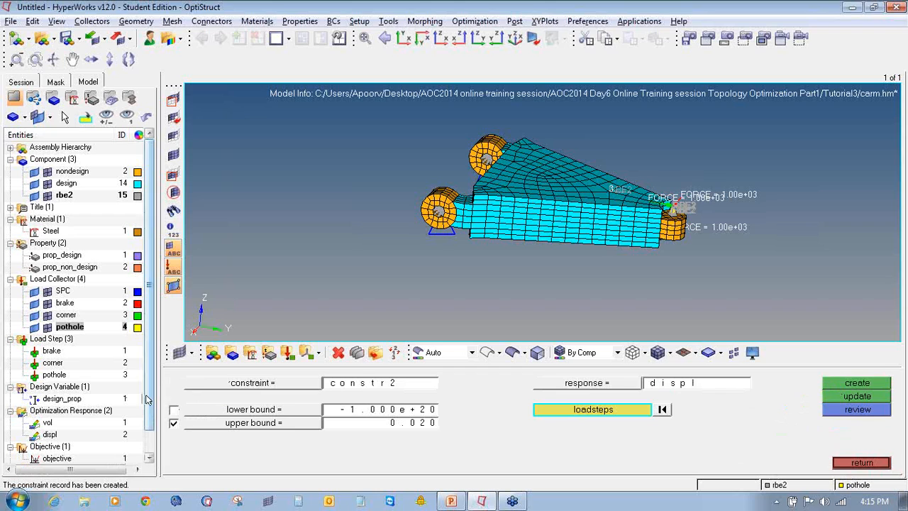
scroll(140, 445, down, 1)
click(11, 446)
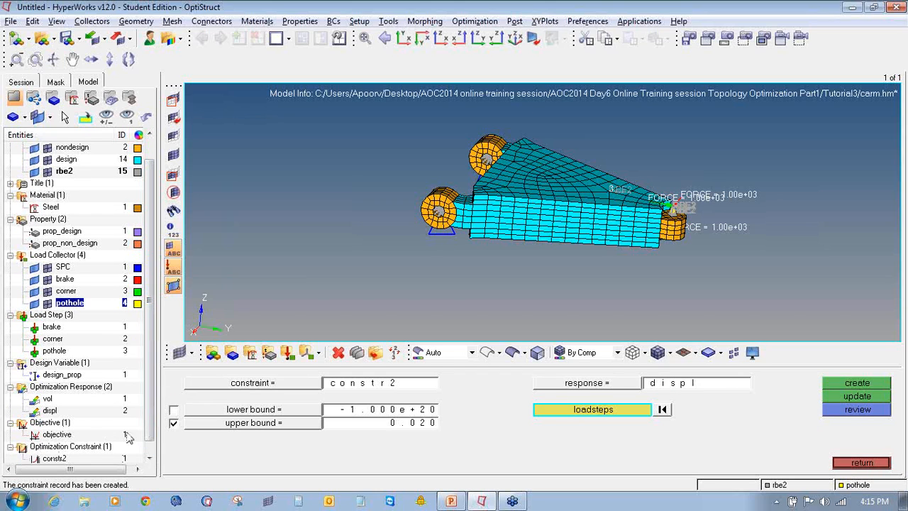
scroll(128, 449, down, 1)
Create constraint constr1 with an upper bound of 0.050 on the displ response for the brake load step
click(418, 388)
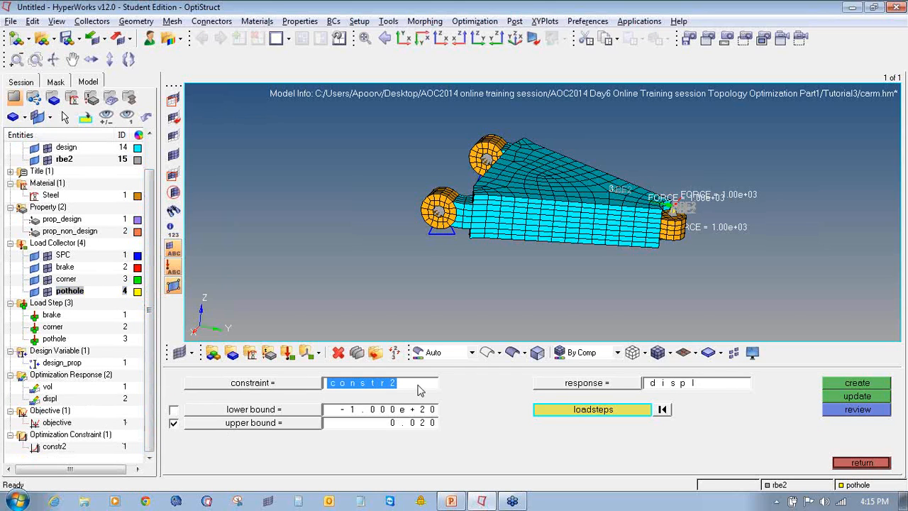
key(BackSpace)
text(1)
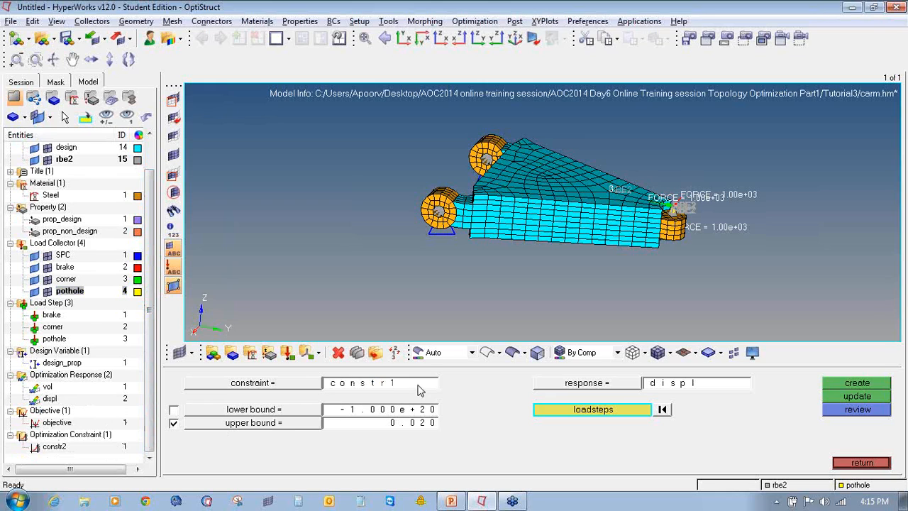
click(418, 426)
text(0.050)
click(558, 387)
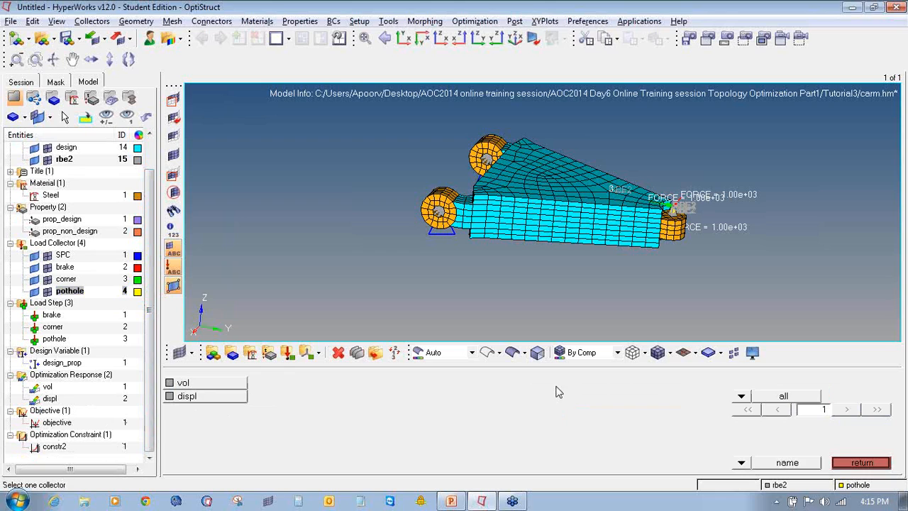
click(203, 403)
click(592, 409)
click(206, 383)
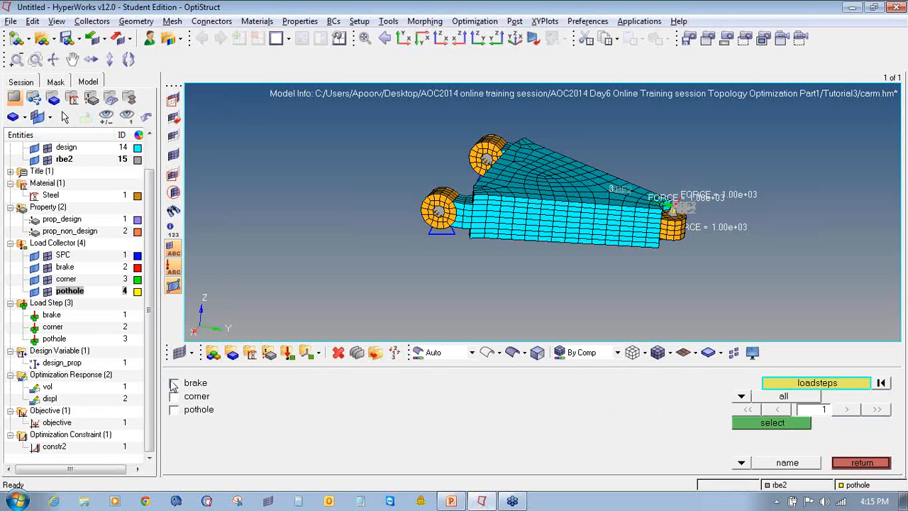
click(805, 424)
click(841, 384)
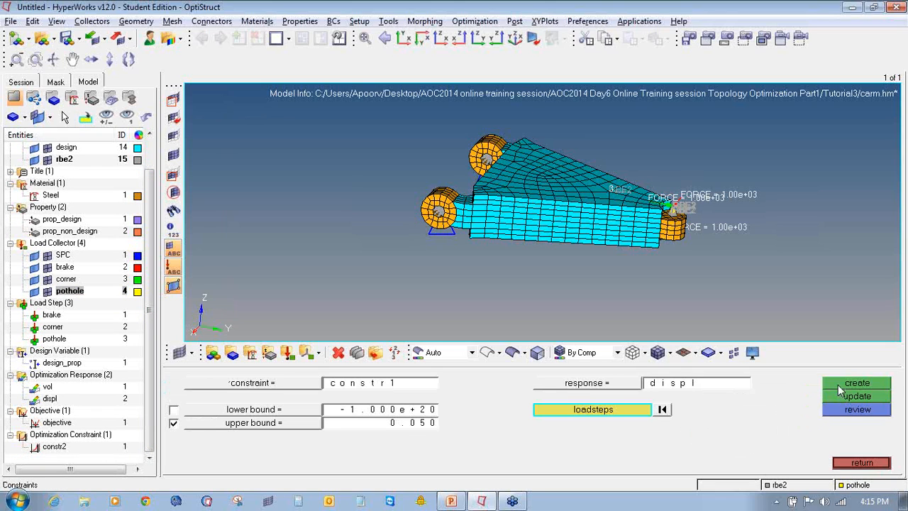
Create constraint constr3 with an upper bound of 0.040 on displ for the pothole load step, and finish the optimization setup
click(433, 381)
click(427, 384)
key(BackSpace)
text(3)
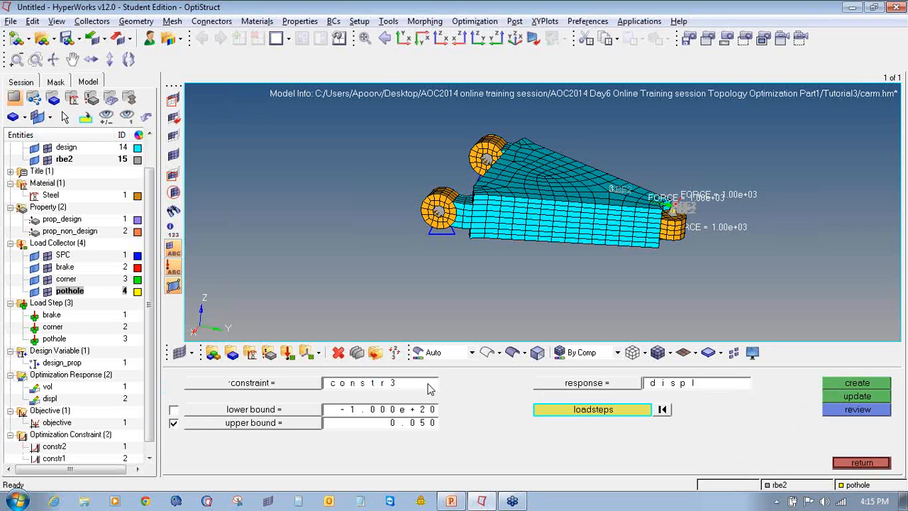
click(413, 426)
text(0.040)
click(539, 387)
click(204, 400)
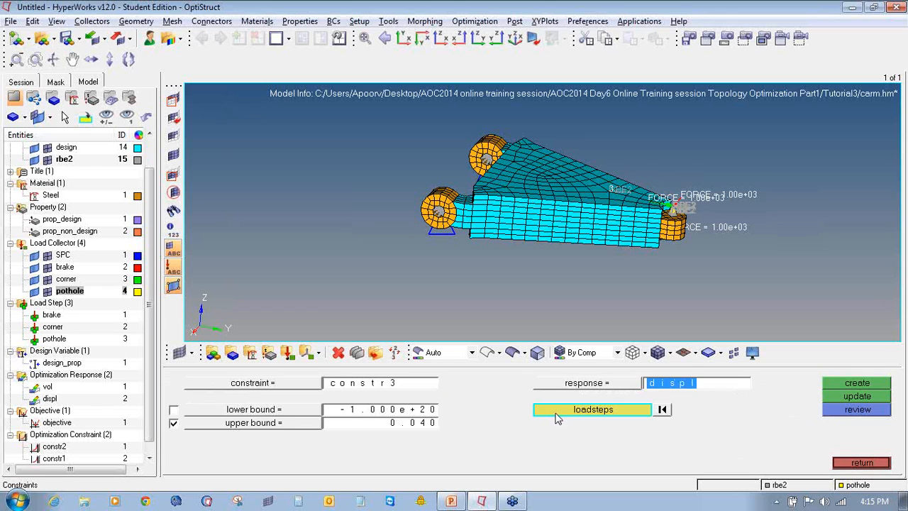
click(556, 411)
click(199, 409)
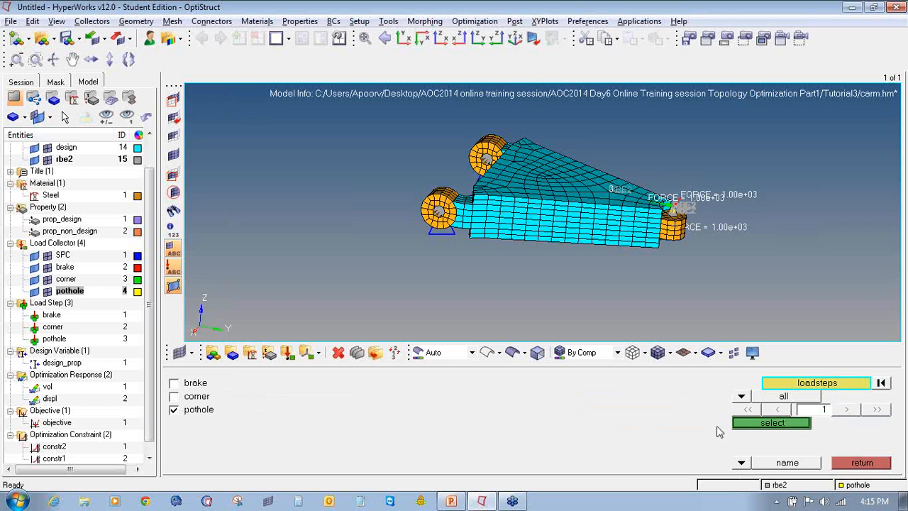
click(738, 424)
click(847, 383)
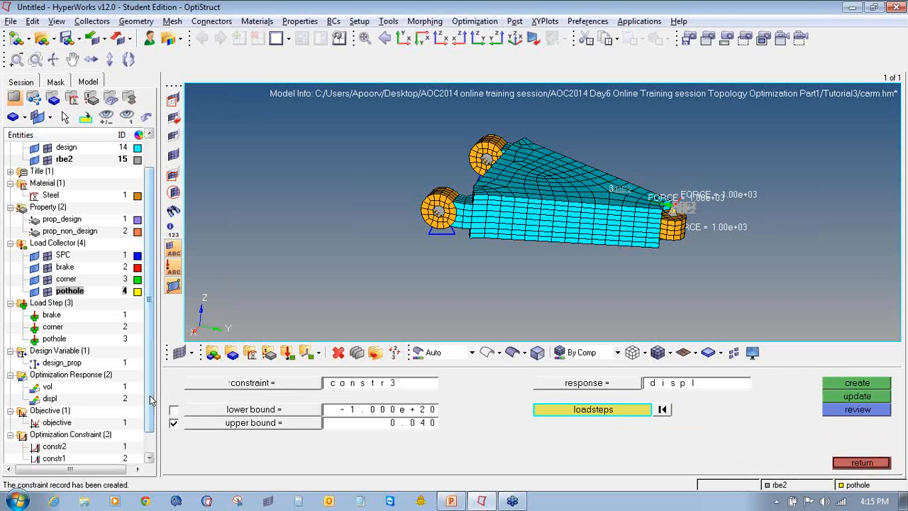
scroll(146, 426, down, 1)
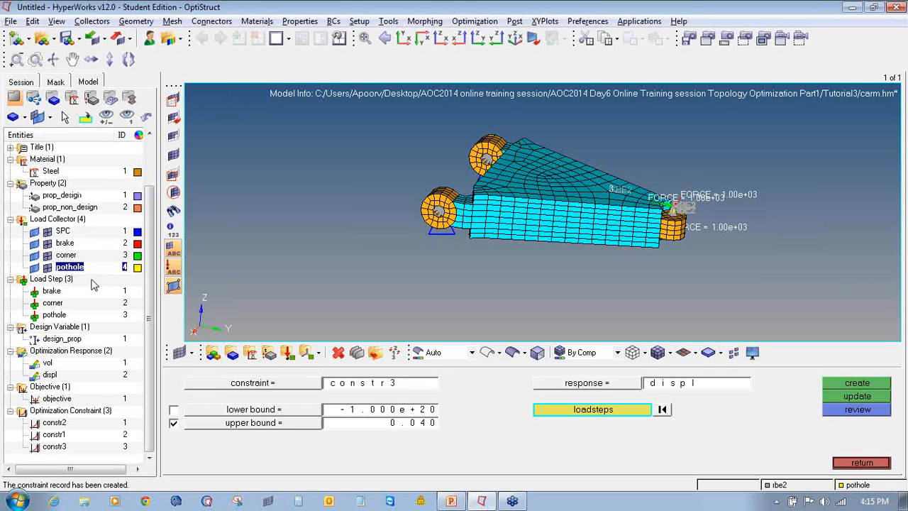
click(855, 467)
click(852, 471)
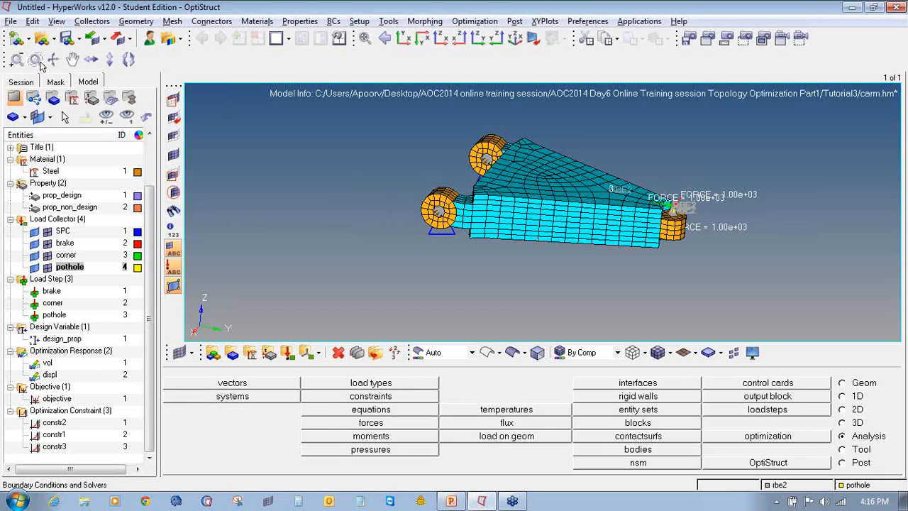
Save the model as carm in a new folder named optimization inside Tutorial3
click(12, 22)
mouse_move(56, 93)
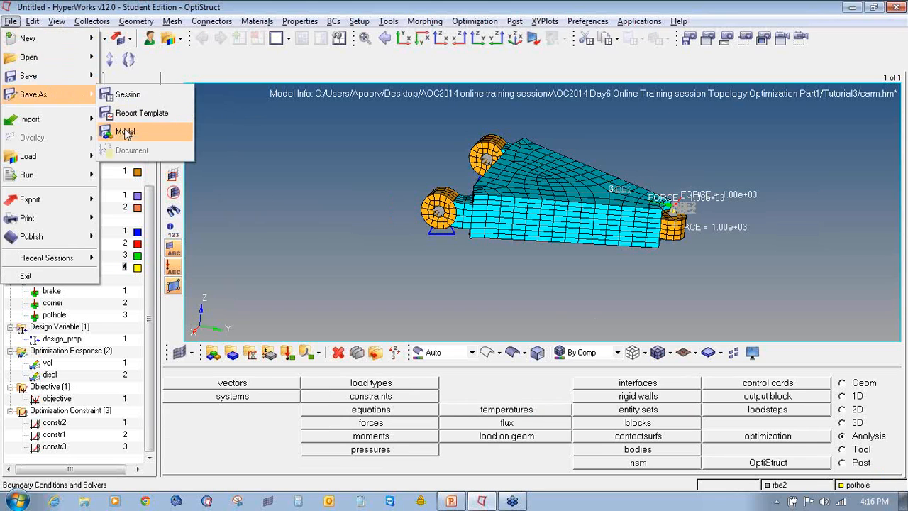
click(125, 133)
click(539, 123)
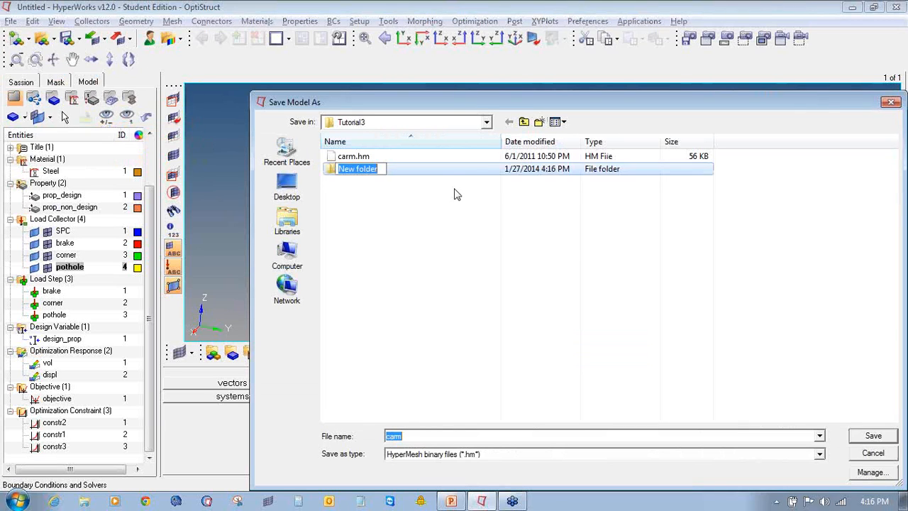
text(opti)
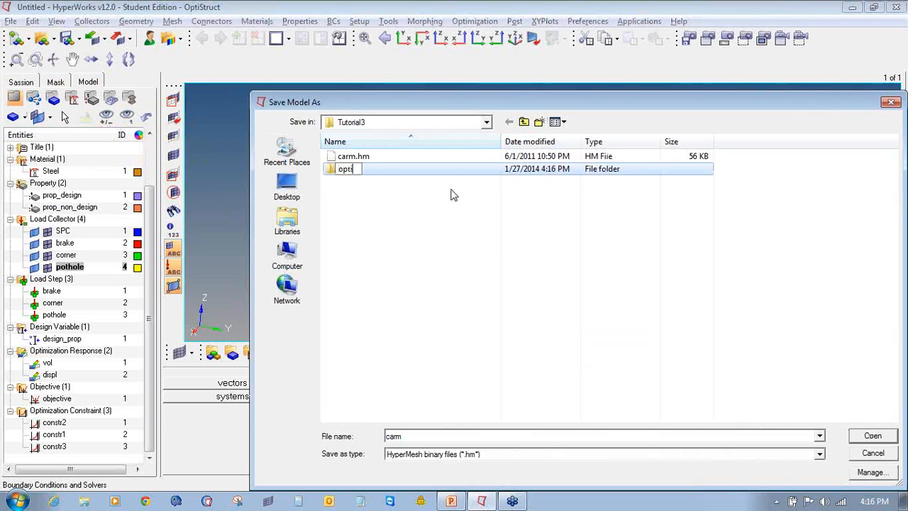
text(mization)
key(Return)
key(Return)
click(881, 434)
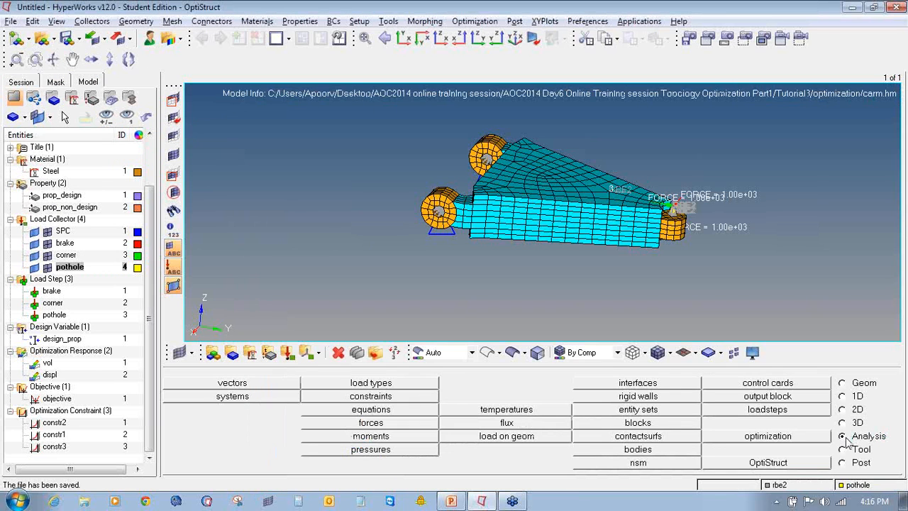
Run the OptiStruct optimization on carm.fem and open its results, closing the solver window and the message log
click(807, 466)
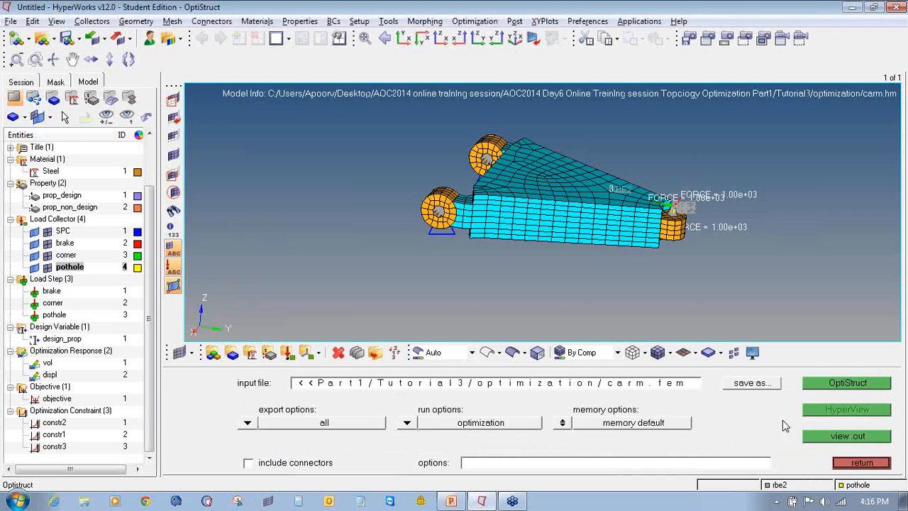
click(819, 383)
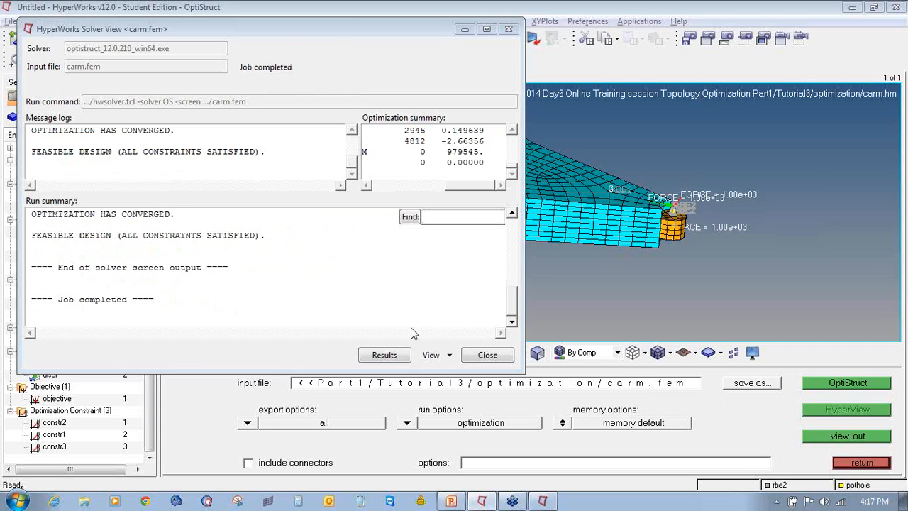
click(389, 356)
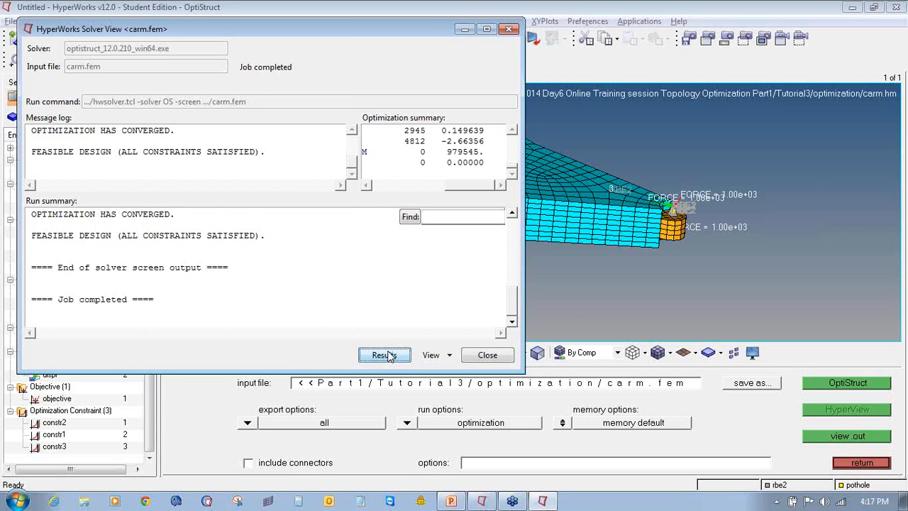
click(488, 355)
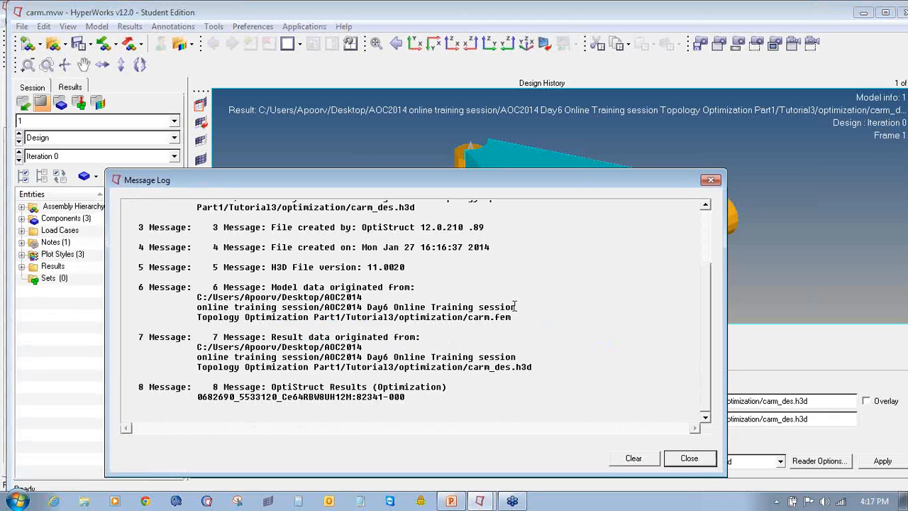
click(711, 180)
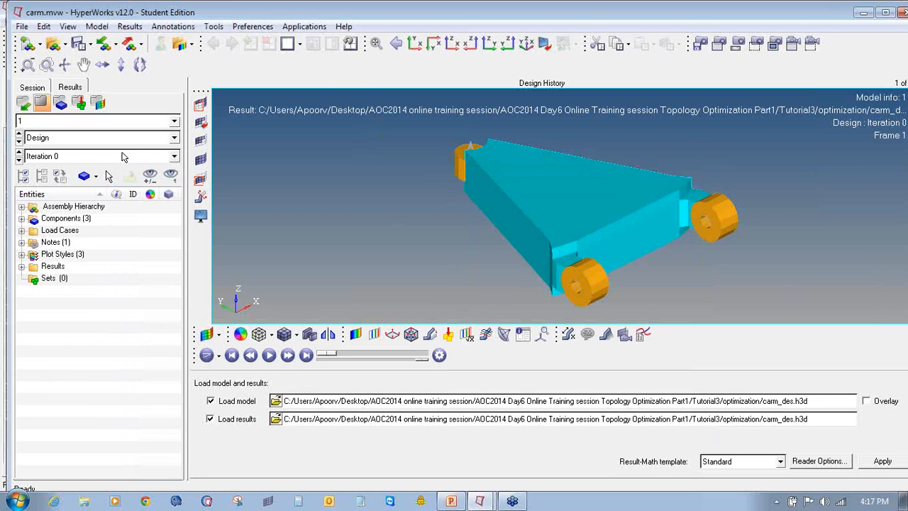
Show Iteration 18 of the design results and contour the element densities with Simple averaging
click(122, 156)
scroll(110, 172, down, 5)
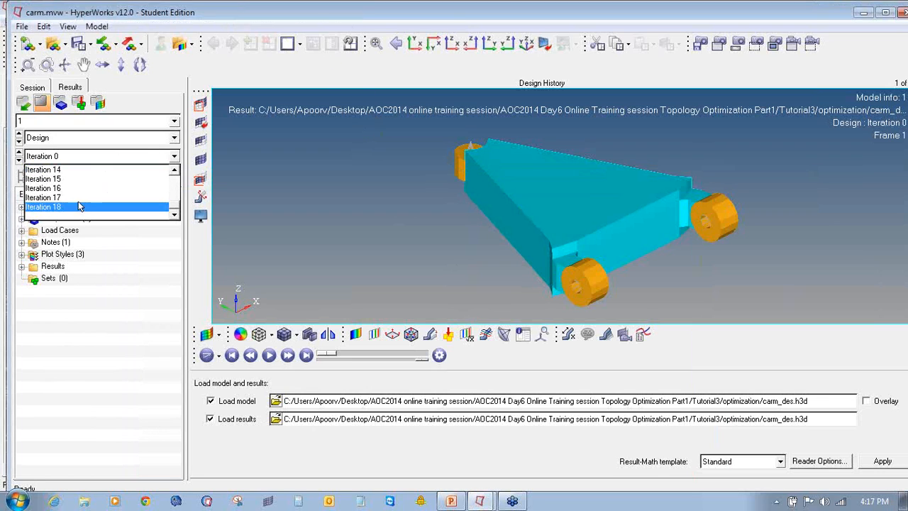
click(80, 208)
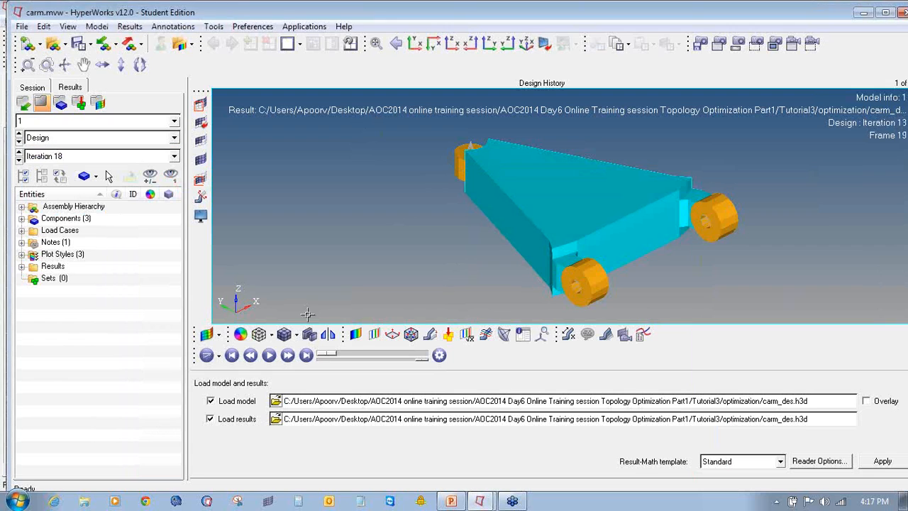
click(355, 335)
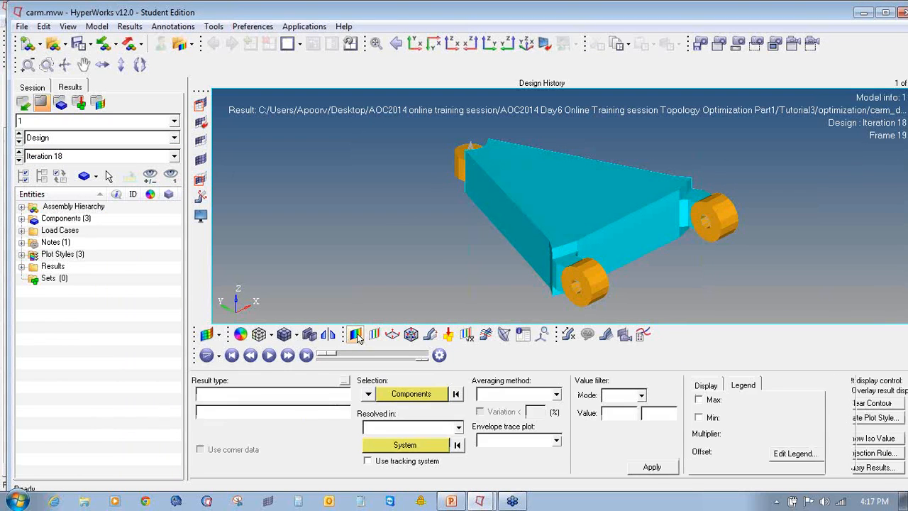
click(647, 468)
click(531, 395)
click(528, 414)
click(649, 468)
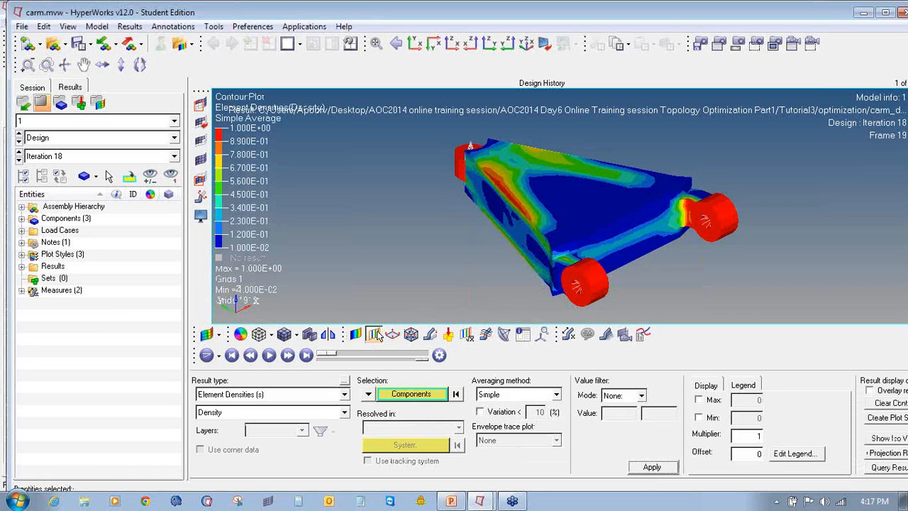
Create an iso plot of the element densities showing values above about 0.177 and inspect the remaining structure
click(375, 334)
click(537, 468)
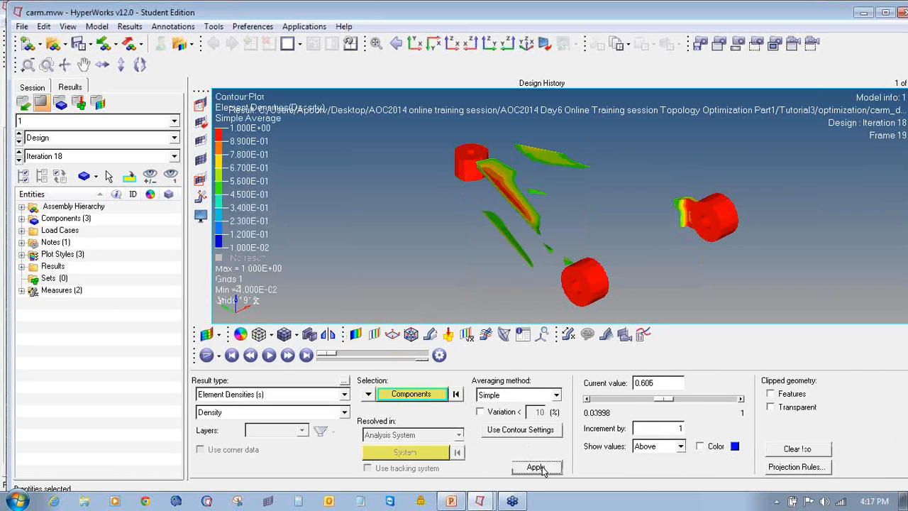
drag(668, 401, 626, 403)
ctrl+drag(587, 279, 583, 251)
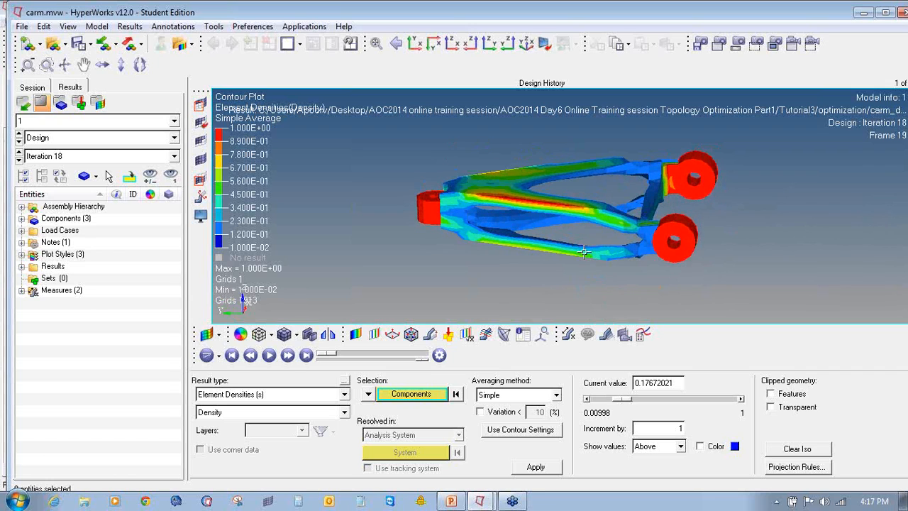
Display the clipped geometry of the iso plot with features and transparency, and inspect the arm from both ends
click(771, 394)
click(771, 407)
ctrl+drag(525, 252, 519, 225)
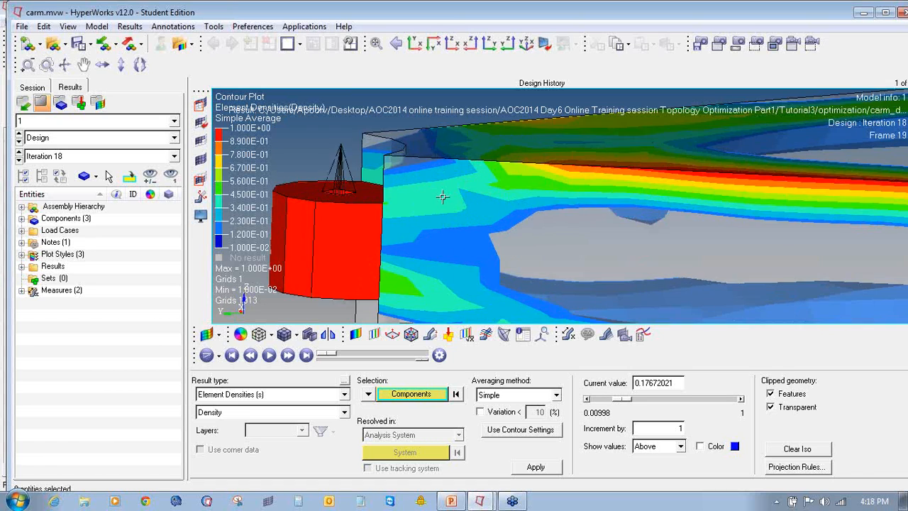
scroll(443, 197, down, 4)
mouse_move(504, 213)
ctrl+mouse_down()
mouse_move(672, 194)
mouse_move(600, 193)
mouse_move(625, 219)
mouse_move(482, 198)
ctrl+mouse_up()
scroll(645, 192, down, 3)
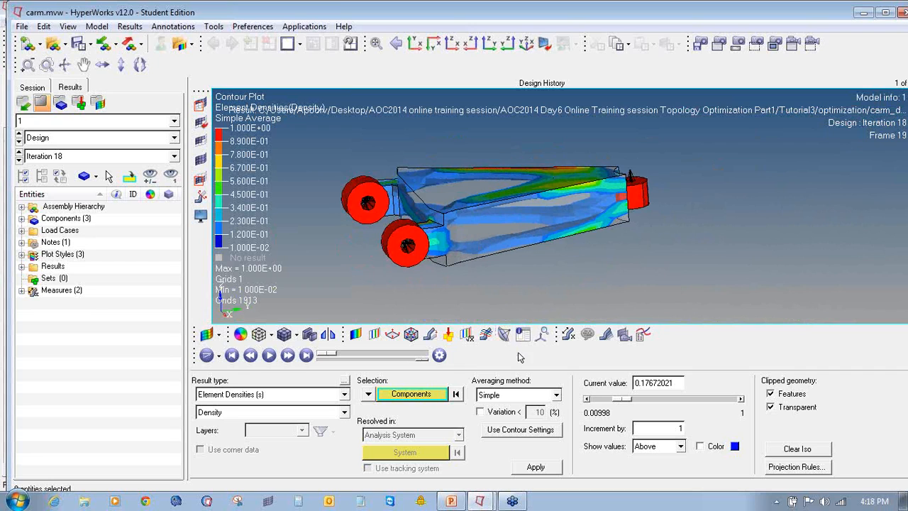
Set the iso density threshold to 0.15 and inspect the resulting load paths of the arm
mouse_move(624, 402)
mouse_down()
mouse_move(614, 402)
mouse_move(633, 403)
mouse_move(619, 405)
mouse_up()
ctrl+drag(541, 226, 494, 202)
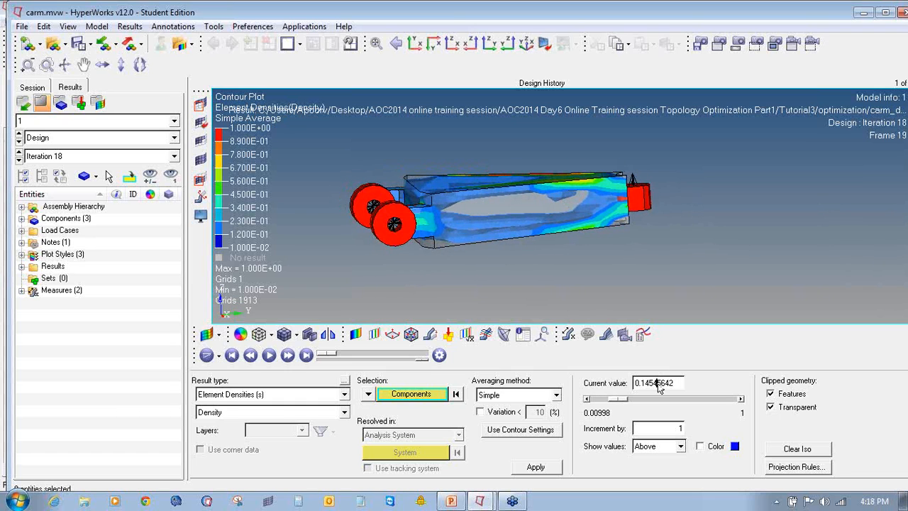
double_click(658, 383)
text(0.1)
ctrl+drag(527, 207, 640, 223)
ctrl+scroll(419, 201, up, 7)
ctrl+scroll(420, 202, down, 6)
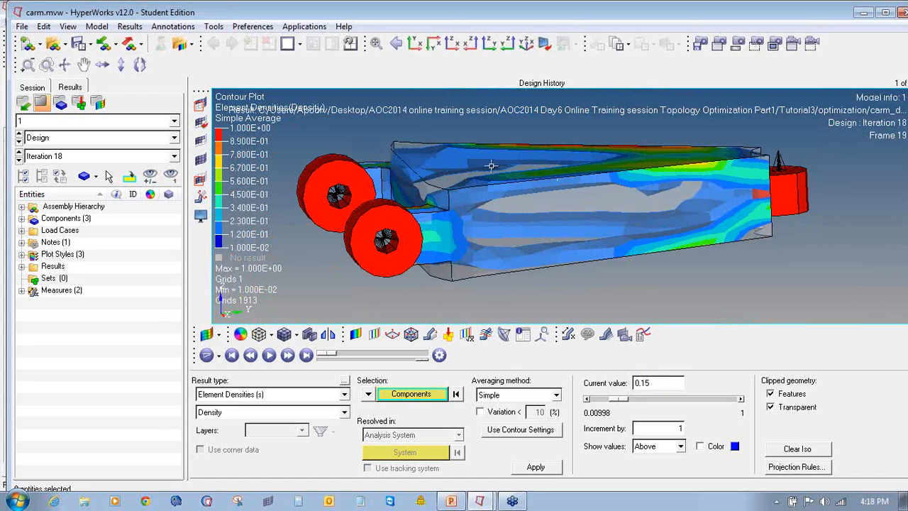
ctrl+drag(539, 210, 595, 235)
Split the page into two side-by-side windows and load carm_s1.h3d from the optimization folder into the empty one, showing Iteration 18
click(300, 46)
click(347, 65)
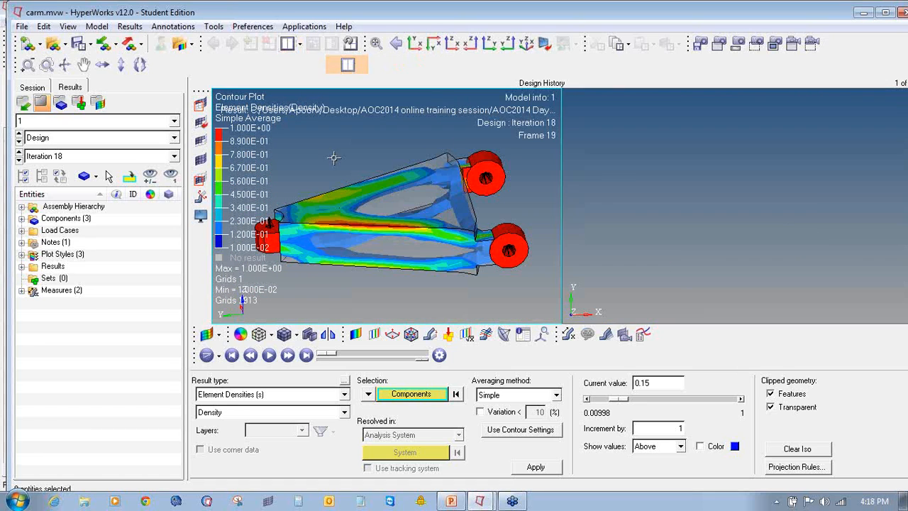
click(54, 44)
double_click(82, 15)
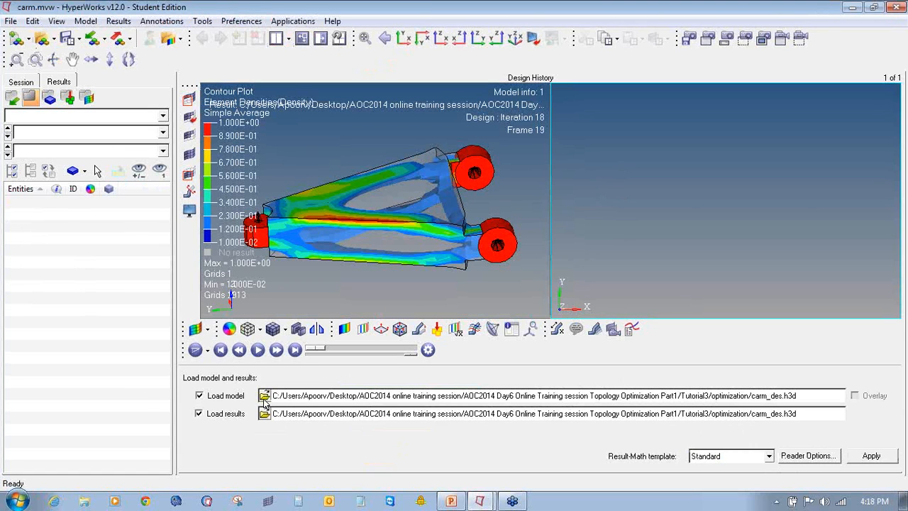
click(264, 396)
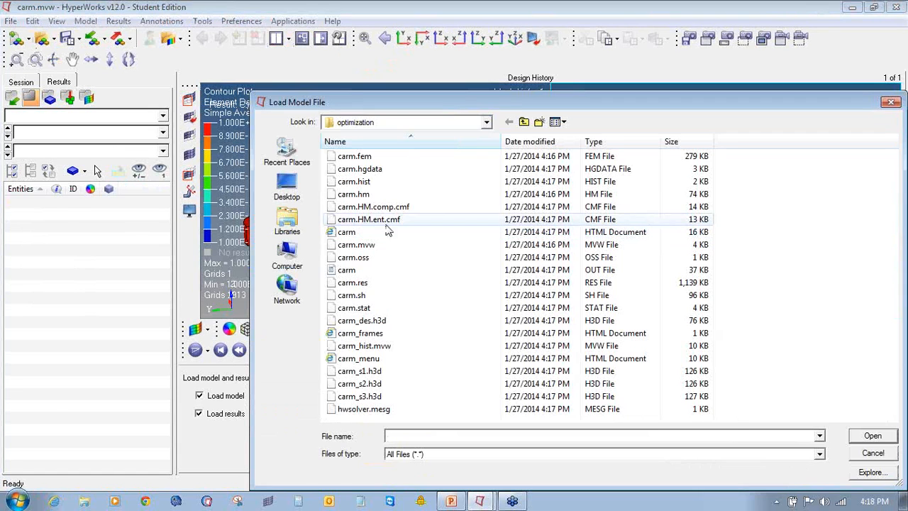
click(524, 122)
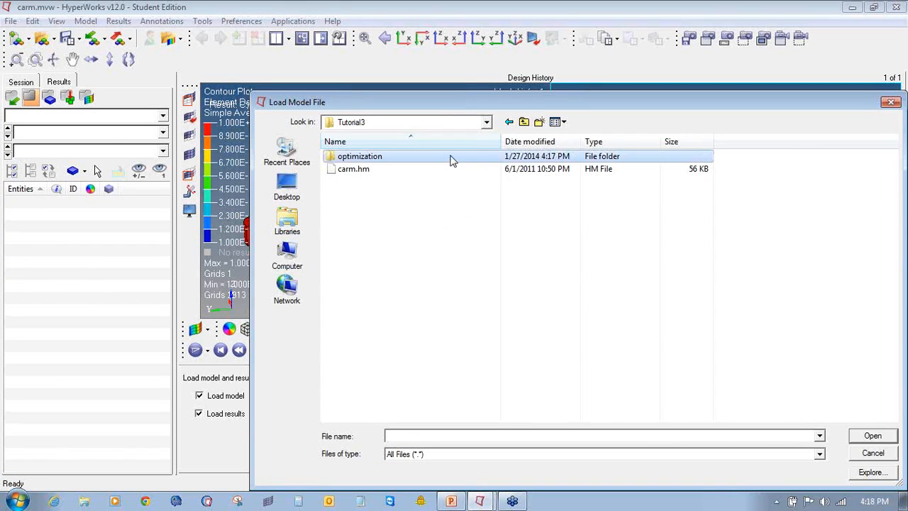
double_click(454, 155)
click(612, 145)
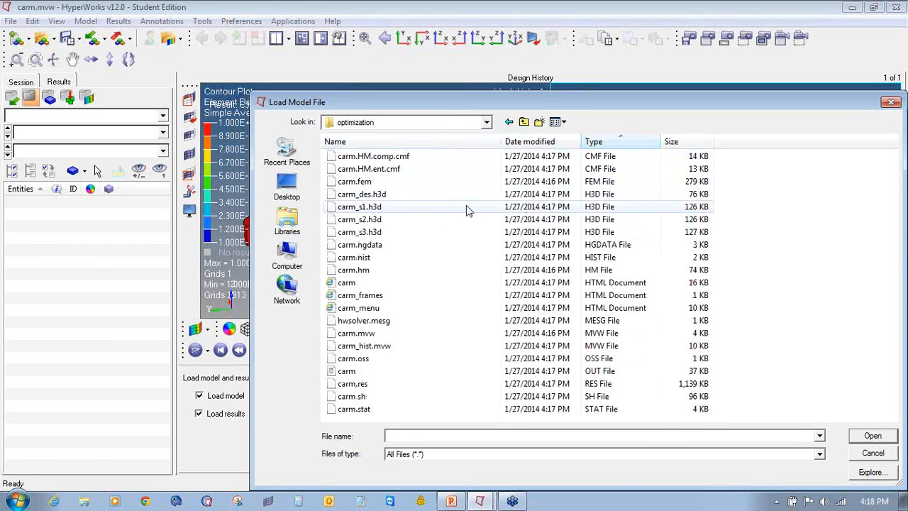
double_click(438, 211)
click(862, 455)
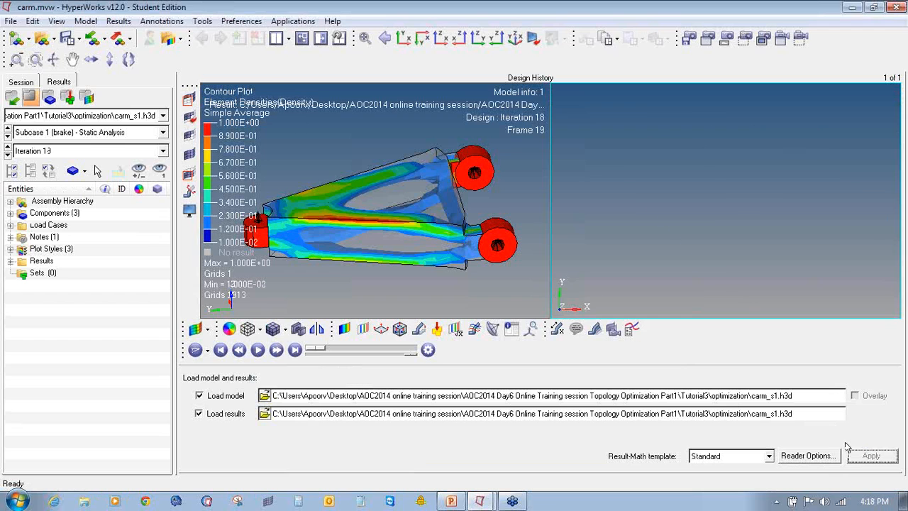
Switch to a four-window page layout and load carm_s2.h3d into the third window, showing Iteration 18
click(290, 40)
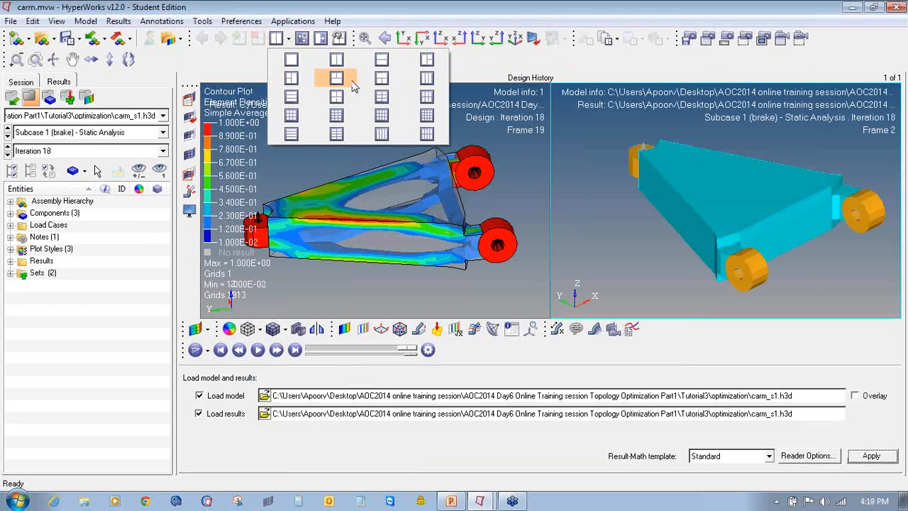
click(336, 98)
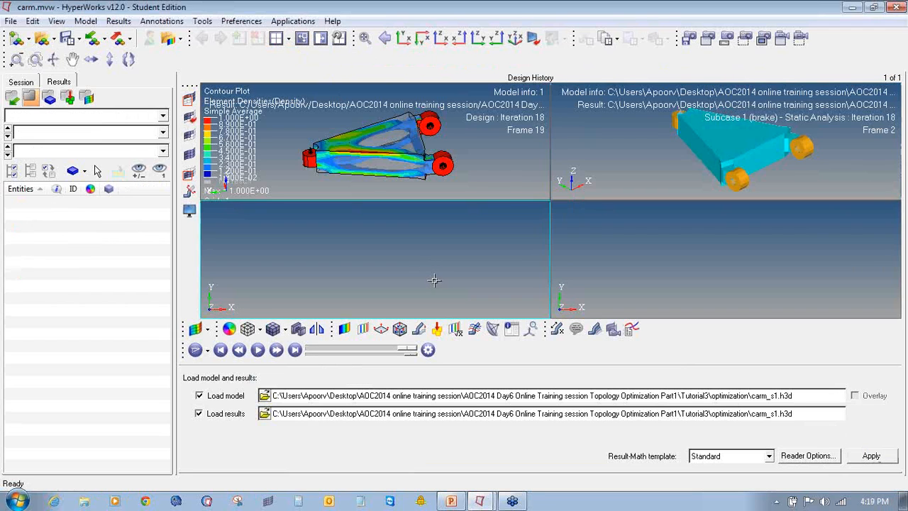
click(264, 396)
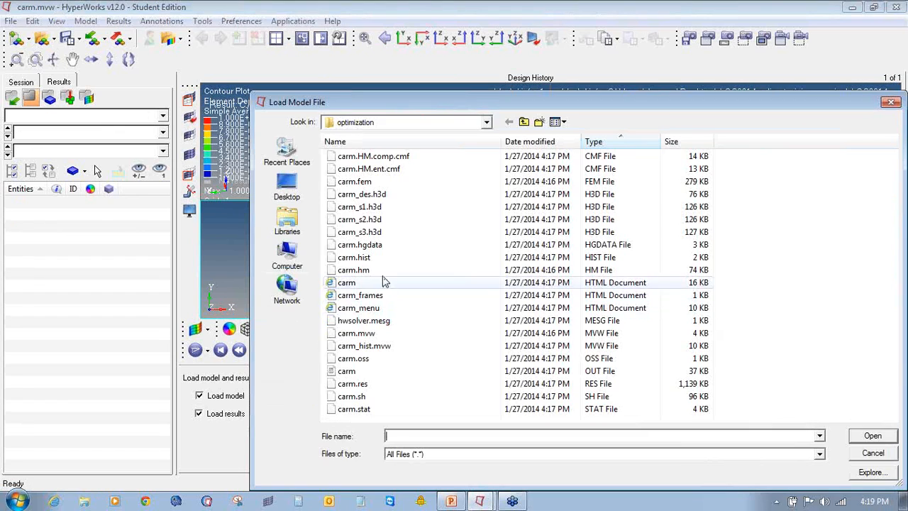
double_click(382, 226)
click(871, 456)
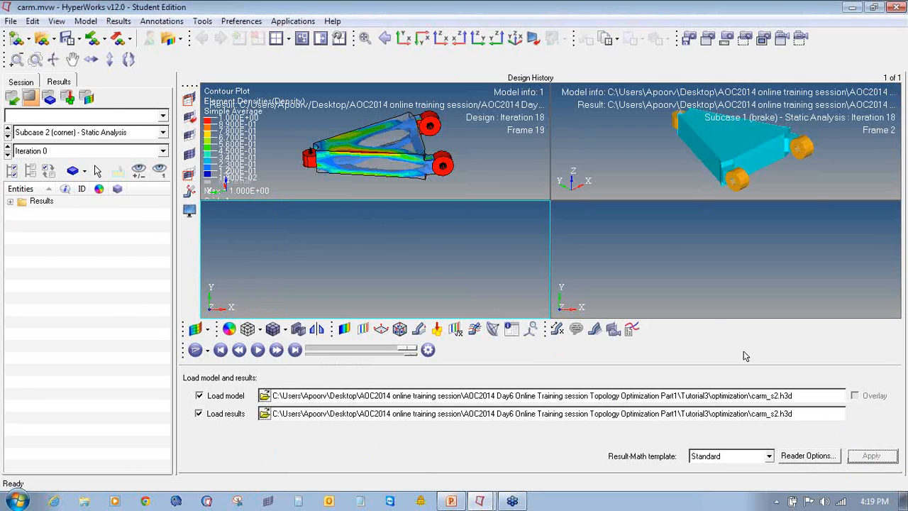
Load the pothole results carm_s3.h3d as model and results in the fourth window
click(263, 413)
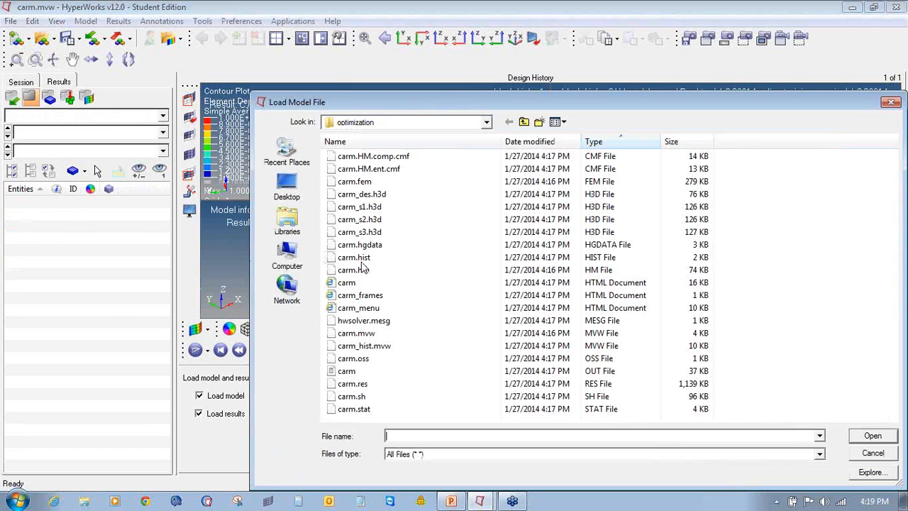
double_click(380, 234)
click(871, 456)
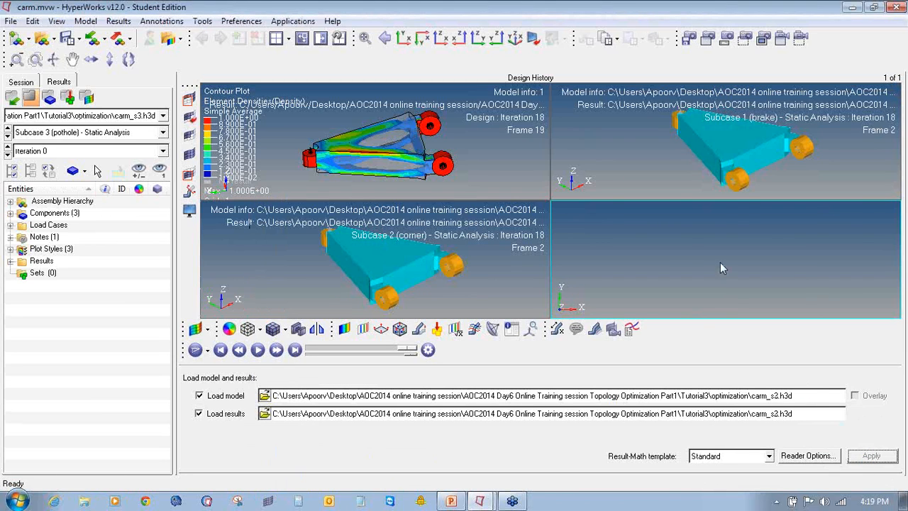
Contour displacement magnitude for the brake load case and label only its static maximum value
click(343, 328)
click(639, 461)
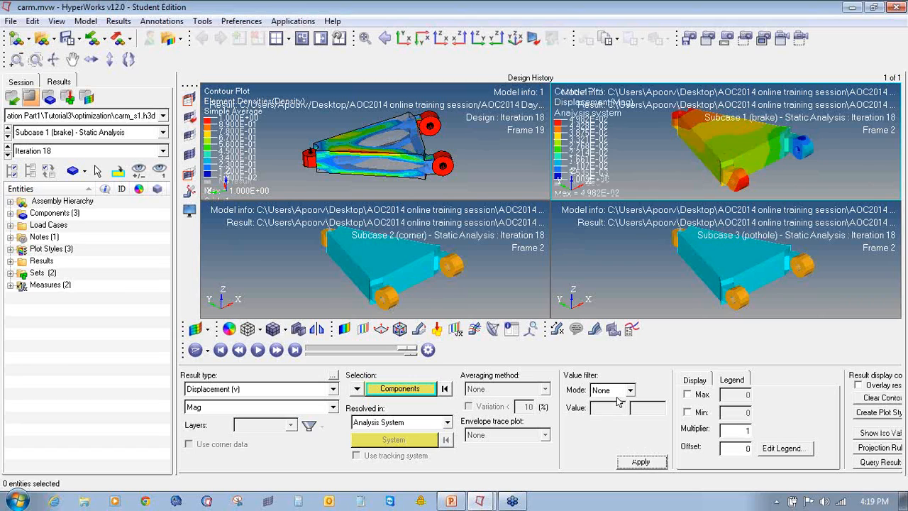
click(557, 328)
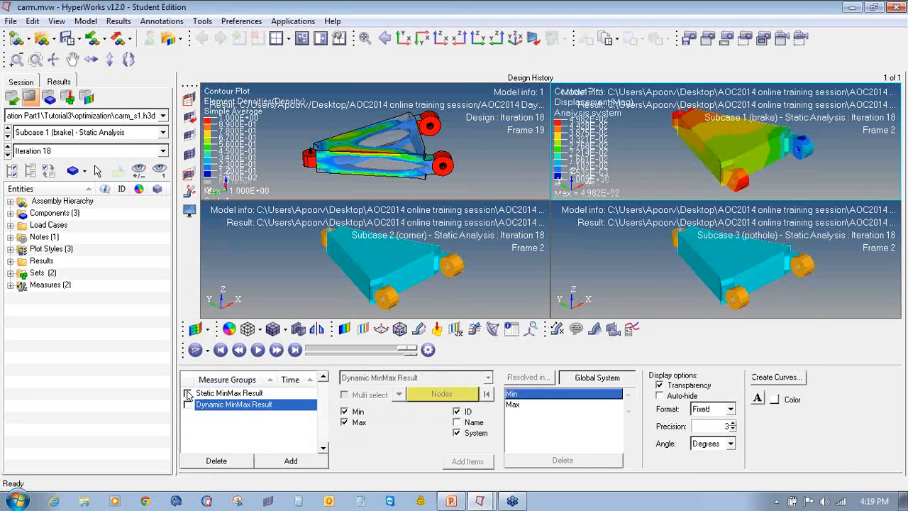
click(187, 393)
click(346, 411)
Contour displacement magnitude for the corner load case and label only its static maximum value
click(499, 282)
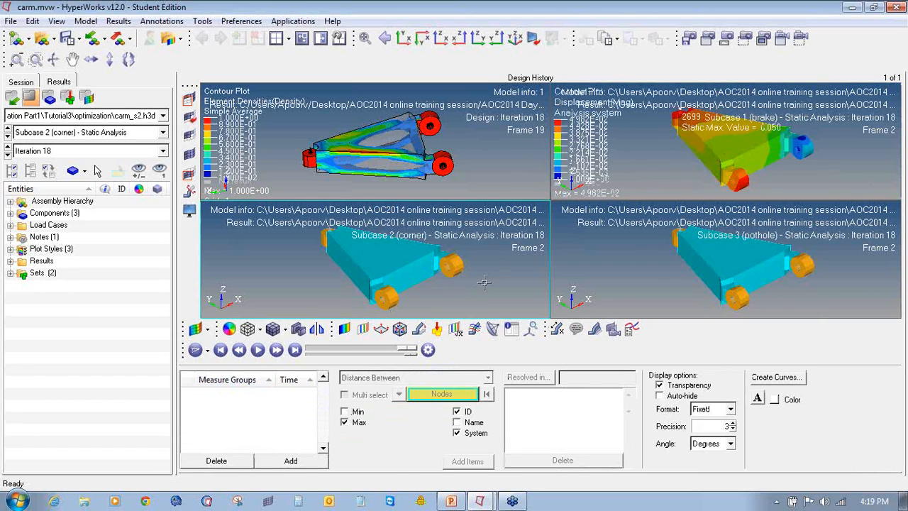
click(343, 330)
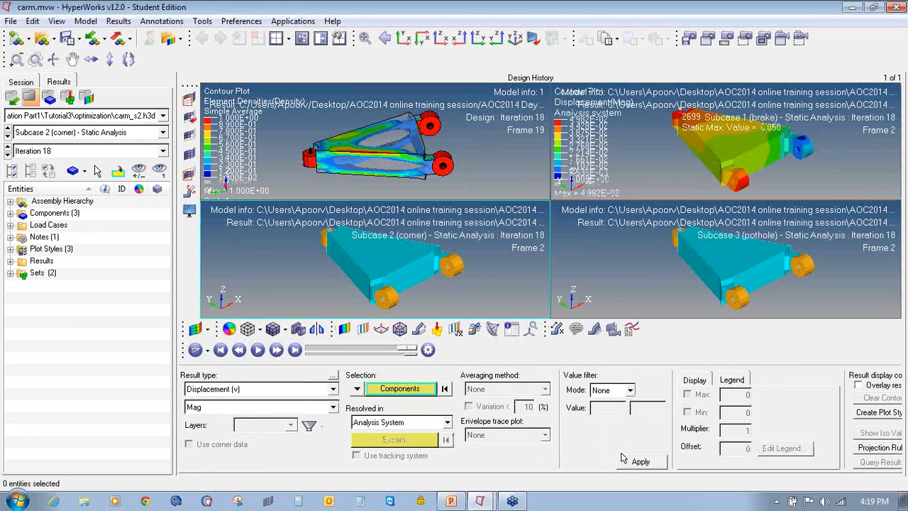
click(623, 458)
click(557, 329)
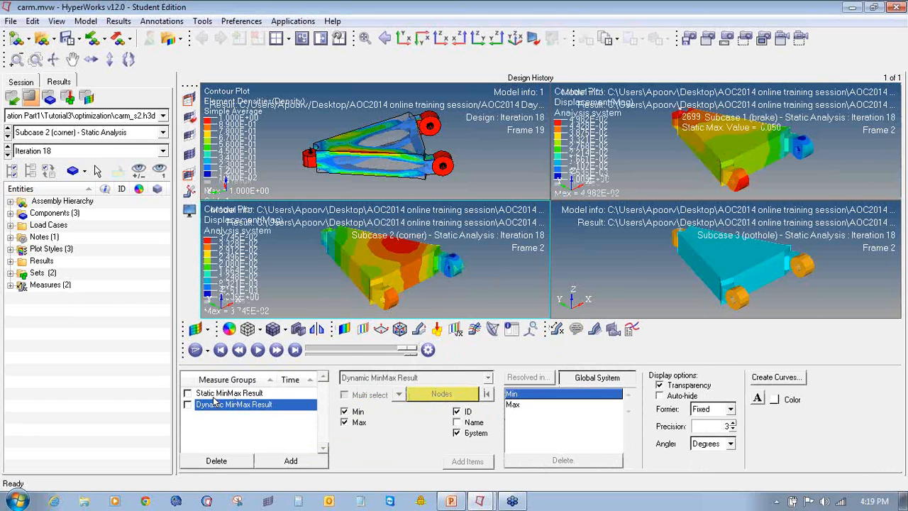
click(213, 397)
click(344, 411)
click(187, 393)
Contour displacement magnitude for the pothole load case at Iteration 18 and label only its static maximum value
click(654, 279)
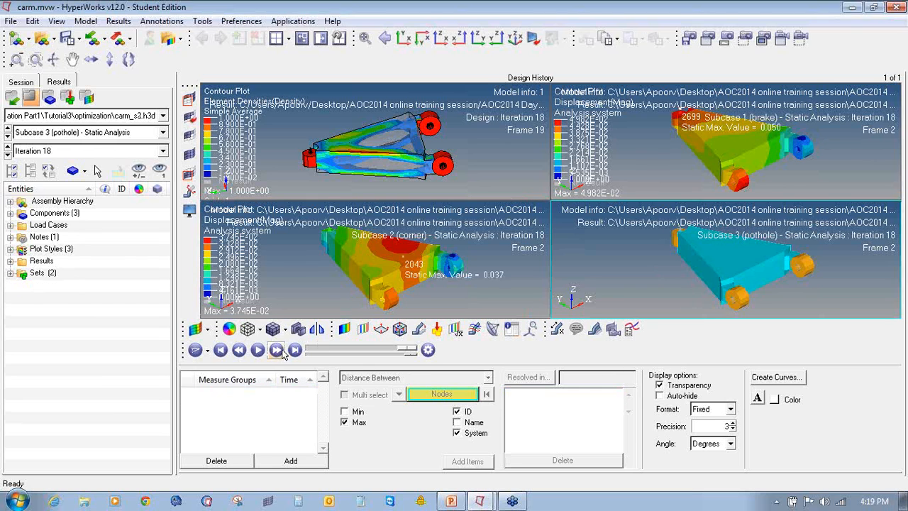
click(344, 328)
click(641, 461)
click(556, 328)
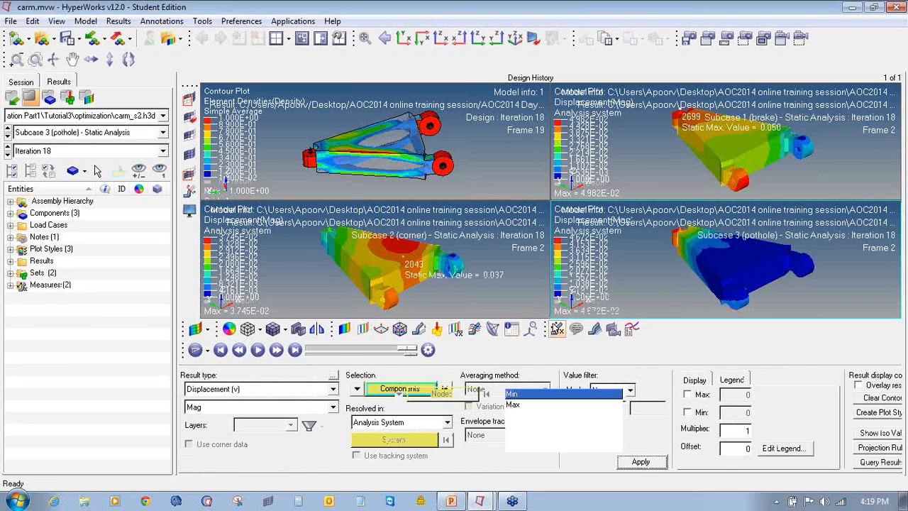
click(187, 392)
click(346, 412)
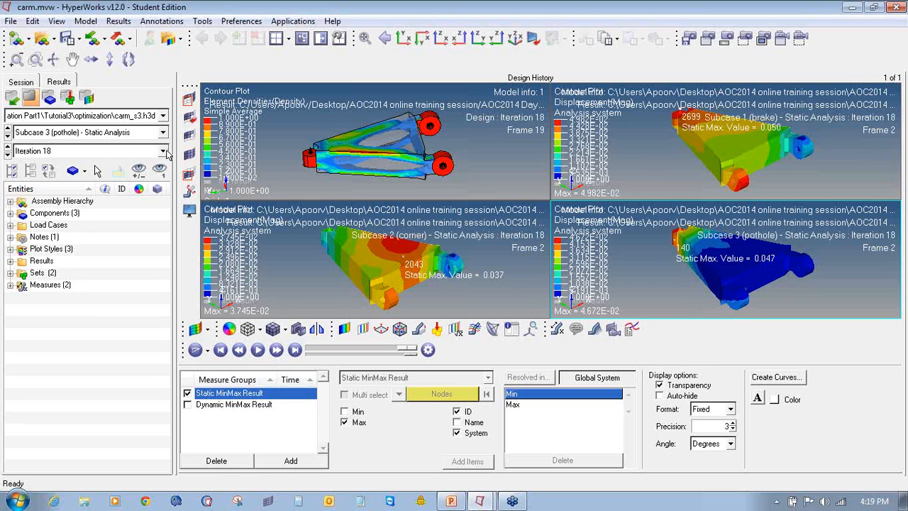
Examine the brake, pothole and corner displacement plots from different angles so their maximum labels can be read
click(667, 157)
click(504, 254)
click(663, 153)
ctrl+right_drag(676, 157, 669, 169)
ctrl+drag(669, 169, 680, 196)
click(703, 294)
ctrl+drag(743, 267, 791, 275)
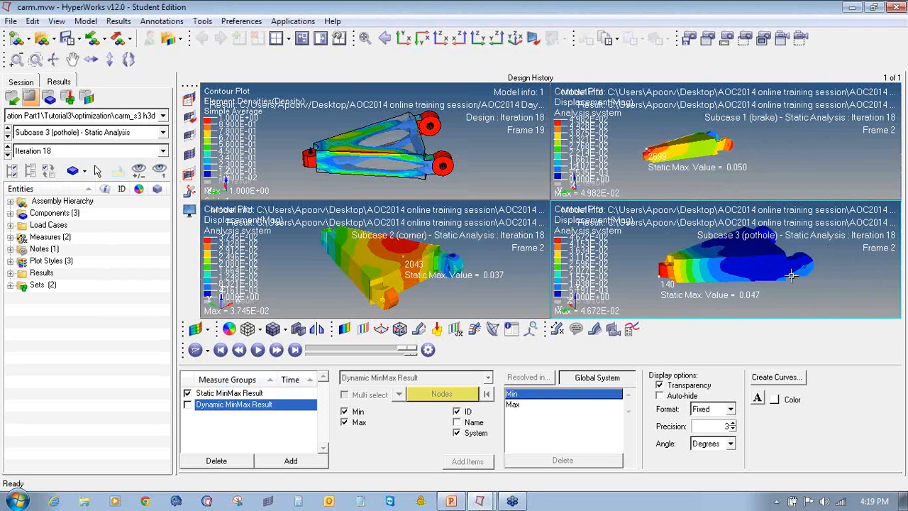
click(489, 272)
ctrl+drag(489, 272, 459, 272)
Compare the static maximum displacements of the brake, corner and pothole load cases with their constraint limits
click(742, 167)
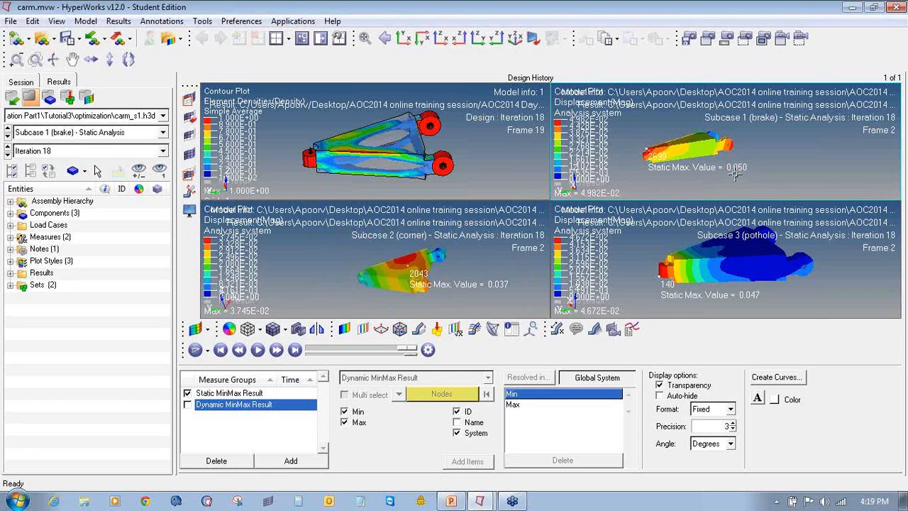
click(489, 259)
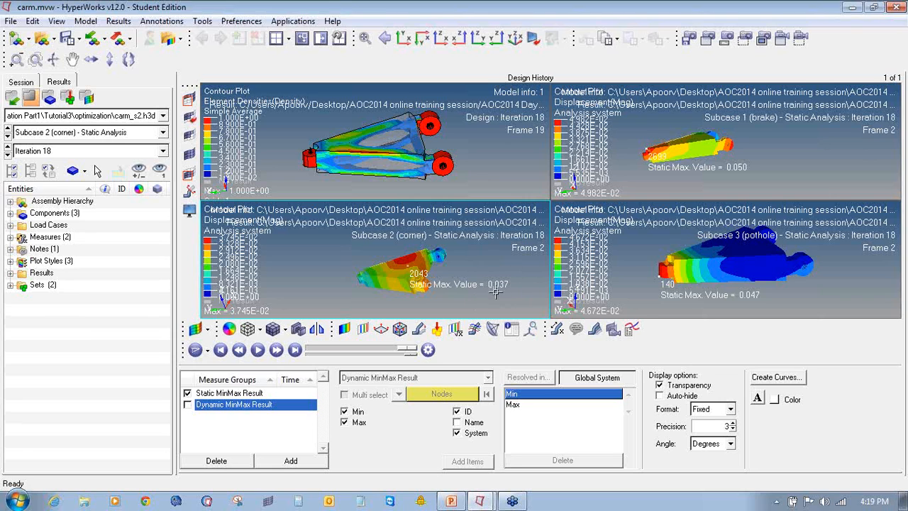
click(705, 284)
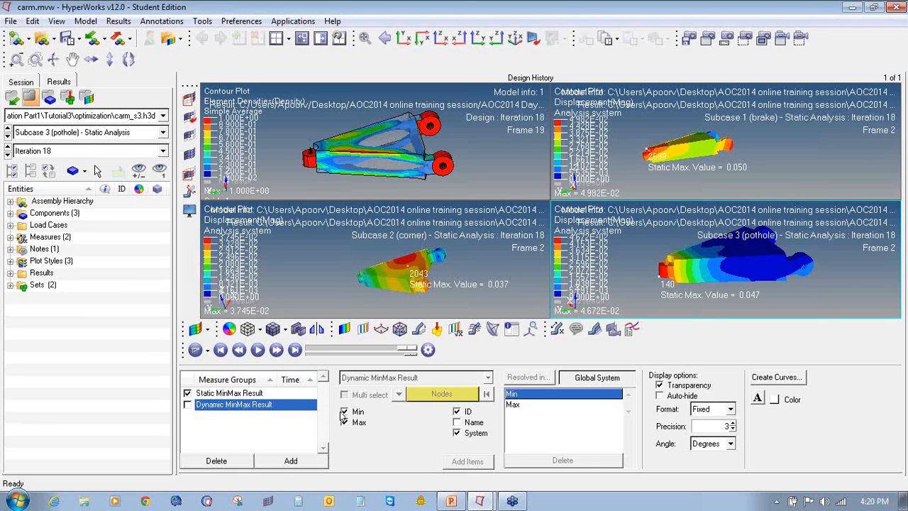
click(276, 393)
click(346, 412)
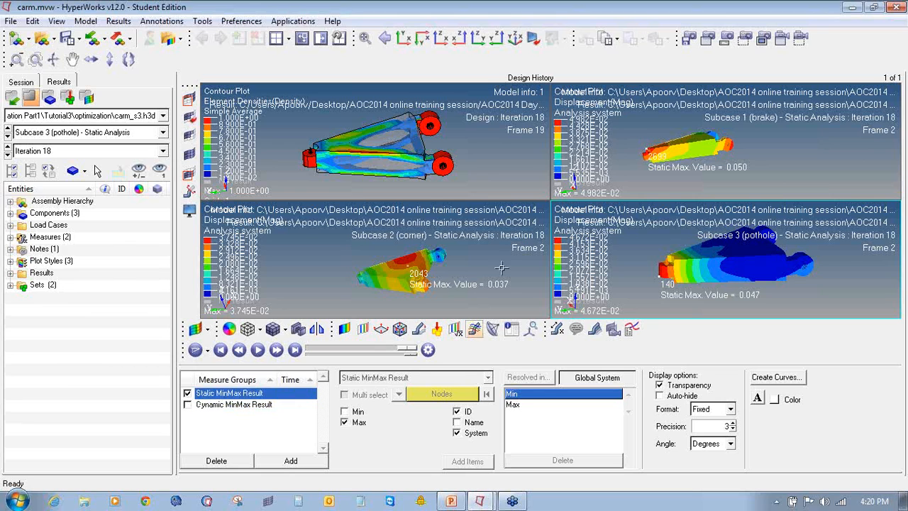
click(496, 262)
click(275, 393)
click(632, 191)
click(284, 394)
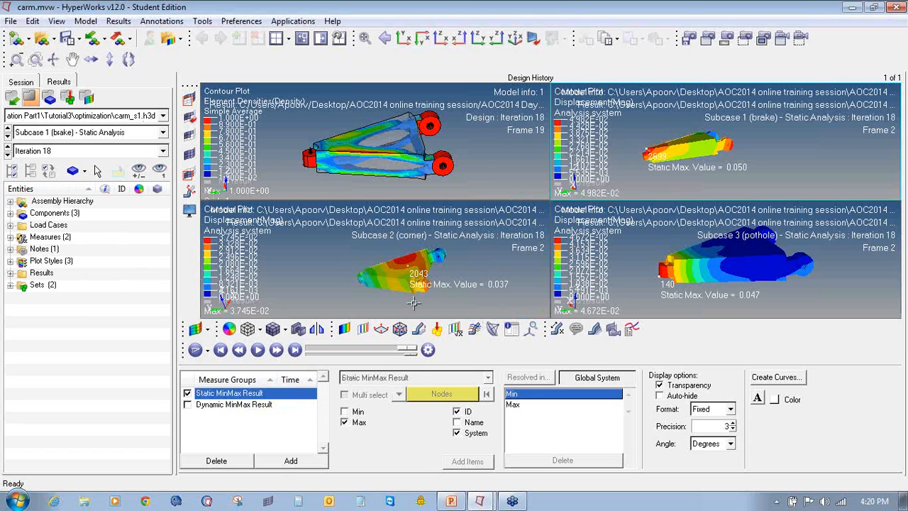
click(511, 248)
click(634, 251)
click(645, 160)
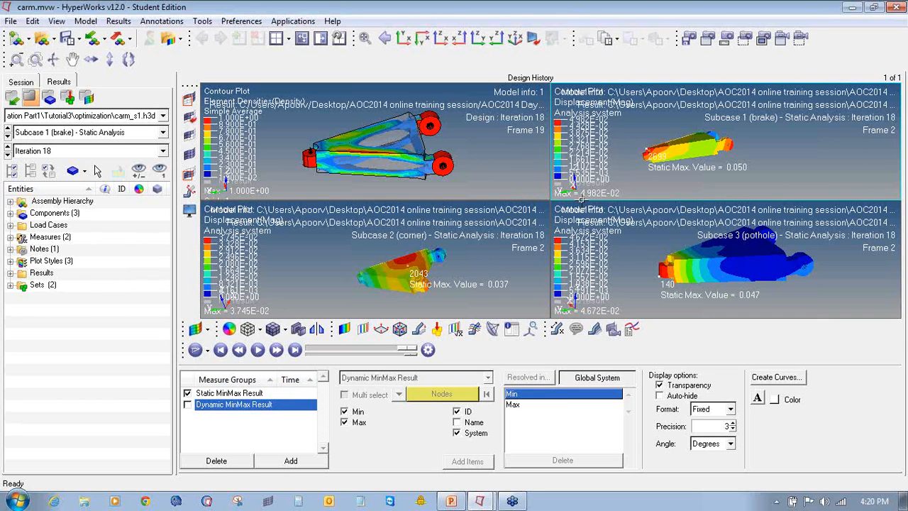
Inspect the element density plot from another angle and check which result types it offers for contouring
click(344, 330)
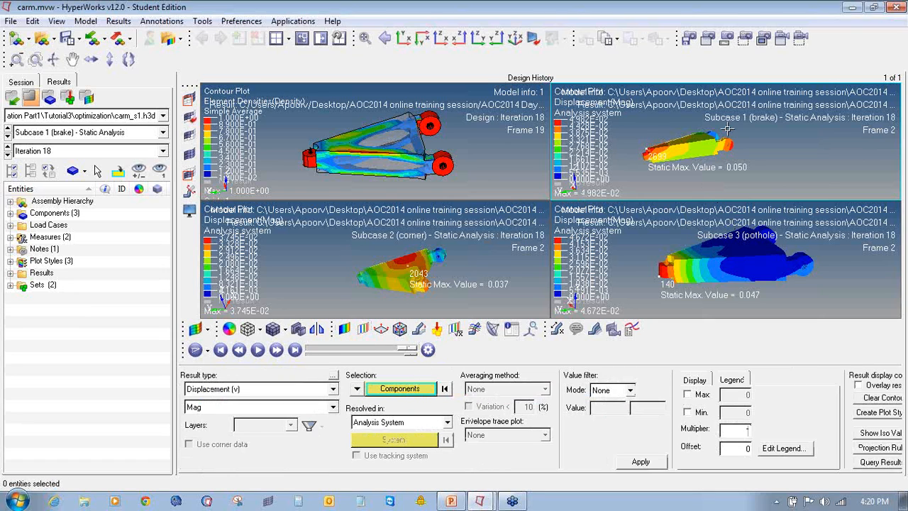
click(481, 154)
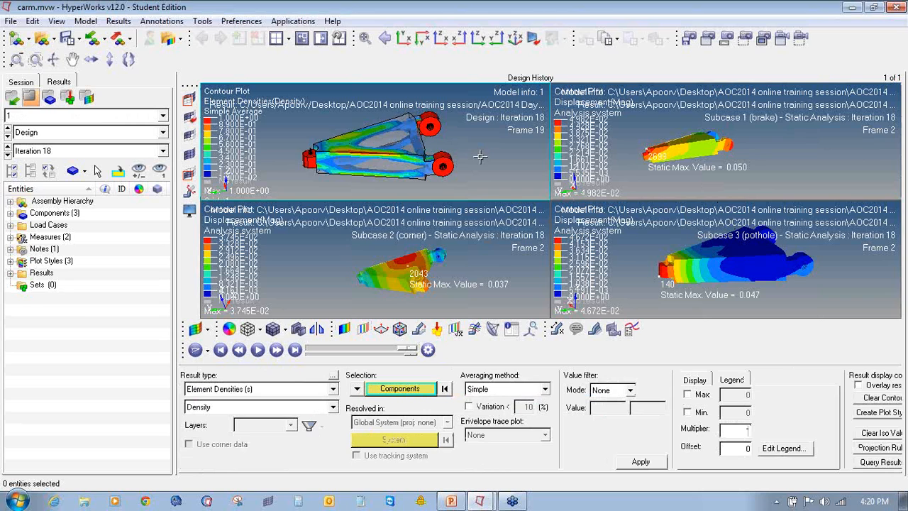
ctrl+scroll(480, 155, down, 2)
ctrl+drag(480, 154, 372, 172)
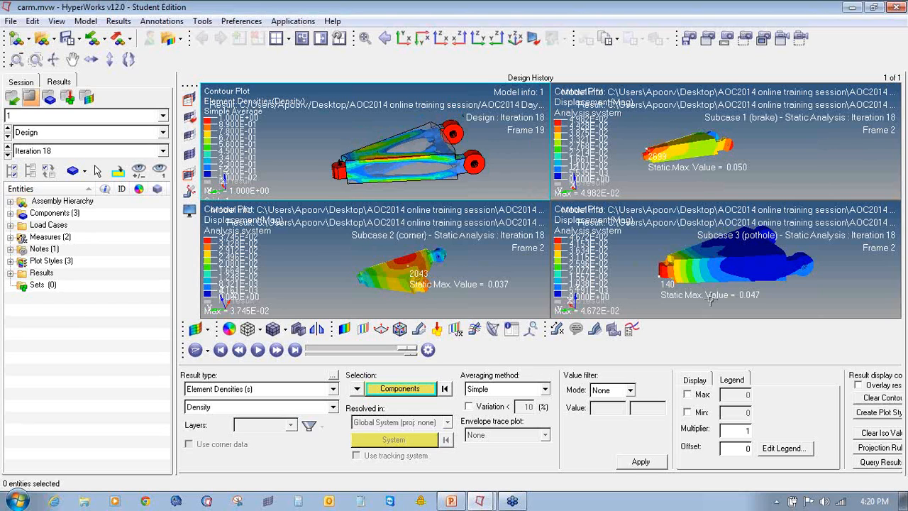
click(292, 389)
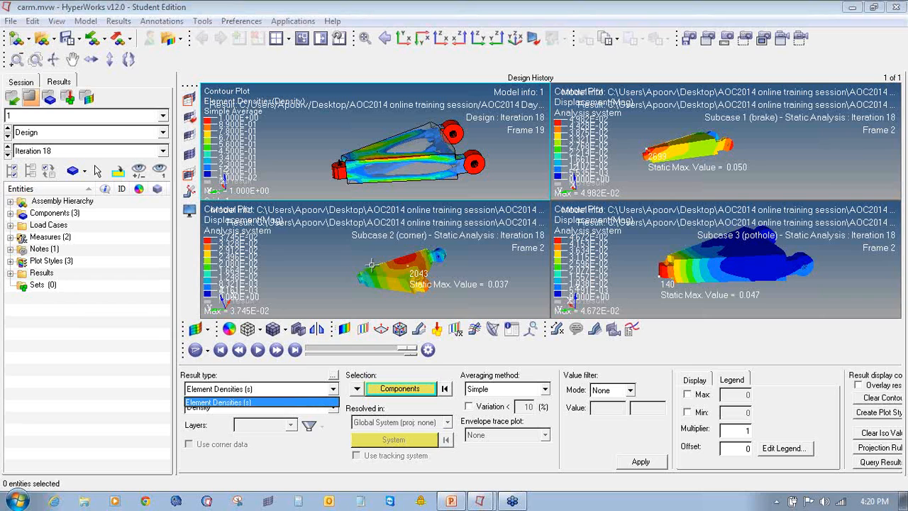
Contour von Mises element stresses (2D & 3D) with Simple averaging for the corner load case
click(372, 265)
click(281, 389)
click(270, 413)
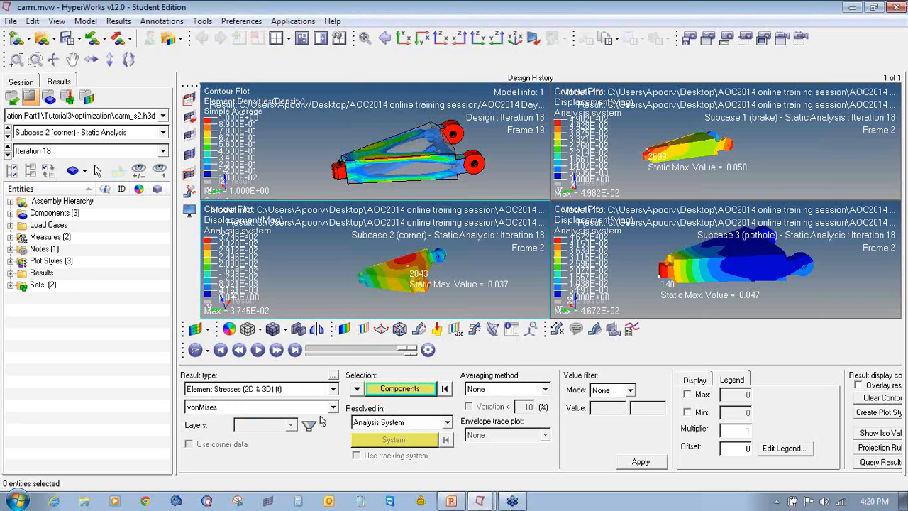
click(475, 389)
click(488, 411)
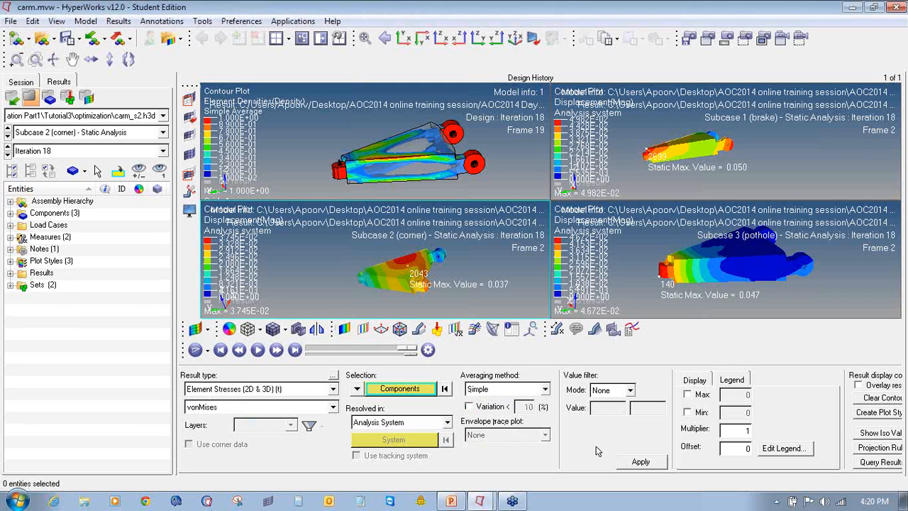
click(640, 463)
Contour von Mises element stresses (2D & 3D) without averaging for the brake load case
click(697, 166)
click(250, 394)
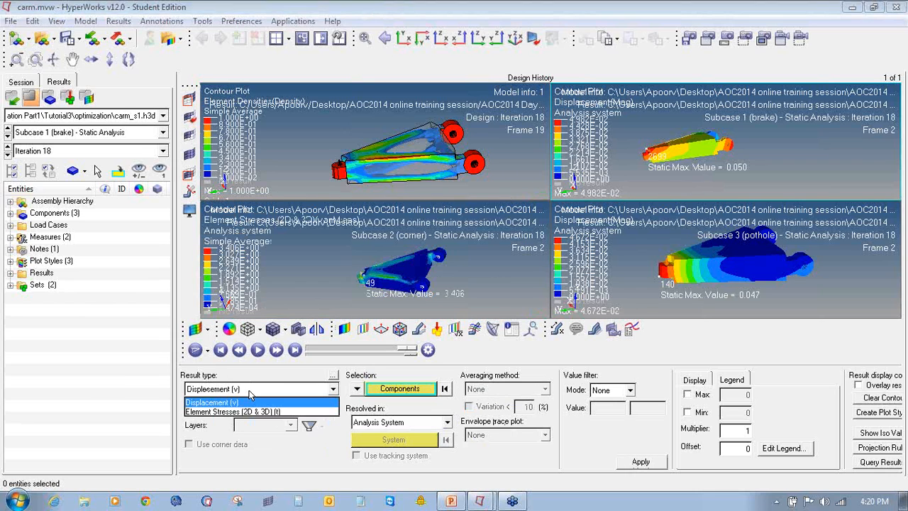
click(249, 412)
click(640, 461)
Contour von Mises element stresses (2D & 3D) with Simple averaging for the pothole load case
click(656, 281)
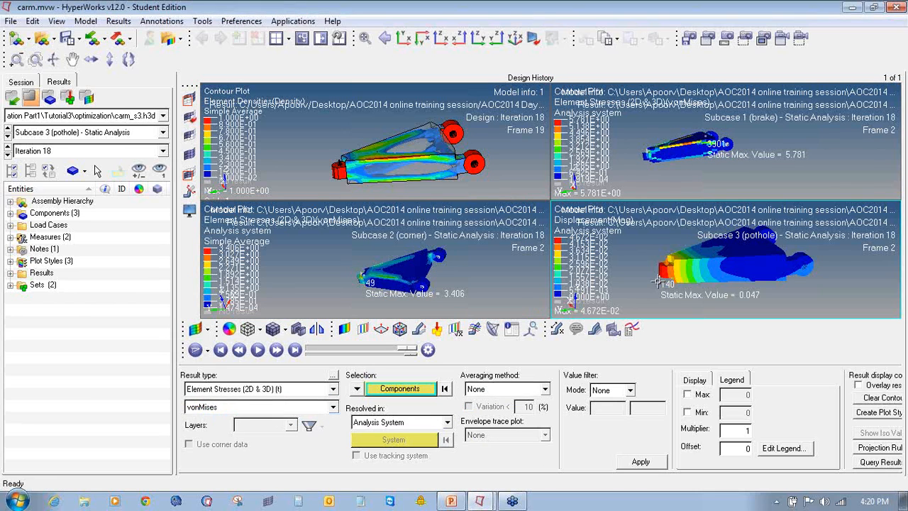
click(248, 390)
click(248, 412)
click(490, 389)
click(488, 412)
click(654, 462)
Reapply the von Mises stress contour of the brake load case with Simple averaging
click(658, 193)
click(283, 388)
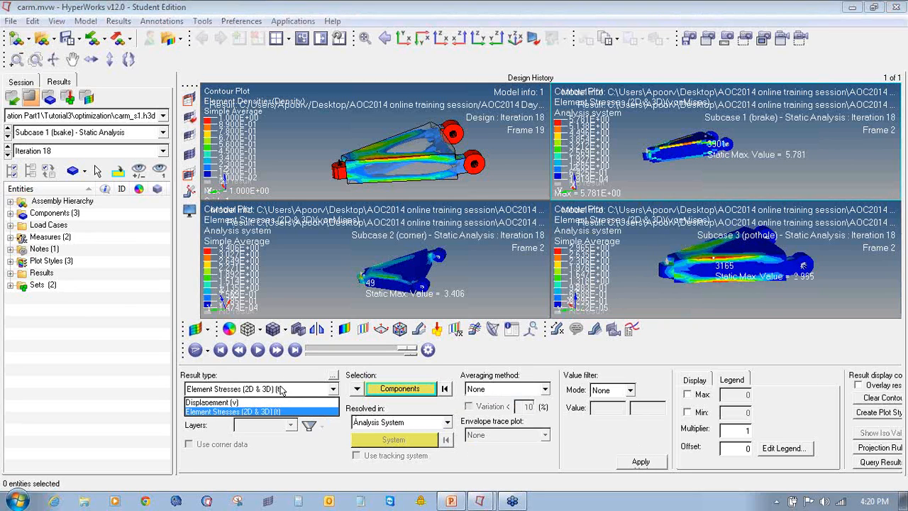
click(283, 412)
click(506, 388)
click(489, 413)
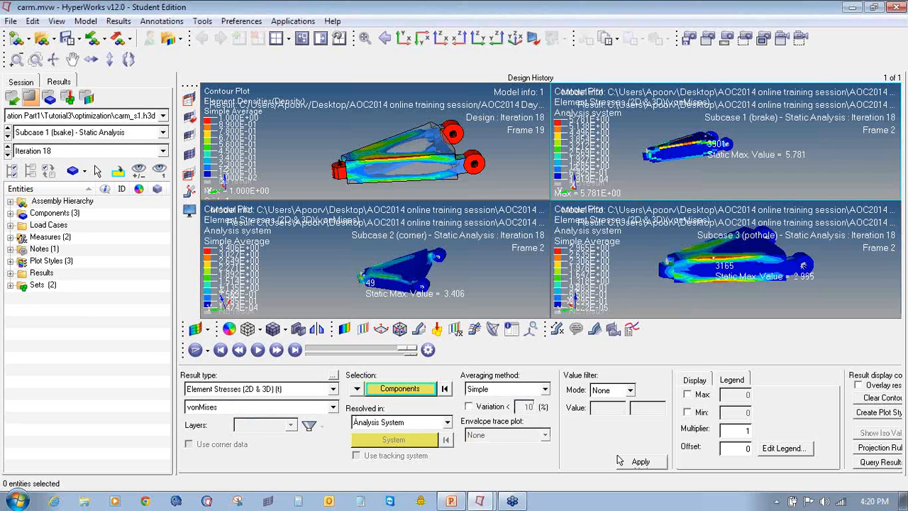
click(640, 462)
Apply a displacement magnitude iso surface to the brake plot and lower its current value to the minimum, 0.000159415
click(10, 213)
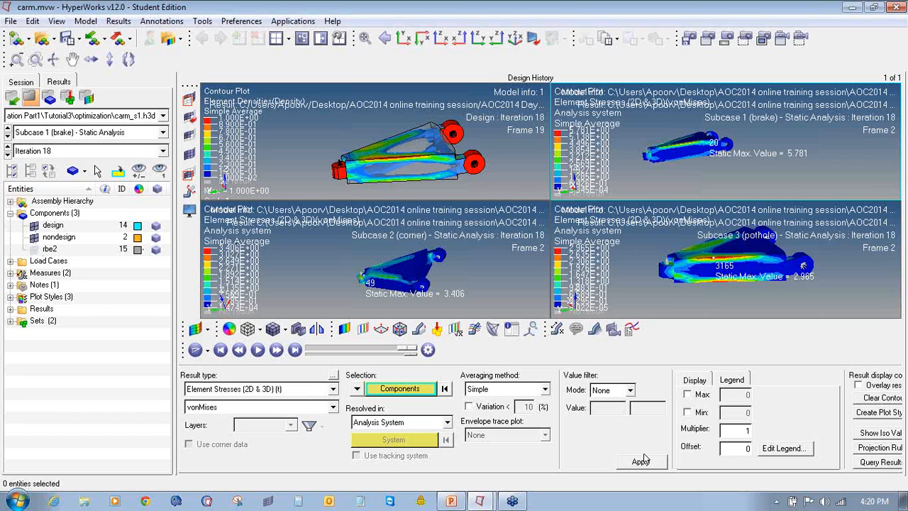
click(362, 329)
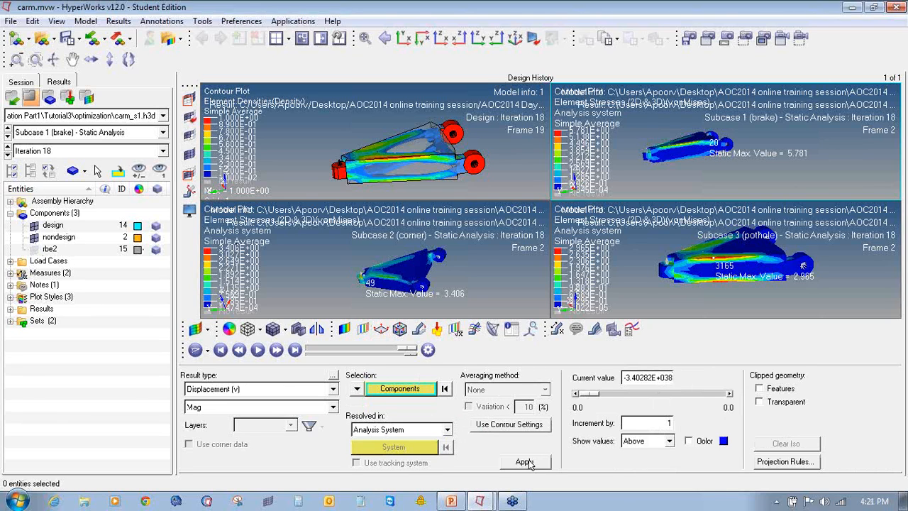
click(525, 461)
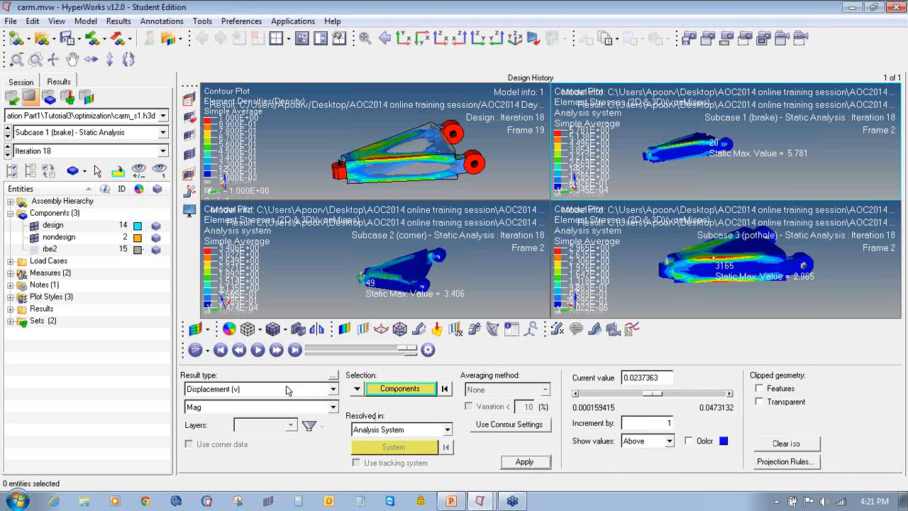
drag(654, 398, 575, 397)
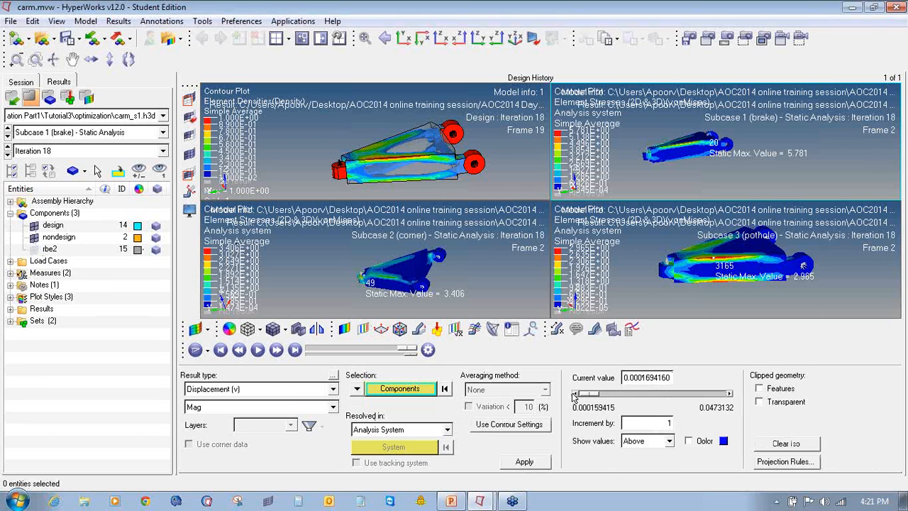
ctrl+drag(659, 182, 722, 126)
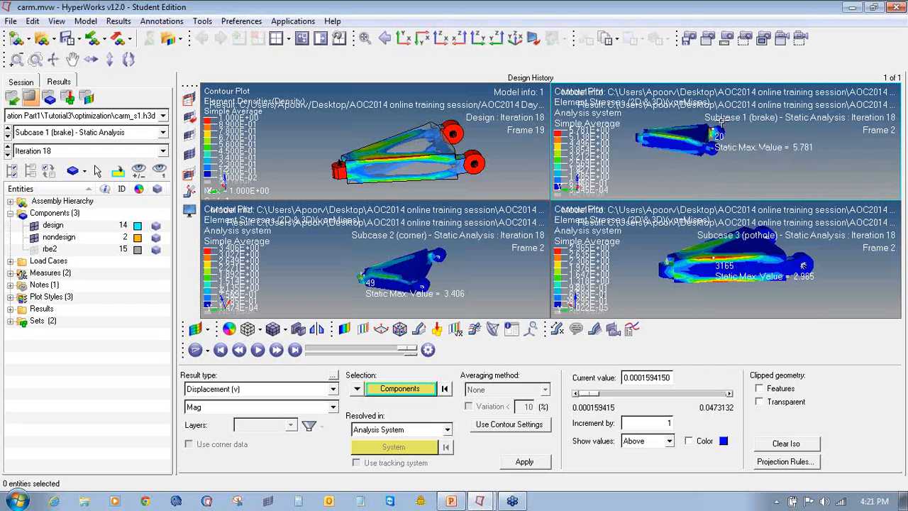
ctrl+scroll(714, 130, up, 5)
ctrl+scroll(712, 131, up, 2)
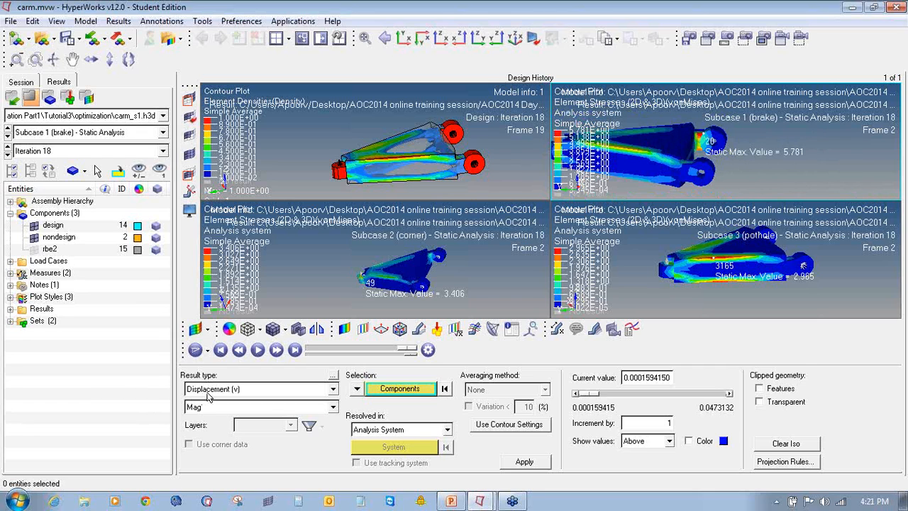
Close the results session without saving it and clear HyperMesh for a new, empty model
click(397, 149)
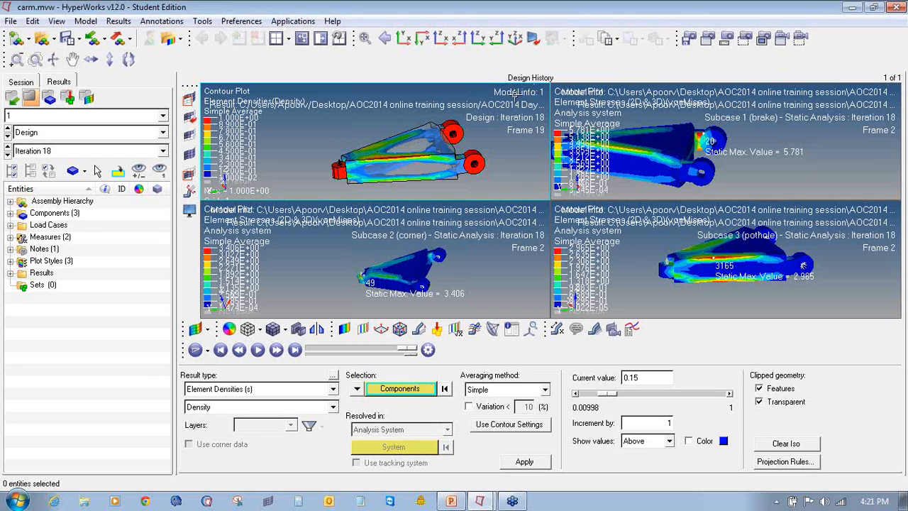
click(895, 7)
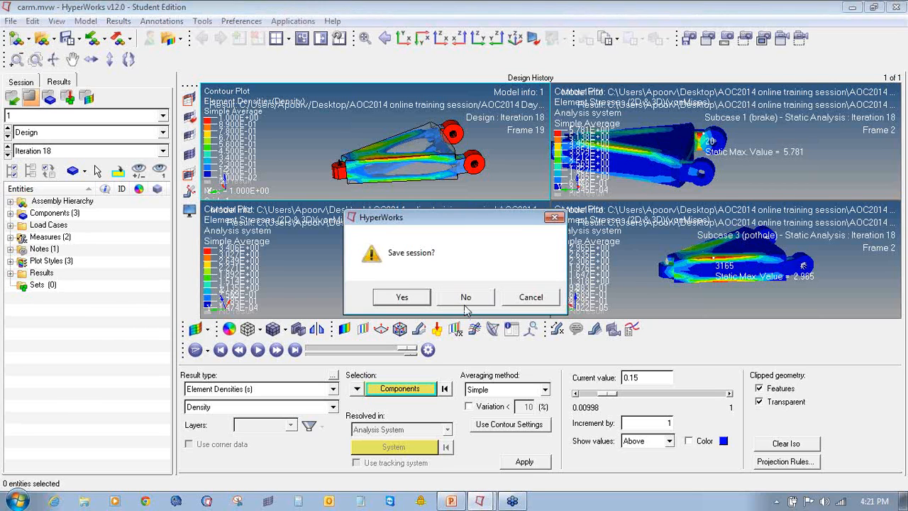
click(465, 305)
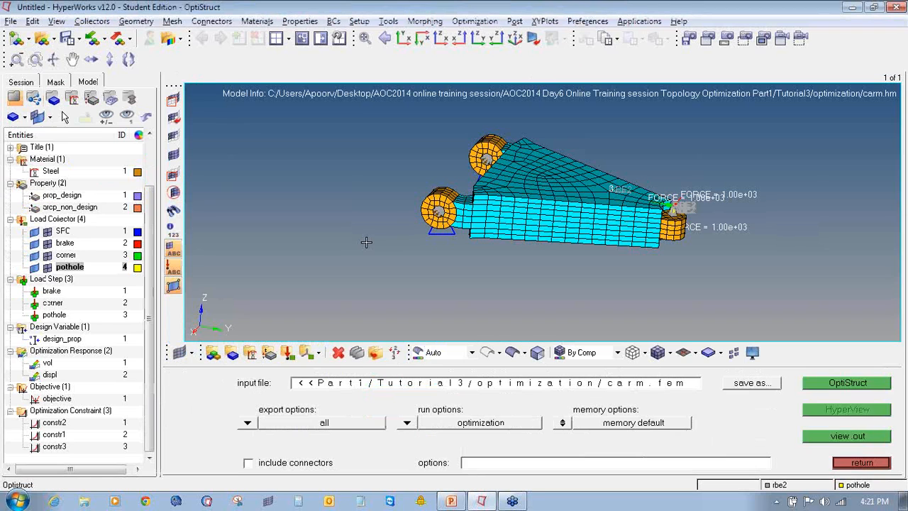
click(19, 41)
Switch to the PowerPoint training presentation and start the slide show from slide 7
click(451, 501)
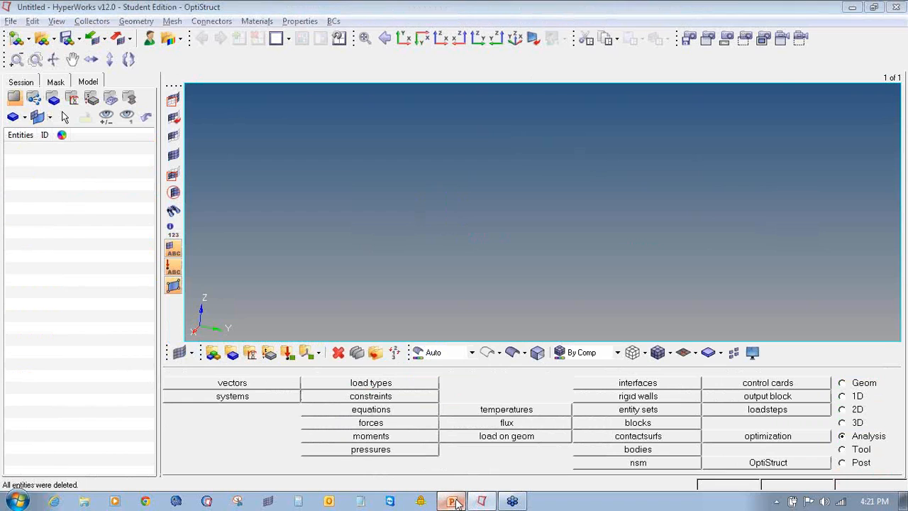
click(70, 426)
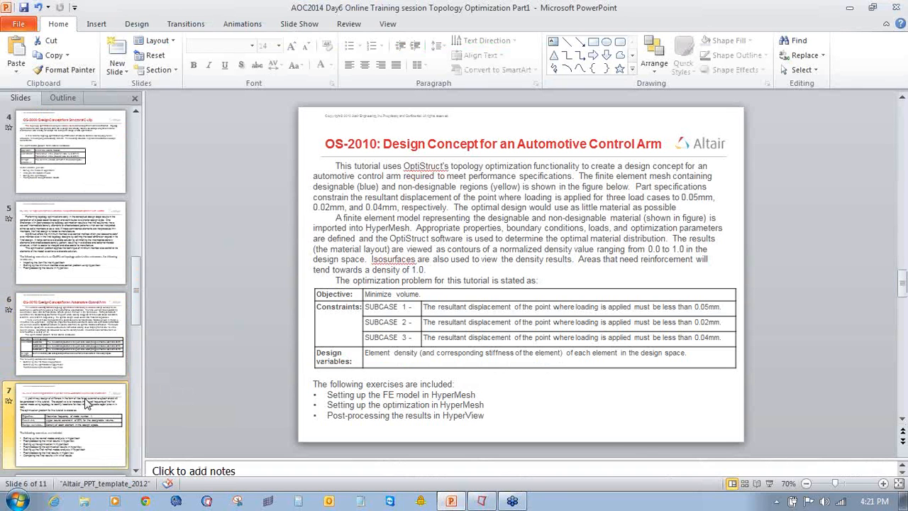
click(769, 483)
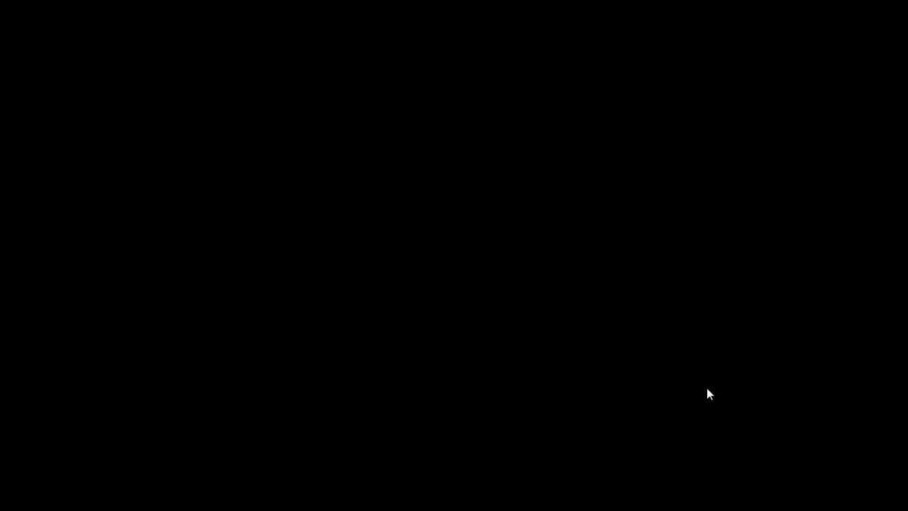
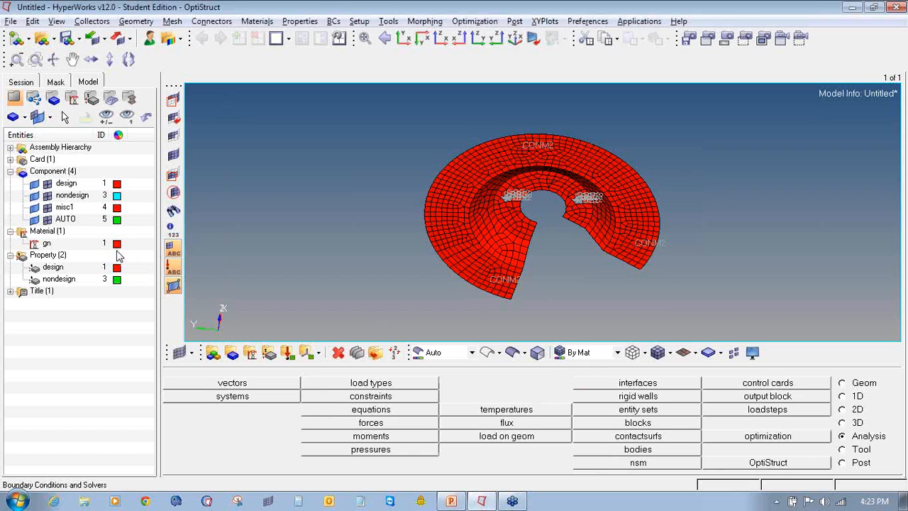
Change the colour of material gn to light pink and the colour of property design to blue
click(117, 243)
click(105, 259)
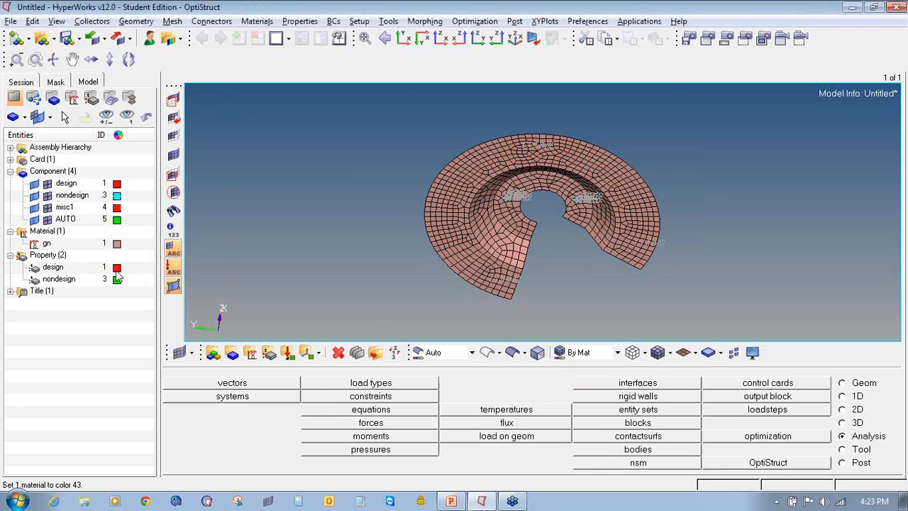
click(118, 243)
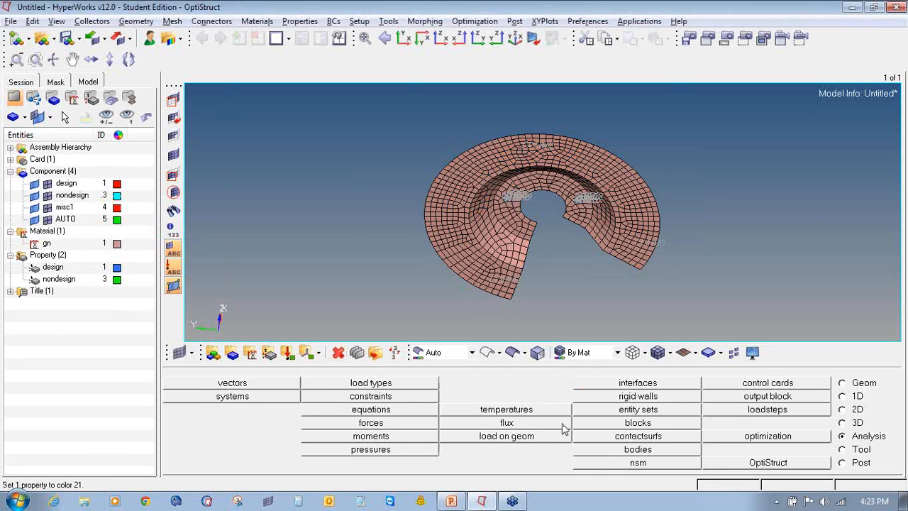
Colour the mesh by property to inspect the design and nondesign regions, and switch the colouring to By Comp
click(587, 352)
click(580, 375)
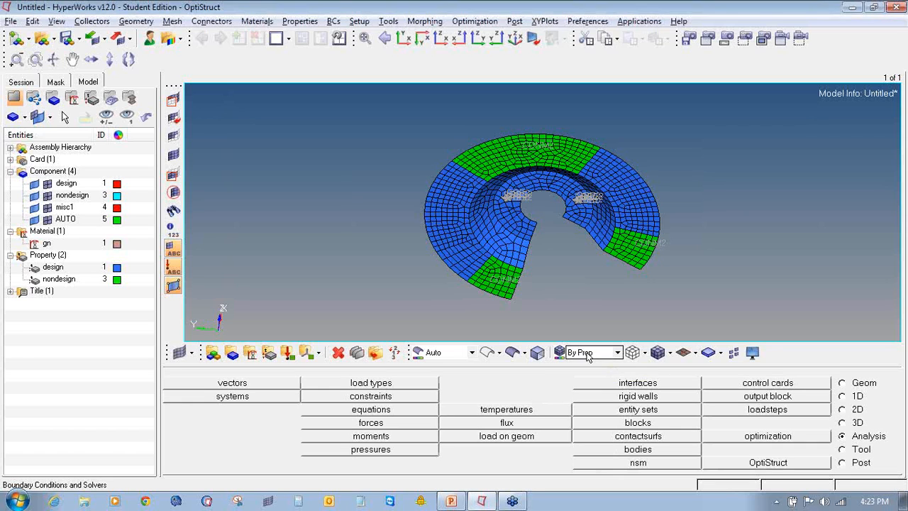
click(587, 353)
click(593, 366)
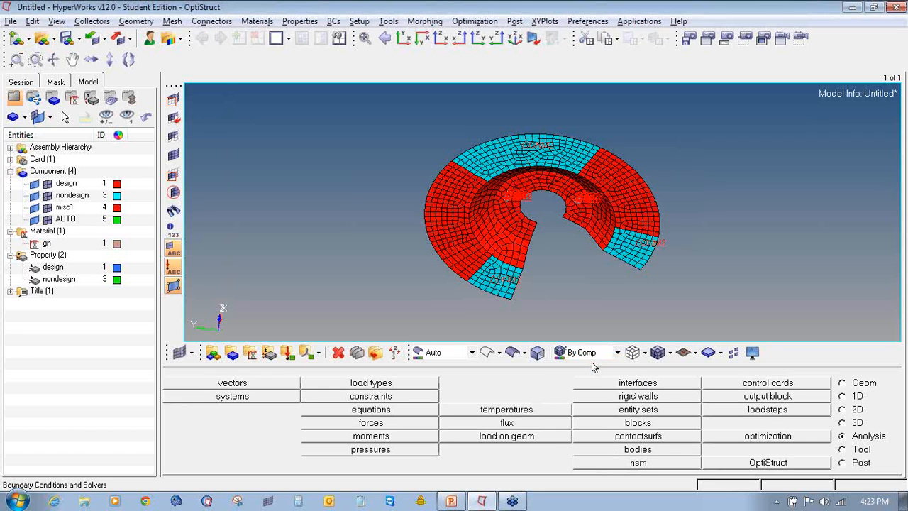
mouse_move(620, 244)
ctrl+mouse_down()
mouse_move(593, 265)
mouse_move(505, 238)
mouse_move(536, 255)
mouse_move(557, 251)
ctrl+mouse_up()
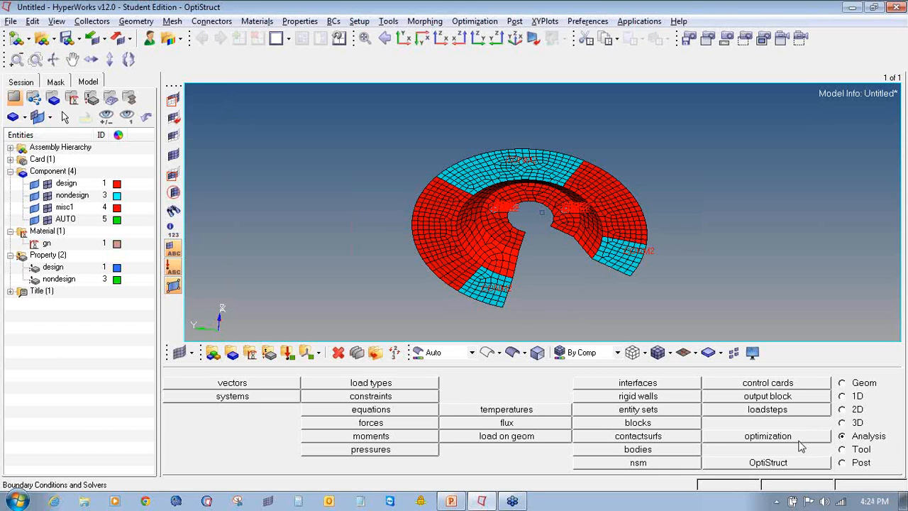
Create a load collector named EIGRL with the EIGRL card image and open its card for editing
click(287, 353)
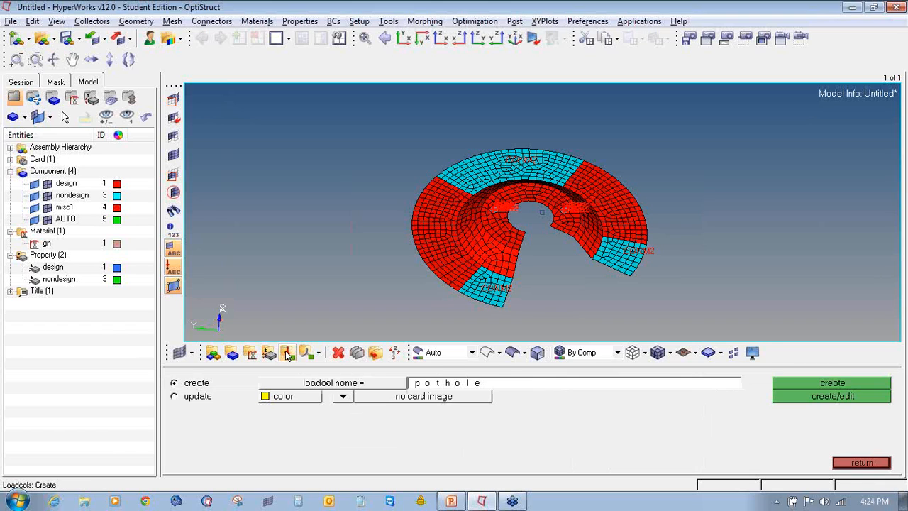
click(439, 384)
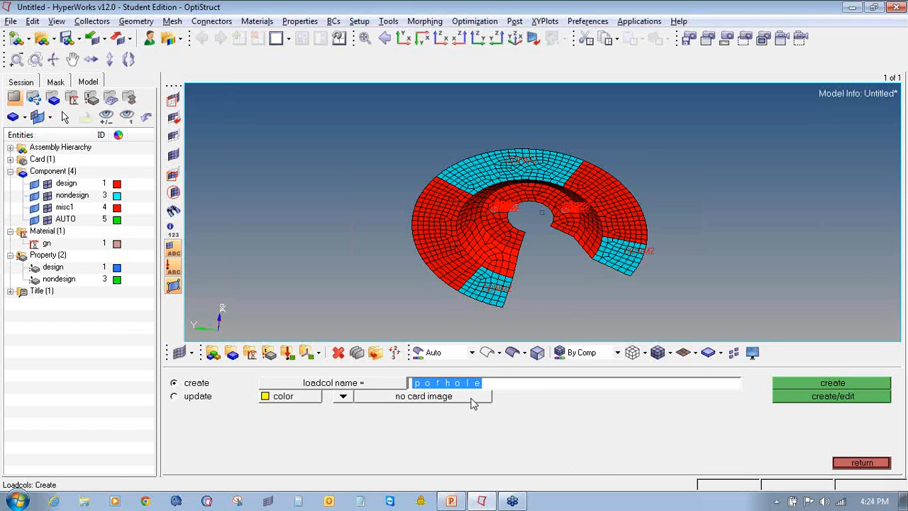
text(EIGRL)
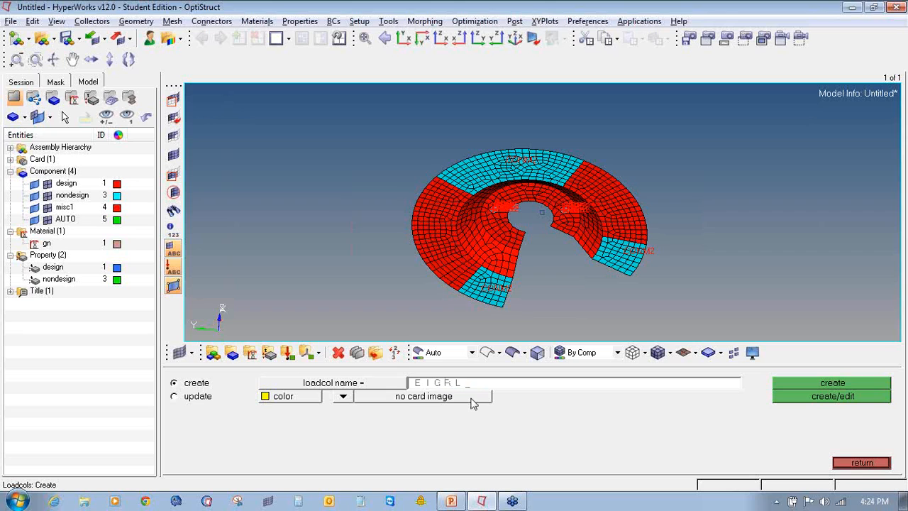
click(342, 399)
click(348, 402)
click(438, 396)
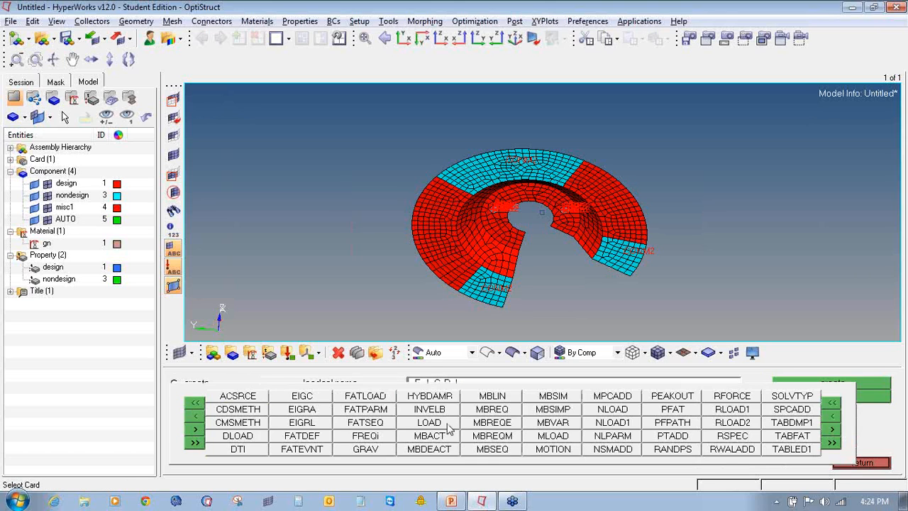
click(314, 423)
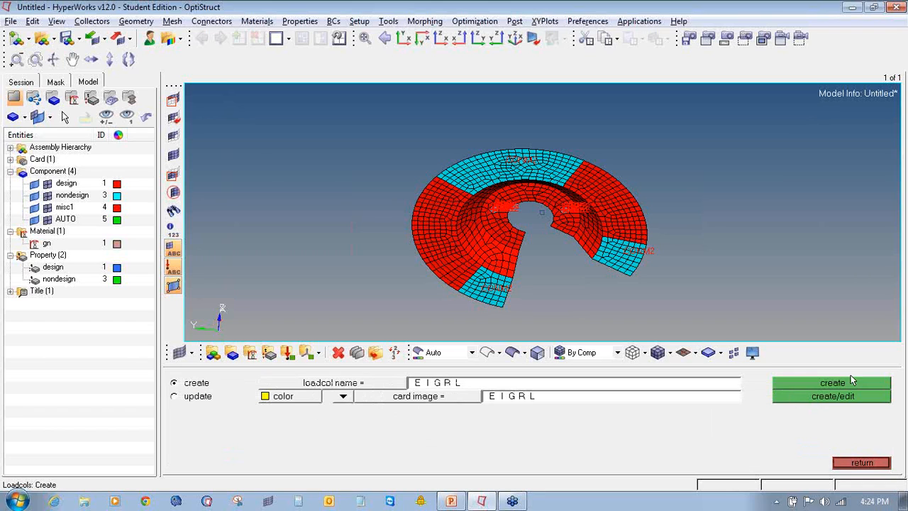
click(834, 393)
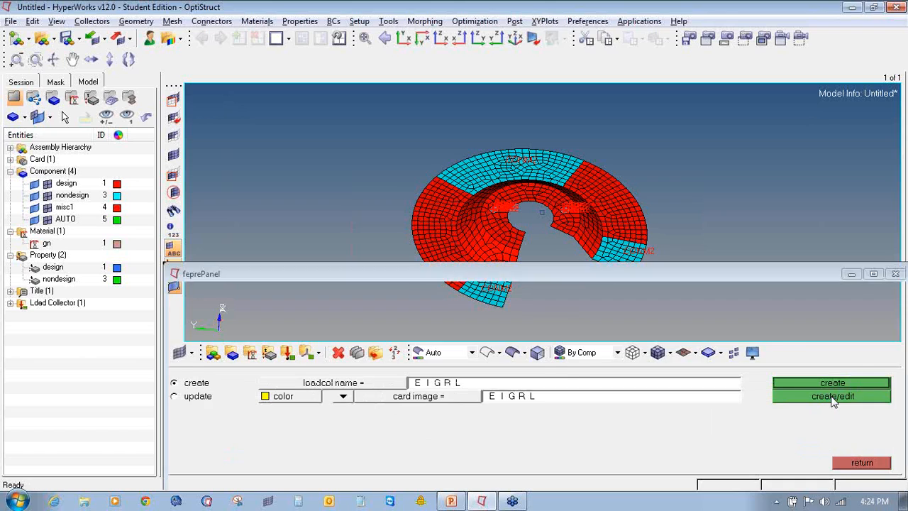
On the EIGRL card, set V1 to 1, V2 to 3000 and ND to 2
click(356, 305)
click(426, 305)
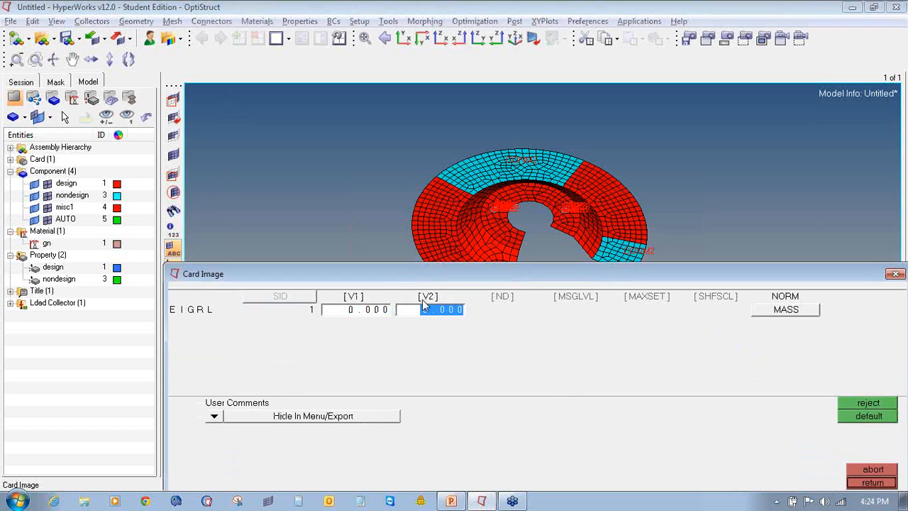
click(502, 305)
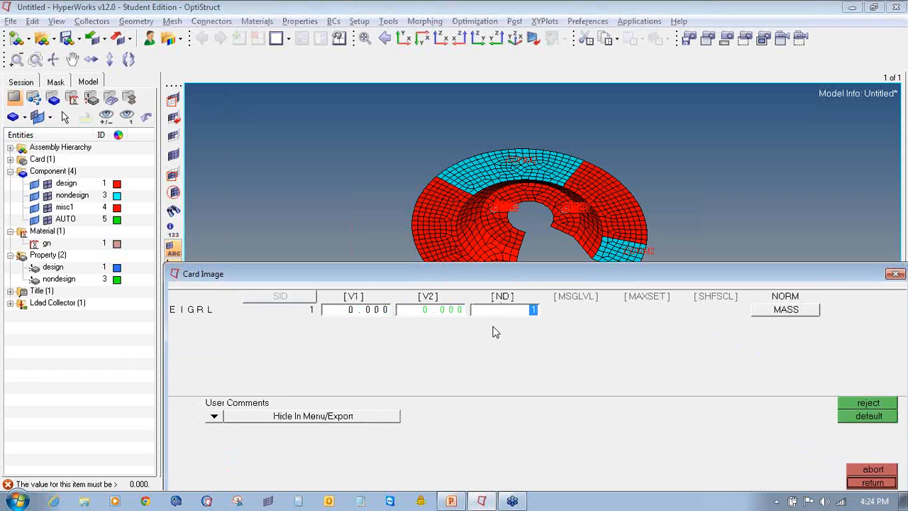
click(371, 309)
text(1)
click(443, 310)
text(3000)
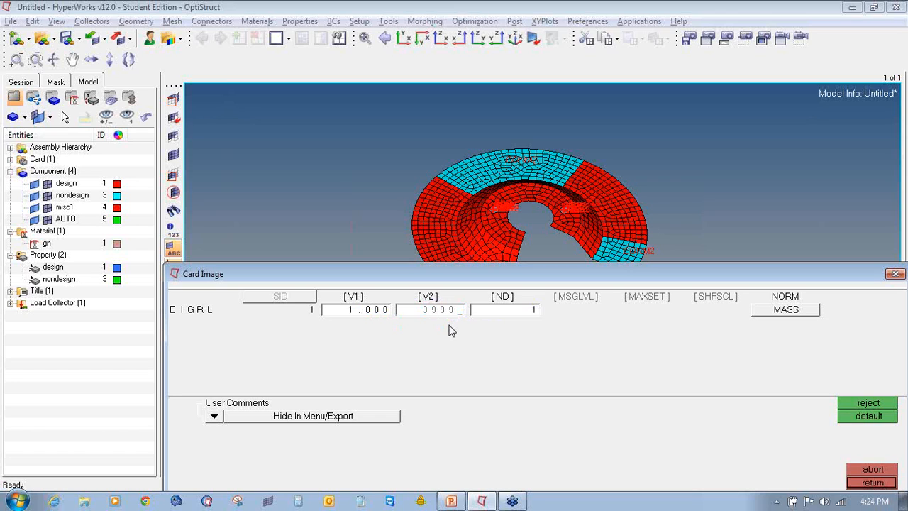
key(Return)
click(510, 312)
text(2)
click(871, 483)
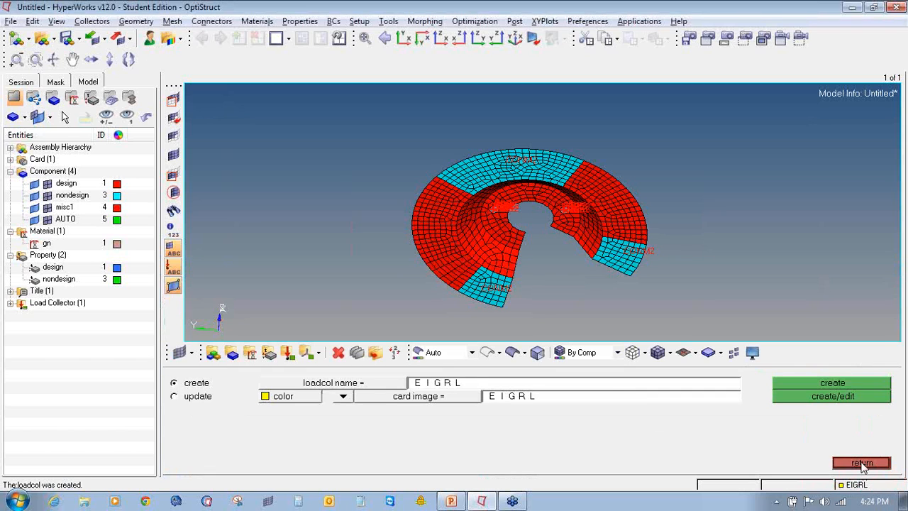
click(862, 464)
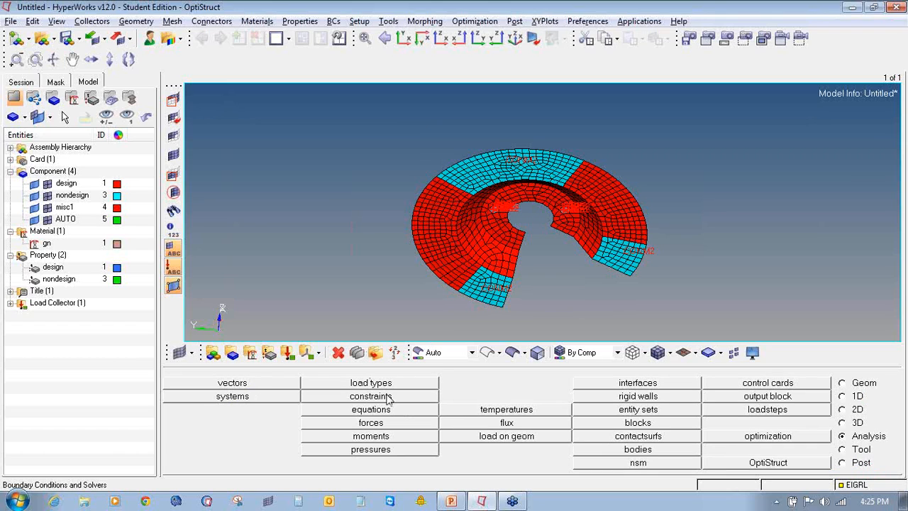
Create a blue load collector named SPC with no card image
click(287, 353)
click(436, 383)
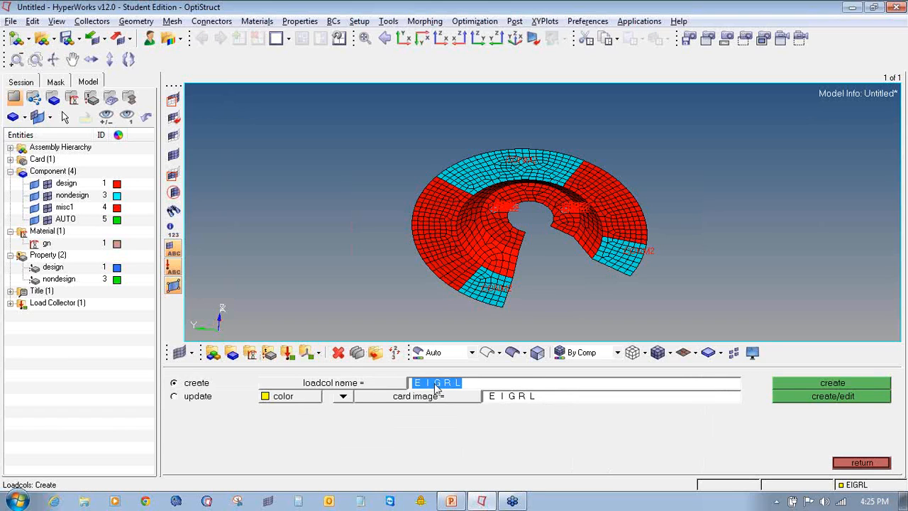
text(SPC)
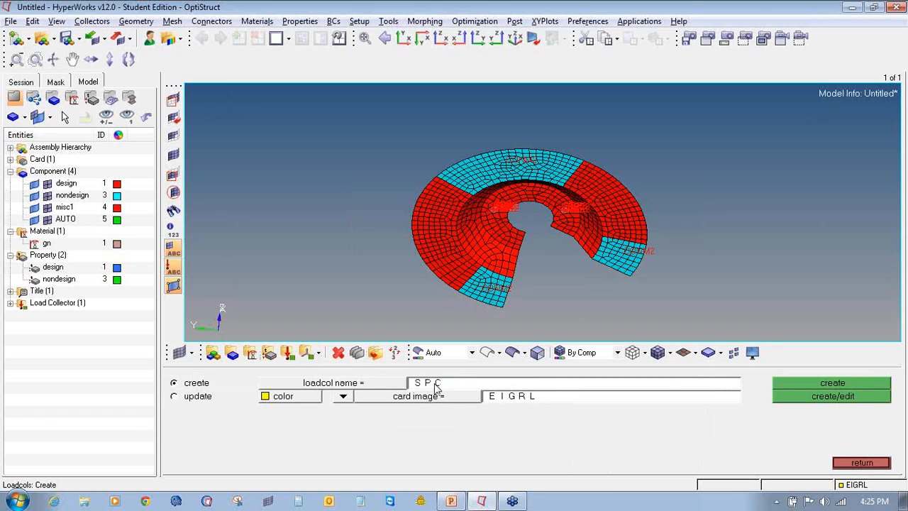
click(343, 397)
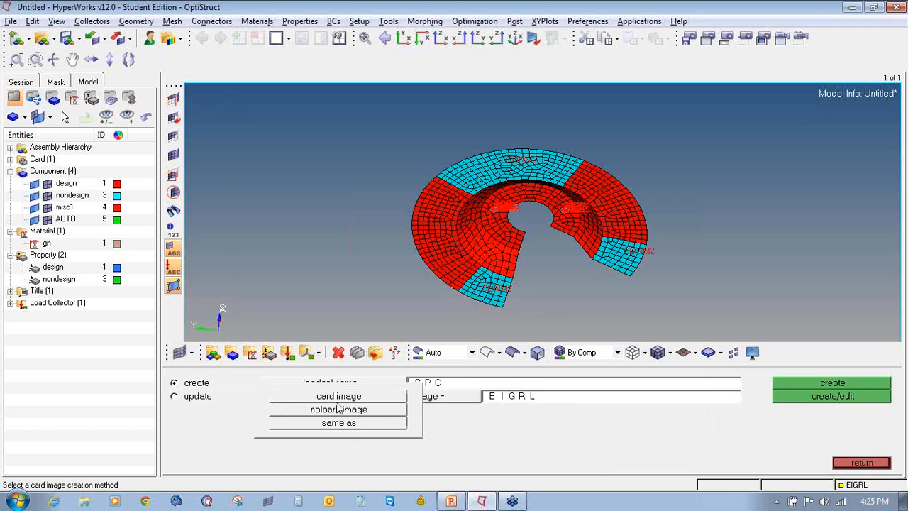
click(340, 409)
click(11, 303)
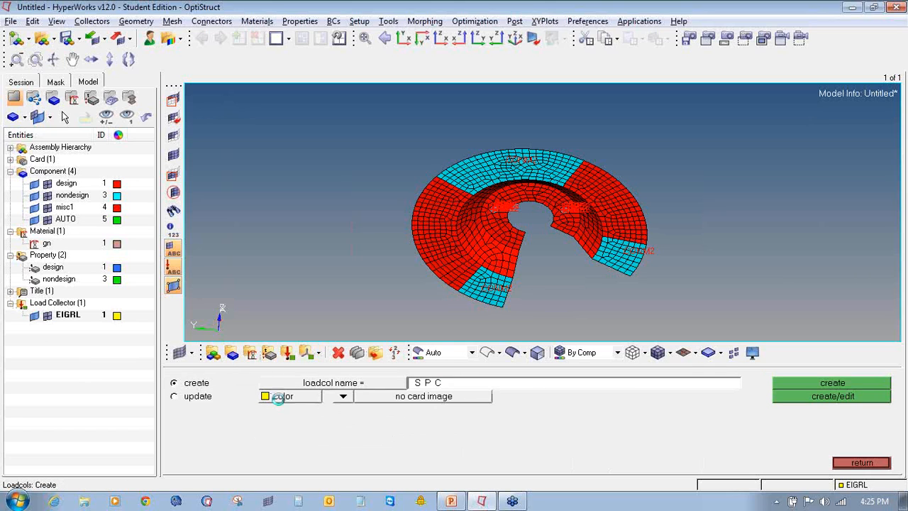
click(277, 398)
click(283, 364)
click(791, 384)
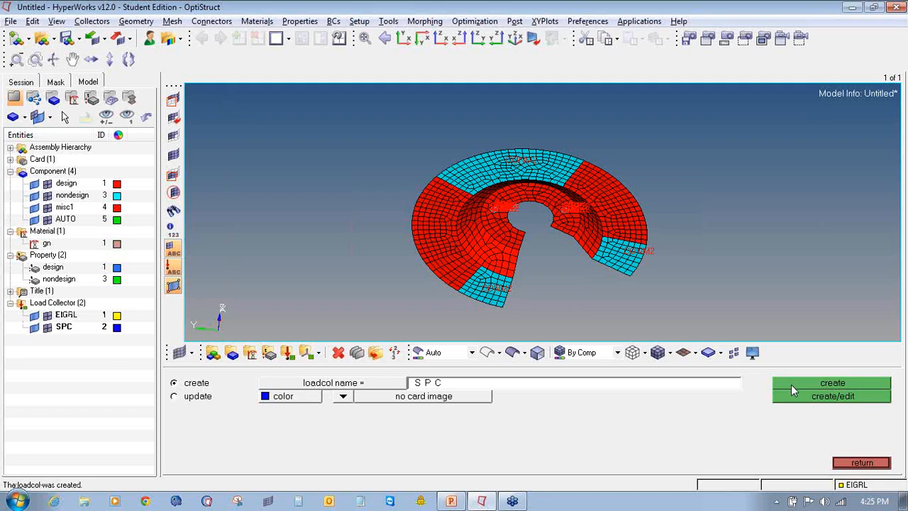
click(855, 463)
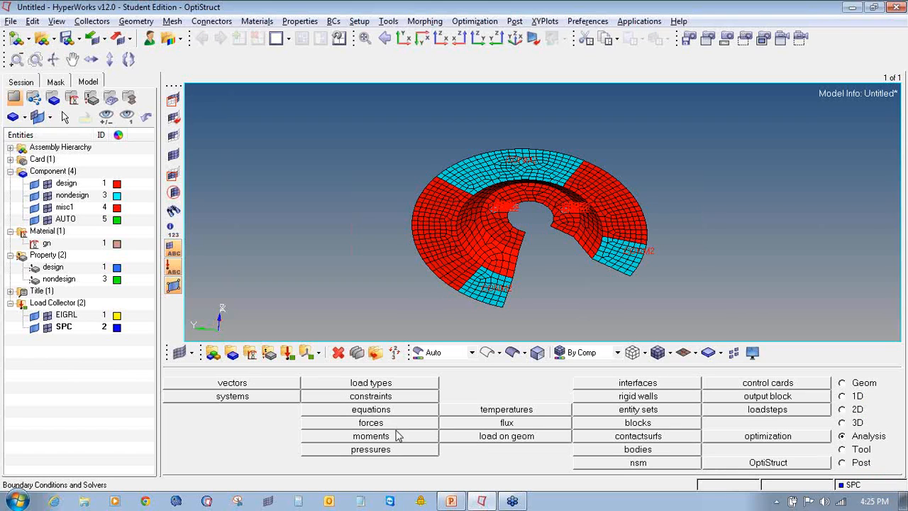
Constrain dof1 through dof6 at the centre nodes of the two RBE2 spiders beside the ring's inner opening
click(380, 399)
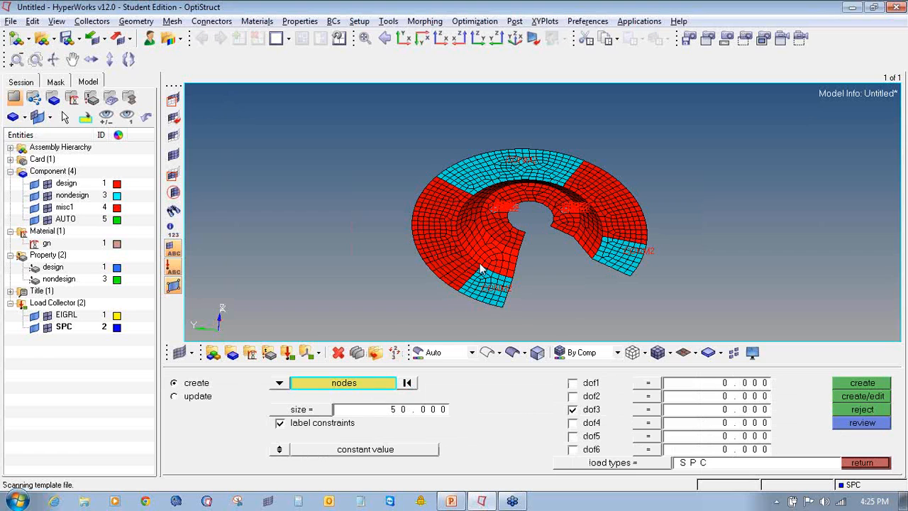
ctrl+scroll(501, 215, up, 10)
click(471, 211)
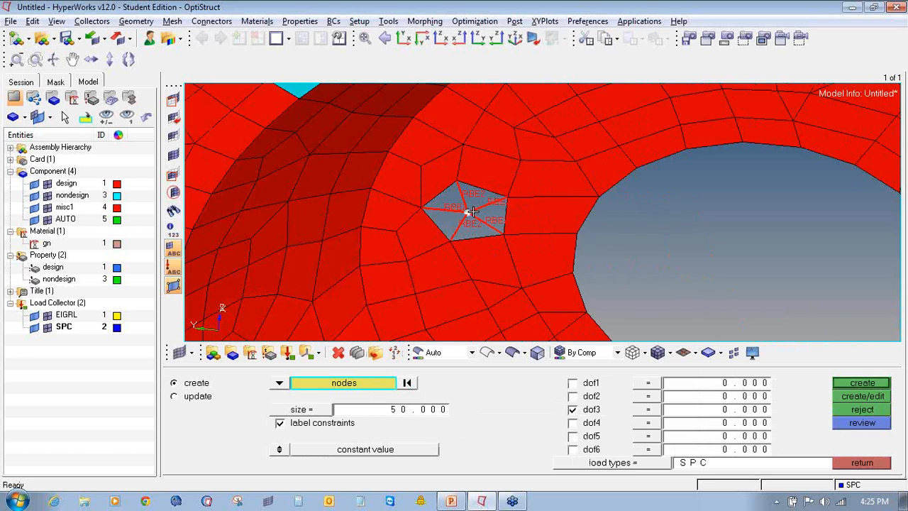
ctrl+scroll(476, 221, down, 5)
ctrl+scroll(732, 218, up, 6)
click(658, 211)
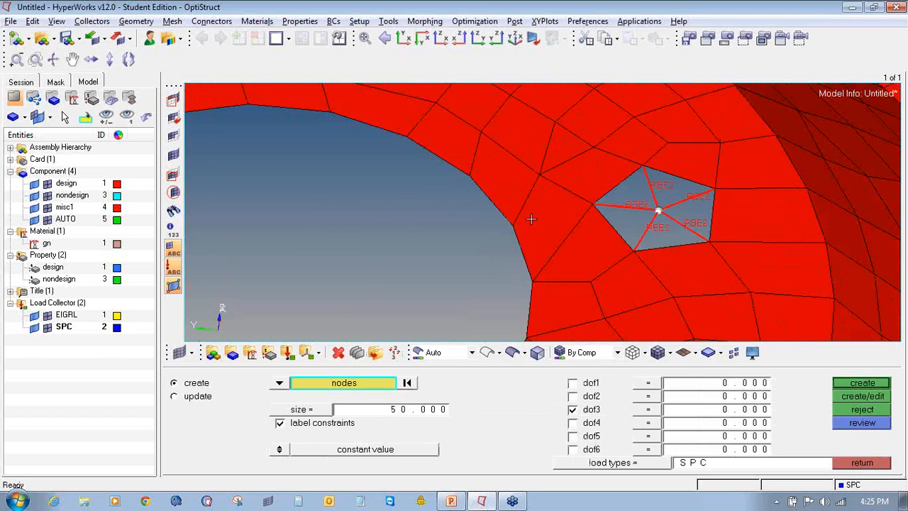
ctrl+scroll(531, 219, down, 5)
ctrl+right_drag(454, 251, 472, 252)
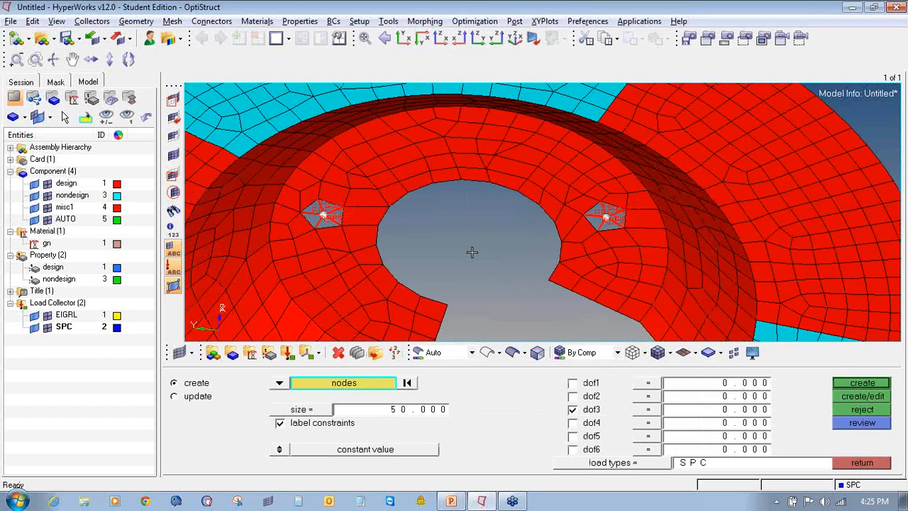
click(593, 388)
click(590, 399)
click(588, 425)
click(589, 435)
click(590, 449)
click(871, 383)
scroll(530, 206, down, 6)
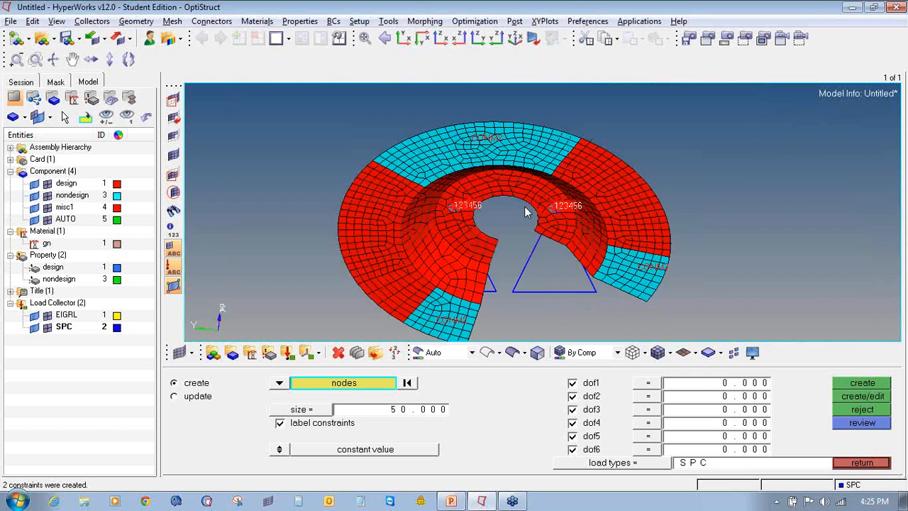
Set the constraint symbol size to 20 and hide the element labels on the model
click(441, 410)
text(20)
key(Return)
ctrl+drag(610, 236, 512, 238)
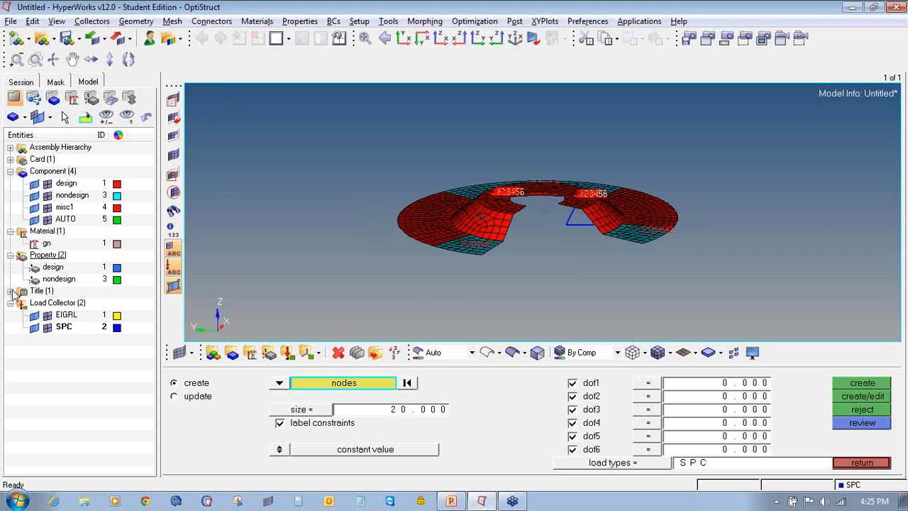
click(176, 252)
ctrl+drag(703, 219, 576, 205)
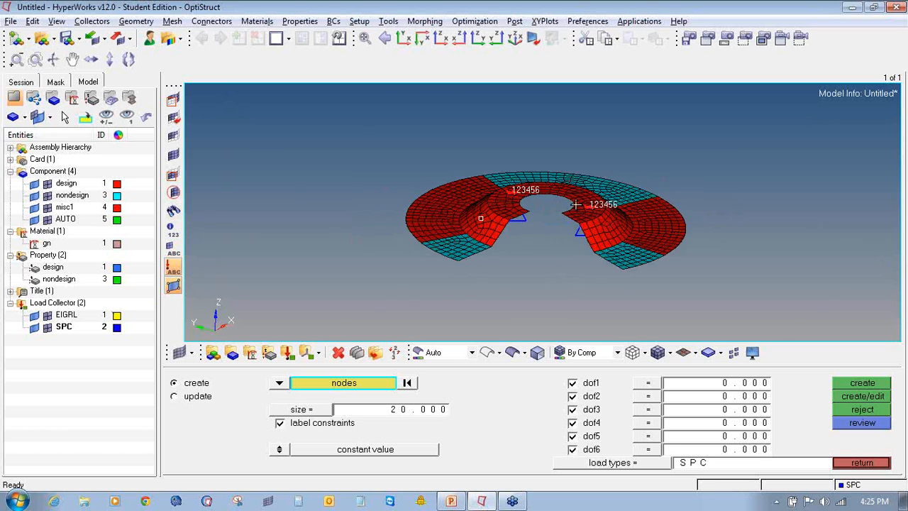
ctrl+scroll(542, 205, up, 5)
ctrl+scroll(541, 205, down, 4)
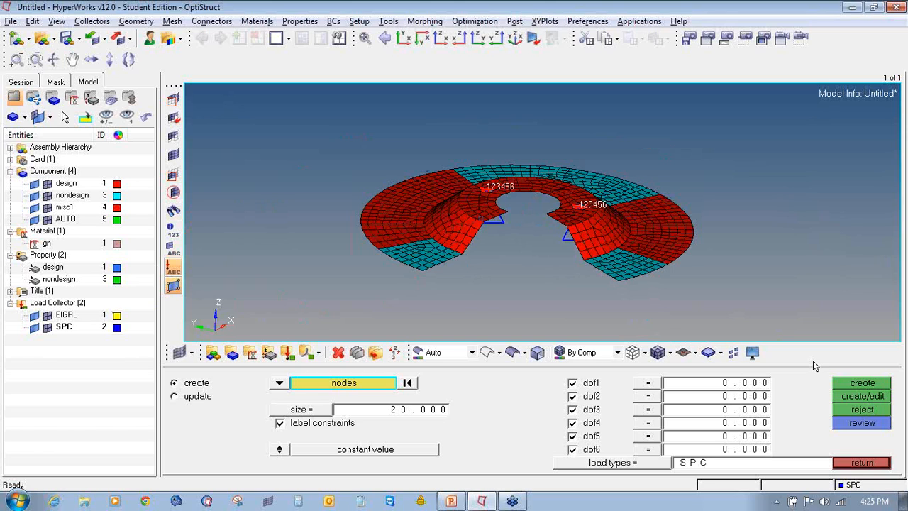
click(881, 462)
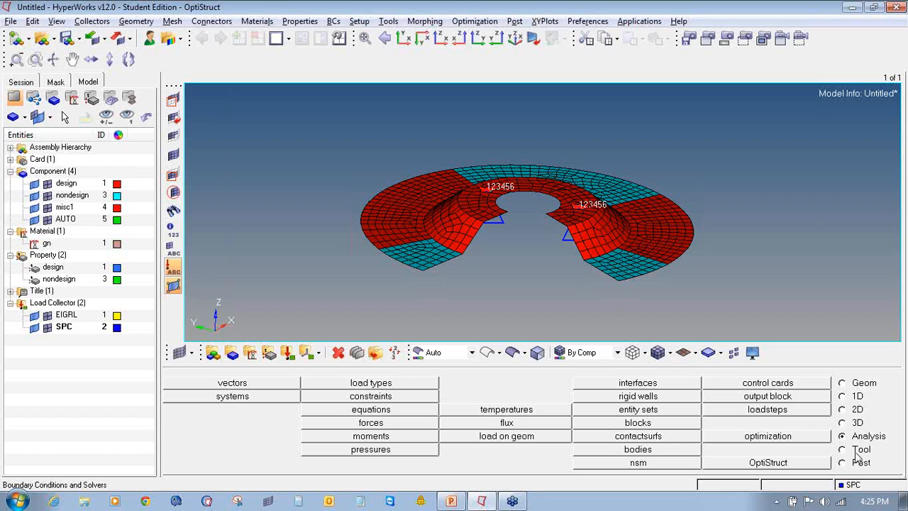
Start a new load step and name it frequencies
click(791, 414)
click(343, 387)
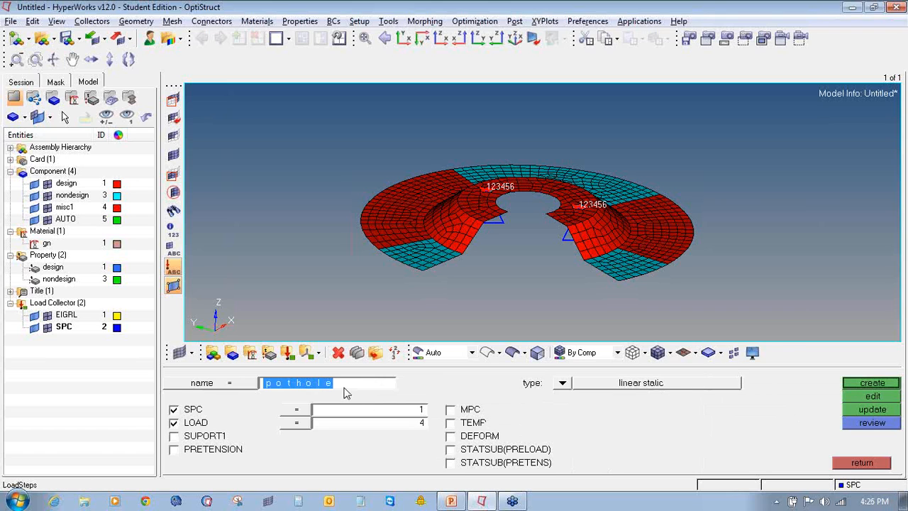
text(freq)
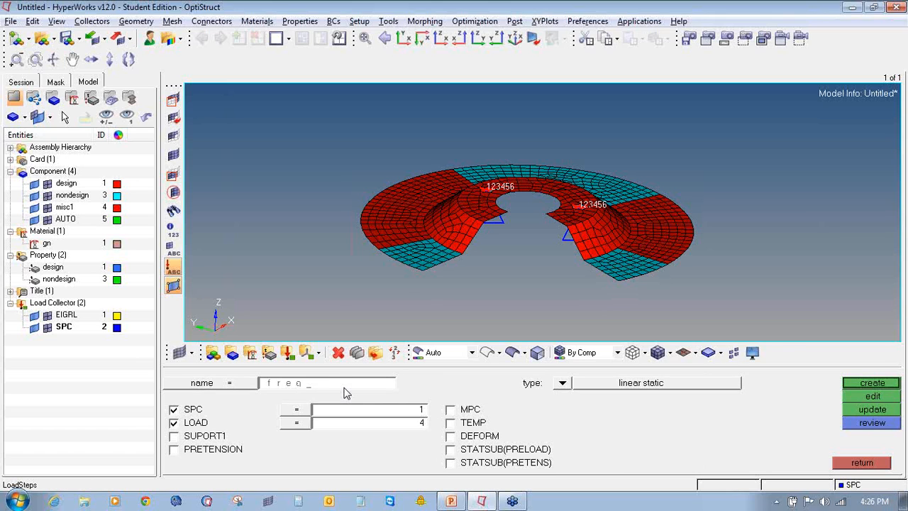
text(uinies)
click(345, 388)
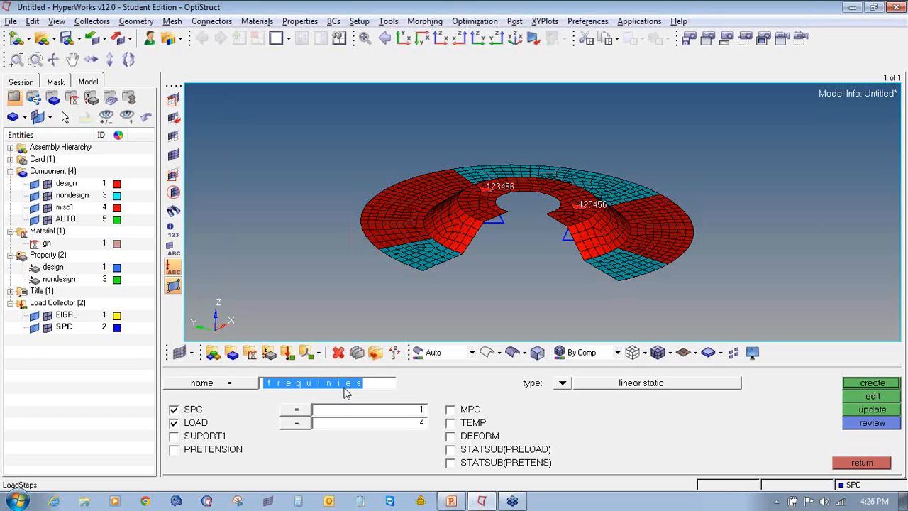
text(freq)
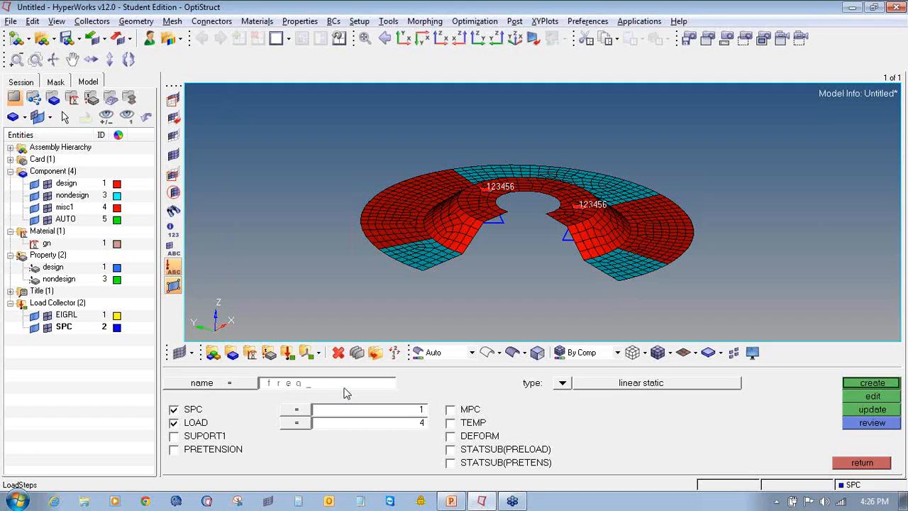
text(uencied)
click(344, 387)
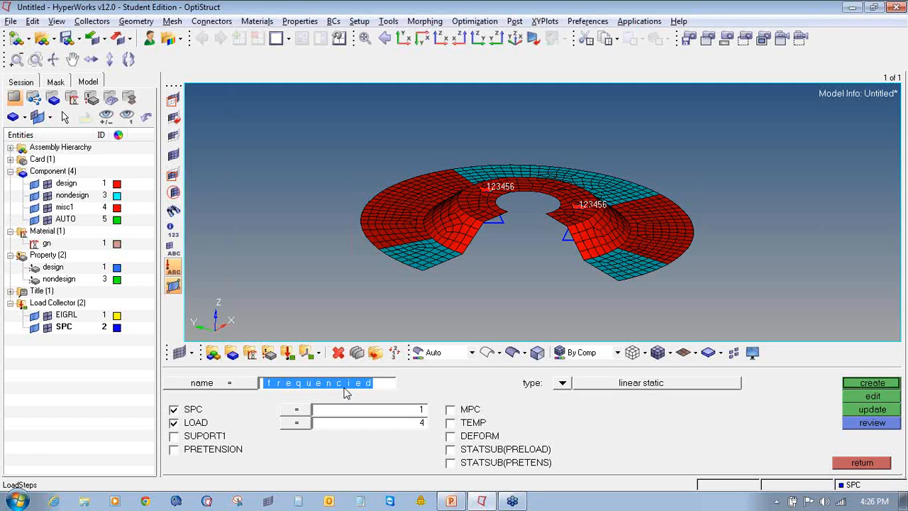
key(End)
key(BackSpace)
text(s)
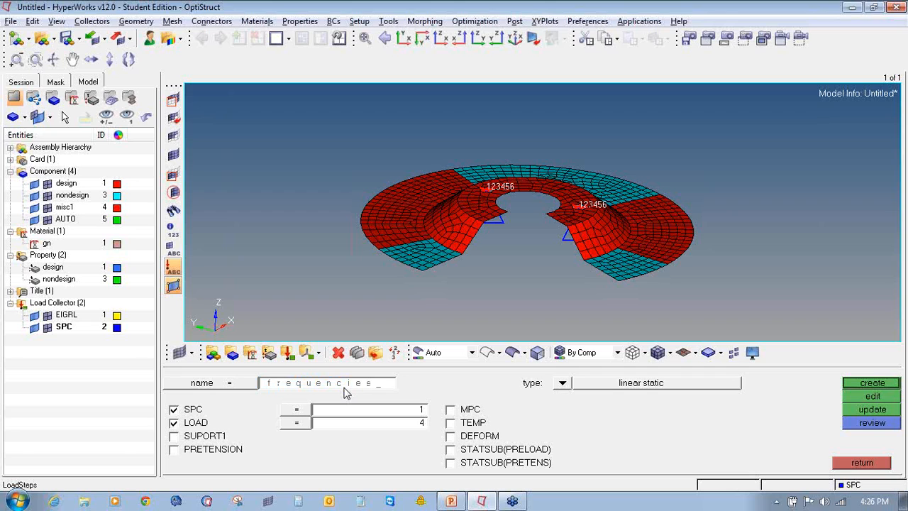
Create the load step as normal modes, with SPC referencing the SPC collector and METHOD(STRUCT) referencing EIGRL
click(561, 389)
click(302, 440)
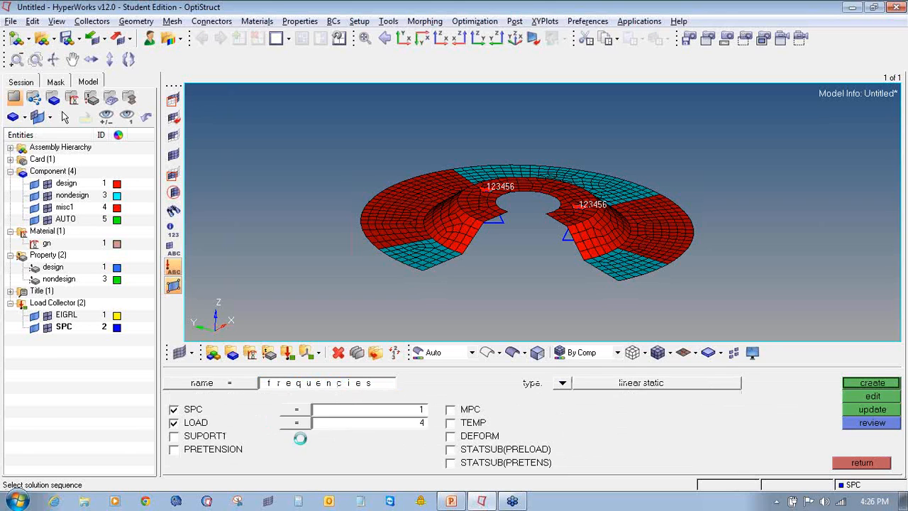
click(473, 415)
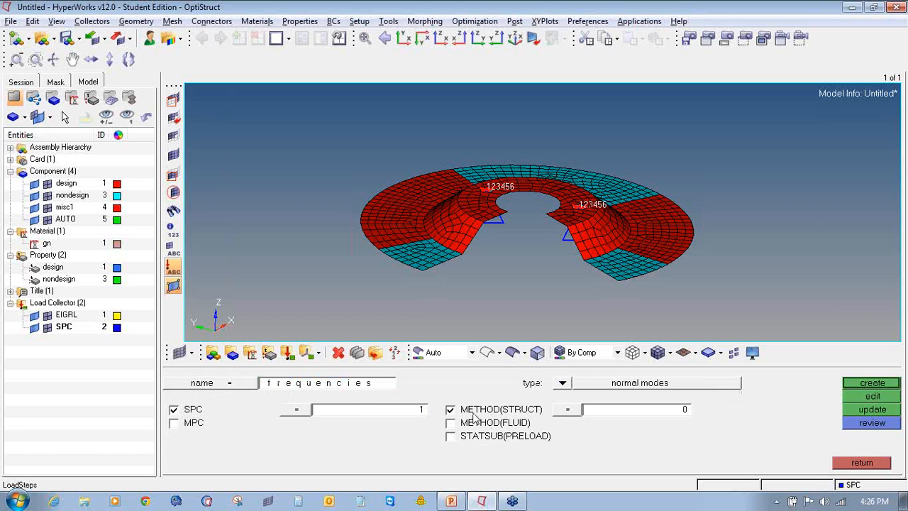
click(339, 411)
click(241, 401)
click(624, 411)
click(229, 381)
click(851, 383)
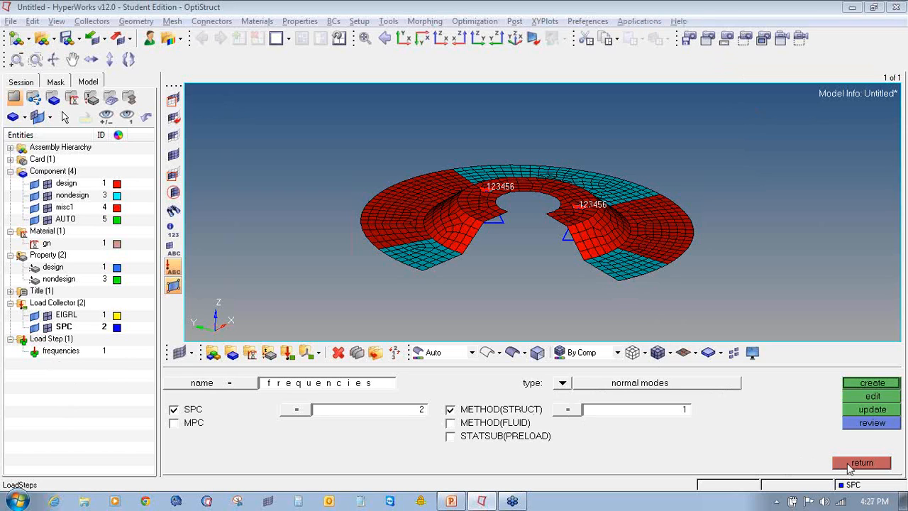
Save the model as splash shield in a new folder named 1st analysis inside the Tutorial4 folder
click(850, 464)
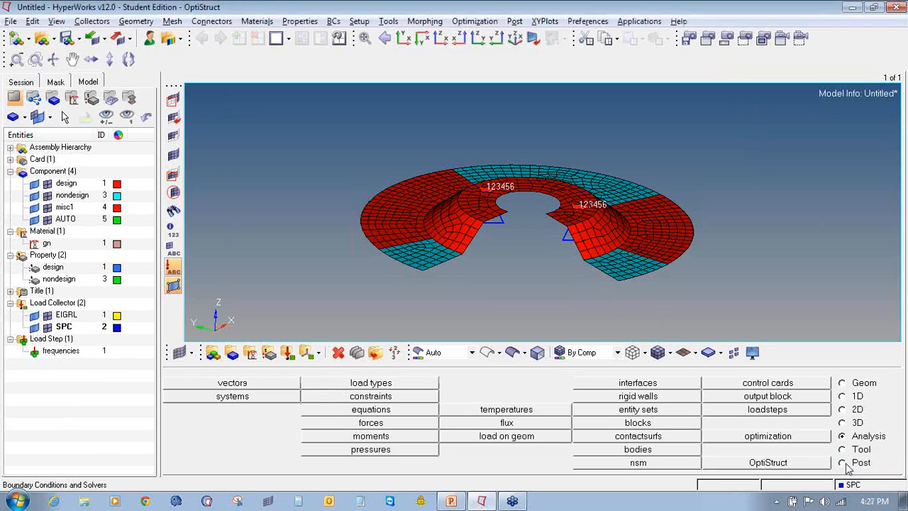
click(10, 21)
click(135, 131)
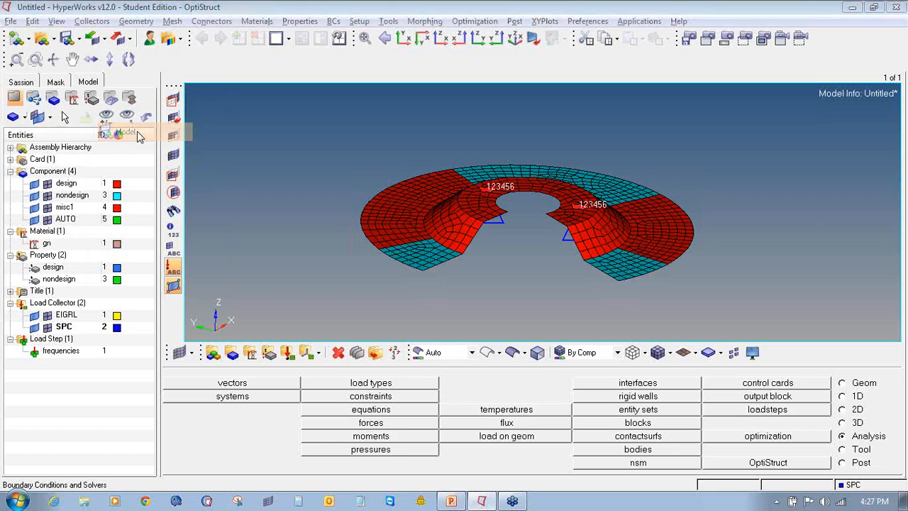
click(523, 121)
click(523, 122)
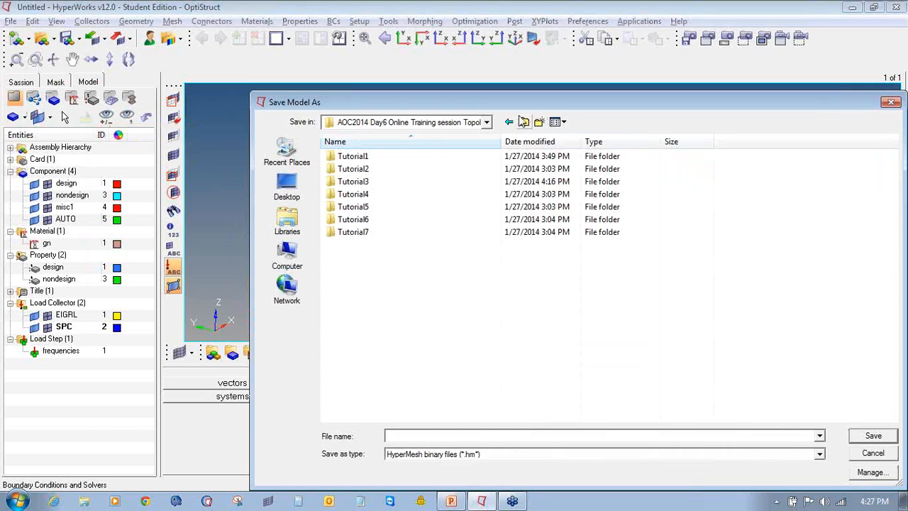
double_click(435, 194)
click(539, 122)
text(1st analysis)
key(Return)
key(Return)
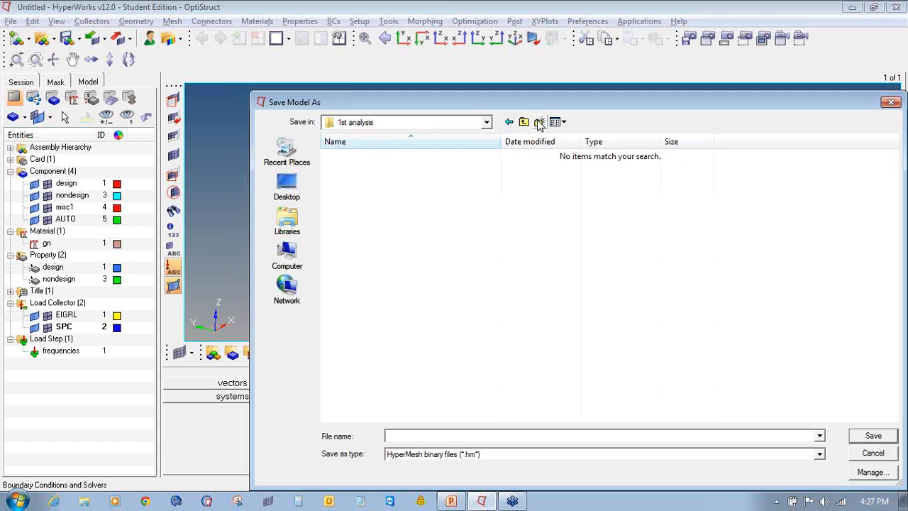
text(splash_shell)
key(Return)
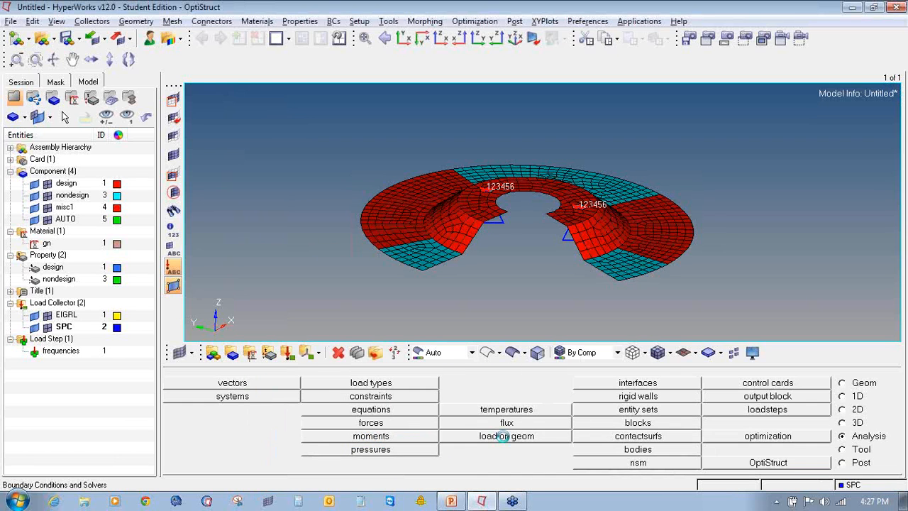
Run the OptiStruct solver on splash shield.fem with the run option set to analysis
click(785, 465)
click(418, 423)
click(397, 403)
click(833, 383)
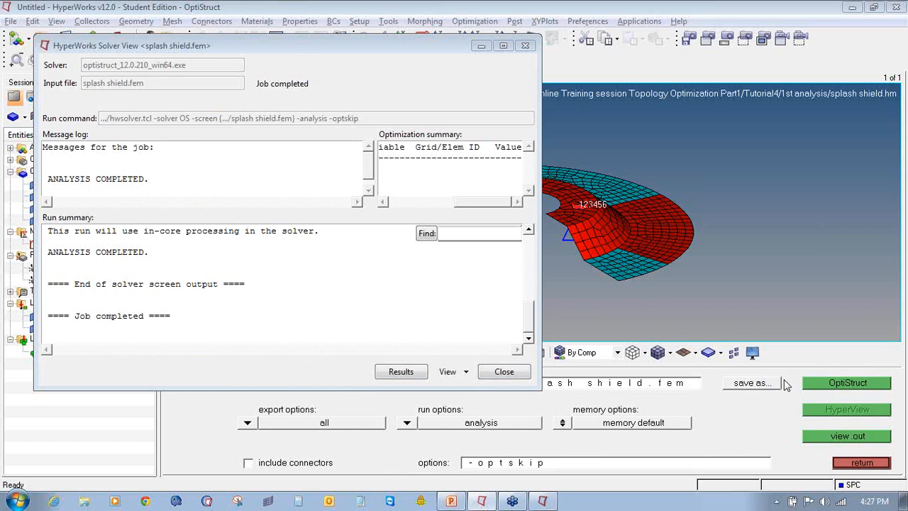
Load the completed job's results for viewing and dismiss the solver view and message log
click(397, 371)
click(500, 373)
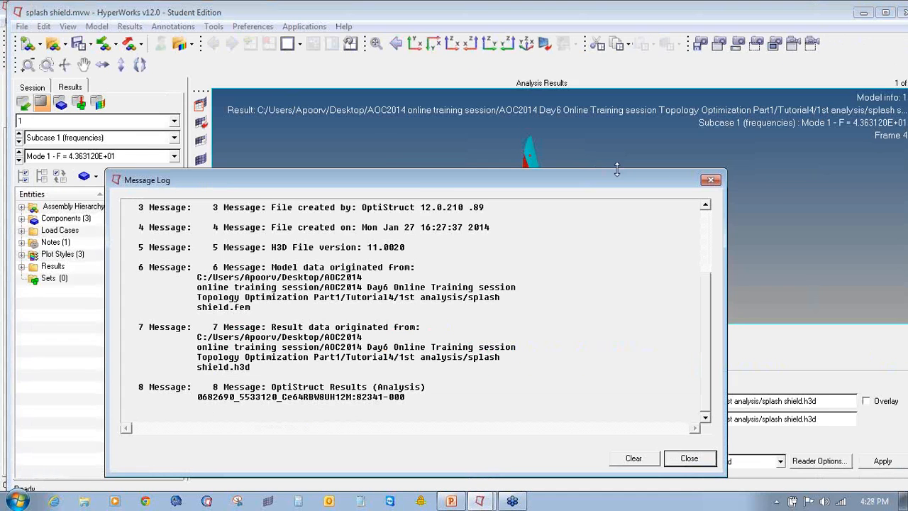
click(712, 179)
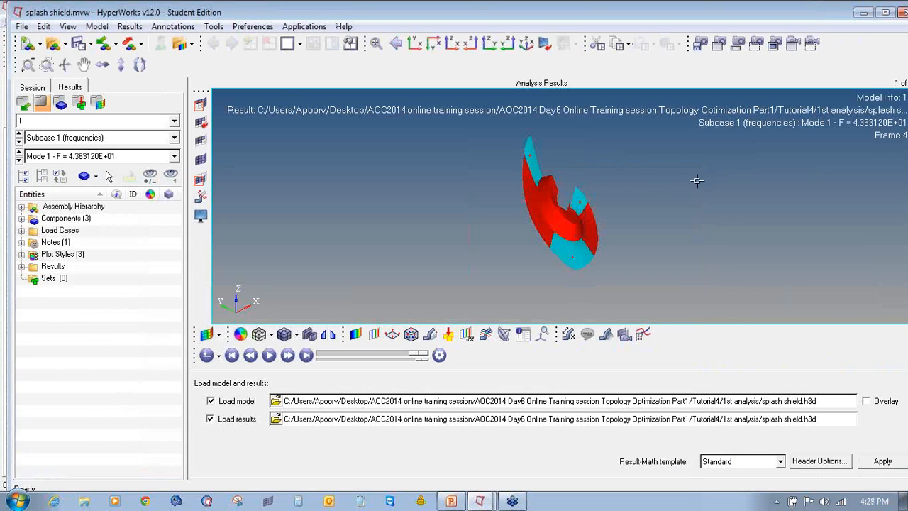
Set the deformed shape's uniform scale factor to 0.1 and fit the model in the view
click(430, 337)
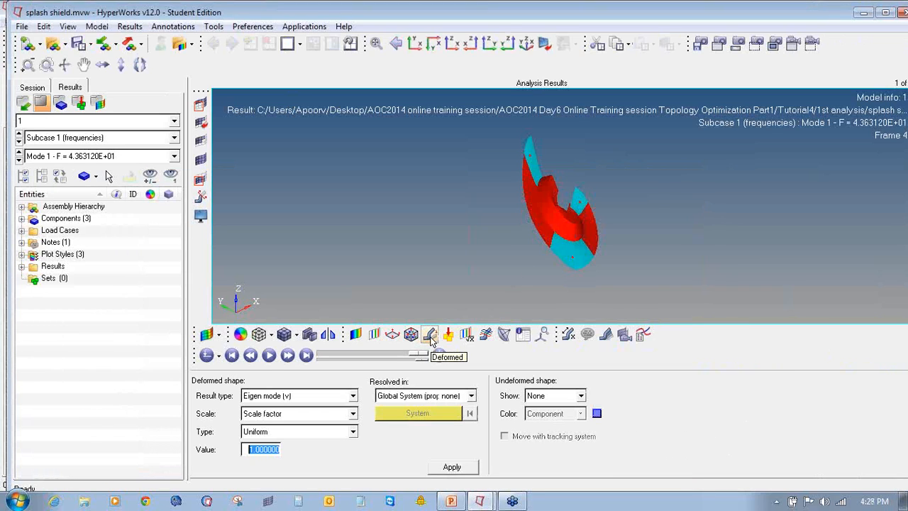
text(0.1)
key(Return)
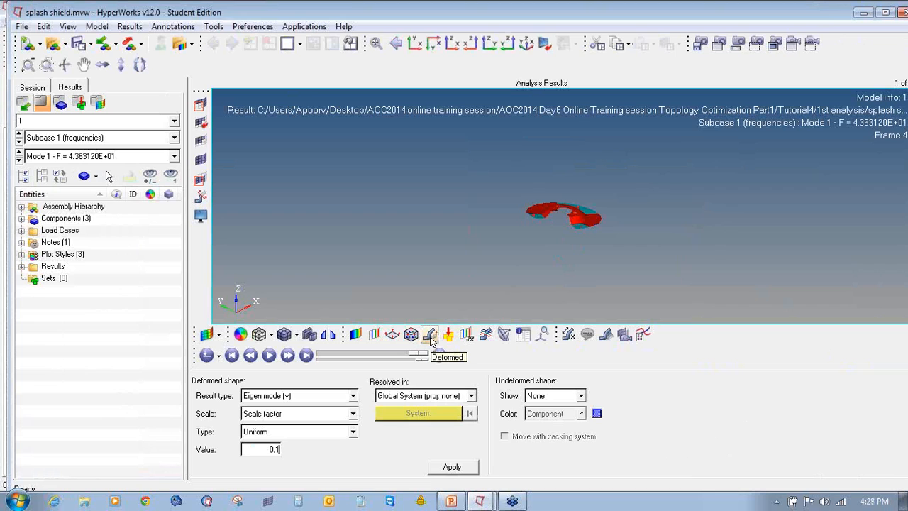
key(f)
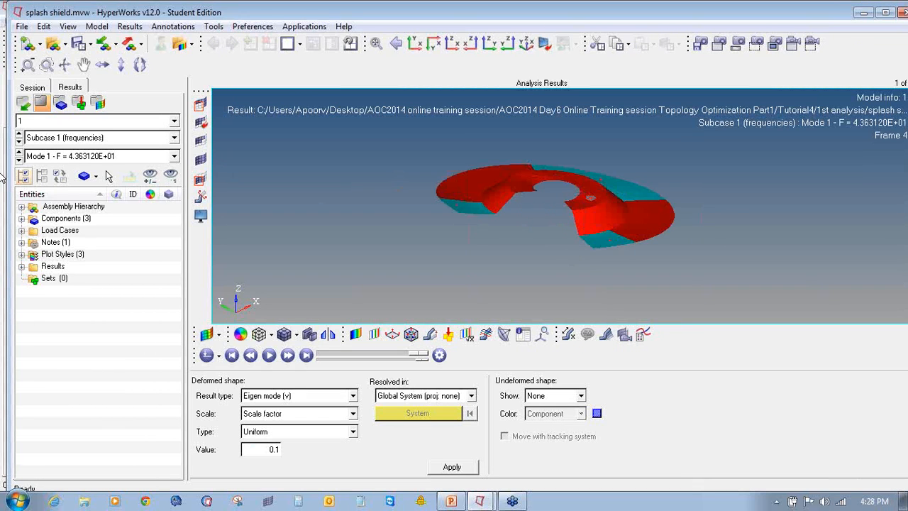
Check the available modes and apply an Eigen Mode magnitude contour to the model for Mode 1
click(173, 156)
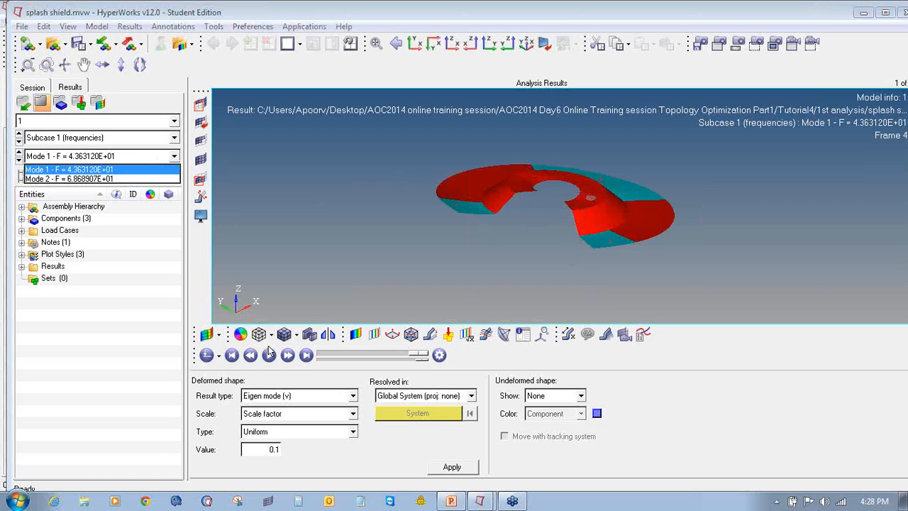
click(348, 340)
click(351, 338)
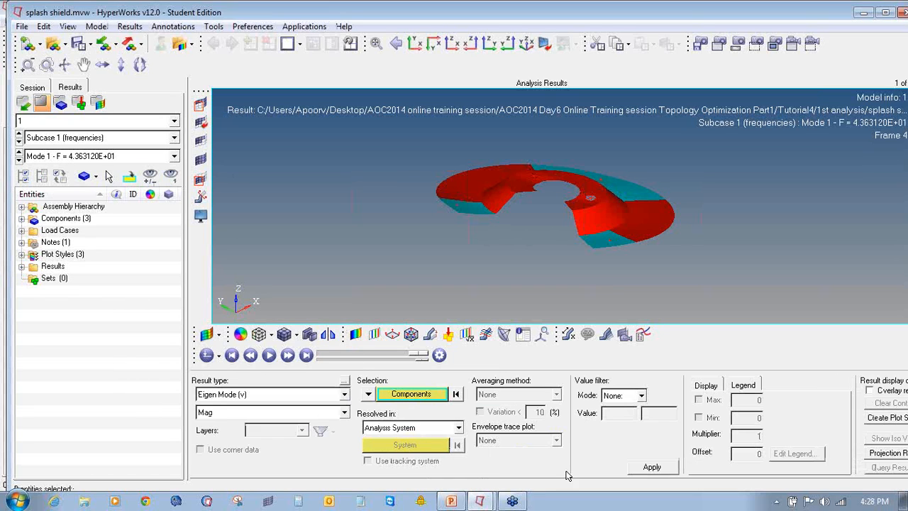
click(650, 466)
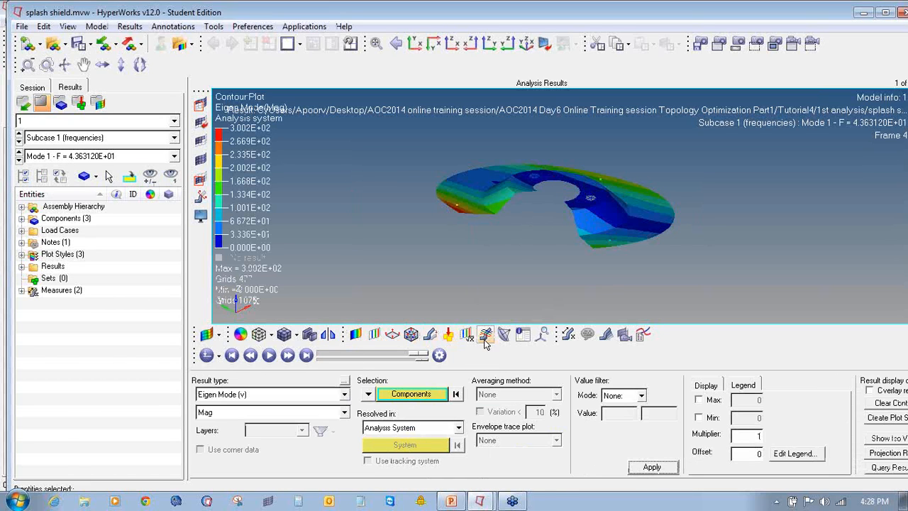
Display the Static MinMax Result measure on the contour plot with only the maximum value shown
click(569, 335)
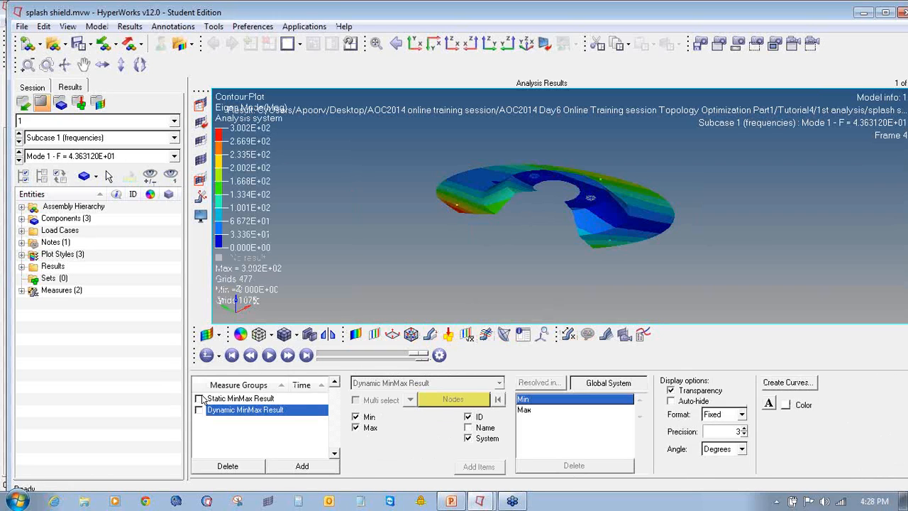
click(202, 399)
click(356, 416)
ctrl+drag(499, 202, 481, 196)
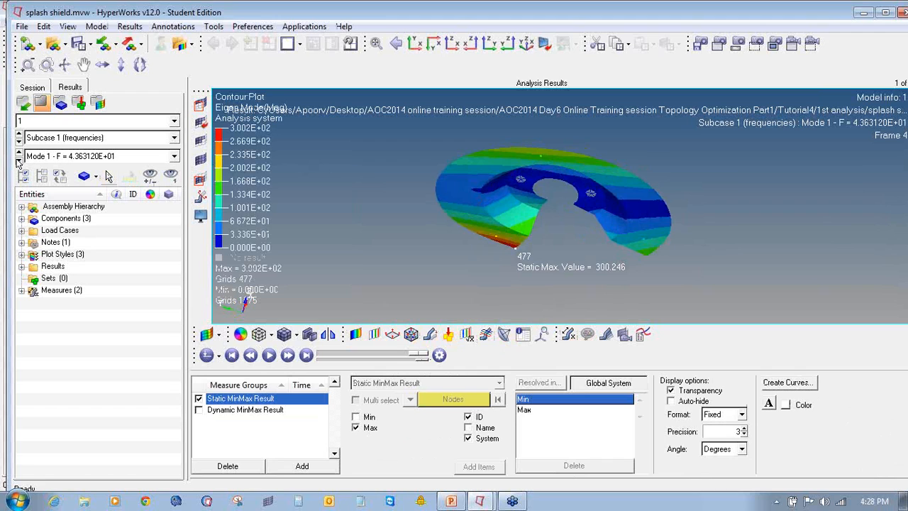
Review the Mode 2 contour with the results window maximized, and return to Mode 1
click(19, 160)
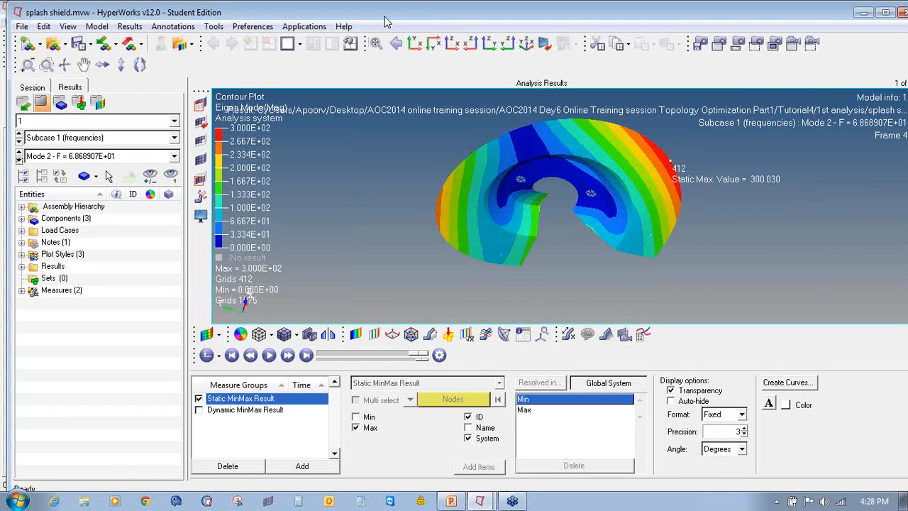
double_click(387, 19)
click(18, 160)
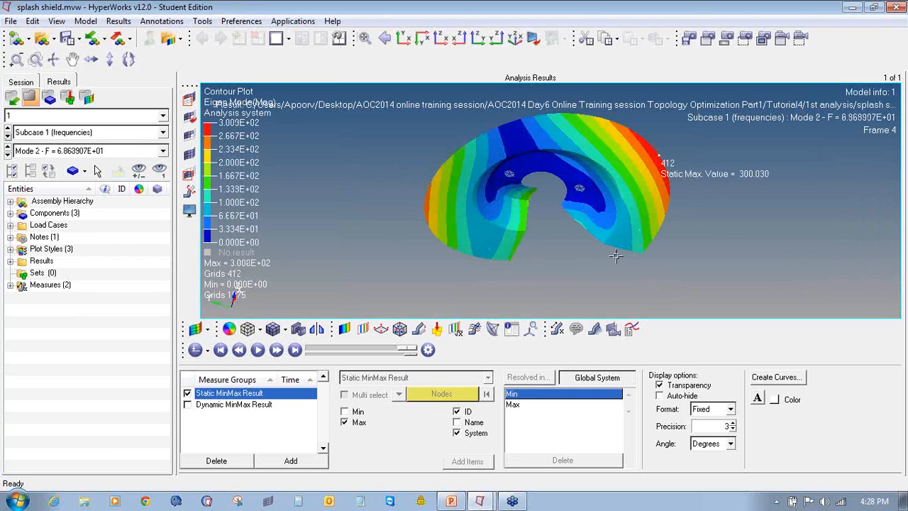
click(7, 154)
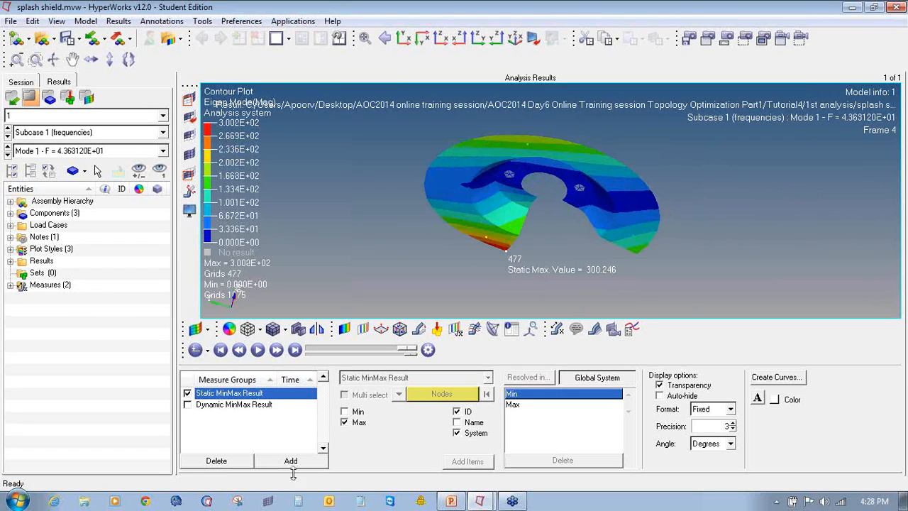
Switch back to the OptiStruct model window and open the topology optimization setup
mouse_move(473, 502)
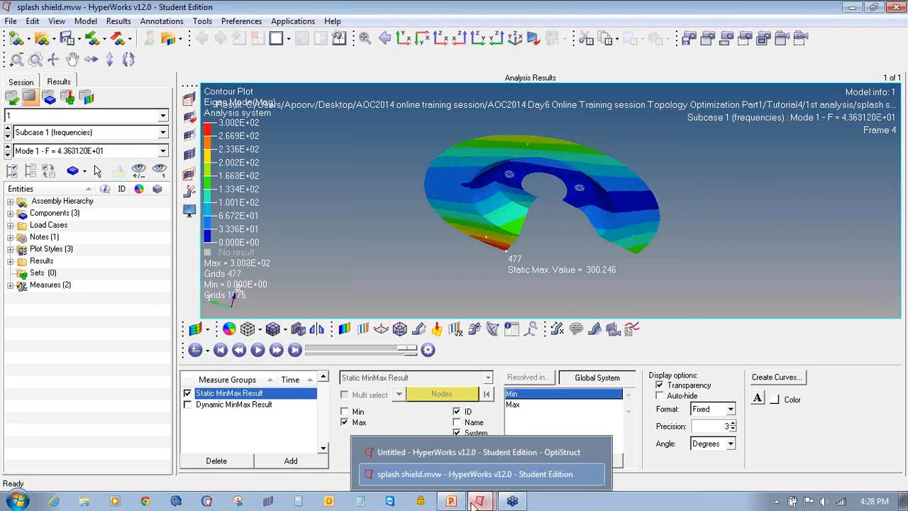
click(443, 456)
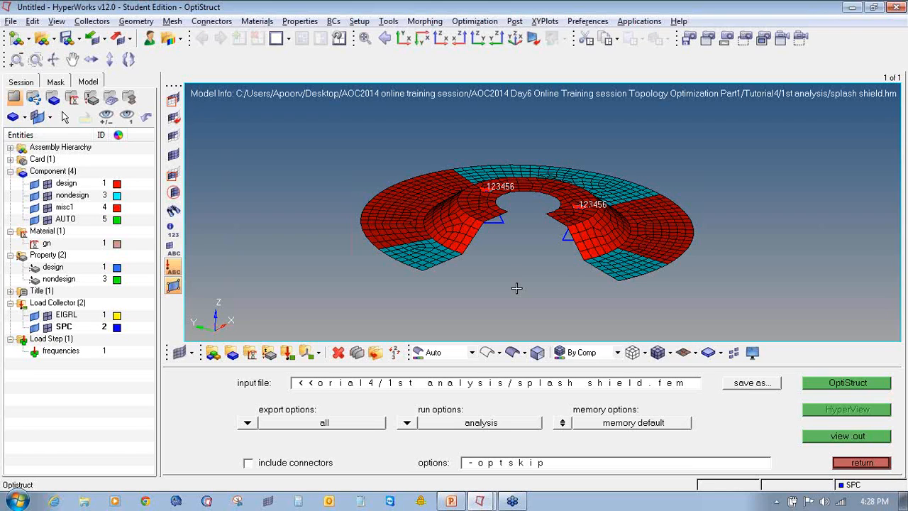
click(874, 464)
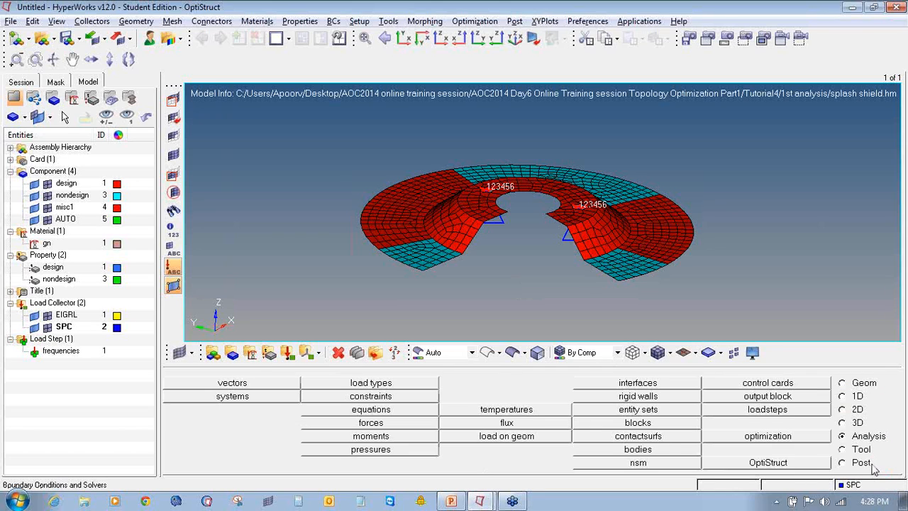
click(822, 436)
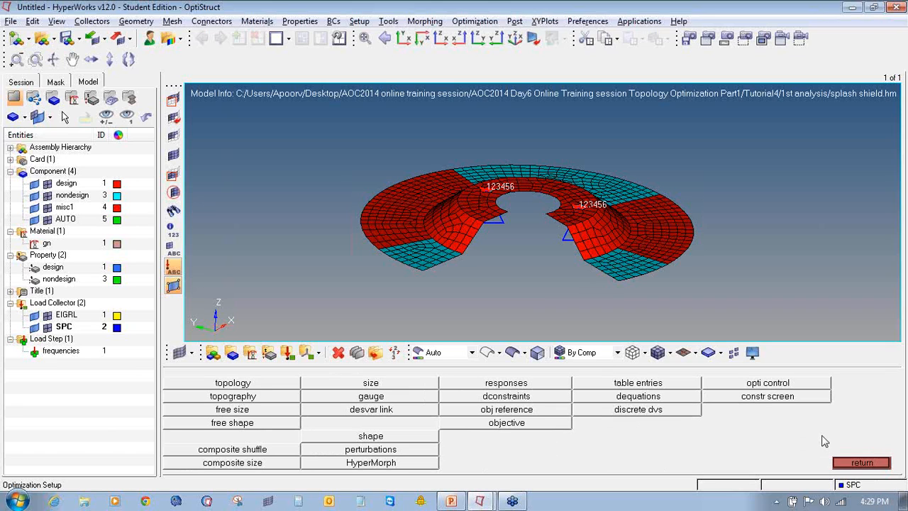
click(234, 383)
Name the new topology design variable shield and assign the design property to it
click(406, 387)
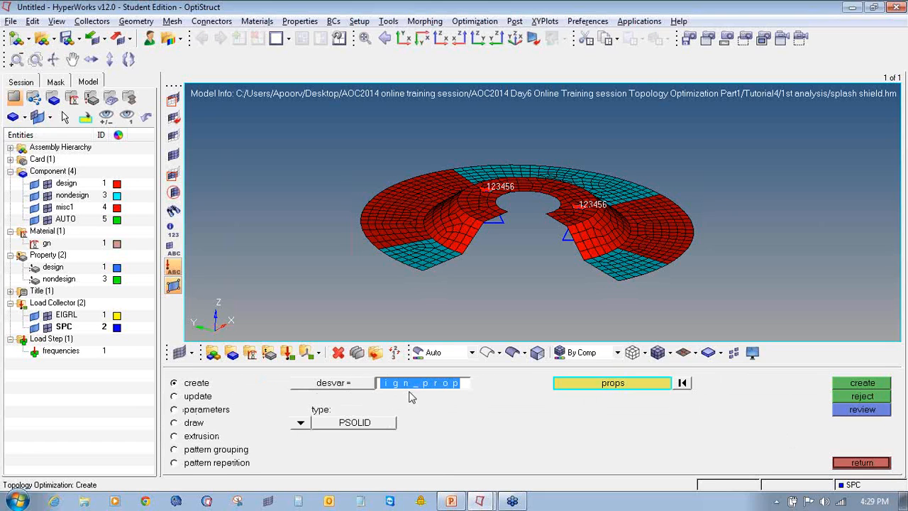
click(197, 384)
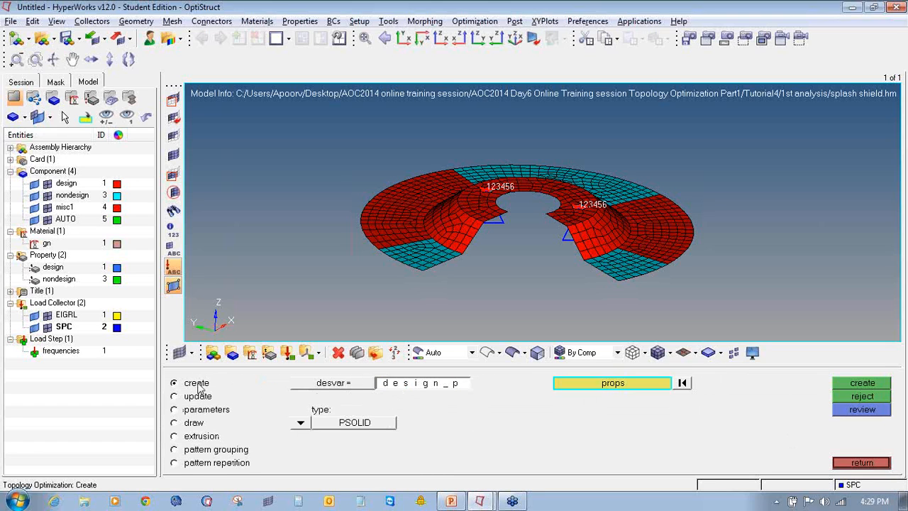
click(379, 388)
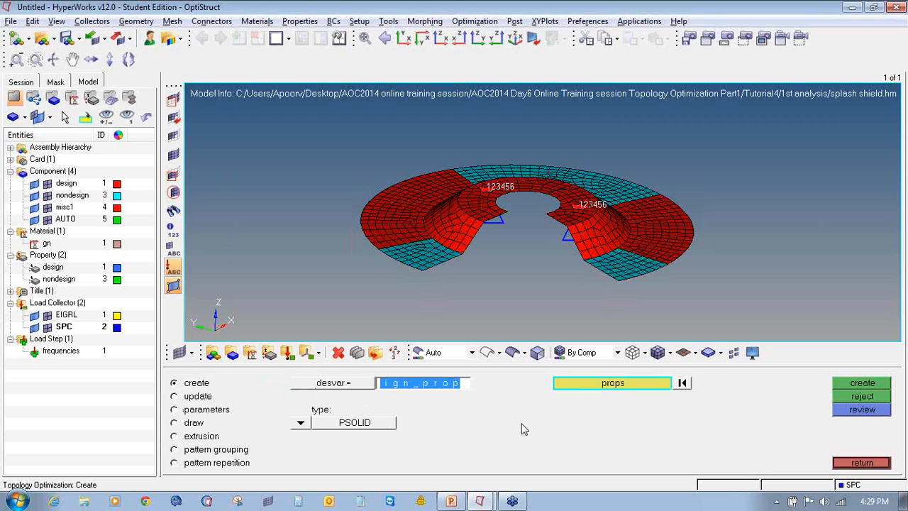
text(shield)
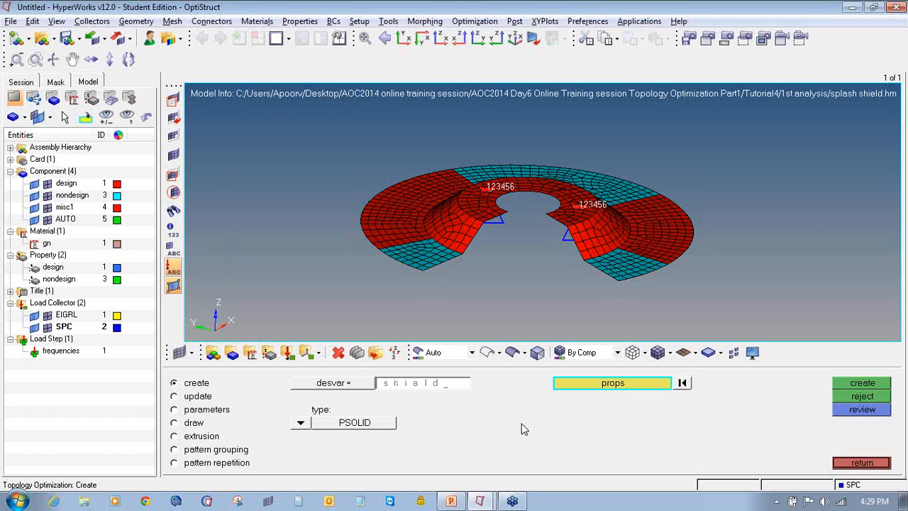
click(565, 386)
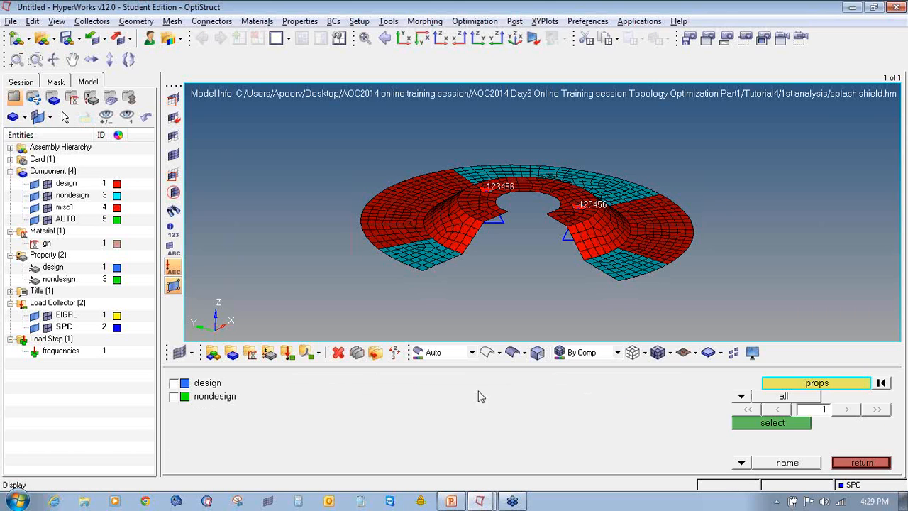
click(200, 389)
click(743, 425)
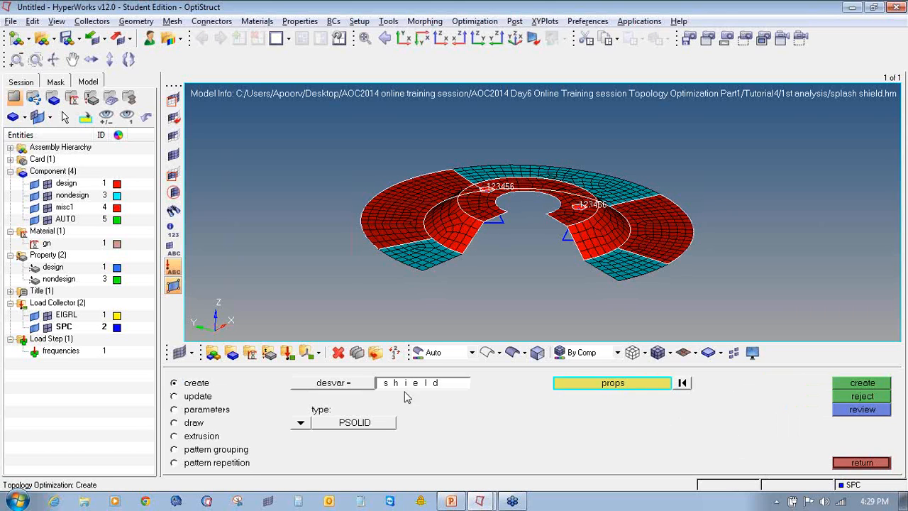
Create the shield design variable as type PSHELL with a base thickness of 0.300
click(304, 426)
click(273, 410)
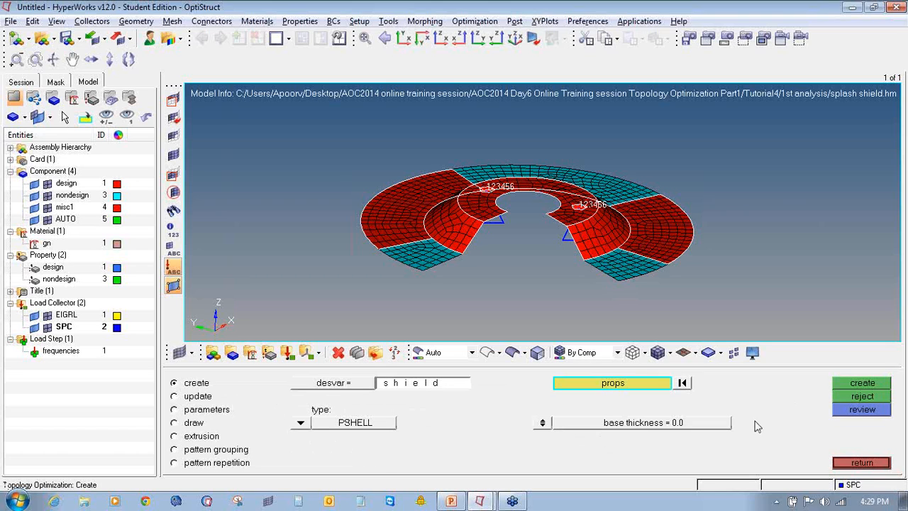
click(560, 424)
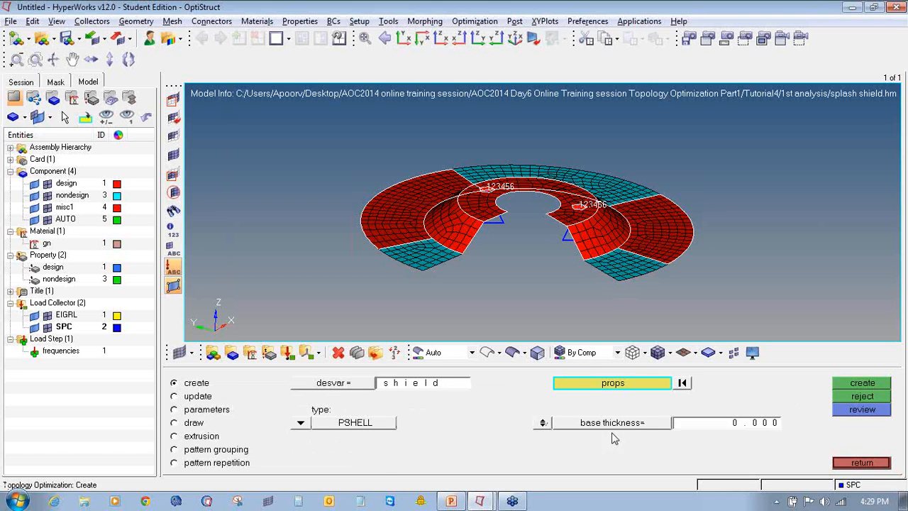
click(715, 430)
text(0.300)
click(853, 384)
Examine the thickness on the design property's PSHELL card and return to the topology setup
click(269, 353)
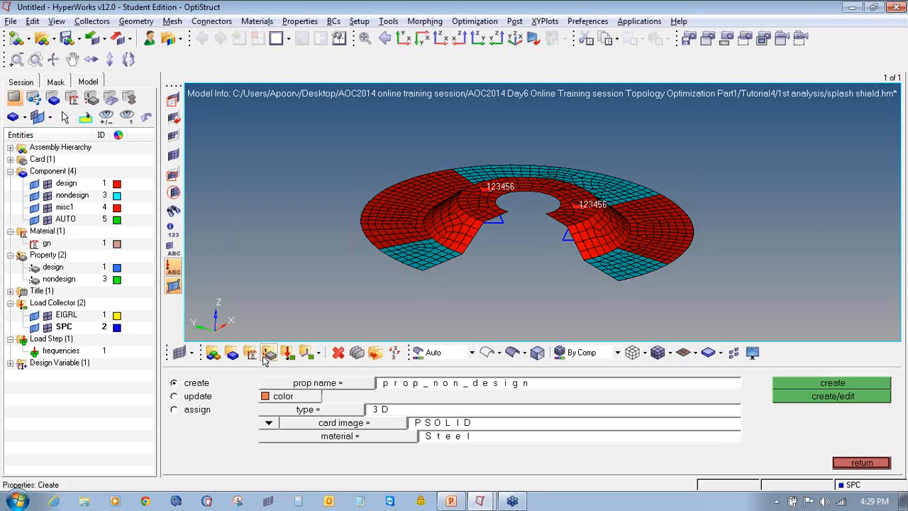
click(193, 398)
click(206, 383)
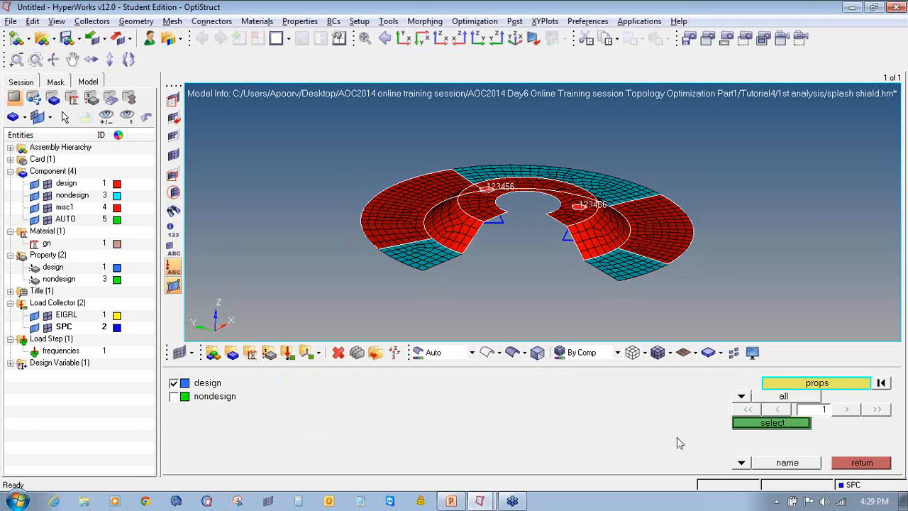
click(744, 426)
click(792, 394)
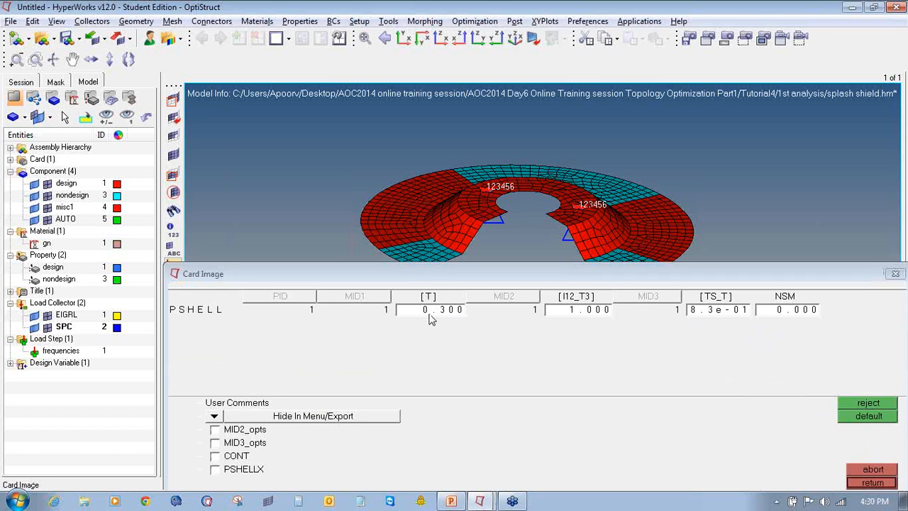
click(851, 485)
click(853, 465)
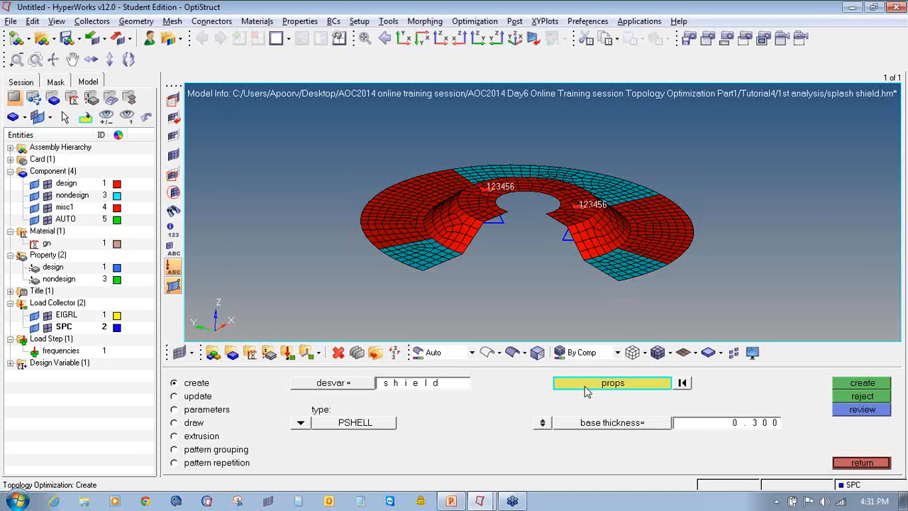
Compare the thickness on the design property's PSHELL card with the base thickness in the shield topology variable setup
click(853, 463)
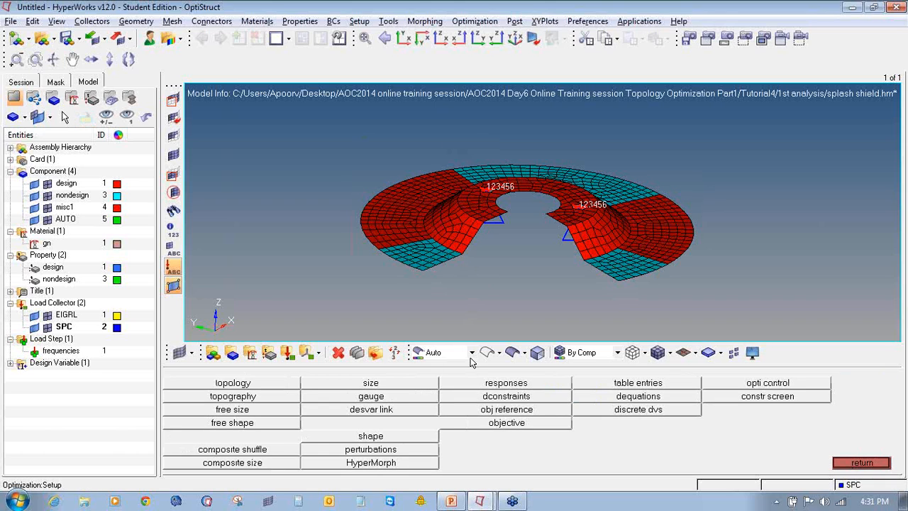
click(268, 353)
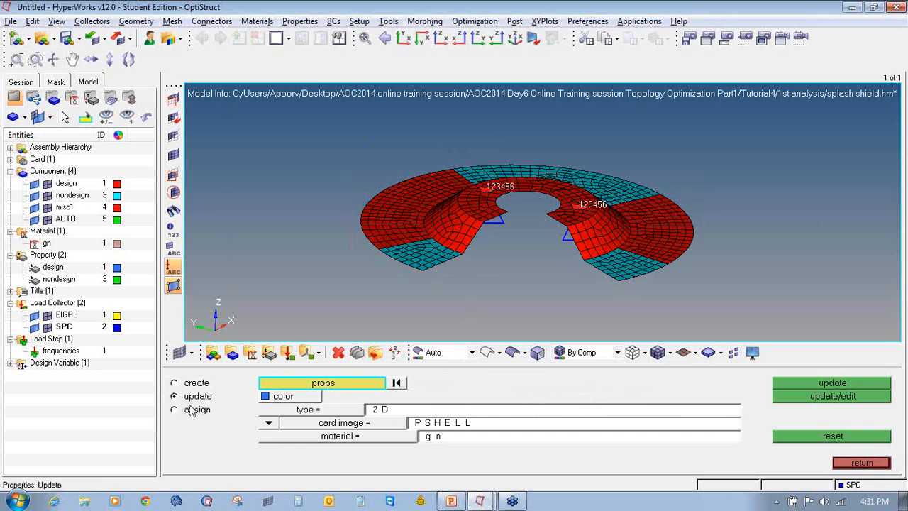
click(274, 380)
click(201, 385)
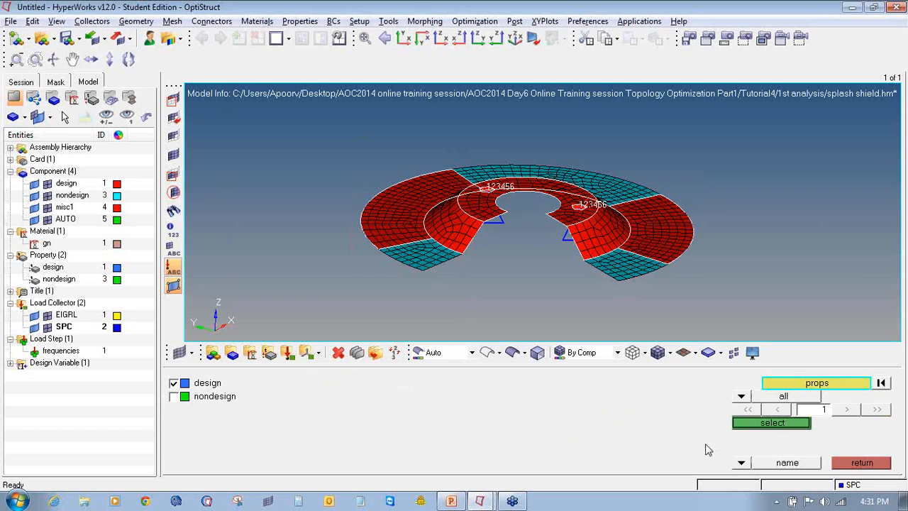
click(772, 423)
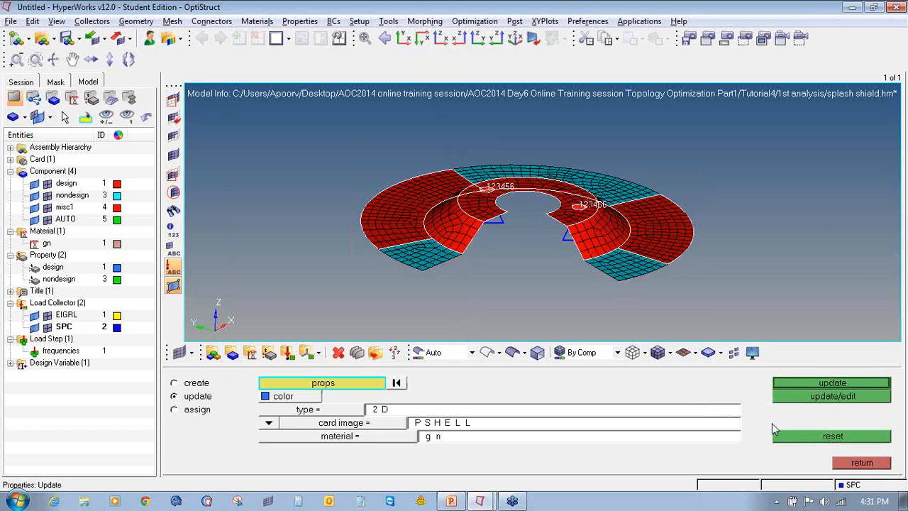
click(812, 403)
click(432, 312)
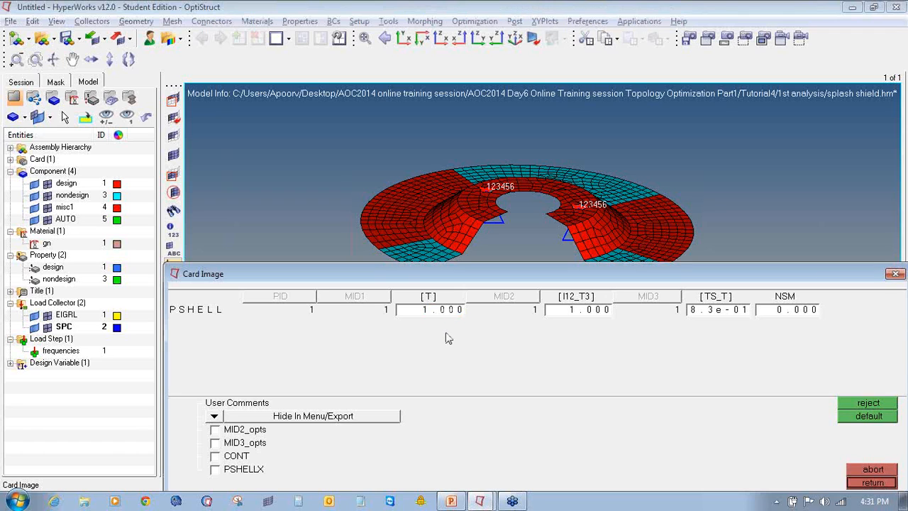
click(876, 483)
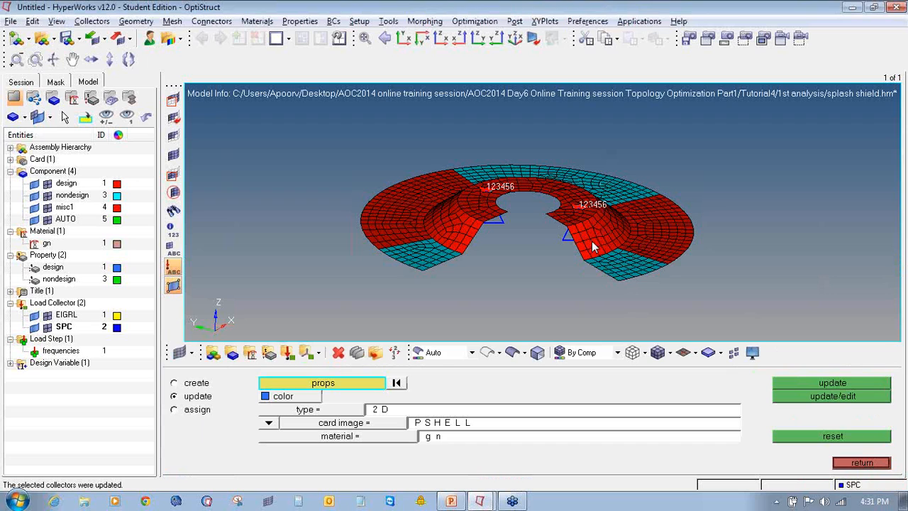
click(844, 464)
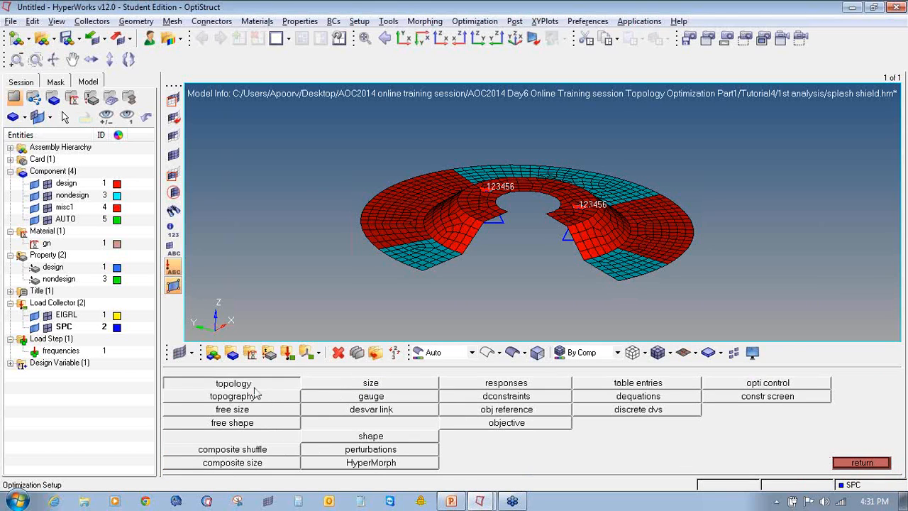
click(254, 386)
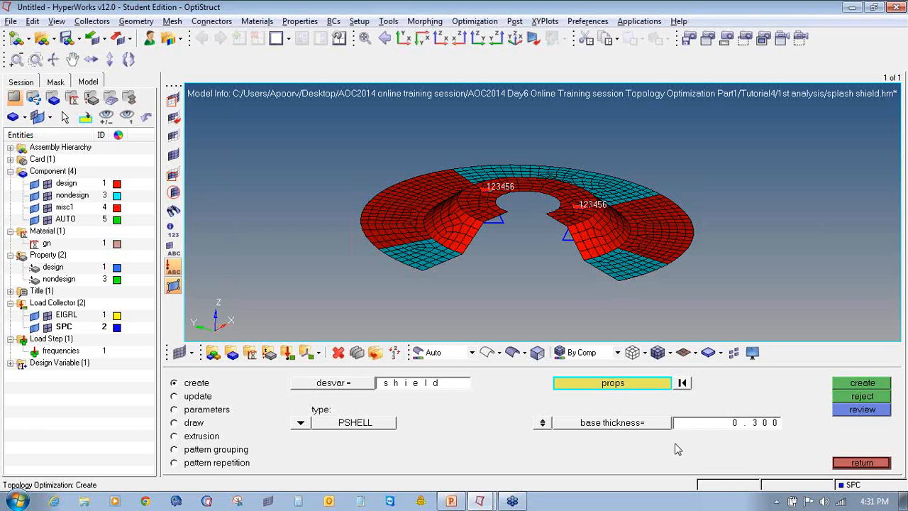
click(871, 465)
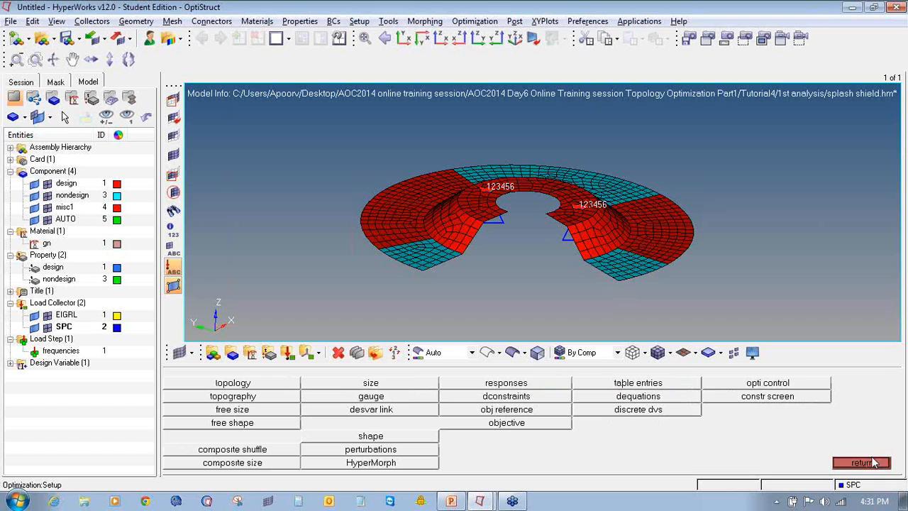
Create a frequency response named freq1 for mode number 1 and expand the design variables in the model tree
click(537, 385)
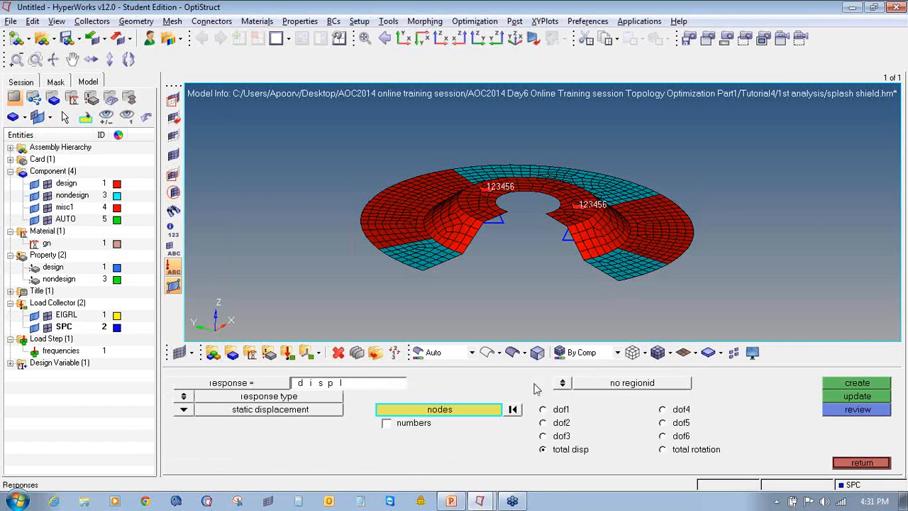
click(380, 383)
text(freq1)
click(183, 409)
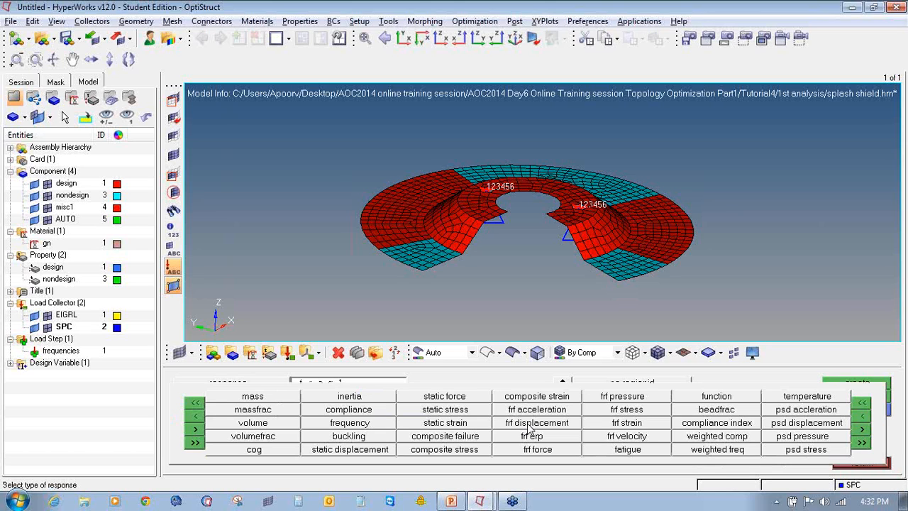
click(342, 423)
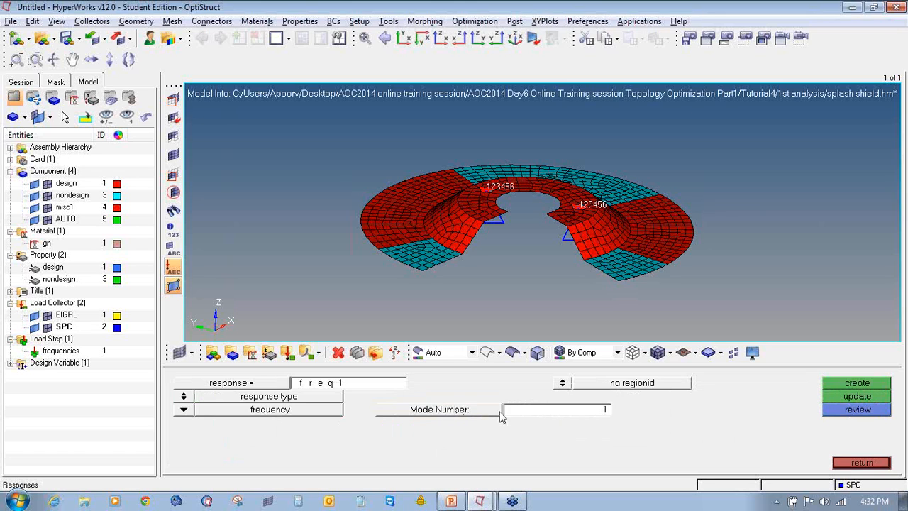
click(833, 385)
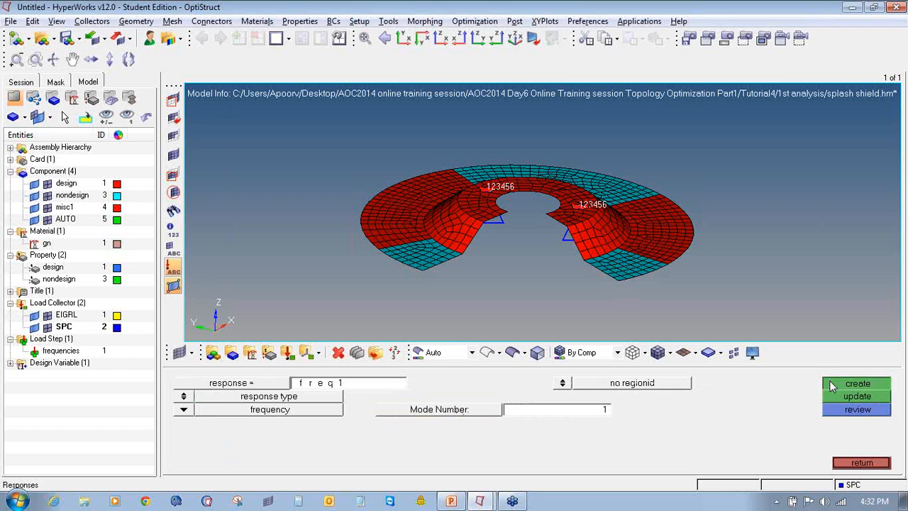
click(9, 375)
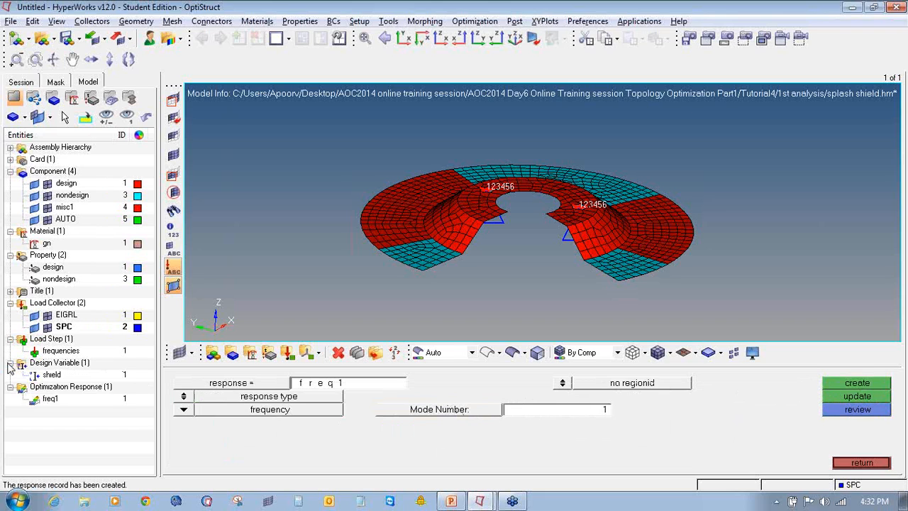
Define a new total response named volmefrac with the response type volumefrac
click(355, 384)
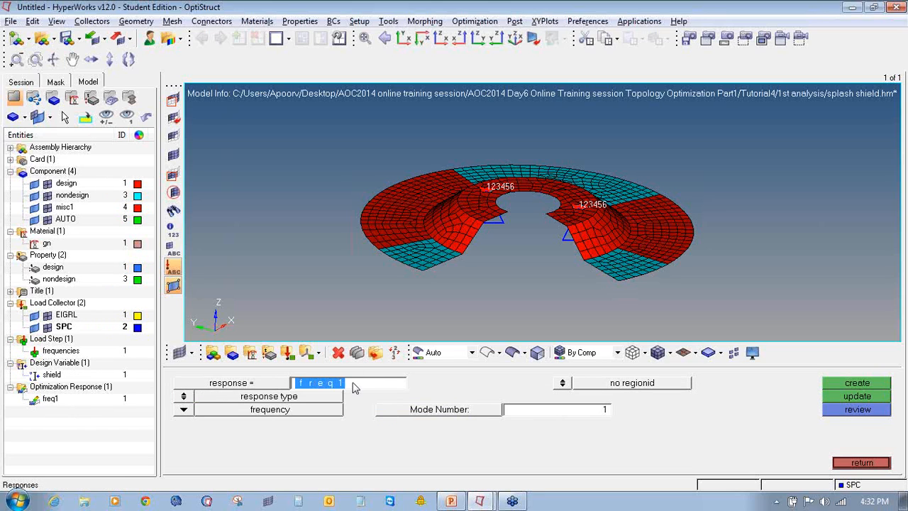
text(volmefrac)
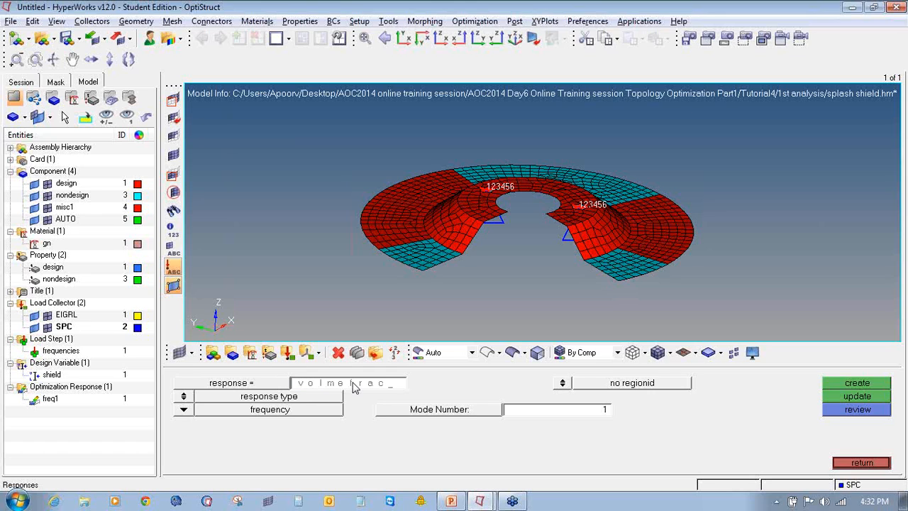
click(181, 410)
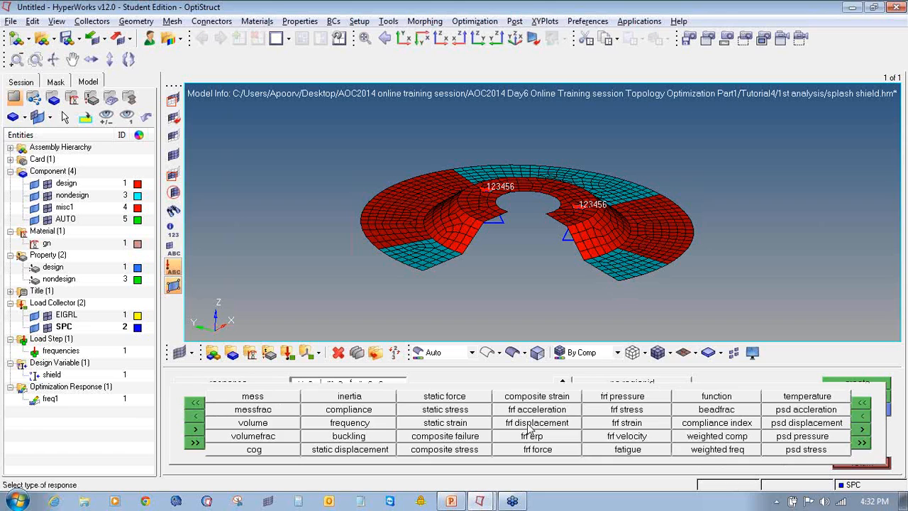
click(288, 436)
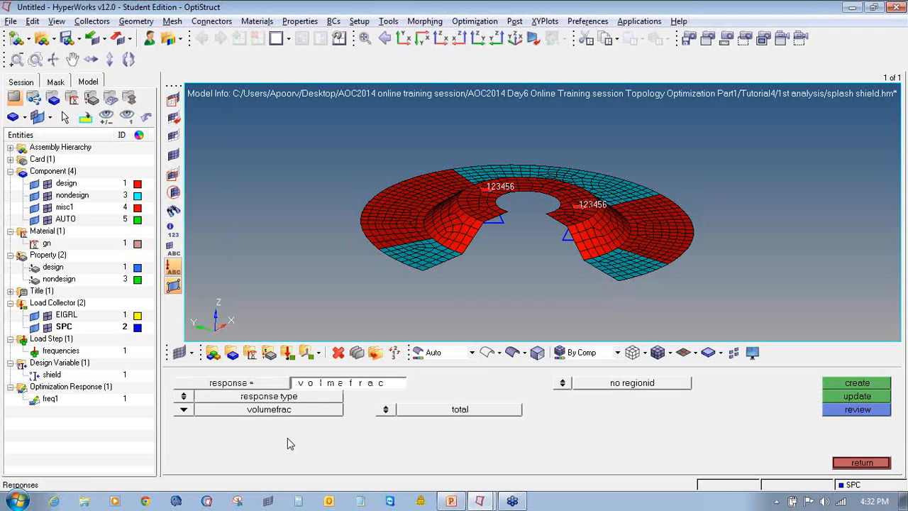
Create a total volume fraction response named volmefrac
click(838, 385)
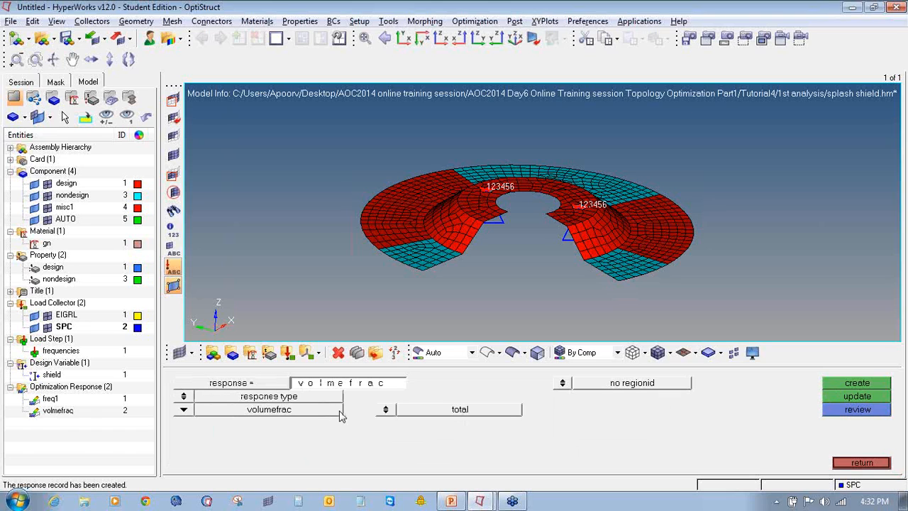
click(865, 465)
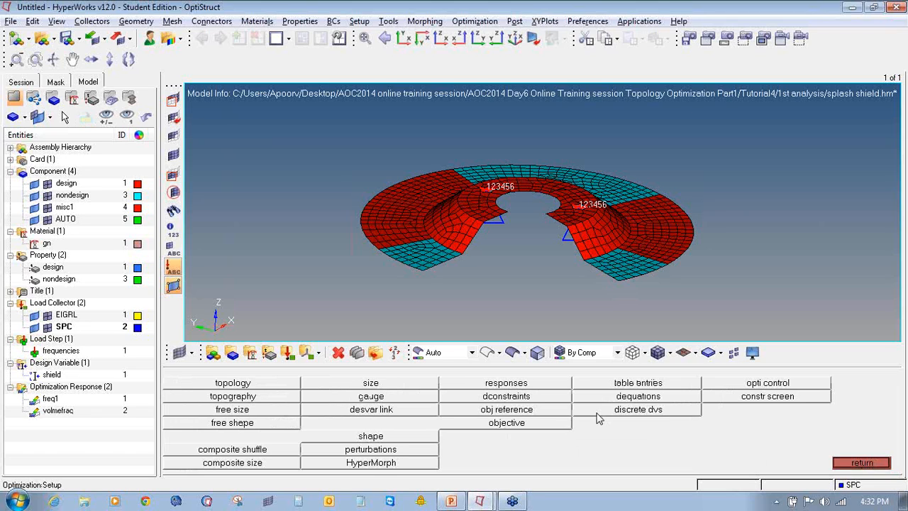
Create an optimization objective that maximizes the freq1 response for the frequencies load step
click(540, 425)
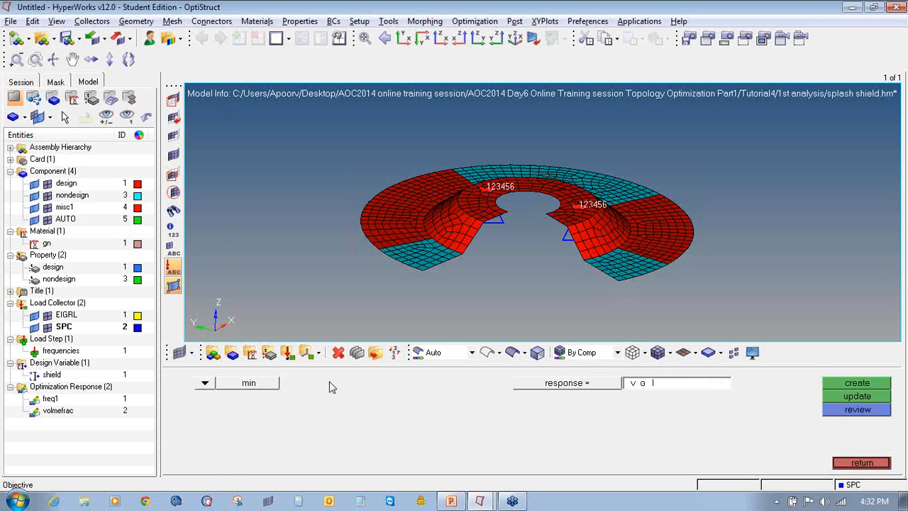
click(205, 382)
click(217, 417)
click(540, 387)
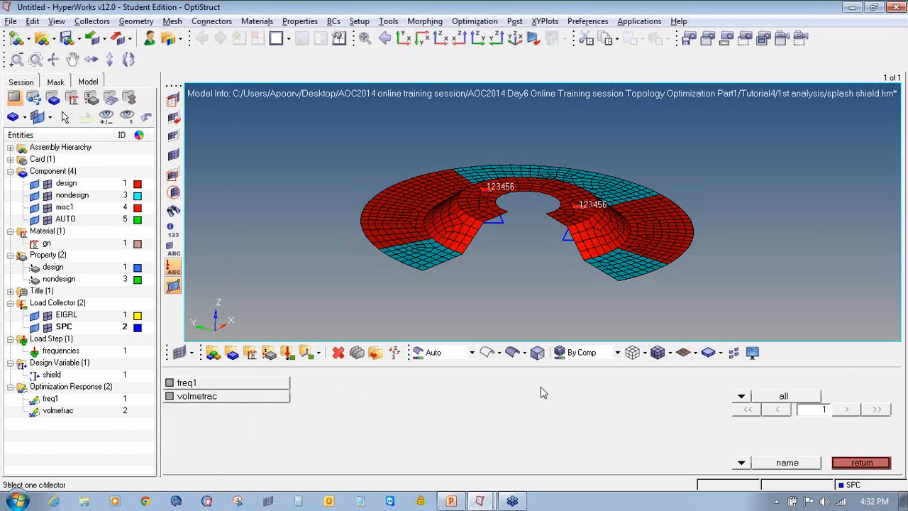
click(239, 383)
click(490, 410)
click(245, 383)
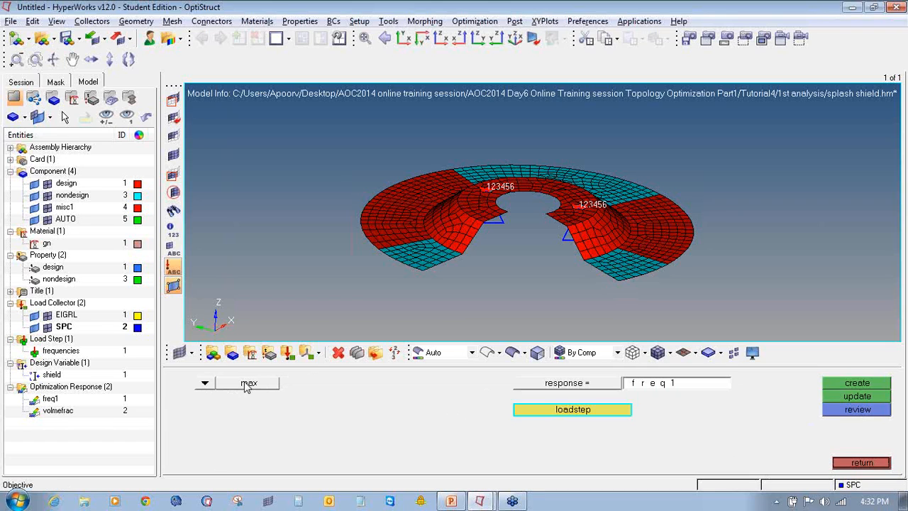
click(830, 388)
click(10, 423)
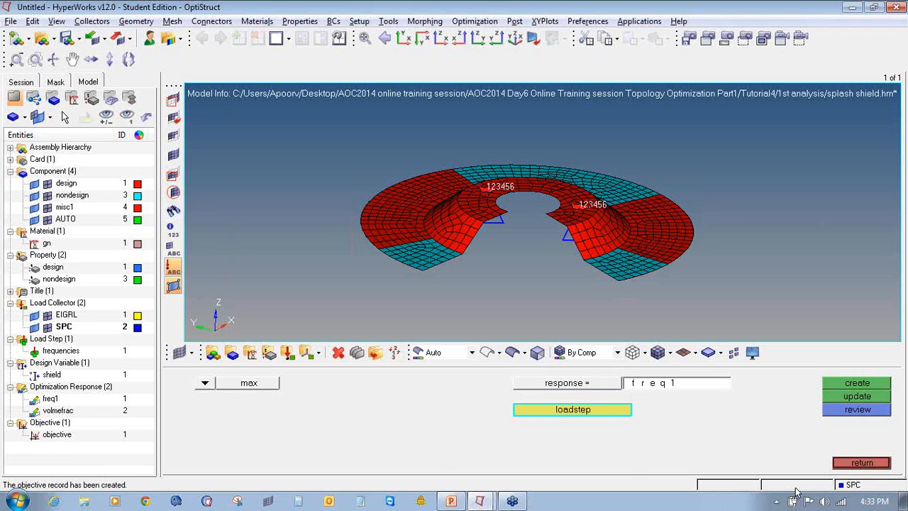
click(851, 464)
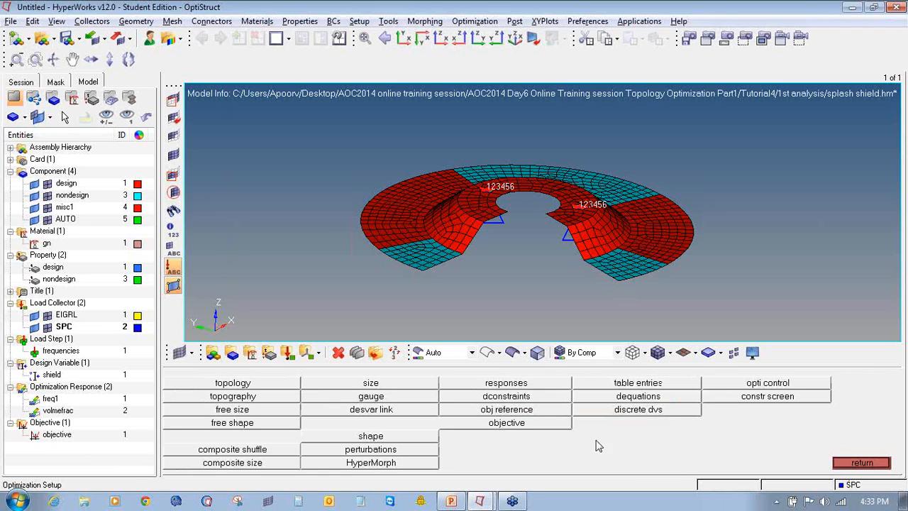
Create the optimization constraint volume_c on the volmefrac response with an upper bound of 0.400
click(538, 399)
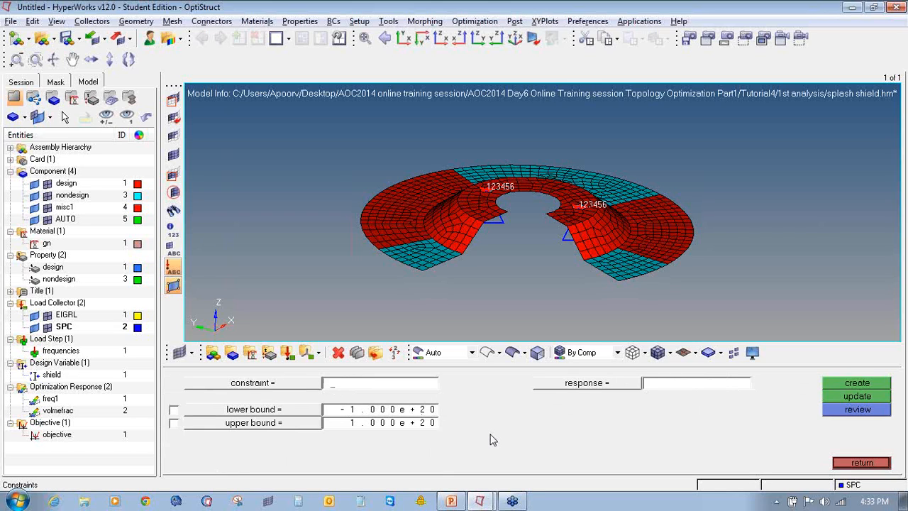
text(volume_c)
click(173, 423)
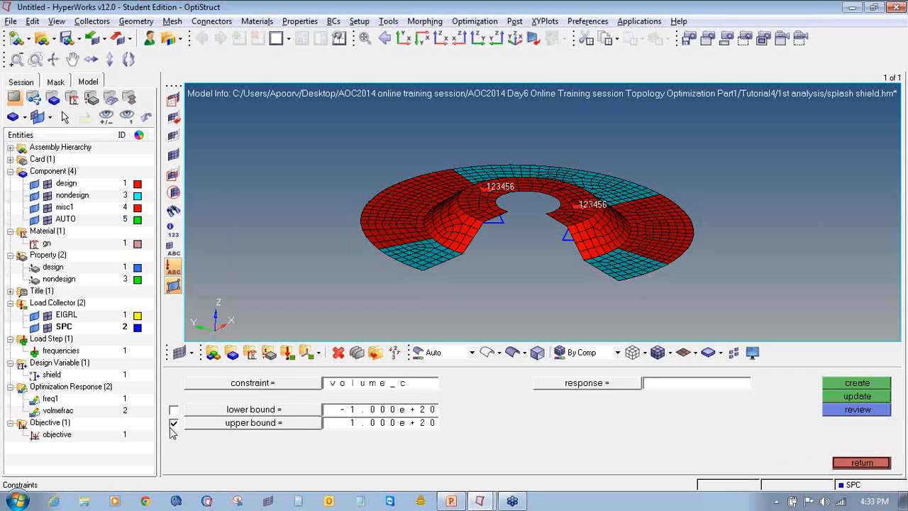
click(347, 424)
text(0.400)
click(578, 384)
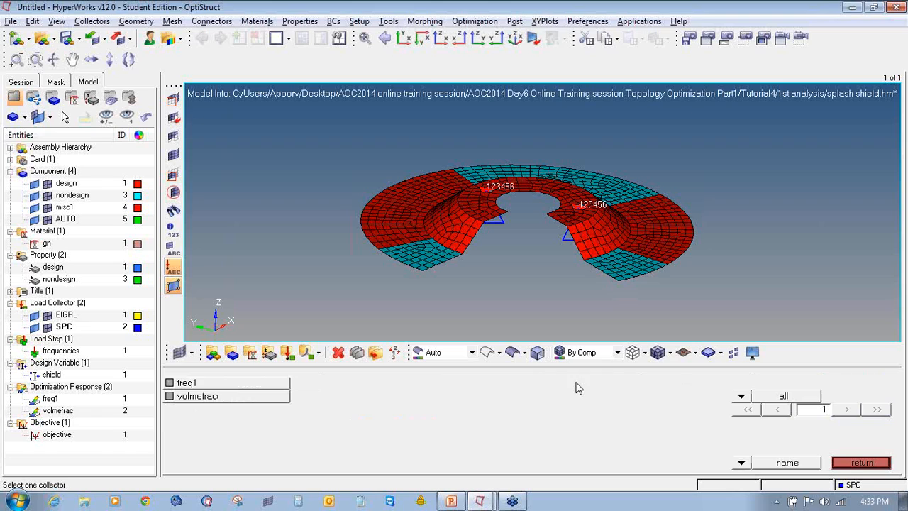
click(277, 396)
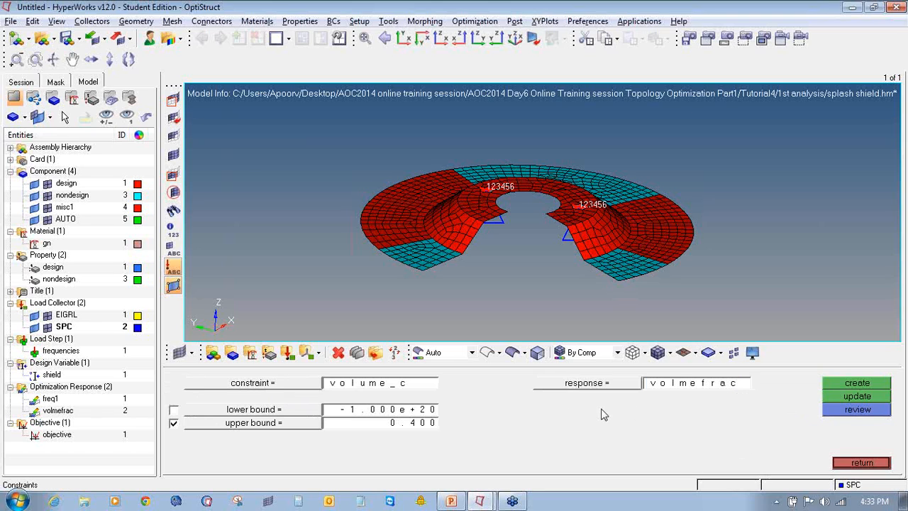
click(838, 385)
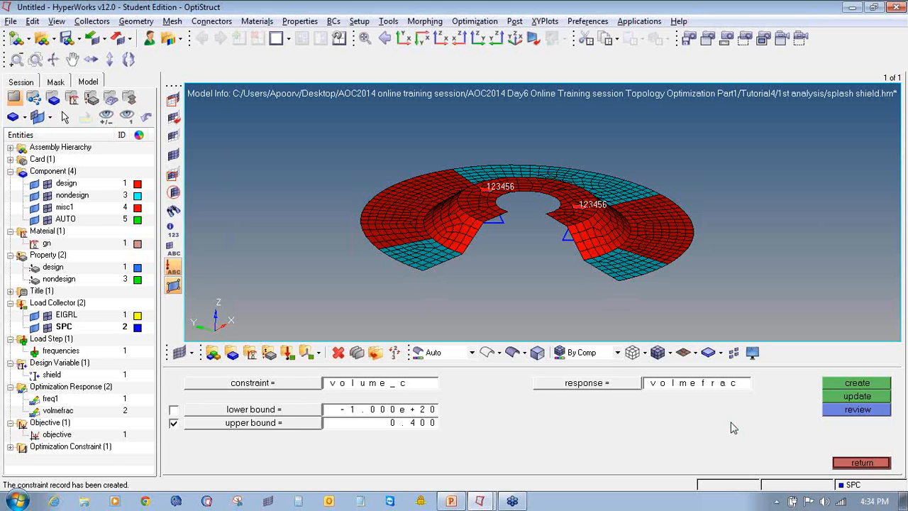
click(845, 463)
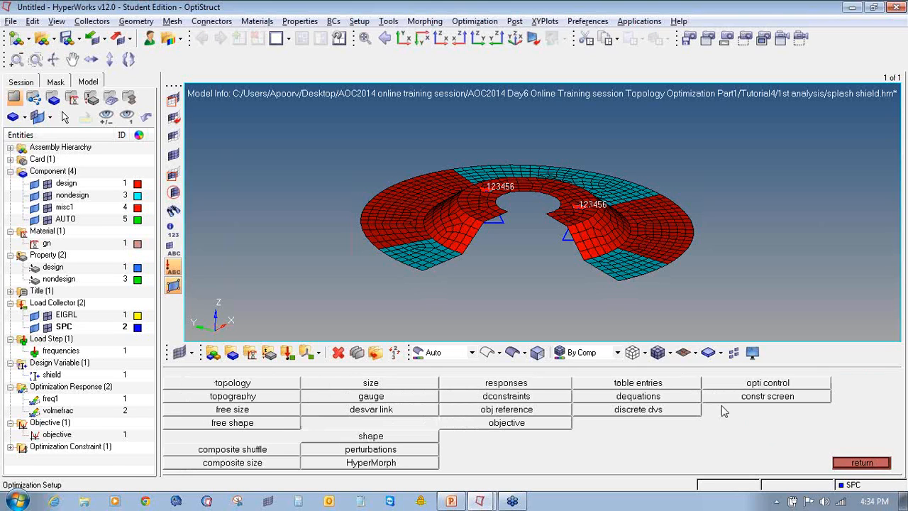
click(842, 462)
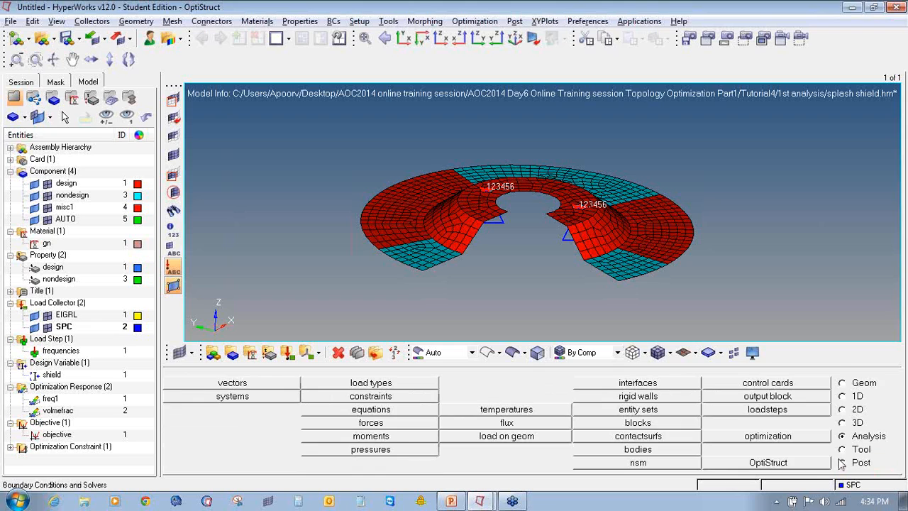
Save the model as splash shield in a new folder named 2nd Analysis inside Tutorial4
click(9, 22)
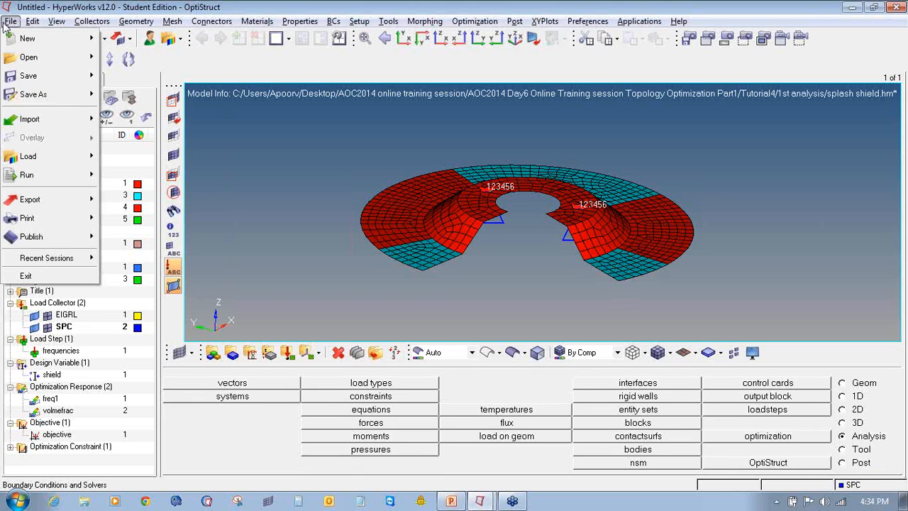
mouse_move(33, 94)
click(142, 132)
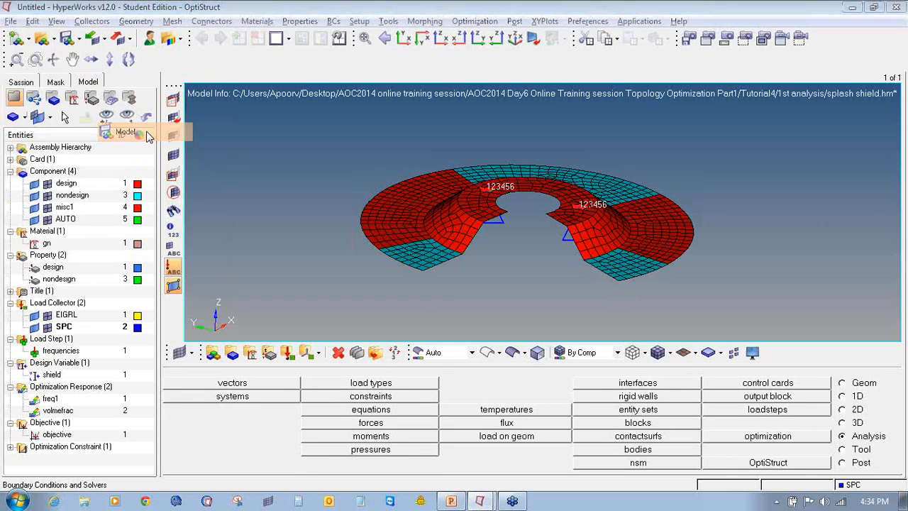
click(523, 122)
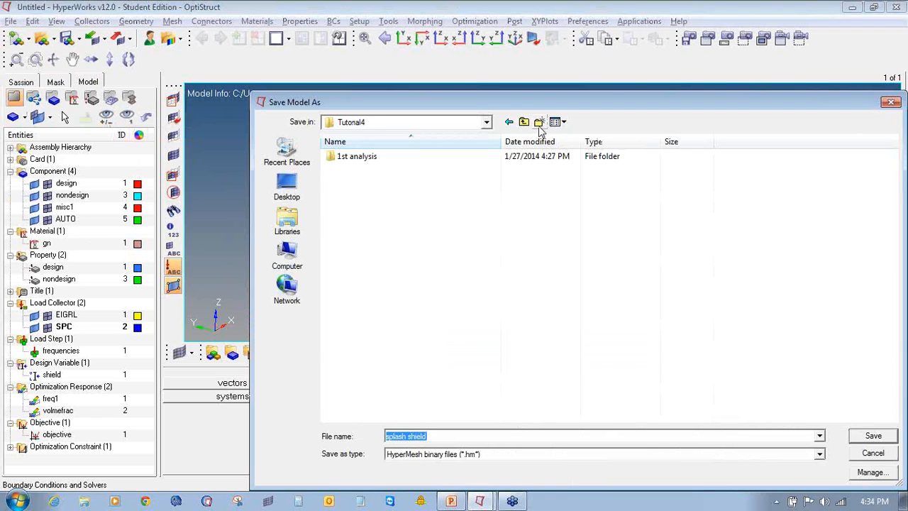
click(539, 124)
text(2nd Analysis)
key(Return)
key(Return)
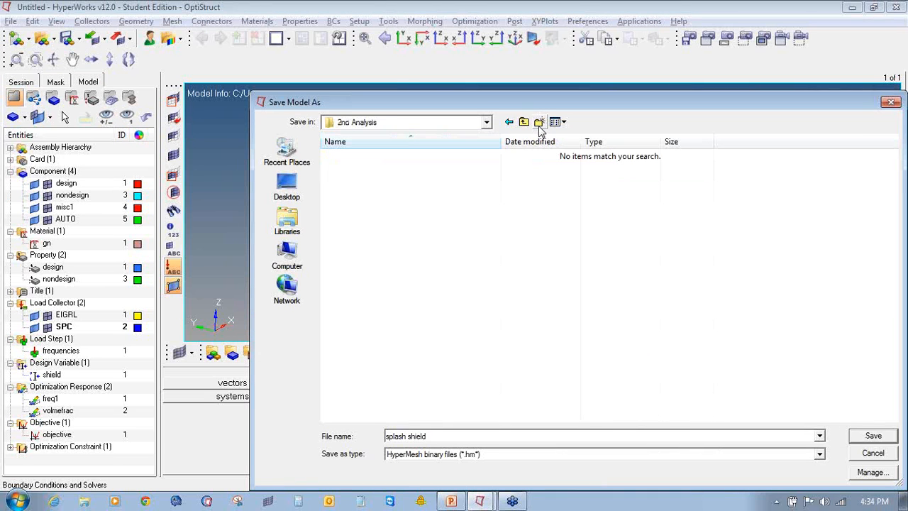
click(887, 437)
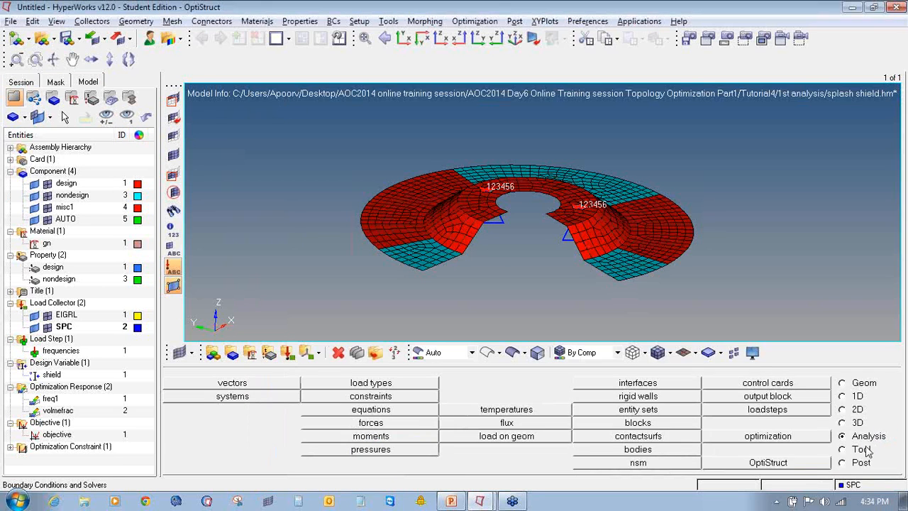
Run OptiStruct on splash shield.fem with the run option set to optimization
click(795, 461)
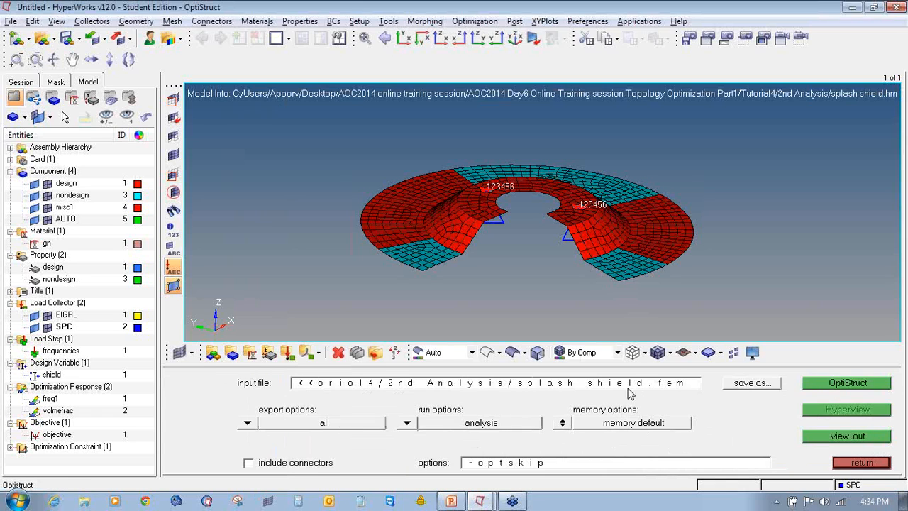
click(407, 423)
click(411, 391)
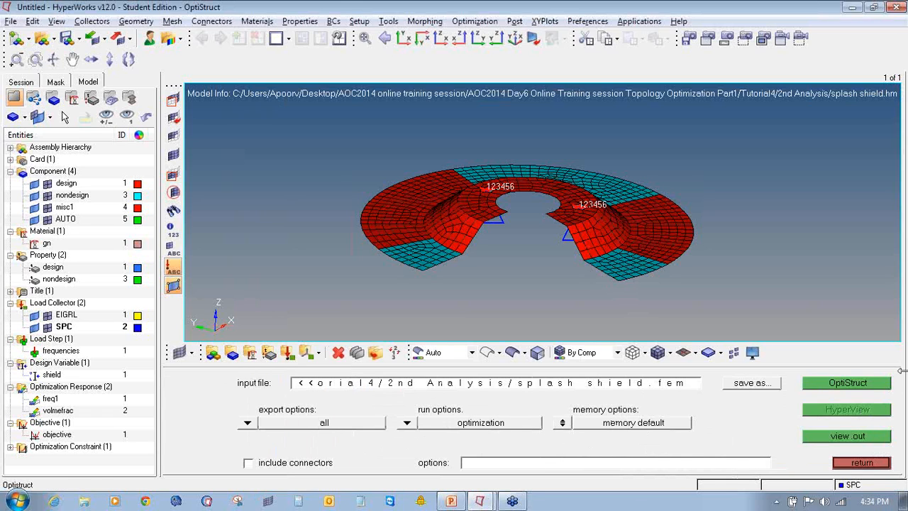
click(848, 383)
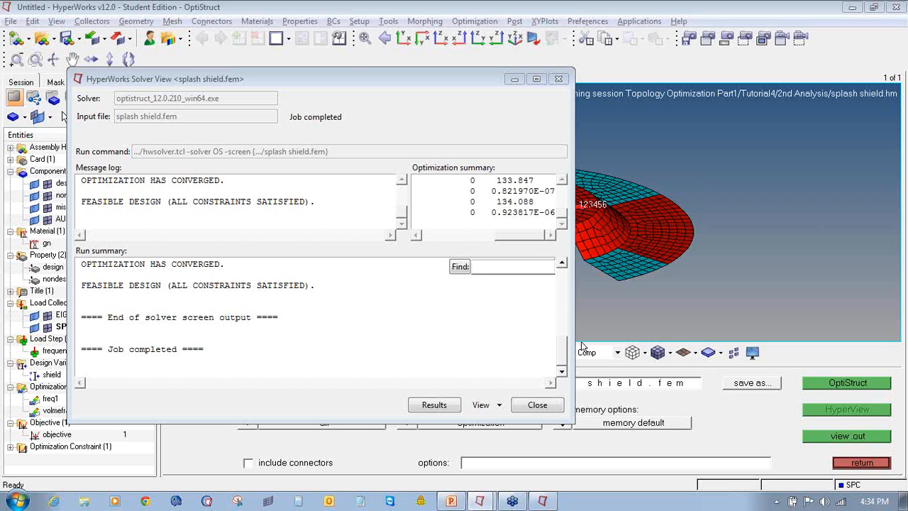
Open the completed optimization results in HyperView and dismiss the message log
click(429, 405)
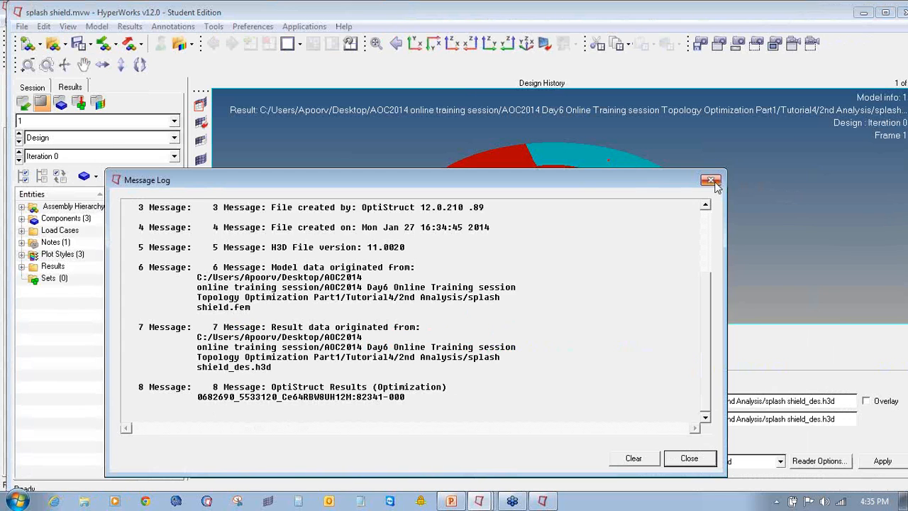
click(710, 181)
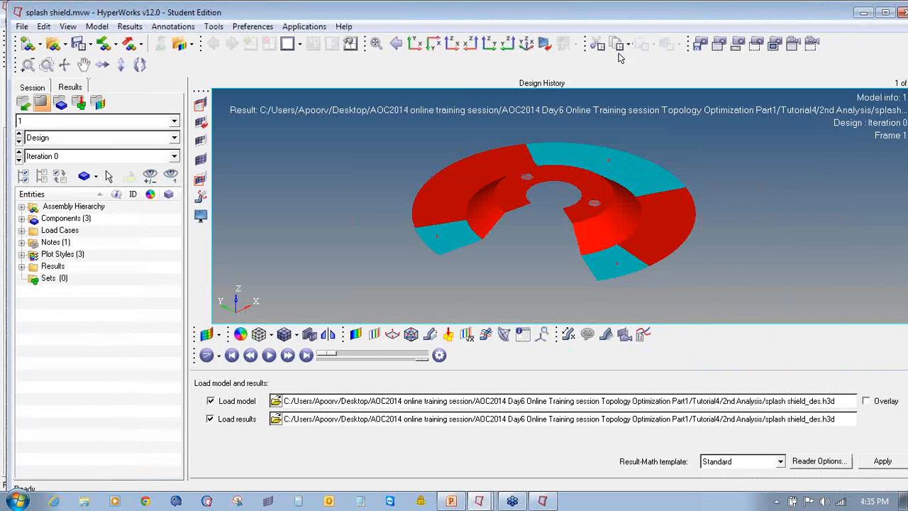
double_click(573, 14)
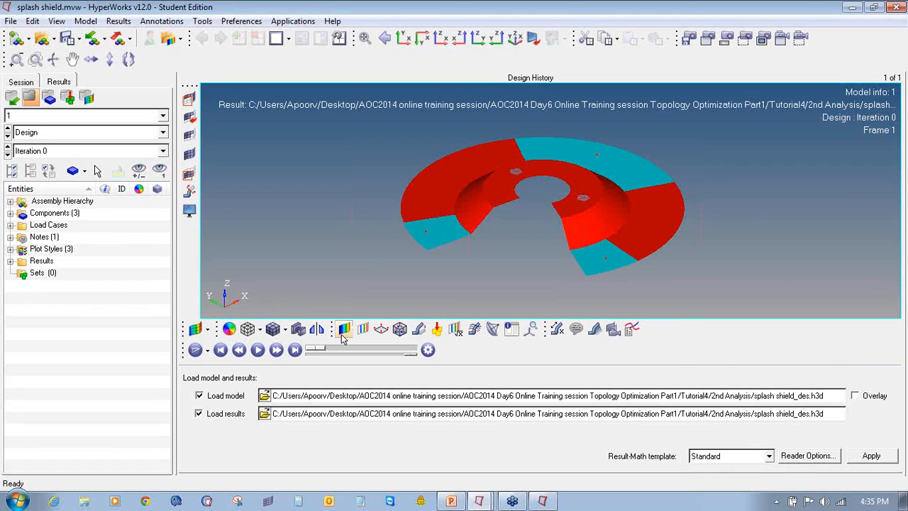
Contour the element densities of the shield at design Iteration 6 with simple averaging
click(94, 151)
scroll(91, 186, down, 1)
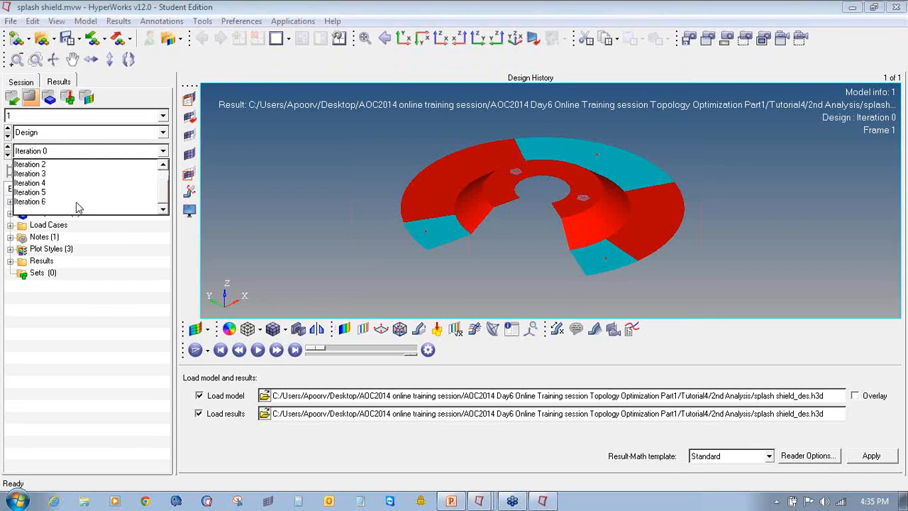
click(69, 205)
click(344, 328)
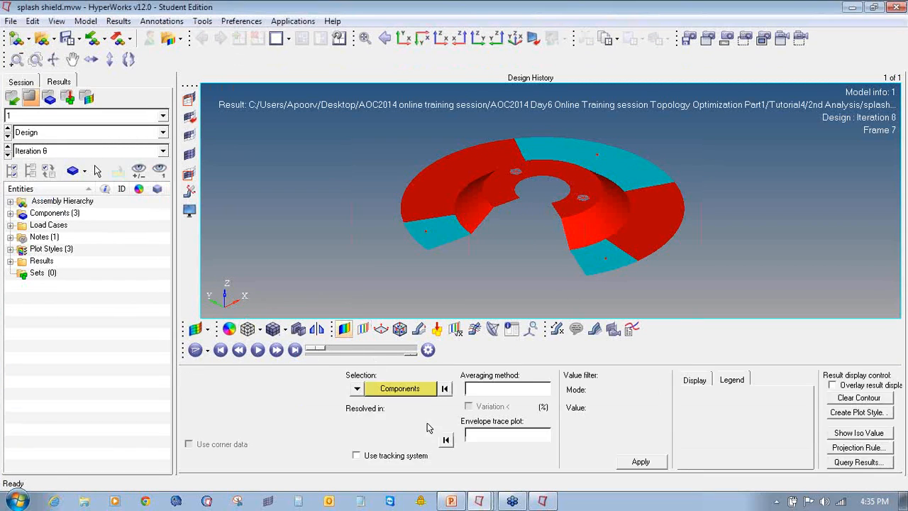
click(641, 462)
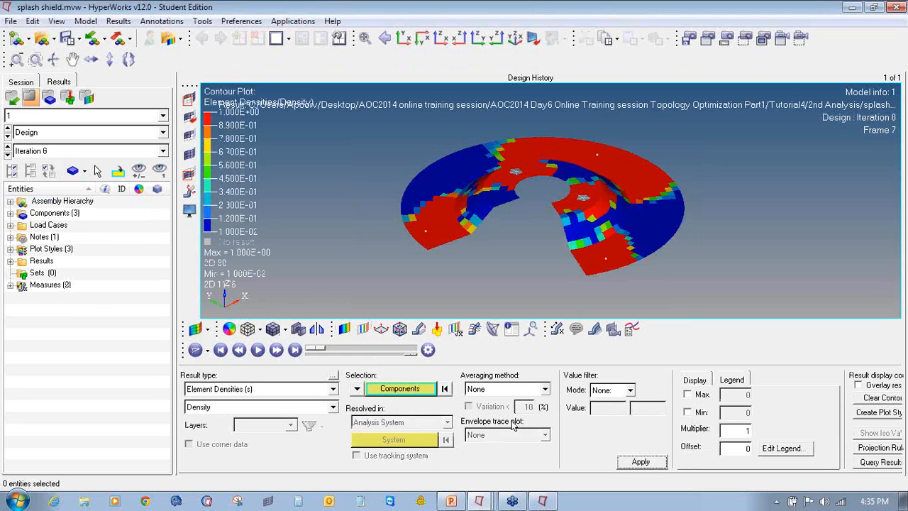
click(505, 389)
click(500, 412)
click(640, 462)
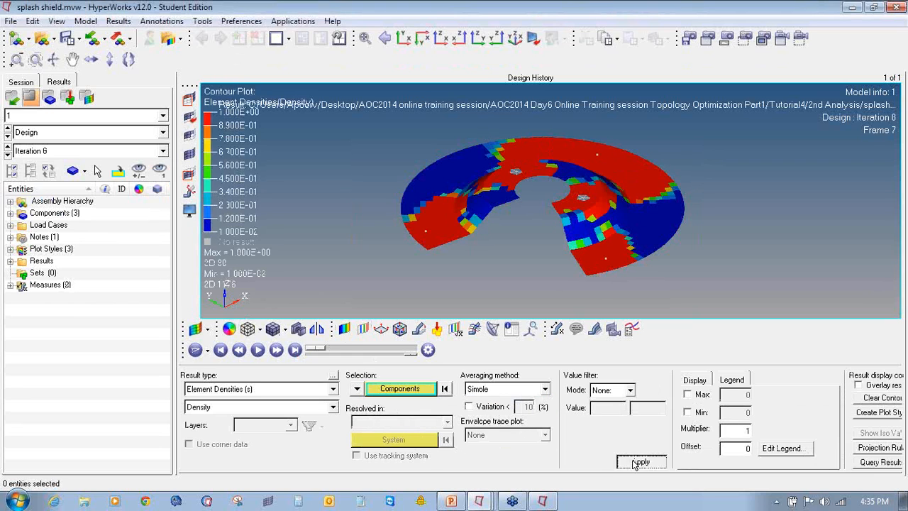
Switch the contour plot to element thicknesses and set the averaging method to None
click(280, 389)
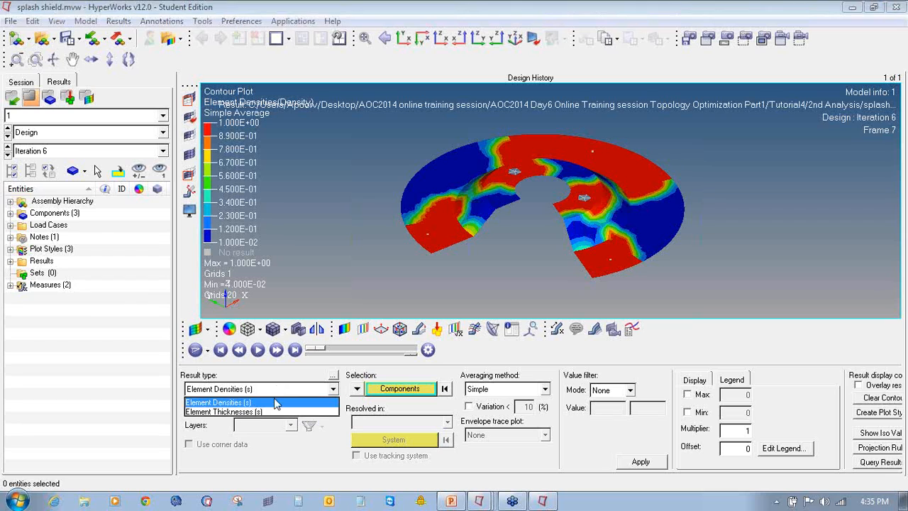
click(274, 413)
click(638, 462)
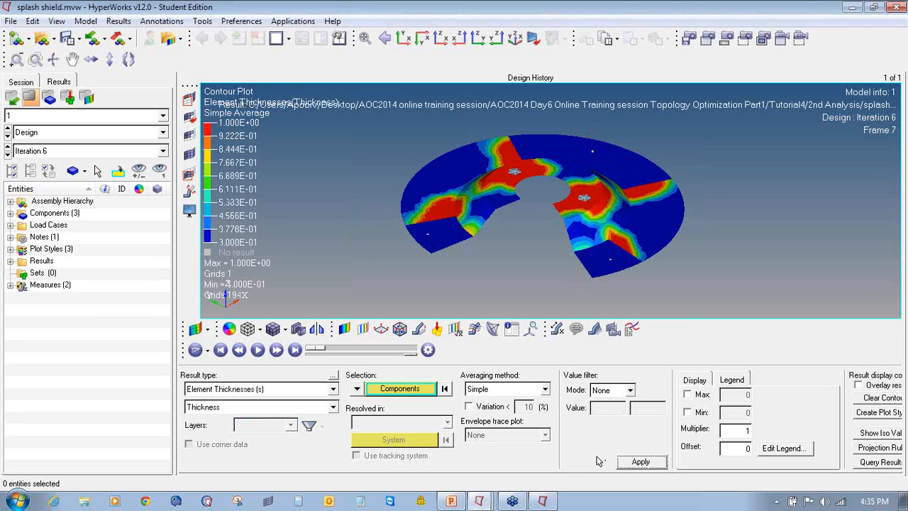
click(499, 394)
click(498, 400)
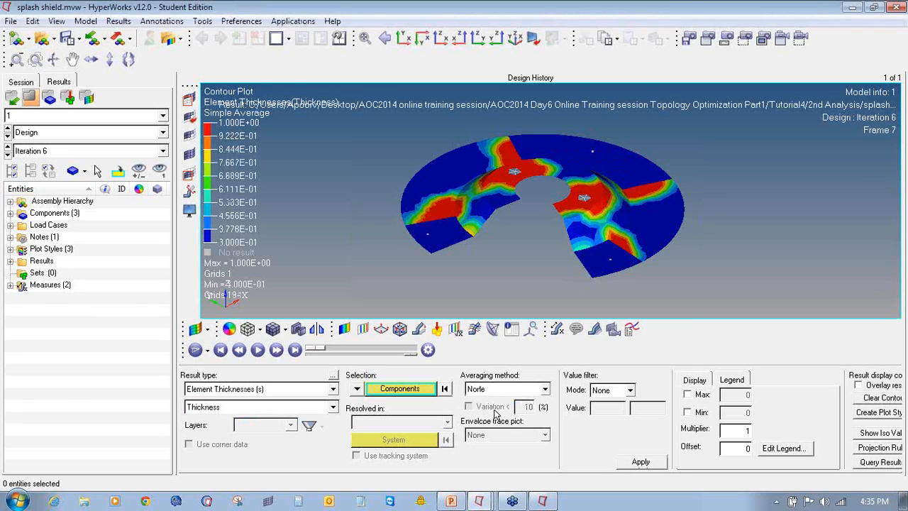
click(642, 462)
Examine the element thickness distribution over the whole splash shield from above
ctrl+drag(592, 198, 542, 197)
ctrl+right_drag(502, 160, 491, 178)
ctrl+right_drag(450, 215, 441, 212)
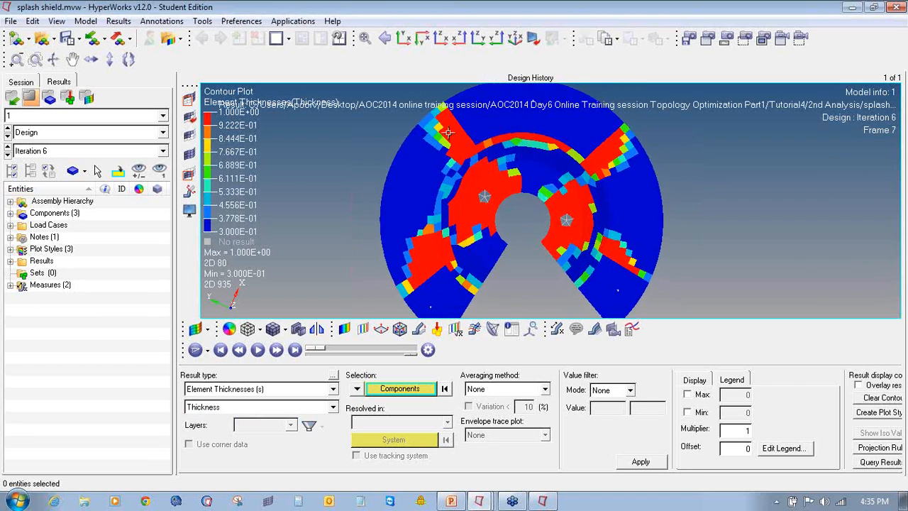
ctrl+right_drag(446, 124, 444, 151)
click(900, 157)
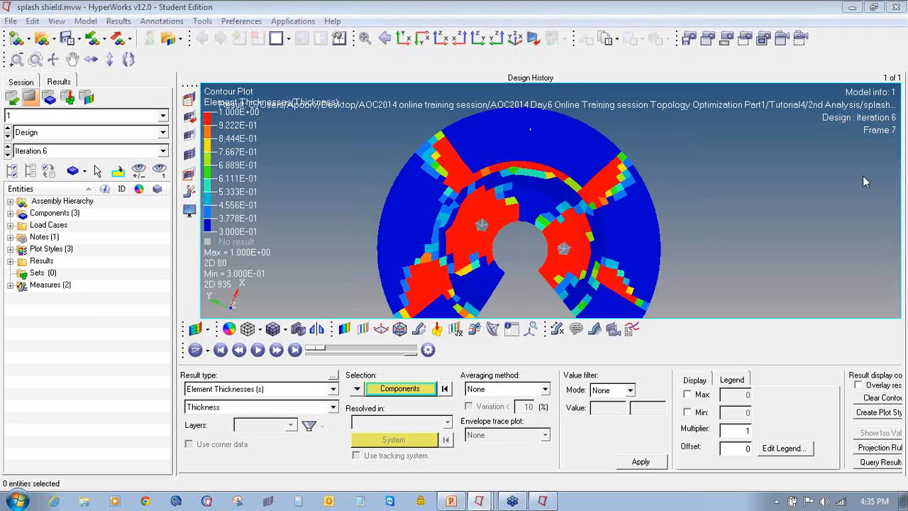
mouse_move(461, 142)
mouse_down()
mouse_move(481, 164)
mouse_move(542, 157)
mouse_move(580, 166)
mouse_move(628, 140)
mouse_move(552, 112)
mouse_move(454, 115)
mouse_move(473, 157)
mouse_move(574, 162)
mouse_move(579, 114)
mouse_move(503, 138)
mouse_up()
right_click(724, 204)
click(753, 308)
scroll(693, 210, down, 4)
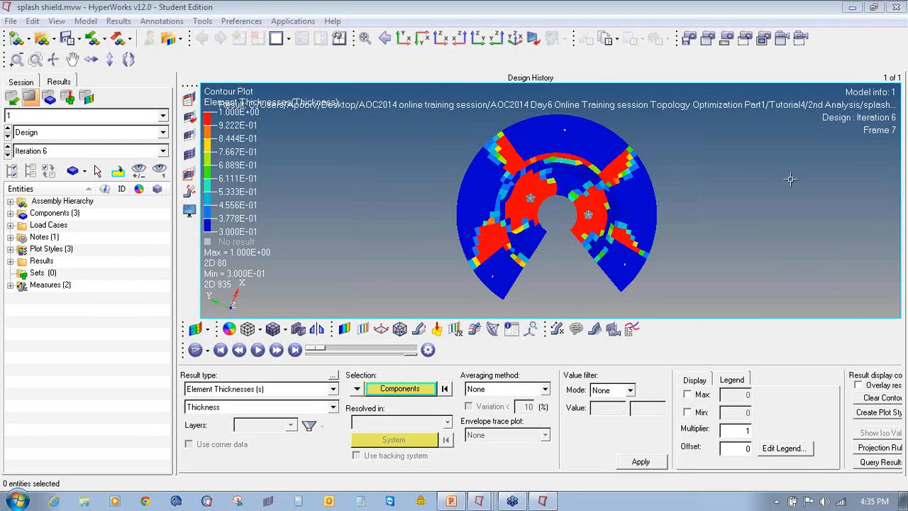
mouse_move(534, 115)
mouse_down()
mouse_move(510, 132)
mouse_move(533, 154)
mouse_move(615, 151)
mouse_move(614, 122)
mouse_move(541, 111)
mouse_move(515, 122)
mouse_move(532, 150)
mouse_move(626, 152)
mouse_up()
mouse_move(652, 268)
mouse_down()
mouse_move(617, 241)
mouse_move(600, 273)
mouse_up()
mouse_move(487, 279)
mouse_down()
mouse_move(508, 251)
mouse_move(523, 278)
mouse_up()
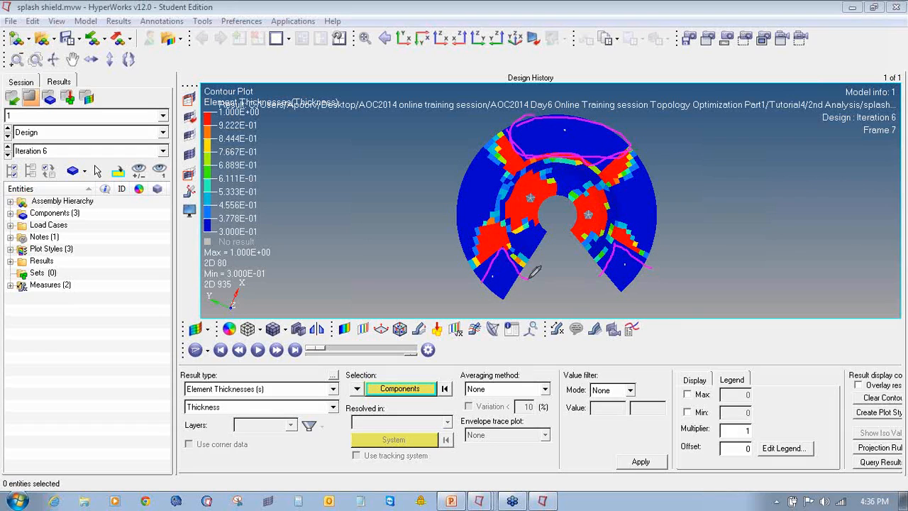
drag(466, 273, 532, 274)
mouse_move(616, 242)
mouse_down()
mouse_move(588, 264)
mouse_move(653, 268)
mouse_up()
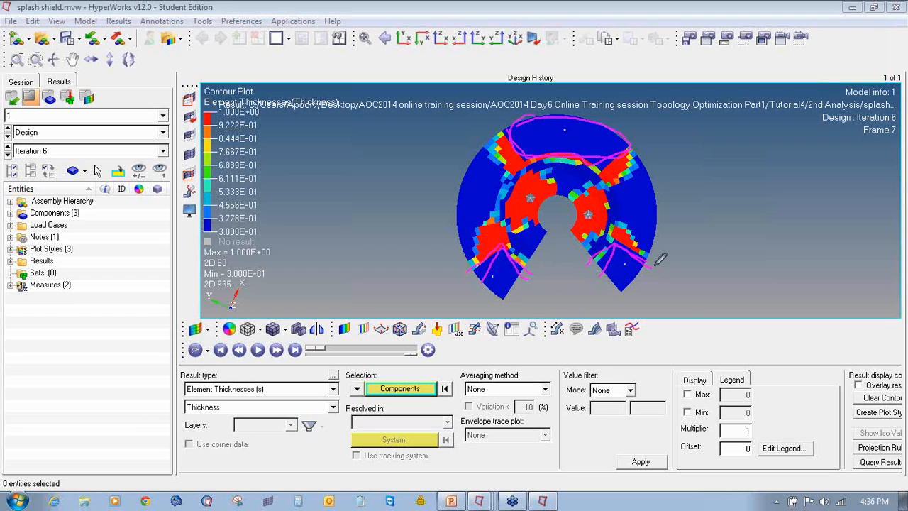
drag(602, 170, 638, 138)
drag(507, 128, 528, 159)
Split the page into two side-by-side windows and load splash shield_s1.h3d as model and results in the empty one
click(288, 39)
click(336, 60)
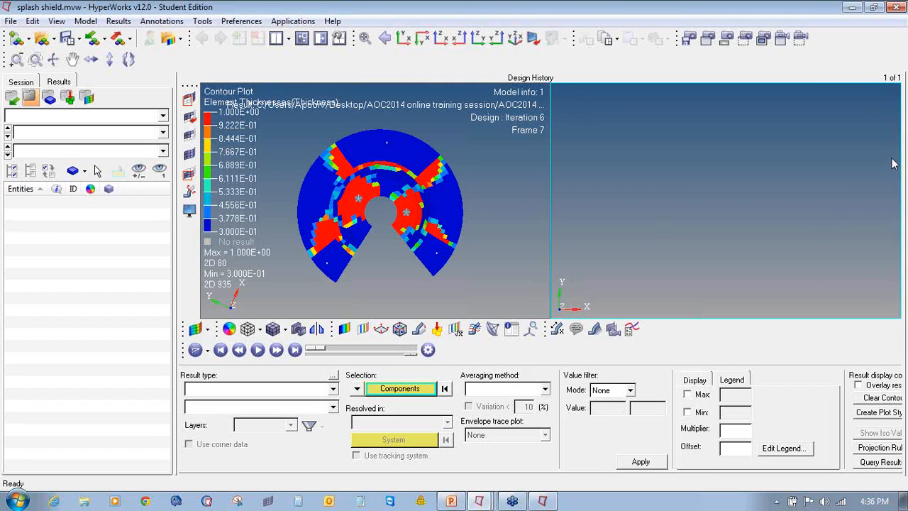
click(41, 37)
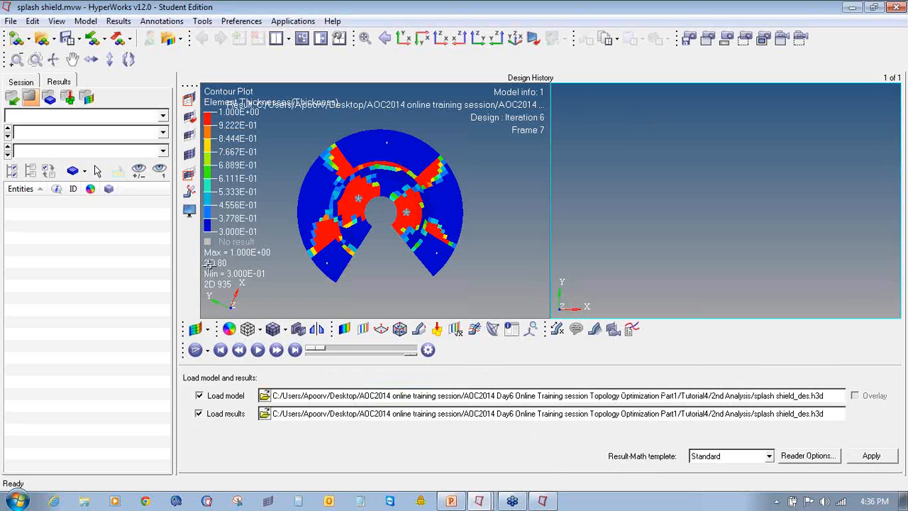
click(265, 396)
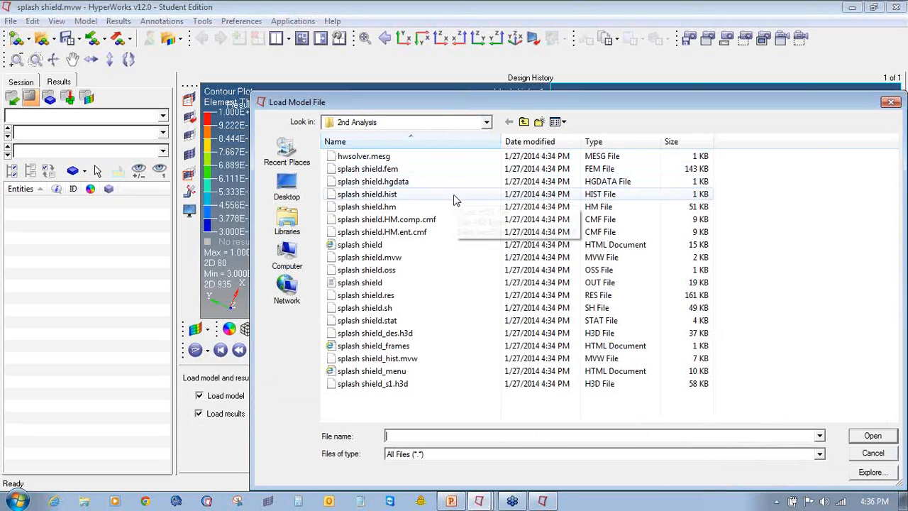
click(639, 141)
click(606, 208)
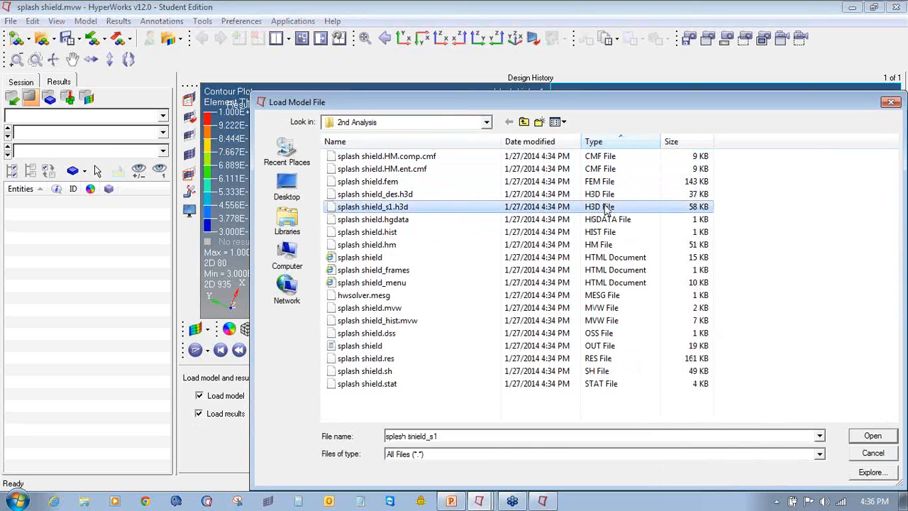
double_click(606, 207)
click(871, 455)
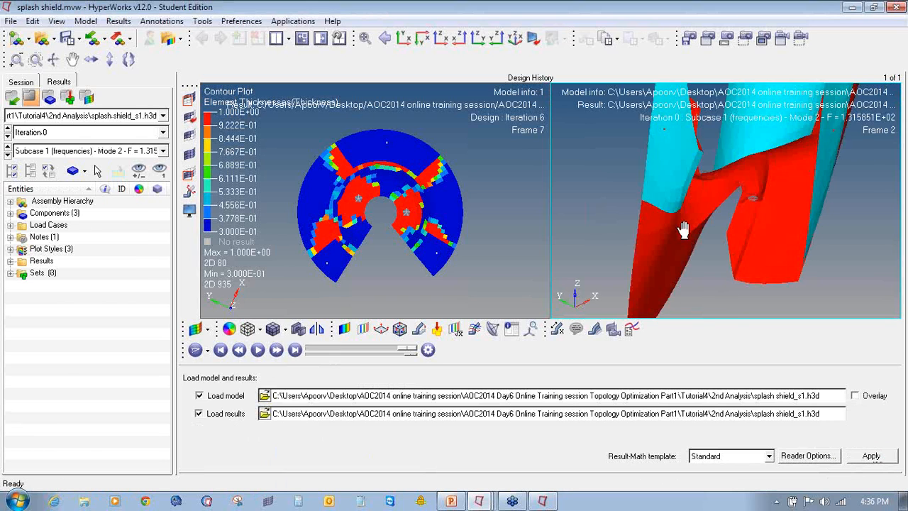
Set the deformed shape's uniform scale factor to 0.01 for the Eigen mode result
click(417, 329)
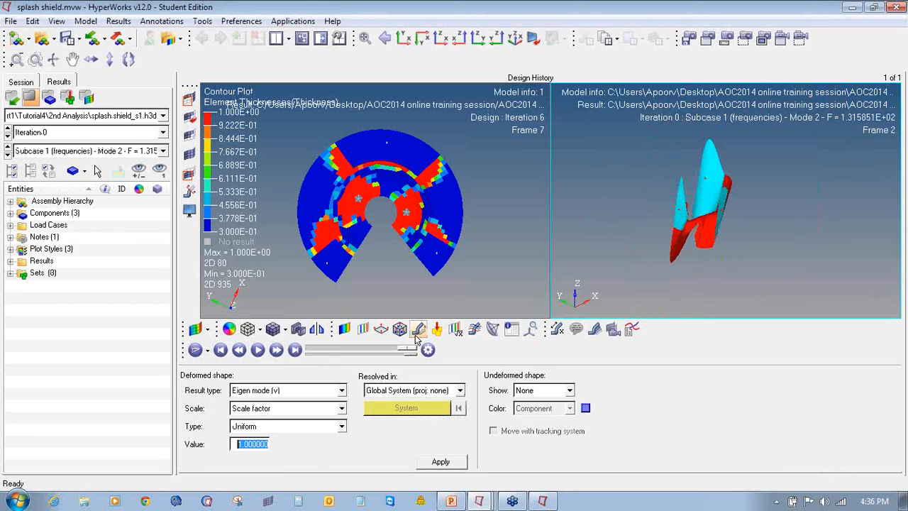
text(00.01)
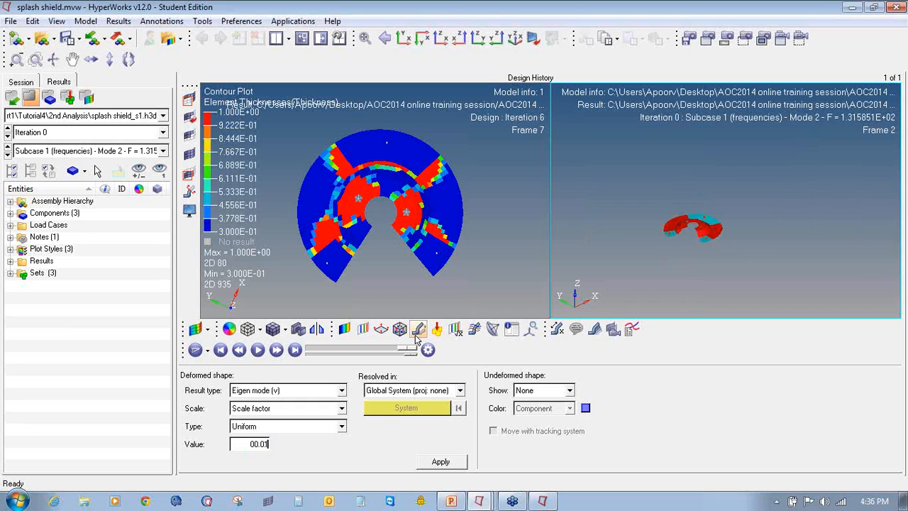
scroll(700, 244, up, 3)
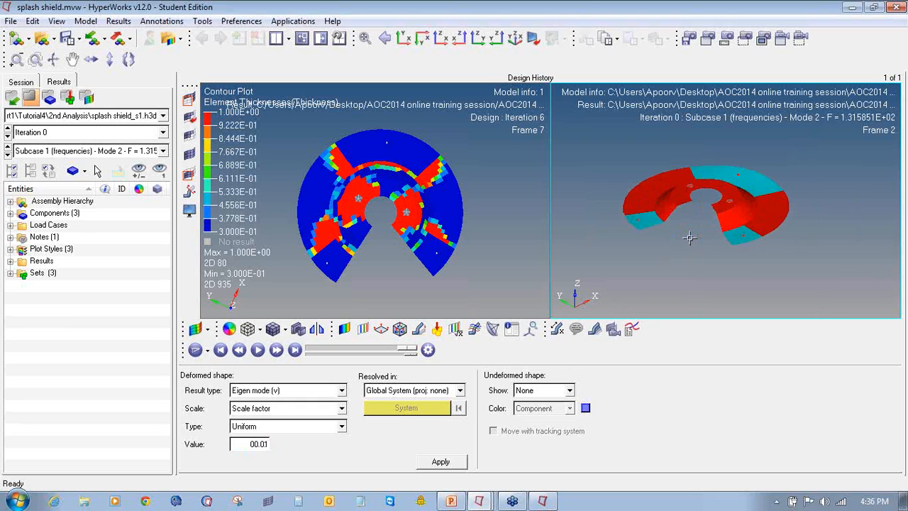
Switch the mode results to Iteration 6 and contour the Eigen Mode magnitude on the shield
click(37, 135)
click(32, 155)
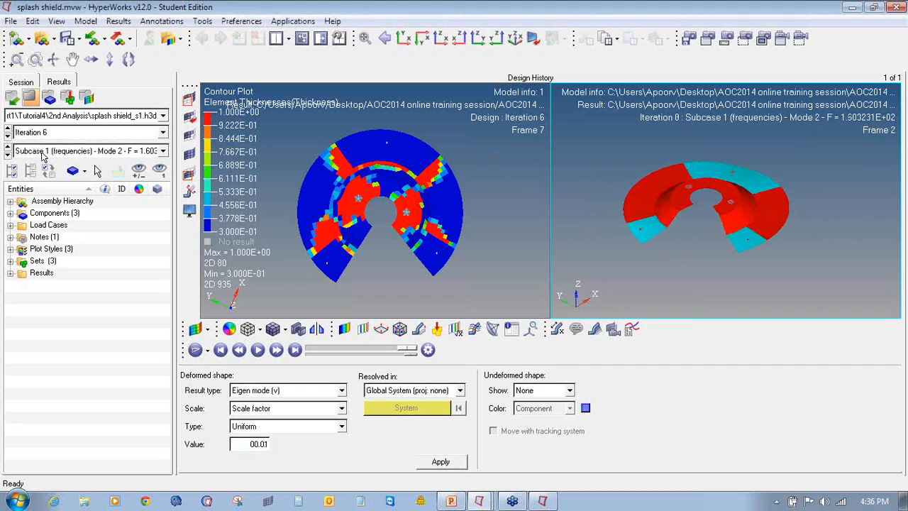
click(345, 329)
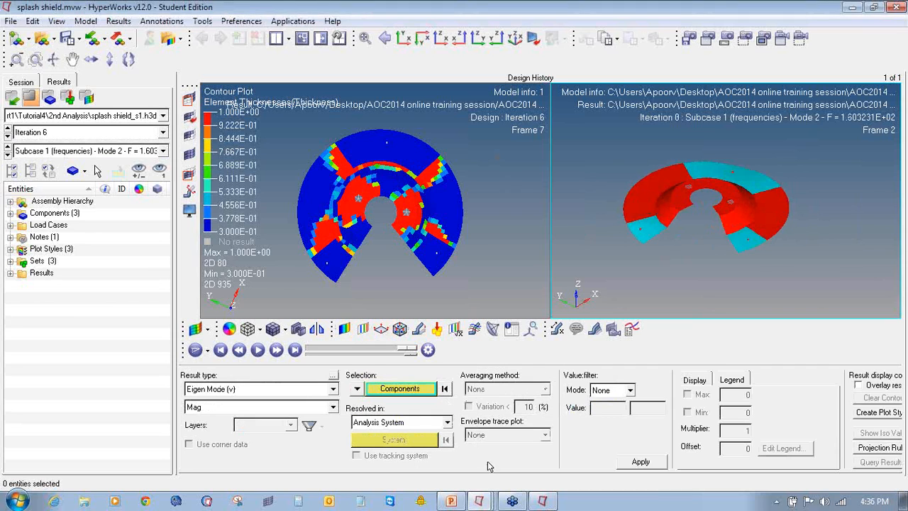
click(640, 462)
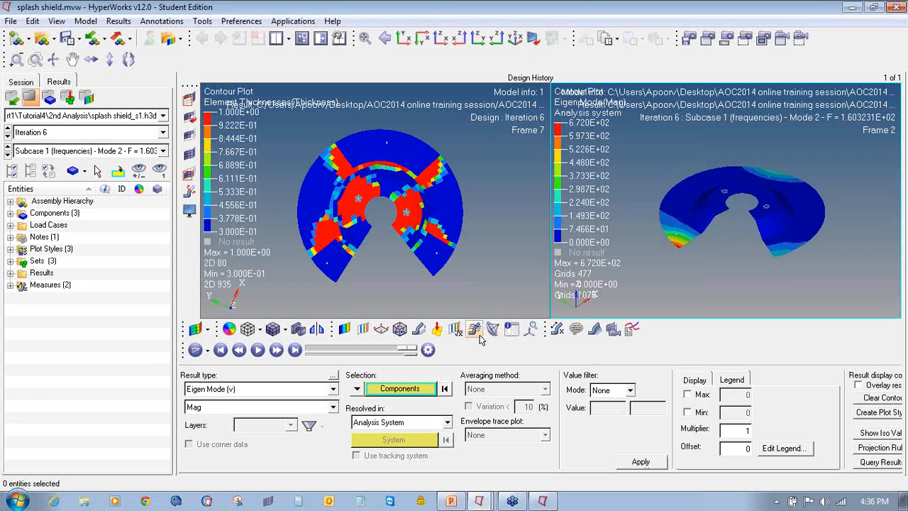
Show only the maximum of the Static MinMax Result on the eigen mode plot and review the list of modes for Iteration 6
click(557, 330)
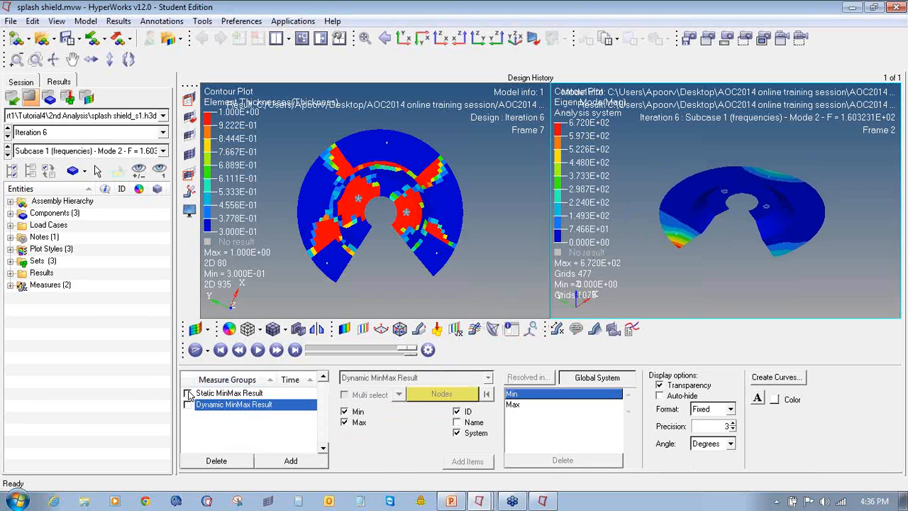
click(188, 394)
click(345, 412)
ctrl+drag(653, 221, 691, 234)
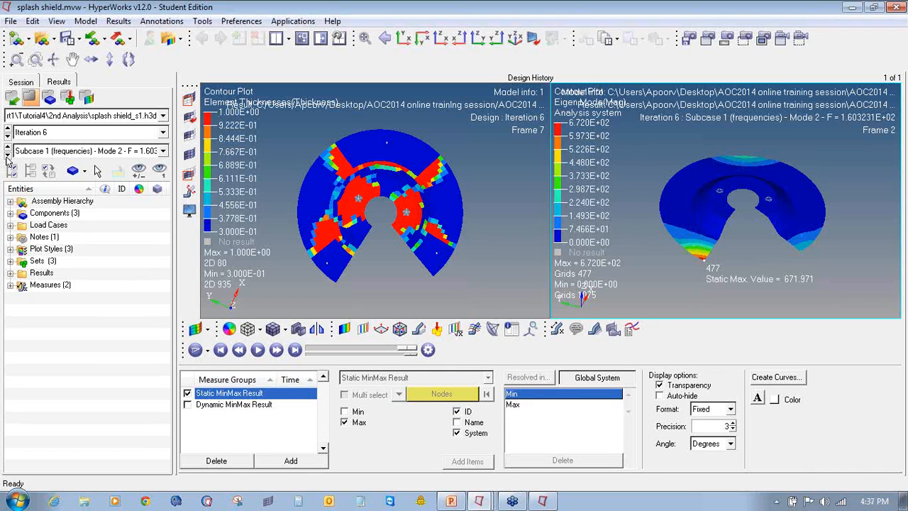
click(164, 151)
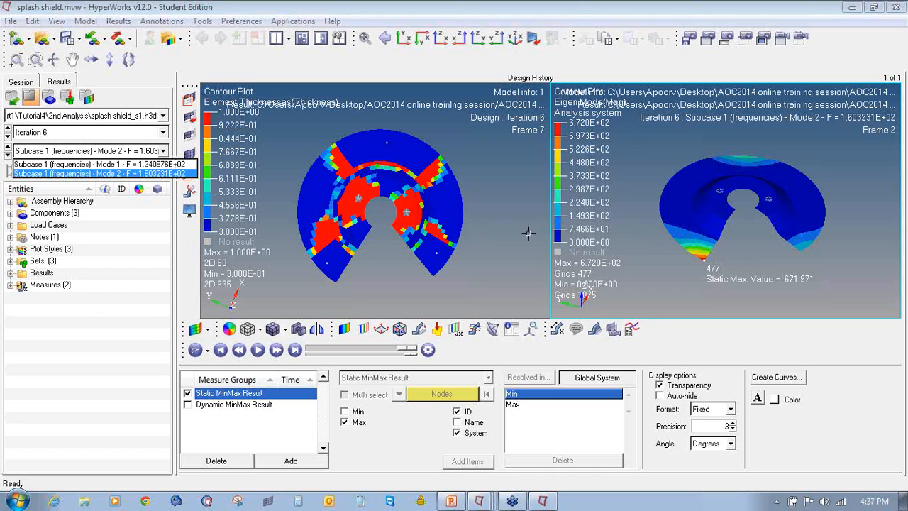
click(771, 260)
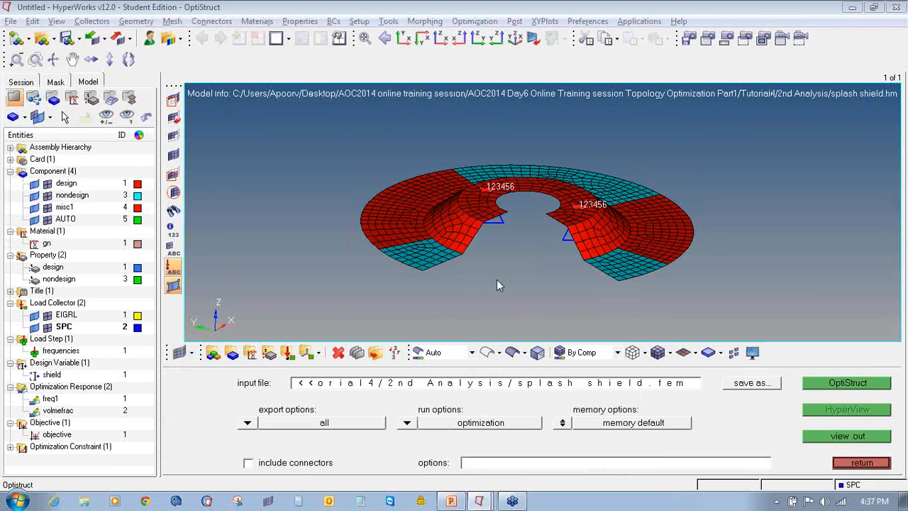
Close both splash shield.mvw result sessions without saving, return to the OptiStruct model session and start a new empty model
click(478, 501)
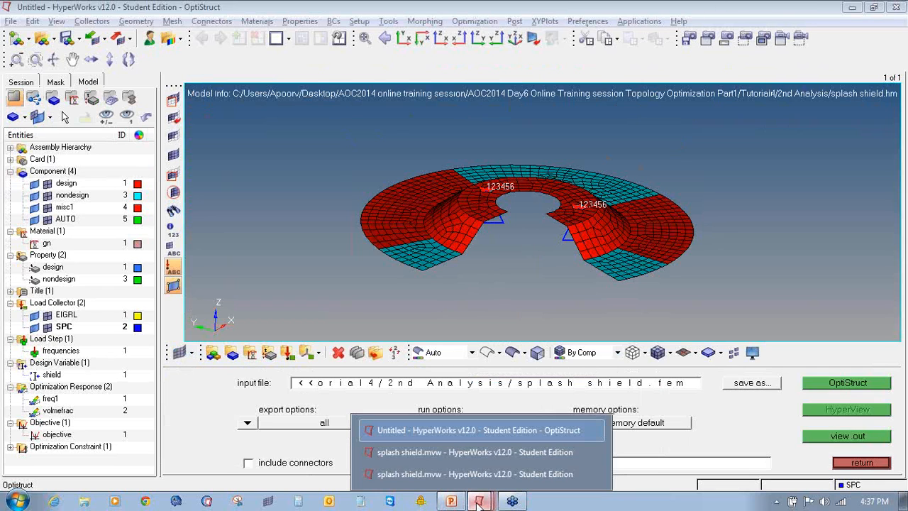
click(494, 457)
click(896, 7)
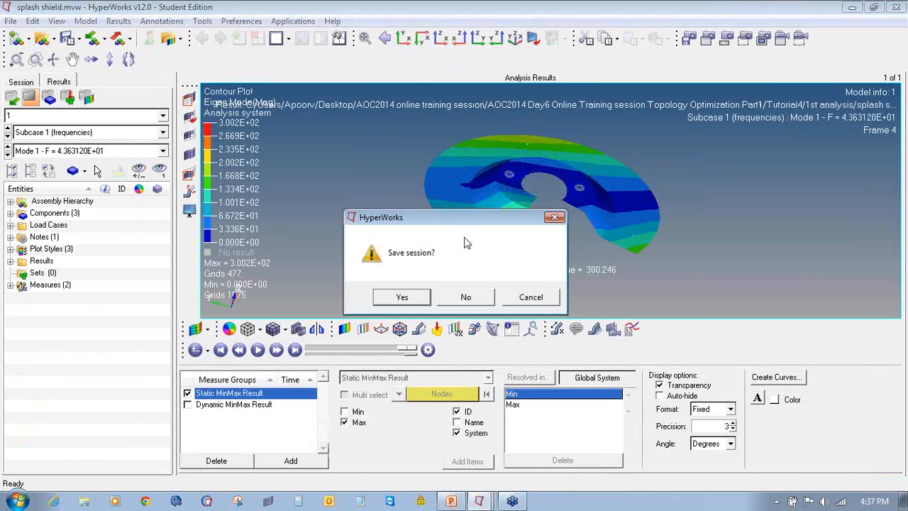
click(474, 297)
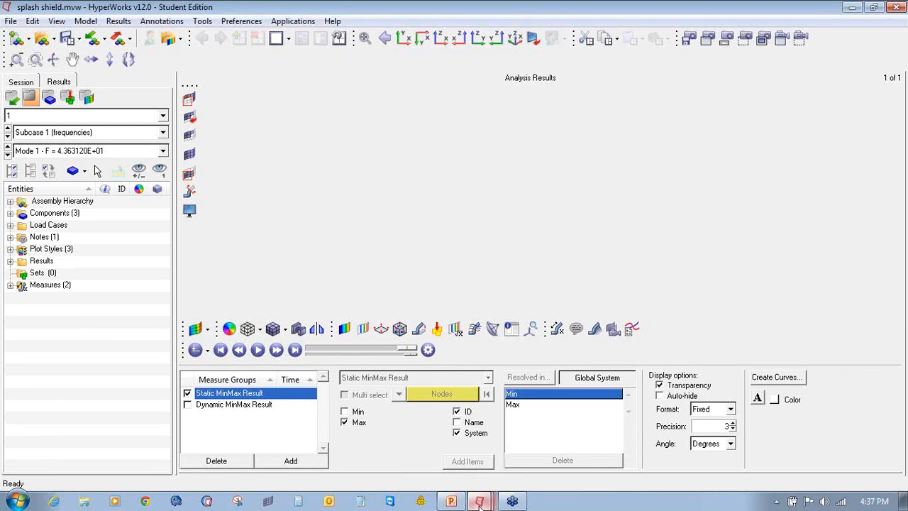
click(478, 501)
click(474, 474)
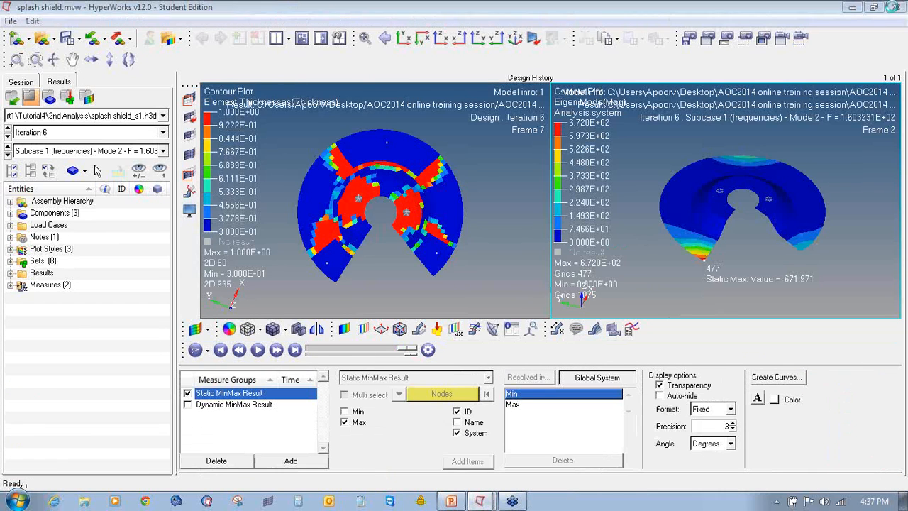
click(465, 296)
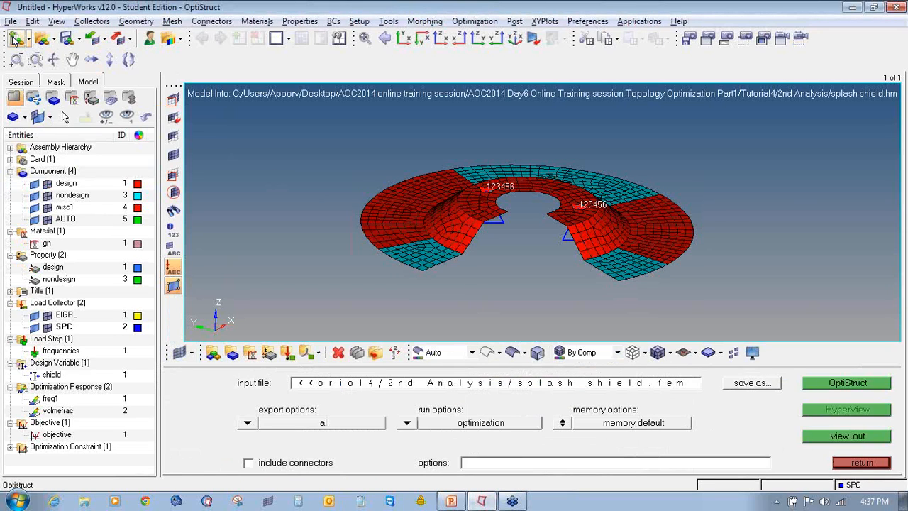
click(15, 38)
click(41, 38)
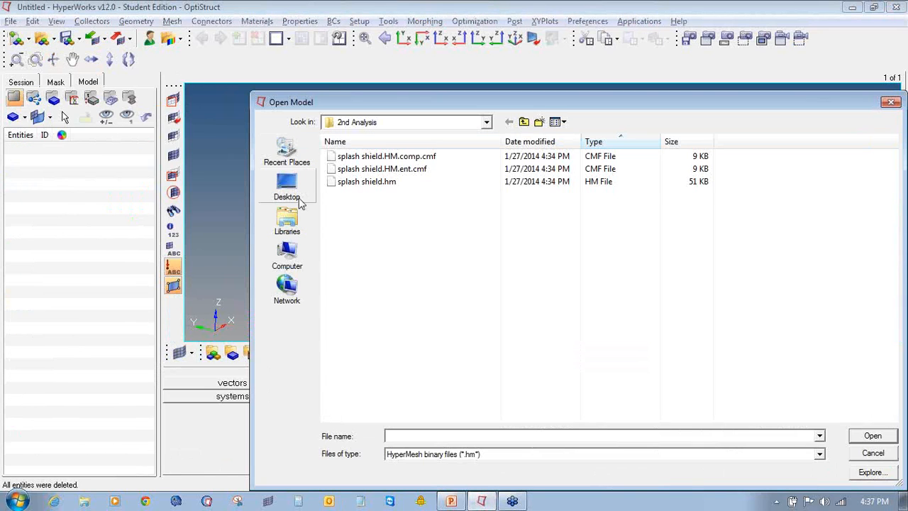
click(298, 254)
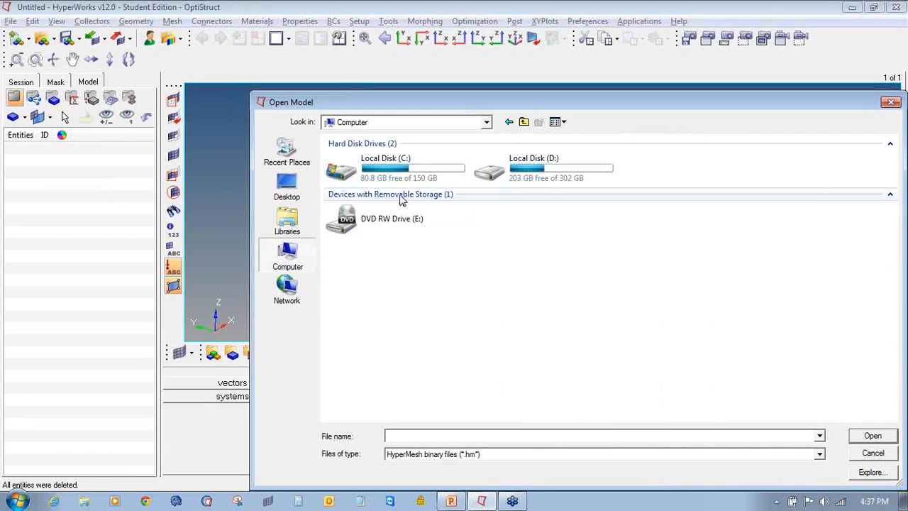
double_click(408, 165)
double_click(409, 253)
click(401, 184)
double_click(400, 193)
double_click(395, 160)
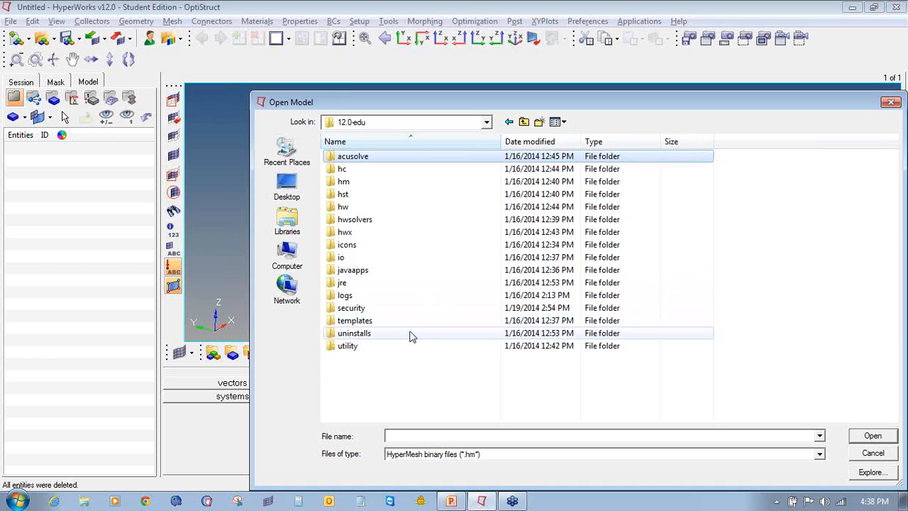
double_click(396, 221)
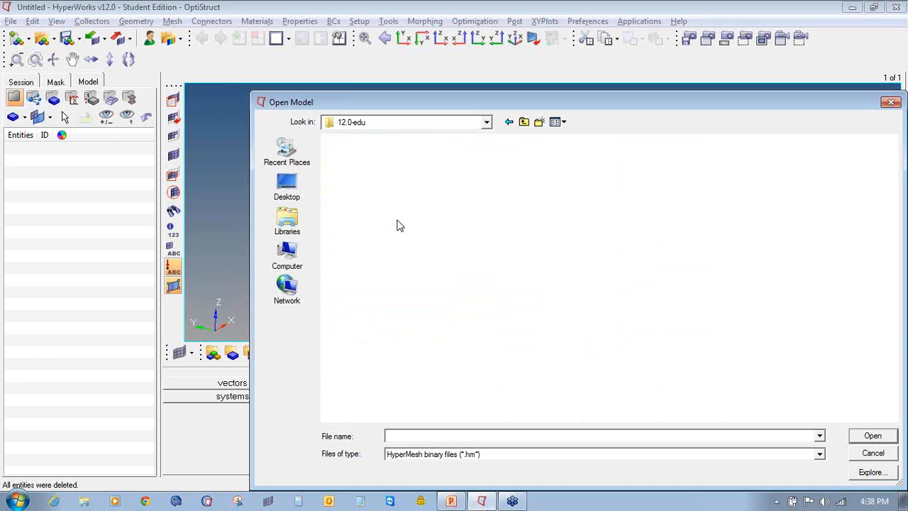
double_click(402, 194)
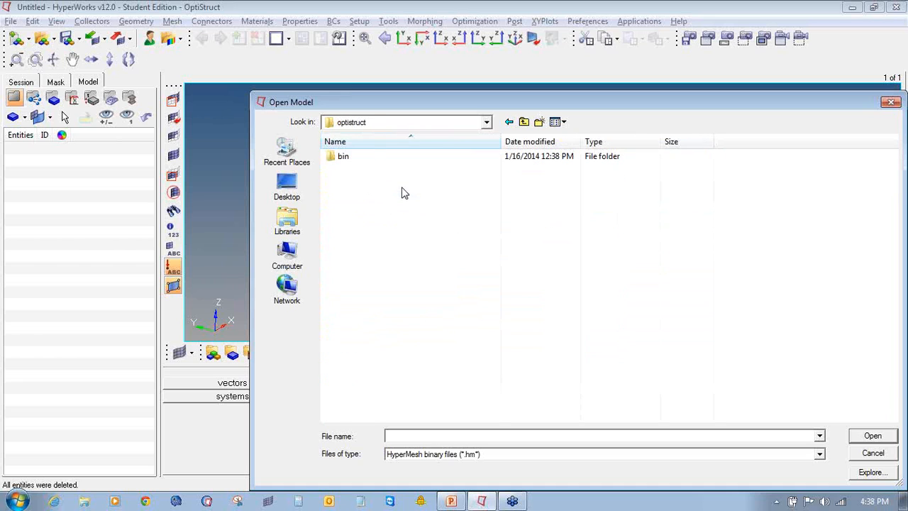
click(525, 122)
click(525, 121)
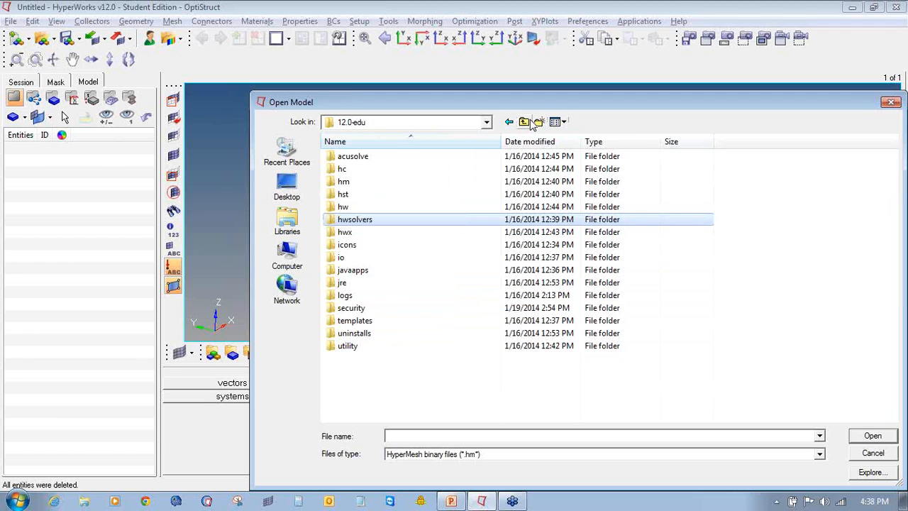
click(529, 119)
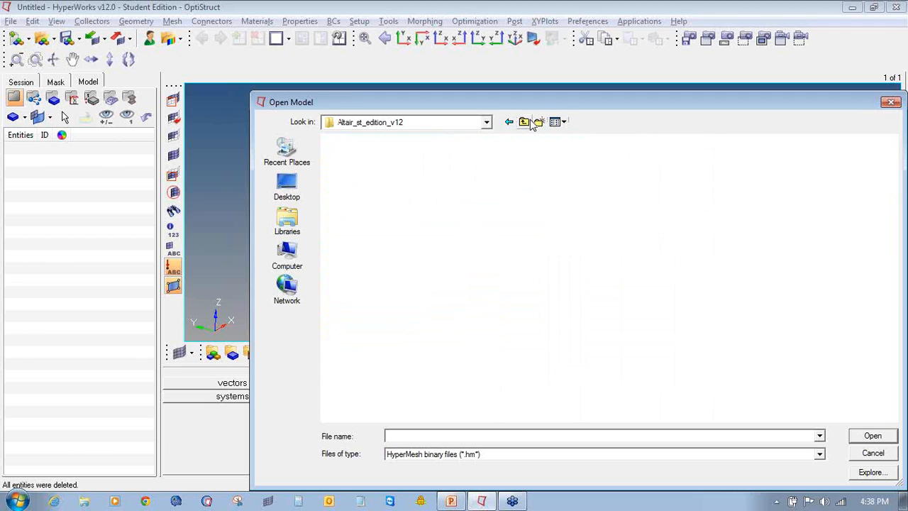
click(529, 120)
double_click(419, 186)
double_click(412, 157)
double_click(378, 372)
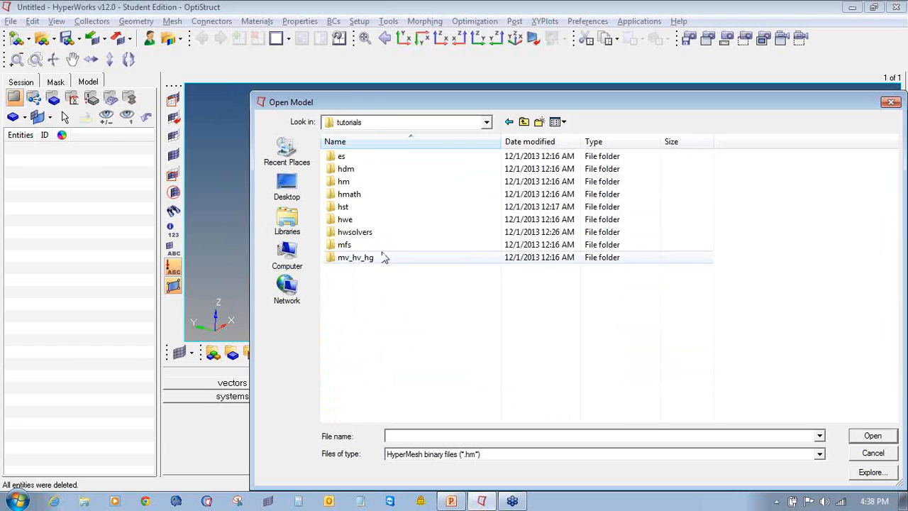
double_click(376, 237)
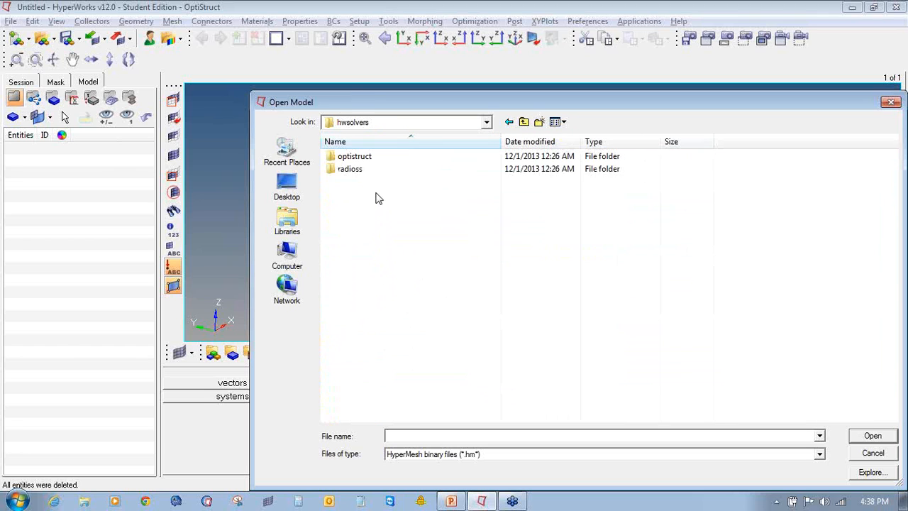
double_click(370, 156)
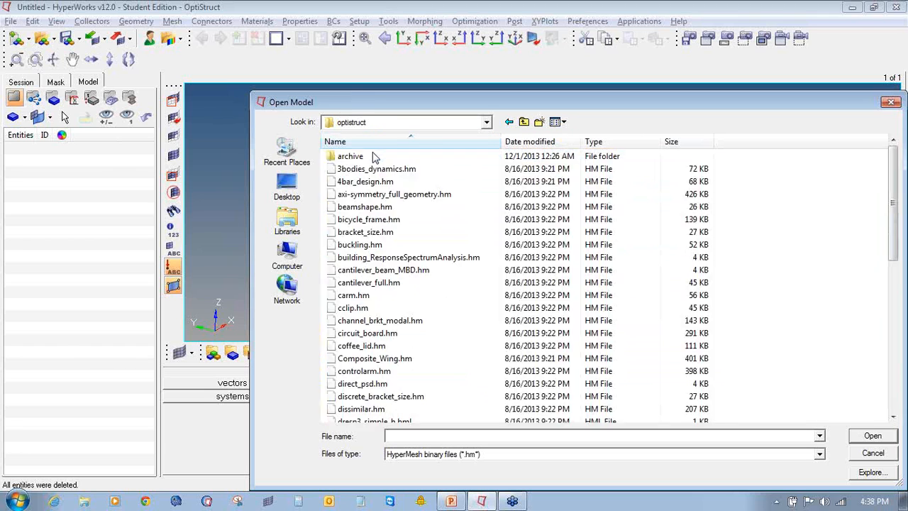
click(396, 206)
scroll(395, 368, down, 9)
click(395, 371)
key(Down)
key(Up)
key(Down)
key(Up)
key(Down)
key(Up)
key(Down)
key(Up)
key(Down)
key(Up)
key(Down)
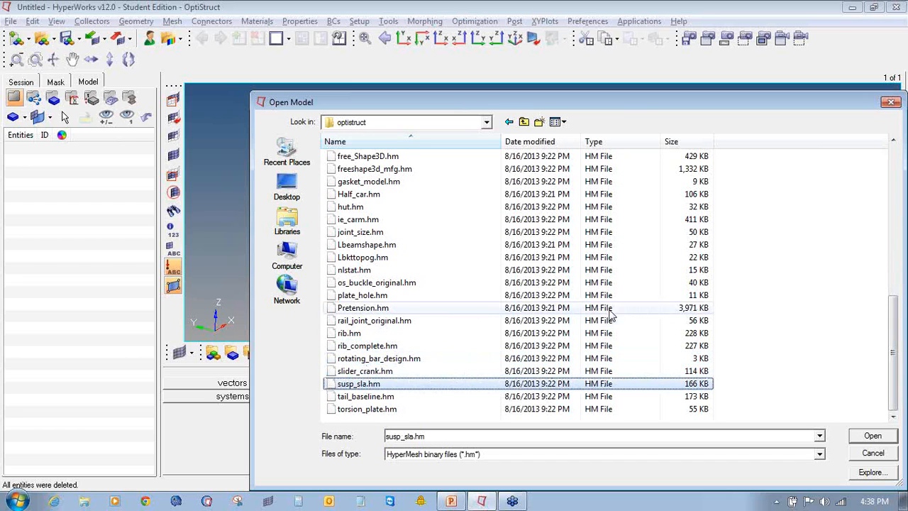
click(872, 457)
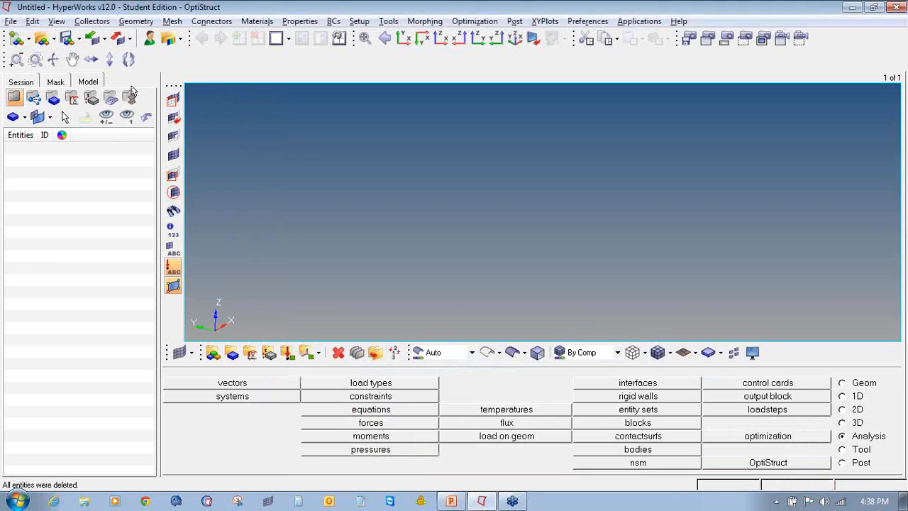
Start an OptiStruct solver deck import and browse to the optistruct folder under Altair_12, 12.0, tutorials, hwsolvers
click(116, 39)
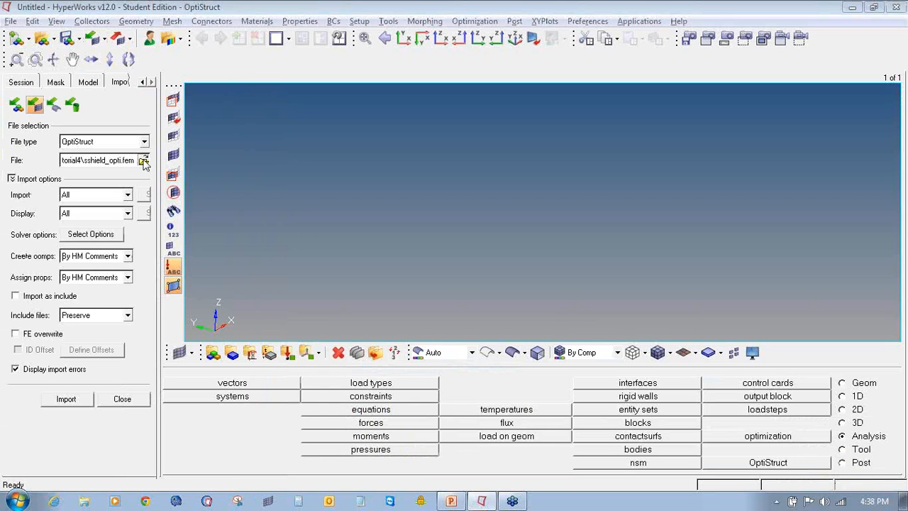
click(144, 161)
click(287, 255)
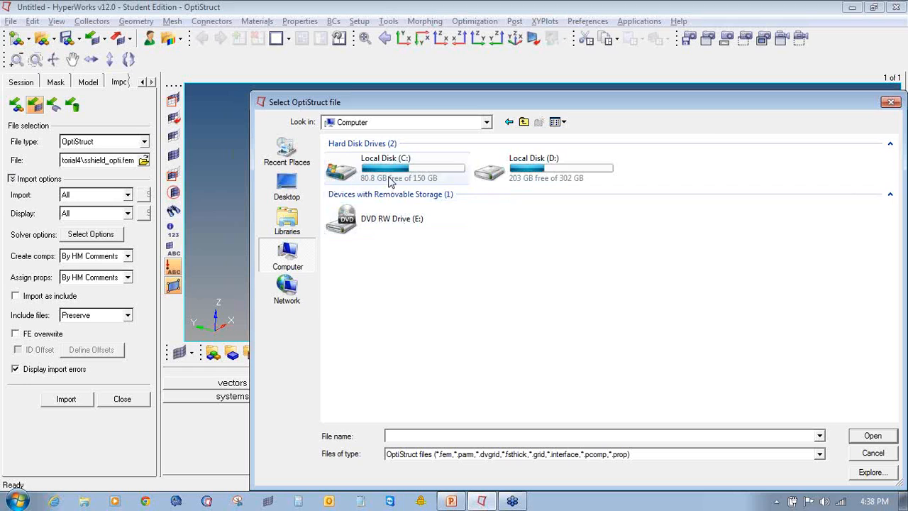
double_click(388, 183)
double_click(362, 245)
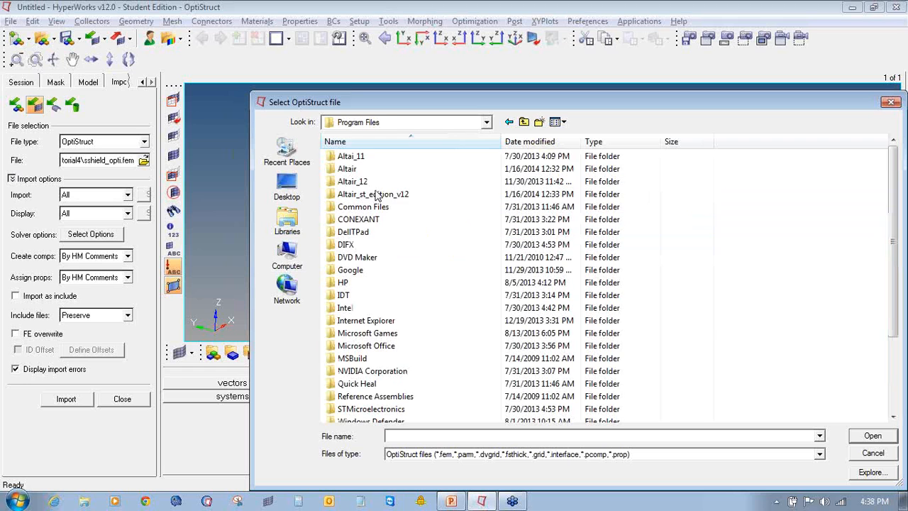
double_click(370, 182)
double_click(366, 157)
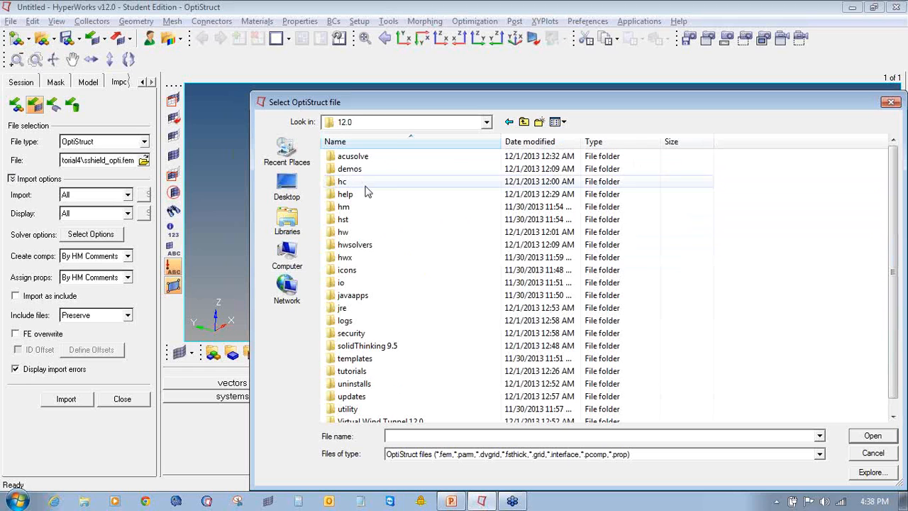
double_click(351, 369)
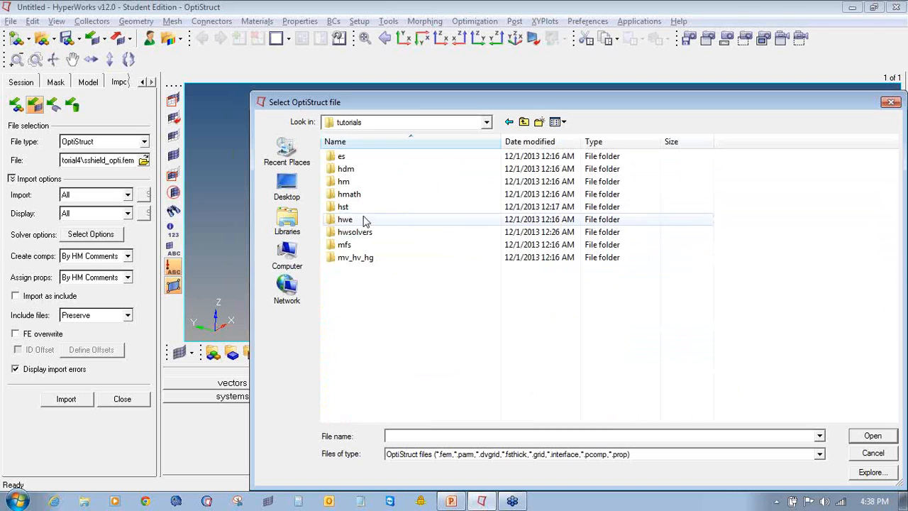
double_click(386, 237)
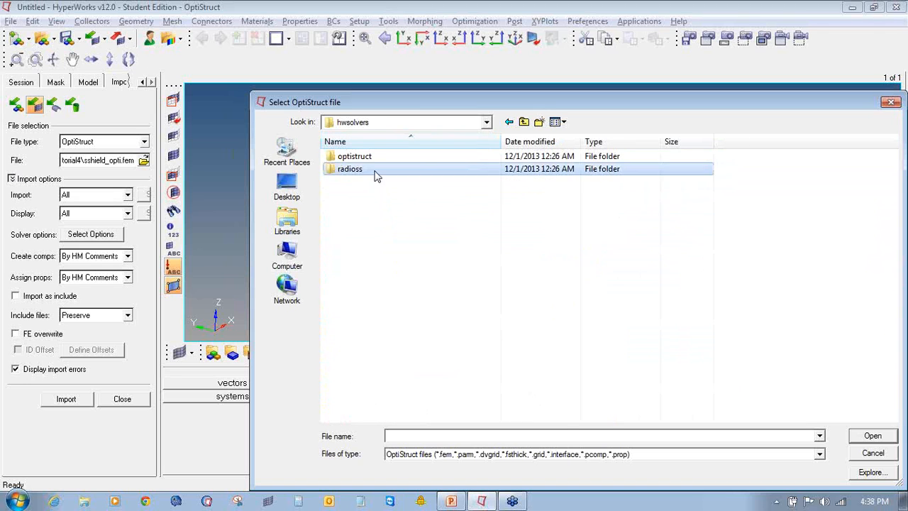
double_click(362, 156)
Import the sshield_newdesign.fem model with all entities and close the import settings
click(404, 307)
scroll(404, 307, down, 4)
click(376, 328)
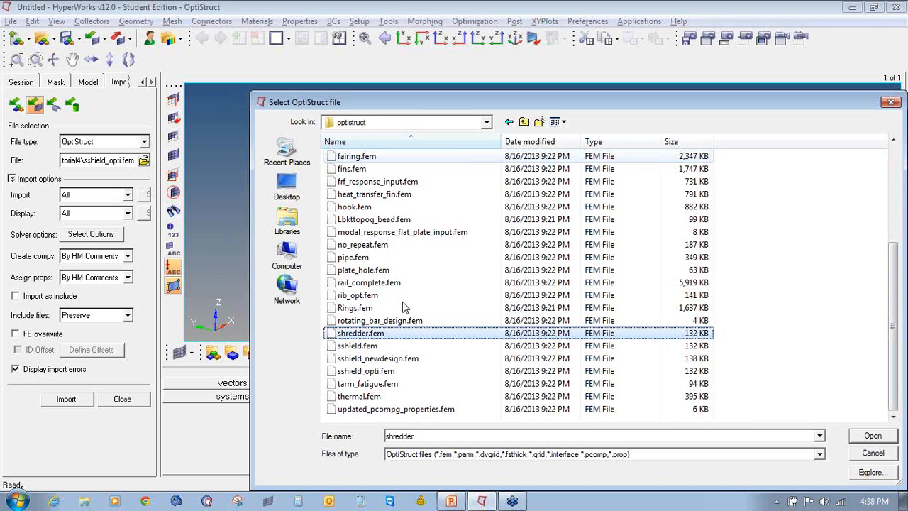
double_click(392, 358)
click(62, 400)
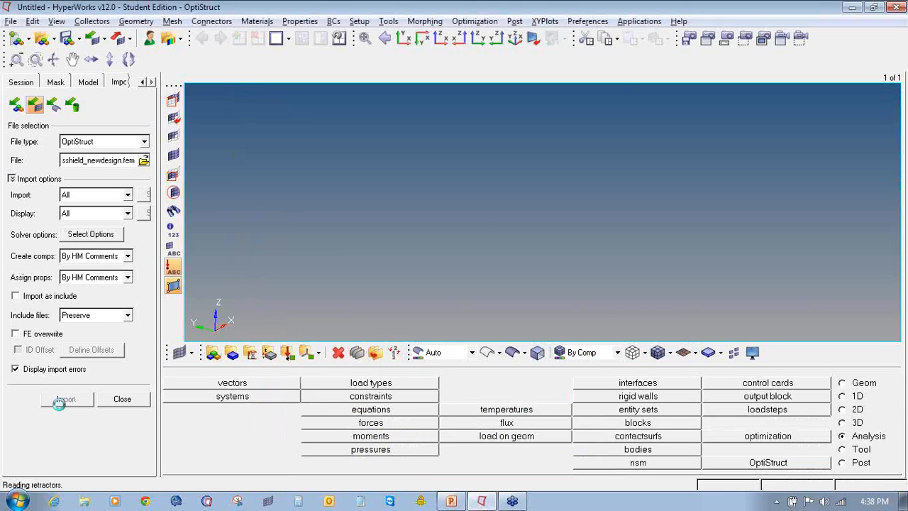
click(144, 402)
Examine the new rib design around the constrained bolt regions of the imported splash shield mesh
mouse_move(567, 268)
ctrl+mouse_down()
mouse_move(596, 138)
mouse_move(549, 258)
mouse_move(539, 234)
mouse_move(509, 244)
mouse_move(517, 223)
mouse_move(506, 213)
mouse_move(508, 224)
mouse_move(560, 259)
mouse_move(628, 251)
mouse_move(613, 124)
mouse_move(582, 215)
mouse_move(618, 213)
mouse_move(455, 248)
mouse_move(482, 286)
mouse_move(500, 234)
mouse_move(464, 190)
ctrl+mouse_up()
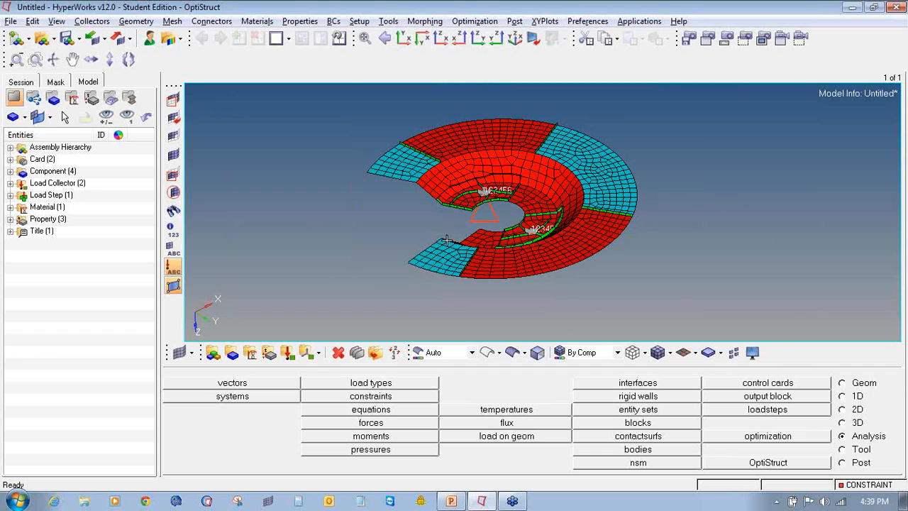
scroll(447, 241, up, 4)
scroll(472, 191, down, 4)
ctrl+drag(481, 190, 447, 196)
scroll(448, 196, up, 4)
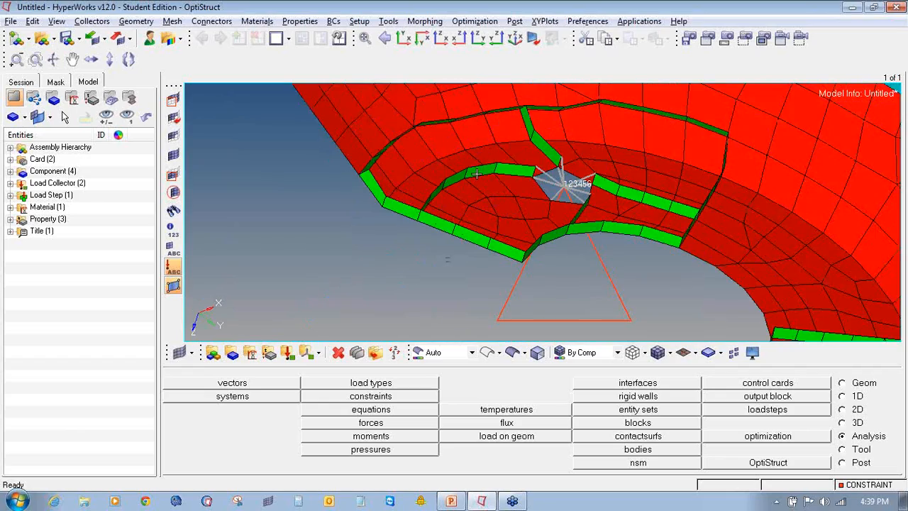
scroll(478, 168, down, 4)
ctrl+drag(527, 219, 626, 226)
scroll(598, 237, up, 3)
scroll(599, 238, down, 5)
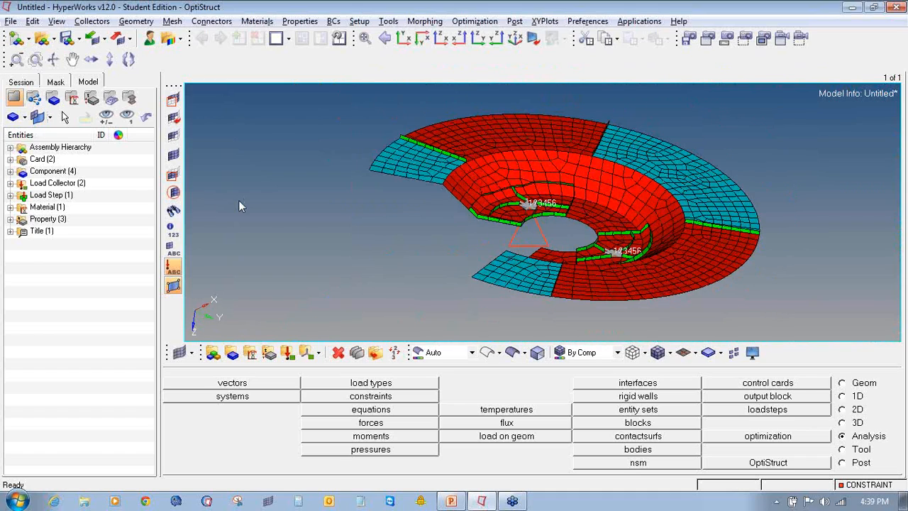
Save the model as shield in a new folder named 3rd analysis inside the Tutorial4 folder
click(12, 21)
mouse_move(56, 97)
click(125, 134)
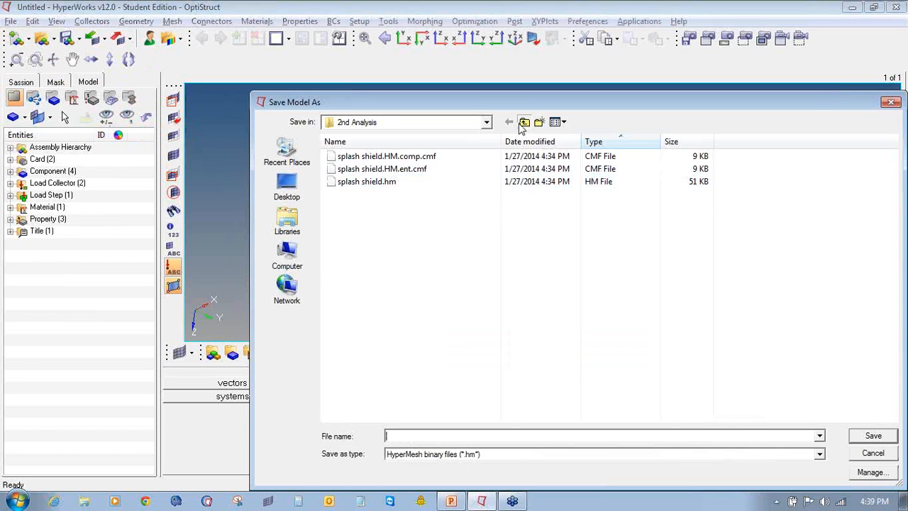
click(523, 122)
click(538, 122)
text(3rd analysis)
key(Return)
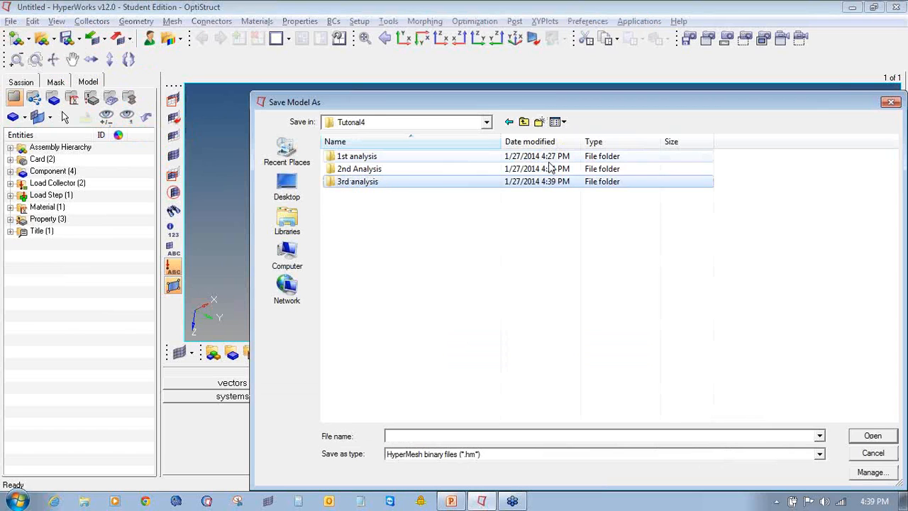
key(Return)
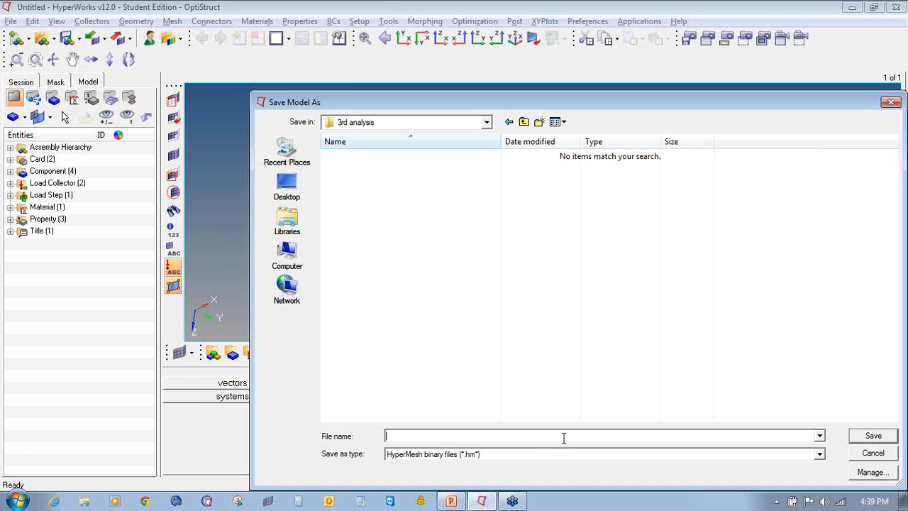
text(shield)
key(Return)
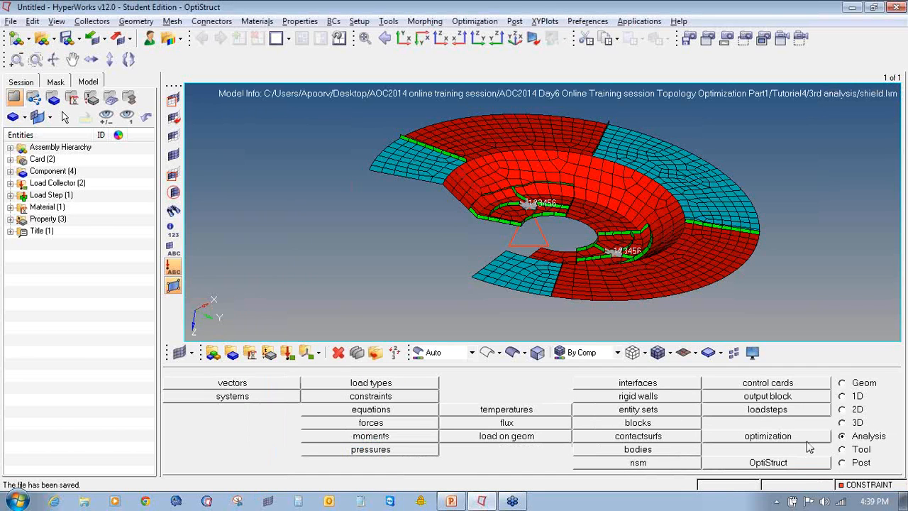
Run OptiStruct on shield.fem, open the results, and dismiss the solver view and message log
click(805, 462)
click(831, 384)
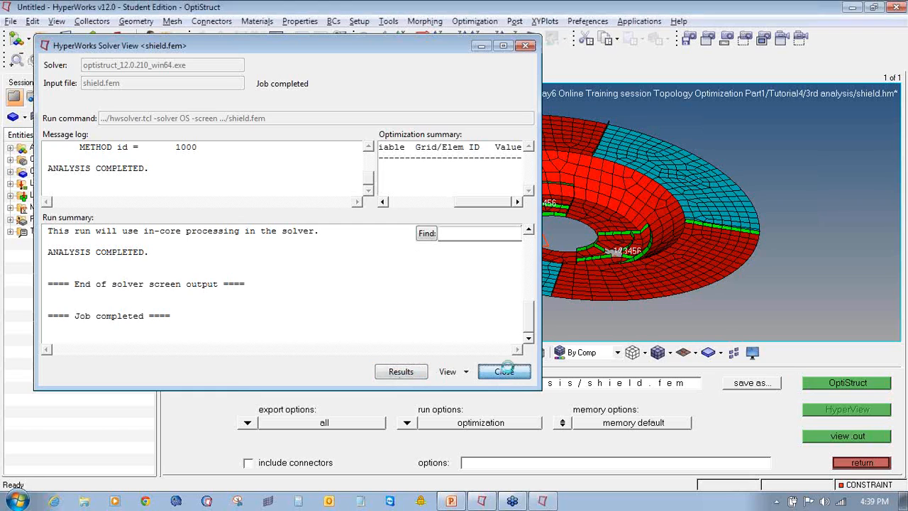
click(503, 371)
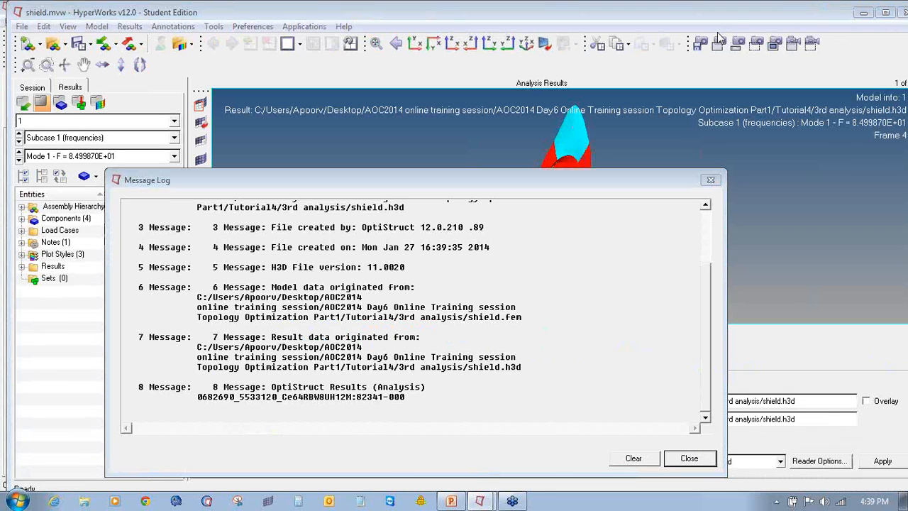
click(710, 179)
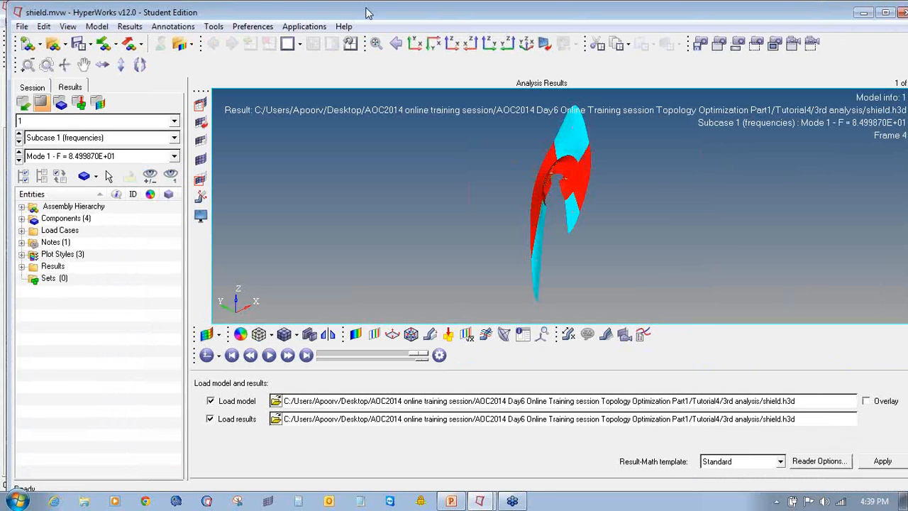
double_click(367, 13)
Contour the Eigen Mode magnitude on the shield and set the deformed shape's uniform scale factor to 0.1
click(344, 329)
click(640, 462)
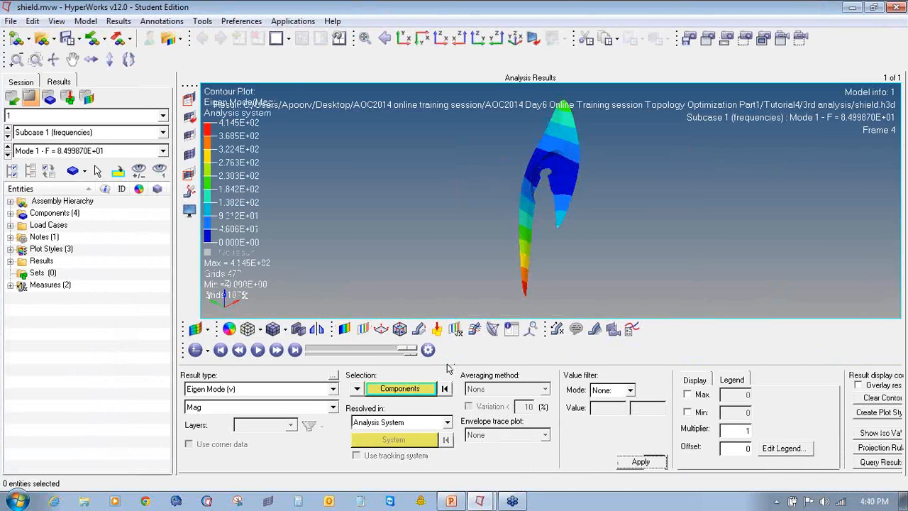
click(418, 328)
text(0.1)
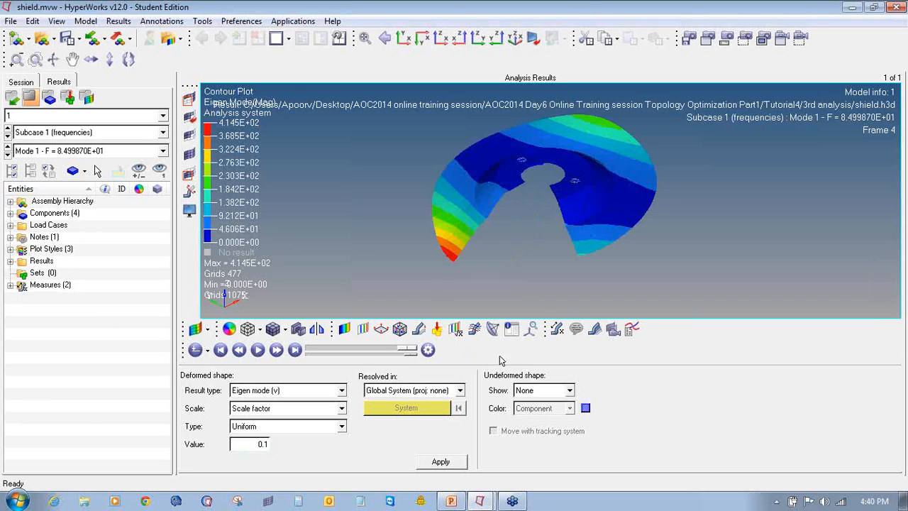
Show only the maximum of the Static MinMax Result on the eigen mode plot and review the list of modes
click(558, 329)
click(188, 393)
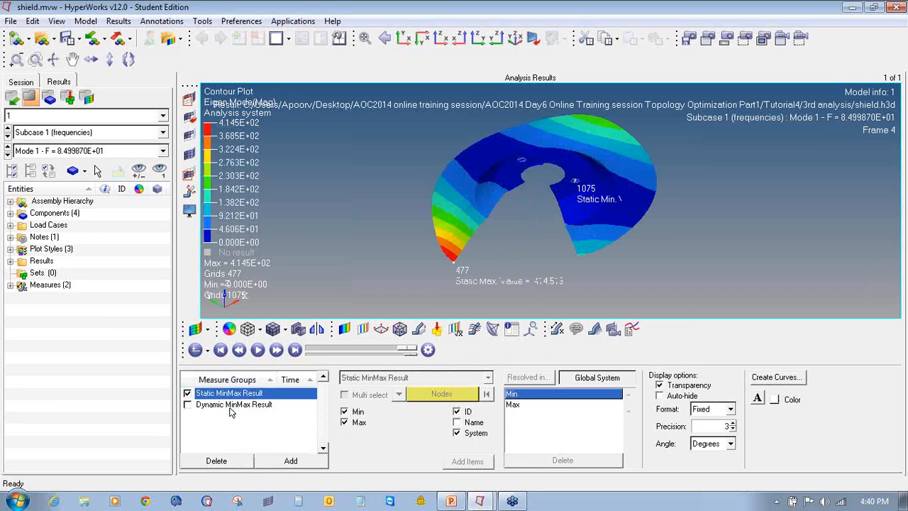
ctrl+drag(638, 213, 715, 234)
click(94, 151)
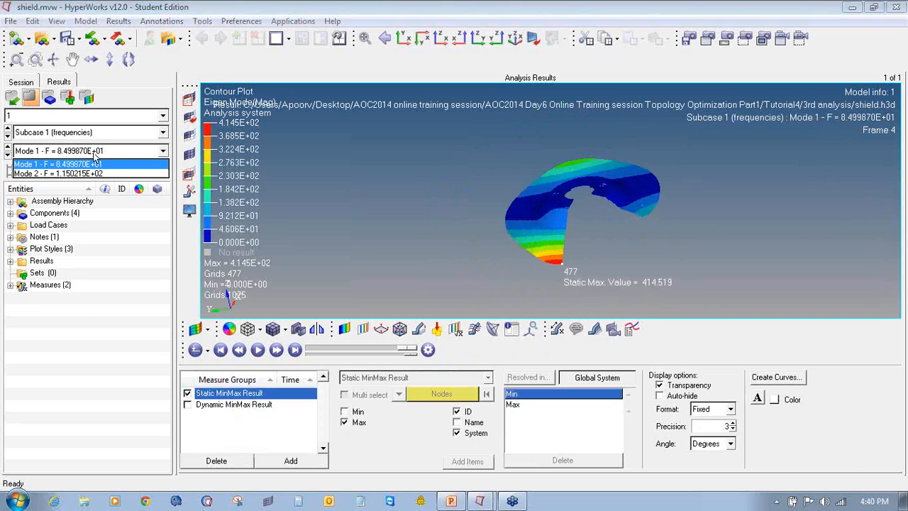
click(93, 153)
ctrl+drag(560, 235, 605, 189)
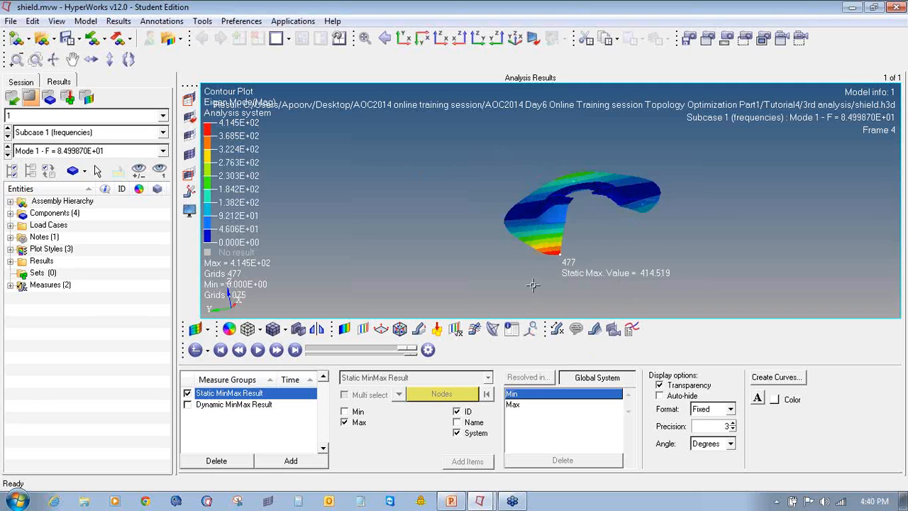
Switch to the OptiStruct model session and examine the EIGRL card of the eigenvalue load collector
mouse_move(479, 500)
click(479, 454)
click(287, 352)
click(193, 399)
click(324, 382)
click(204, 383)
click(739, 423)
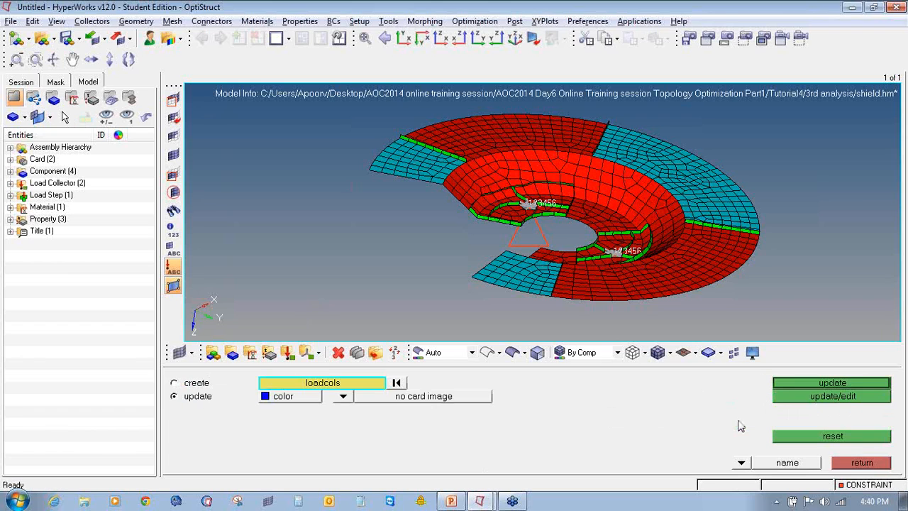
click(786, 397)
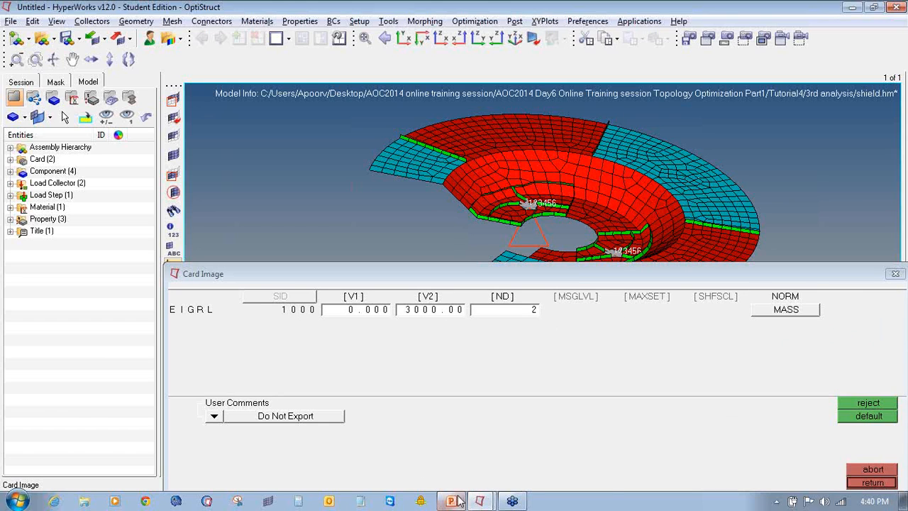
Close the shield.mvw results session without saving, leave the EIGRL card, and start a new empty model
mouse_move(479, 501)
click(477, 473)
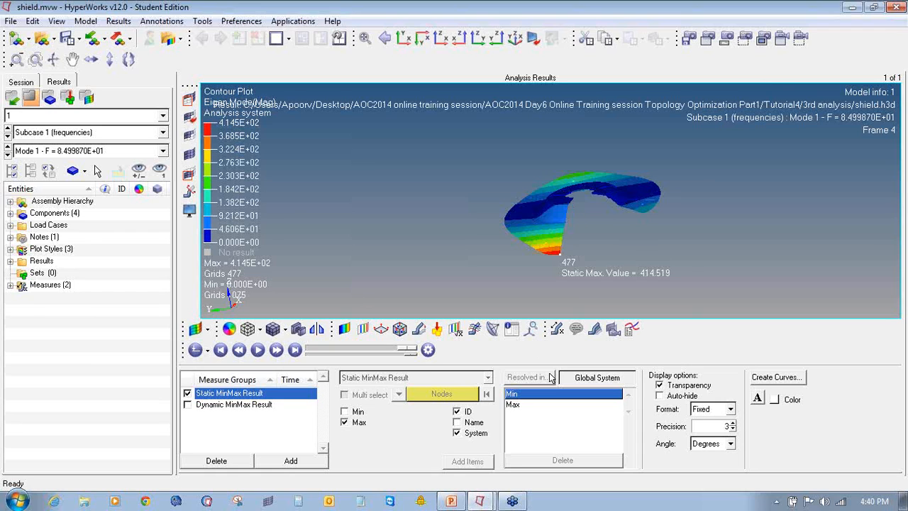
click(894, 7)
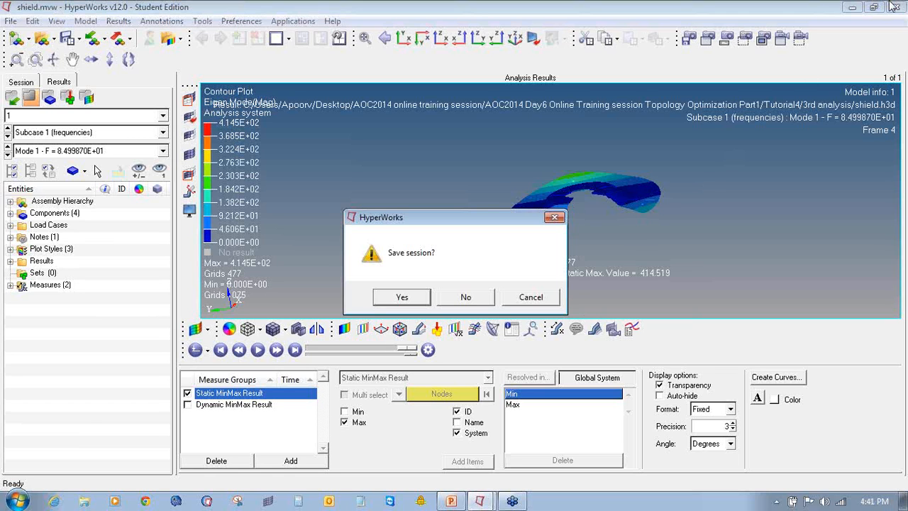
click(476, 291)
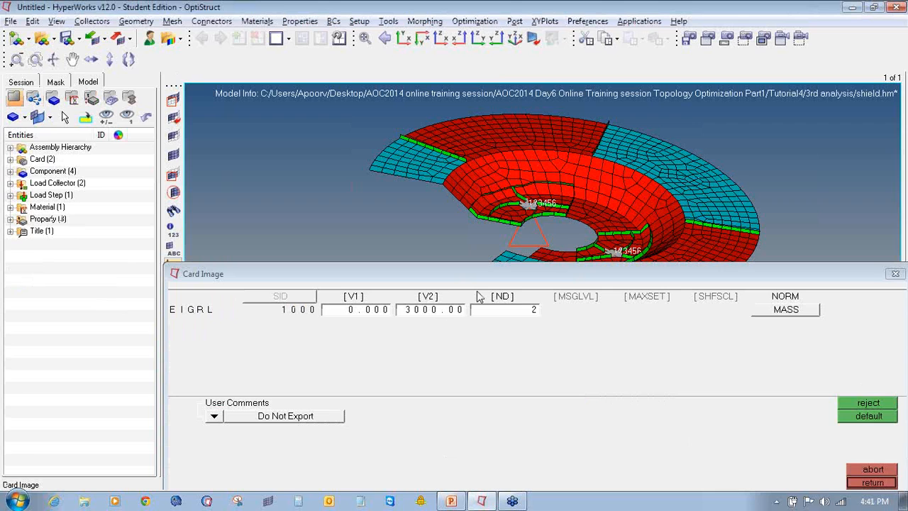
click(895, 273)
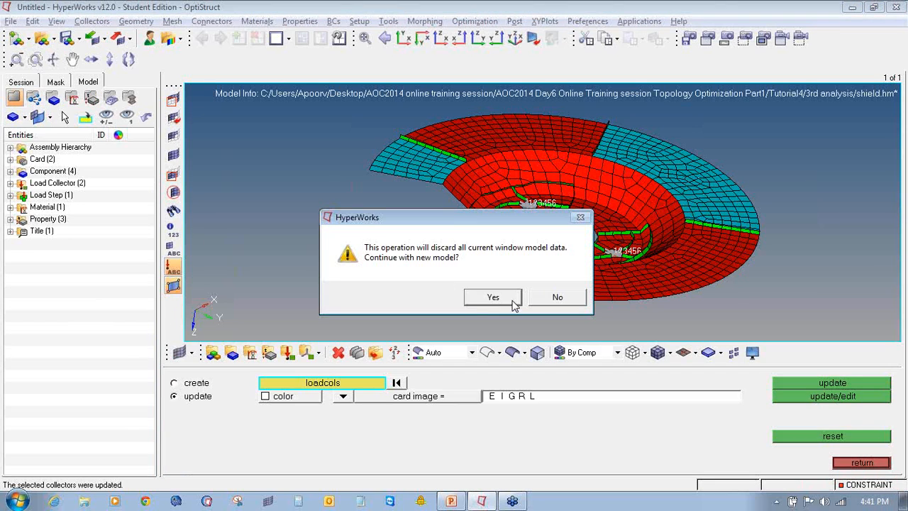
click(511, 300)
Switch to the PowerPoint presentation, start the slide show and advance to the OS-2030 control arm exercise slide
click(450, 501)
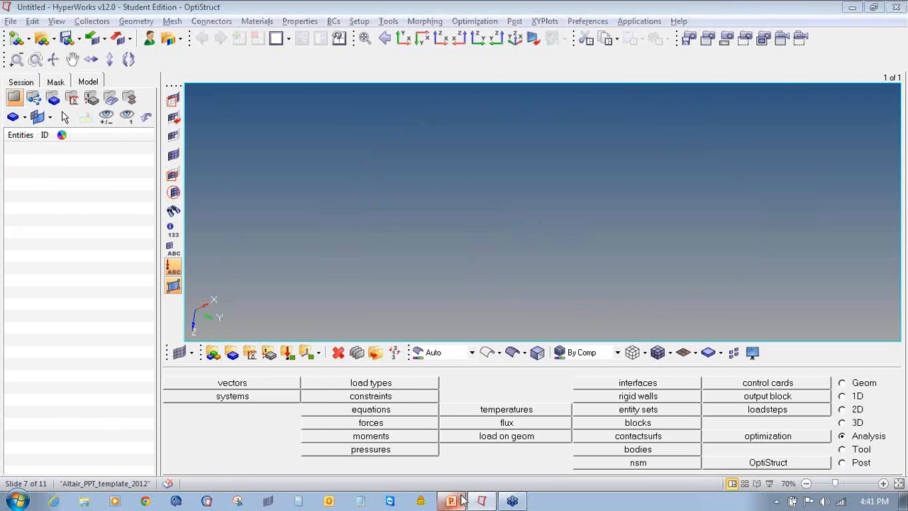
click(768, 483)
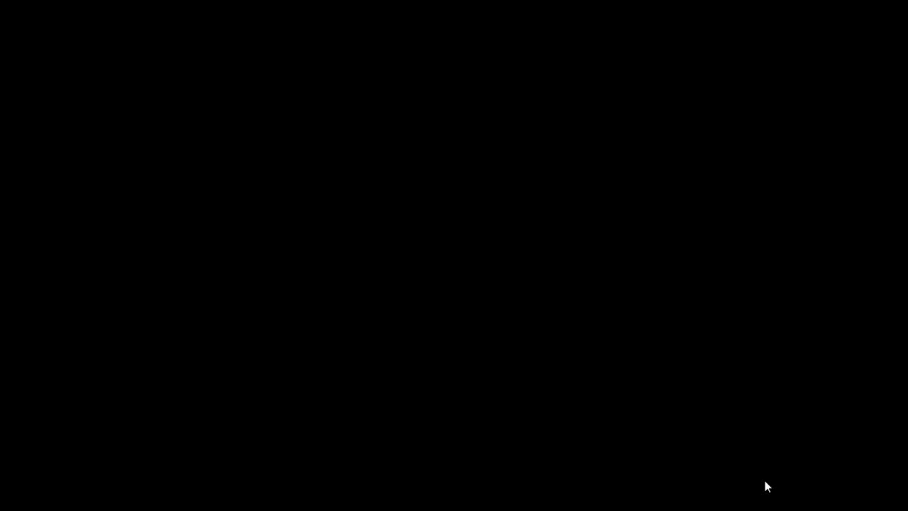
key(Right)
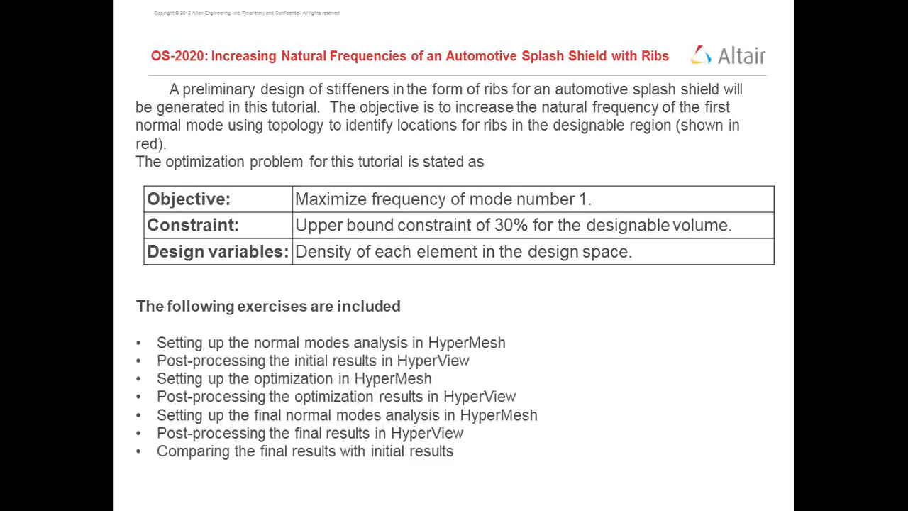
key(Right)
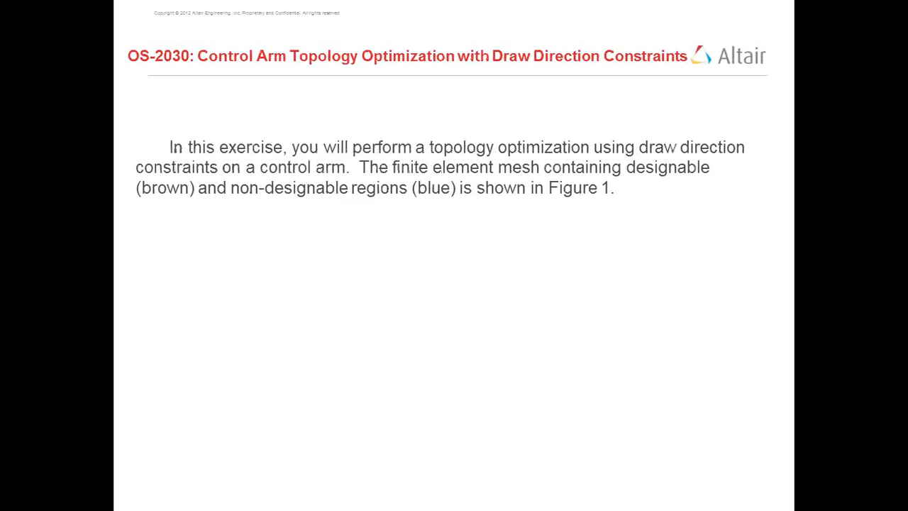
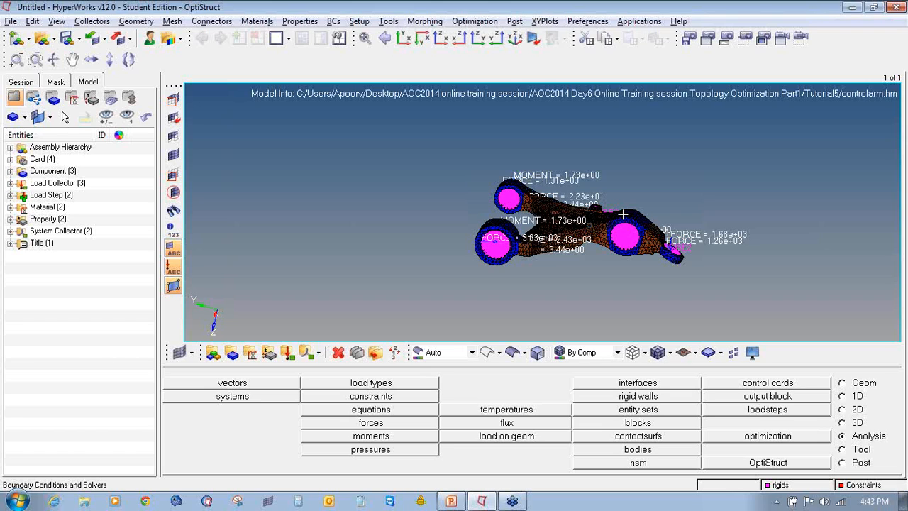
Create a topology design variable named dv1 of type PSOLID on the Design property
click(818, 436)
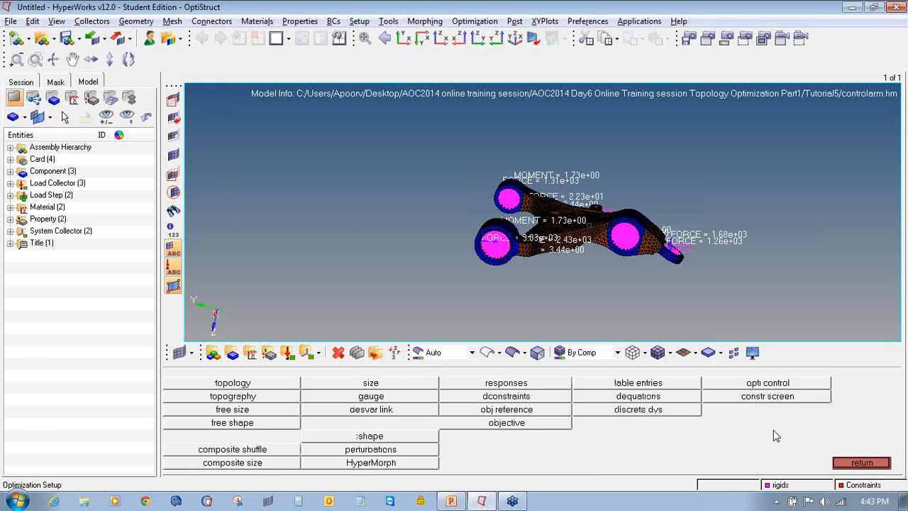
click(220, 384)
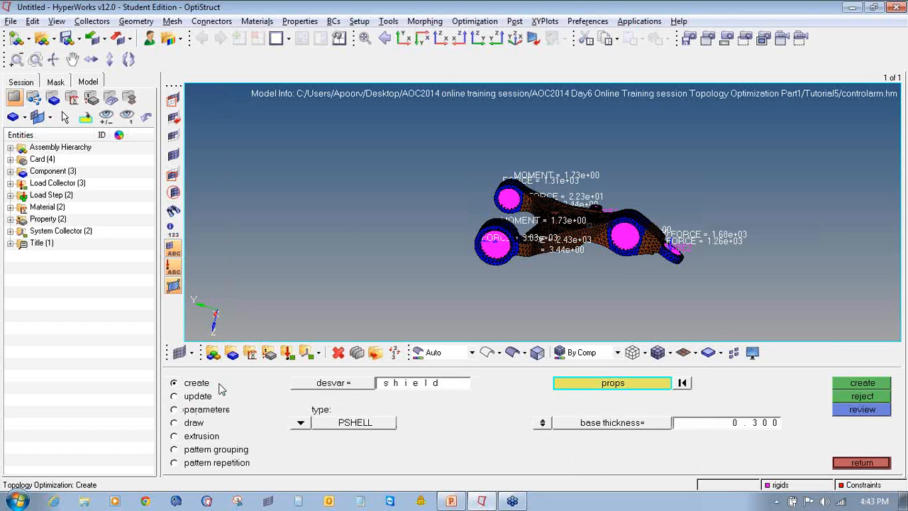
click(395, 386)
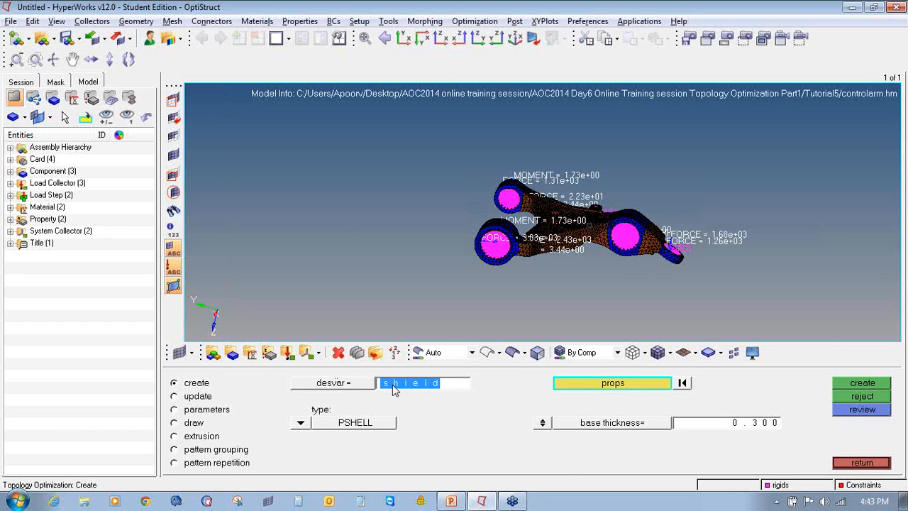
text(dv1)
click(575, 383)
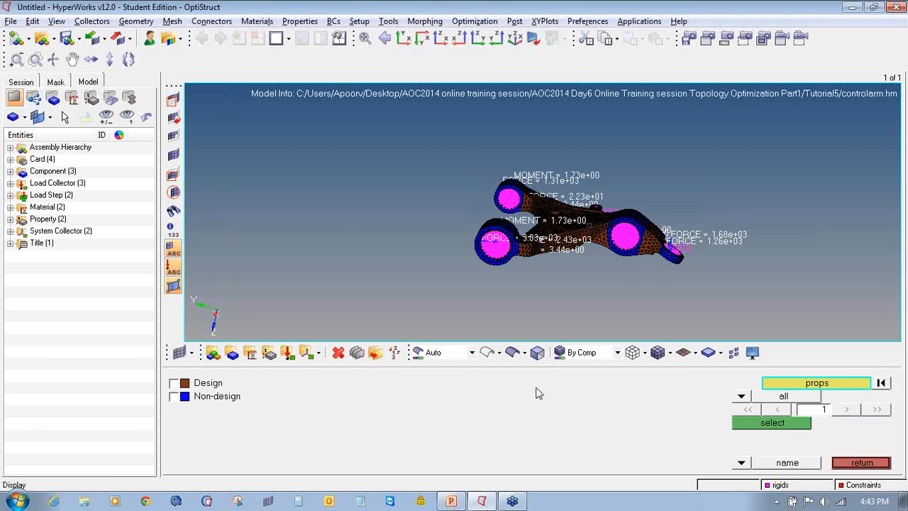
click(208, 388)
click(744, 426)
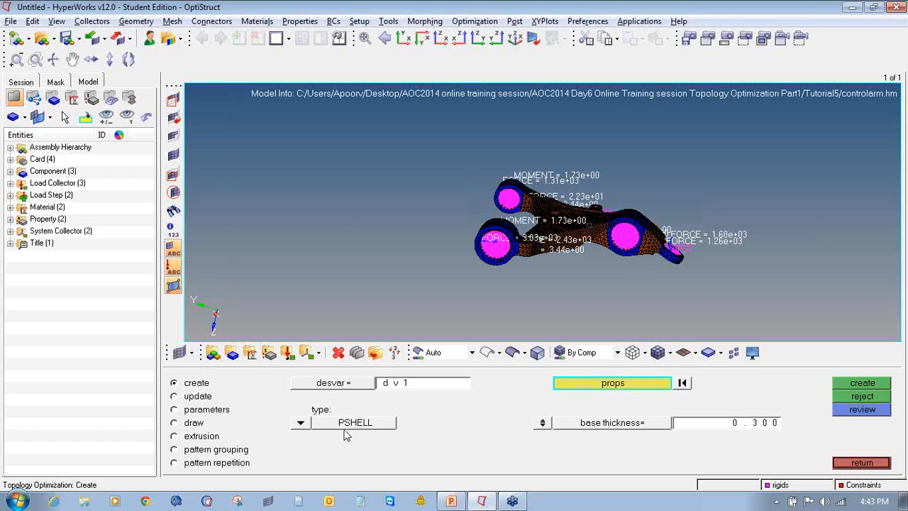
click(301, 423)
click(249, 396)
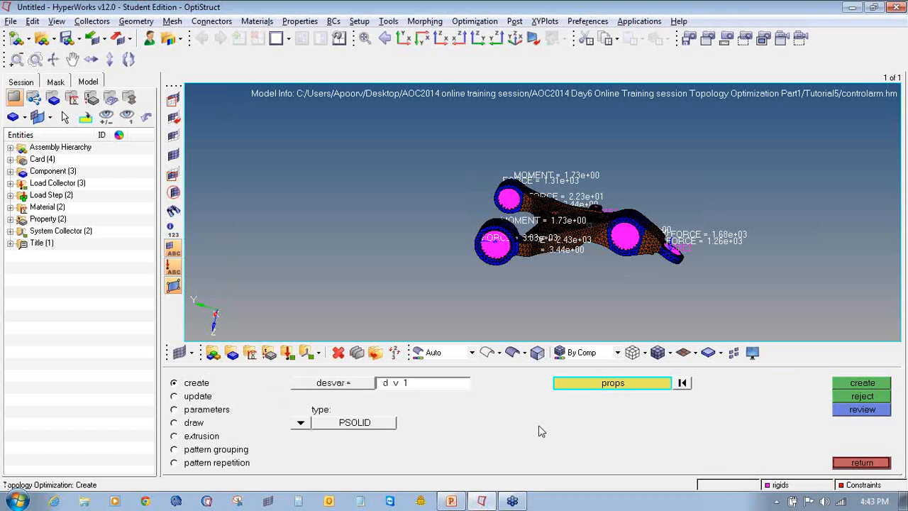
click(880, 383)
click(10, 255)
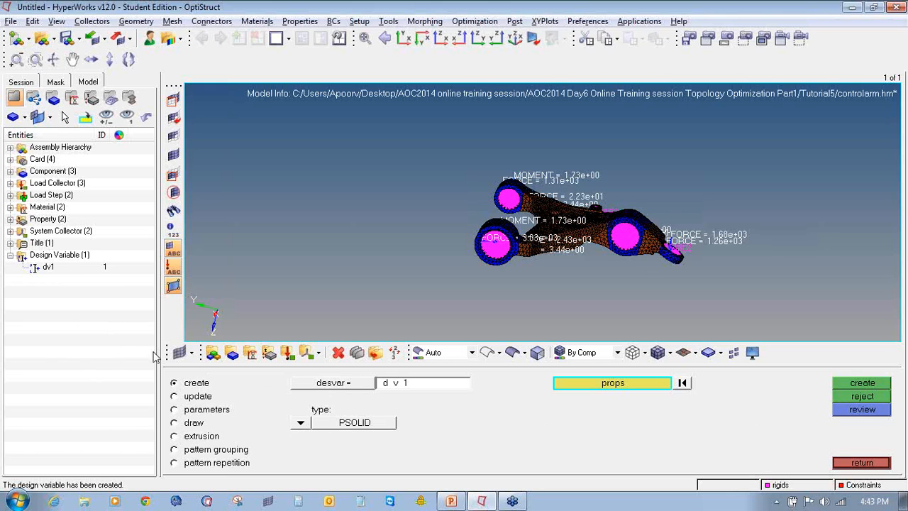
Define a single draw direction for dv1 with node 3029 as anchor node and node 4716 as first node
click(190, 424)
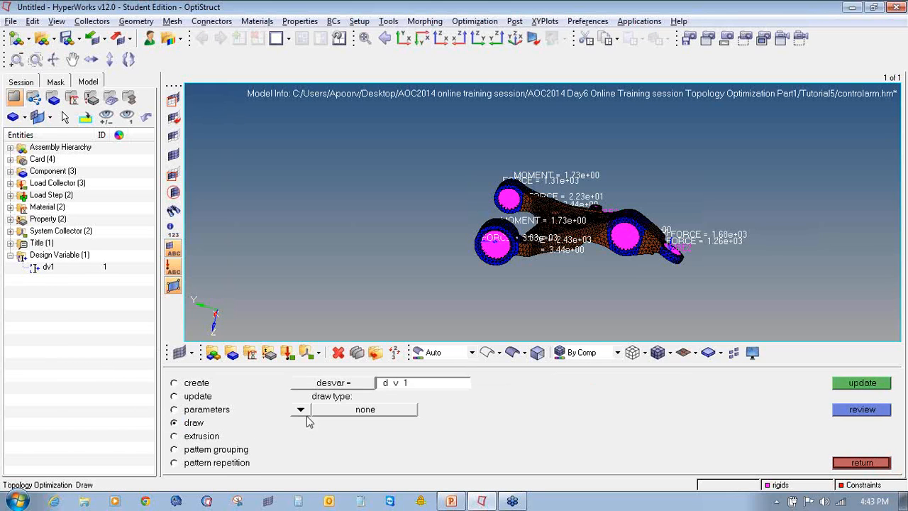
click(304, 411)
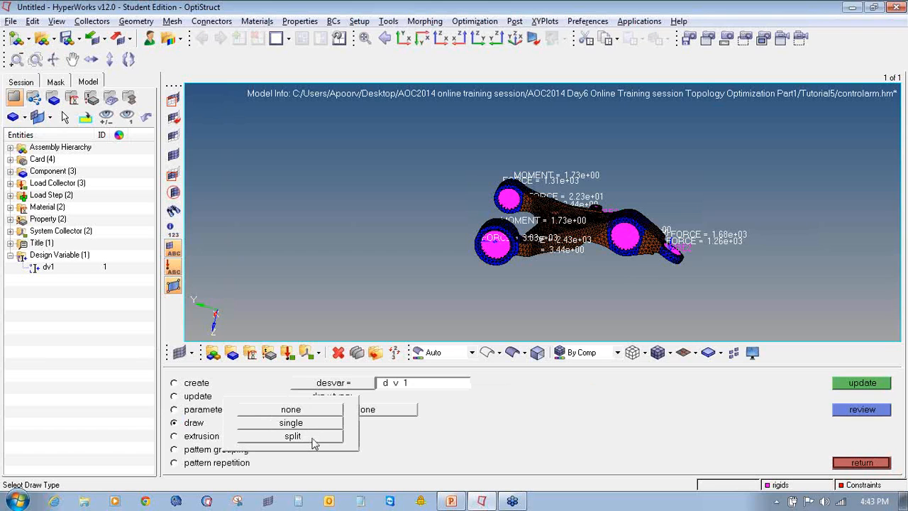
click(313, 425)
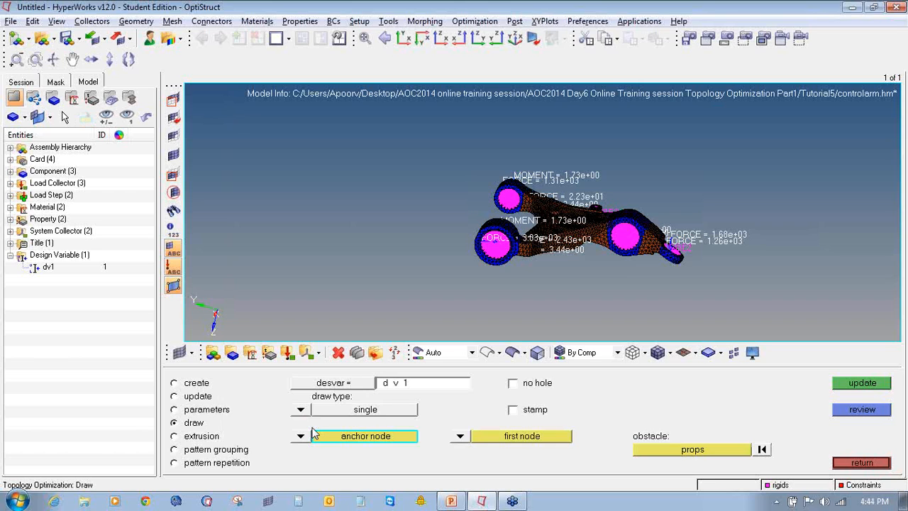
ctrl+drag(509, 226, 695, 225)
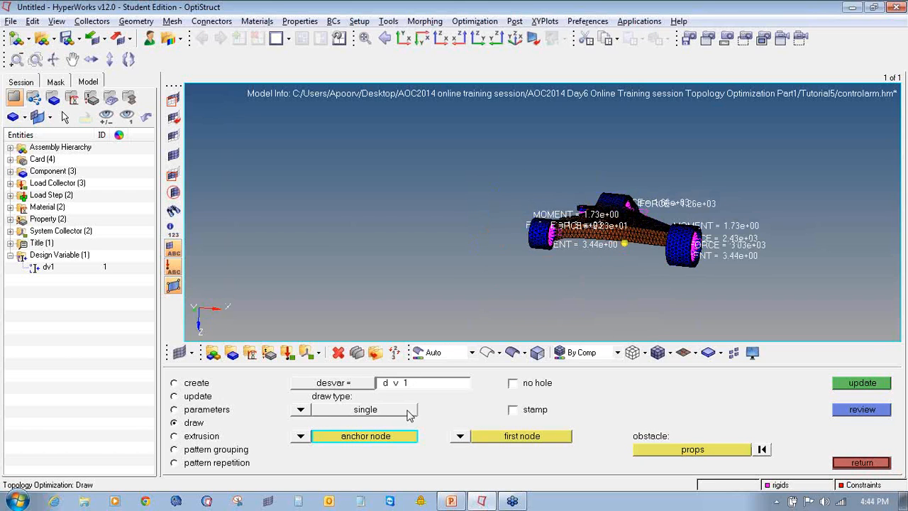
click(371, 438)
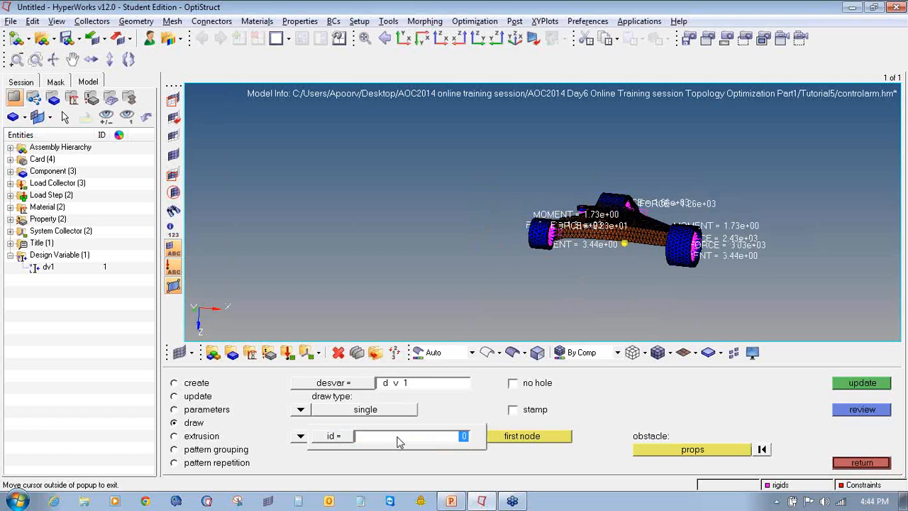
text(3029)
key(Return)
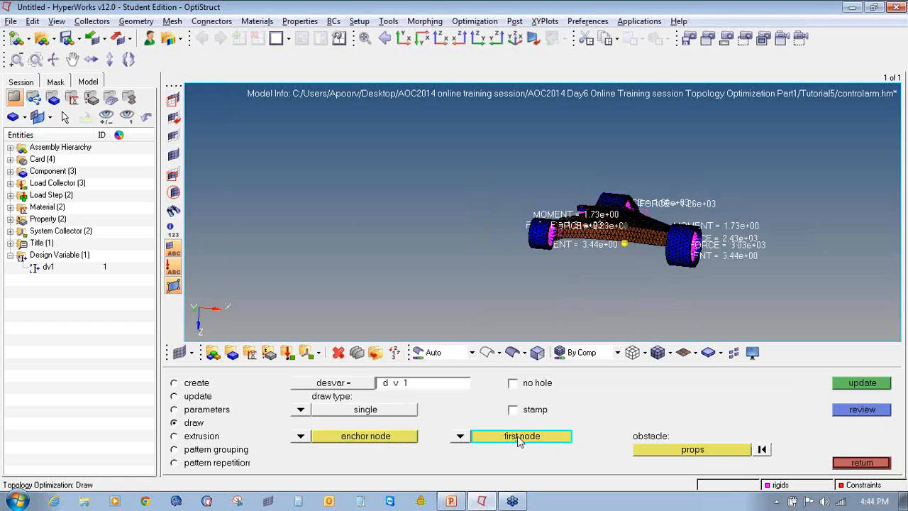
click(520, 439)
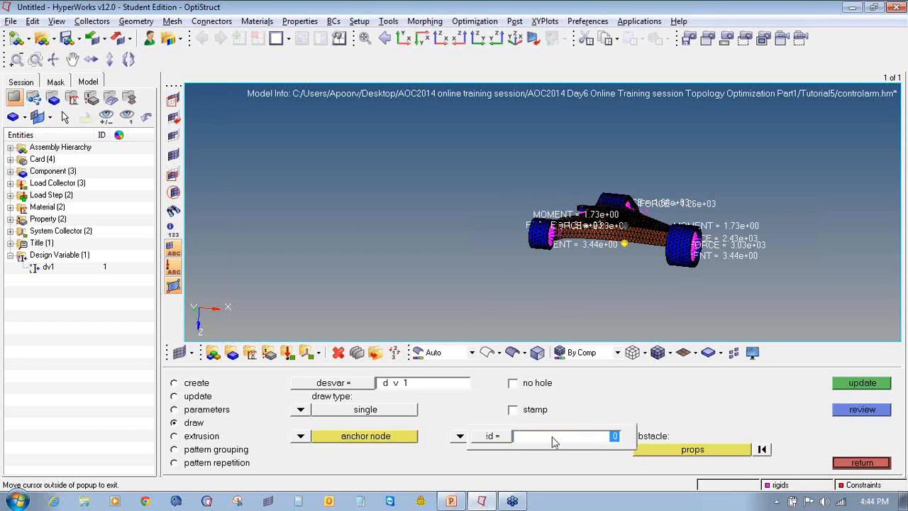
text(4716)
key(Return)
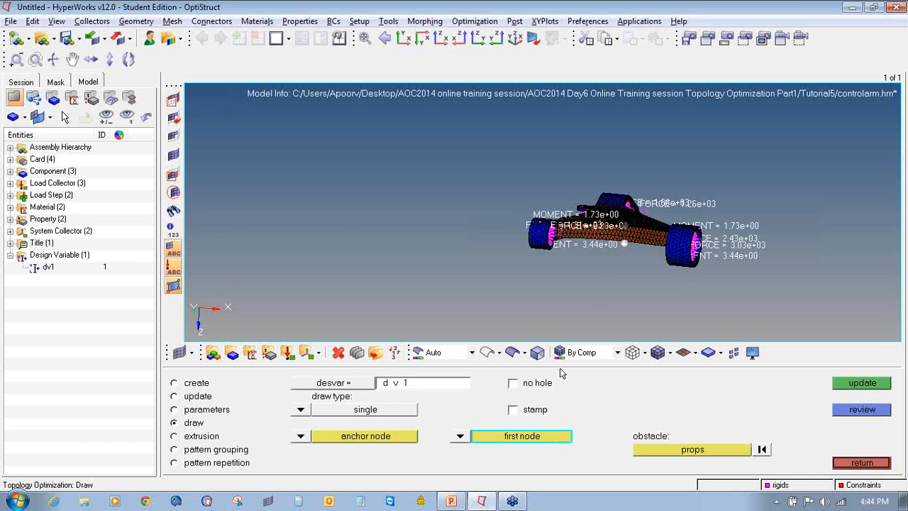
scroll(600, 289, up, 5)
scroll(612, 245, up, 2)
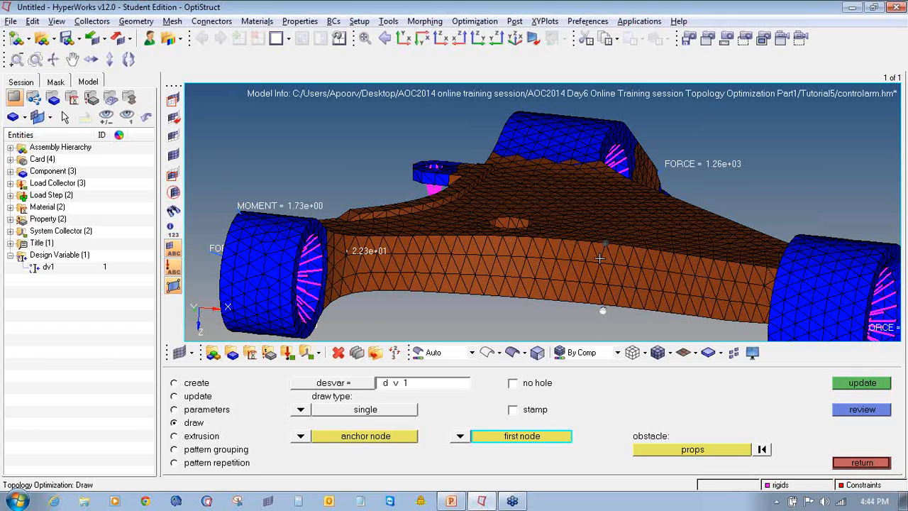
Set the Non-design property as the draw obstacle and update dv1 with the draw constraint
click(678, 449)
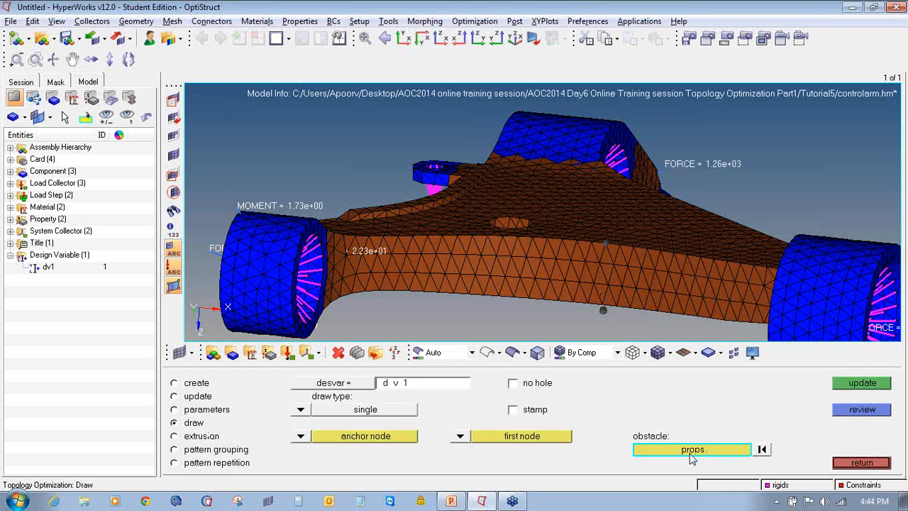
click(692, 457)
click(215, 396)
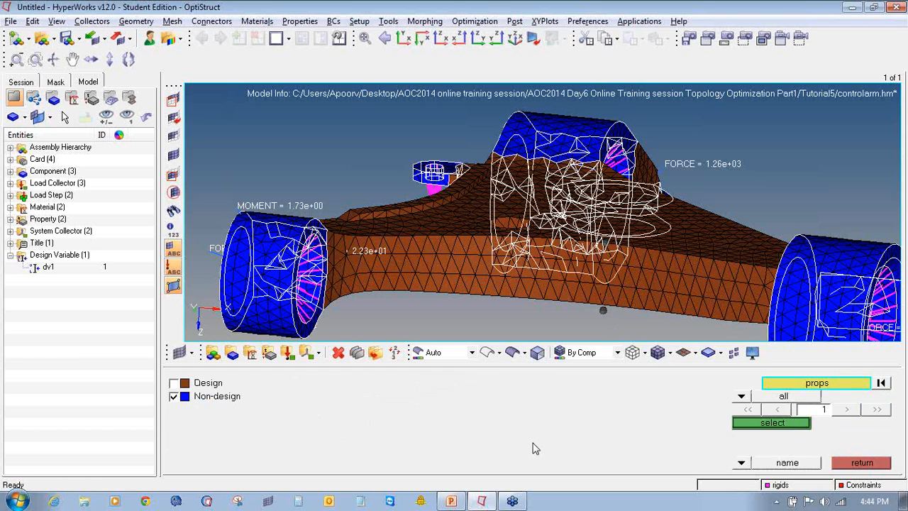
click(769, 423)
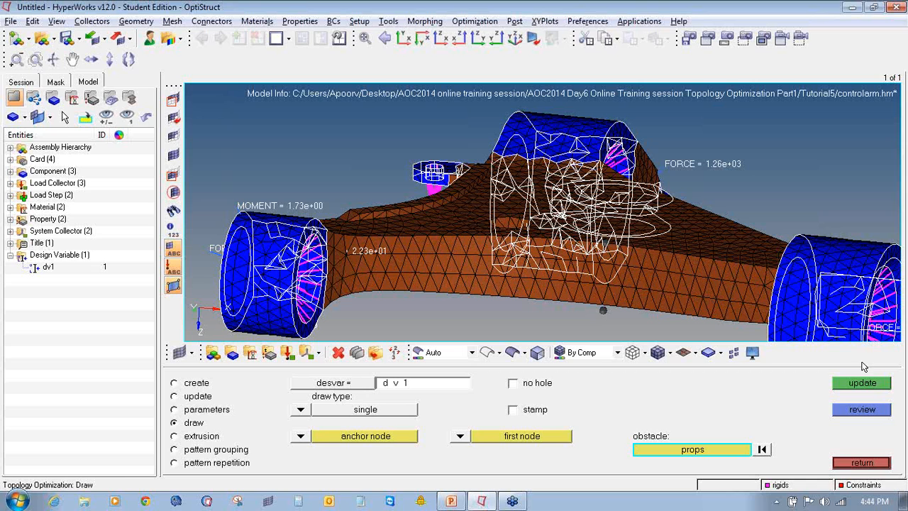
click(864, 383)
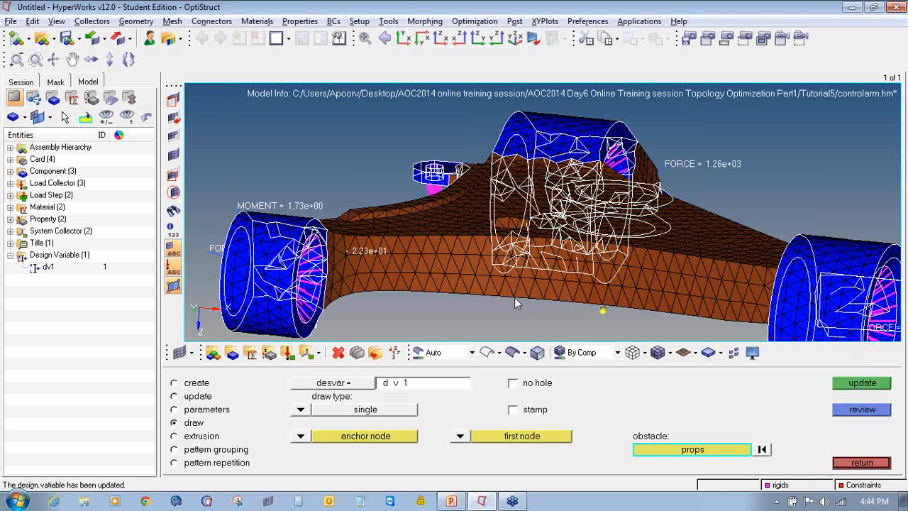
mouse_move(621, 286)
ctrl+mouse_down()
mouse_move(684, 269)
mouse_move(707, 290)
mouse_move(772, 283)
mouse_move(631, 276)
ctrl+mouse_up()
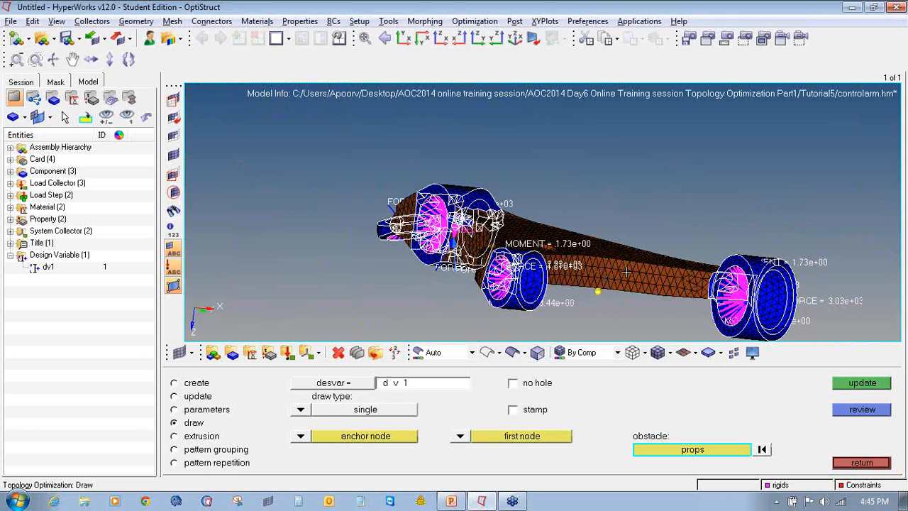
click(856, 464)
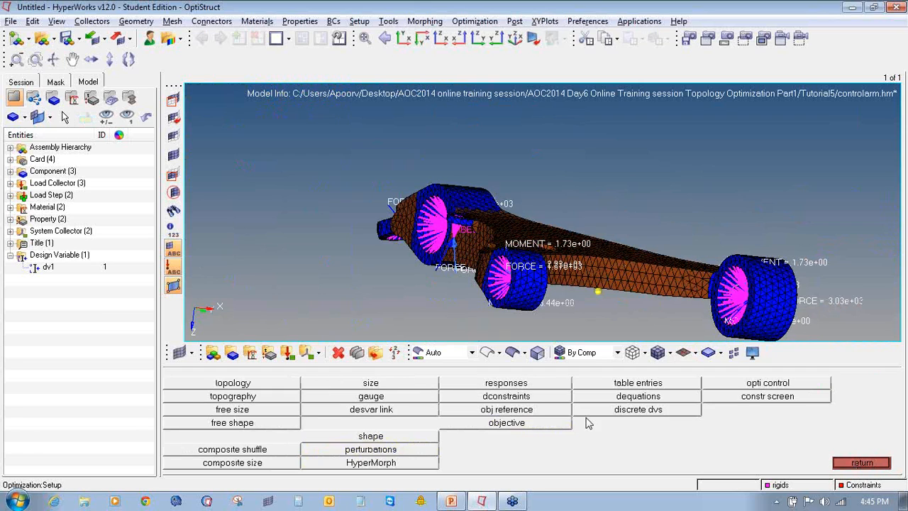
Create a total volume fraction response named volfrac
click(529, 383)
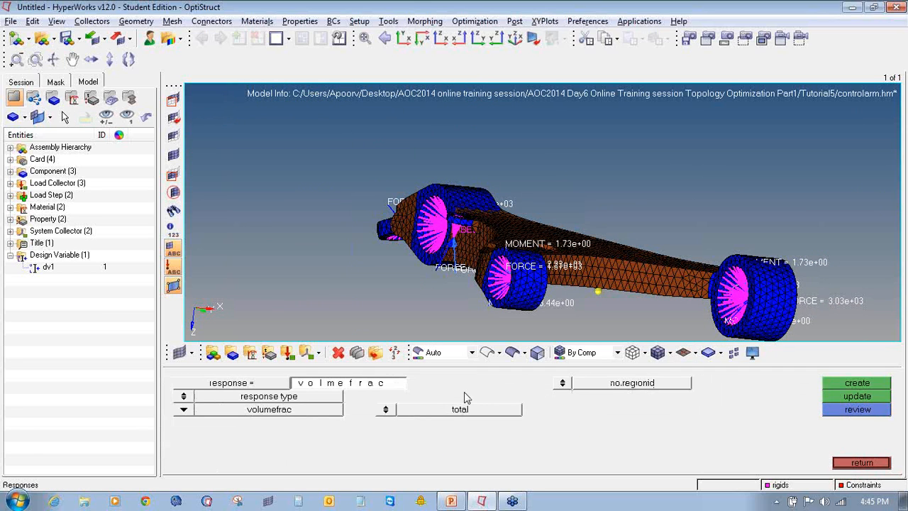
click(379, 389)
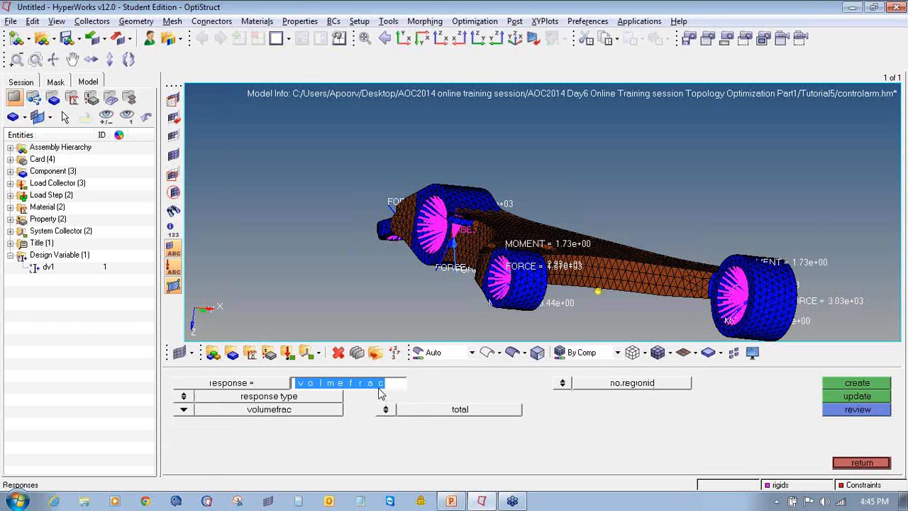
text(volfrac)
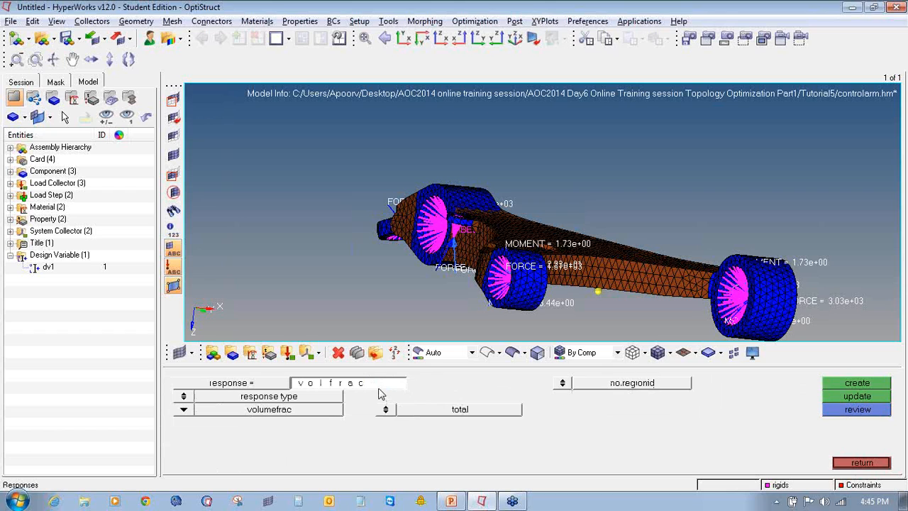
click(184, 411)
click(253, 435)
click(854, 384)
Create a weighted compliance response named compl covering Loadcase1 and Loadcase2
click(341, 385)
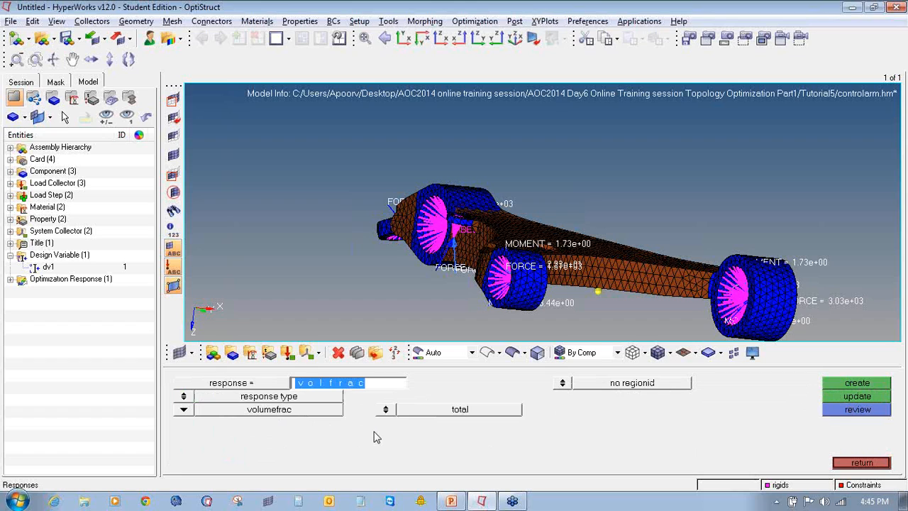
text(compl)
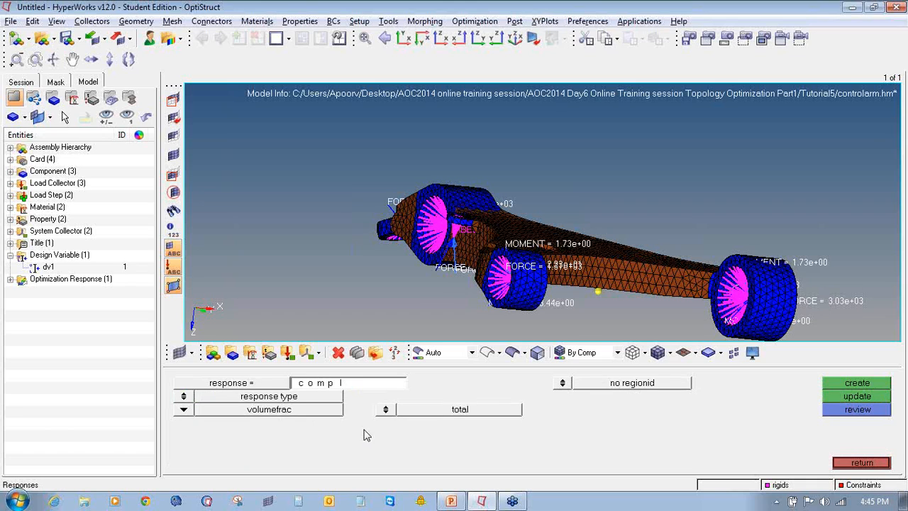
click(183, 410)
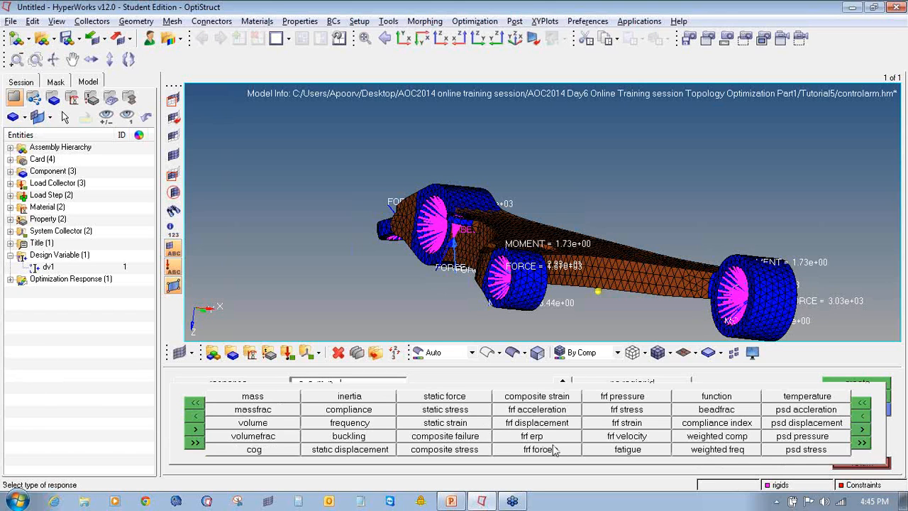
click(713, 436)
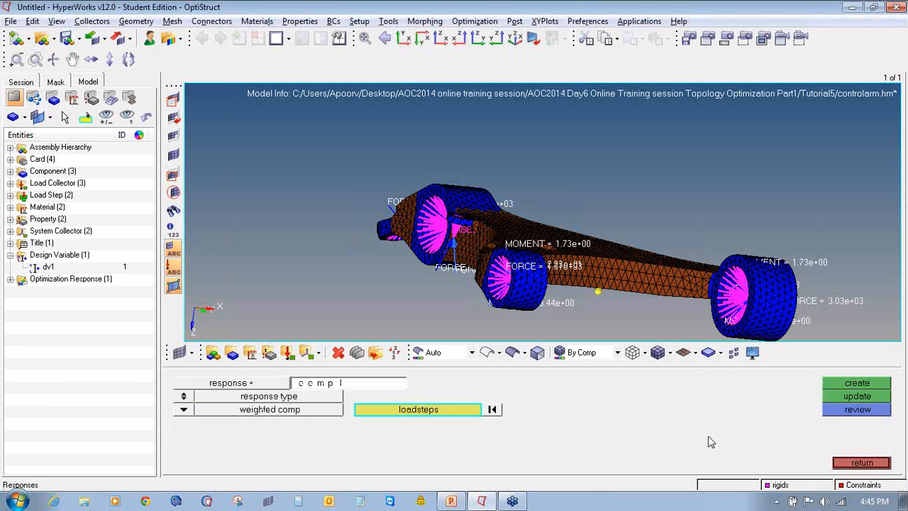
click(445, 411)
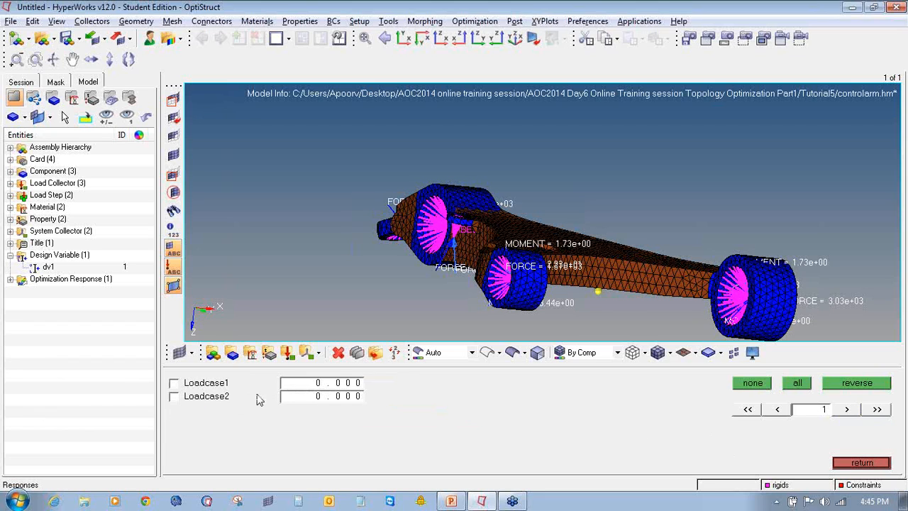
click(206, 384)
click(205, 396)
click(853, 464)
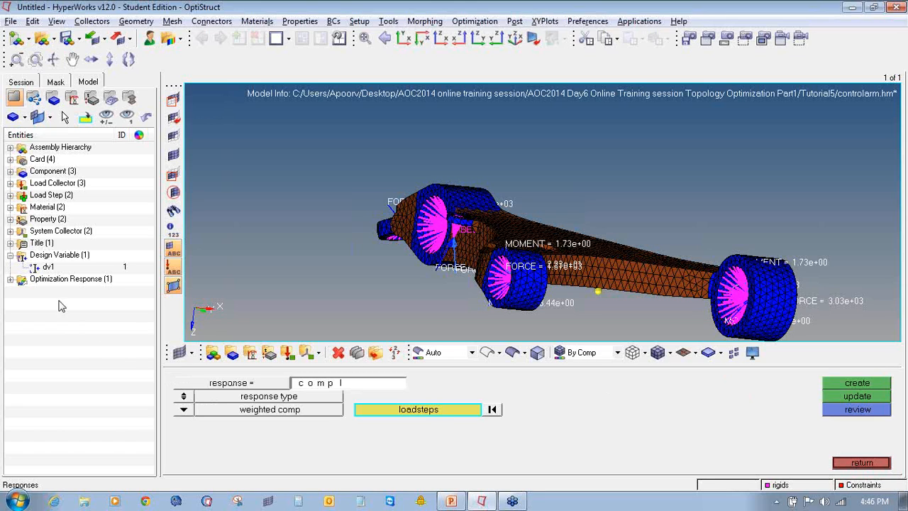
click(9, 279)
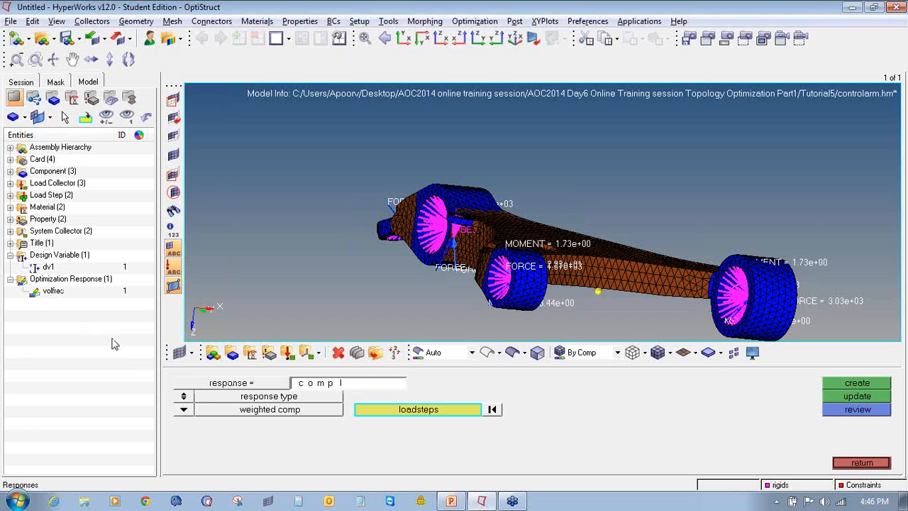
click(871, 384)
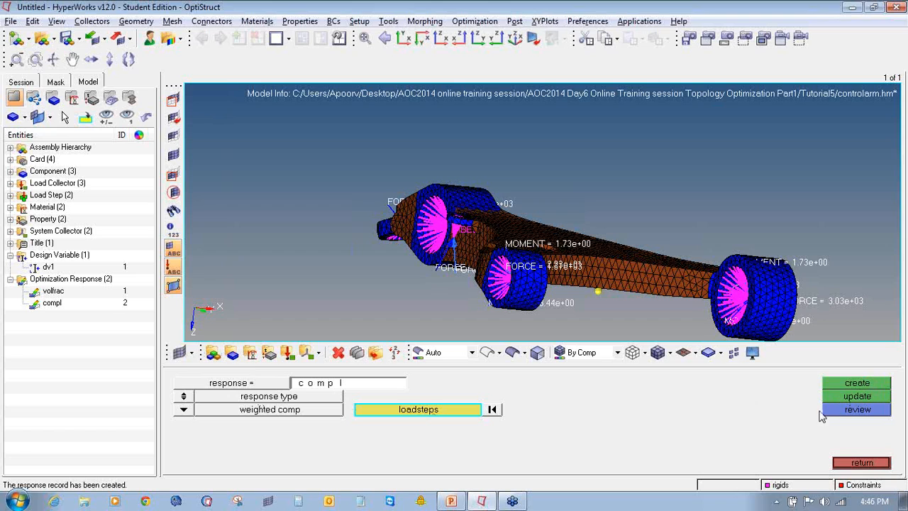
Review the load steps and weighting factors assigned to the compl response
click(264, 383)
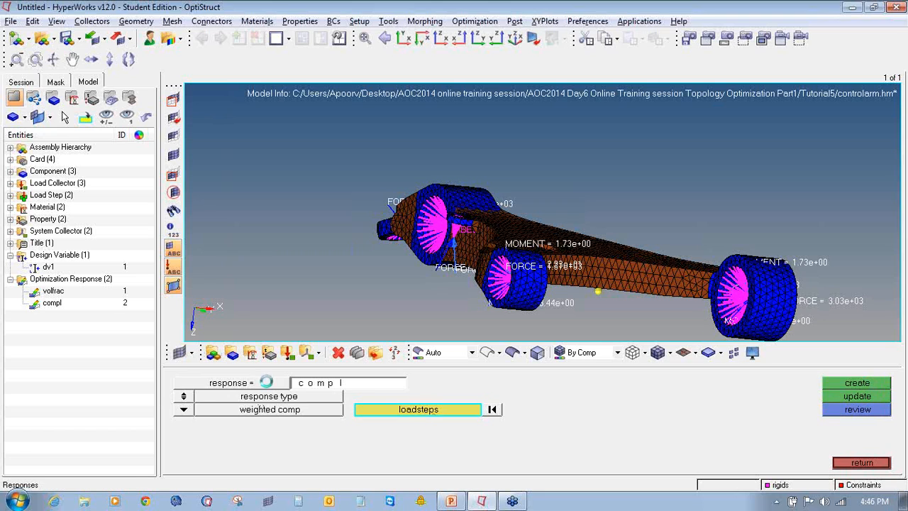
click(227, 396)
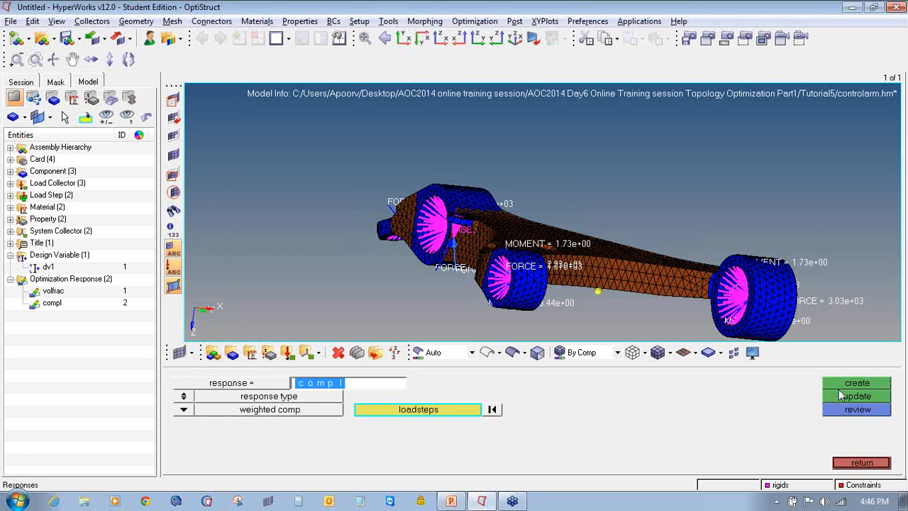
click(454, 411)
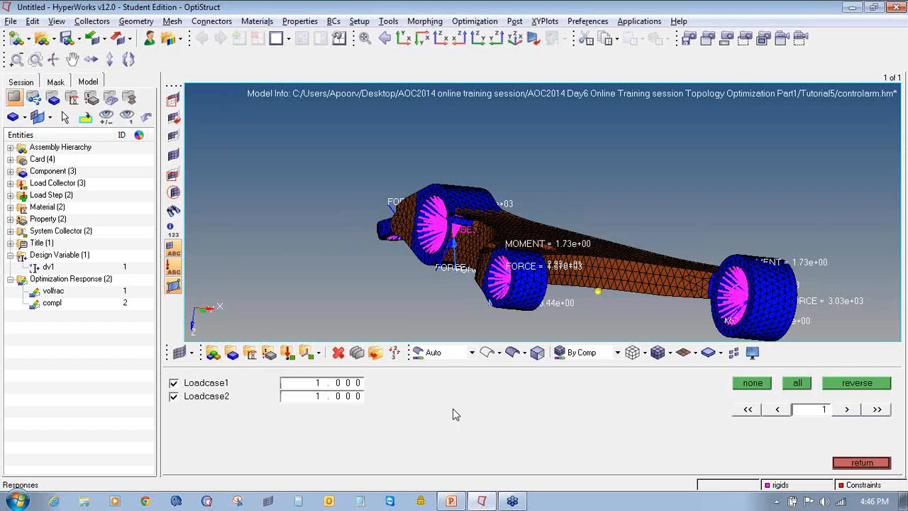
click(843, 464)
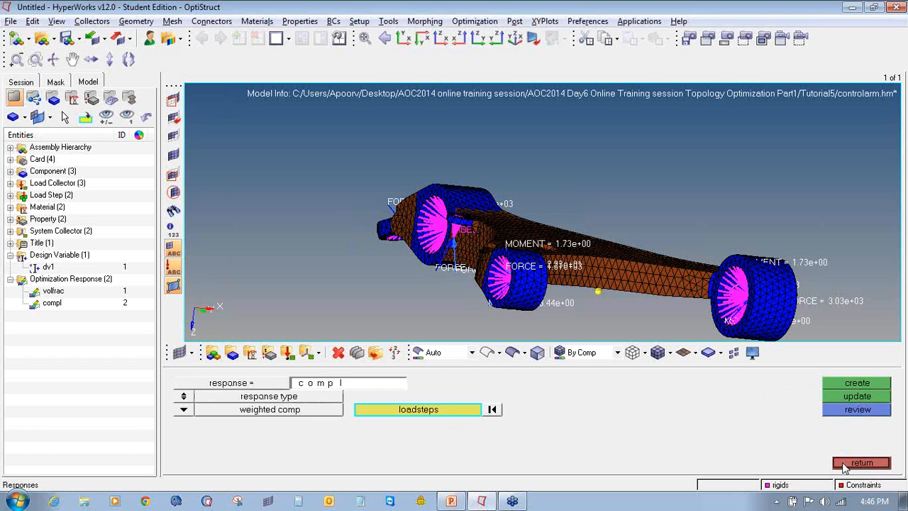
click(844, 465)
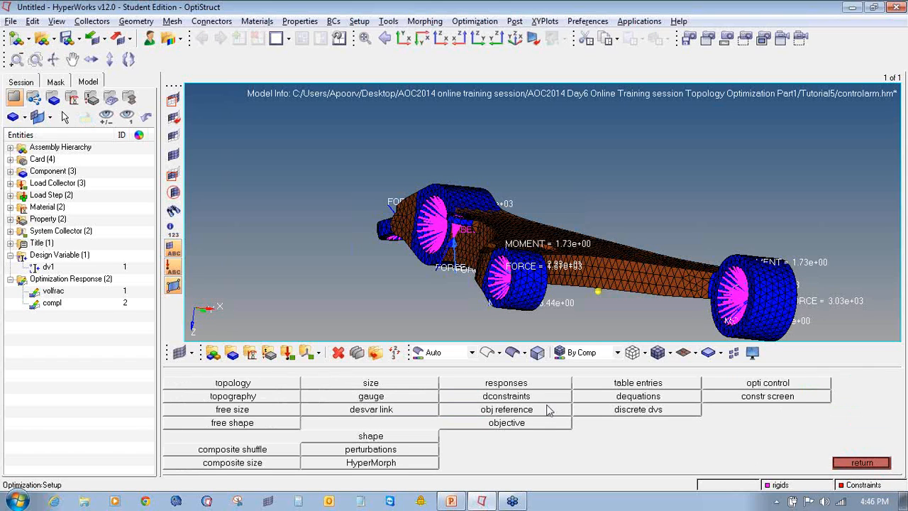
Create a design constraint named constr with an upper bound of 0.3 on the volfrac response
click(506, 396)
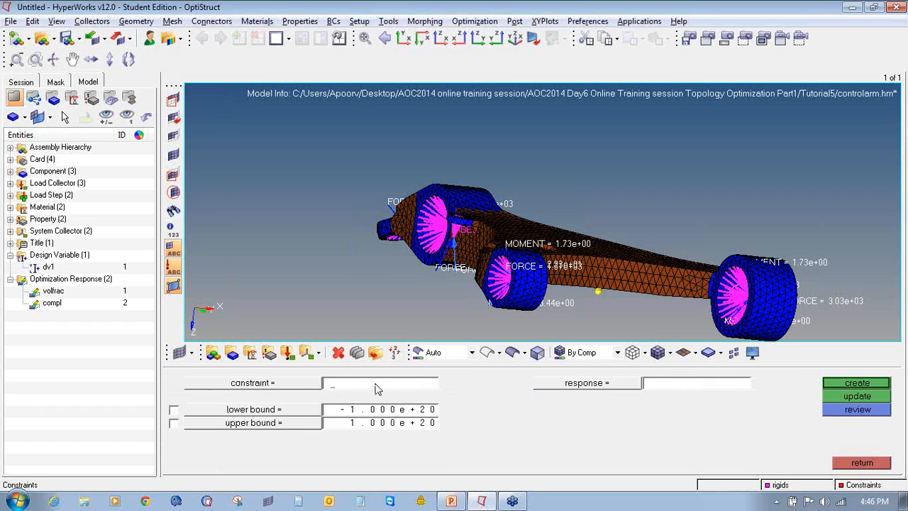
text(constr)
click(174, 424)
click(402, 426)
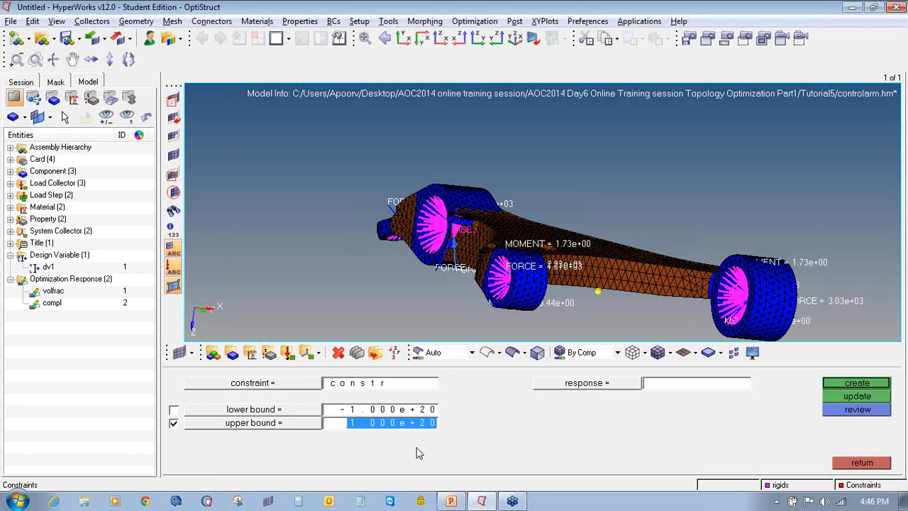
text(0)
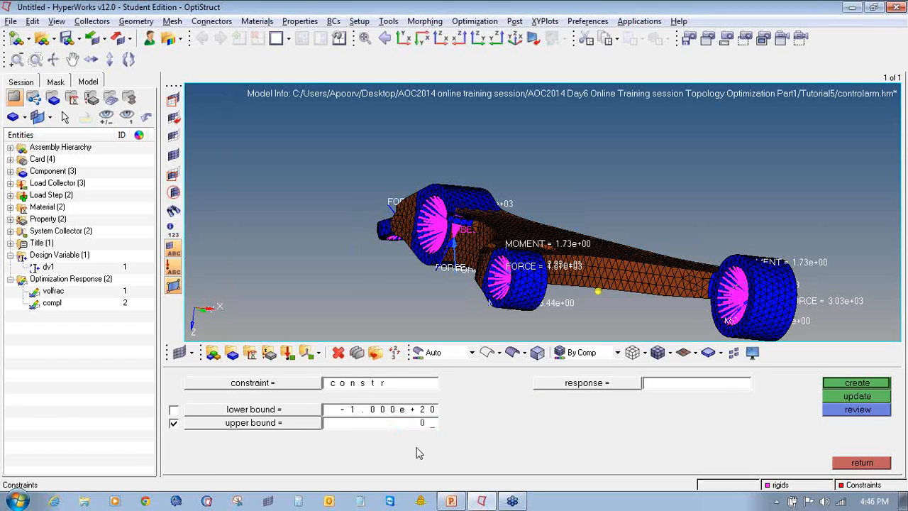
key(Return)
click(593, 383)
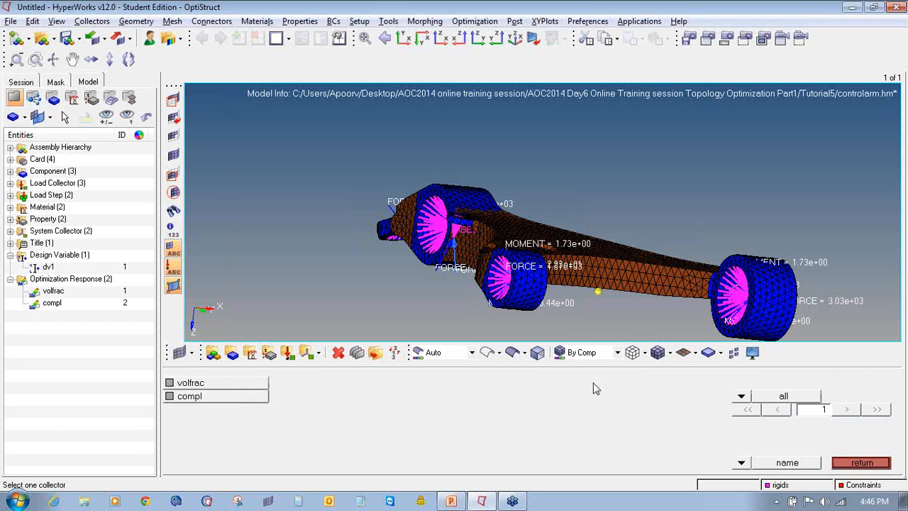
click(222, 385)
click(856, 385)
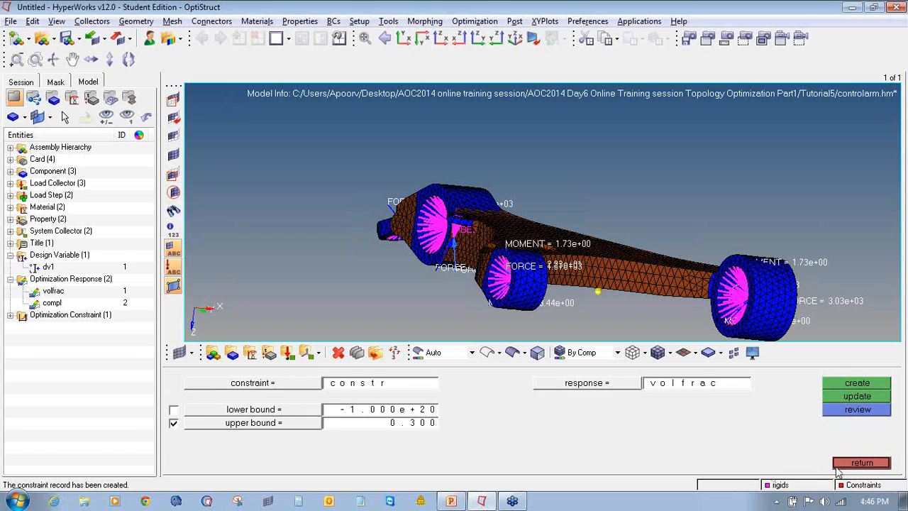
click(11, 314)
click(861, 463)
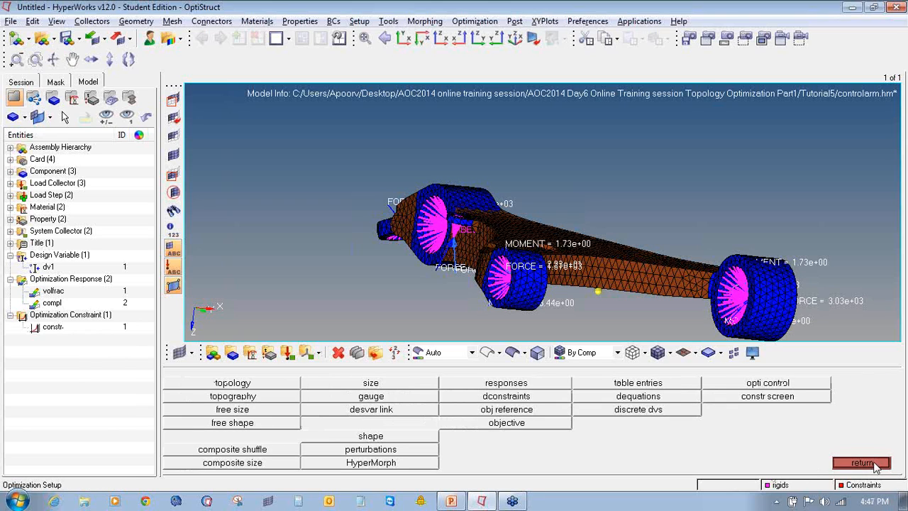
Create an objective that minimizes the compl response
click(553, 428)
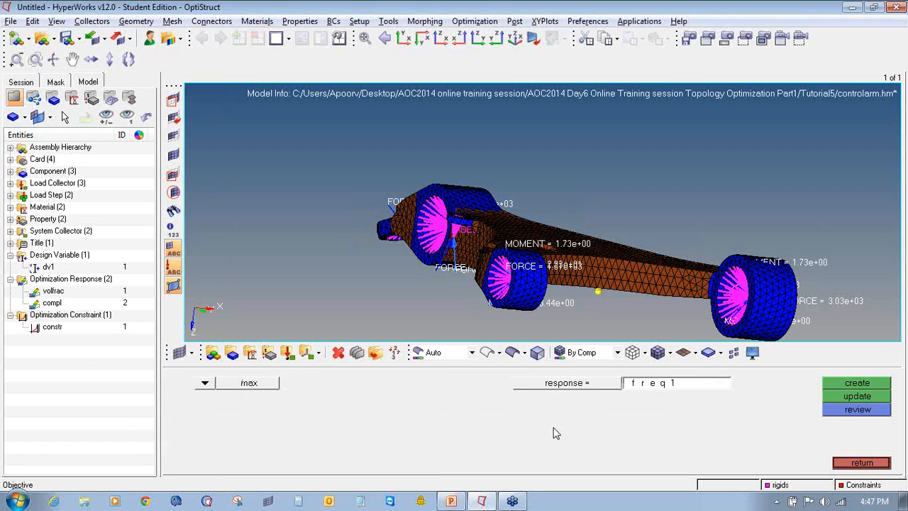
click(198, 385)
click(219, 410)
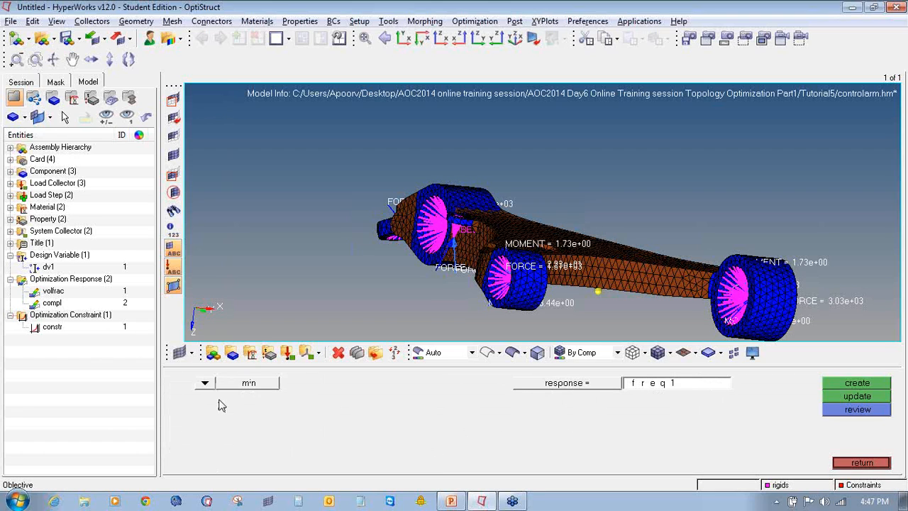
click(531, 383)
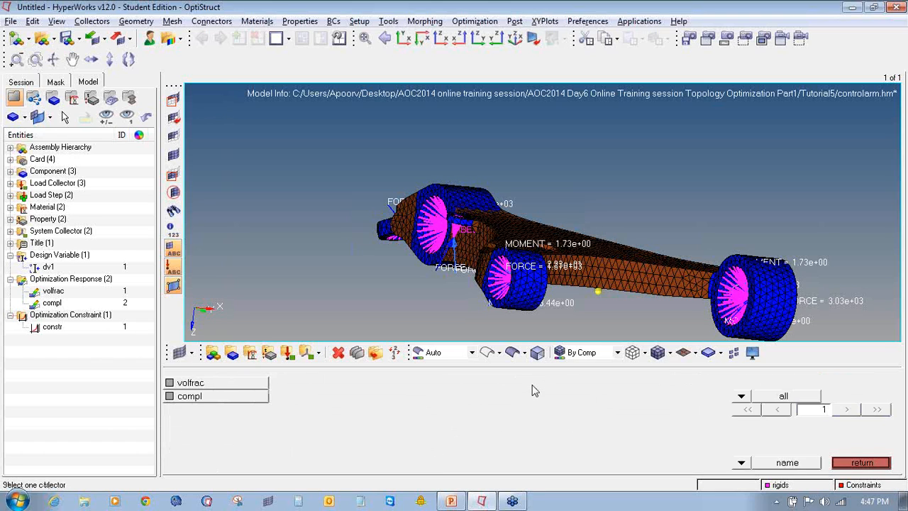
click(206, 395)
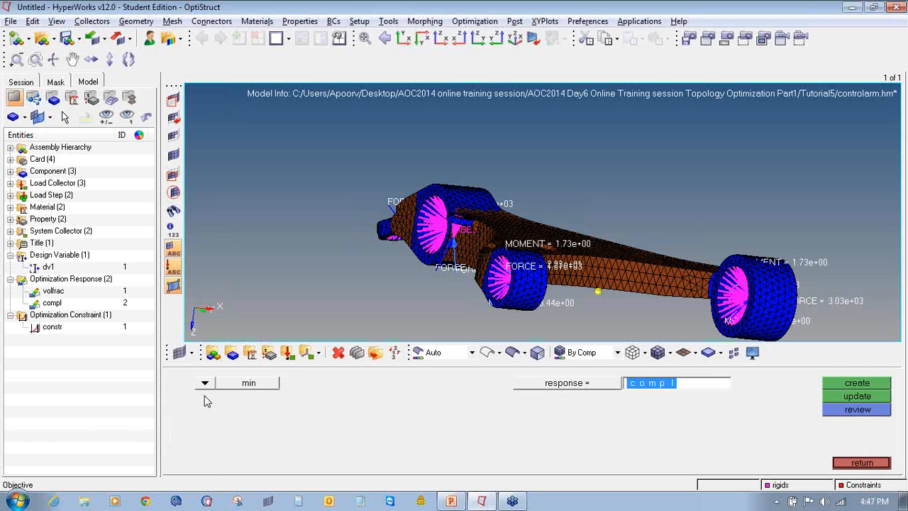
click(836, 387)
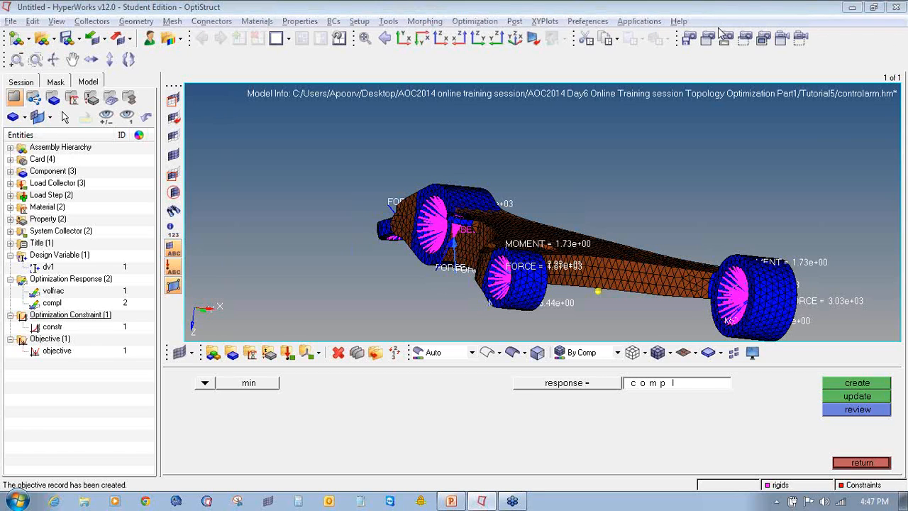
click(872, 466)
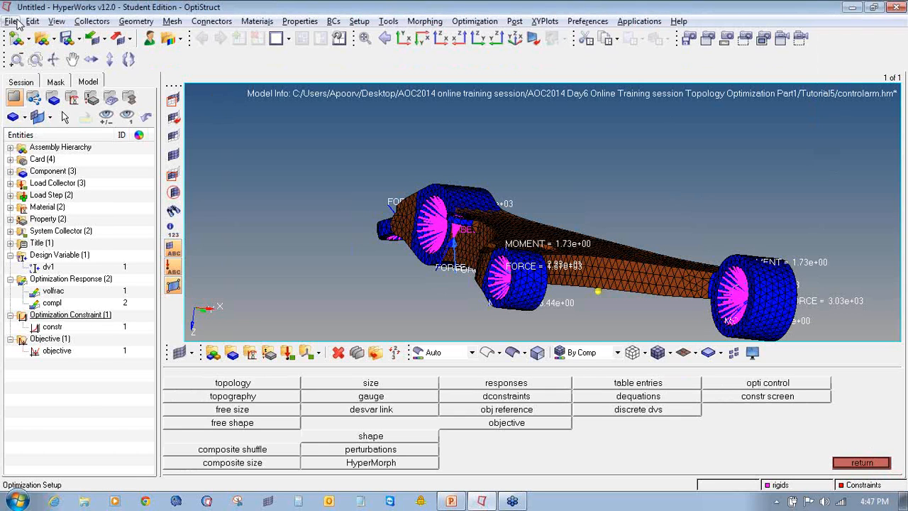
Save the model as controlarm in a new folder named optimization inside Tutorial5
click(11, 21)
mouse_move(76, 99)
click(125, 131)
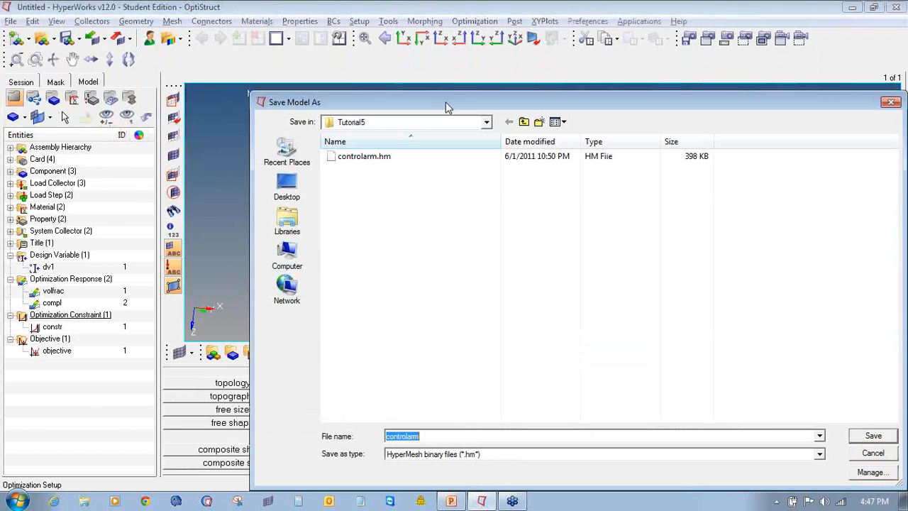
click(539, 124)
text(optimization)
key(Return)
key(Return)
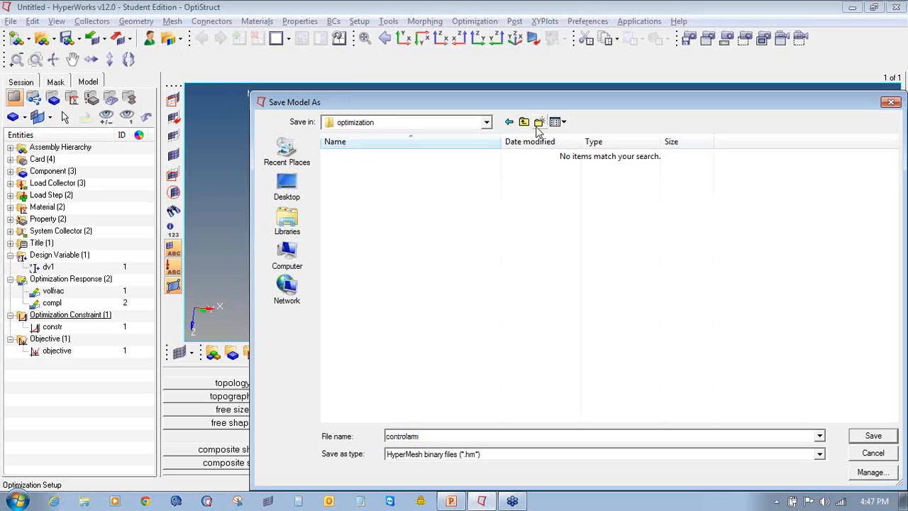
click(879, 439)
click(866, 437)
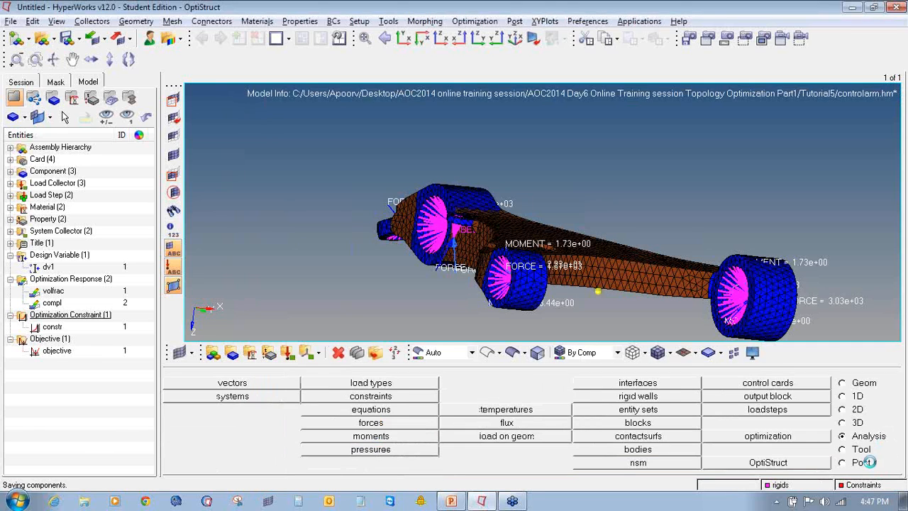
Run the OptiStruct optimization on controlarm.fem and follow the solver output until the job finishes
click(787, 463)
click(829, 387)
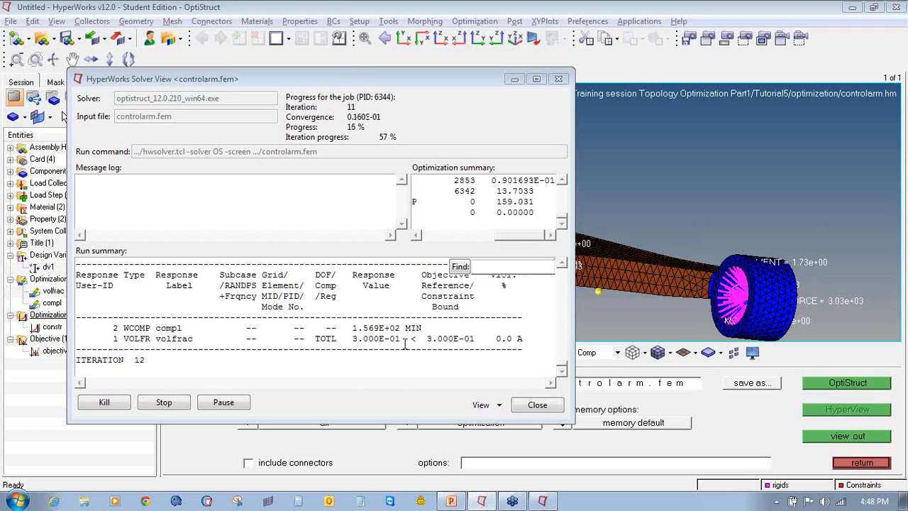
double_click(352, 78)
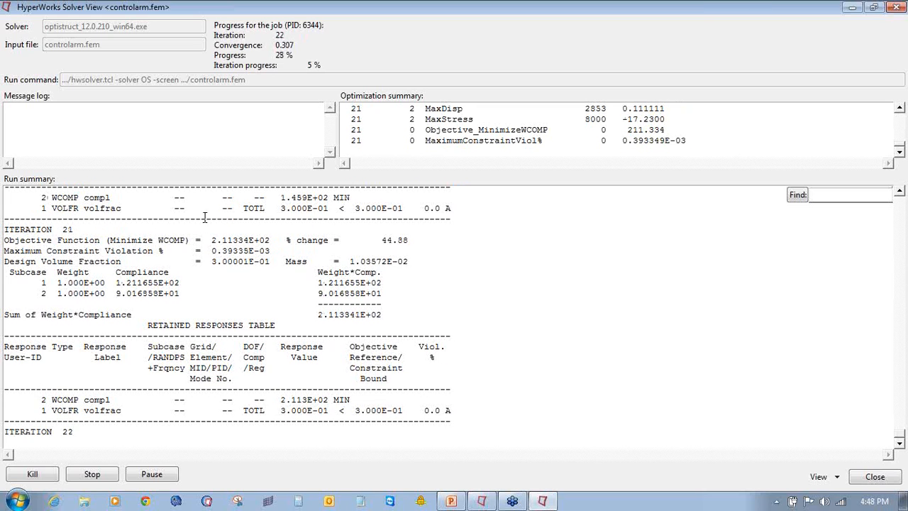
double_click(724, 8)
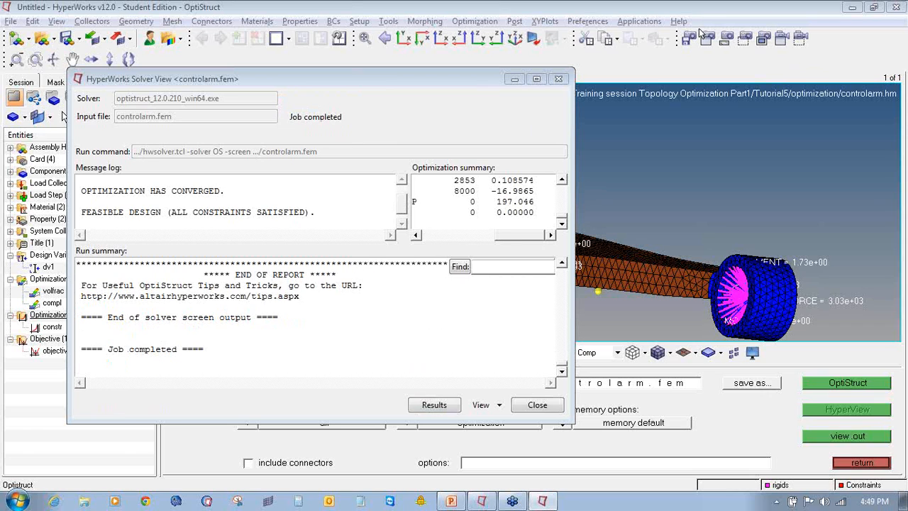
Open the optimization results in HyperView and dismiss the message log
click(423, 406)
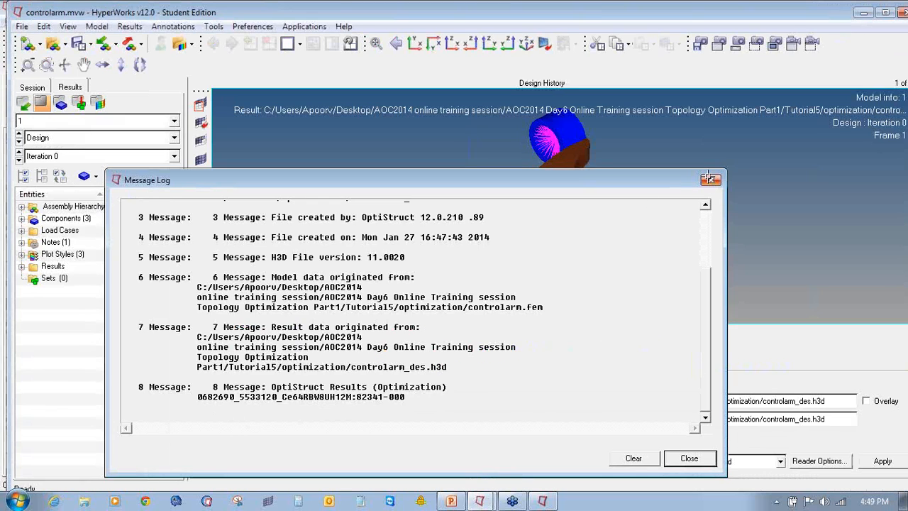
click(708, 178)
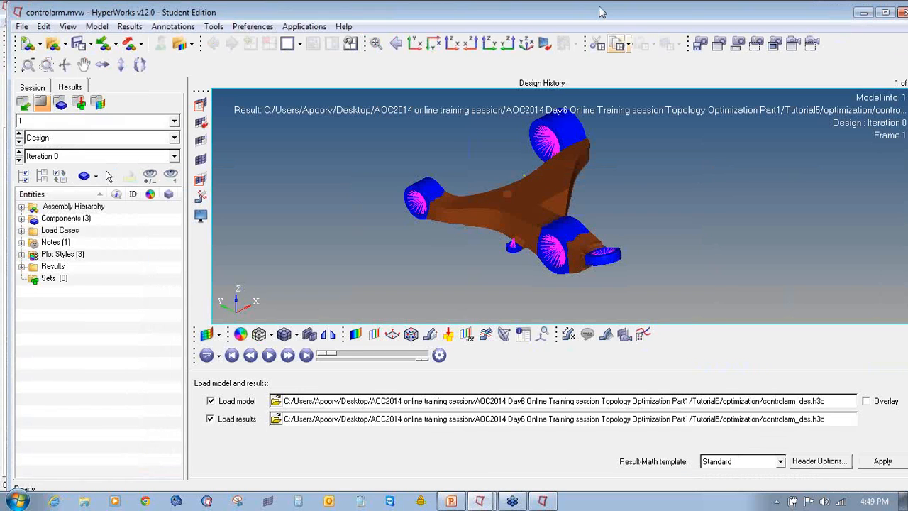
ctrl+drag(620, 199, 440, 259)
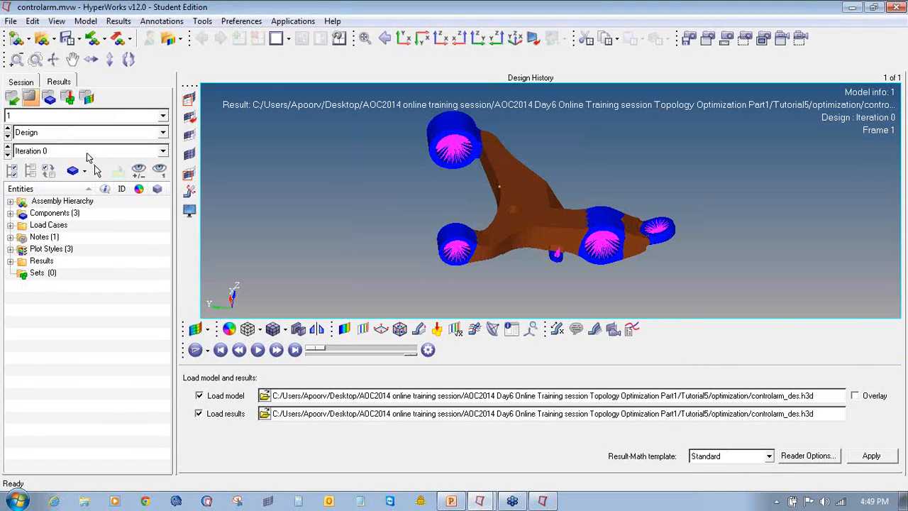
Plot the element density contour for design Iteration 38 with simple averaging
click(87, 151)
scroll(71, 209, down, 10)
click(64, 203)
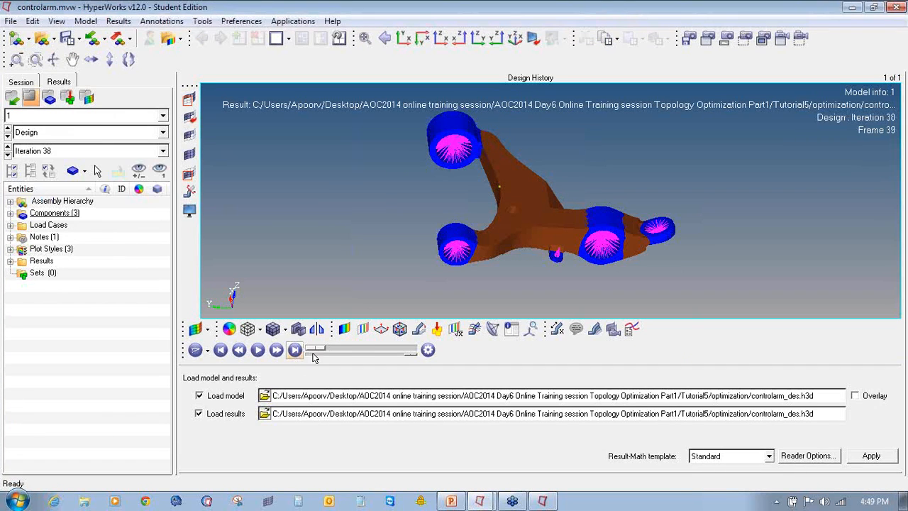
click(344, 328)
click(505, 388)
click(497, 414)
click(631, 462)
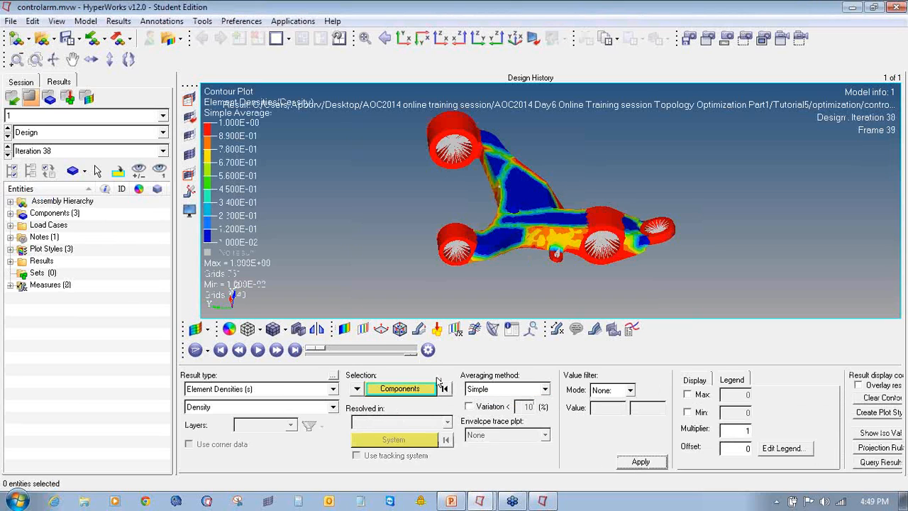
Display an iso surface of the element densities above about 0.25
click(361, 330)
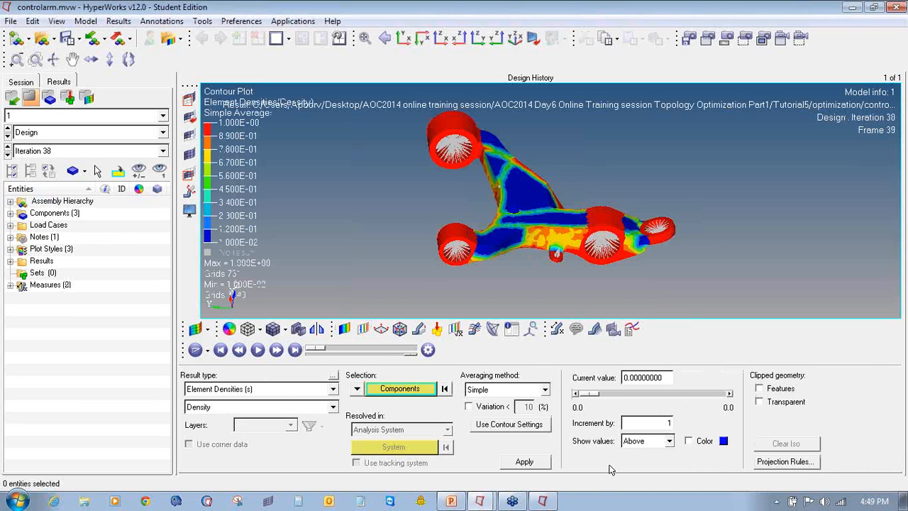
click(535, 462)
drag(660, 399, 622, 399)
double_click(642, 378)
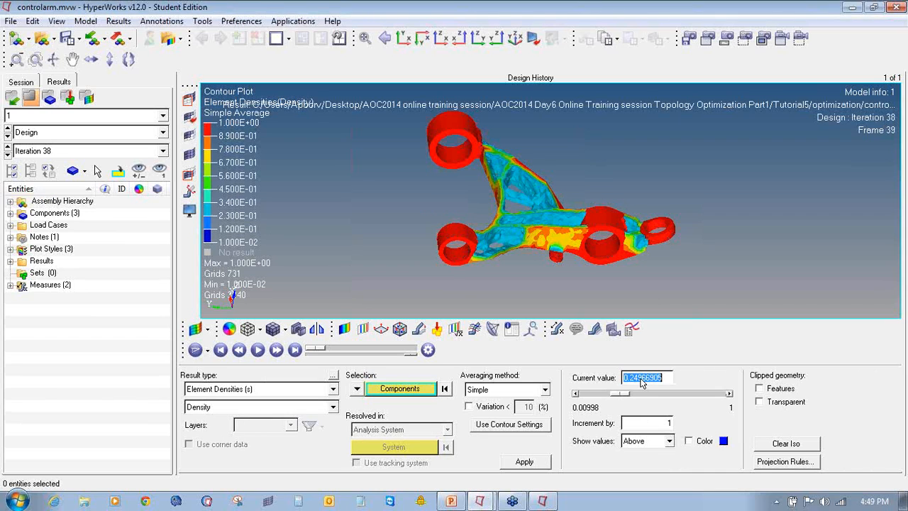
text(.)
ctrl+drag(439, 195, 669, 237)
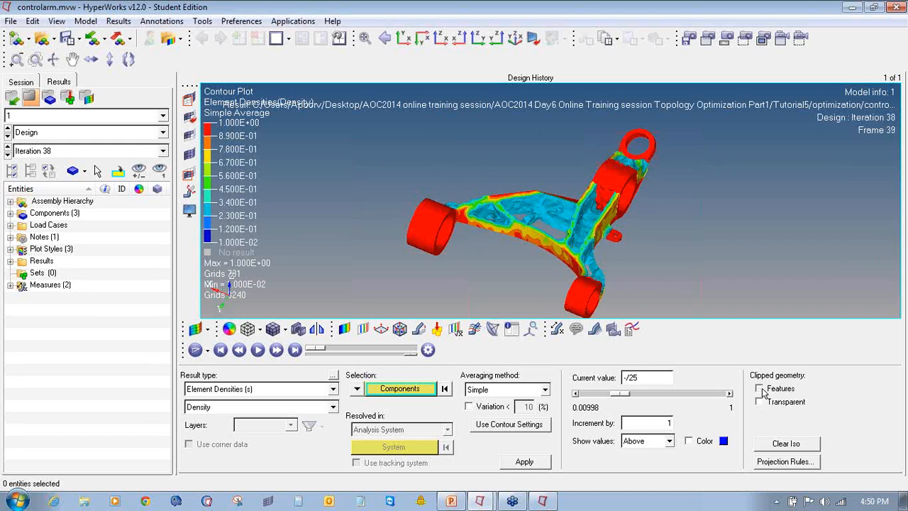
Show the iso plot's clipped geometry with both feature lines and transparency
click(759, 389)
click(759, 402)
mouse_move(560, 234)
ctrl+mouse_down()
mouse_move(525, 241)
mouse_move(543, 247)
mouse_move(572, 227)
ctrl+mouse_up()
scroll(493, 224, up, 5)
scroll(515, 240, down, 6)
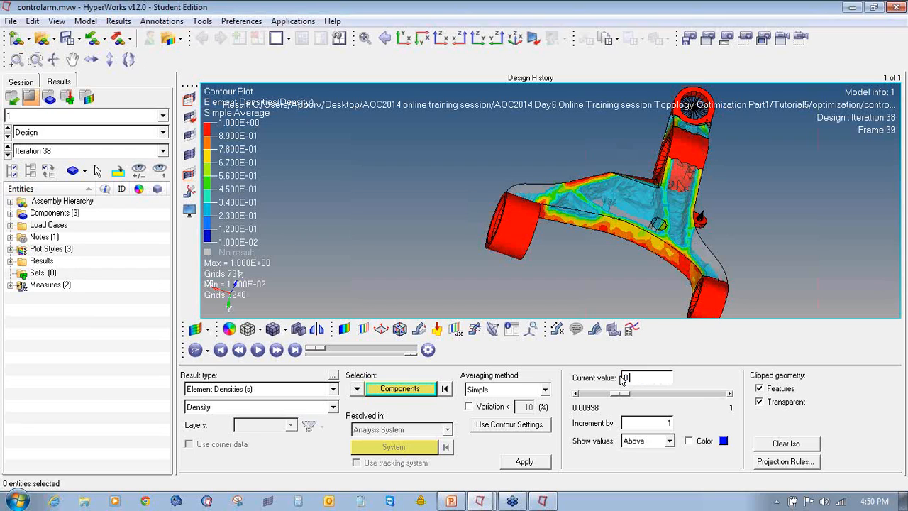
Set the iso density threshold to 0.3 and inspect the optimized control arm from several sides
key(Return)
ctrl+drag(683, 232, 667, 205)
ctrl+drag(683, 238, 737, 241)
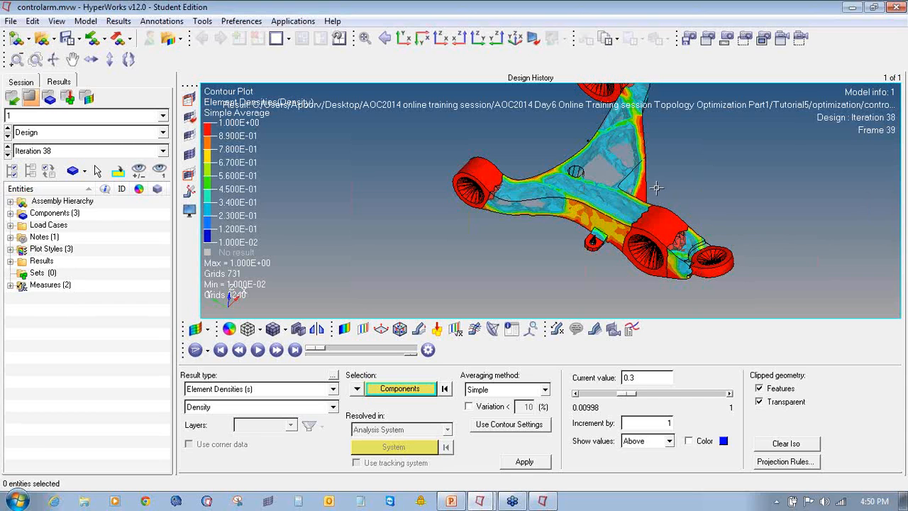
ctrl+drag(567, 248, 535, 245)
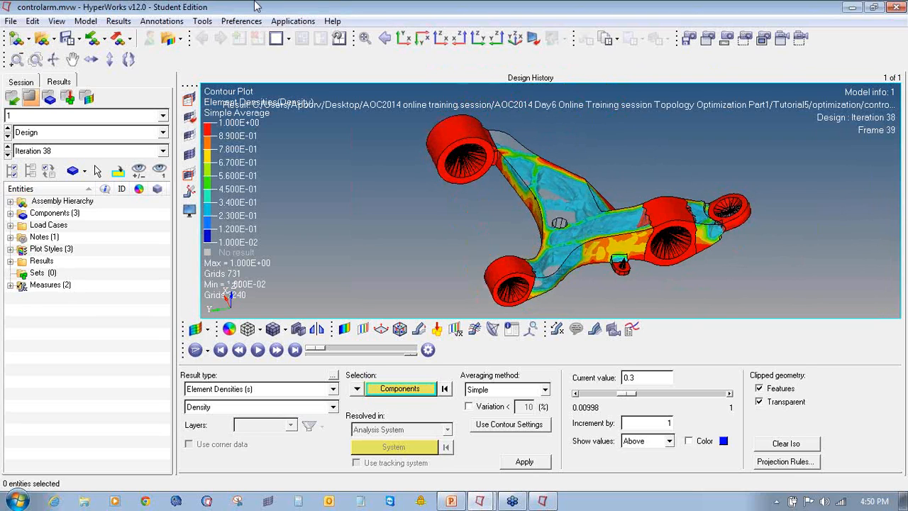
Close the control arm results session without saving it, and close the finished solver run window
click(899, 6)
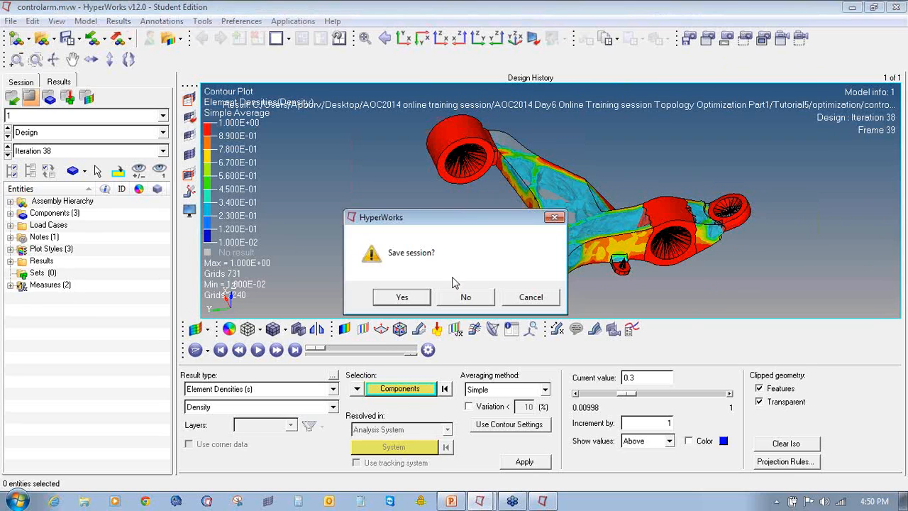
click(456, 298)
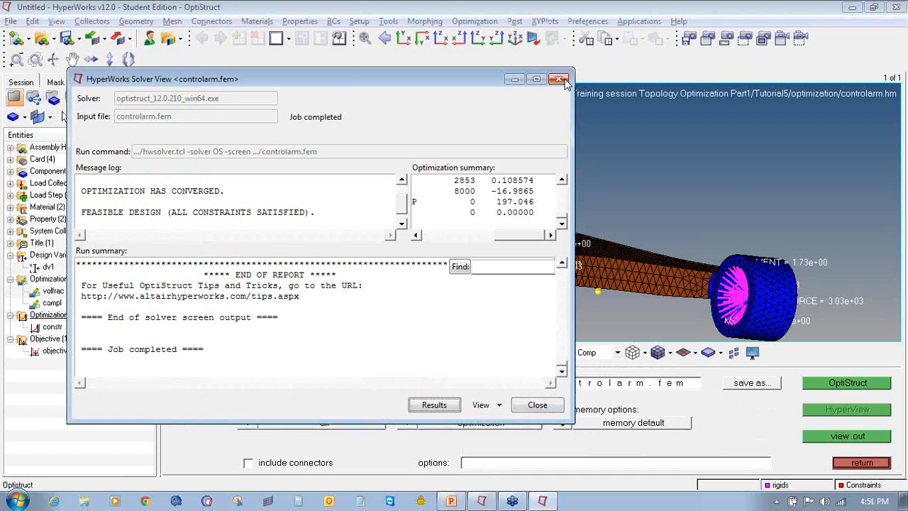
click(560, 79)
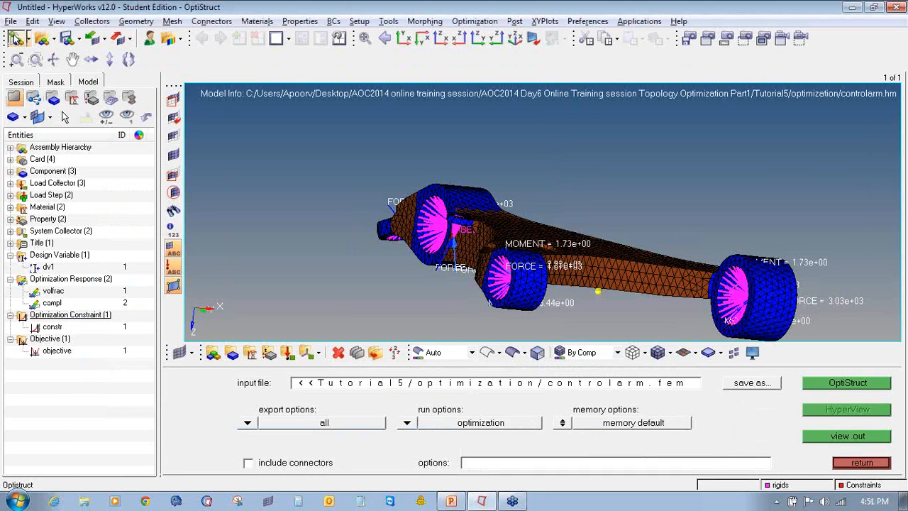
Switch to PowerPoint and present the slides from OS-2030 through to OS-2040, Spot Weld Reduction using CWELD and 1-D Topology Optimization
click(450, 500)
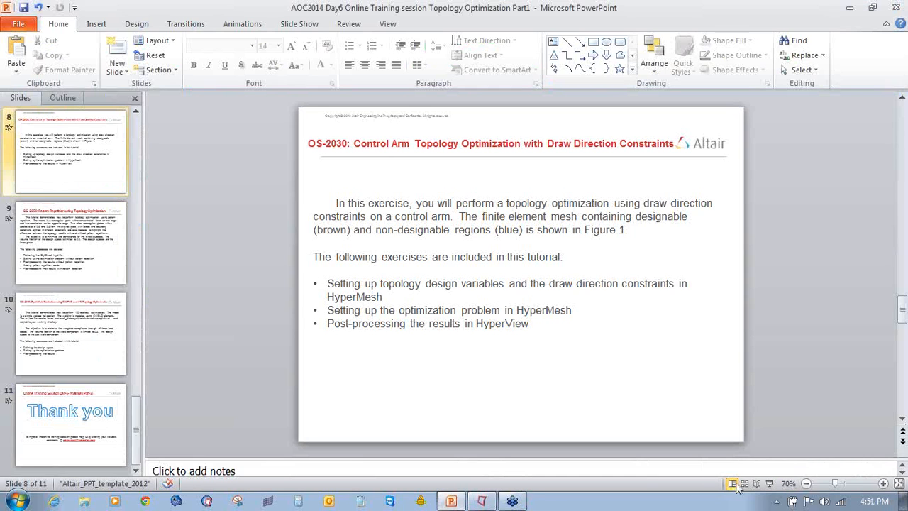
click(768, 483)
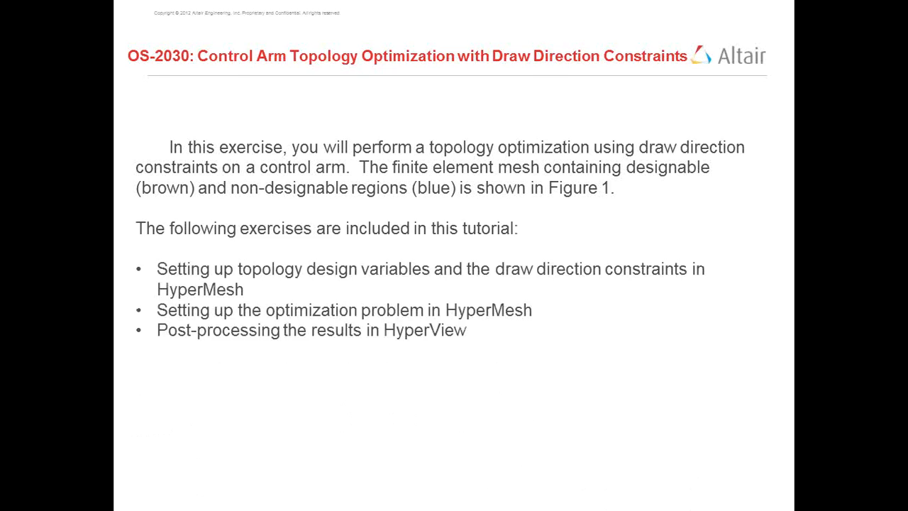
key(Right)
key(Left)
key(Right)
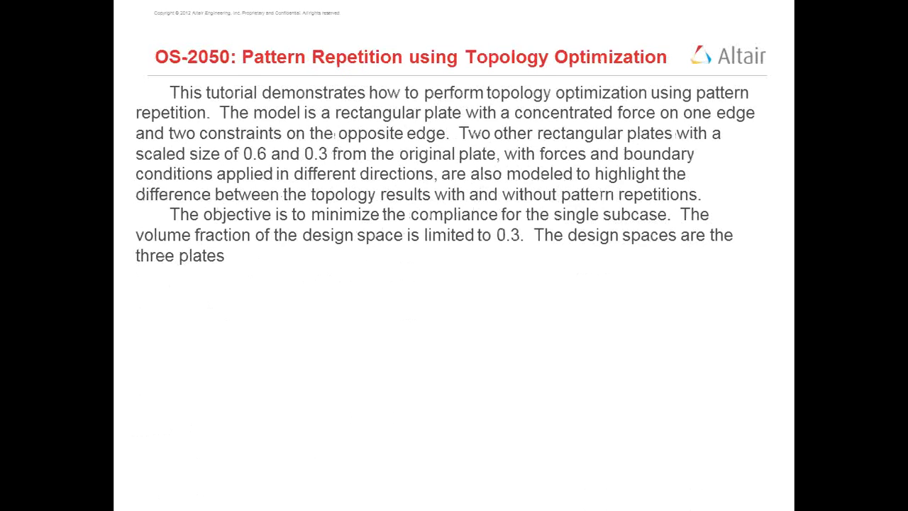
key(Right)
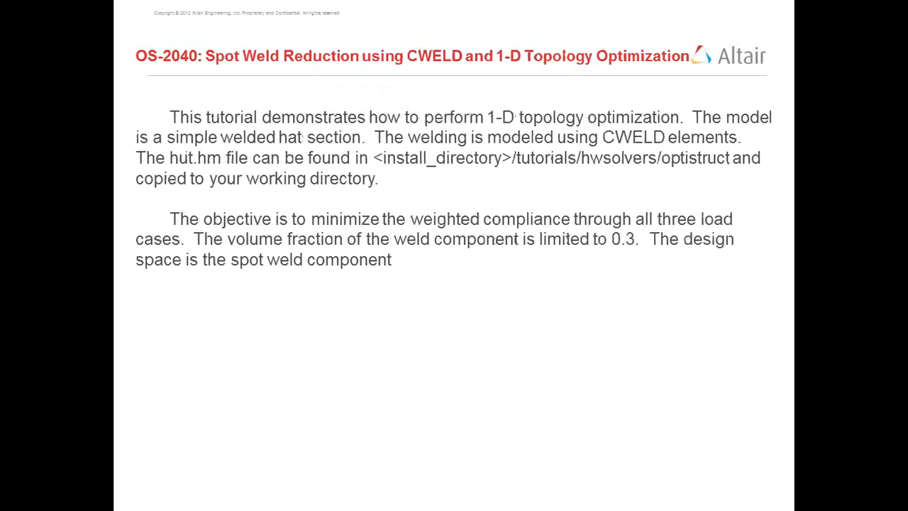
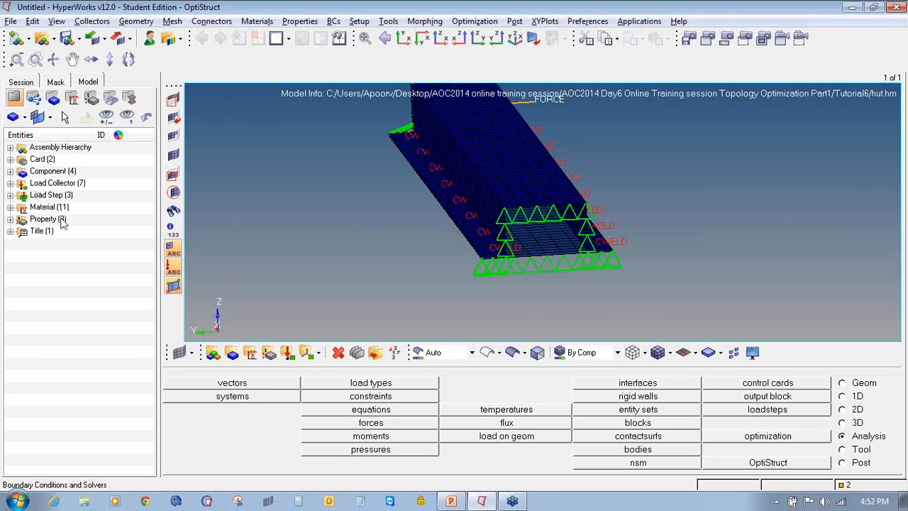
Set up a topology design variable named tpl of type PWELD for the welded hat section
mouse_move(410, 170)
ctrl+mouse_down()
mouse_move(434, 171)
mouse_move(423, 237)
ctrl+mouse_up()
ctrl+drag(525, 261, 462, 239)
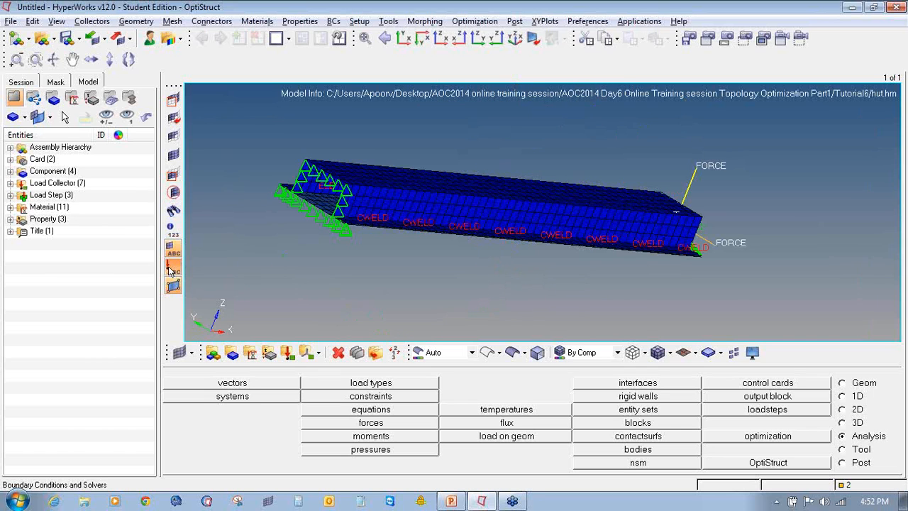
ctrl+drag(539, 298, 660, 304)
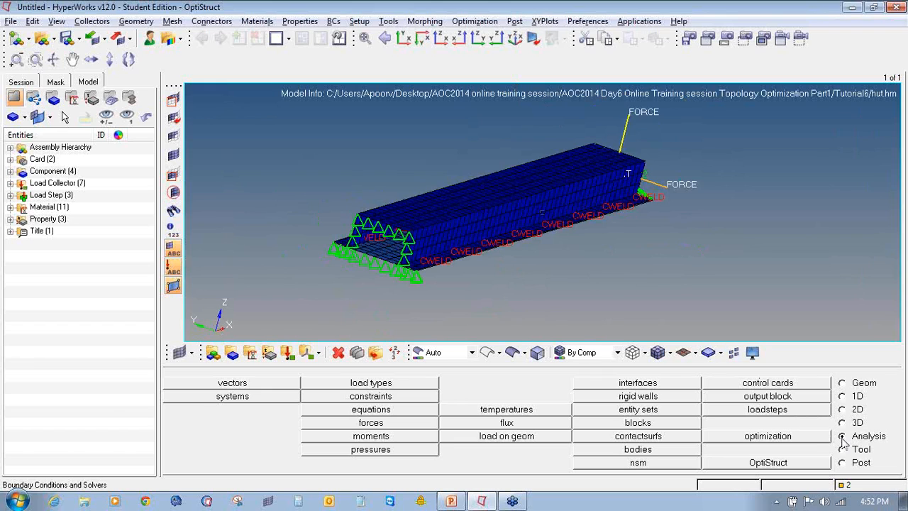
click(810, 440)
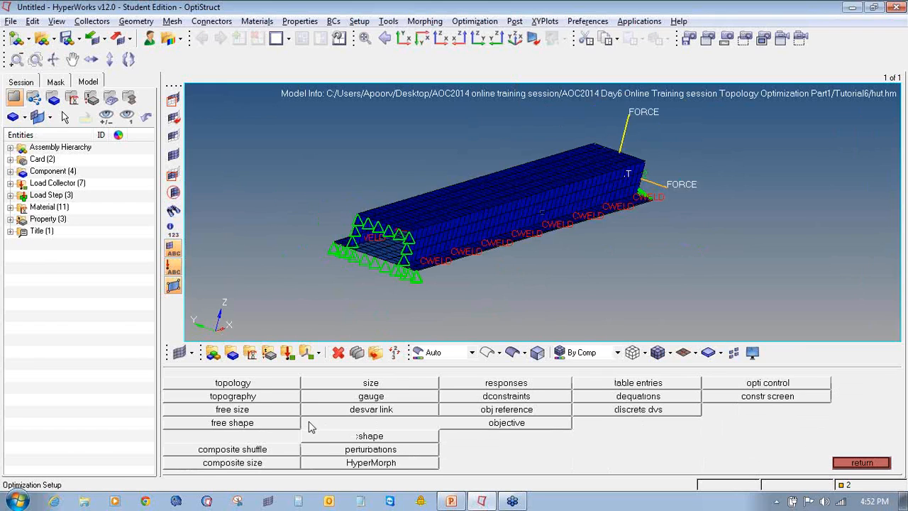
click(278, 388)
click(199, 383)
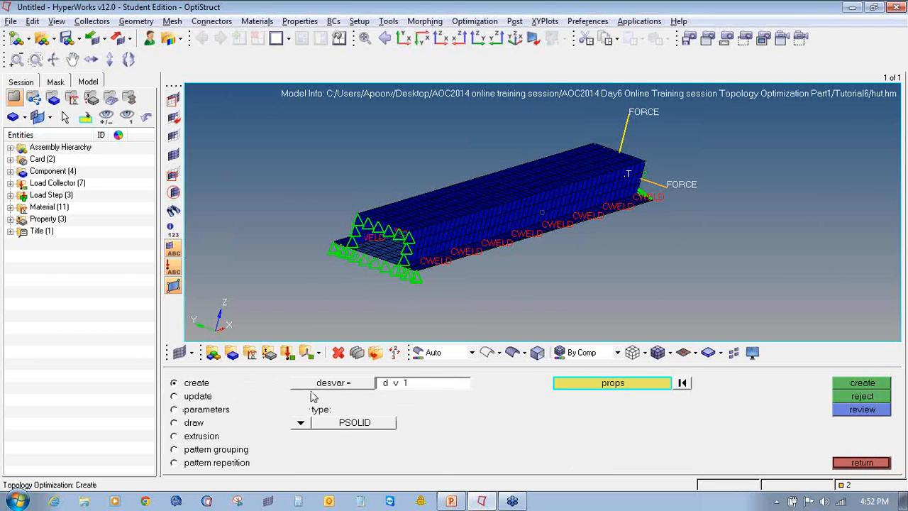
click(418, 387)
text(tpl)
click(300, 423)
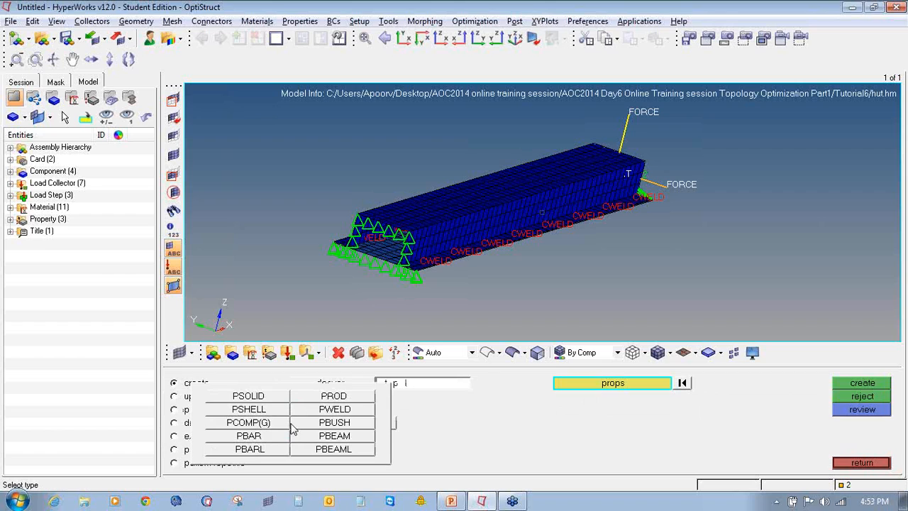
click(349, 410)
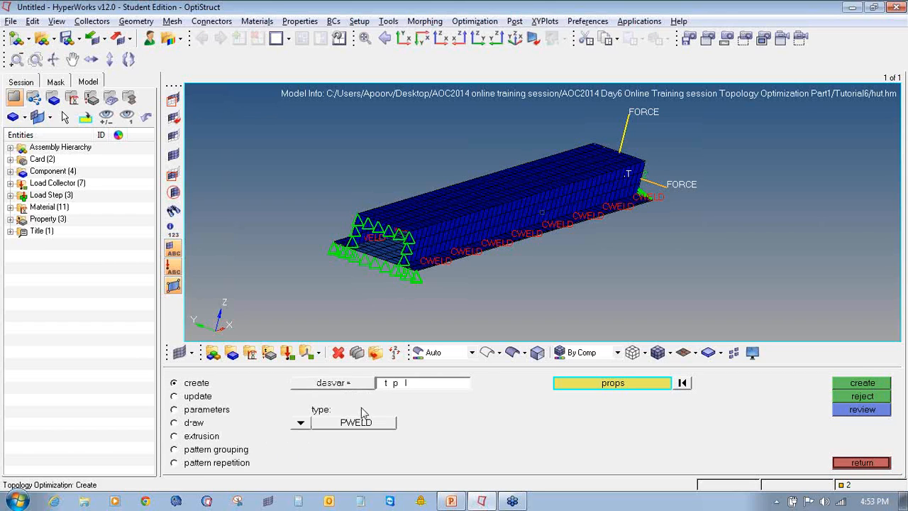
Assign the PWELD_500 property to the tpl design variable, create it and list it in the model tree
click(601, 385)
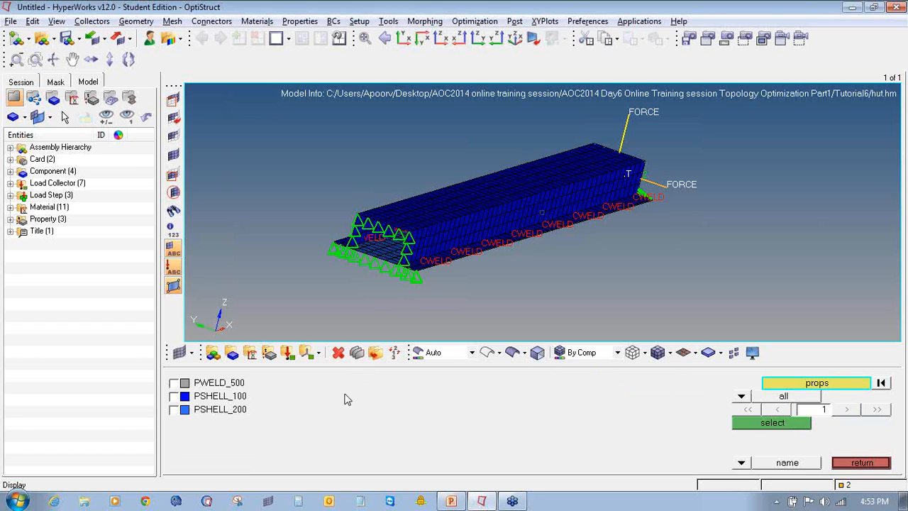
click(225, 384)
click(743, 422)
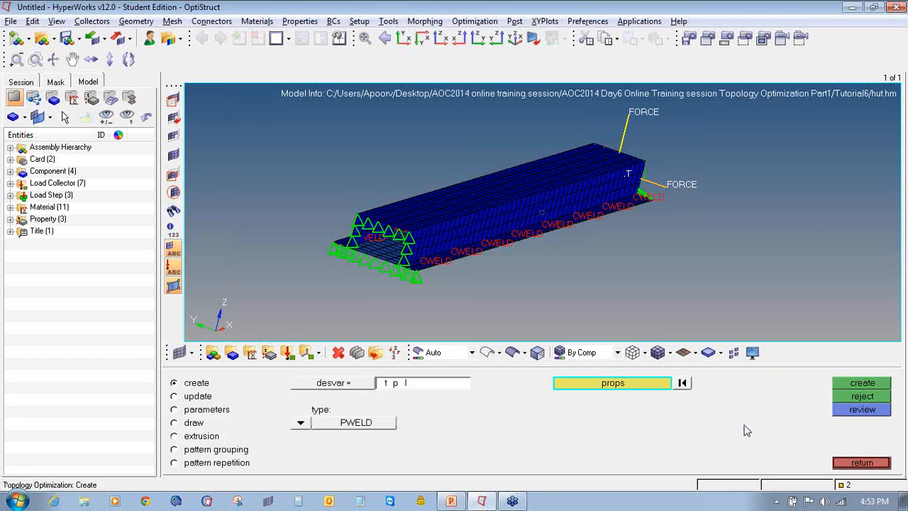
click(851, 387)
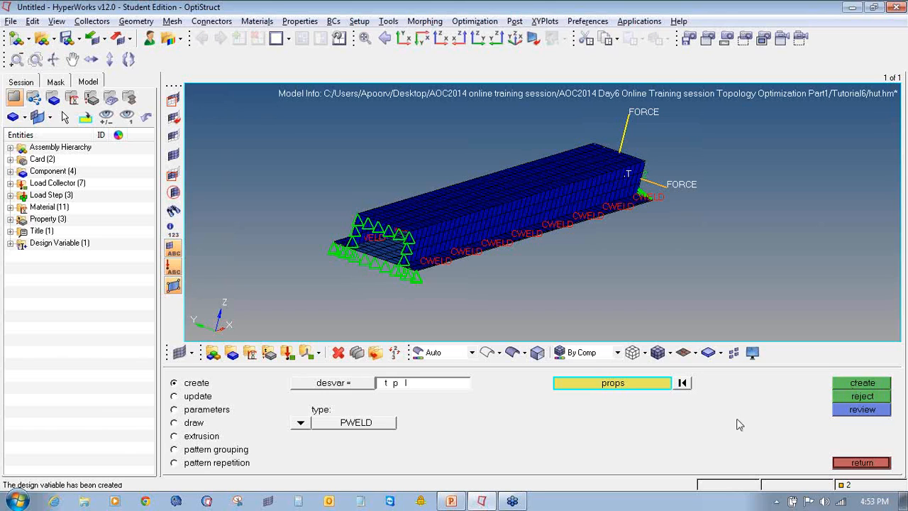
click(860, 466)
click(10, 242)
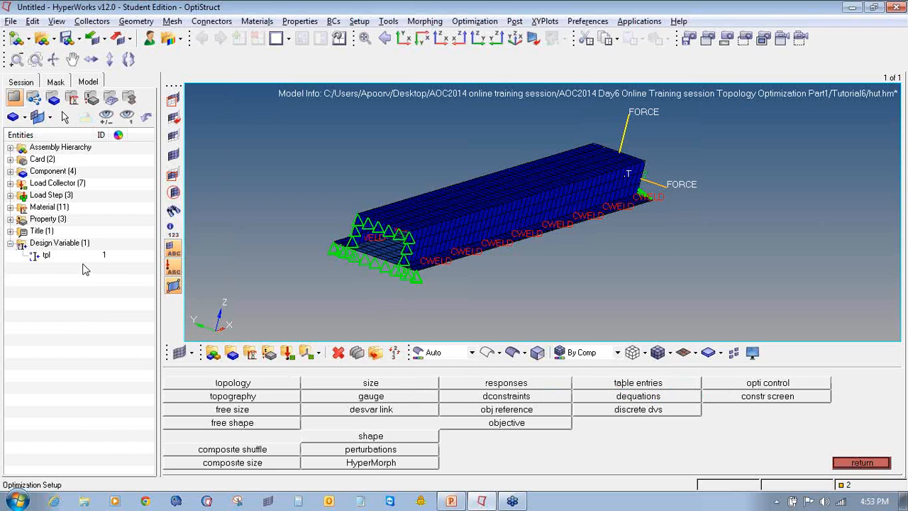
Define an optimization response named volumefrac with the volumefrac response type
click(462, 387)
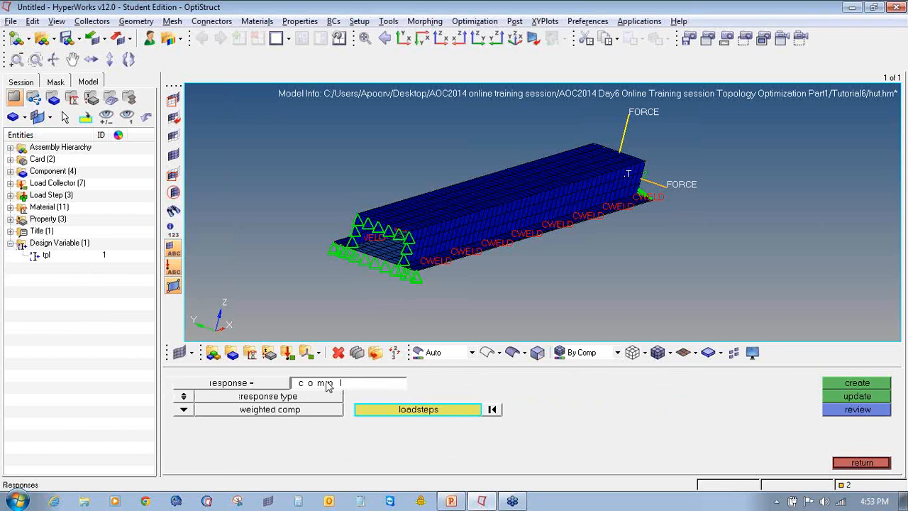
click(329, 383)
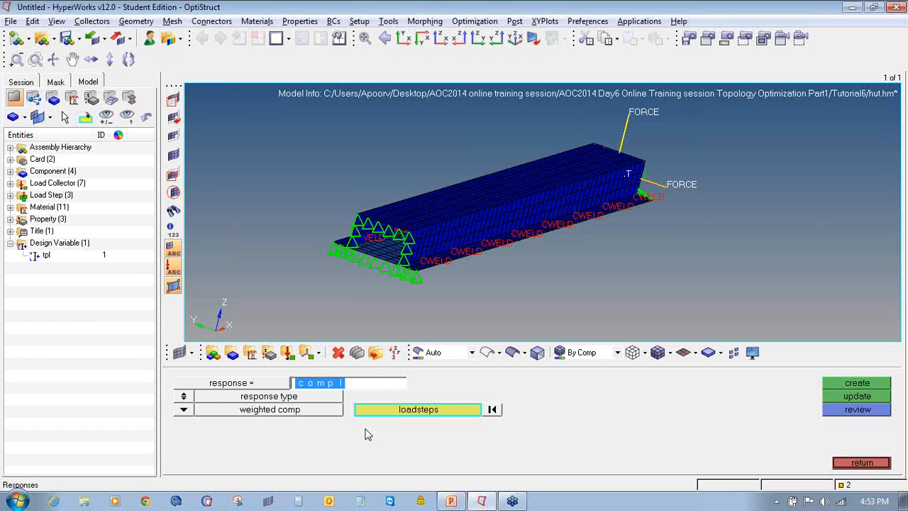
text(volumefrac)
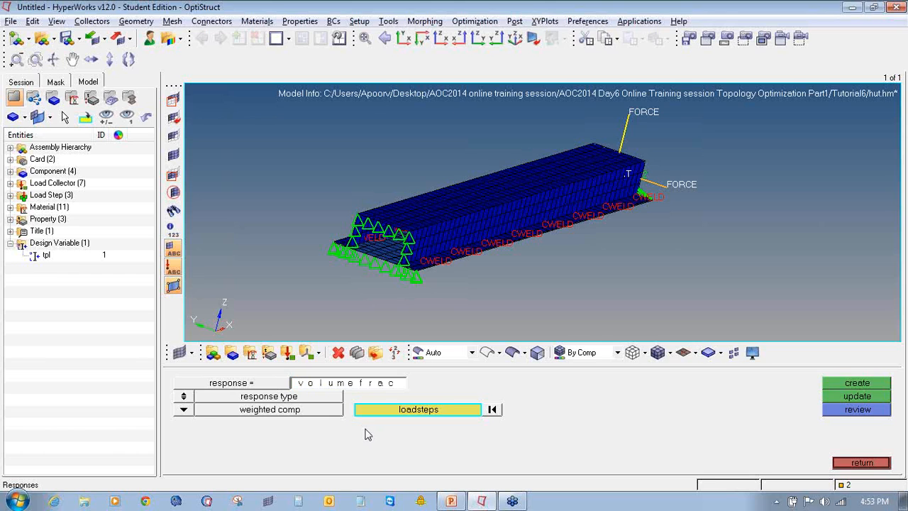
click(183, 410)
click(298, 436)
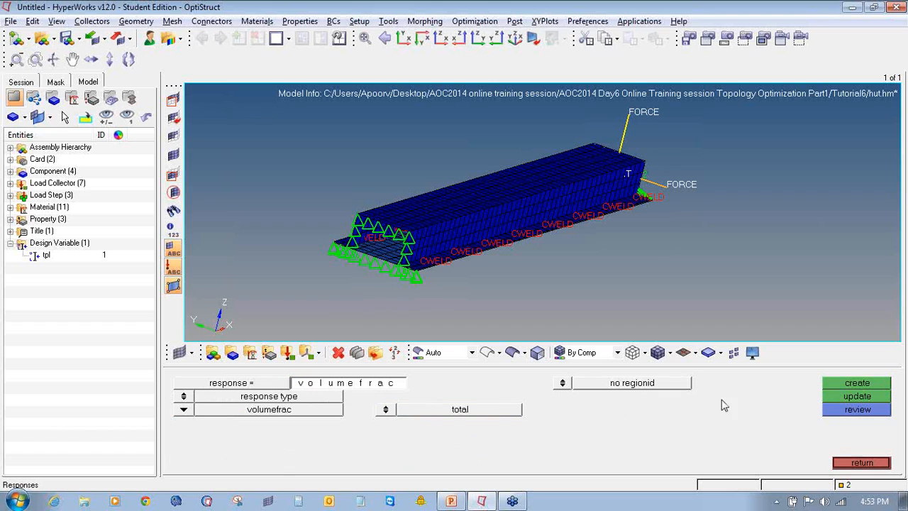
Create the volumefrac response for the total volume and delete it from the model again
click(856, 383)
click(10, 266)
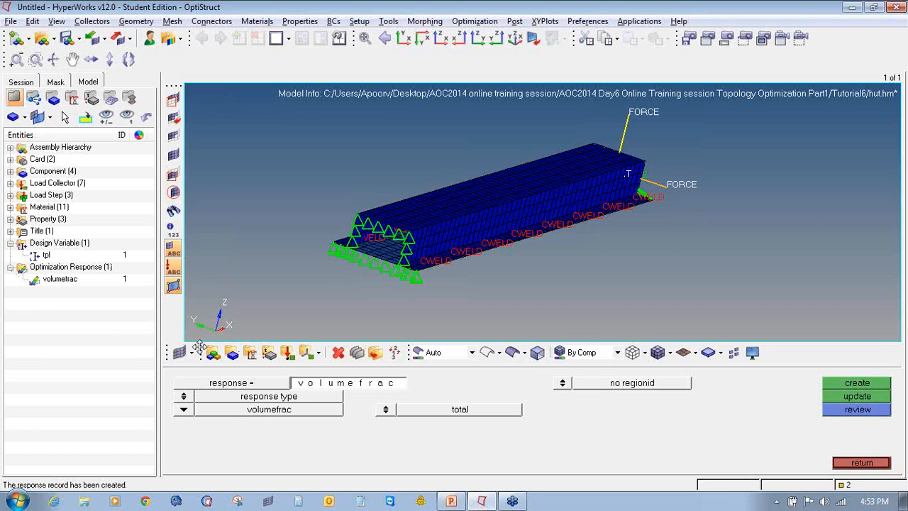
right_click(106, 268)
click(142, 233)
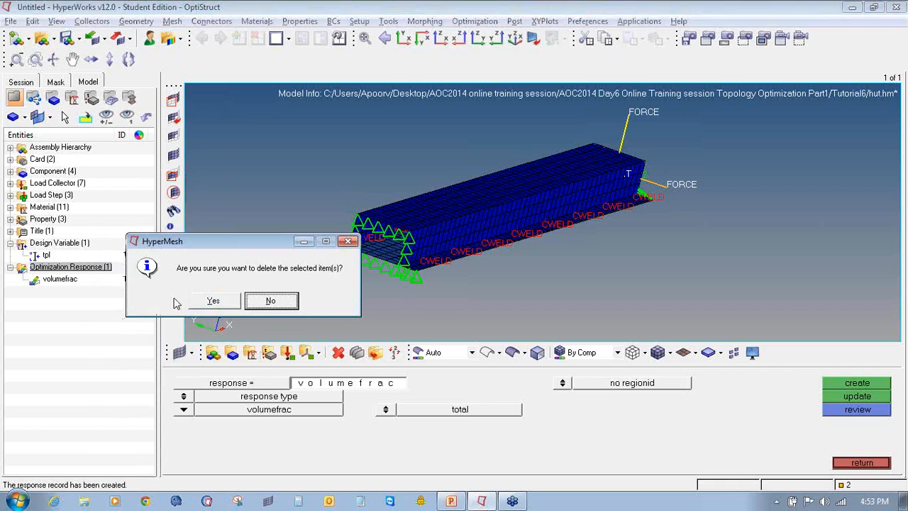
click(212, 300)
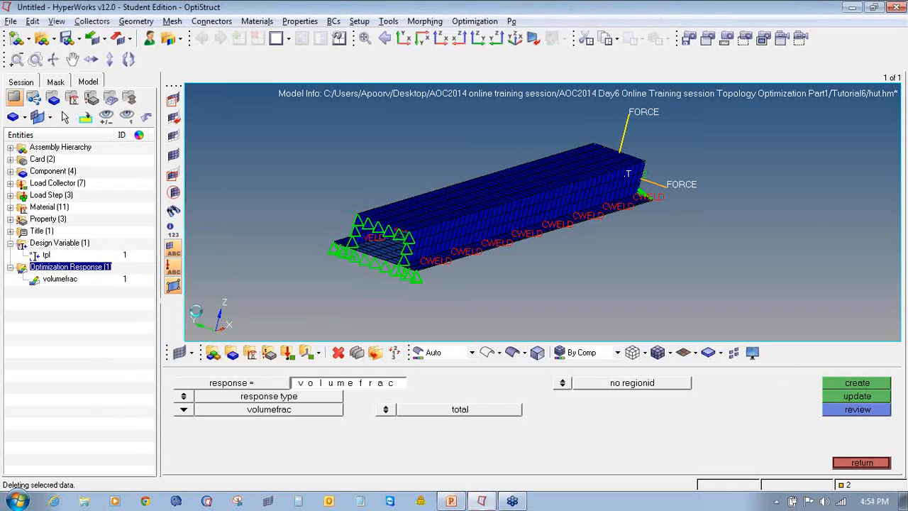
Create the volumefrac response by entity, restricted to the weld property
click(386, 410)
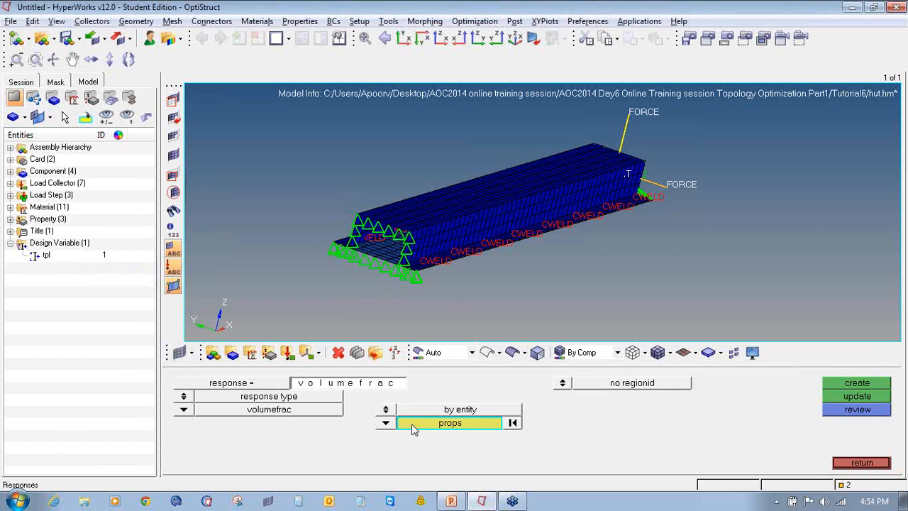
click(414, 426)
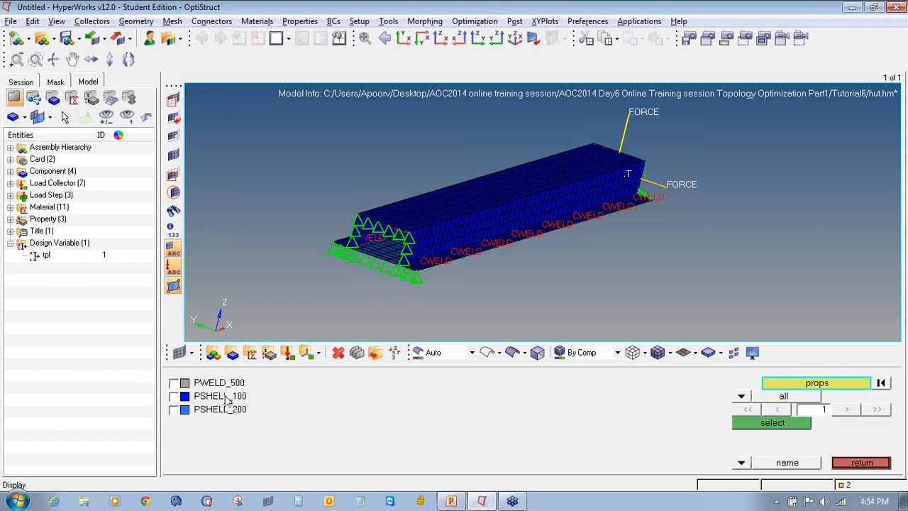
click(736, 425)
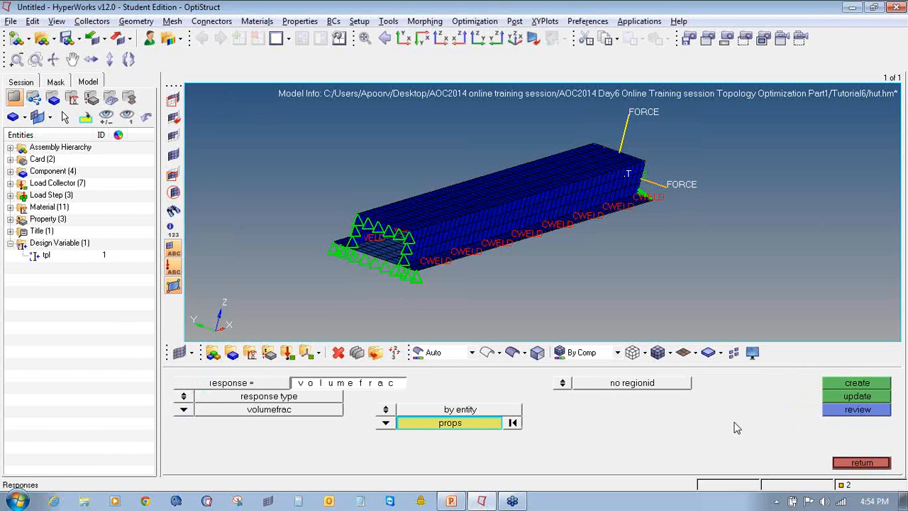
click(826, 384)
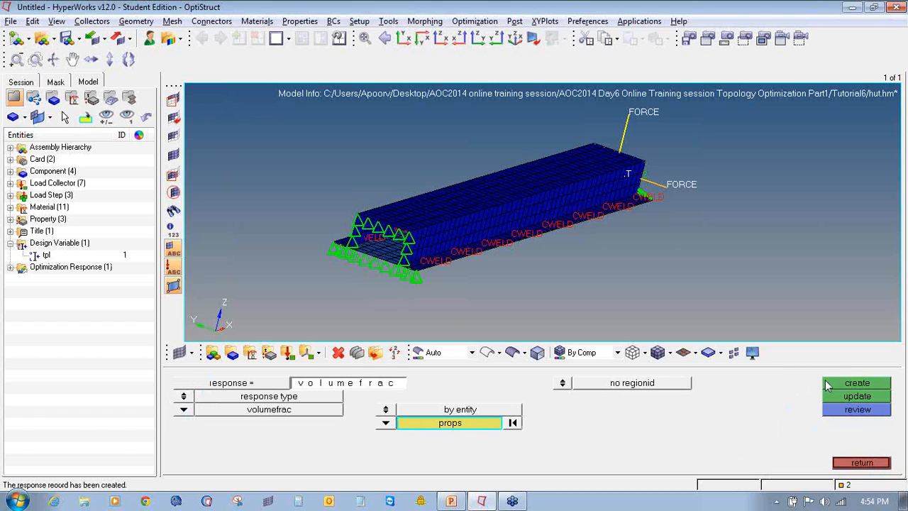
Set up a weighted compliance response named wcomp that includes SUBCASE100, SUBCASE200 and SUBCASE300
click(332, 385)
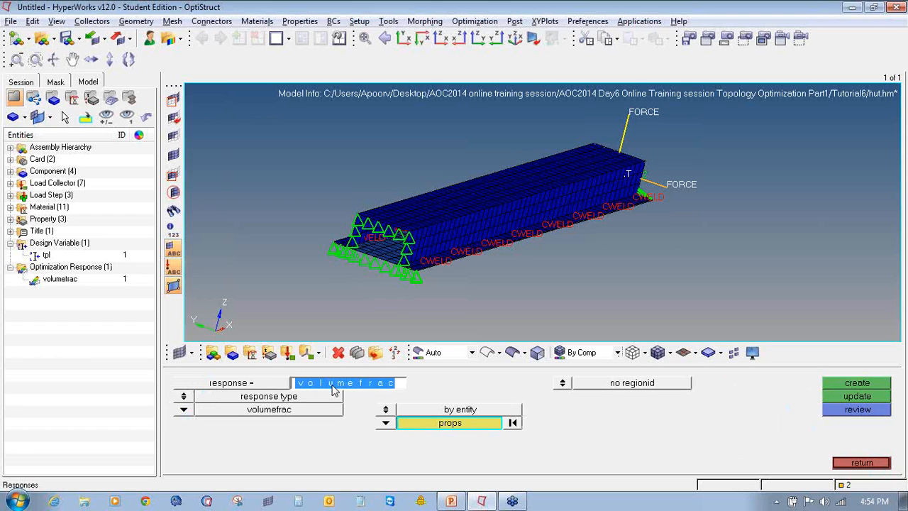
text(wcomp)
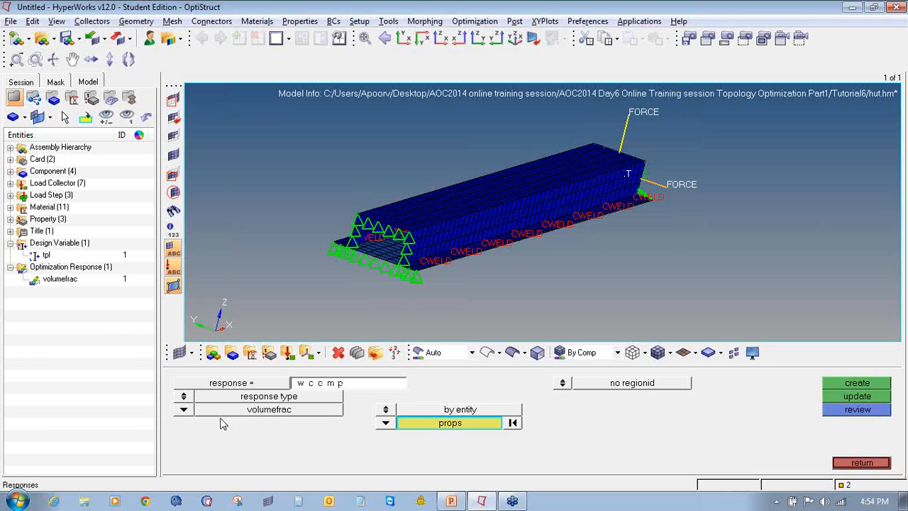
click(193, 411)
click(716, 436)
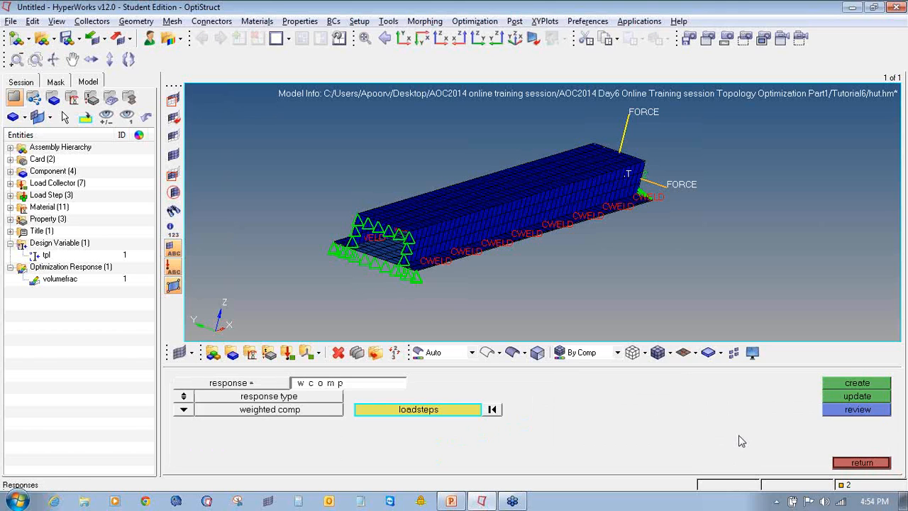
click(450, 410)
click(208, 386)
click(205, 399)
click(204, 412)
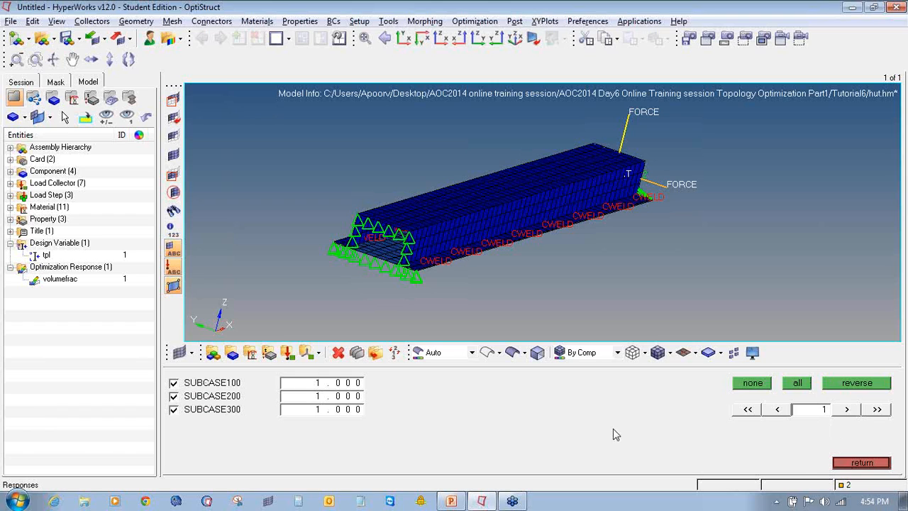
Set the wcomp load step weights to 100 for SUBCASE200 and SUBCASE300, and leave the response definition
click(320, 400)
text(100)
click(359, 411)
text(100)
key(Return)
click(838, 462)
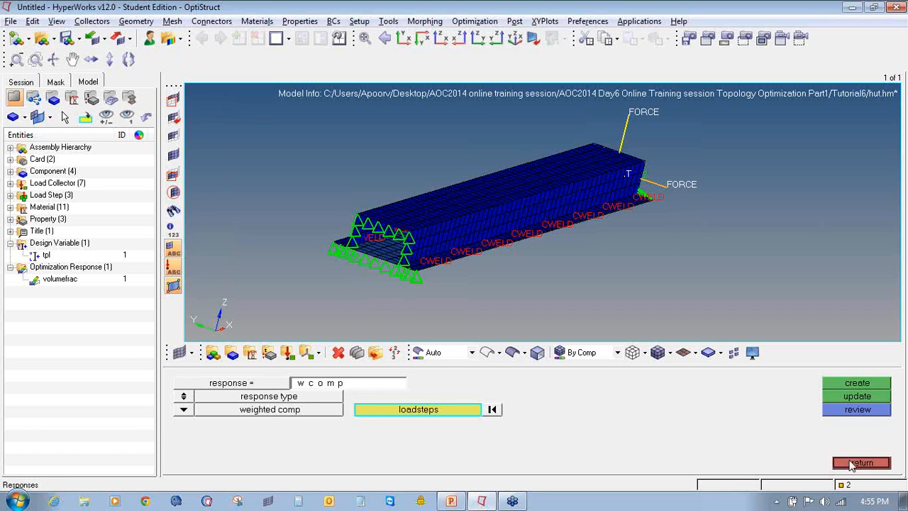
click(838, 462)
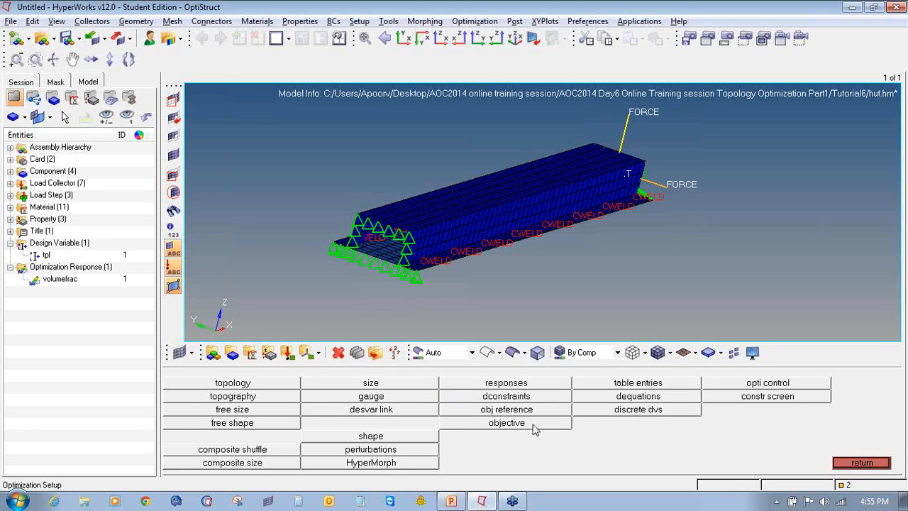
Create a design constraint named volfrac on the volumefrac response with an upper bound of 0.3
click(529, 397)
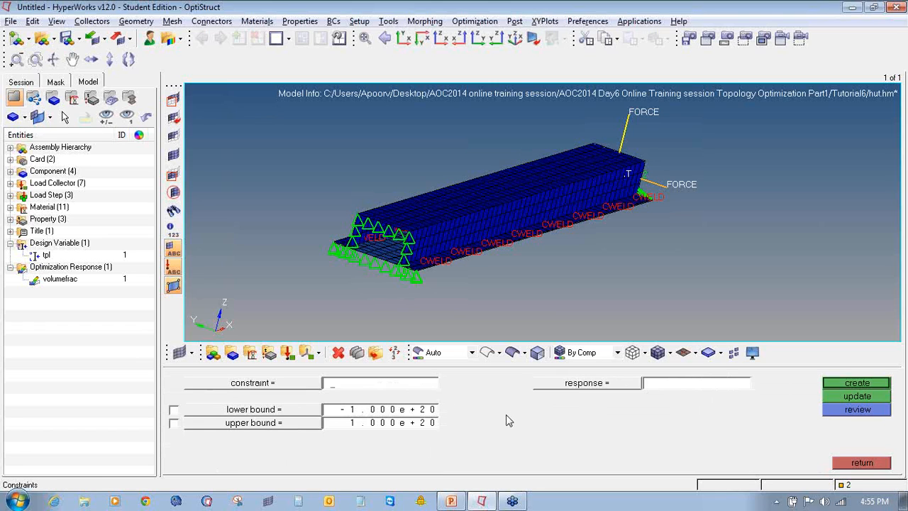
text(volfrac)
click(173, 423)
click(361, 426)
text(0.300)
click(553, 384)
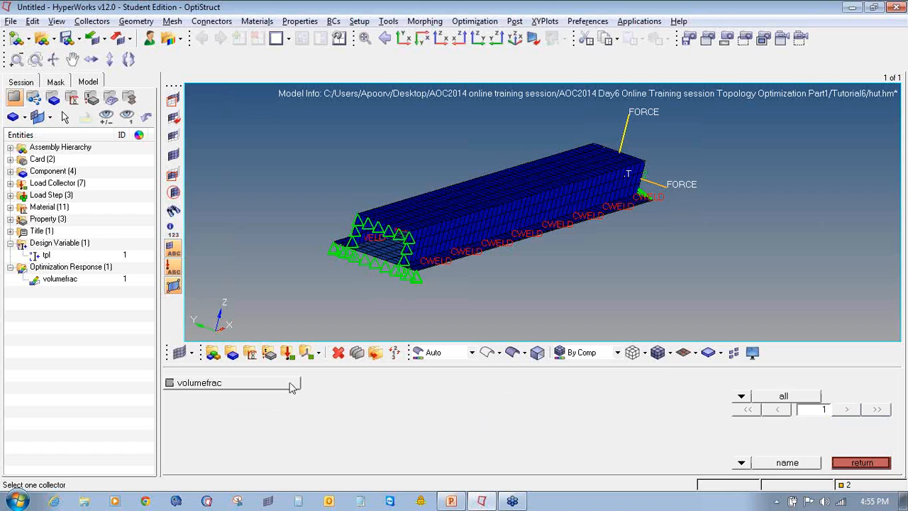
click(292, 385)
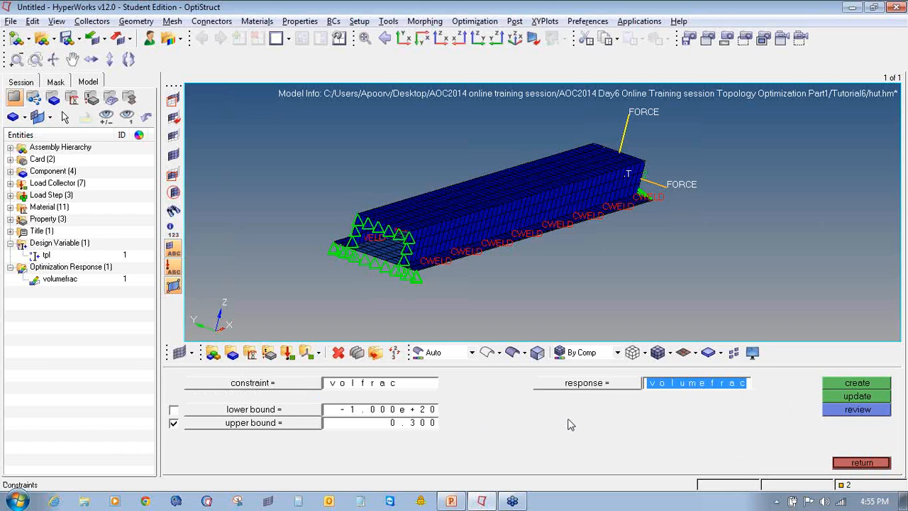
click(837, 386)
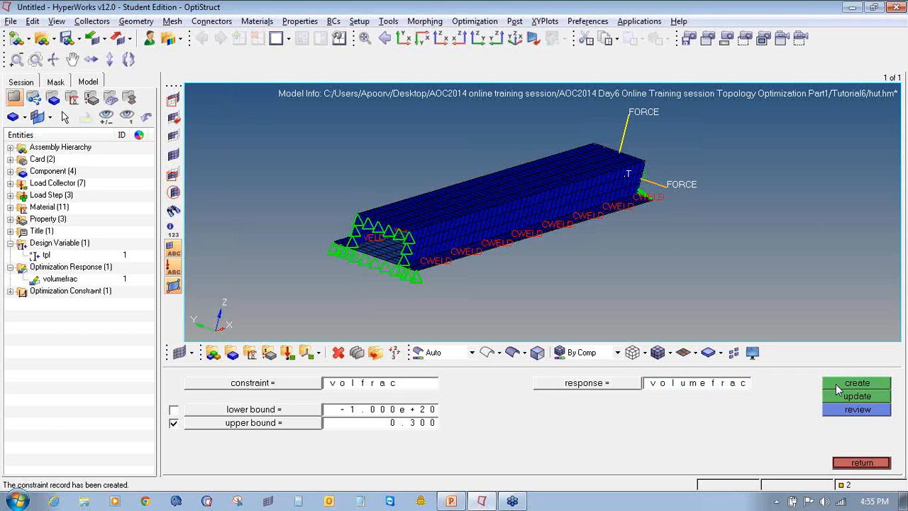
click(861, 463)
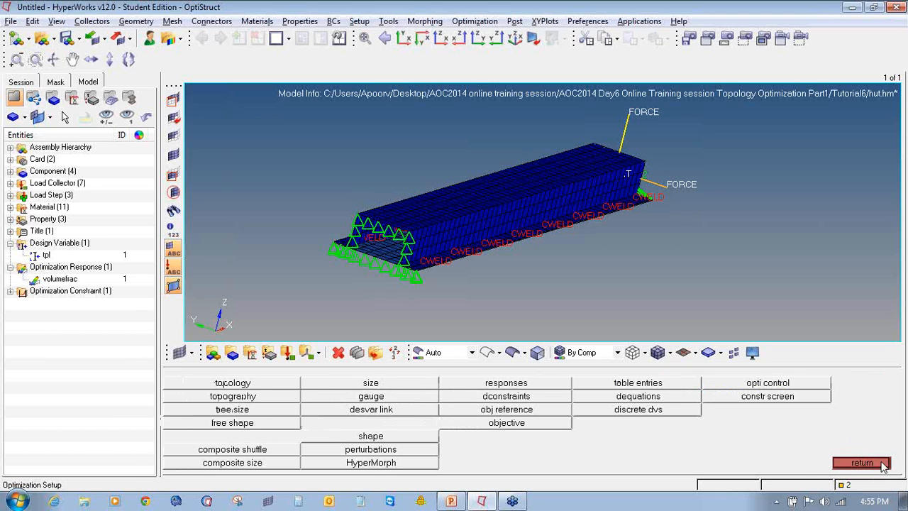
click(528, 422)
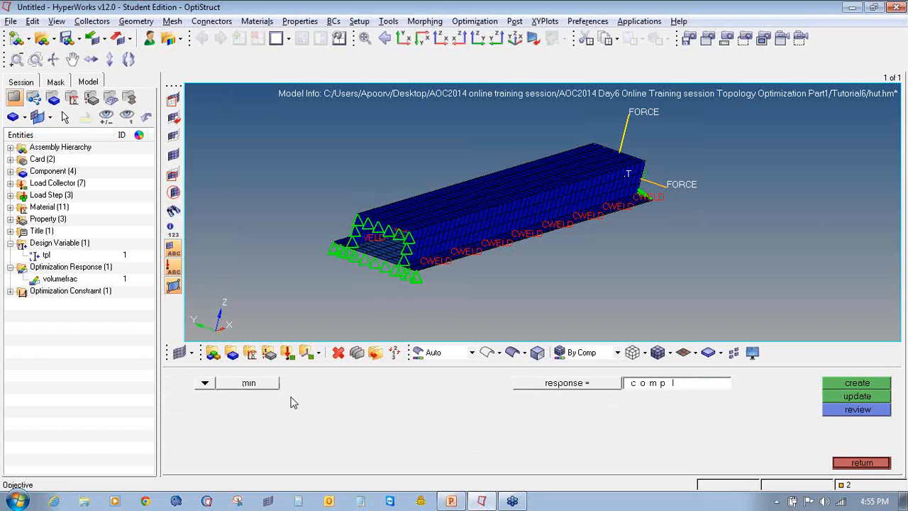
click(528, 384)
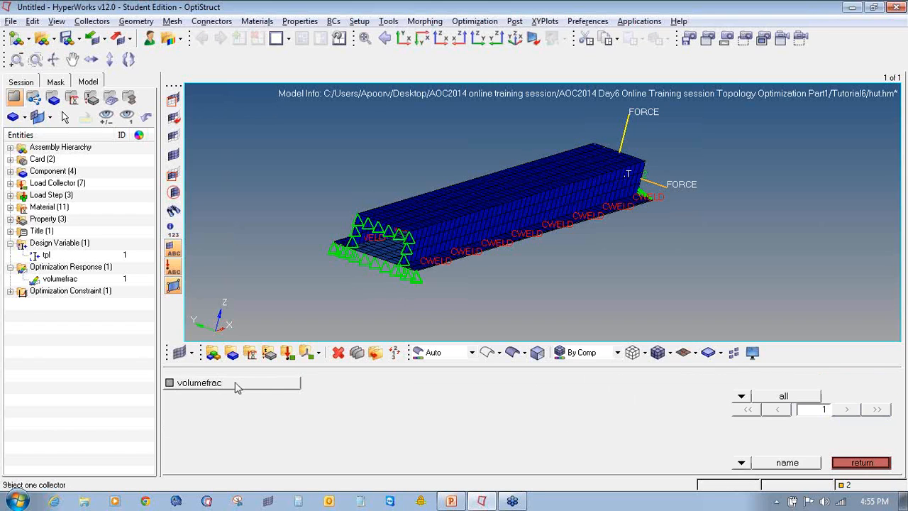
click(861, 463)
click(861, 463)
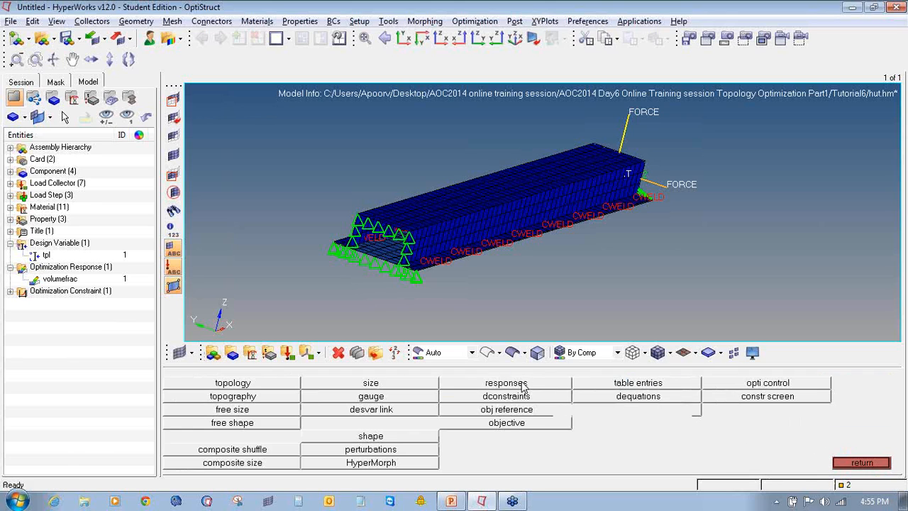
Reopen the wcomp weighted compliance response and include the load steps SUBCASE100, SUBCASE200 and SUBCASE300
click(536, 383)
click(425, 412)
click(198, 383)
click(198, 396)
click(198, 410)
Weight SUBCASE200 and SUBCASE300 at 100 each and create the wcomp response
click(316, 399)
text(100)
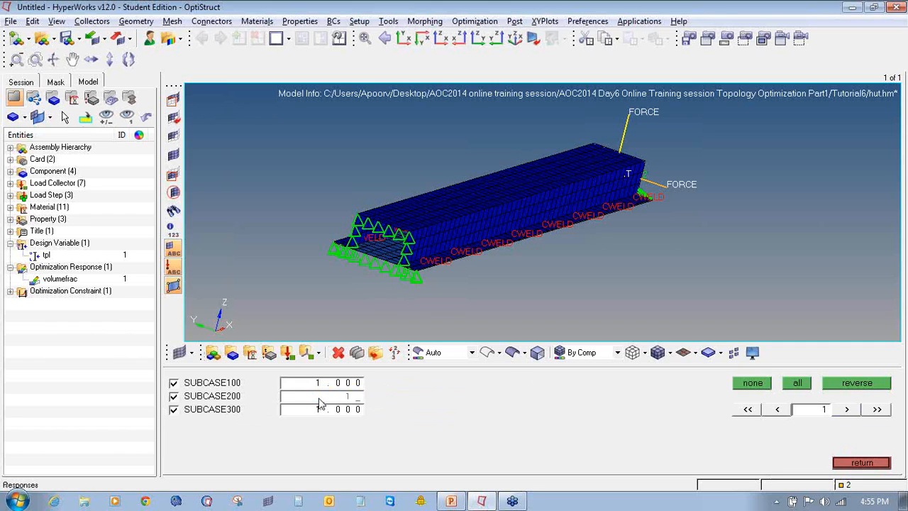
click(319, 410)
text(100)
key(Return)
click(861, 462)
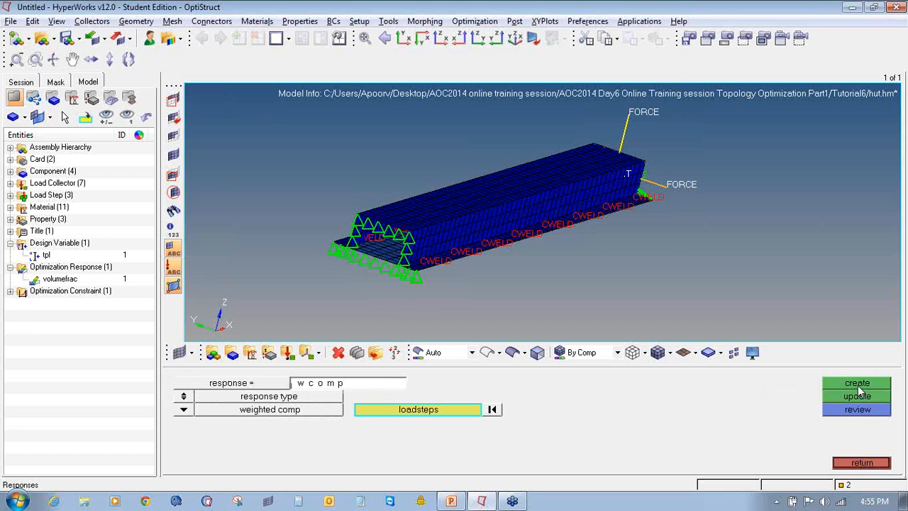
click(856, 383)
click(861, 462)
Create the optimization objective that minimizes the wcomp response
click(530, 419)
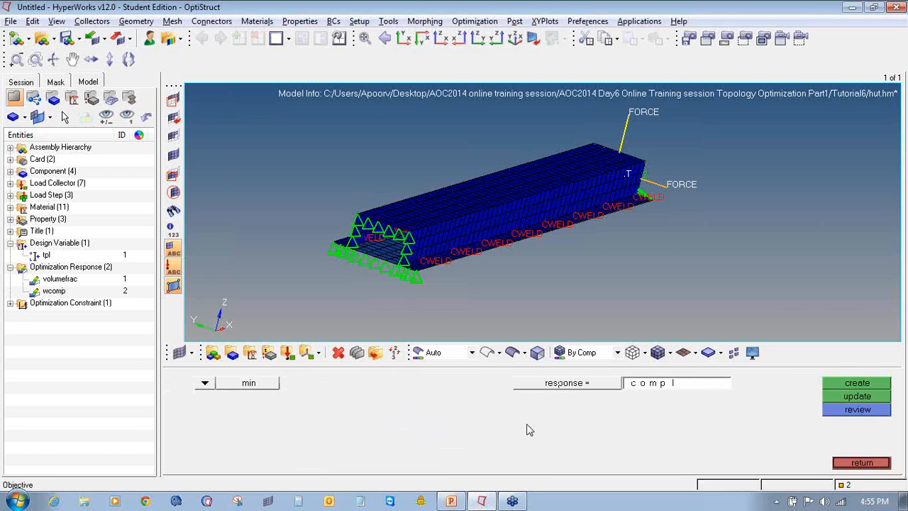
click(535, 389)
click(259, 397)
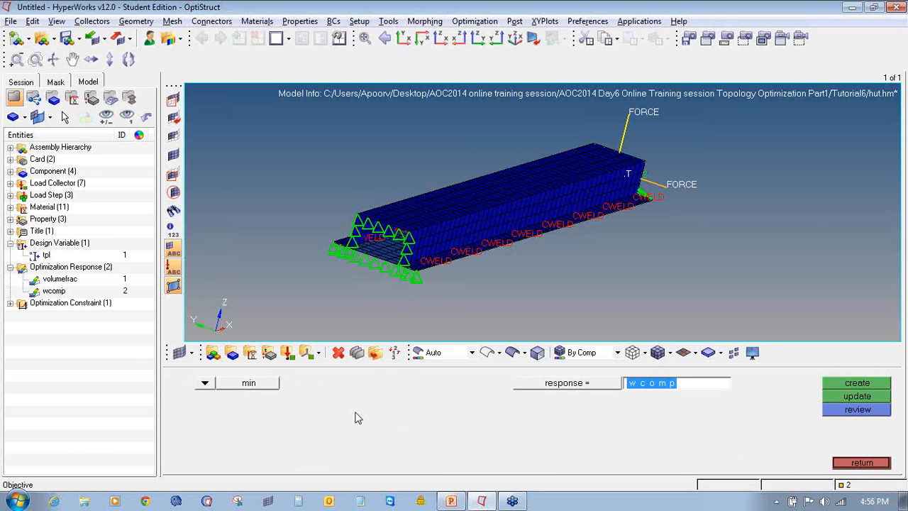
click(853, 384)
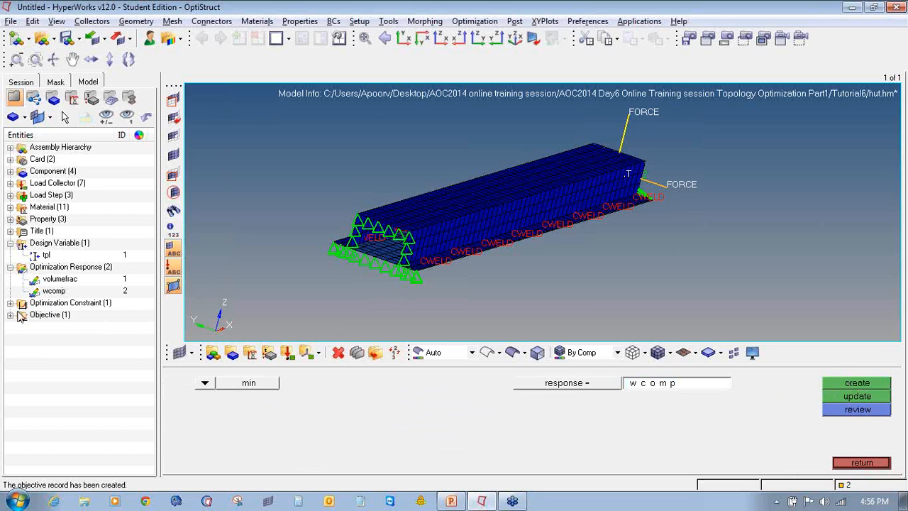
click(860, 462)
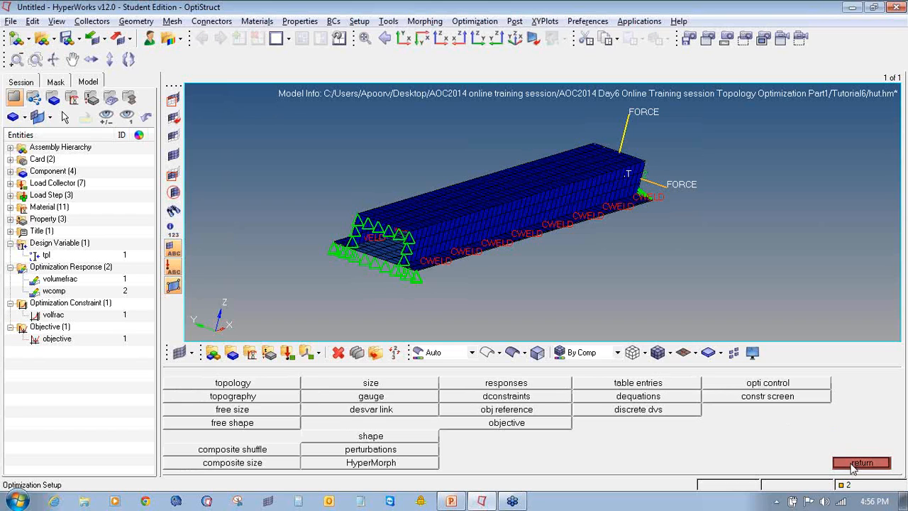
Enable the DISCRETE optimization control parameter and set it to 20
click(788, 385)
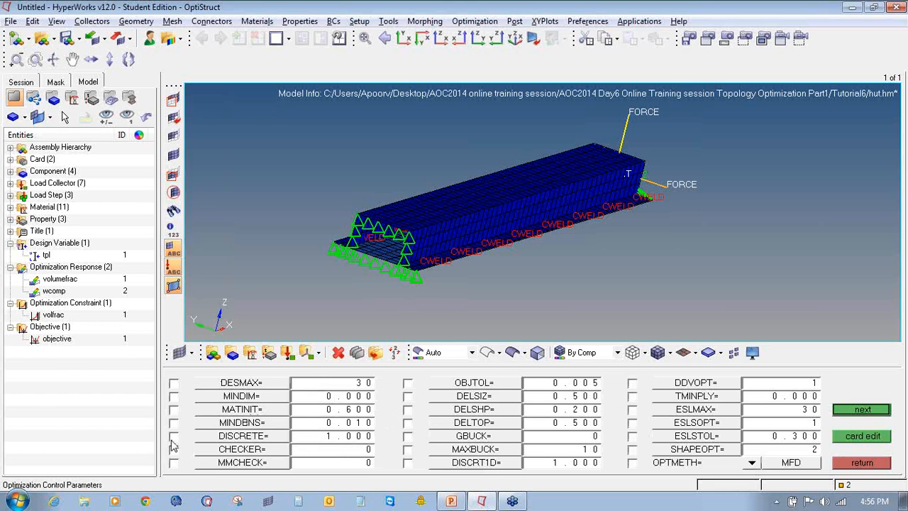
click(174, 436)
click(361, 438)
key(BackSpace)
text(2.0)
key(Return)
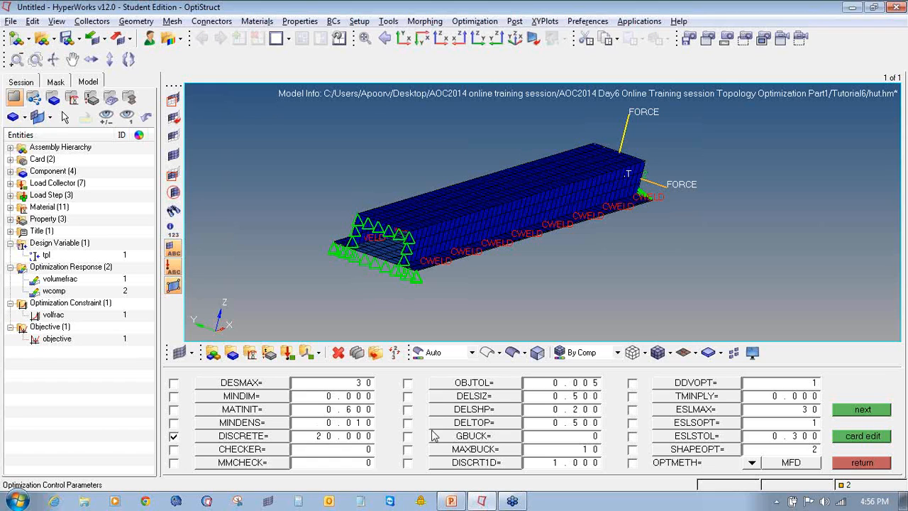
Enable the OBJTOL optimization control, set it to 1.0e-05, and leave the optimization setup
click(407, 383)
click(554, 387)
text(1.0e-05)
click(876, 467)
click(876, 466)
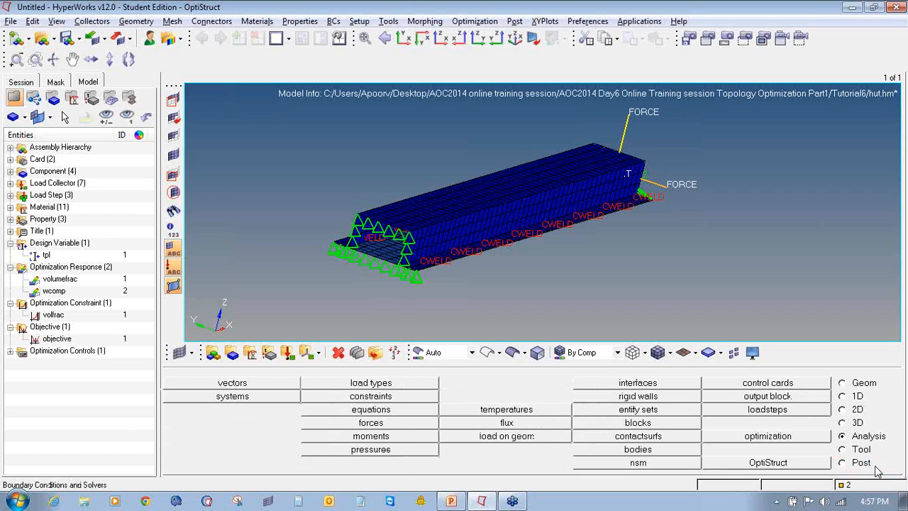
Save the model as hut in a new folder named optimization inside Tutorial6
click(10, 21)
mouse_move(85, 95)
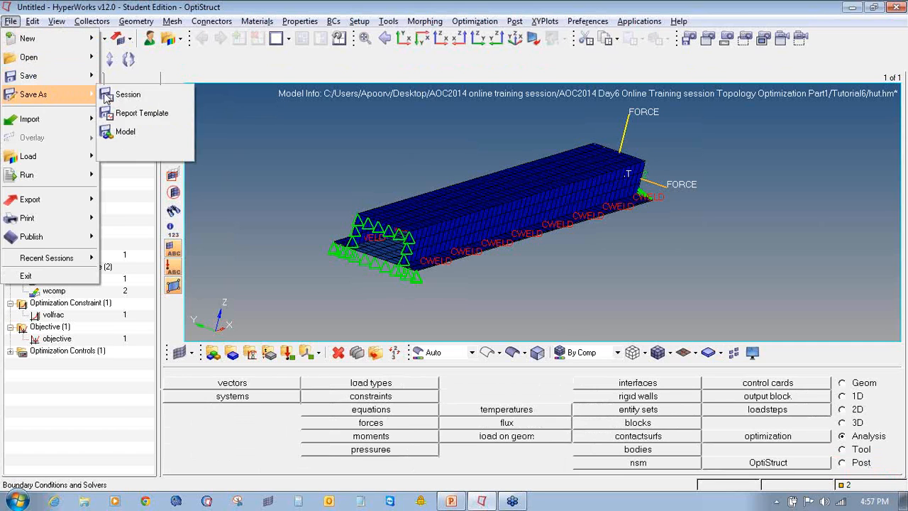
click(149, 134)
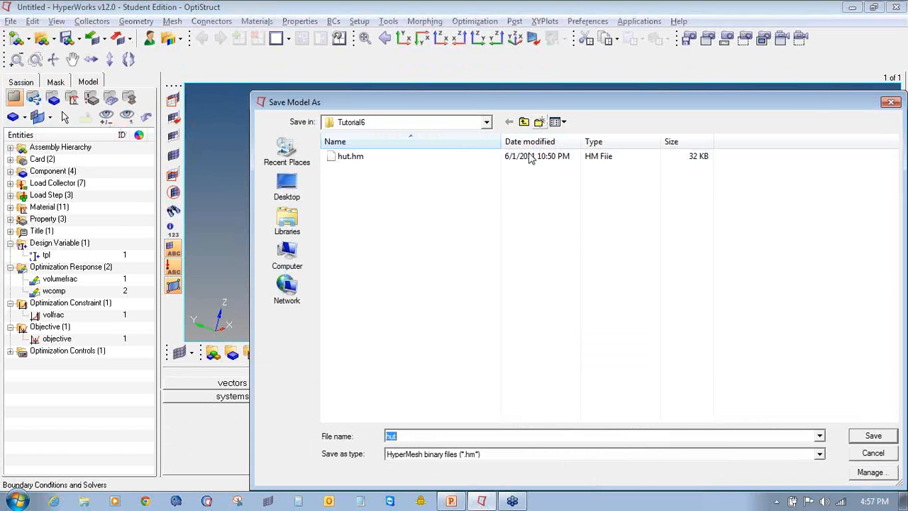
key(ctrl+shift+n)
text(optimization)
key(Return)
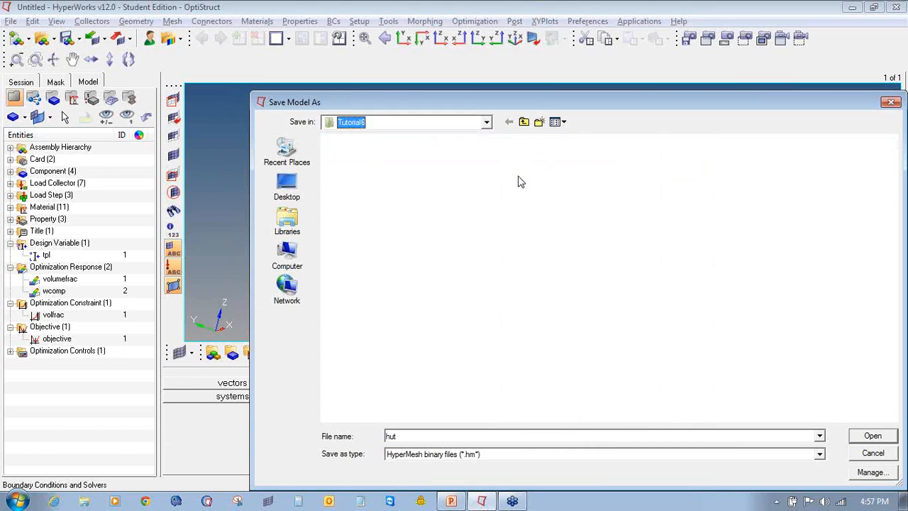
click(859, 431)
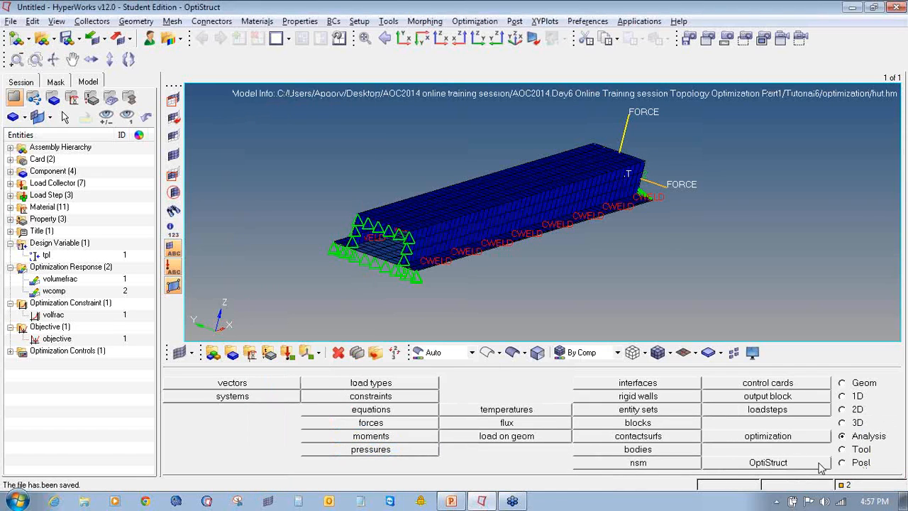
Run the OptiStruct optimization on hut.fem, open its results in HyperView and dismiss the message log
click(821, 462)
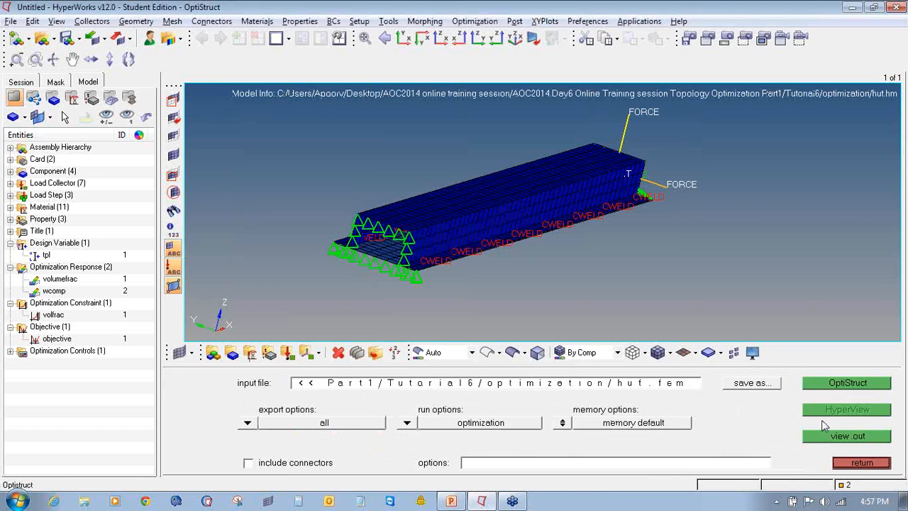
click(829, 383)
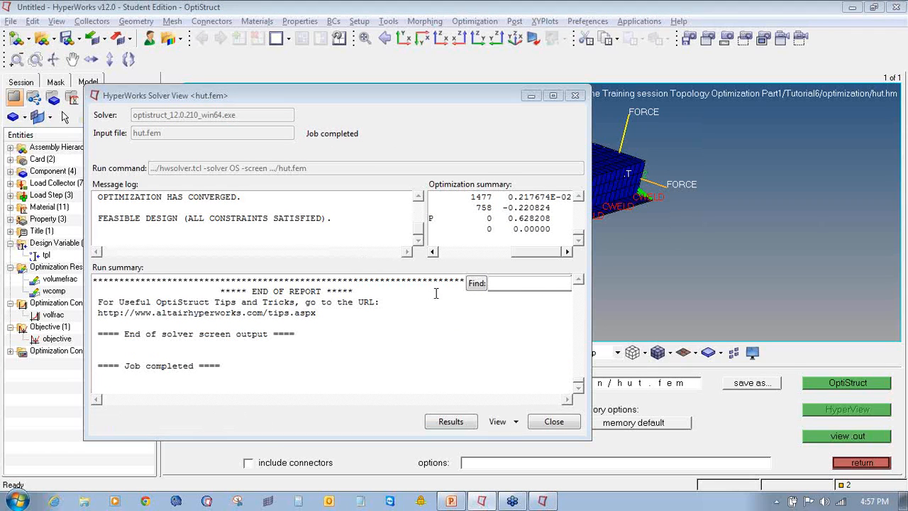
click(430, 427)
click(553, 422)
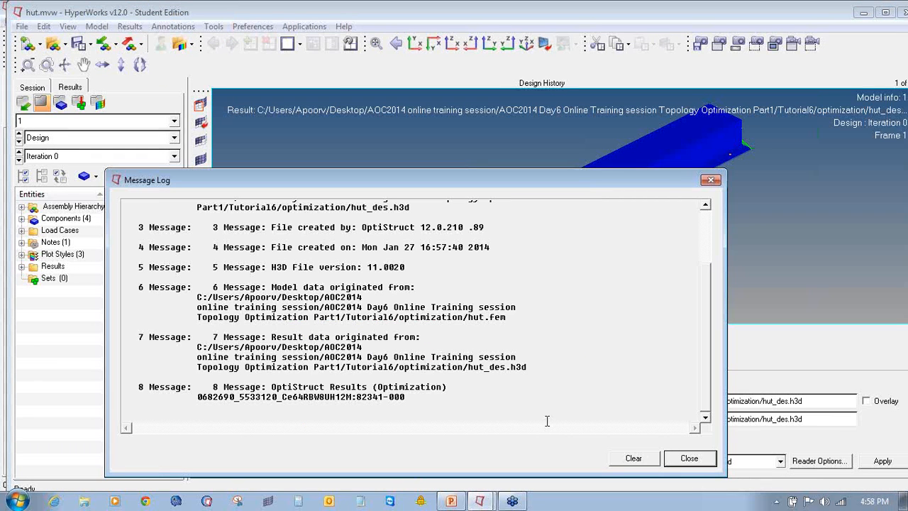
click(710, 179)
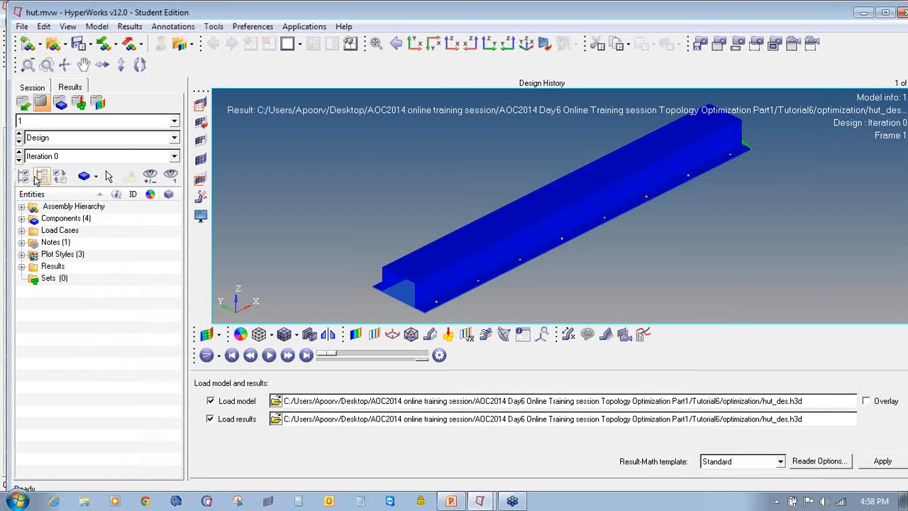
Contour the Element Densities result on the whole hat section for Iteration 6
click(53, 156)
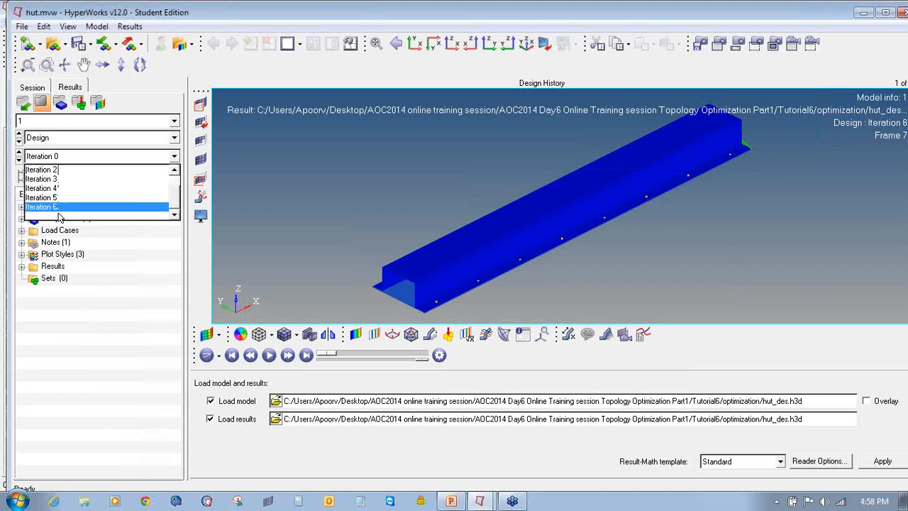
click(58, 211)
click(355, 334)
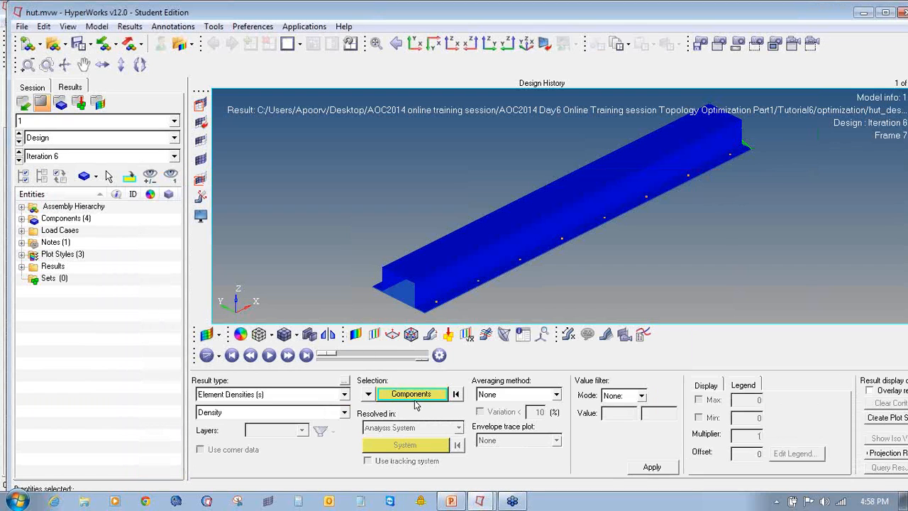
click(649, 467)
ctrl+drag(615, 254, 498, 251)
ctrl+scroll(464, 265, up, 10)
scroll(468, 266, down, 5)
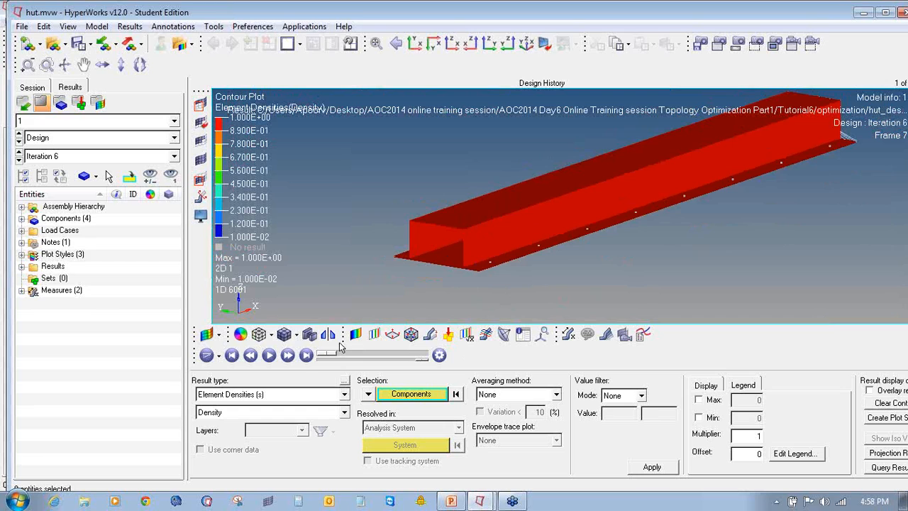
Hide misc1, PSHELL_100 and PSHELL_200 so that only the COMP1D_PWELD500 component is displayed
click(21, 218)
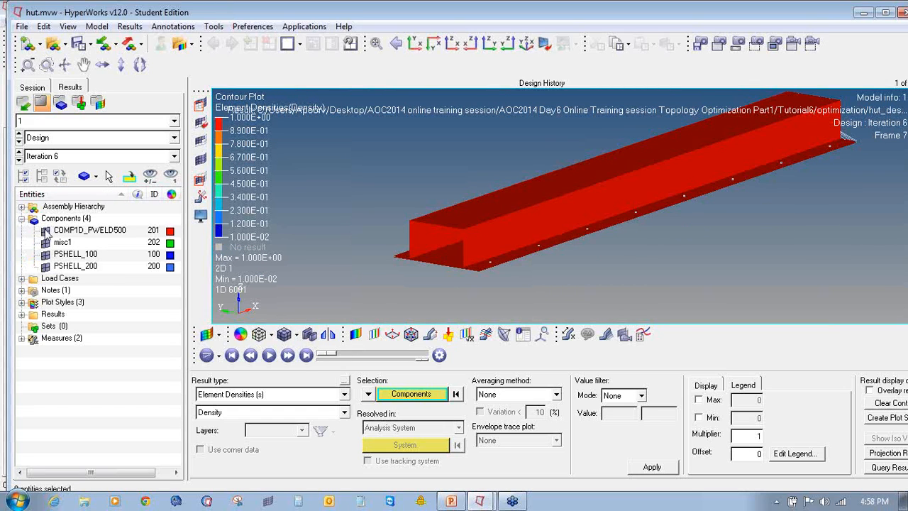
click(45, 230)
click(45, 242)
click(44, 253)
click(45, 266)
click(45, 230)
click(45, 242)
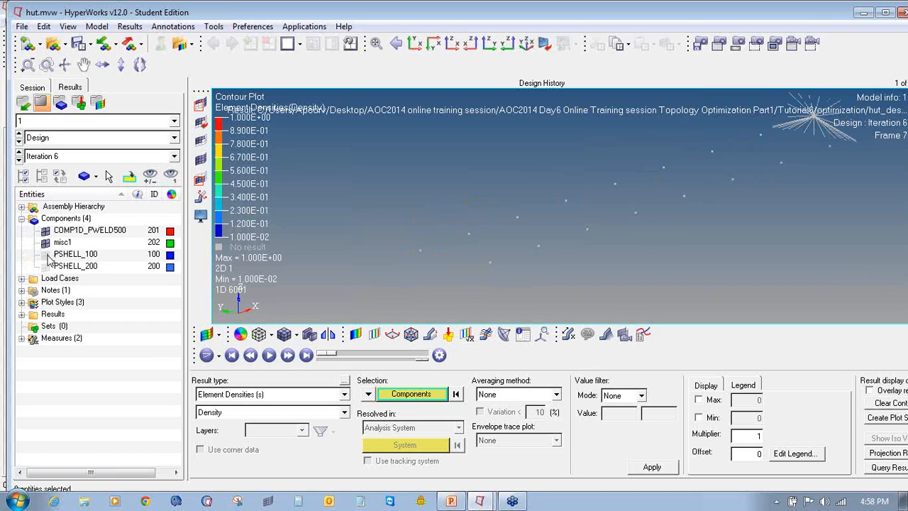
click(46, 243)
click(46, 255)
click(46, 255)
Apply an element density iso plot to the welds and set it to show values above 0.01
ctrl+drag(544, 244, 499, 232)
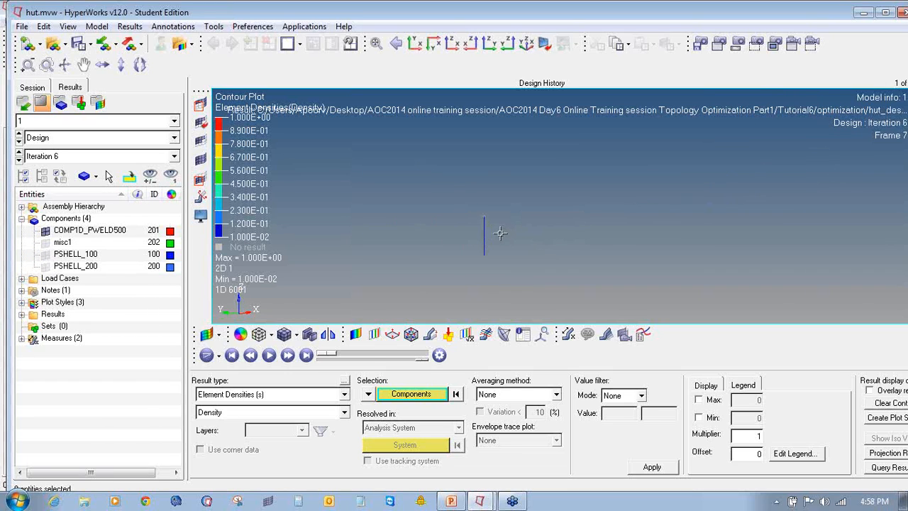
click(374, 334)
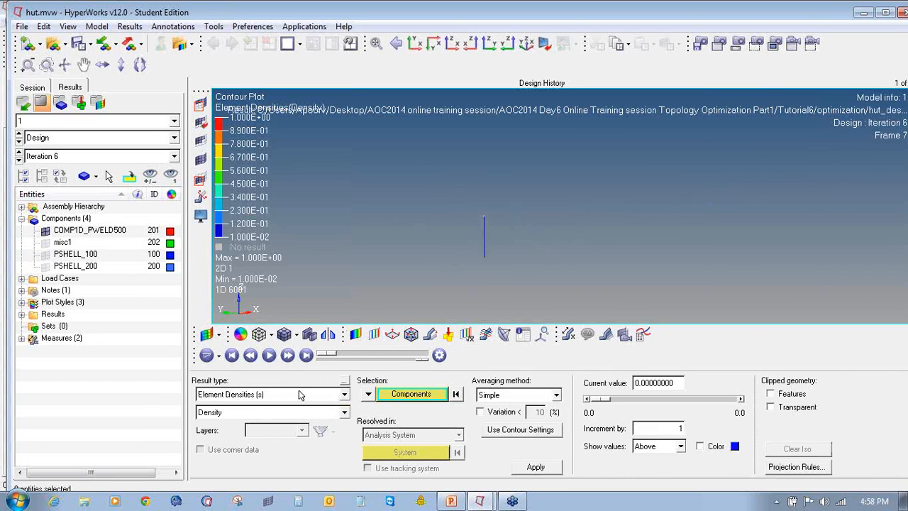
click(536, 467)
drag(668, 399, 603, 403)
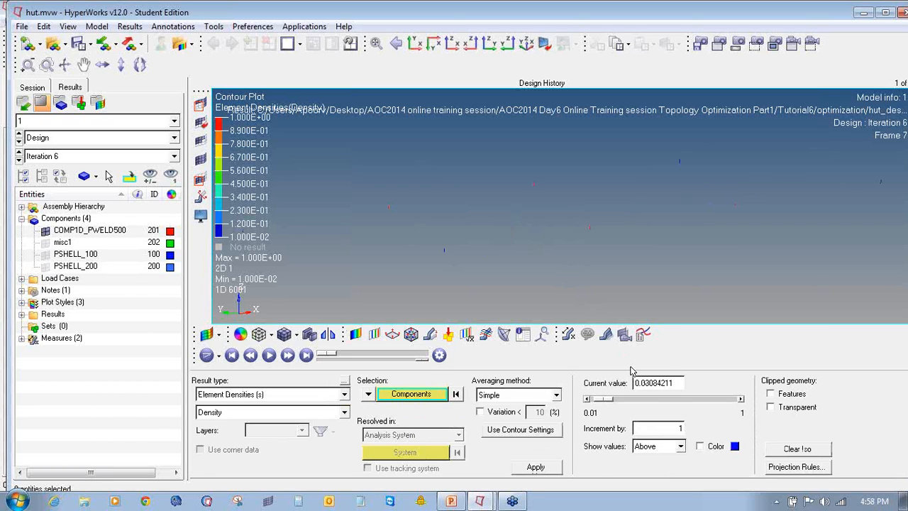
click(593, 400)
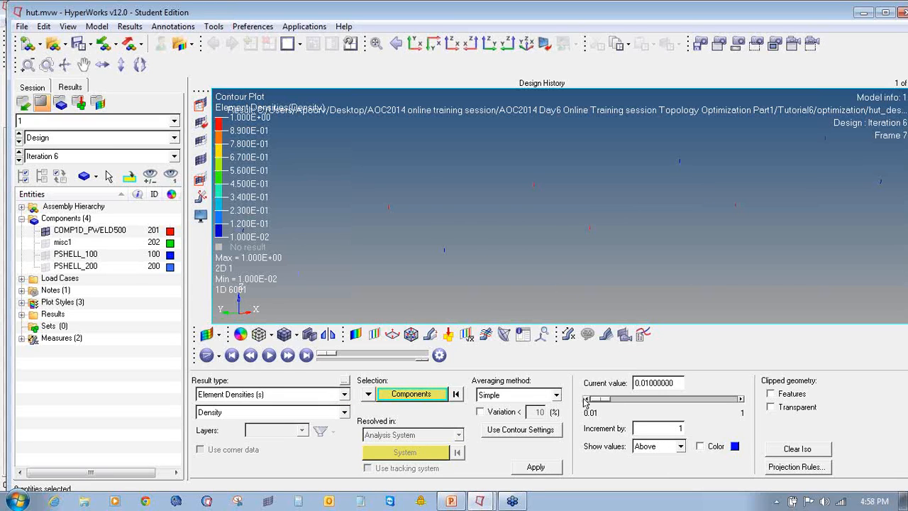
ctrl+scroll(497, 240, down, 5)
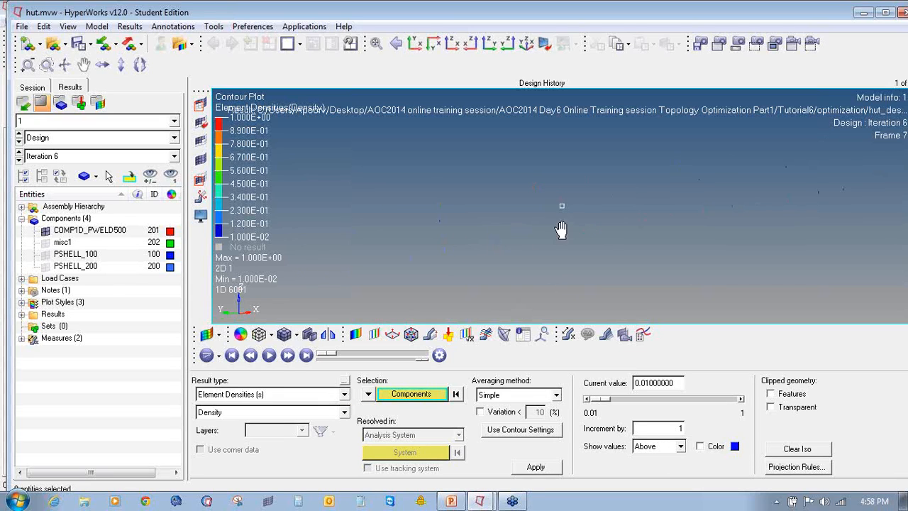
Examine the element density iso plot of the spot welds up close and from another angle
ctrl+scroll(464, 250, up, 4)
ctrl+drag(582, 233, 584, 254)
ctrl+right_drag(691, 226, 637, 245)
ctrl+scroll(639, 239, up, 4)
ctrl+scroll(639, 239, down, 2)
ctrl+drag(613, 241, 660, 230)
Leave the HyperView results, return to the preprocessor session and clear the hat section model to start a new one
click(880, 15)
click(903, 8)
click(486, 298)
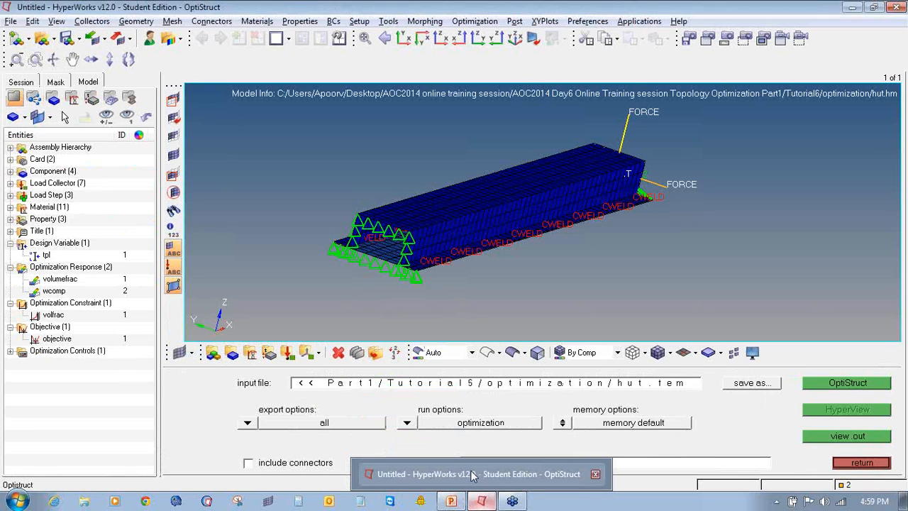
click(9, 40)
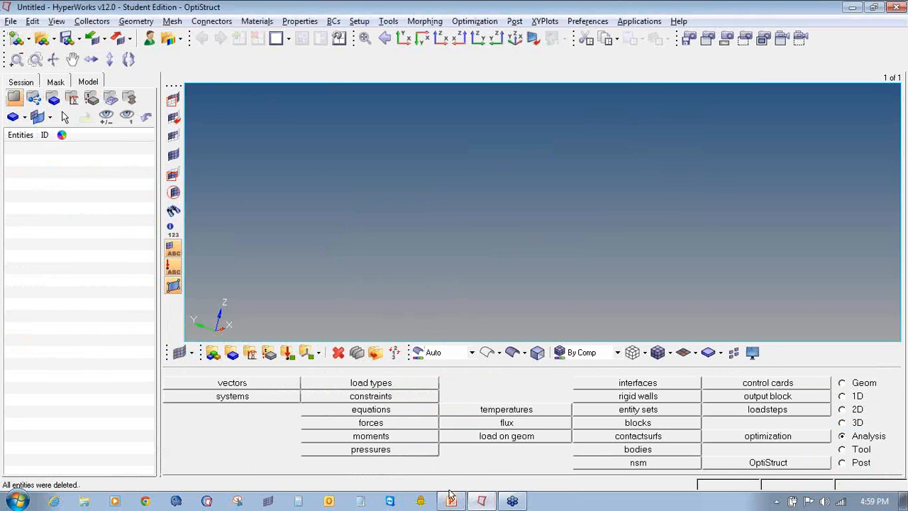
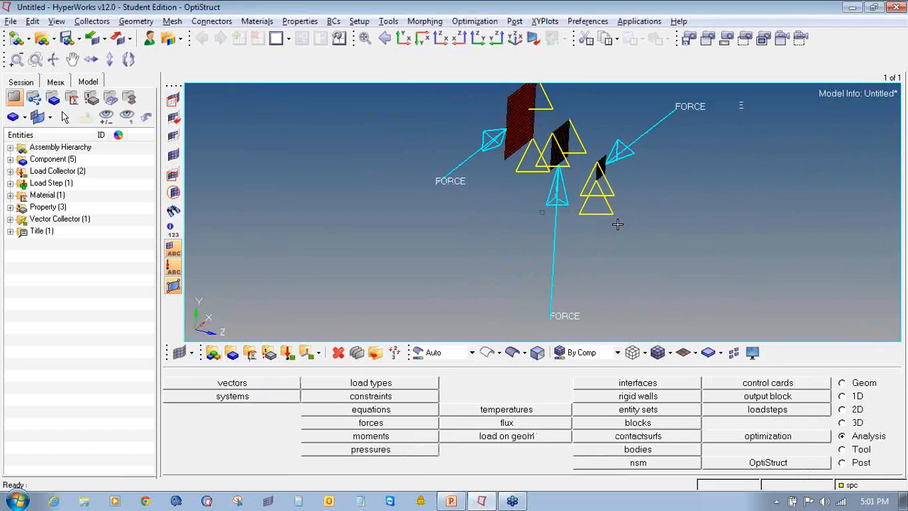
Turn on the constraint labels so the fixed degrees of freedom are shown on the three plates
click(381, 396)
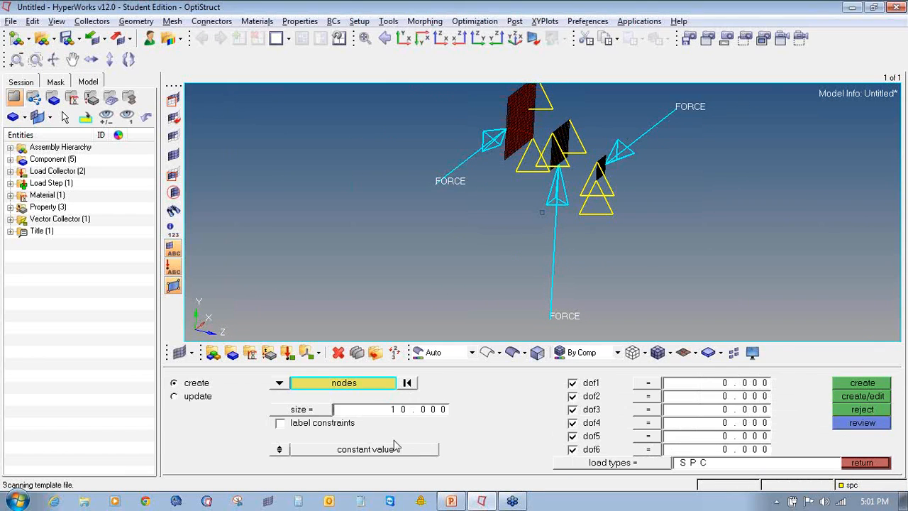
click(280, 422)
click(879, 462)
scroll(533, 268, up, 5)
ctrl+drag(481, 240, 459, 242)
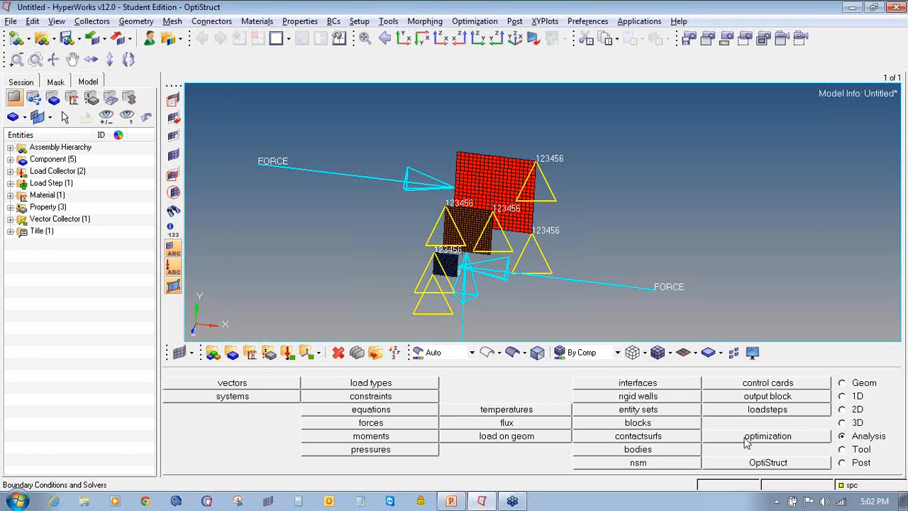
Create a PSHELL topology design variable named dv1 for the property first, with base thickness 0.0
click(809, 439)
click(237, 382)
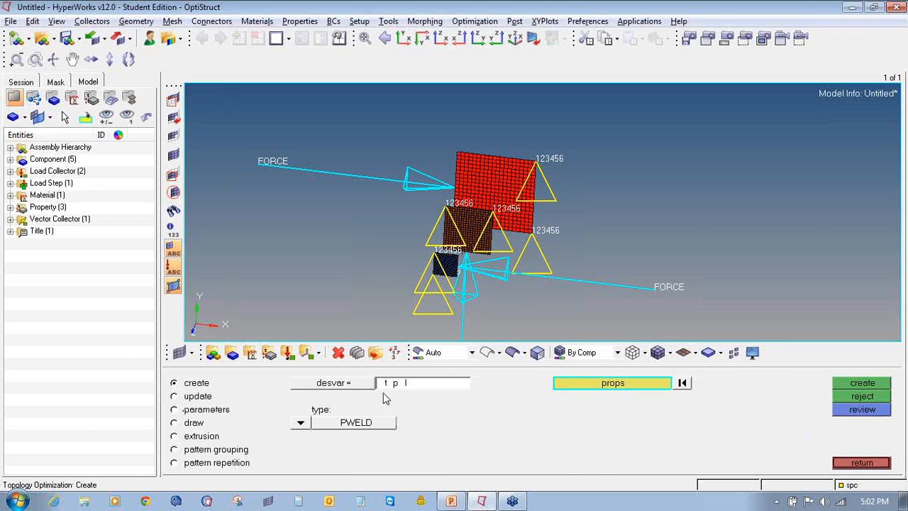
click(419, 388)
text(dv1)
click(301, 422)
click(280, 416)
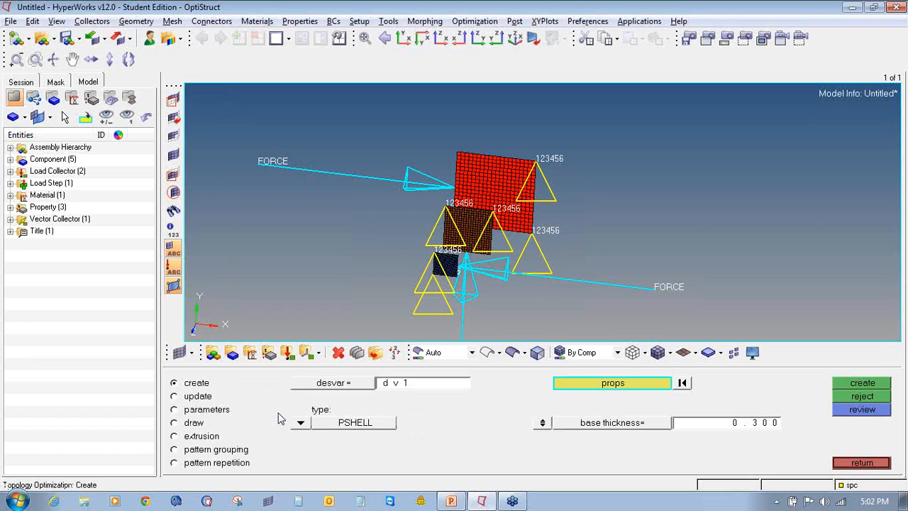
click(593, 387)
click(174, 383)
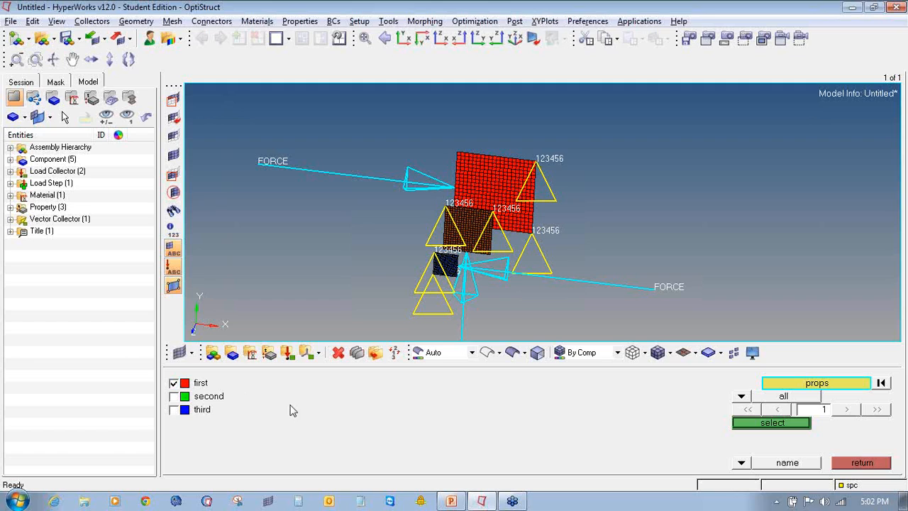
click(791, 425)
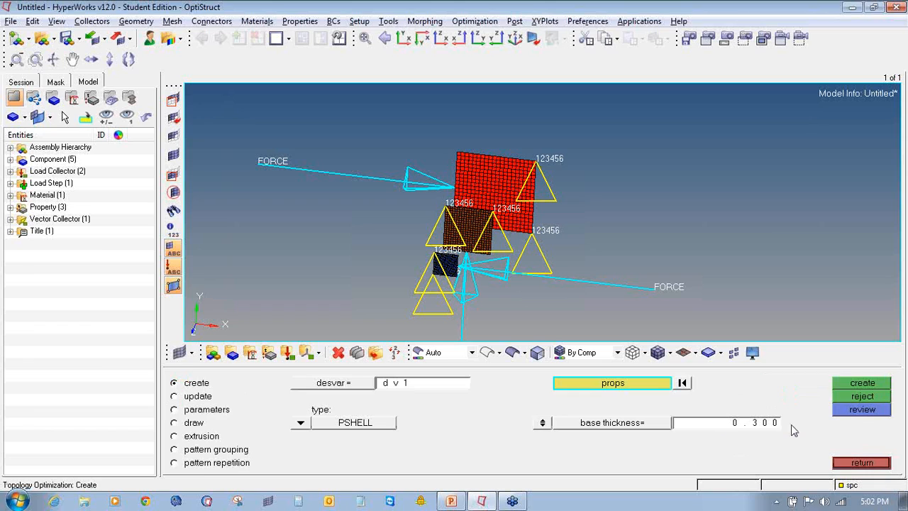
click(542, 423)
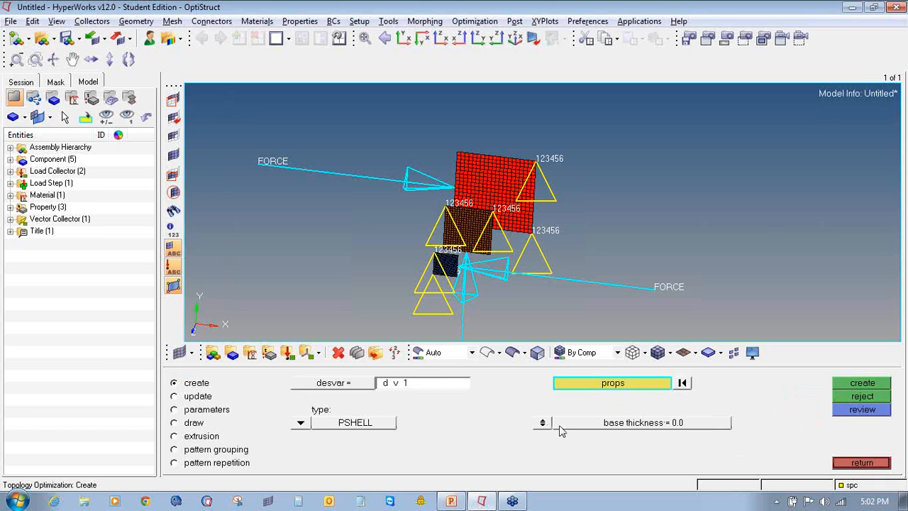
click(837, 384)
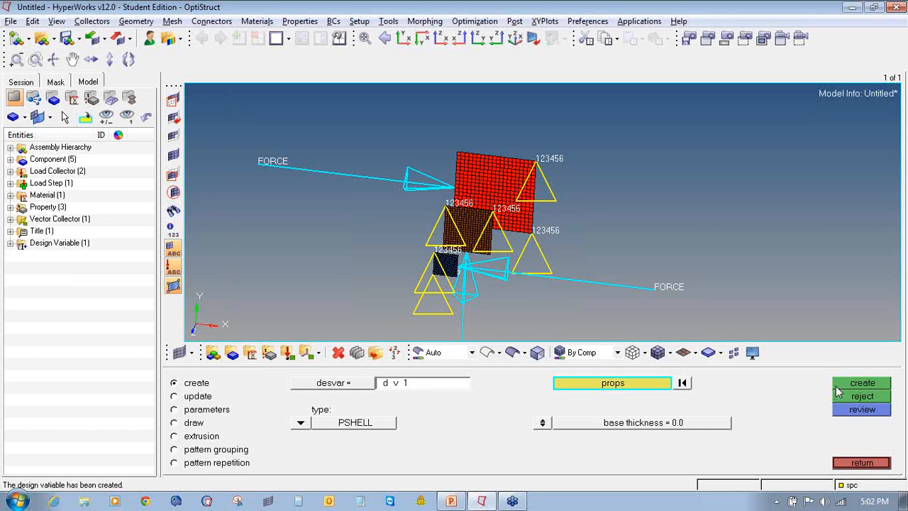
Set the minimum member size of design variable dv1 to 2.0 and update it
click(215, 416)
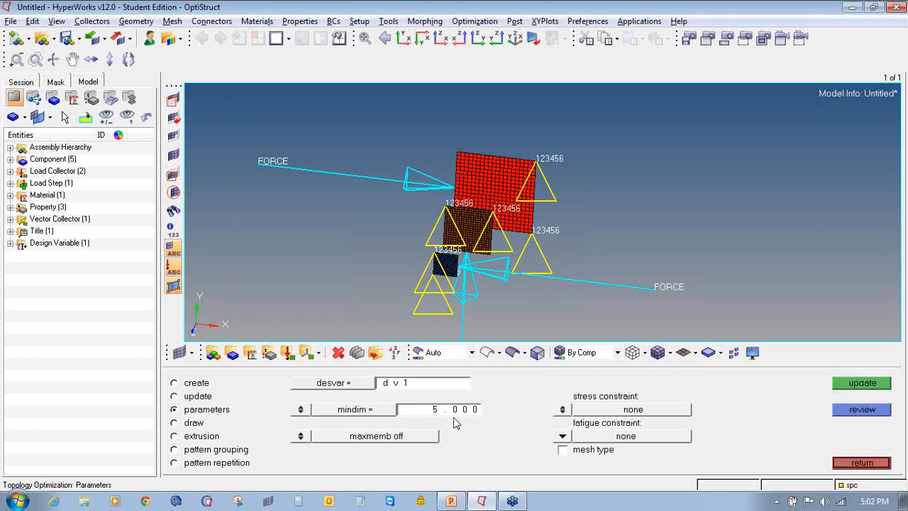
click(456, 410)
double_click(456, 410)
text(2.000)
click(863, 387)
Create the PSHELL topology design variable dv2 for the property second and update it with mindim 2.0
click(201, 384)
click(418, 389)
click(417, 389)
key(BackSpace)
text(2)
click(10, 243)
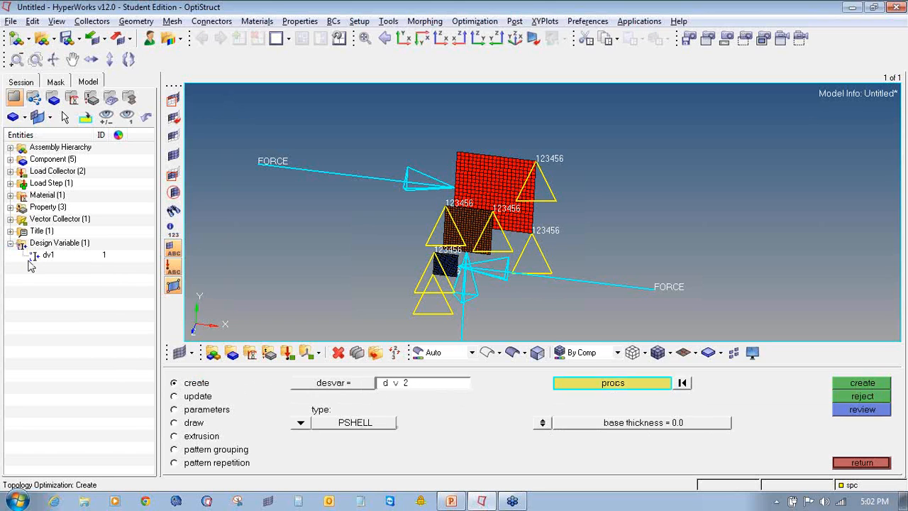
click(626, 385)
click(209, 397)
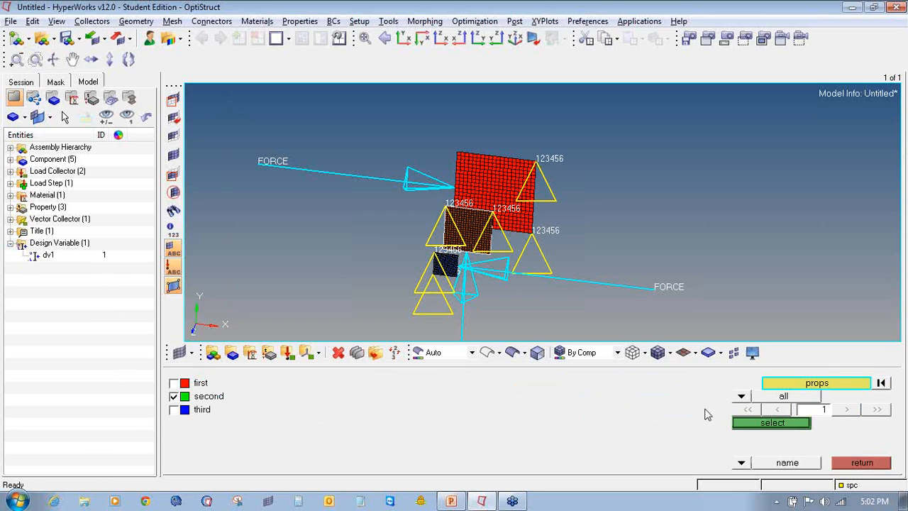
click(745, 422)
click(859, 386)
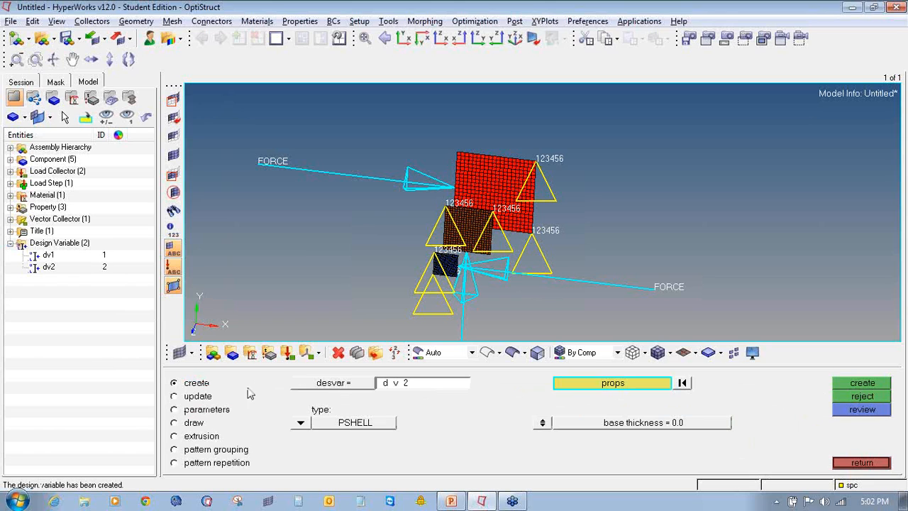
click(207, 412)
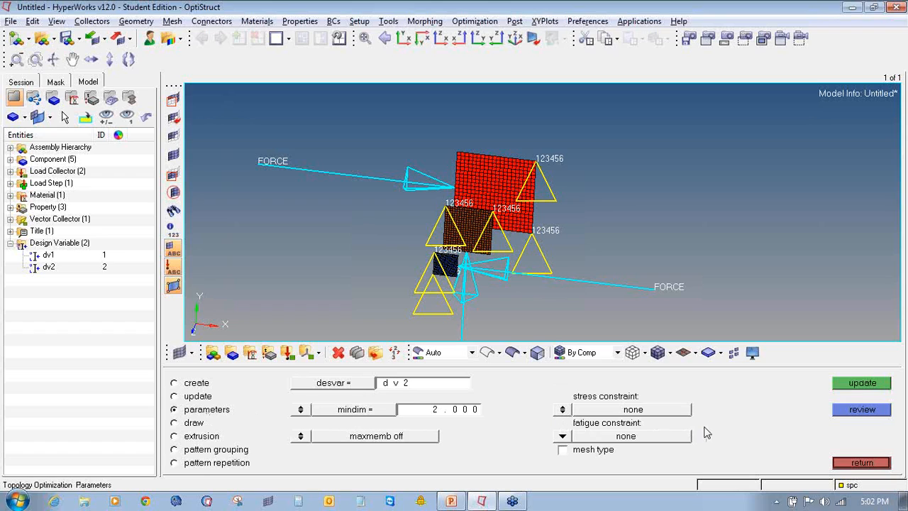
click(878, 390)
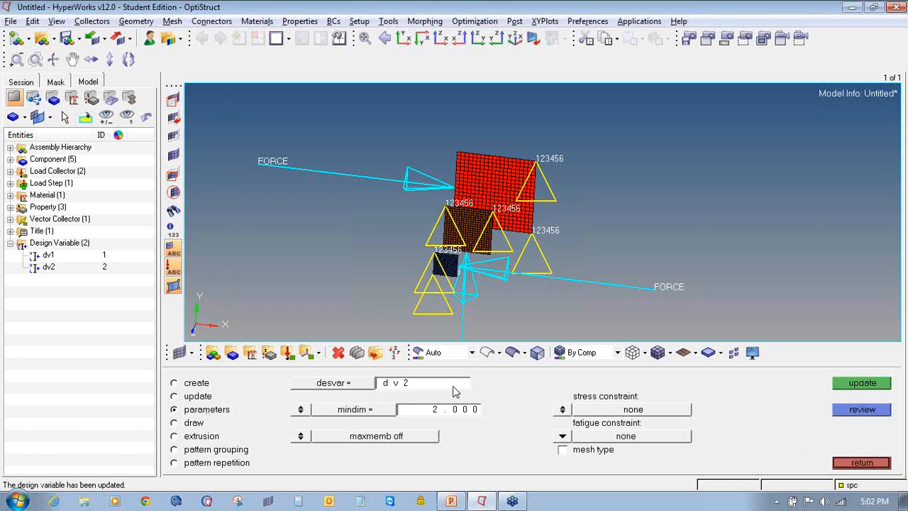
Create the PSHELL topology design variable dv3 for the property third and update it with mindim 2.0
click(190, 384)
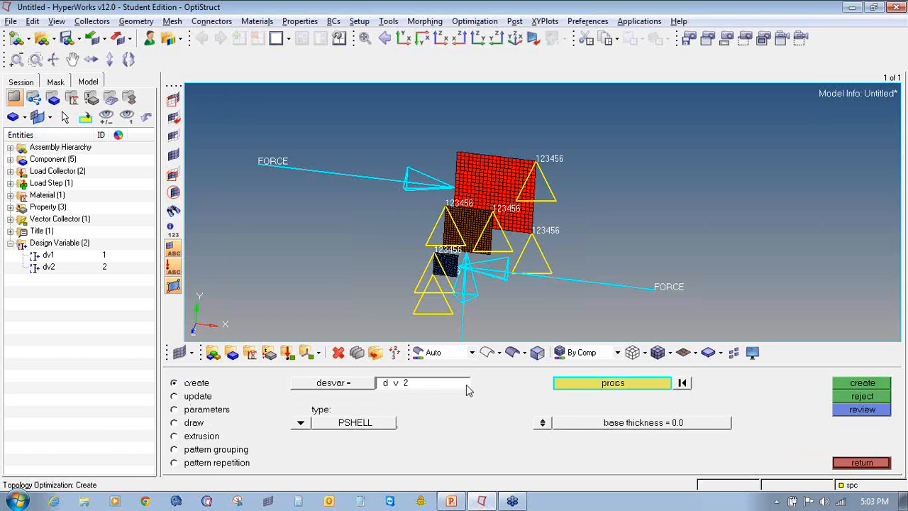
key(BackSpace)
text(3)
click(560, 385)
click(198, 412)
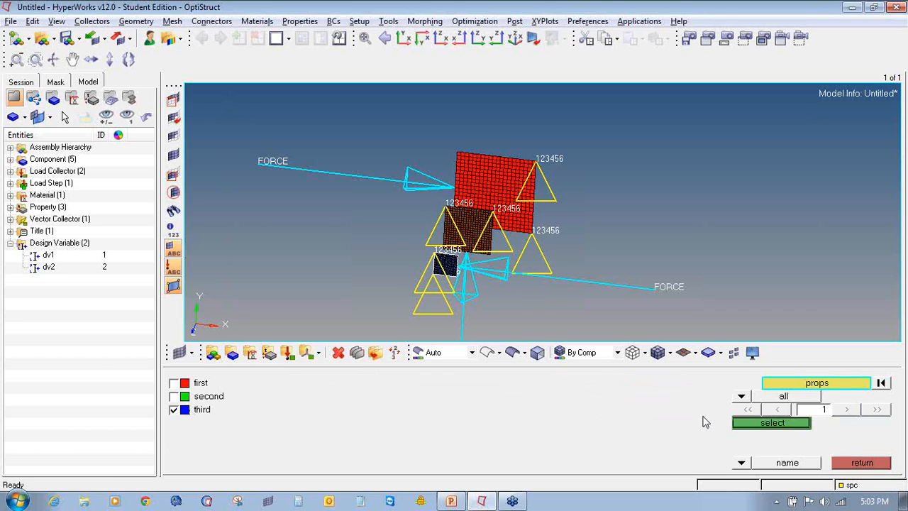
click(738, 425)
click(851, 386)
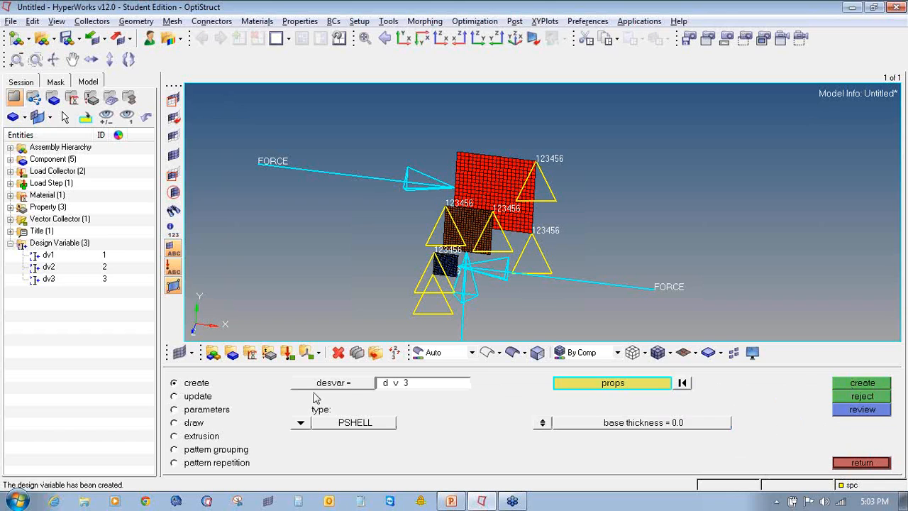
click(220, 412)
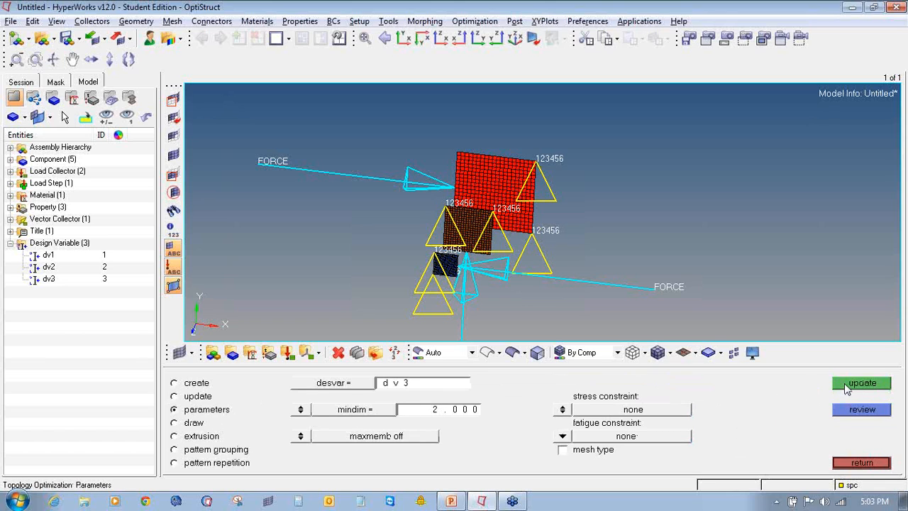
click(844, 383)
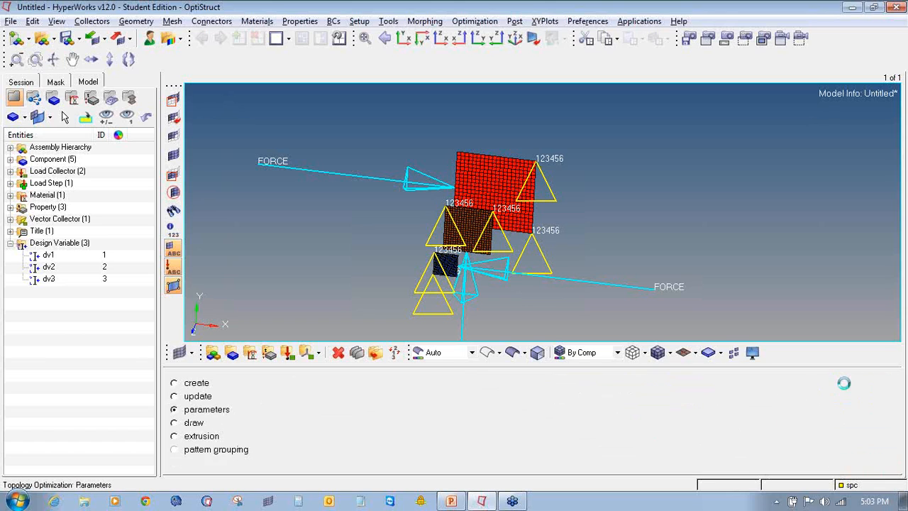
click(856, 463)
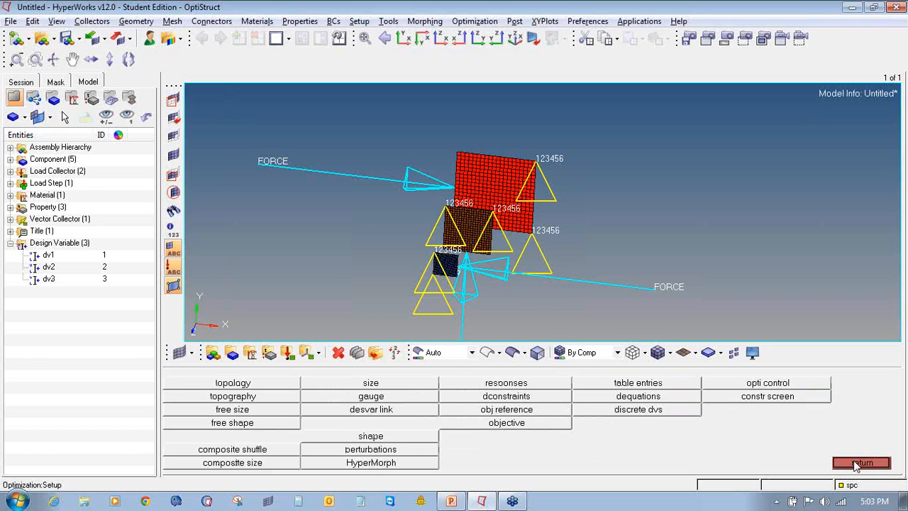
Create a total volume fraction response named volumfra
click(531, 383)
click(367, 388)
text(vol)
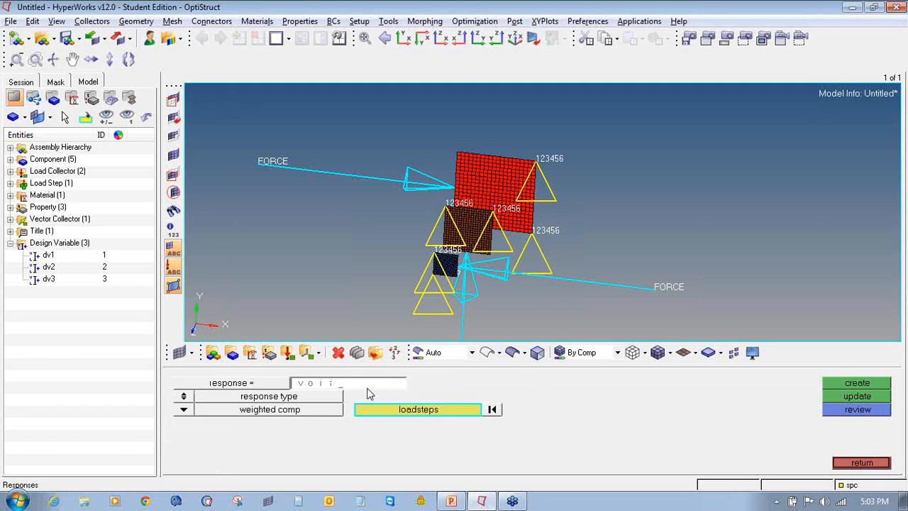
key(BackSpace)
key(BackSpace)
text(lumfra)
click(183, 410)
click(254, 434)
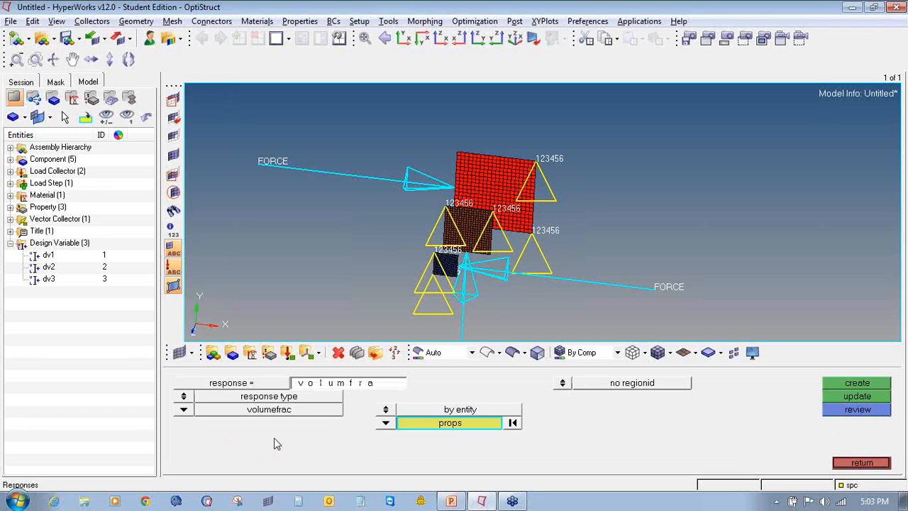
click(386, 410)
click(837, 384)
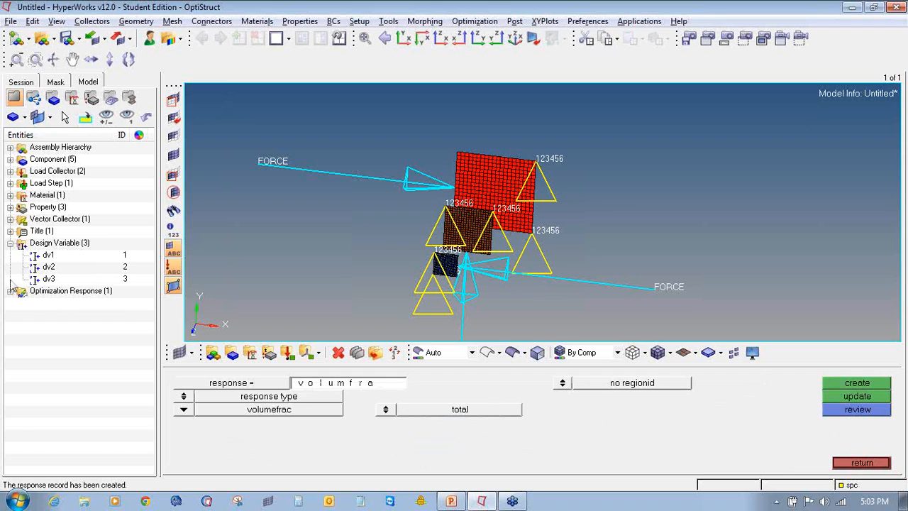
Create a total compliance response named comp
click(330, 385)
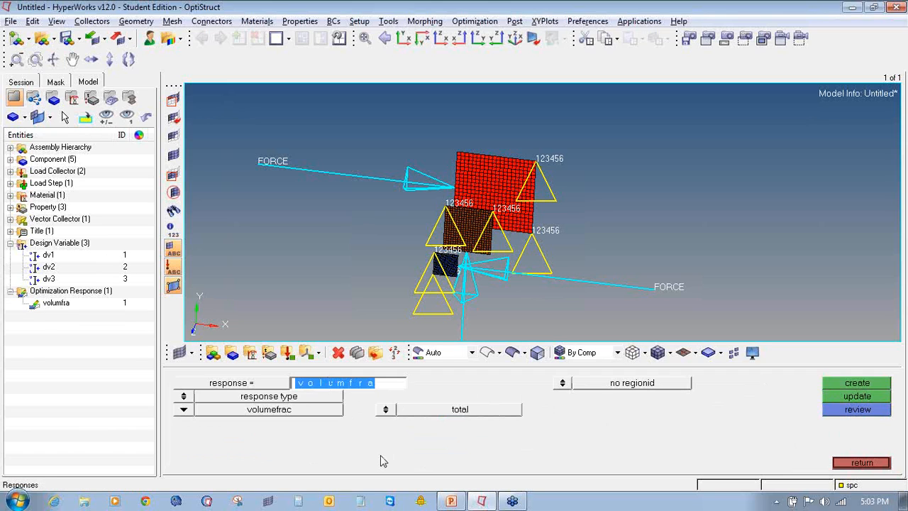
text(cp_)
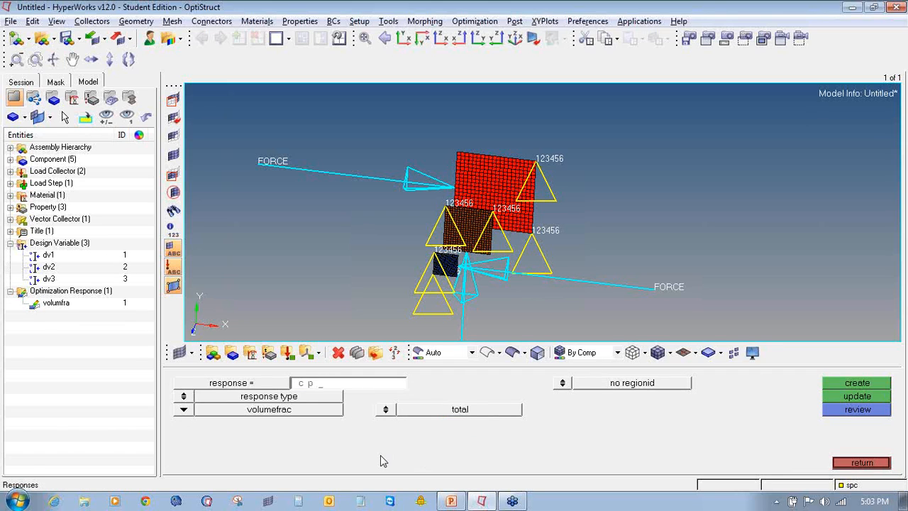
text(omp)
click(180, 411)
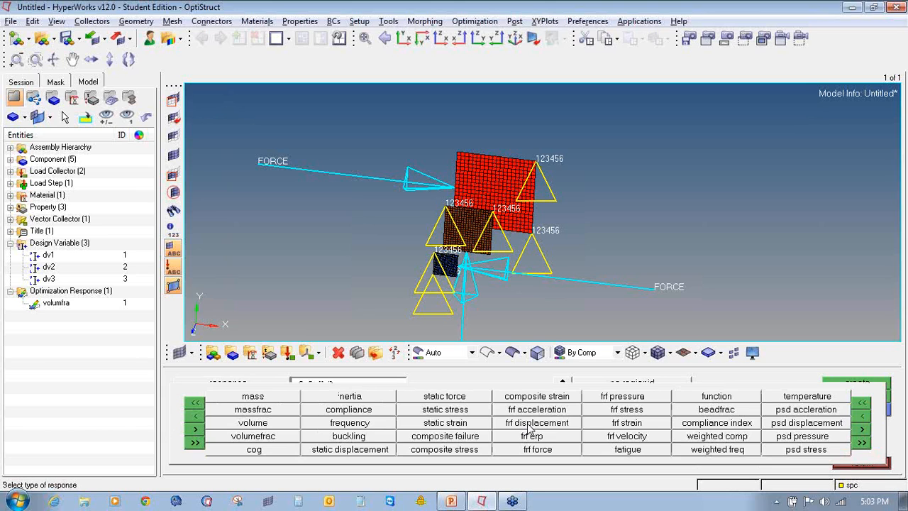
click(383, 411)
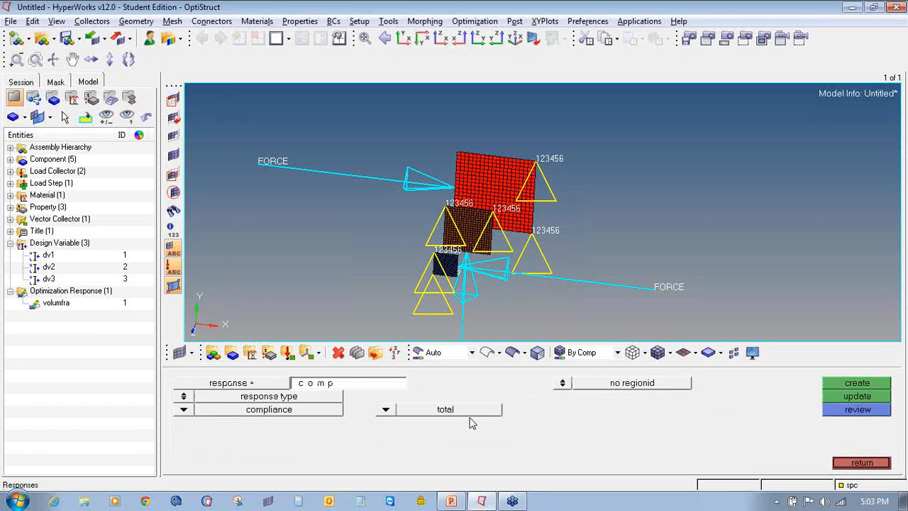
click(846, 385)
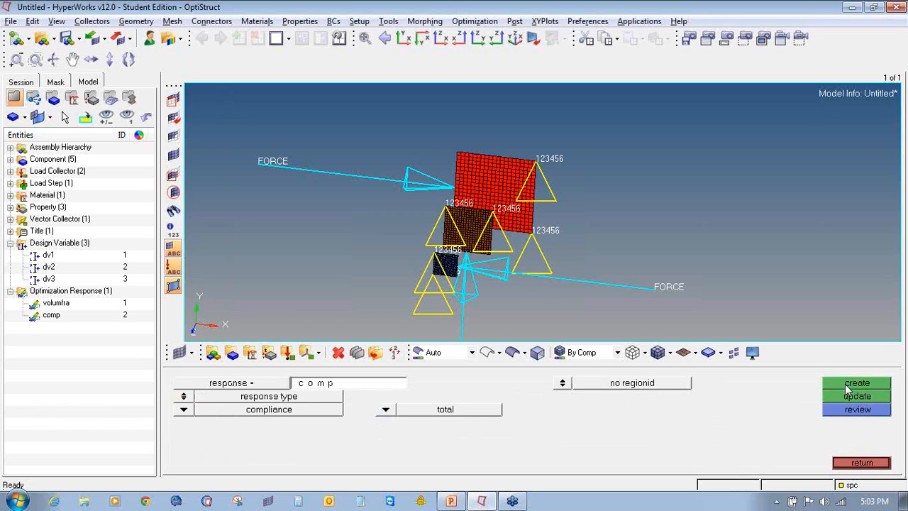
click(863, 464)
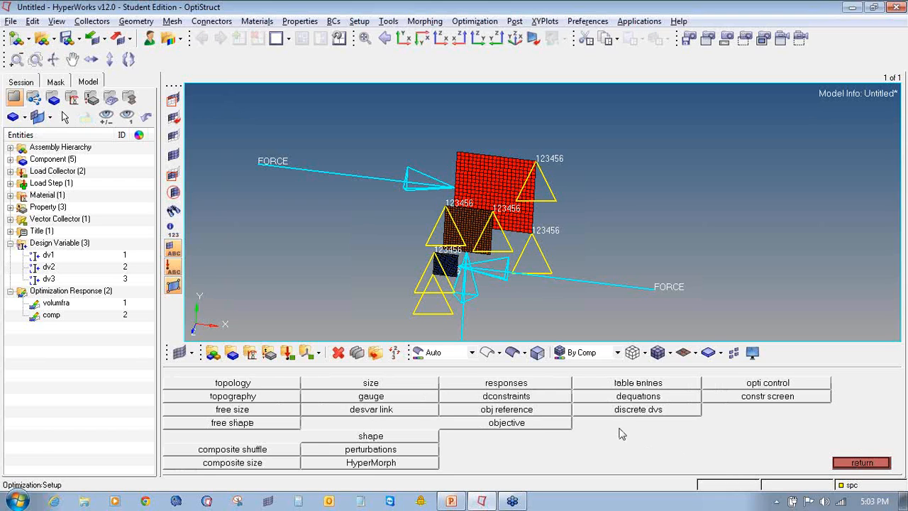
Create a constraint named volfrac with an upper bound of 0.300 on the volumfra response
click(547, 399)
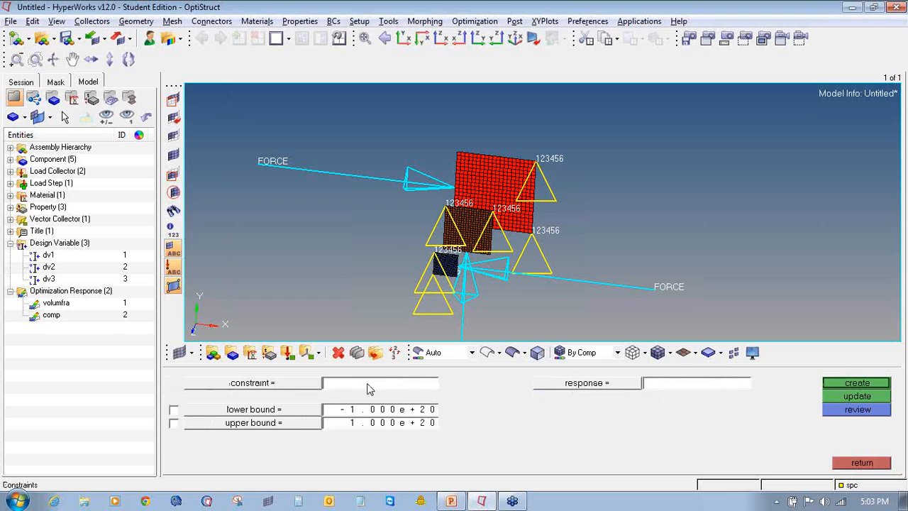
text(volfracv)
click(424, 390)
key(BackSpace)
click(173, 423)
click(359, 426)
text(0.300)
click(568, 383)
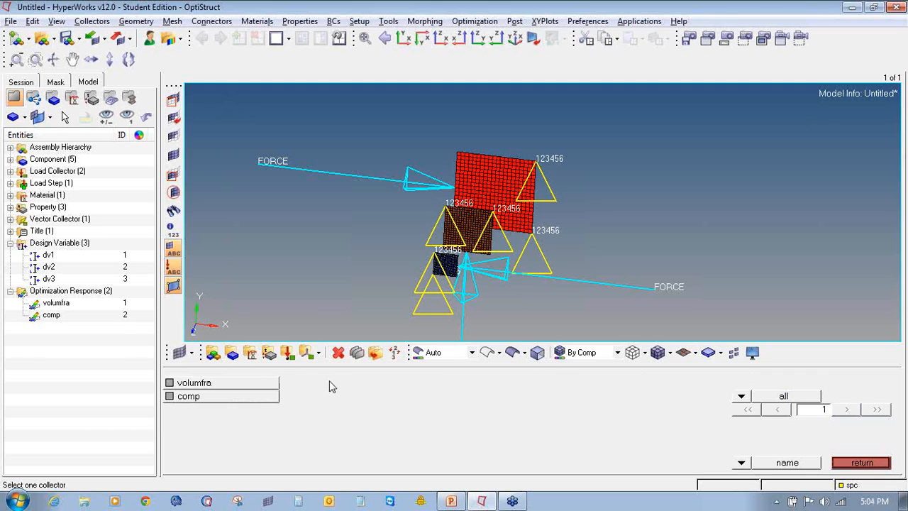
click(270, 387)
click(848, 386)
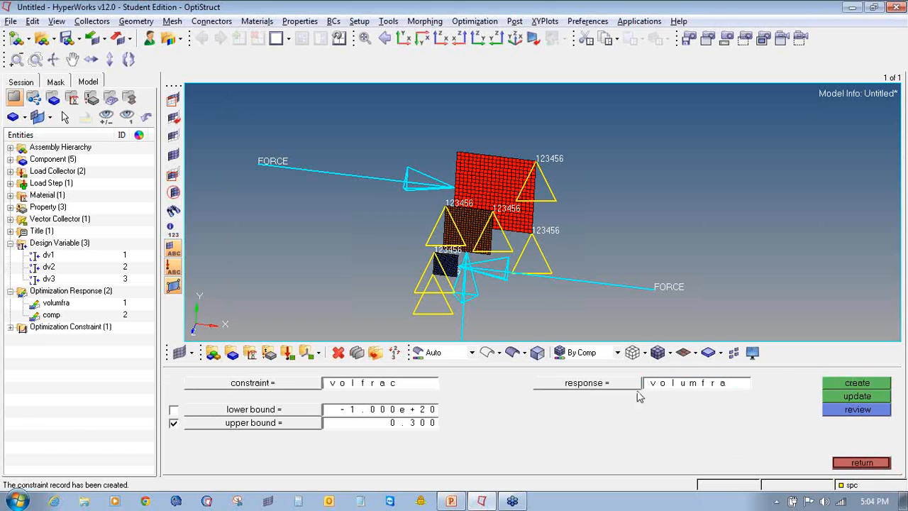
Create an objective that minimizes the comp response for the load step sub
click(840, 462)
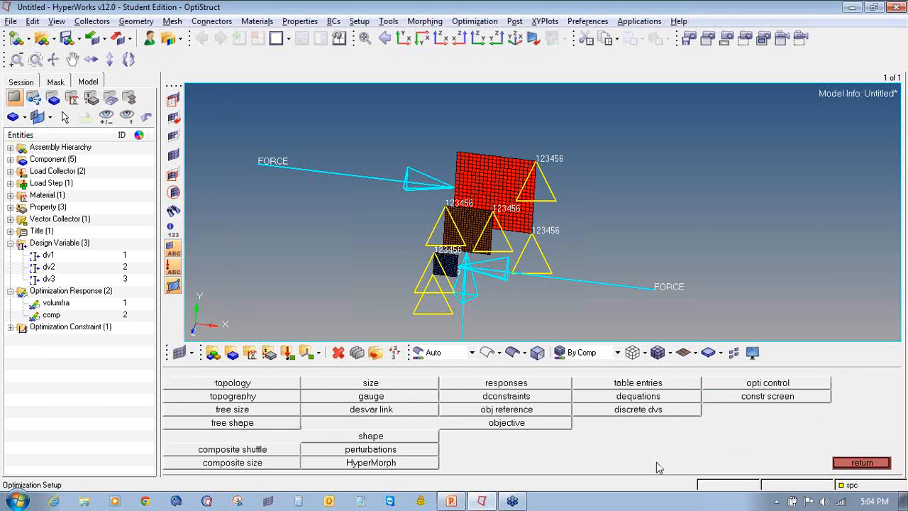
click(540, 425)
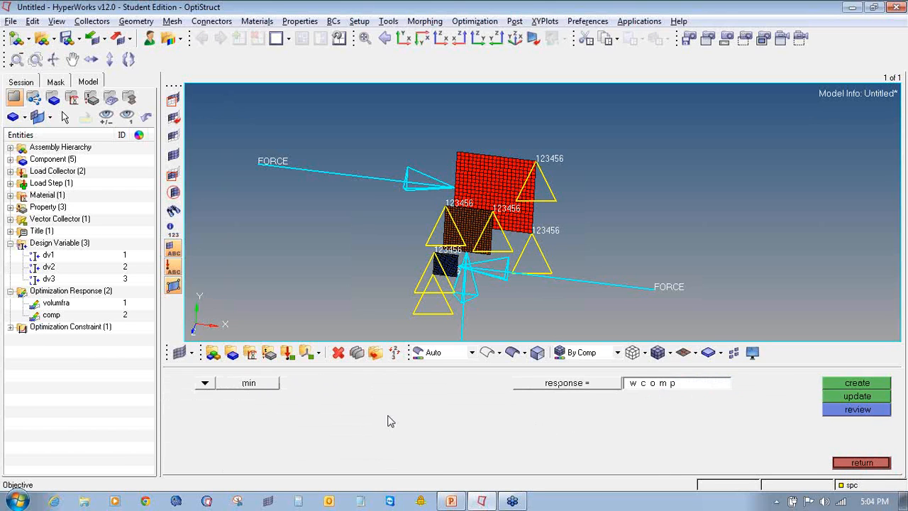
click(539, 386)
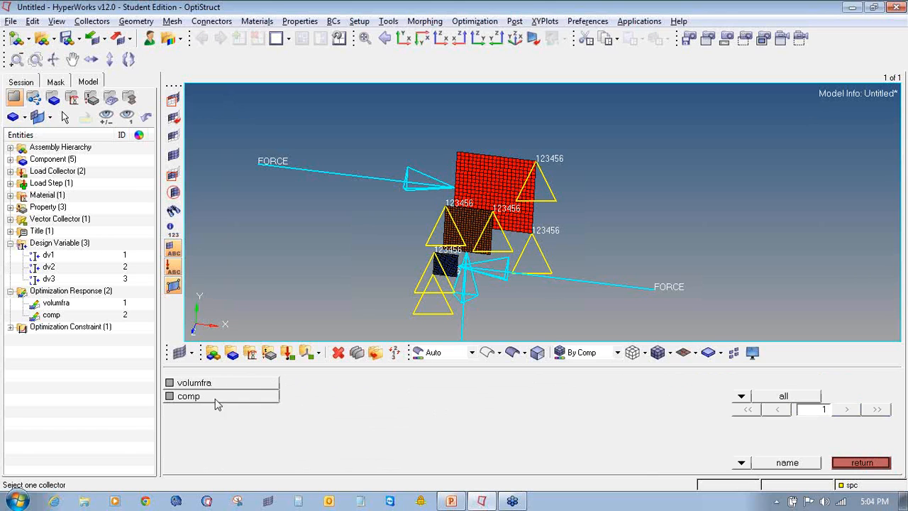
click(203, 401)
click(573, 409)
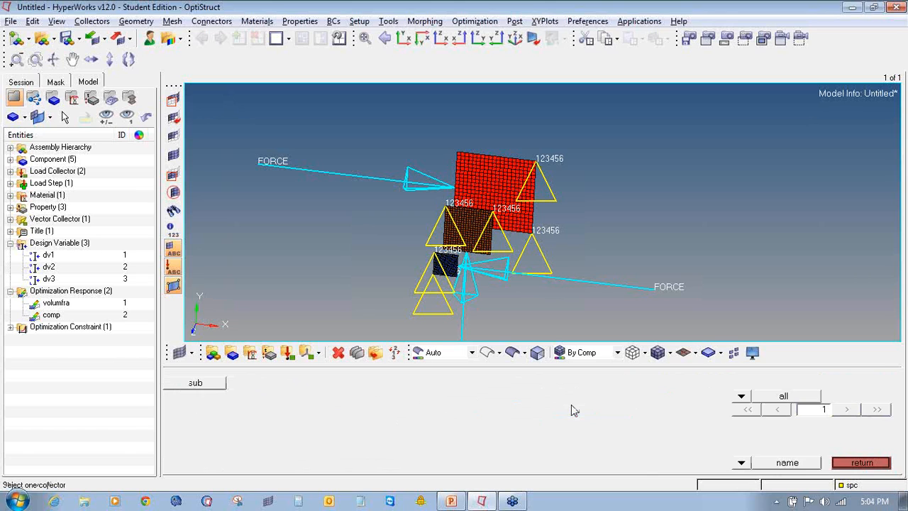
click(203, 389)
click(830, 385)
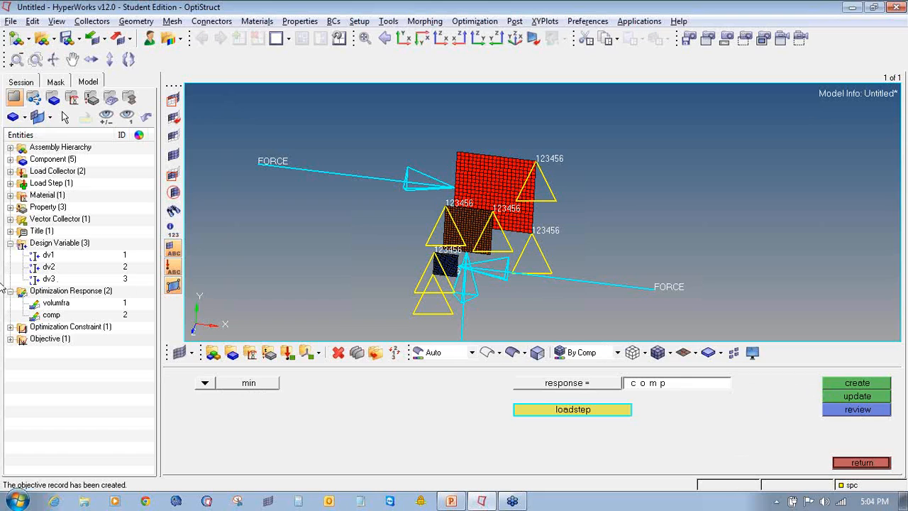
click(10, 326)
click(10, 350)
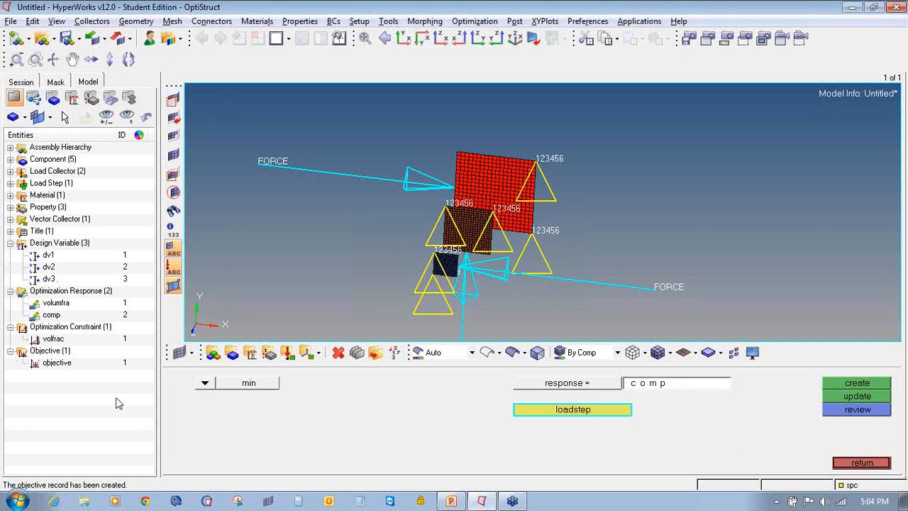
click(853, 463)
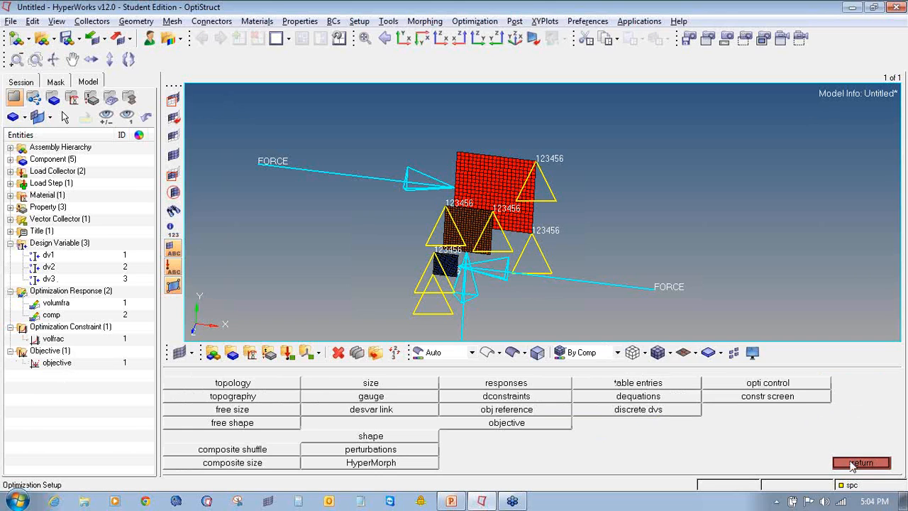
Start saving the model under a new name and create a folder named 1st optimization inside Tutorial7 for it
click(11, 21)
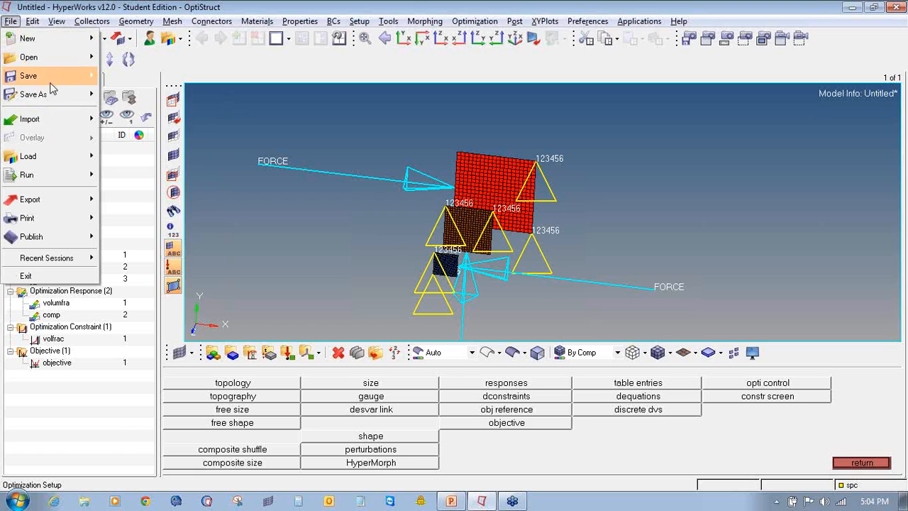
mouse_move(55, 95)
click(151, 131)
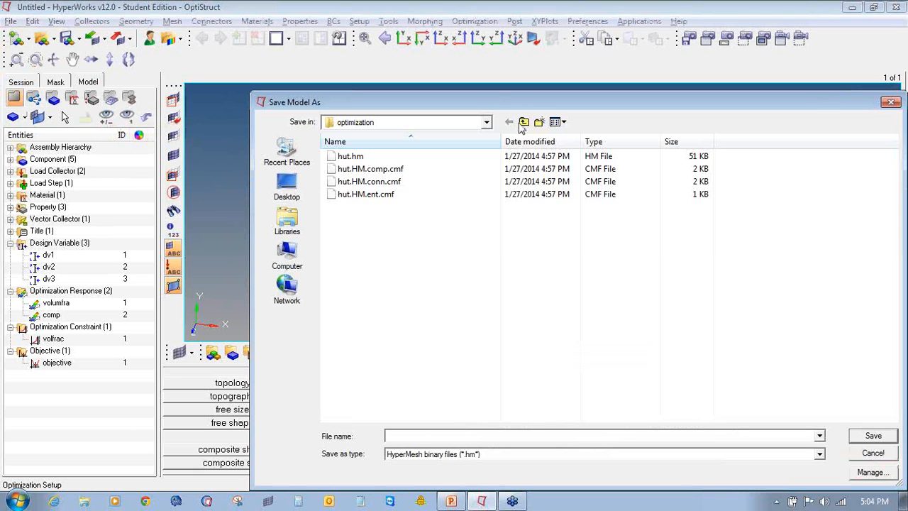
click(524, 122)
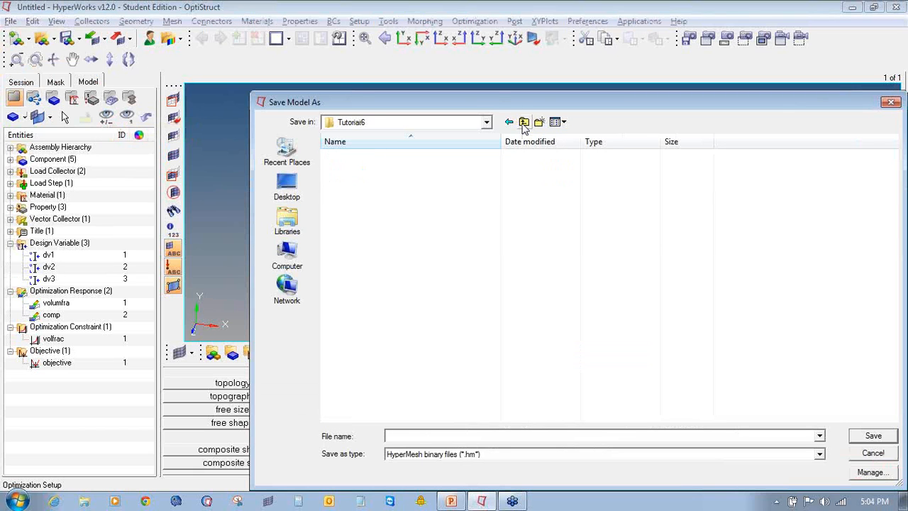
click(524, 122)
double_click(405, 227)
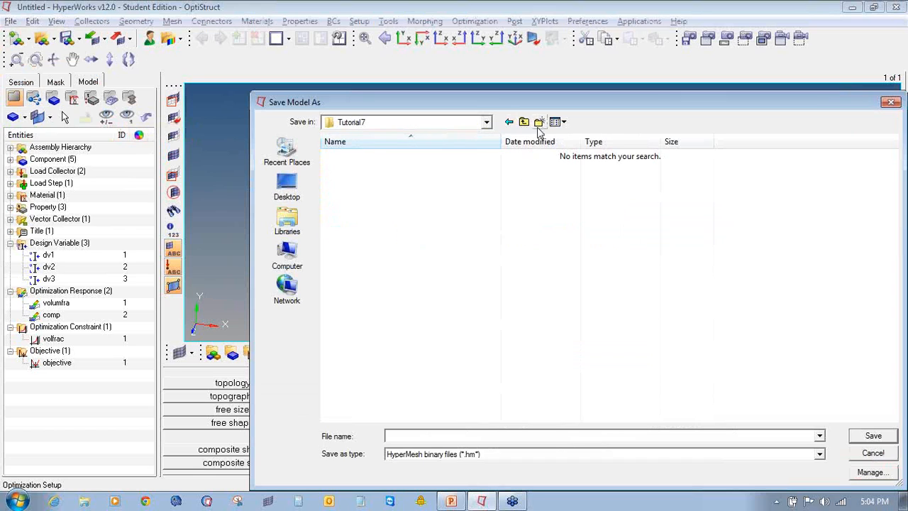
click(539, 122)
text(1)
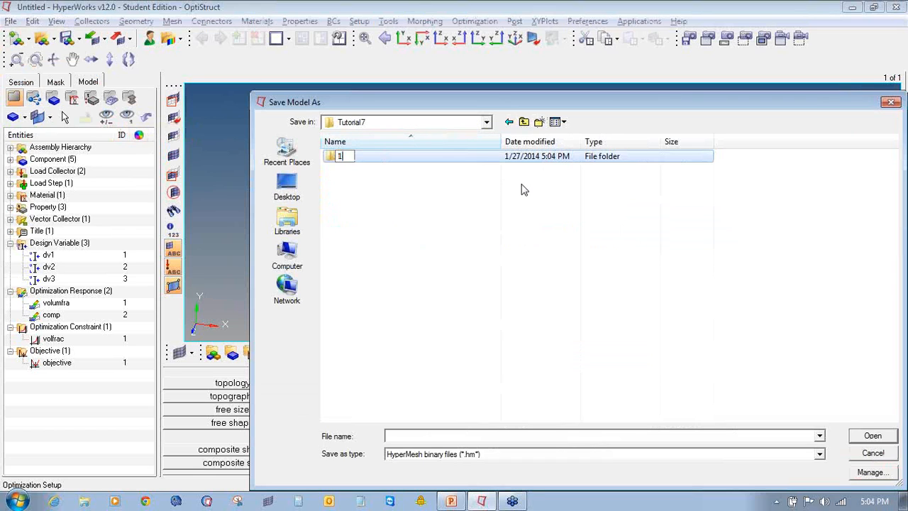
text(st optimization)
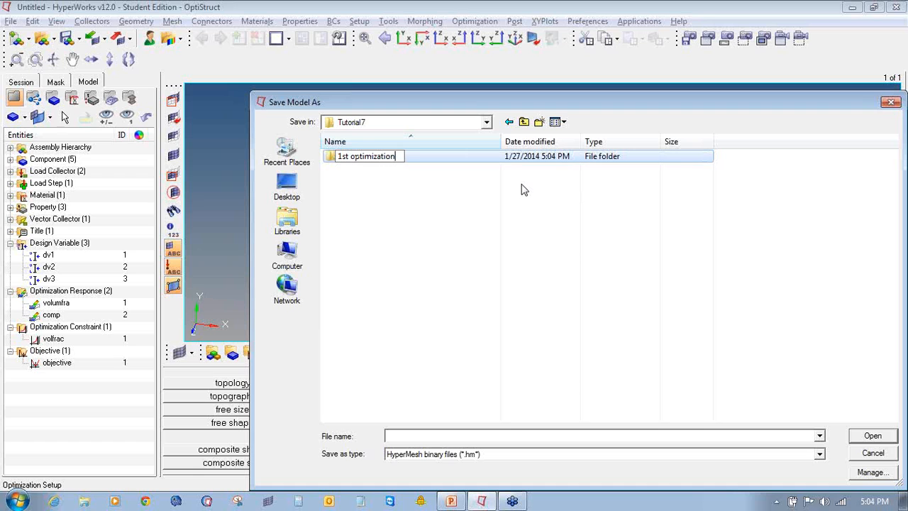
key(Return)
key(Return)
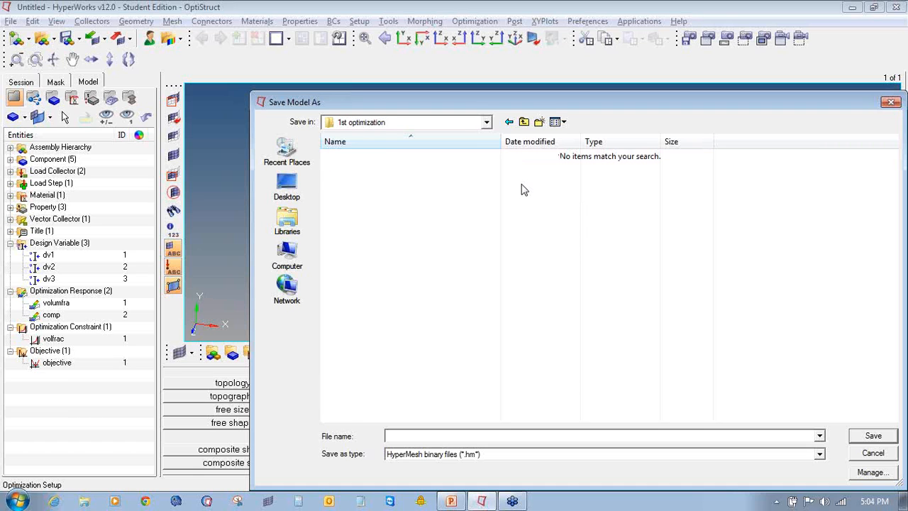
Save the model as plates in the 1st optimization folder
click(500, 436)
text(plate)
key(Return)
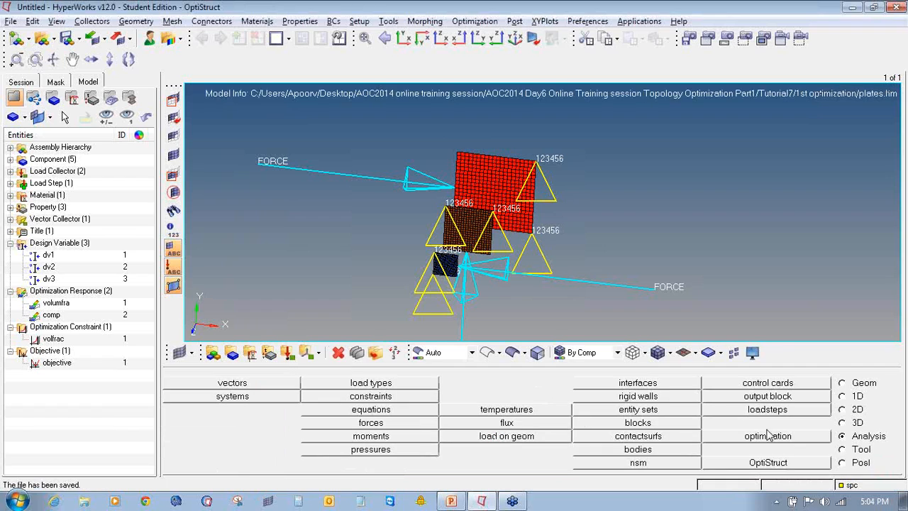
Run the OptiStruct optimization on plates.fem, open its results in HyperView and dismiss the message log
click(798, 468)
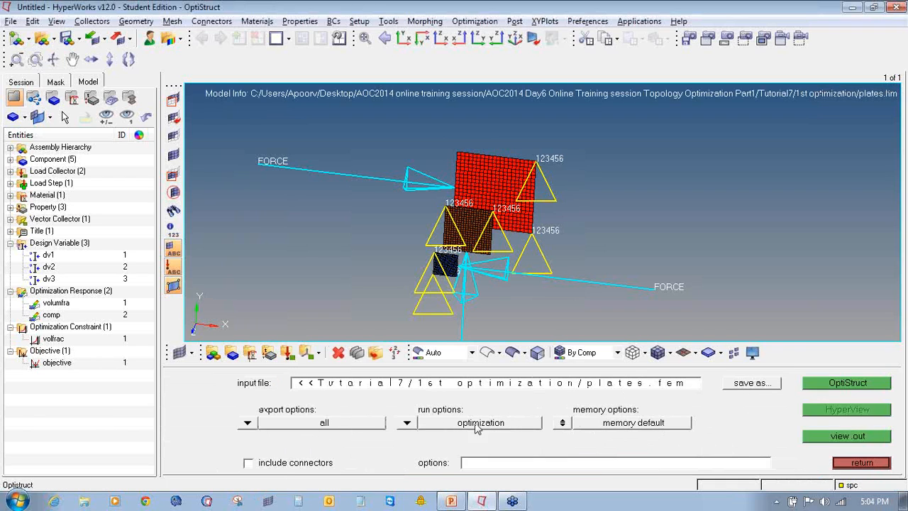
click(877, 383)
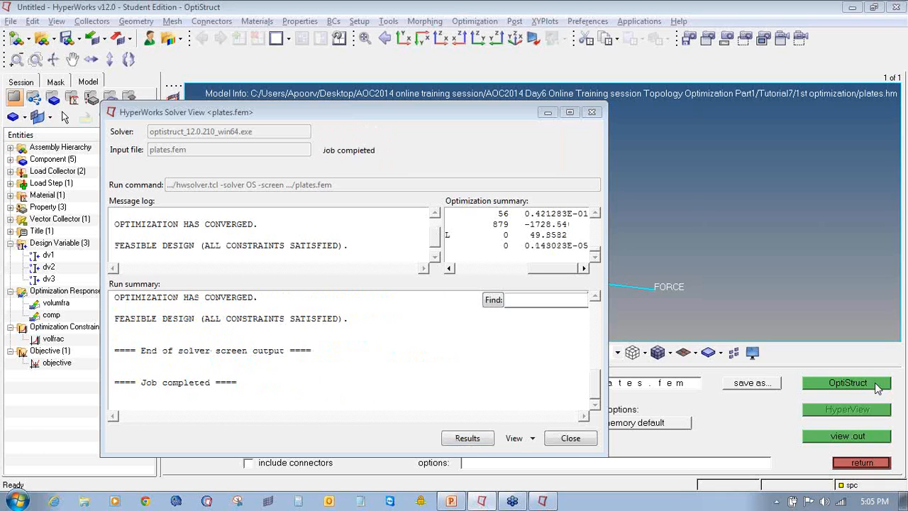
click(466, 437)
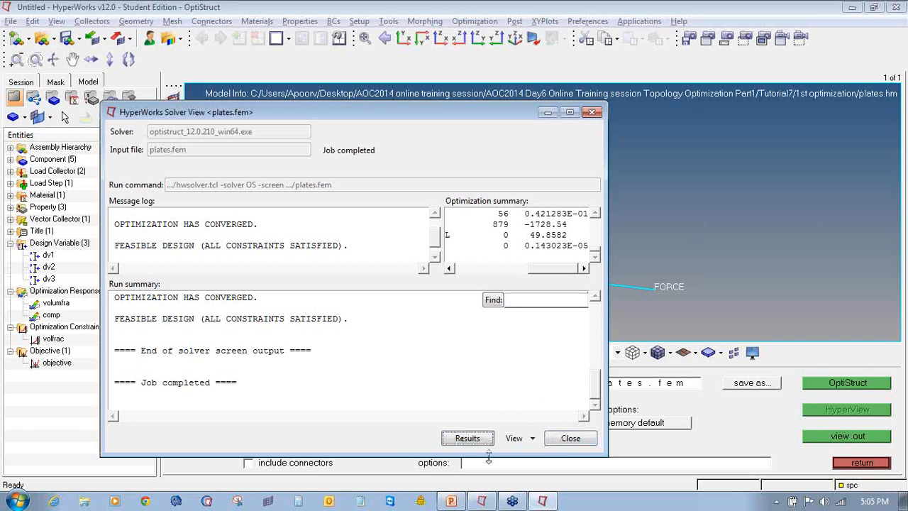
click(461, 439)
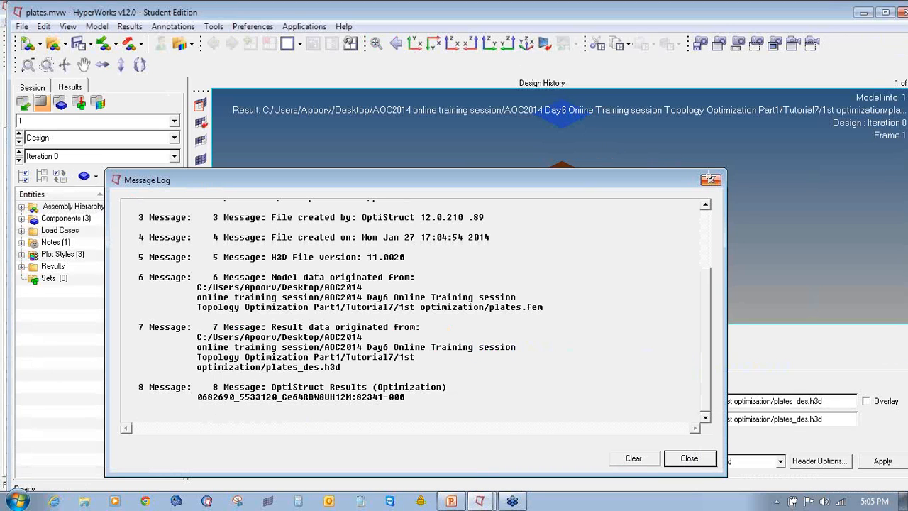
click(710, 180)
Set the design results to Iteration 22 and maximize the results window
ctrl+drag(539, 192, 418, 206)
ctrl+scroll(418, 207, down, 3)
ctrl+drag(650, 188, 554, 190)
ctrl+drag(607, 200, 574, 202)
click(52, 156)
scroll(55, 179, down, 6)
click(57, 207)
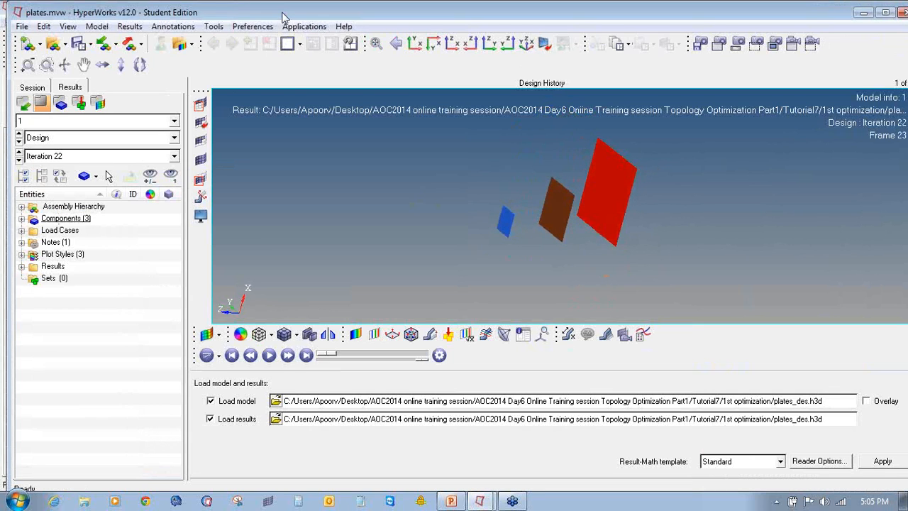
double_click(284, 17)
Apply an Element Densities contour to the plates with Simple averaging
click(345, 328)
click(479, 389)
click(484, 403)
click(641, 462)
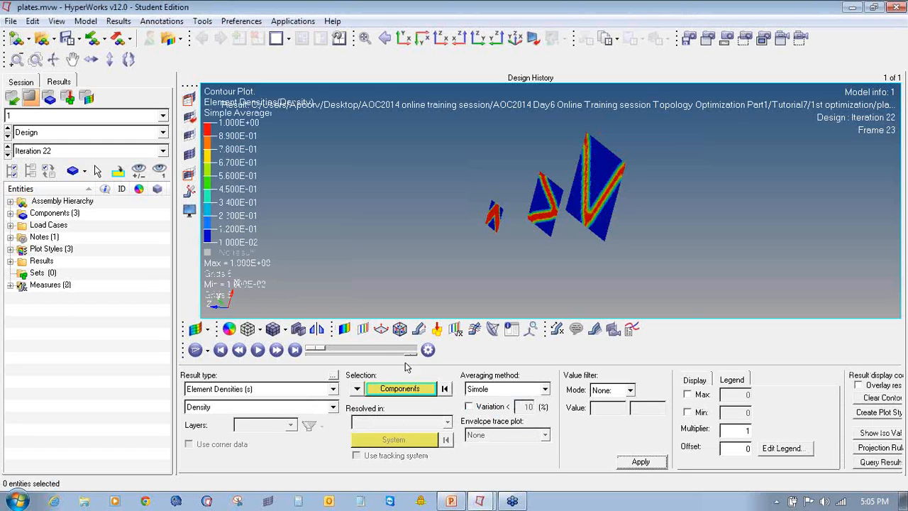
Apply an iso plot of element density above about 0.28, with the clipped geometry shown as transparent features
click(362, 328)
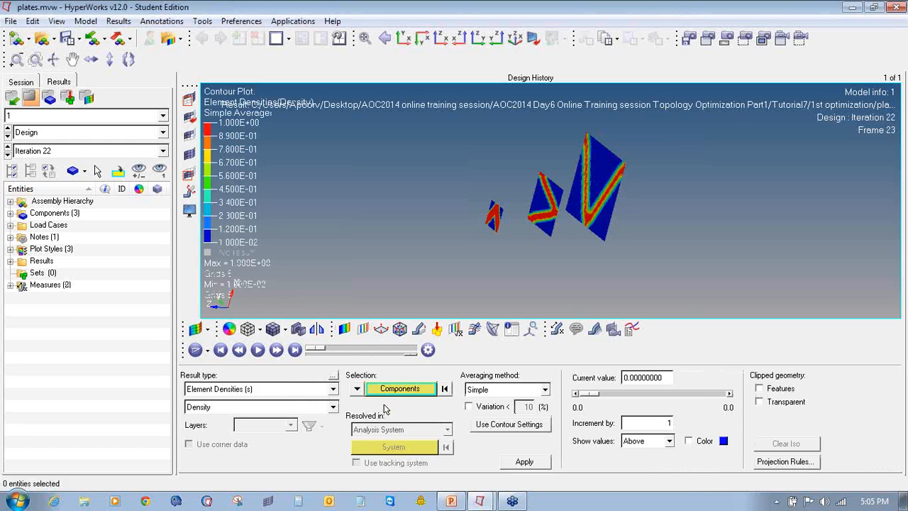
click(545, 463)
drag(658, 396, 627, 399)
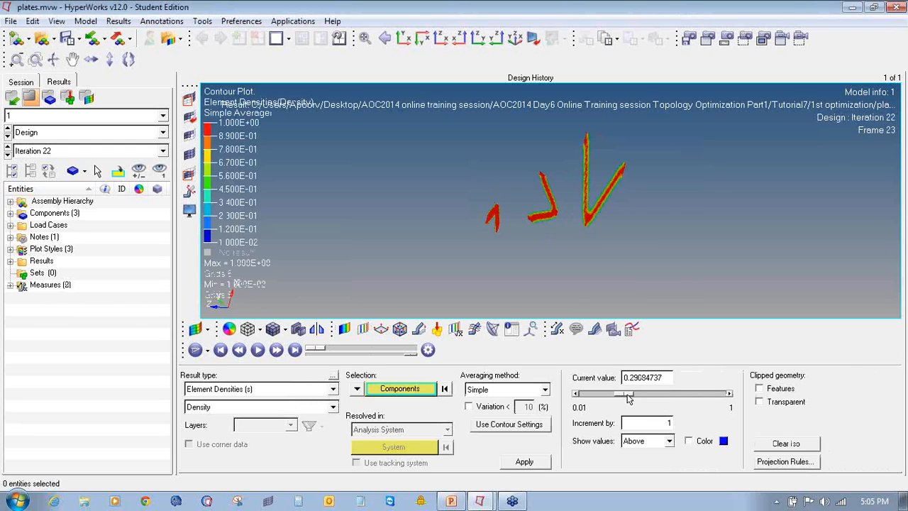
click(759, 388)
click(759, 401)
Examine the density layout of the three plates from several angles and close the results window
ctrl+drag(575, 246, 661, 210)
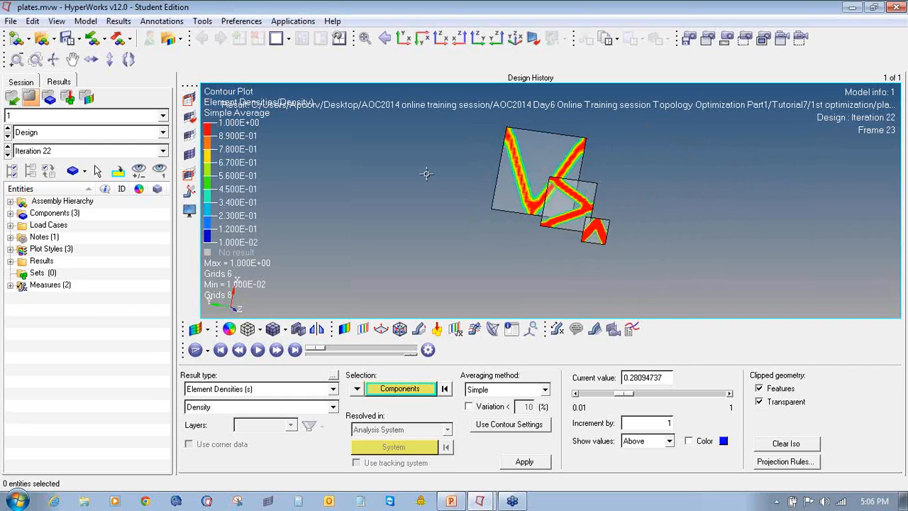
ctrl+drag(425, 174, 612, 231)
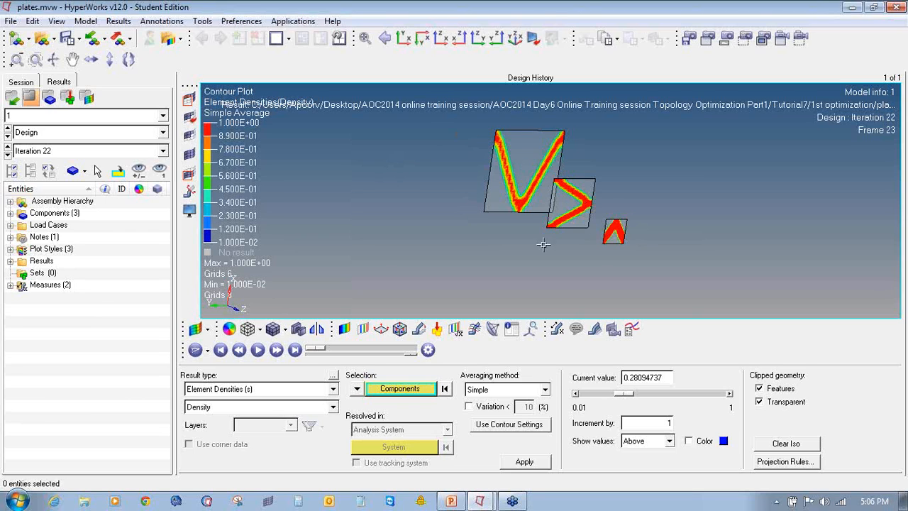
ctrl+drag(465, 189, 667, 225)
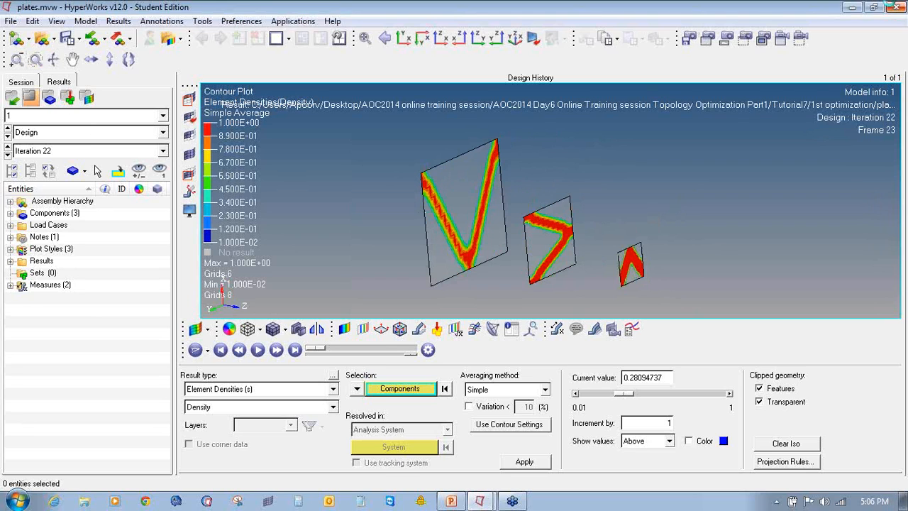
click(894, 6)
click(479, 296)
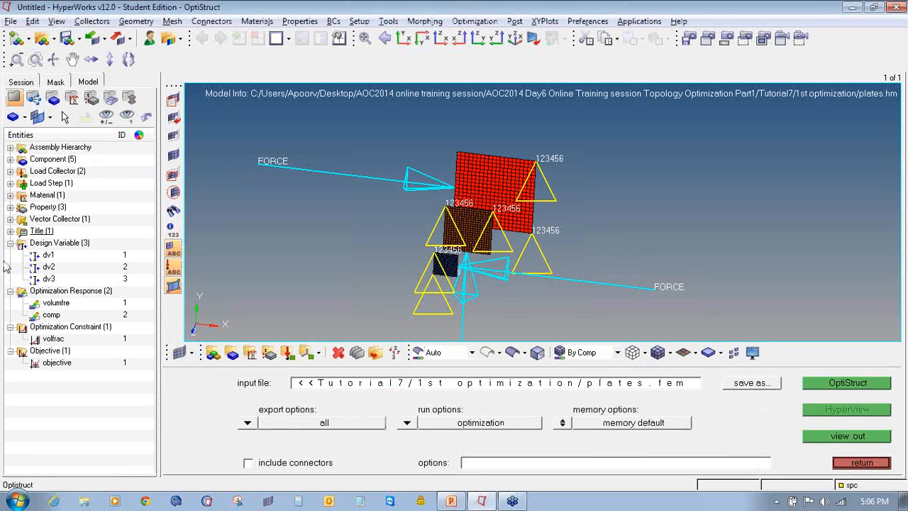
Start the Numbers tool for nodes and hide the force and spc load collectors
ctrl+drag(565, 256, 521, 261)
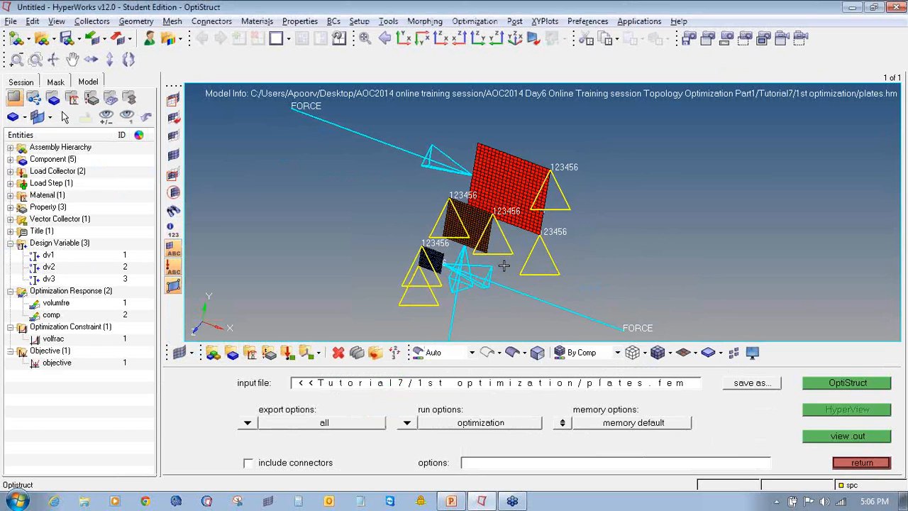
click(844, 462)
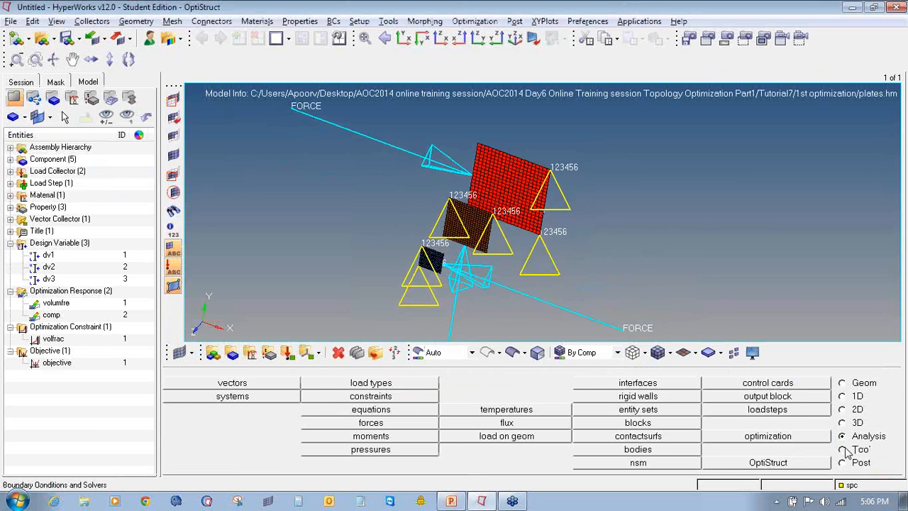
click(843, 448)
click(761, 385)
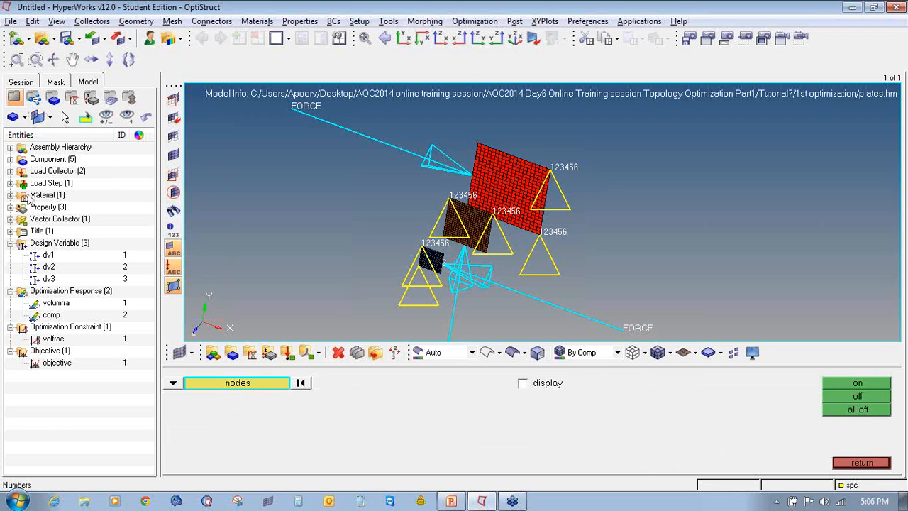
click(11, 171)
click(47, 183)
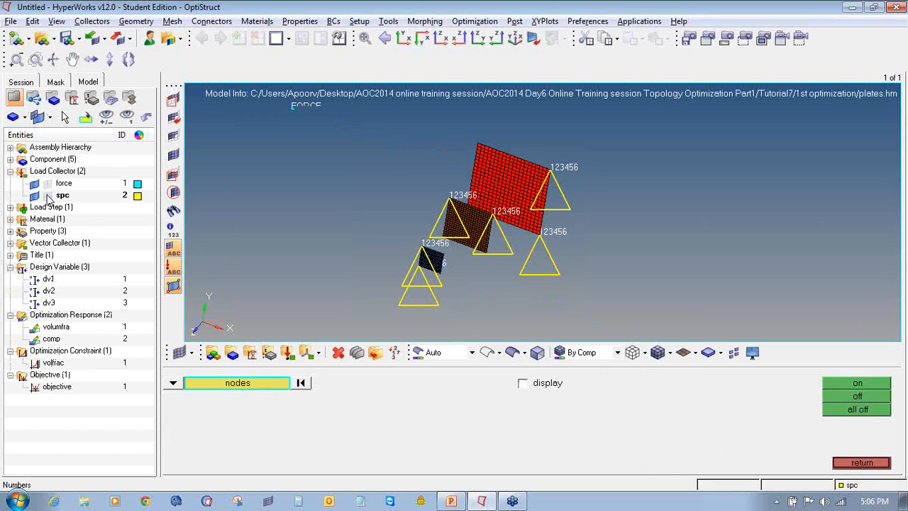
click(47, 196)
ctrl+drag(575, 256, 534, 208)
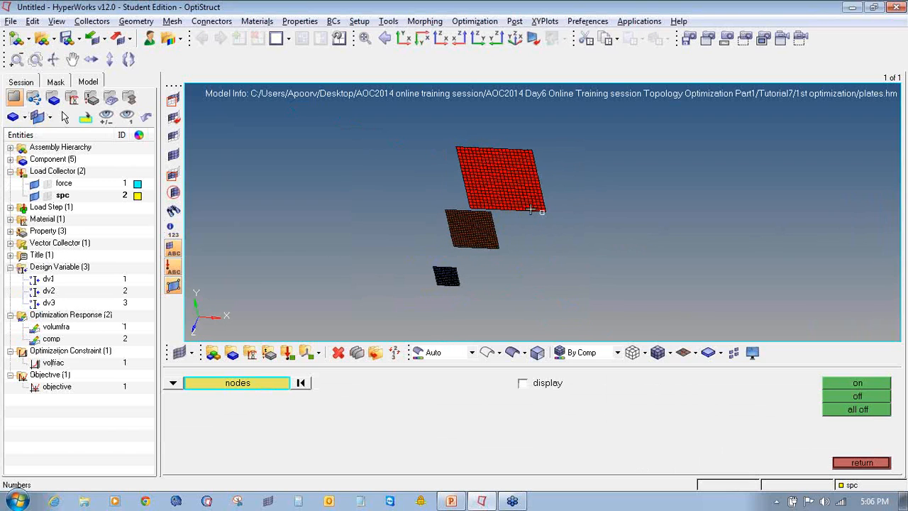
Select the corner nodes of the plates by id, entering 146, 607, 447, 487, 828, 892 and 948
click(266, 383)
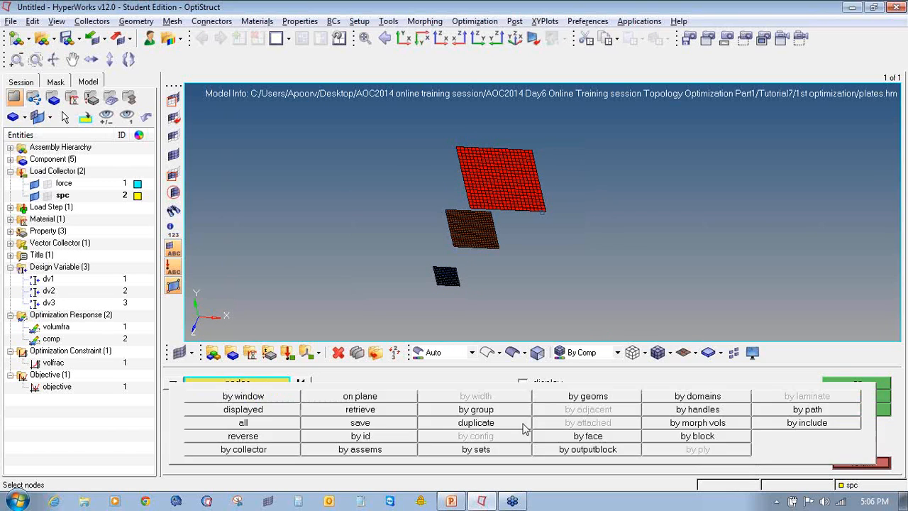
click(400, 434)
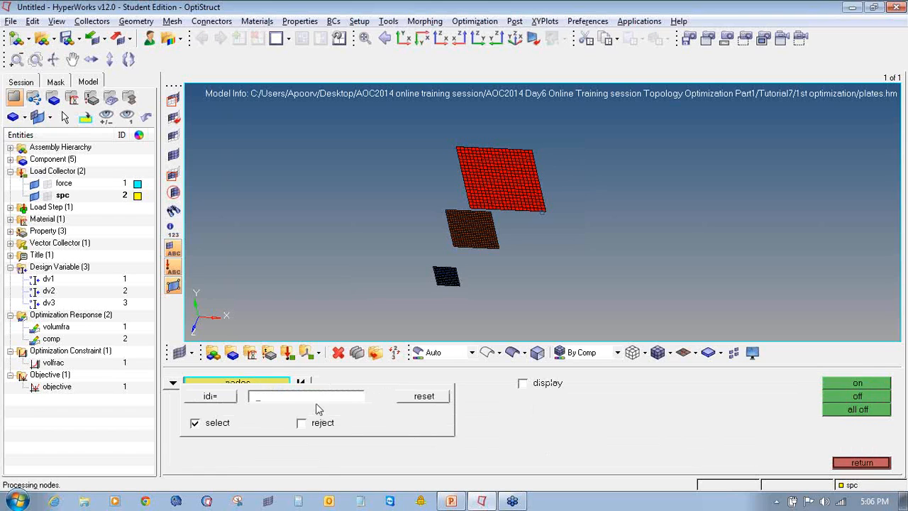
text(1)
text(46)
text(,60)
text(7,)
text(447,)
text(487,)
text(8)
text(28)
text(,892)
text(,)
text(948)
key(Return)
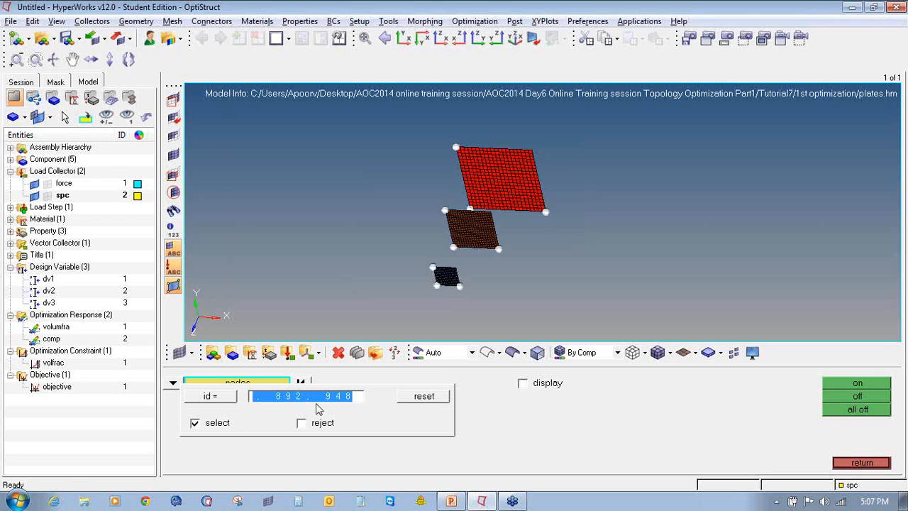
Display the ids of the selected plate corner nodes and leave the Numbers tool
mouse_move(579, 215)
ctrl+mouse_down()
mouse_move(557, 239)
mouse_move(653, 203)
mouse_move(594, 251)
mouse_move(576, 233)
mouse_move(581, 216)
ctrl+mouse_up()
click(842, 382)
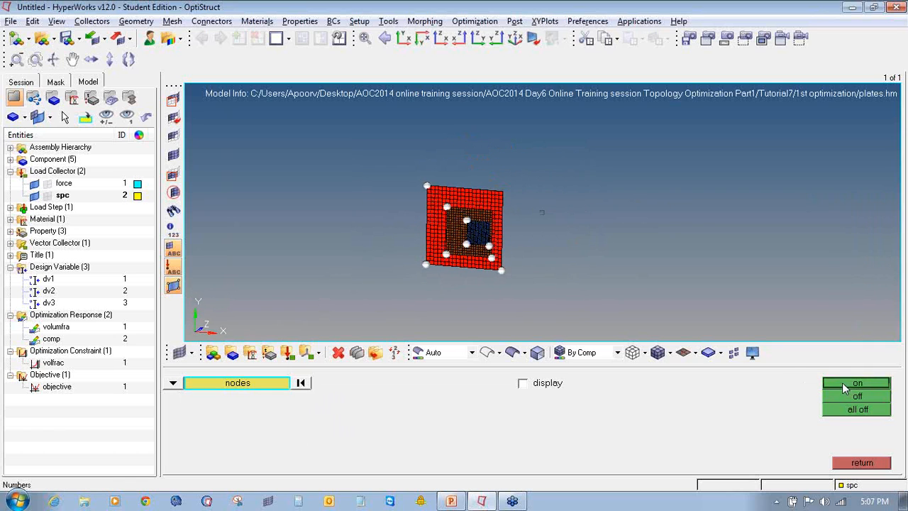
ctrl+drag(527, 265, 512, 253)
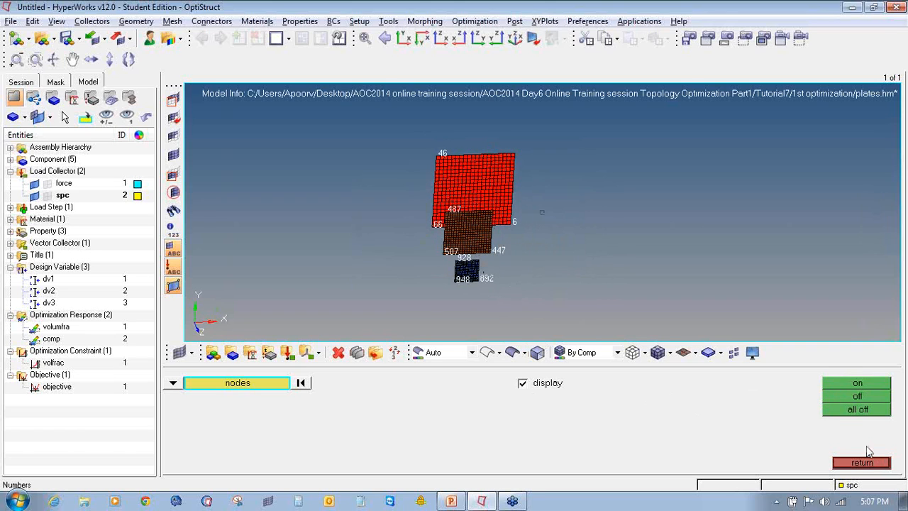
click(862, 462)
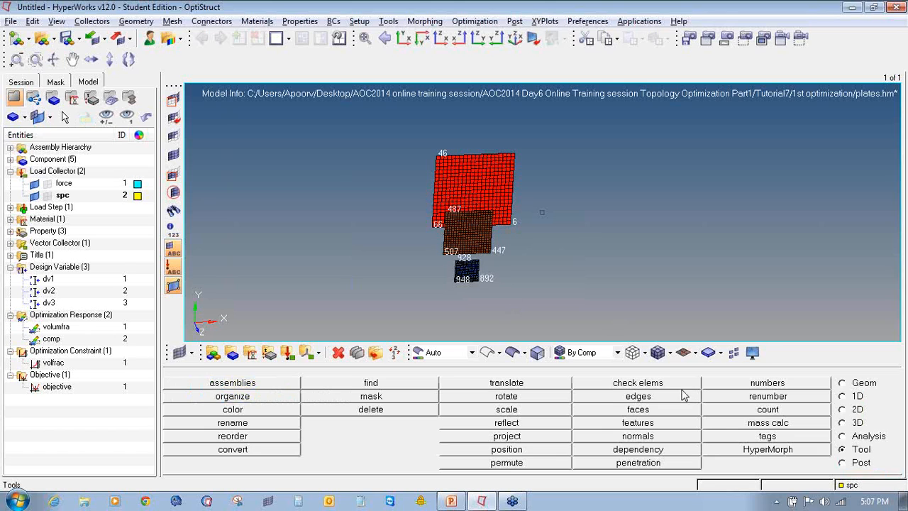
Open the topology pattern repetition settings and set design variable dv1 as master, defined by coordinates
click(842, 435)
click(804, 436)
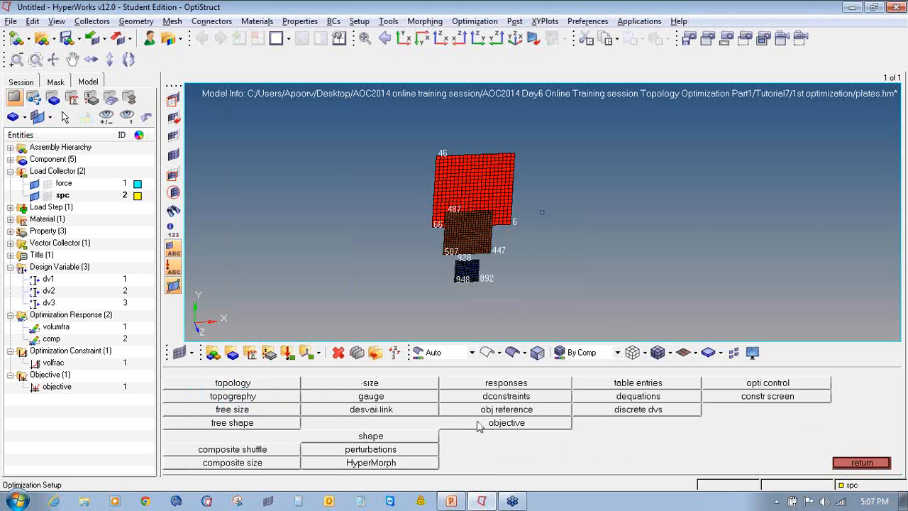
click(270, 384)
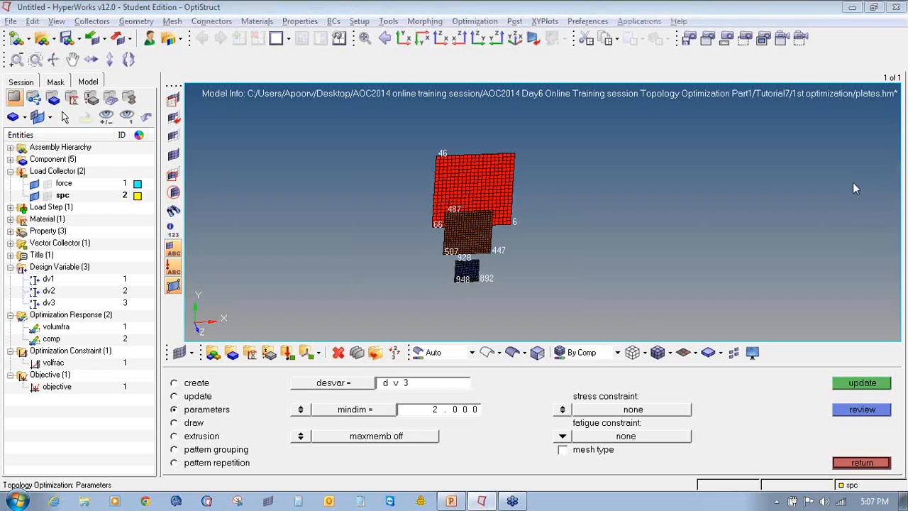
mouse_move(261, 453)
mouse_down()
mouse_move(149, 464)
mouse_move(165, 479)
mouse_move(268, 449)
mouse_move(165, 454)
mouse_up()
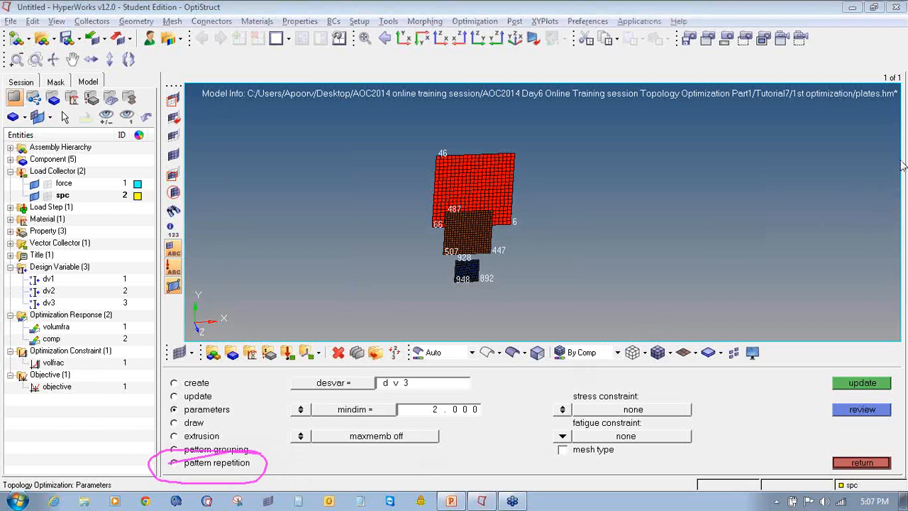
click(844, 226)
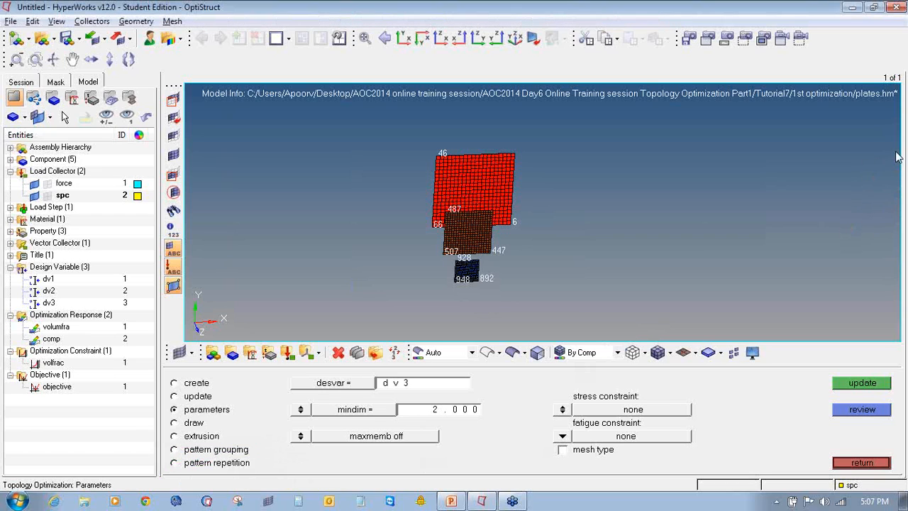
click(220, 465)
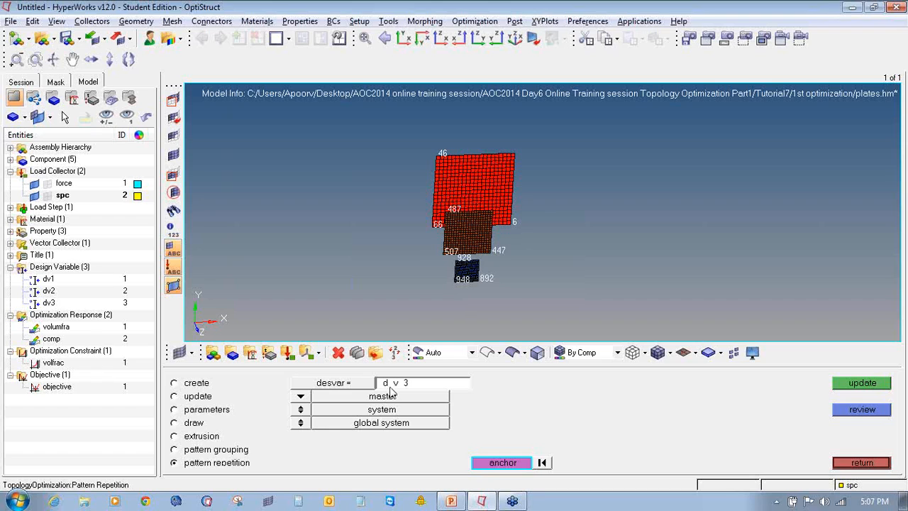
click(355, 383)
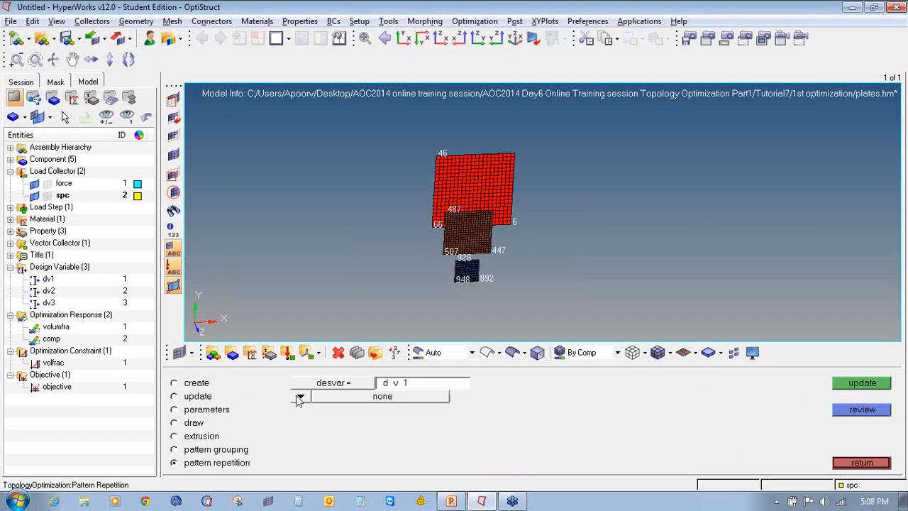
click(298, 400)
click(312, 397)
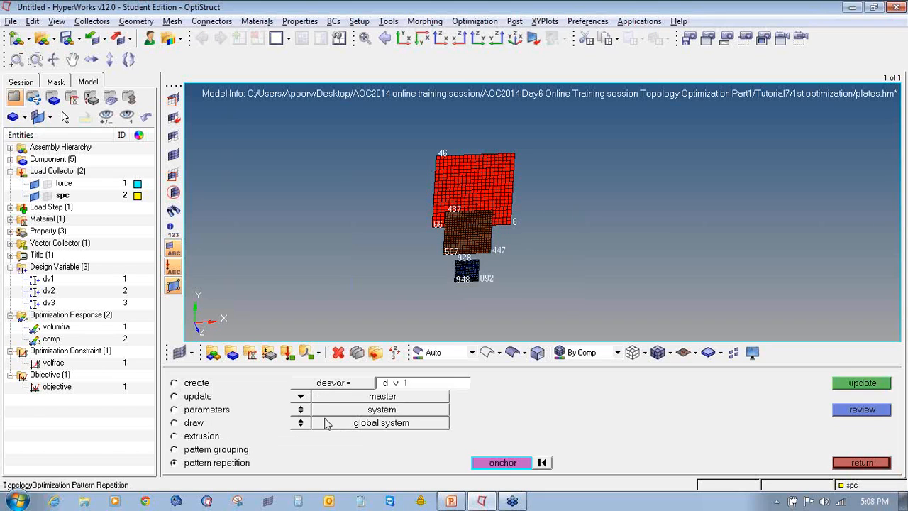
click(301, 411)
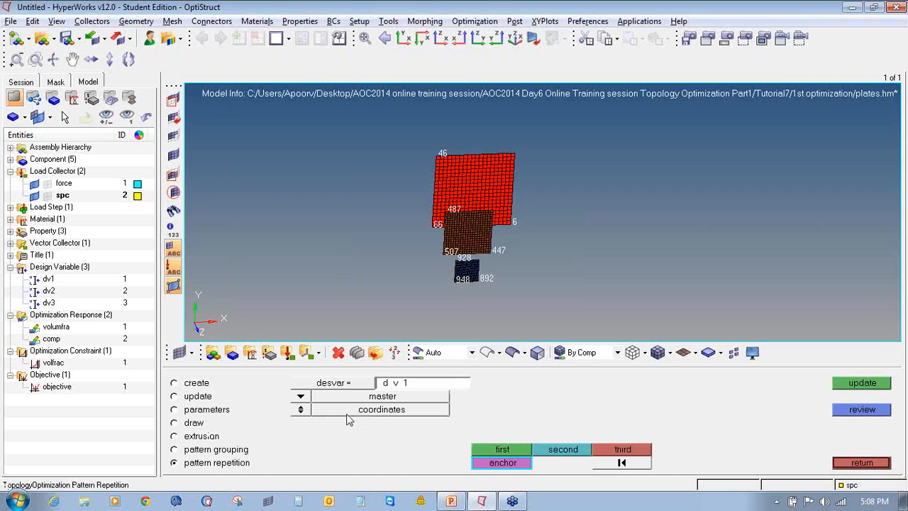
Pick node 6 as the first and node 46 as the second coordinate reference for master dv1
click(505, 452)
scroll(509, 230, up, 5)
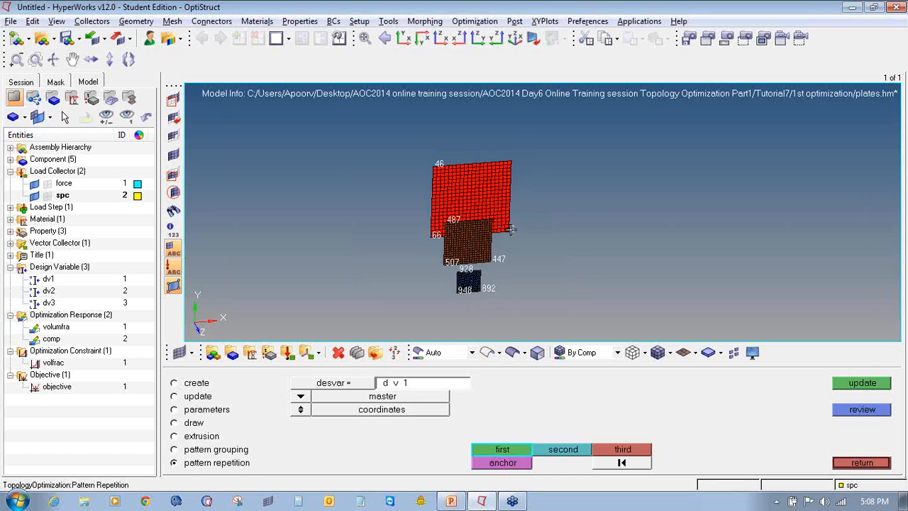
click(510, 230)
scroll(485, 252, down, 5)
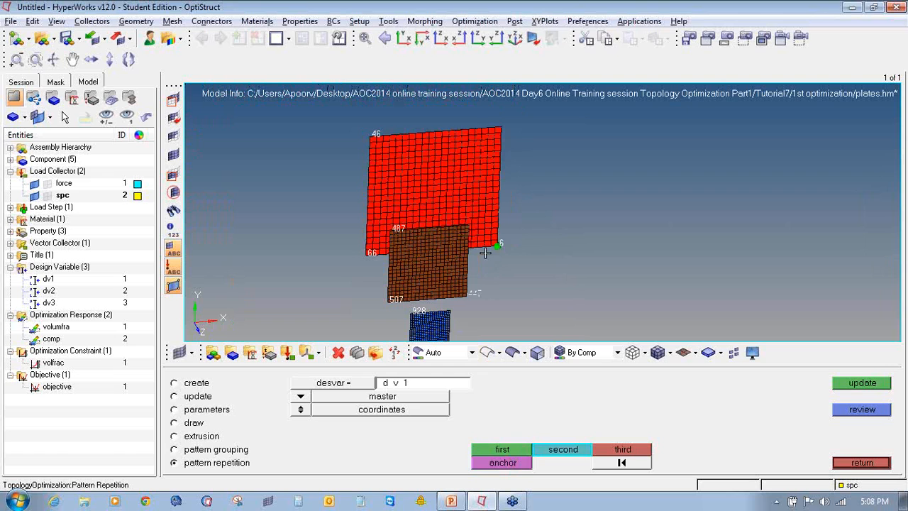
scroll(371, 141, up, 4)
click(372, 140)
scroll(372, 141, down, 4)
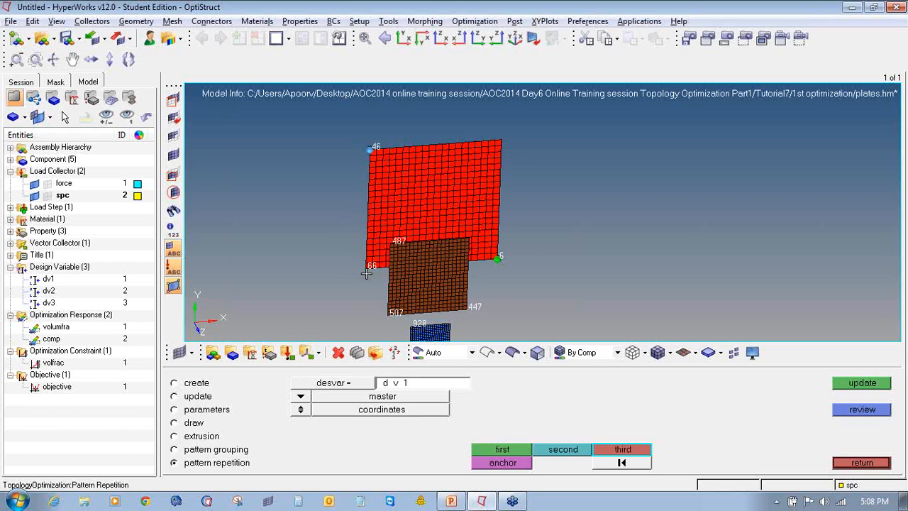
scroll(366, 273, down, 6)
scroll(417, 262, up, 5)
ctrl+drag(447, 247, 524, 193)
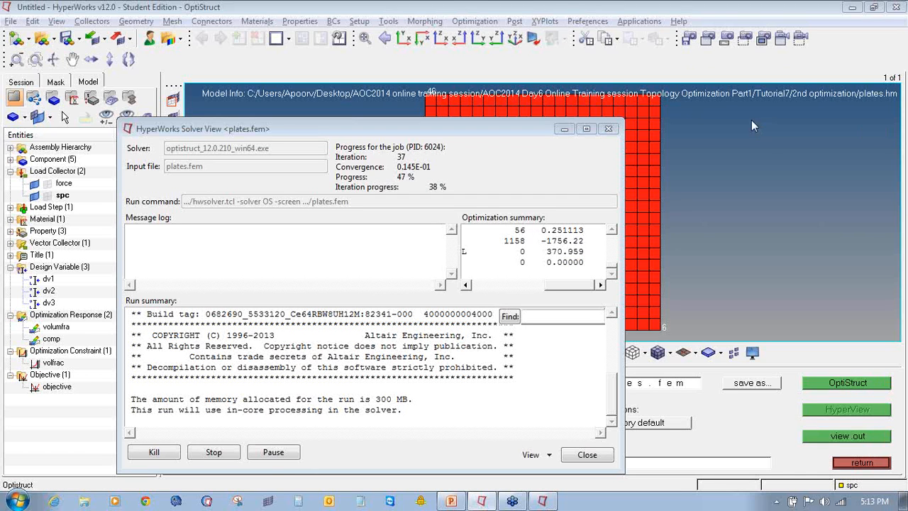
Return to the topology pattern repetition settings and review the master coordinate nodes of dv1 on the largest plate
click(718, 62)
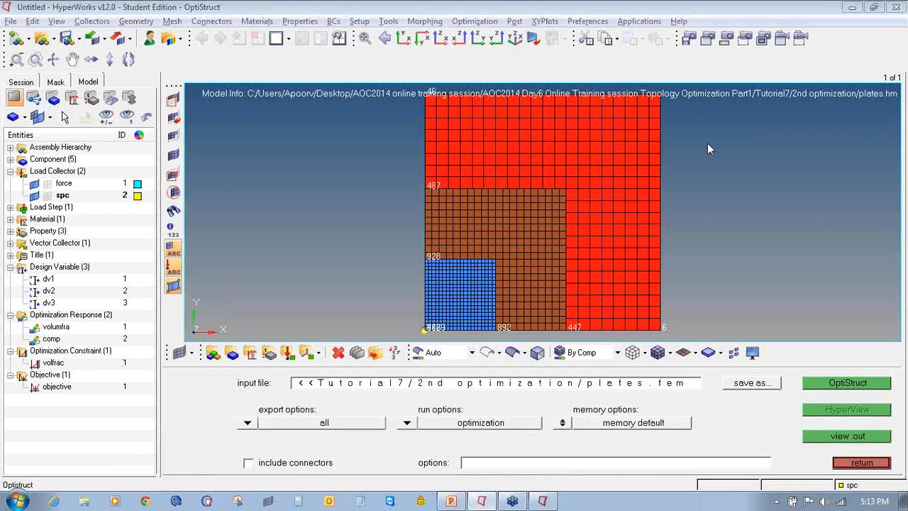
click(848, 462)
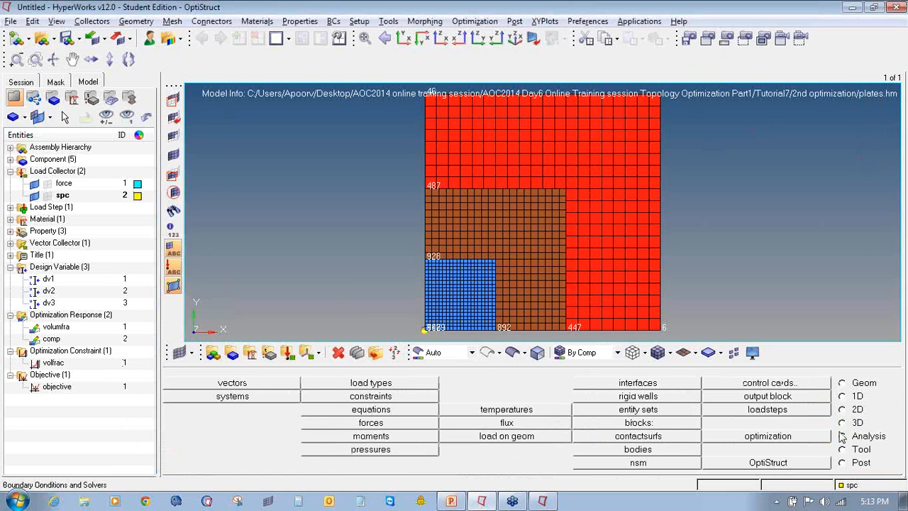
click(778, 437)
click(273, 388)
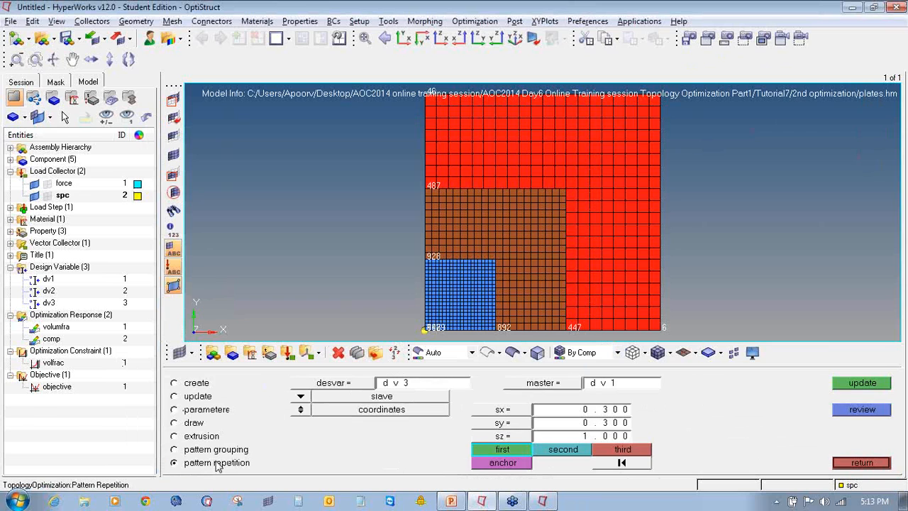
click(322, 386)
click(196, 387)
ctrl+drag(366, 181, 561, 239)
ctrl+scroll(419, 189, down, 4)
ctrl+scroll(569, 219, up, 5)
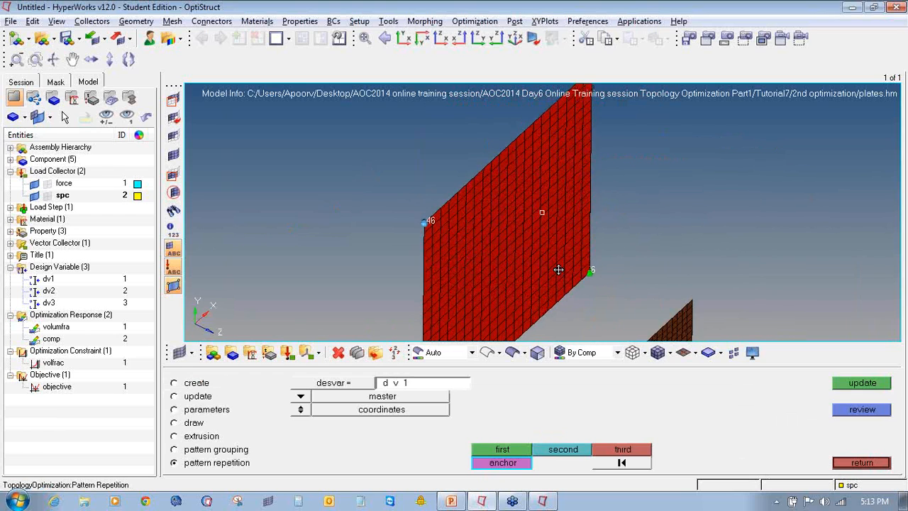
ctrl+scroll(522, 252, down, 3)
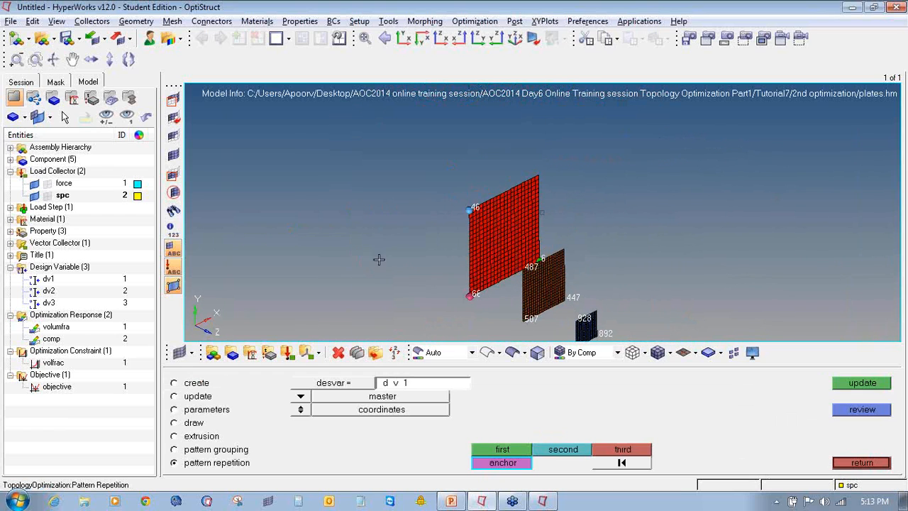
Review the slave pattern repetition settings of dv2 and dv3, including their scale factors and coordinate nodes
click(354, 383)
click(193, 395)
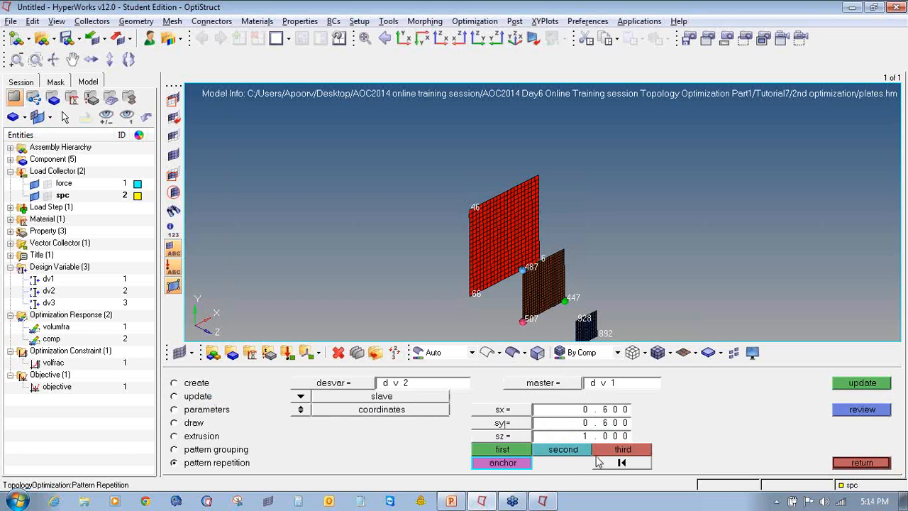
double_click(351, 384)
click(207, 410)
ctrl+drag(638, 256, 560, 352)
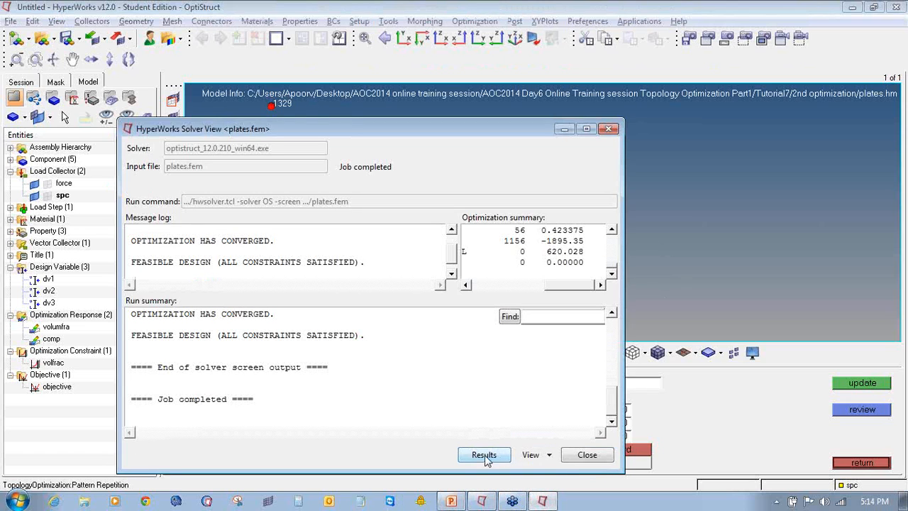
Close the solver view and the message log, and load Iteration 53 of the Design results
click(578, 458)
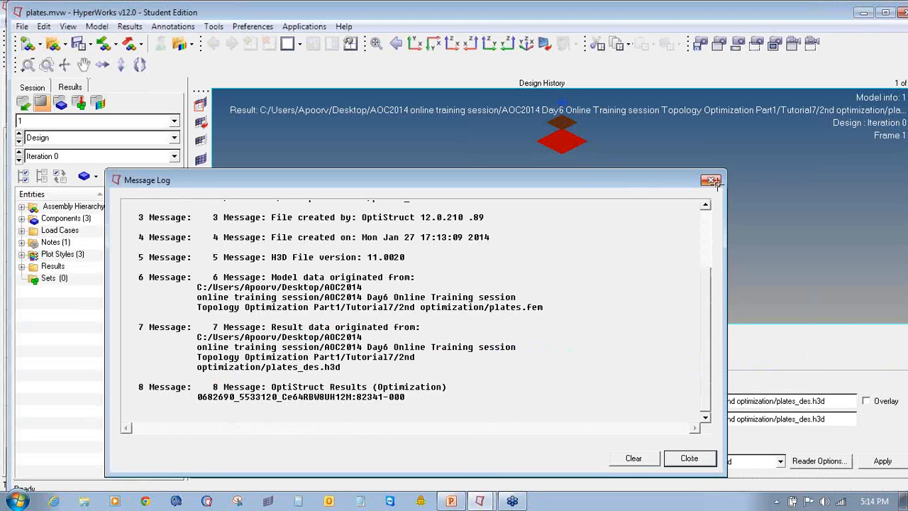
click(712, 180)
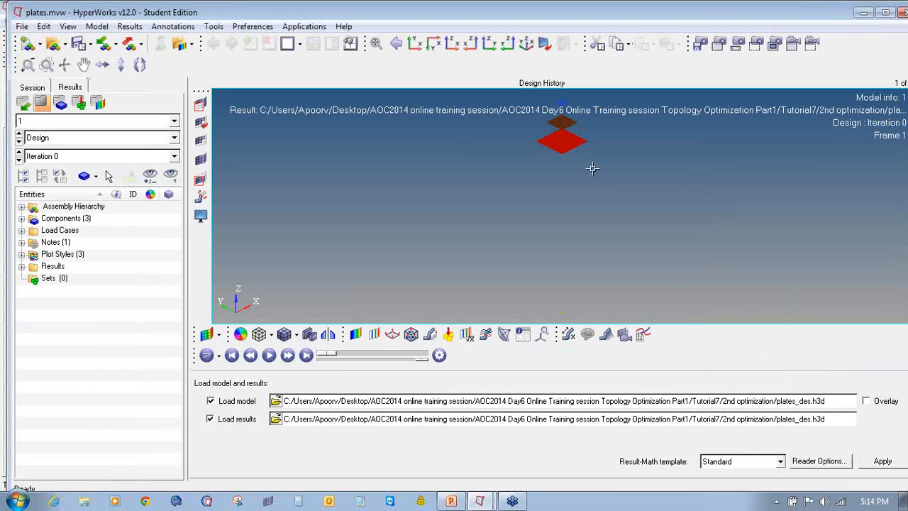
ctrl+drag(560, 169, 273, 185)
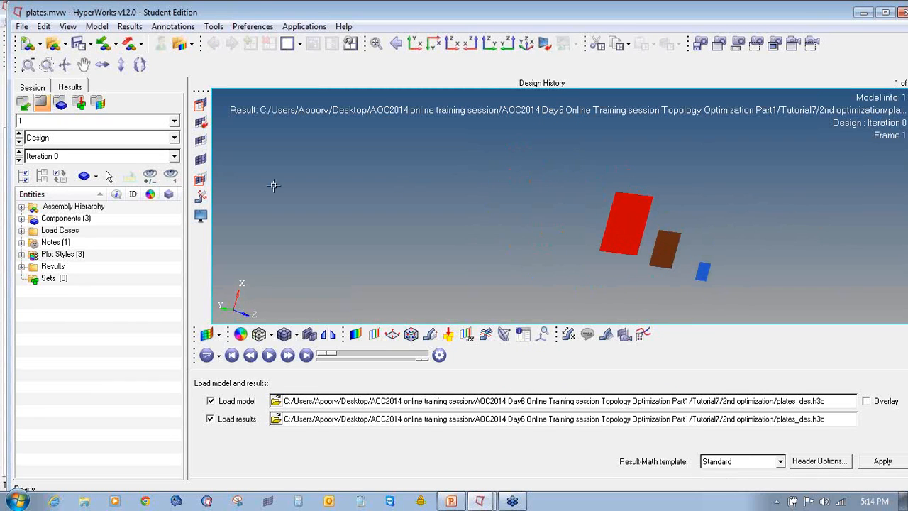
click(42, 159)
scroll(57, 210, down, 16)
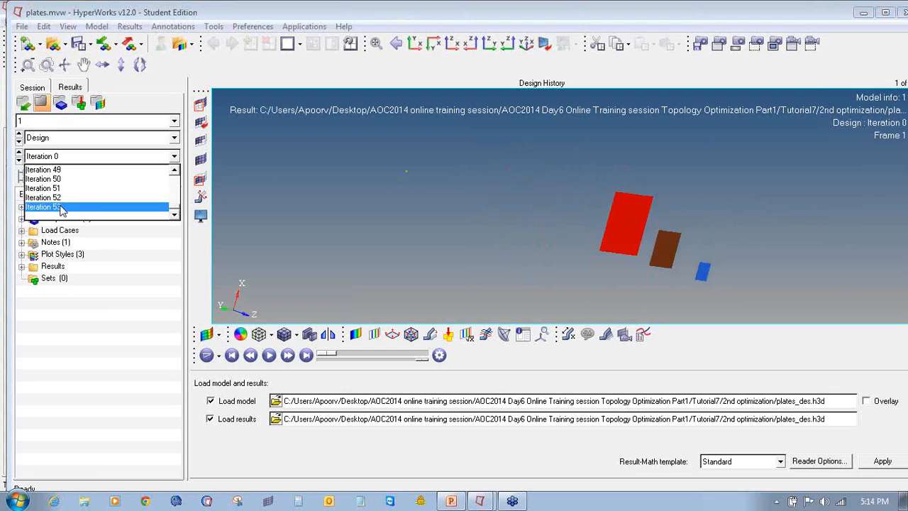
click(62, 211)
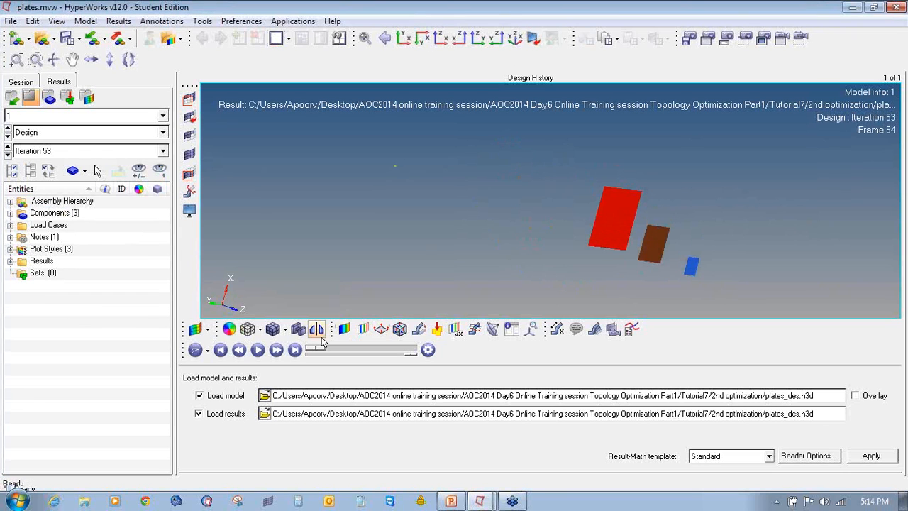
Apply a contour plot of Element Densities, component Density, with Simple averaging
click(344, 328)
click(303, 390)
click(298, 403)
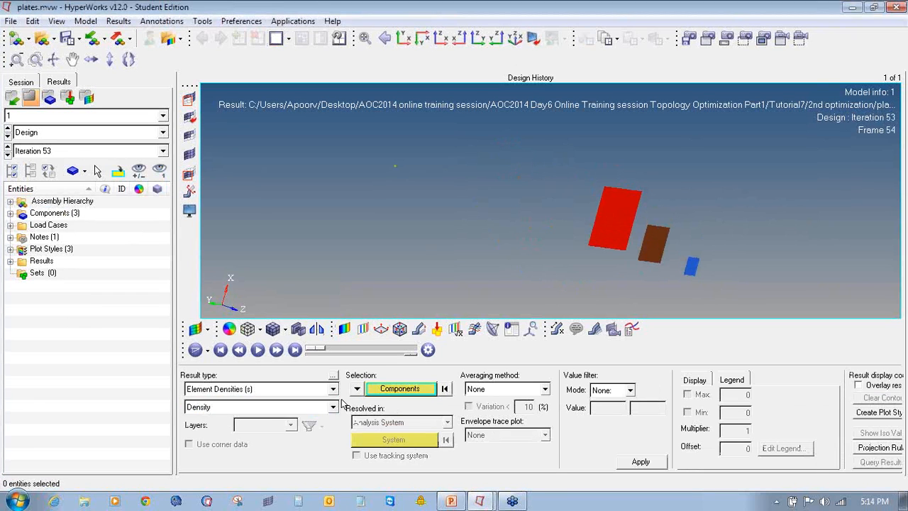
click(544, 388)
click(489, 409)
click(641, 461)
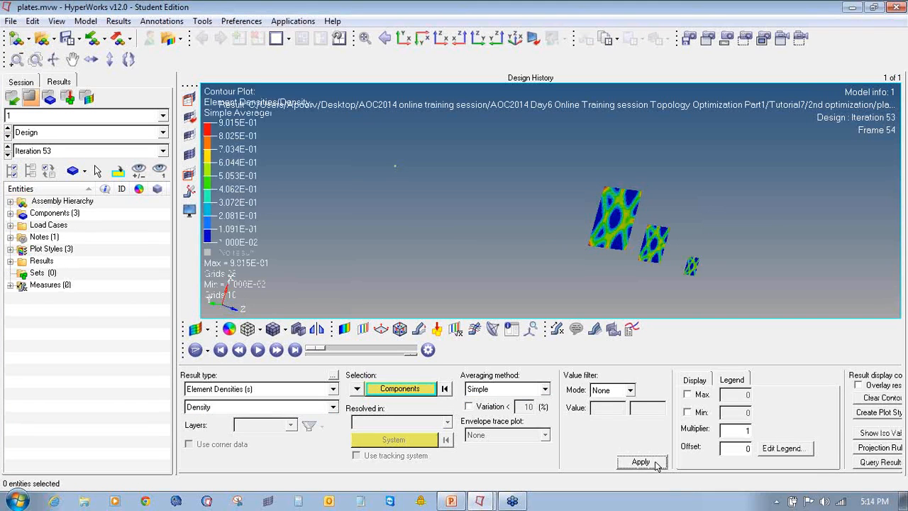
Apply an iso plot of element density showing values above 0.15
click(362, 328)
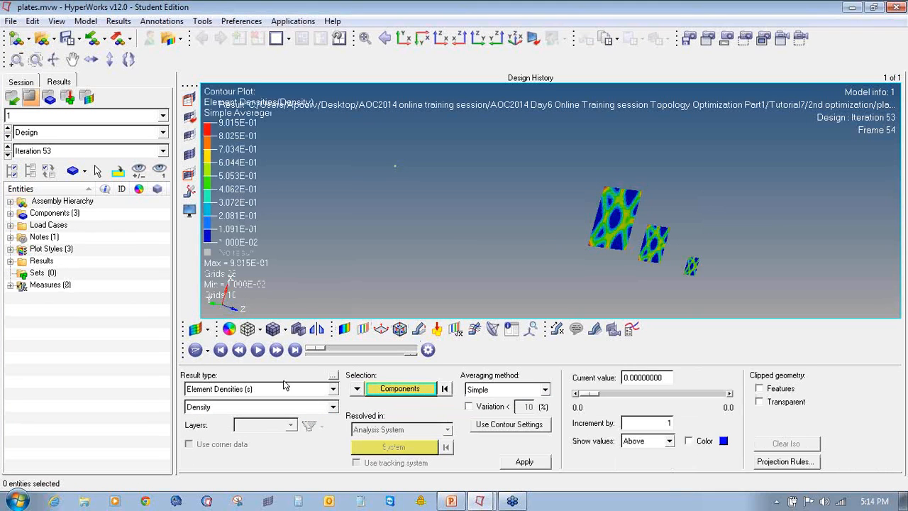
click(535, 462)
drag(655, 395, 604, 394)
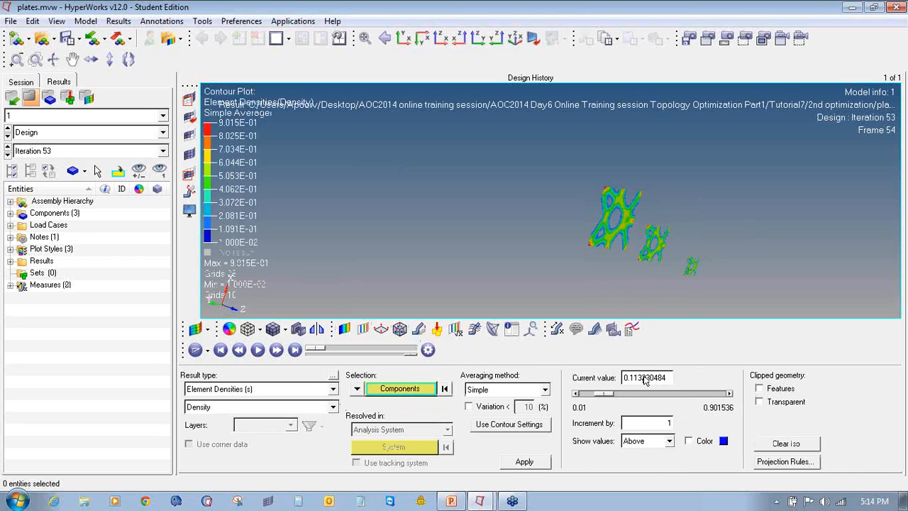
double_click(645, 378)
text(0.15)
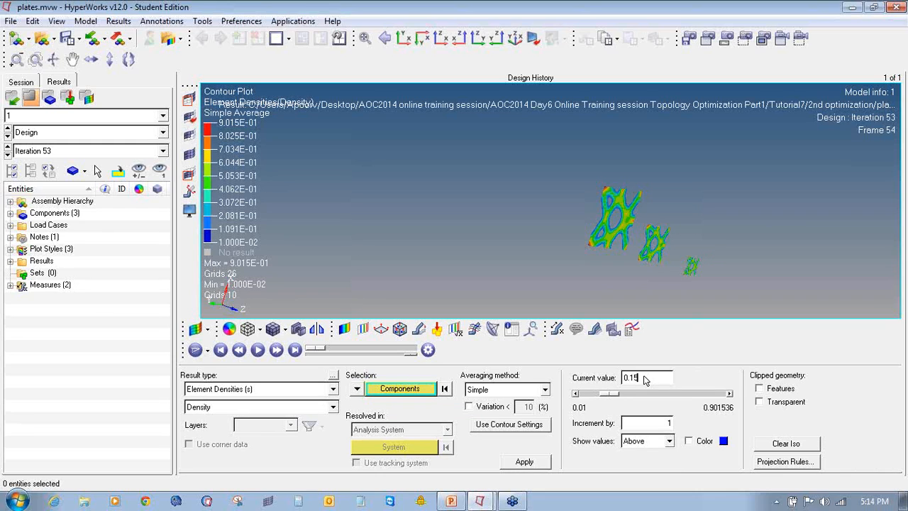
Show the clipped geometry as transparent features and examine the repeated density pattern on the three plates
click(759, 388)
click(759, 401)
mouse_move(724, 197)
ctrl+mouse_down()
mouse_move(584, 196)
mouse_move(594, 194)
ctrl+mouse_up()
ctrl+scroll(529, 248, up, 3)
ctrl+right_drag(581, 261, 501, 251)
ctrl+drag(555, 263, 564, 250)
ctrl+drag(504, 210, 513, 229)
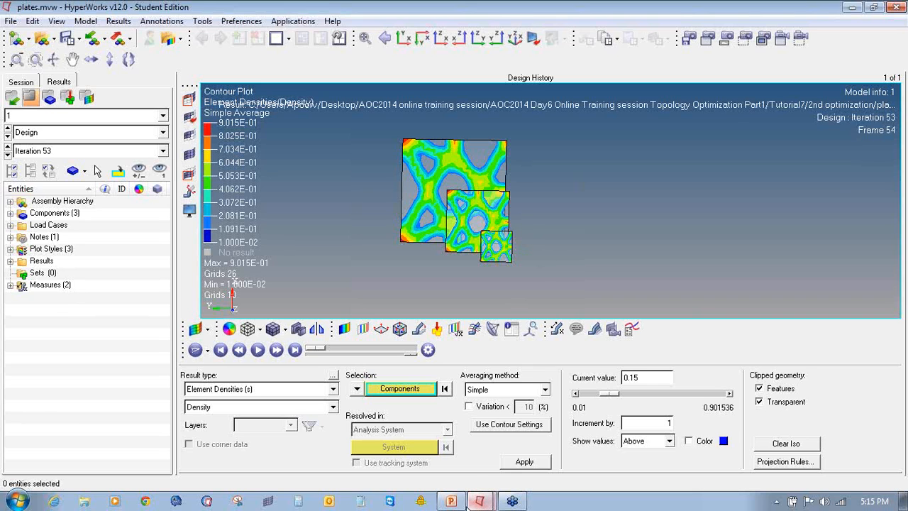
Switch to PowerPoint, select slide 11 with the thank-you text and start the slide show from it
click(451, 501)
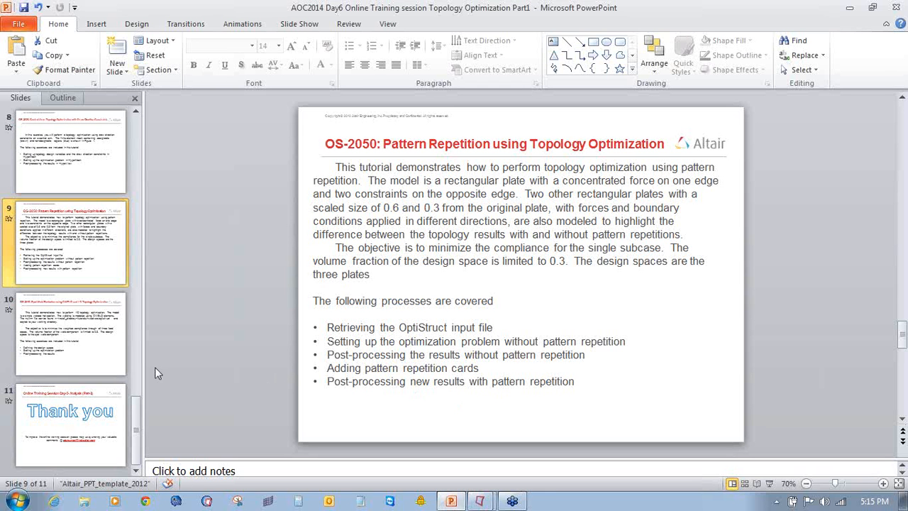
click(101, 424)
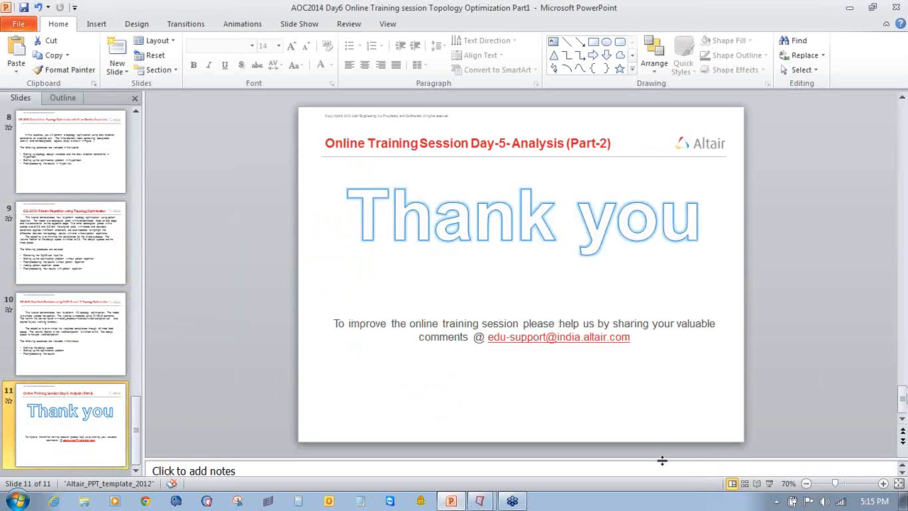
click(769, 483)
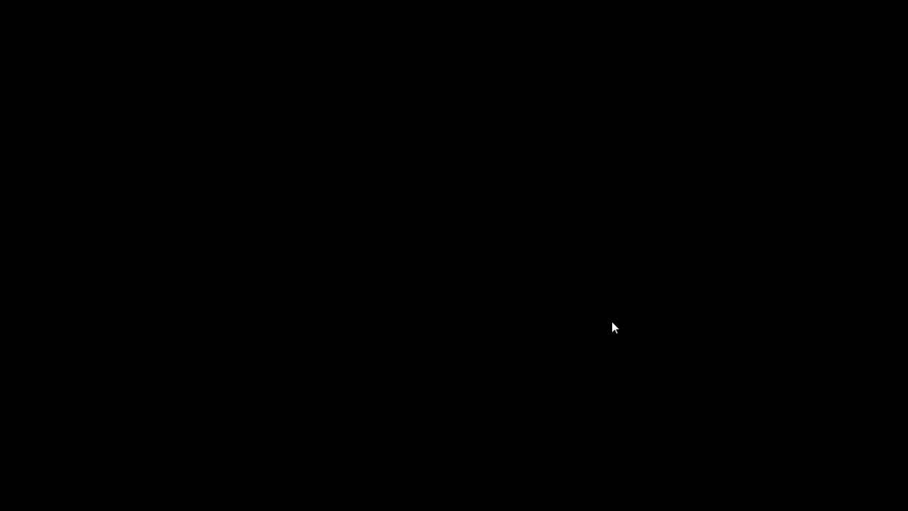